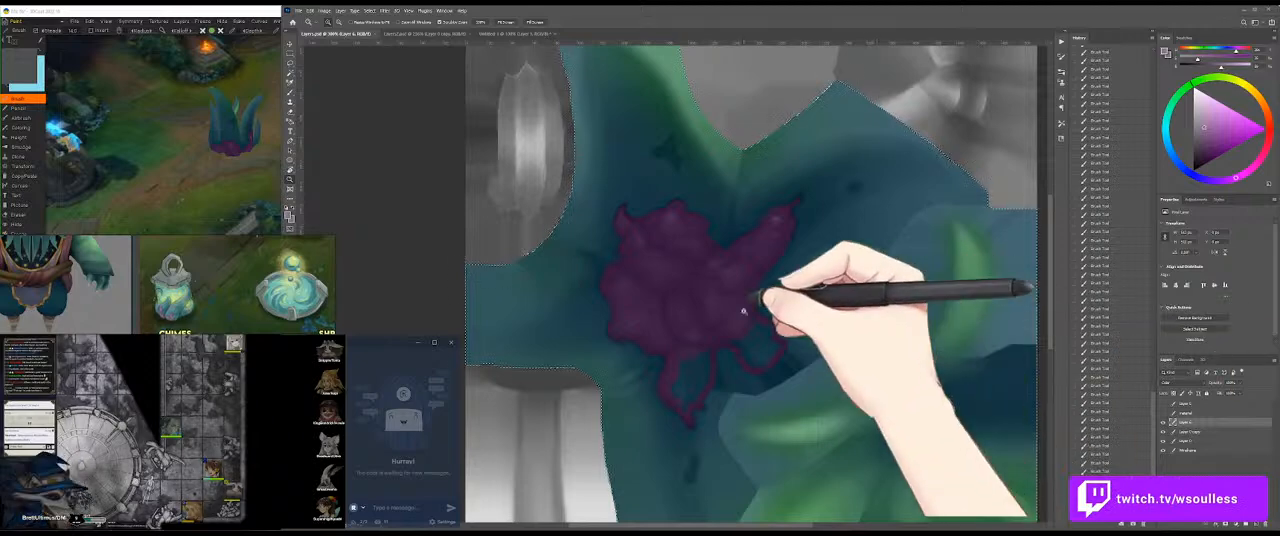
Step: Fill the outlined tendrils beneath the purple growth with purple to form its solid lower lobes
{"action": "key", "text": "ctrl+h"}
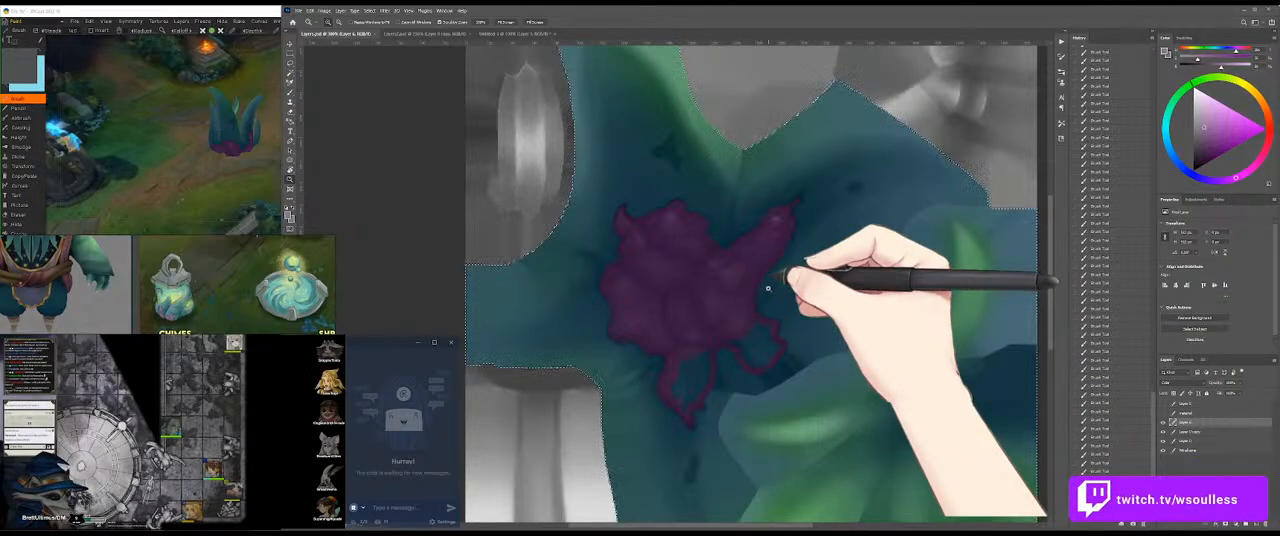
{"action": "mouse_move", "coordinate": [732, 338]}
{"action": "left_mouse_down"}
{"action": "mouse_move", "coordinate": [810, 332]}
{"action": "mouse_move", "coordinate": [810, 320]}
{"action": "mouse_move", "coordinate": [766, 329]}
{"action": "mouse_move", "coordinate": [827, 303]}
{"action": "mouse_move", "coordinate": [832, 291]}
{"action": "mouse_move", "coordinate": [792, 276]}
{"action": "mouse_move", "coordinate": [801, 281]}
{"action": "mouse_move", "coordinate": [750, 295]}
{"action": "mouse_move", "coordinate": [789, 310]}
{"action": "mouse_move", "coordinate": [834, 355]}
{"action": "mouse_move", "coordinate": [814, 326]}
{"action": "mouse_move", "coordinate": [852, 333]}
{"action": "mouse_move", "coordinate": [802, 348]}
{"action": "mouse_move", "coordinate": [826, 348]}
{"action": "mouse_move", "coordinate": [687, 315]}
{"action": "mouse_move", "coordinate": [689, 399]}
{"action": "mouse_move", "coordinate": [697, 372]}
{"action": "mouse_move", "coordinate": [693, 387]}
{"action": "mouse_move", "coordinate": [677, 360]}
{"action": "mouse_move", "coordinate": [660, 377]}
{"action": "mouse_move", "coordinate": [657, 431]}
{"action": "mouse_move", "coordinate": [672, 347]}
{"action": "mouse_move", "coordinate": [615, 279]}
{"action": "mouse_move", "coordinate": [607, 295]}
{"action": "mouse_move", "coordinate": [694, 336]}
{"action": "mouse_move", "coordinate": [673, 427]}
{"action": "mouse_move", "coordinate": [659, 386]}
{"action": "left_mouse_up"}
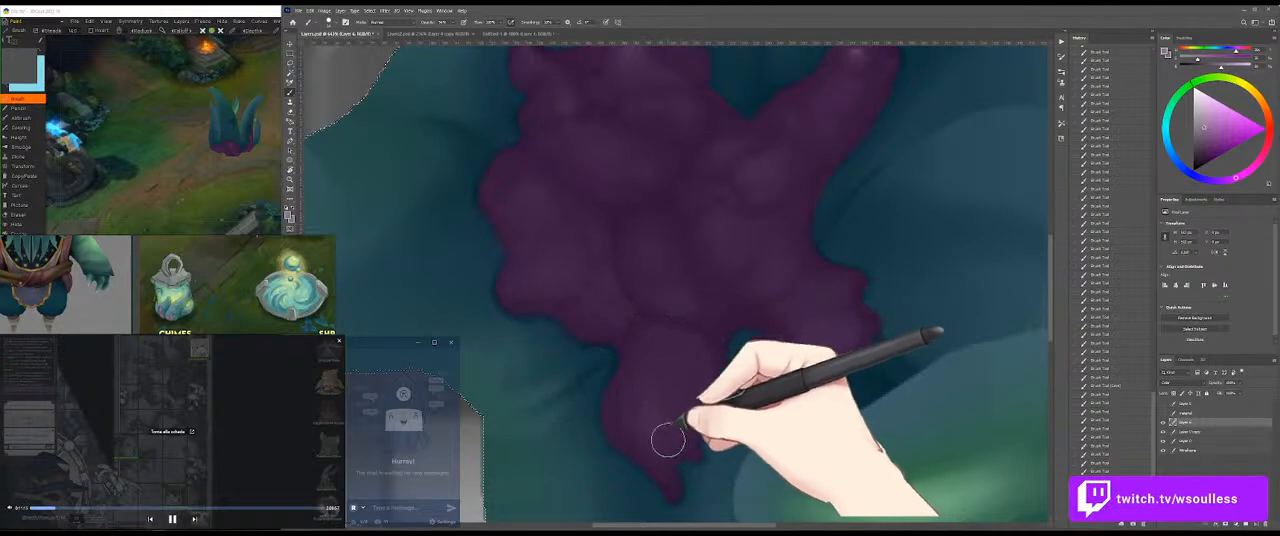
{"action": "left_click_drag", "start_coordinate": [677, 253], "coordinate": [711, 357]}
{"action": "left_click_drag", "start_coordinate": [750, 286], "coordinate": [687, 298]}
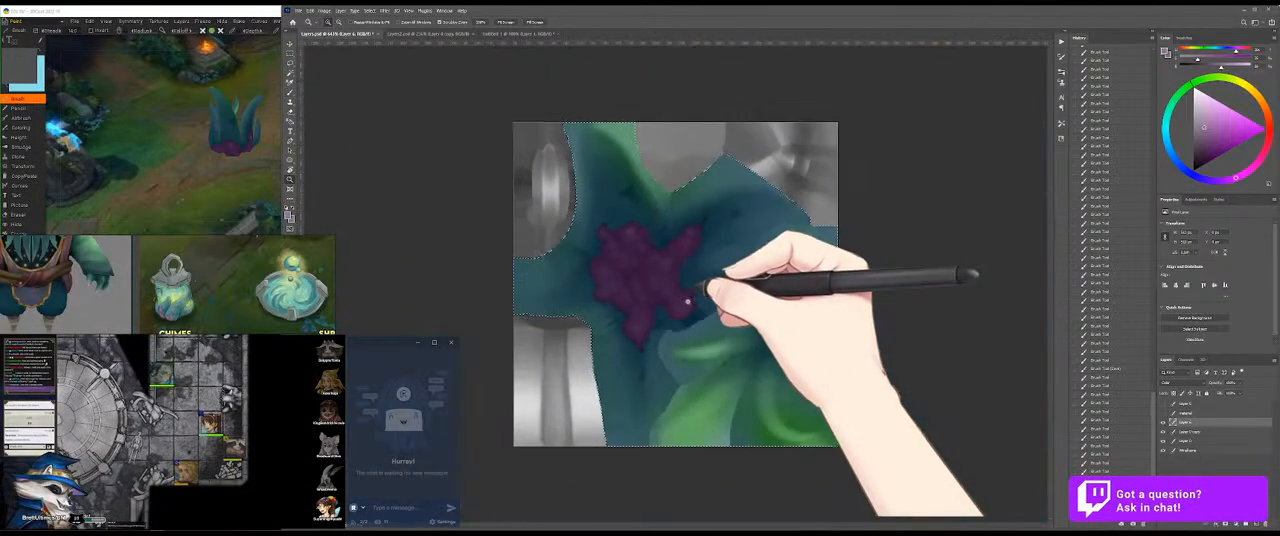
Step: Paint the small dark spot above the growth purple with the Brush tool
{"action": "left_click_drag", "start_coordinate": [628, 229], "coordinate": [690, 224]}
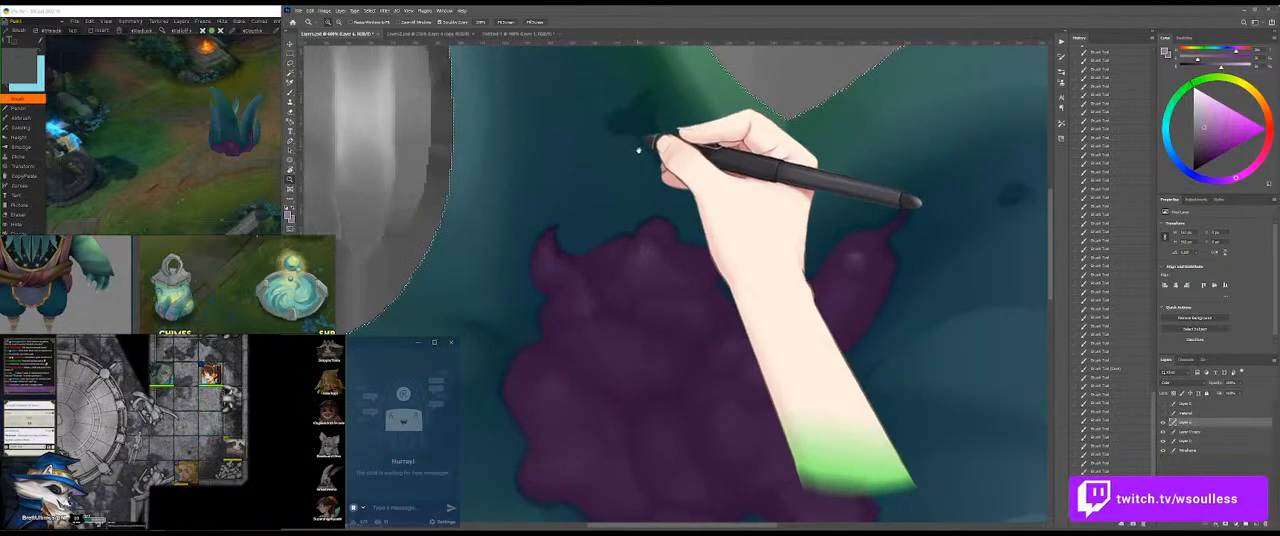
{"action": "left_click_drag", "start_coordinate": [637, 149], "coordinate": [657, 246]}
{"action": "mouse_move", "coordinate": [622, 217]}
{"action": "left_mouse_down"}
{"action": "mouse_move", "coordinate": [675, 214]}
{"action": "mouse_move", "coordinate": [636, 188]}
{"action": "mouse_move", "coordinate": [618, 206]}
{"action": "mouse_move", "coordinate": [670, 218]}
{"action": "mouse_move", "coordinate": [696, 179]}
{"action": "mouse_move", "coordinate": [657, 223]}
{"action": "mouse_move", "coordinate": [693, 248]}
{"action": "mouse_move", "coordinate": [694, 204]}
{"action": "mouse_move", "coordinate": [707, 265]}
{"action": "mouse_move", "coordinate": [676, 225]}
{"action": "mouse_move", "coordinate": [686, 230]}
{"action": "mouse_move", "coordinate": [682, 207]}
{"action": "mouse_move", "coordinate": [674, 219]}
{"action": "mouse_move", "coordinate": [702, 247]}
{"action": "mouse_move", "coordinate": [686, 209]}
{"action": "mouse_move", "coordinate": [696, 191]}
{"action": "mouse_move", "coordinate": [675, 217]}
{"action": "mouse_move", "coordinate": [707, 251]}
{"action": "mouse_move", "coordinate": [664, 220]}
{"action": "mouse_move", "coordinate": [697, 240]}
{"action": "left_mouse_up"}
{"action": "mouse_move", "coordinate": [744, 297]}
{"action": "left_mouse_down"}
{"action": "mouse_move", "coordinate": [711, 257]}
{"action": "mouse_move", "coordinate": [626, 279]}
{"action": "mouse_move", "coordinate": [671, 276]}
{"action": "left_mouse_up"}
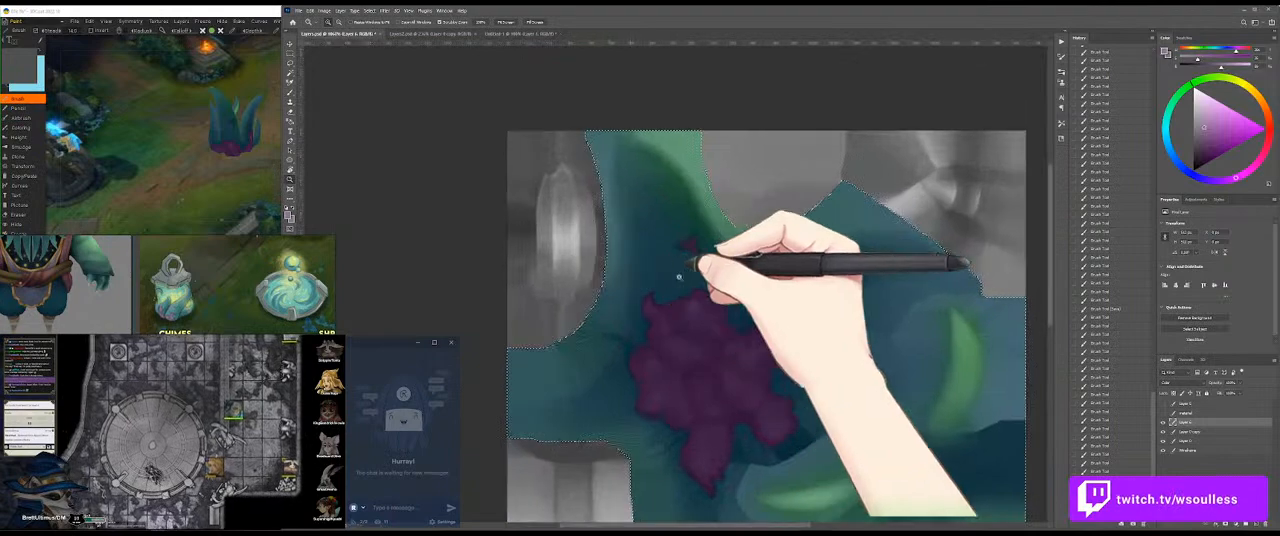
Step: Paint the dark drip mark below the growth's lower lobe purple
{"action": "left_click_drag", "start_coordinate": [728, 344], "coordinate": [684, 245]}
{"action": "left_click_drag", "start_coordinate": [680, 458], "coordinate": [755, 452]}
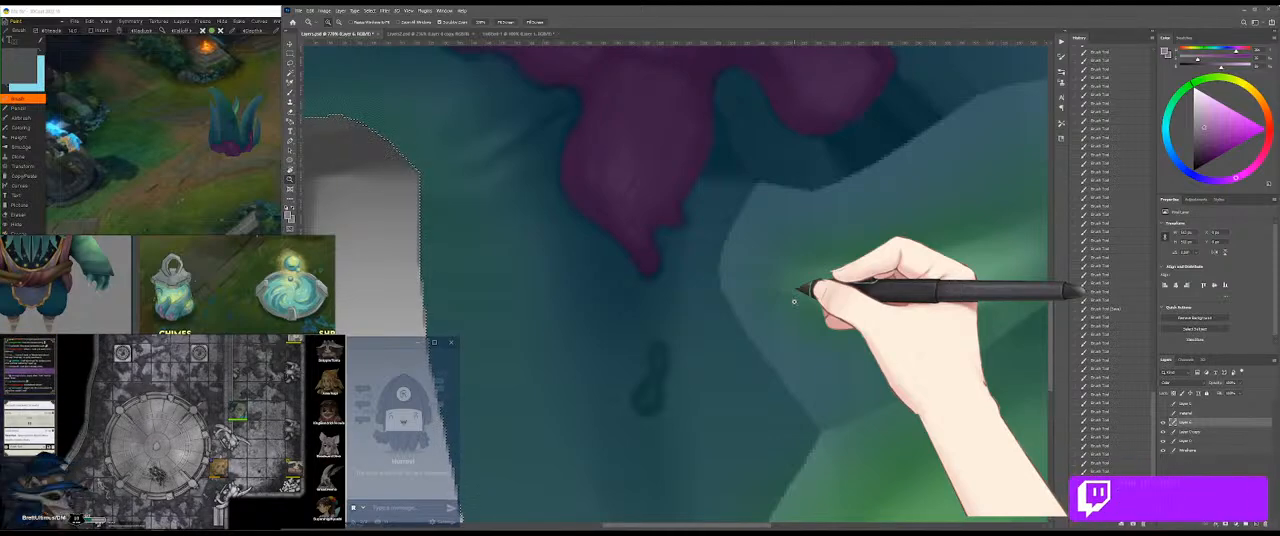
{"action": "left_click_drag", "start_coordinate": [686, 382], "coordinate": [714, 386]}
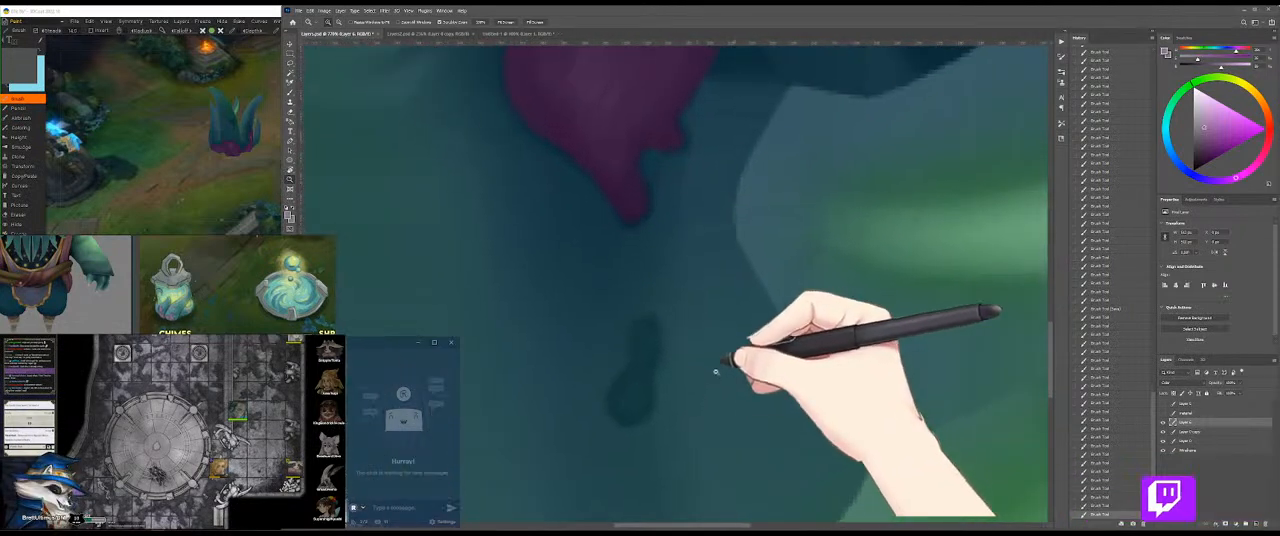
{"action": "left_click_drag", "start_coordinate": [648, 336], "coordinate": [629, 409]}
{"action": "mouse_move", "coordinate": [643, 370]}
{"action": "left_mouse_down"}
{"action": "mouse_move", "coordinate": [627, 415]}
{"action": "mouse_move", "coordinate": [582, 398]}
{"action": "left_mouse_up"}
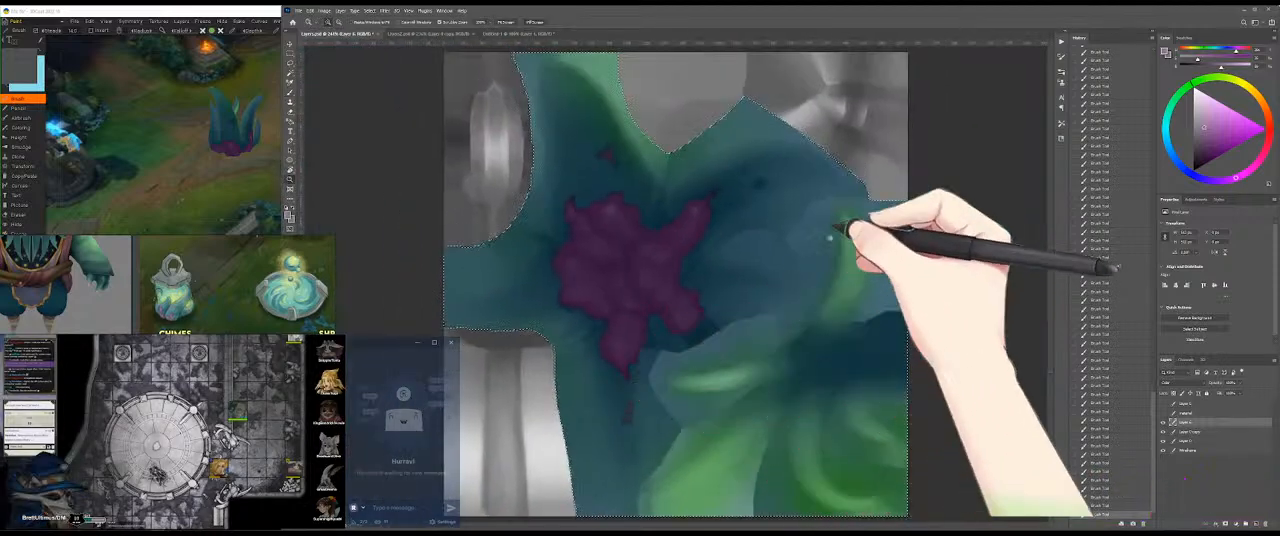
Step: Paint the small spot beyond the growth's upper right arm purple and check the texture on the 3D model
{"action": "left_click_drag", "start_coordinate": [773, 178], "coordinate": [824, 184]}
{"action": "left_click_drag", "start_coordinate": [731, 194], "coordinate": [741, 190]}
{"action": "left_click_drag", "start_coordinate": [726, 234], "coordinate": [668, 232]}
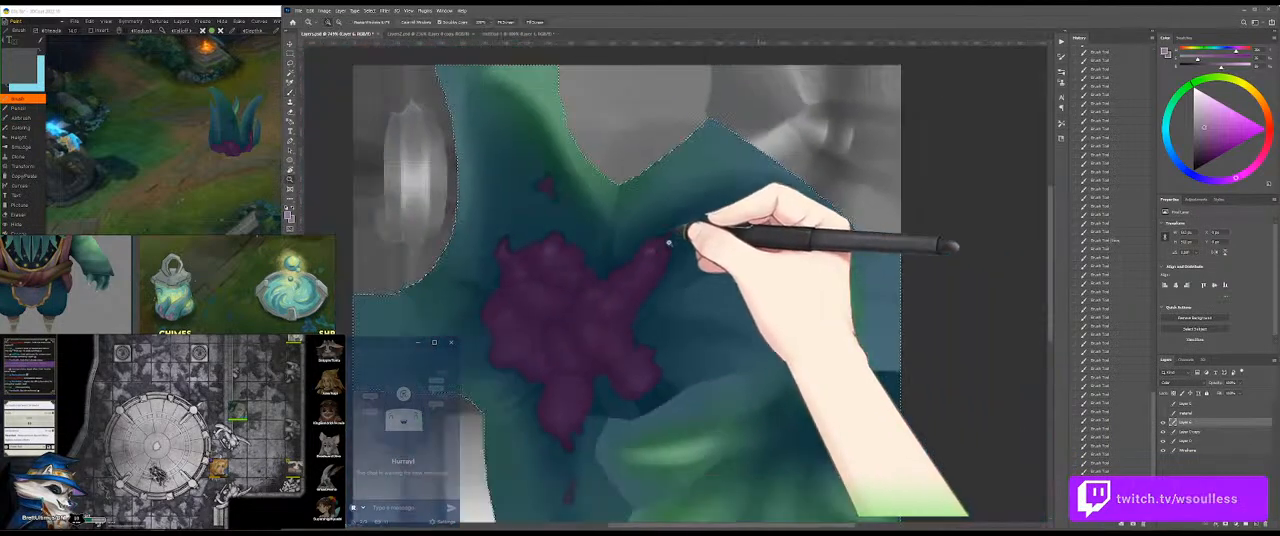
{"action": "left_click", "coordinate": [240, 130]}
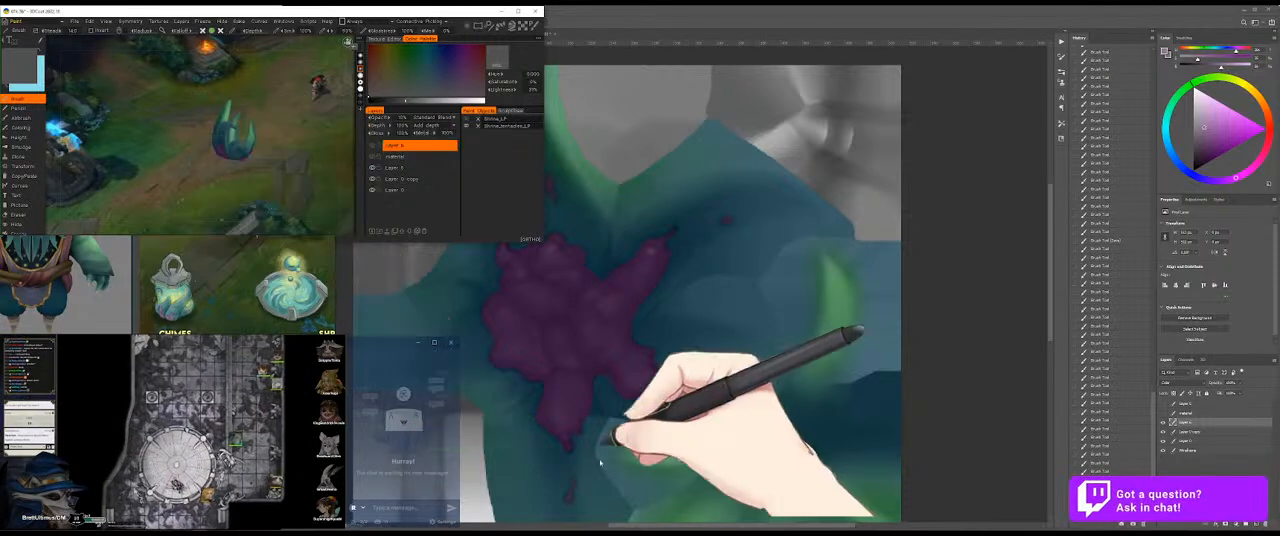
{"action": "left_click", "coordinate": [693, 362]}
Step: Choose a darker bluish violet and another brush preset, and shade the growth's upper right arm and the folds beside it
{"action": "left_click_drag", "start_coordinate": [631, 321], "coordinate": [673, 309]}
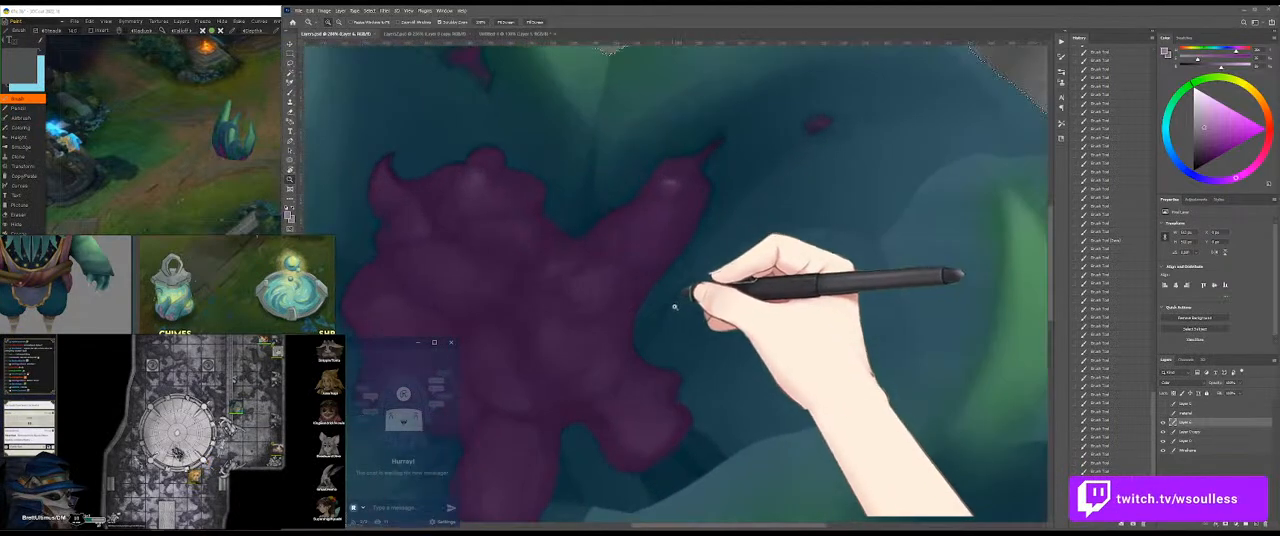
{"action": "key", "text": "b"}
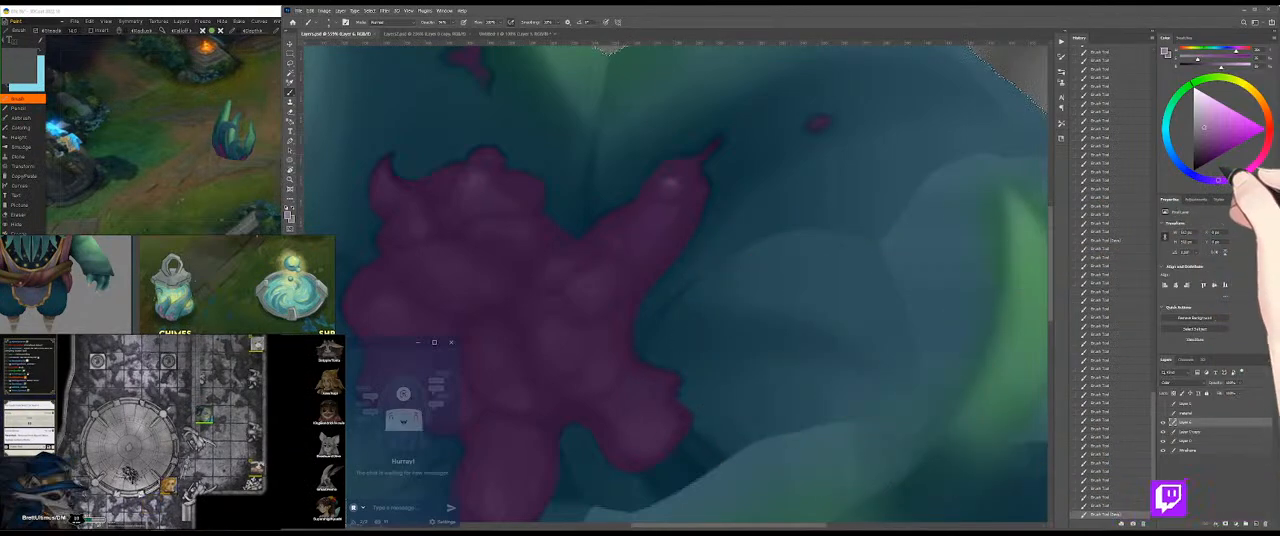
{"action": "left_click", "coordinate": [1203, 145]}
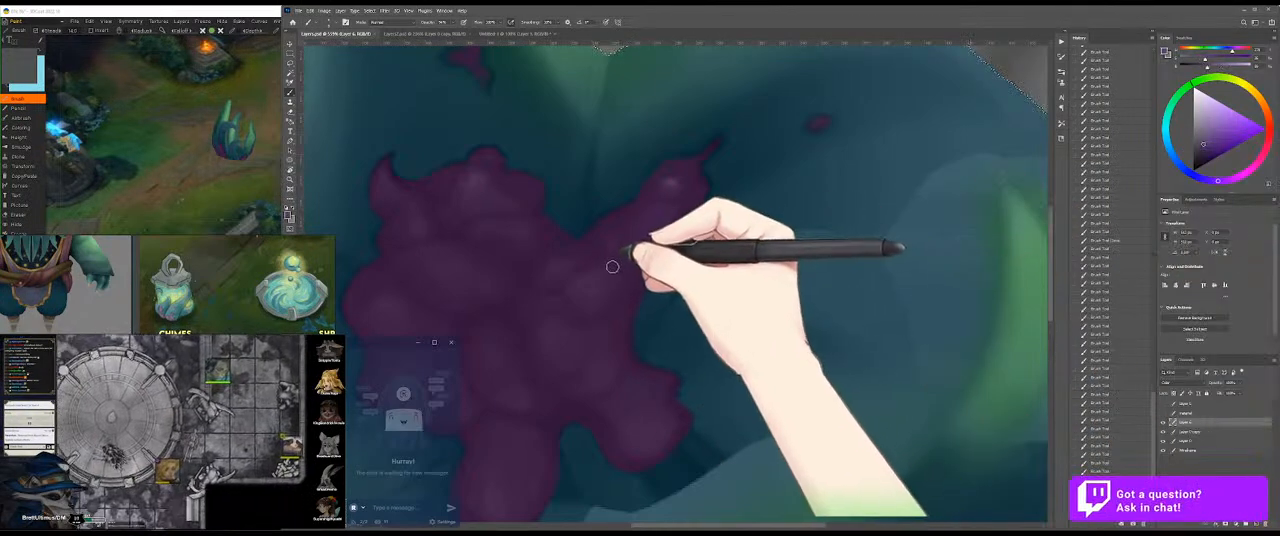
{"action": "right_click", "coordinate": [614, 265]}
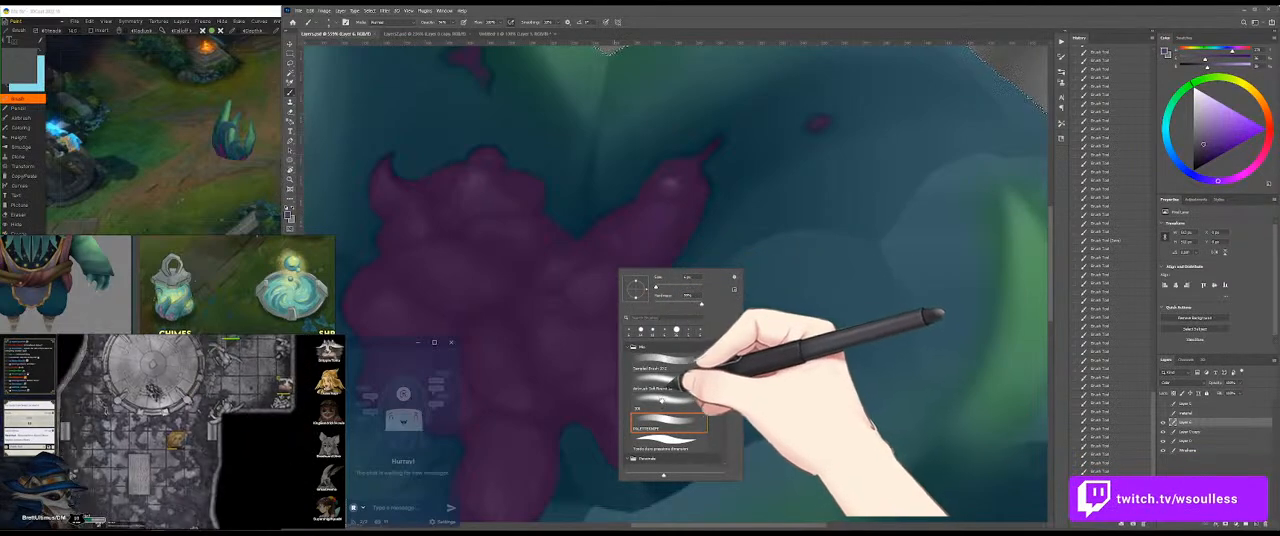
{"action": "left_click", "coordinate": [667, 387]}
{"action": "left_click_drag", "start_coordinate": [679, 222], "coordinate": [534, 233]}
{"action": "mouse_move", "coordinate": [738, 210]}
{"action": "left_mouse_down"}
{"action": "mouse_move", "coordinate": [604, 233]}
{"action": "mouse_move", "coordinate": [623, 222]}
{"action": "mouse_move", "coordinate": [580, 263]}
{"action": "mouse_move", "coordinate": [613, 251]}
{"action": "mouse_move", "coordinate": [650, 203]}
{"action": "mouse_move", "coordinate": [582, 288]}
{"action": "mouse_move", "coordinate": [615, 222]}
{"action": "mouse_move", "coordinate": [651, 185]}
{"action": "mouse_move", "coordinate": [693, 171]}
{"action": "mouse_move", "coordinate": [685, 224]}
{"action": "left_mouse_up"}
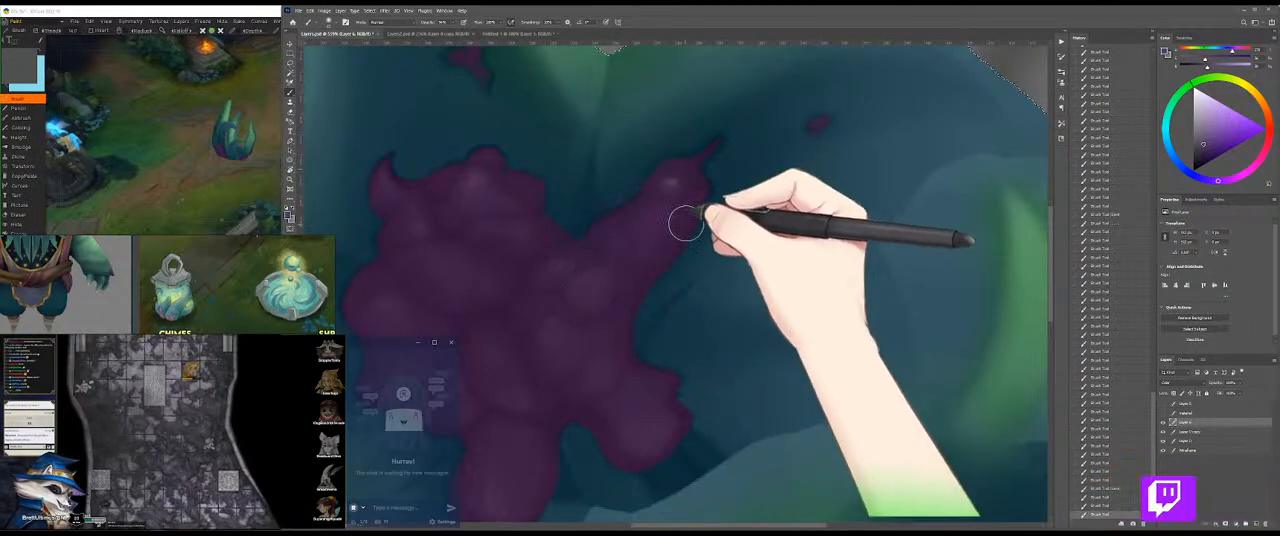
Step: Deepen the shadows between the growth's central bumps and at the base of its upper right arm
{"action": "mouse_move", "coordinate": [663, 264]}
{"action": "left_mouse_down"}
{"action": "mouse_move", "coordinate": [689, 227]}
{"action": "mouse_move", "coordinate": [641, 280]}
{"action": "mouse_move", "coordinate": [526, 277]}
{"action": "mouse_move", "coordinate": [509, 314]}
{"action": "mouse_move", "coordinate": [520, 328]}
{"action": "mouse_move", "coordinate": [621, 259]}
{"action": "mouse_move", "coordinate": [578, 210]}
{"action": "mouse_move", "coordinate": [531, 200]}
{"action": "left_mouse_up"}
{"action": "mouse_move", "coordinate": [552, 236]}
{"action": "left_mouse_down"}
{"action": "mouse_move", "coordinate": [610, 341]}
{"action": "mouse_move", "coordinate": [608, 367]}
{"action": "mouse_move", "coordinate": [633, 355]}
{"action": "mouse_move", "coordinate": [673, 386]}
{"action": "mouse_move", "coordinate": [641, 361]}
{"action": "mouse_move", "coordinate": [598, 364]}
{"action": "mouse_move", "coordinate": [590, 290]}
{"action": "mouse_move", "coordinate": [651, 337]}
{"action": "mouse_move", "coordinate": [697, 219]}
{"action": "mouse_move", "coordinate": [684, 296]}
{"action": "left_mouse_up"}
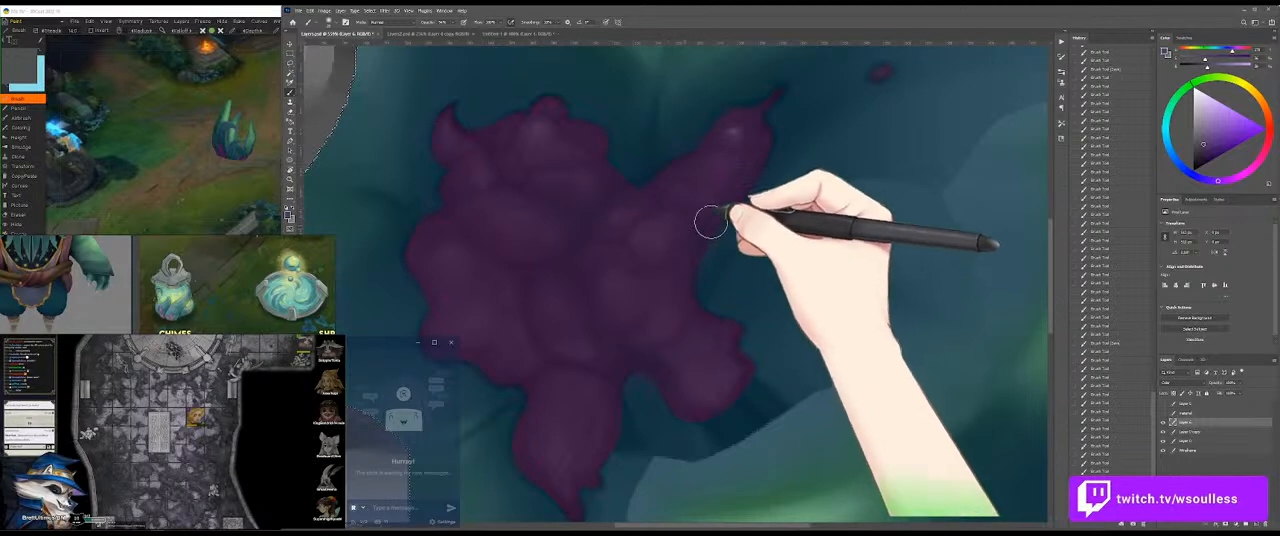
{"action": "left_click_drag", "start_coordinate": [685, 295], "coordinate": [681, 295]}
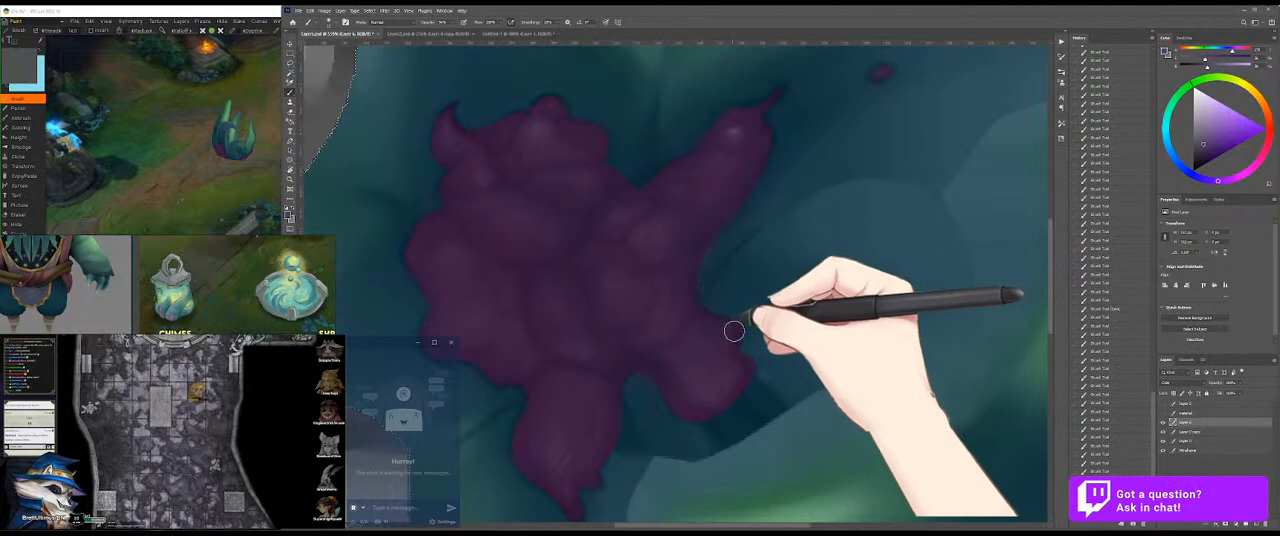
{"action": "mouse_move", "coordinate": [737, 335]}
{"action": "left_mouse_down"}
{"action": "mouse_move", "coordinate": [717, 406]}
{"action": "mouse_move", "coordinate": [675, 394]}
{"action": "mouse_move", "coordinate": [701, 414]}
{"action": "mouse_move", "coordinate": [569, 307]}
{"action": "mouse_move", "coordinate": [581, 255]}
{"action": "mouse_move", "coordinate": [584, 294]}
{"action": "mouse_move", "coordinate": [670, 259]}
{"action": "left_mouse_up"}
{"action": "mouse_move", "coordinate": [642, 219]}
{"action": "left_mouse_down"}
{"action": "mouse_move", "coordinate": [661, 192]}
{"action": "mouse_move", "coordinate": [703, 212]}
{"action": "mouse_move", "coordinate": [657, 179]}
{"action": "mouse_move", "coordinate": [651, 188]}
{"action": "mouse_move", "coordinate": [748, 113]}
{"action": "mouse_move", "coordinate": [764, 133]}
{"action": "mouse_move", "coordinate": [720, 191]}
{"action": "left_mouse_up"}
{"action": "left_click_drag", "start_coordinate": [654, 166], "coordinate": [642, 182]}
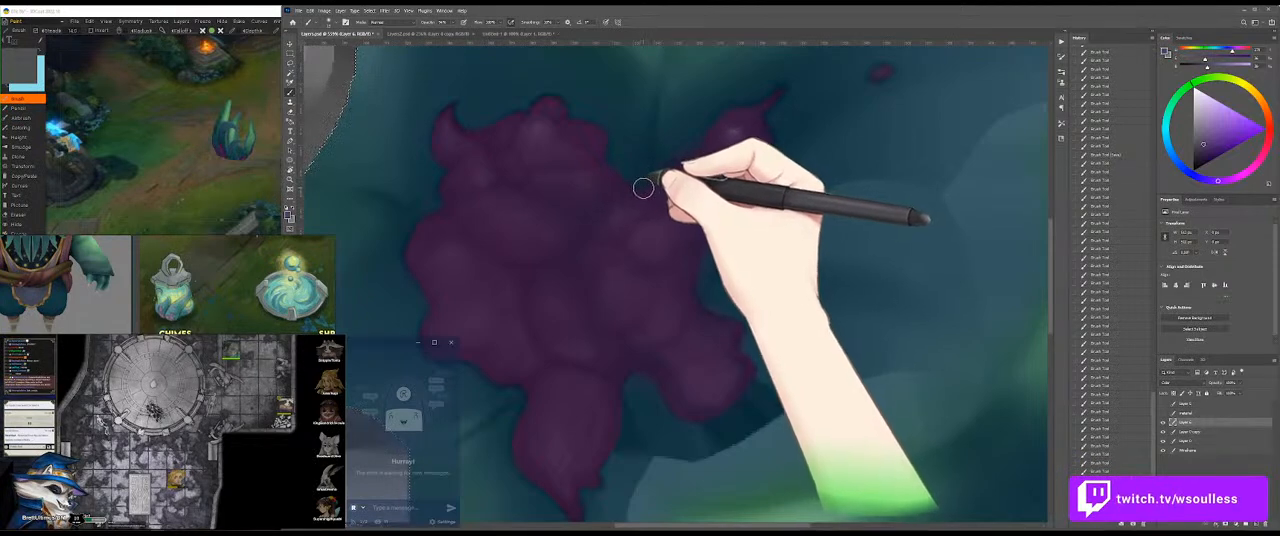
{"action": "left_click_drag", "start_coordinate": [641, 187], "coordinate": [616, 192]}
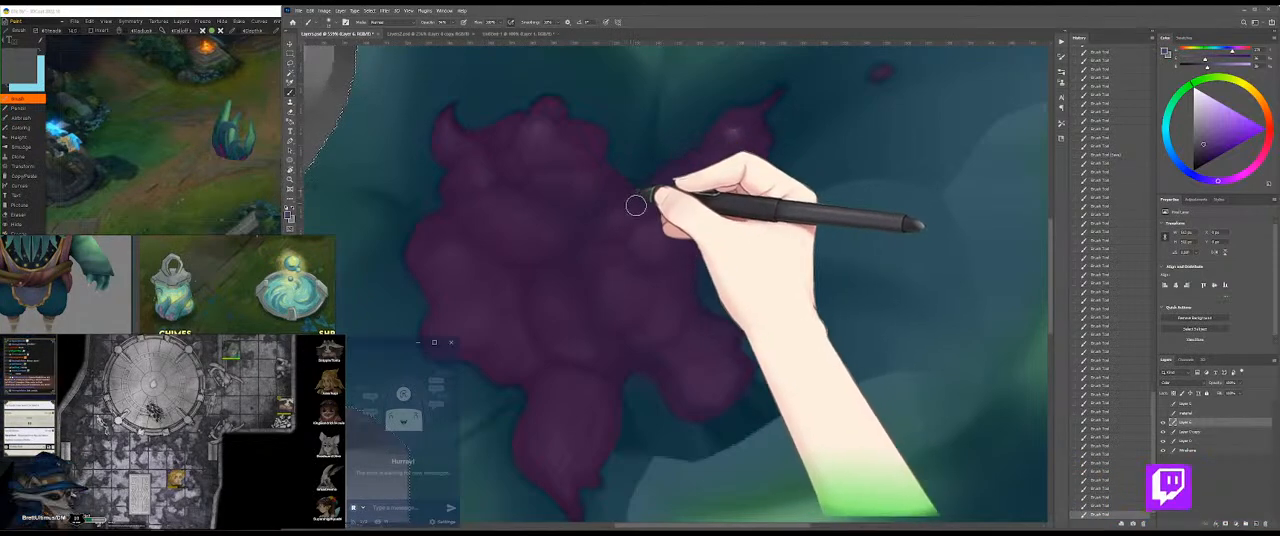
Step: Shade the folds around the growth's left bumps and lower lobes with the dark violet
{"action": "mouse_move", "coordinate": [463, 143]}
{"action": "left_mouse_down"}
{"action": "mouse_move", "coordinate": [488, 146]}
{"action": "mouse_move", "coordinate": [494, 131]}
{"action": "mouse_move", "coordinate": [496, 229]}
{"action": "left_mouse_up"}
{"action": "mouse_move", "coordinate": [430, 258]}
{"action": "left_mouse_down"}
{"action": "mouse_move", "coordinate": [475, 254]}
{"action": "mouse_move", "coordinate": [554, 263]}
{"action": "mouse_move", "coordinate": [526, 284]}
{"action": "mouse_move", "coordinate": [523, 171]}
{"action": "left_mouse_up"}
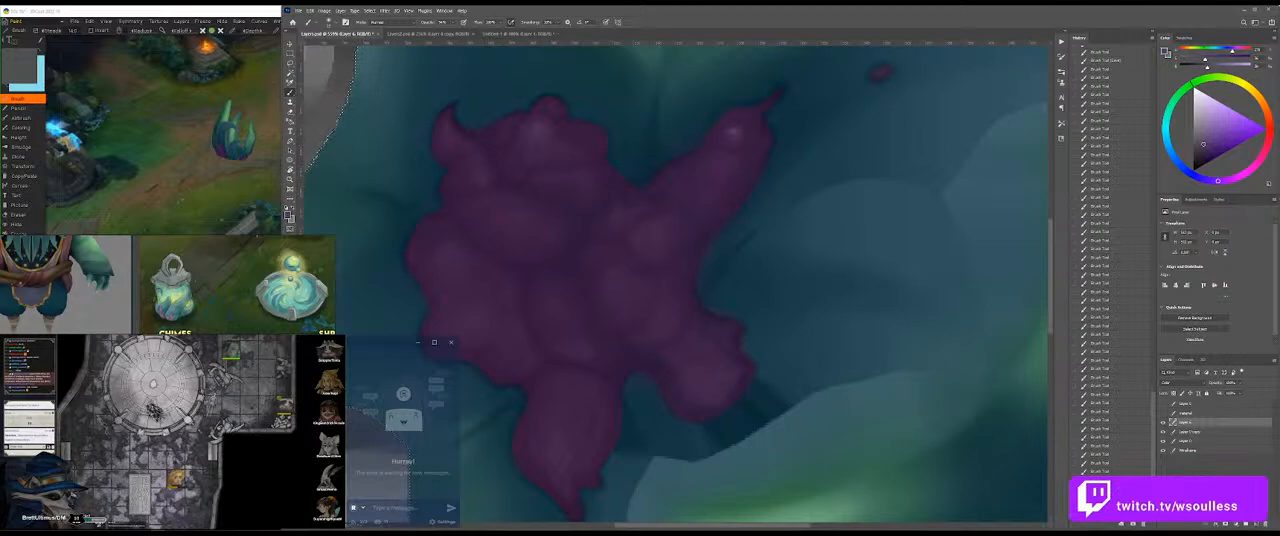
{"action": "left_click_drag", "start_coordinate": [603, 277], "coordinate": [745, 218]}
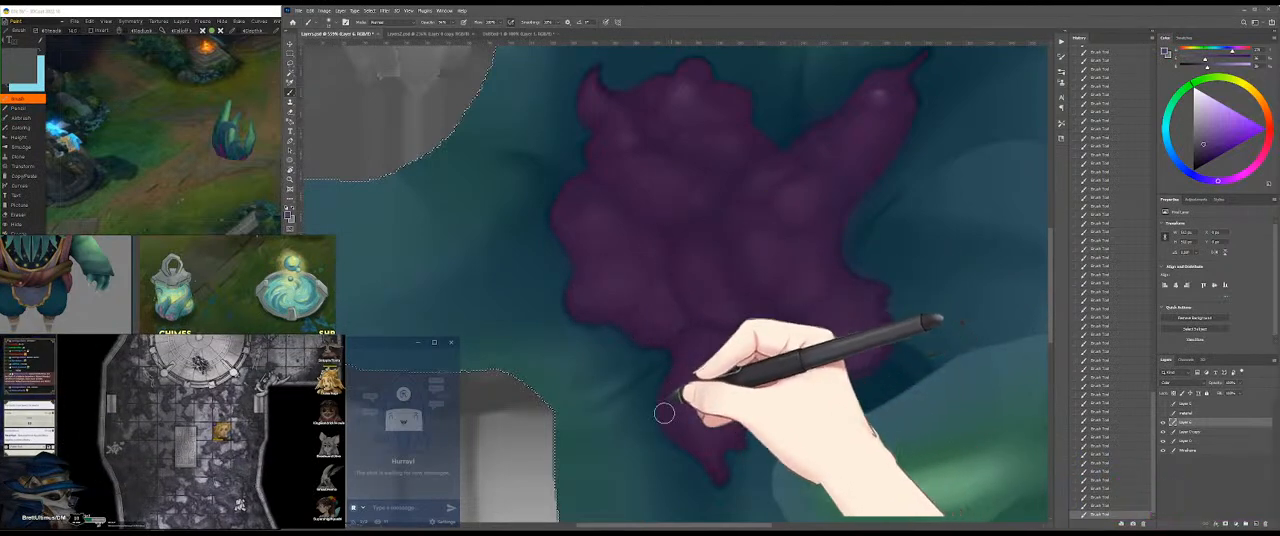
{"action": "left_click_drag", "start_coordinate": [757, 351], "coordinate": [753, 269]}
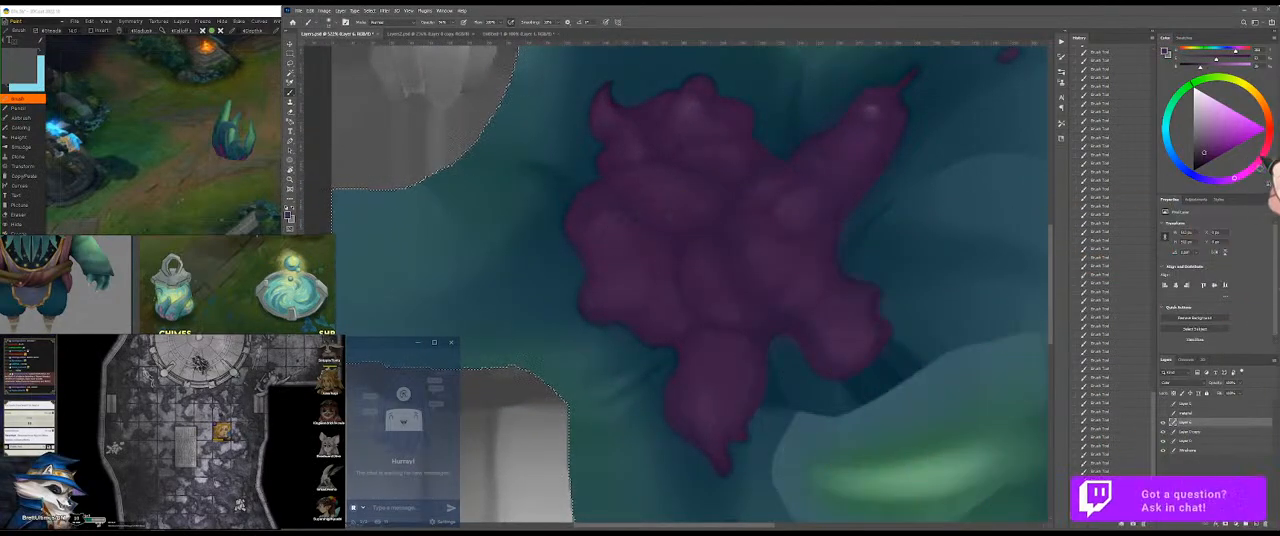
Step: Choose a lighter reddish pink and tint the growth's bumps, arm and lower lobes with soft highlights
{"action": "left_click", "coordinate": [1214, 128]}
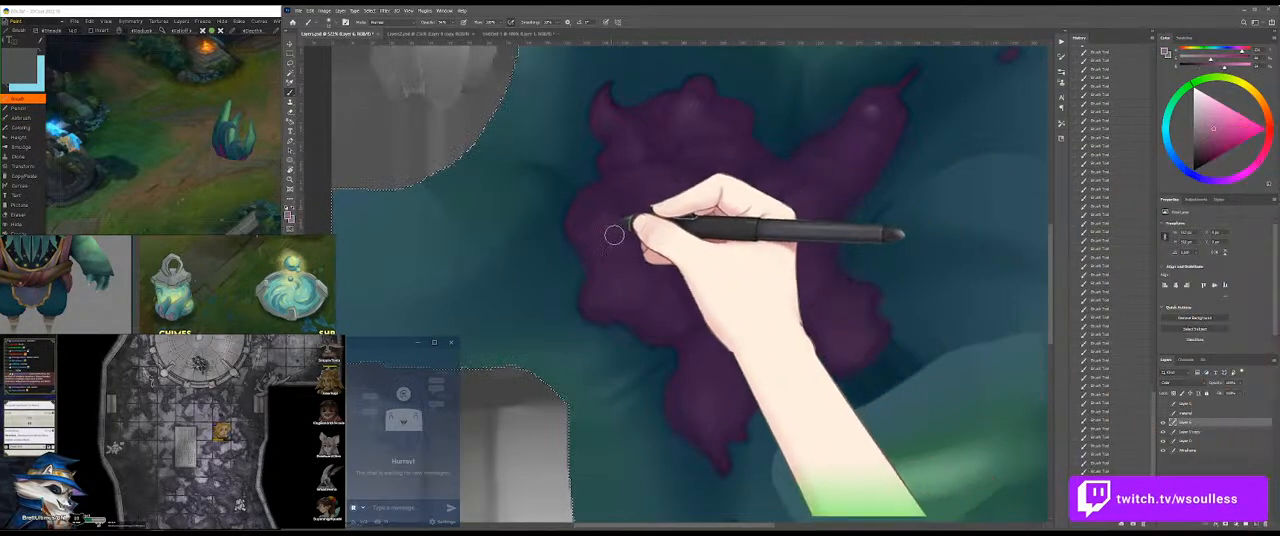
{"action": "mouse_move", "coordinate": [596, 237]}
{"action": "left_mouse_down"}
{"action": "mouse_move", "coordinate": [625, 226]}
{"action": "mouse_move", "coordinate": [620, 257]}
{"action": "mouse_move", "coordinate": [621, 244]}
{"action": "mouse_move", "coordinate": [608, 246]}
{"action": "mouse_move", "coordinate": [647, 272]}
{"action": "mouse_move", "coordinate": [611, 293]}
{"action": "mouse_move", "coordinate": [685, 311]}
{"action": "mouse_move", "coordinate": [707, 279]}
{"action": "mouse_move", "coordinate": [724, 323]}
{"action": "left_mouse_up"}
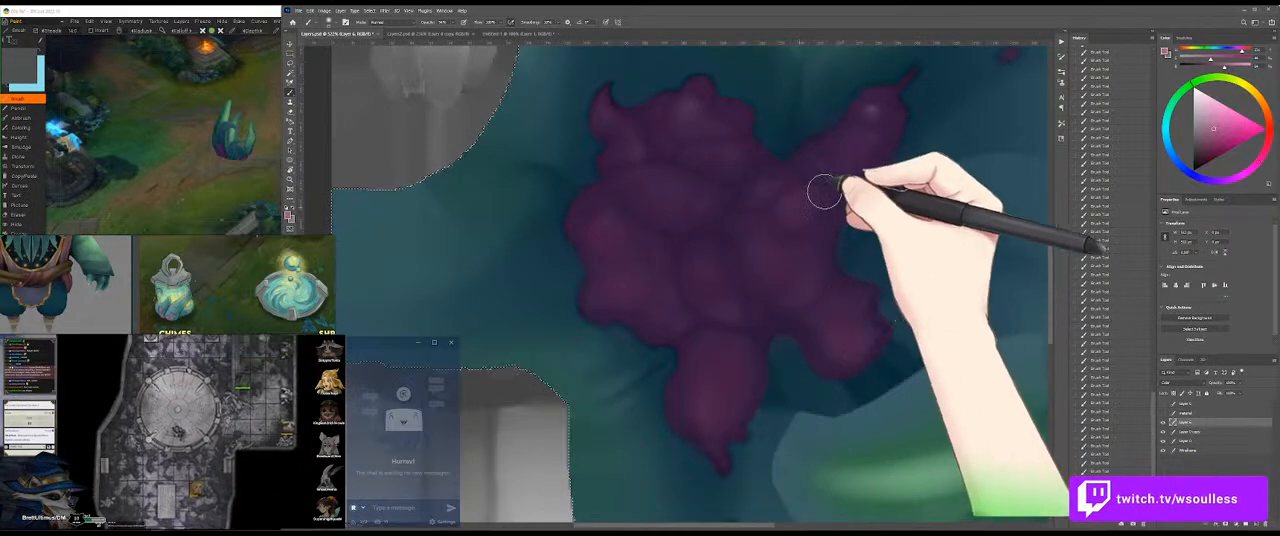
{"action": "mouse_move", "coordinate": [851, 152]}
{"action": "left_mouse_down"}
{"action": "mouse_move", "coordinate": [871, 115]}
{"action": "mouse_move", "coordinate": [859, 147]}
{"action": "left_mouse_up"}
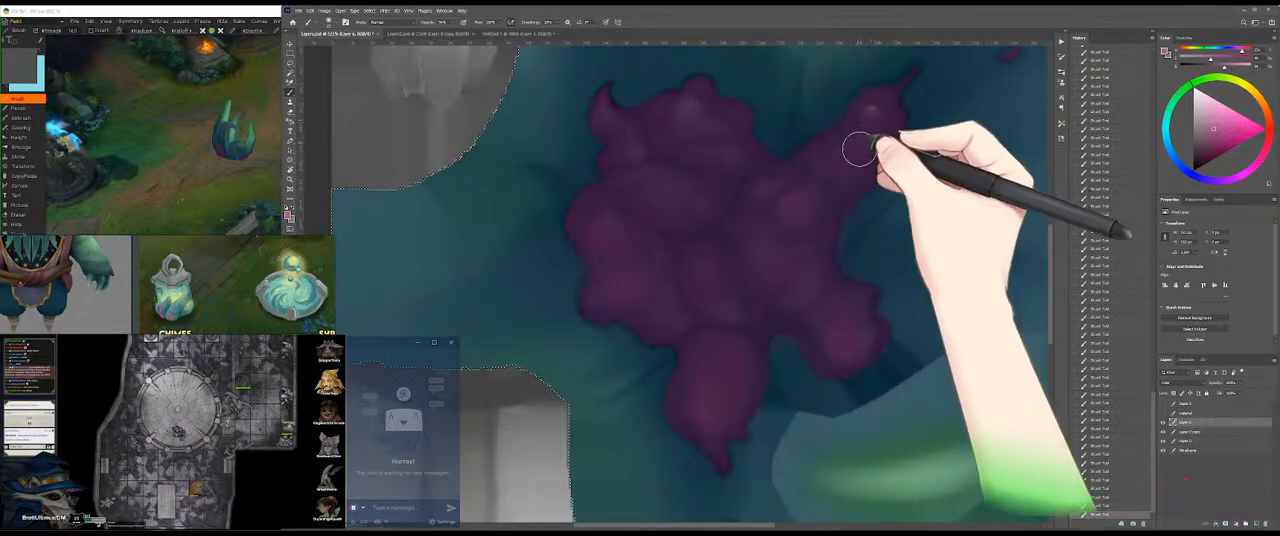
{"action": "mouse_move", "coordinate": [703, 123]}
{"action": "left_mouse_down"}
{"action": "mouse_move", "coordinate": [611, 117]}
{"action": "mouse_move", "coordinate": [686, 214]}
{"action": "mouse_move", "coordinate": [665, 185]}
{"action": "mouse_move", "coordinate": [717, 207]}
{"action": "mouse_move", "coordinate": [691, 214]}
{"action": "mouse_move", "coordinate": [804, 248]}
{"action": "mouse_move", "coordinate": [772, 187]}
{"action": "mouse_move", "coordinate": [758, 254]}
{"action": "mouse_move", "coordinate": [723, 299]}
{"action": "mouse_move", "coordinate": [701, 260]}
{"action": "mouse_move", "coordinate": [731, 317]}
{"action": "left_mouse_up"}
Step: Save the texture and inspect the painted growth and leaves on the 3D model from several angles
{"action": "key", "text": "z"}
{"action": "mouse_move", "coordinate": [797, 263]}
{"action": "left_mouse_down"}
{"action": "mouse_move", "coordinate": [728, 273]}
{"action": "mouse_move", "coordinate": [762, 259]}
{"action": "left_mouse_up"}
{"action": "key", "text": "ctrl+s"}
{"action": "left_click_drag", "start_coordinate": [230, 212], "coordinate": [269, 174]}
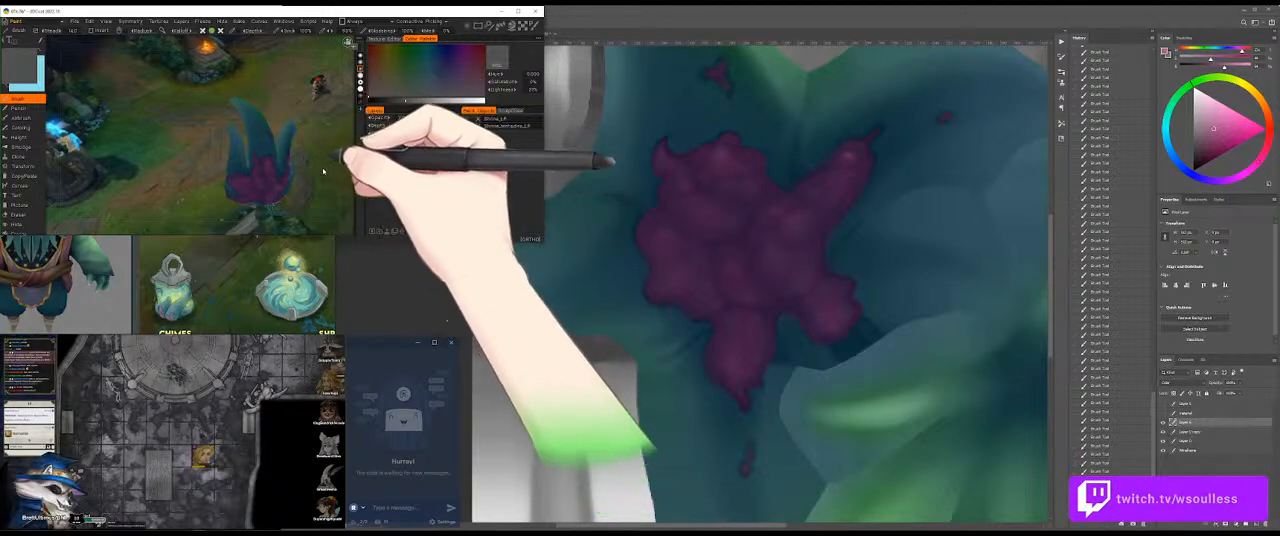
{"action": "left_click_drag", "start_coordinate": [326, 170], "coordinate": [246, 214]}
{"action": "left_click", "coordinate": [802, 163]}
{"action": "left_click_drag", "start_coordinate": [800, 211], "coordinate": [739, 272]}
{"action": "left_click_drag", "start_coordinate": [779, 193], "coordinate": [757, 271]}
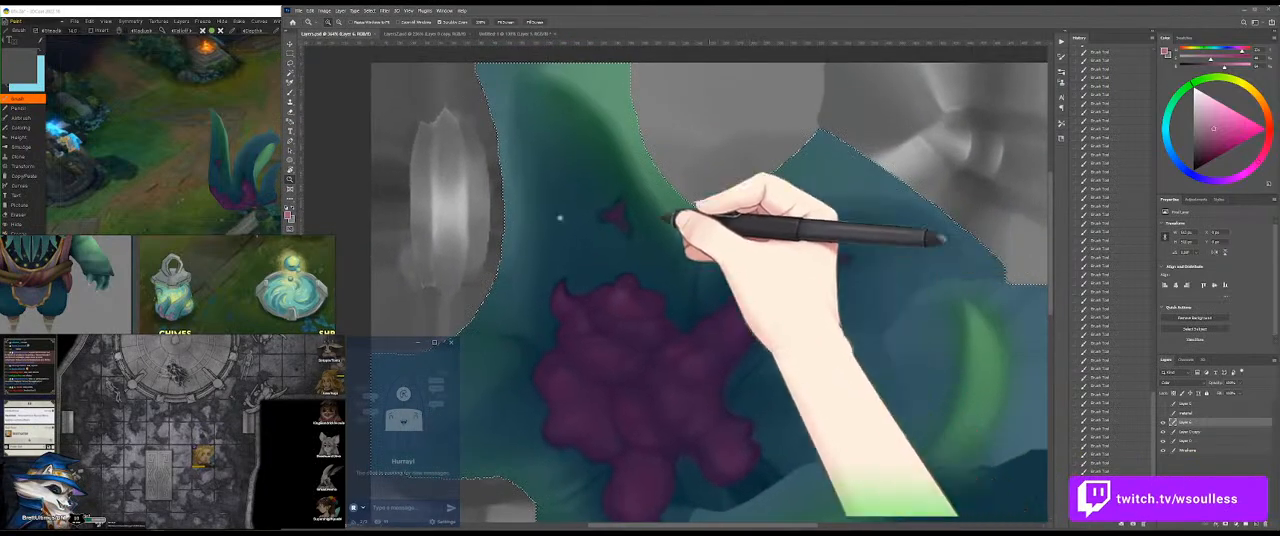
{"action": "left_click", "coordinate": [172, 138]}
{"action": "left_click_drag", "start_coordinate": [263, 146], "coordinate": [203, 169]}
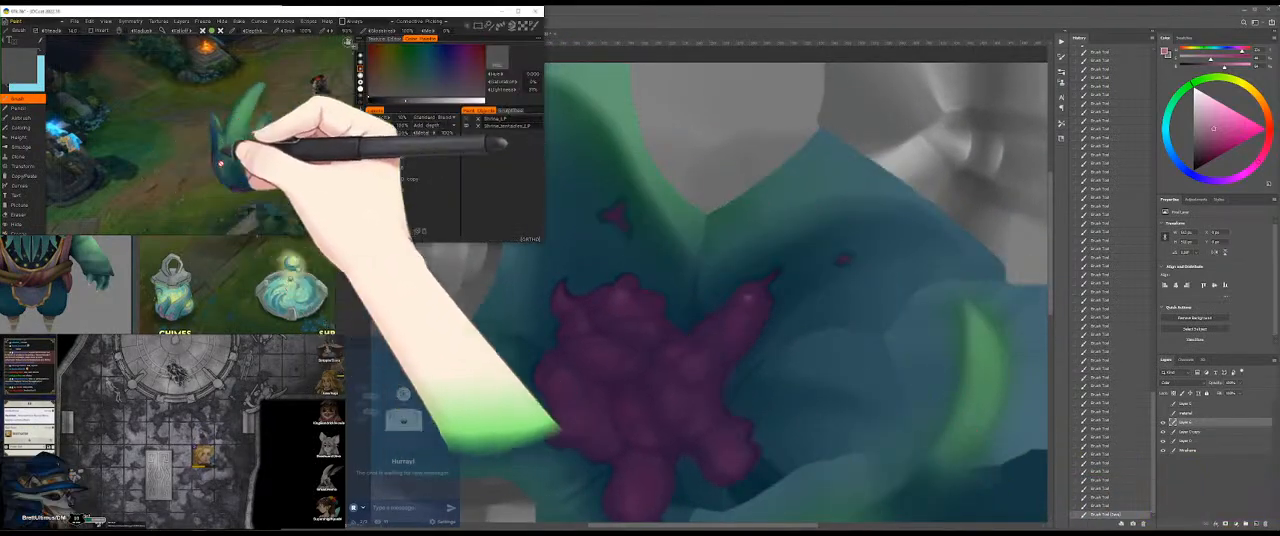
{"action": "left_click", "coordinate": [790, 254]}
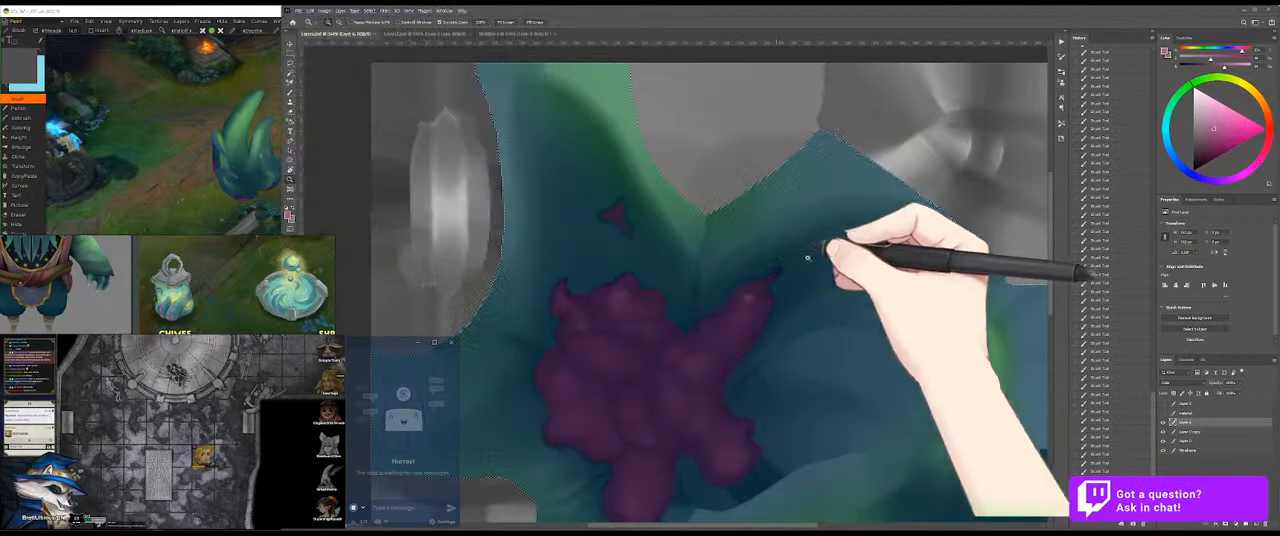
Step: Sample the light green from the untitled reference image and float that image in its own window beside the texture
{"action": "left_click_drag", "start_coordinate": [846, 470], "coordinate": [797, 186]}
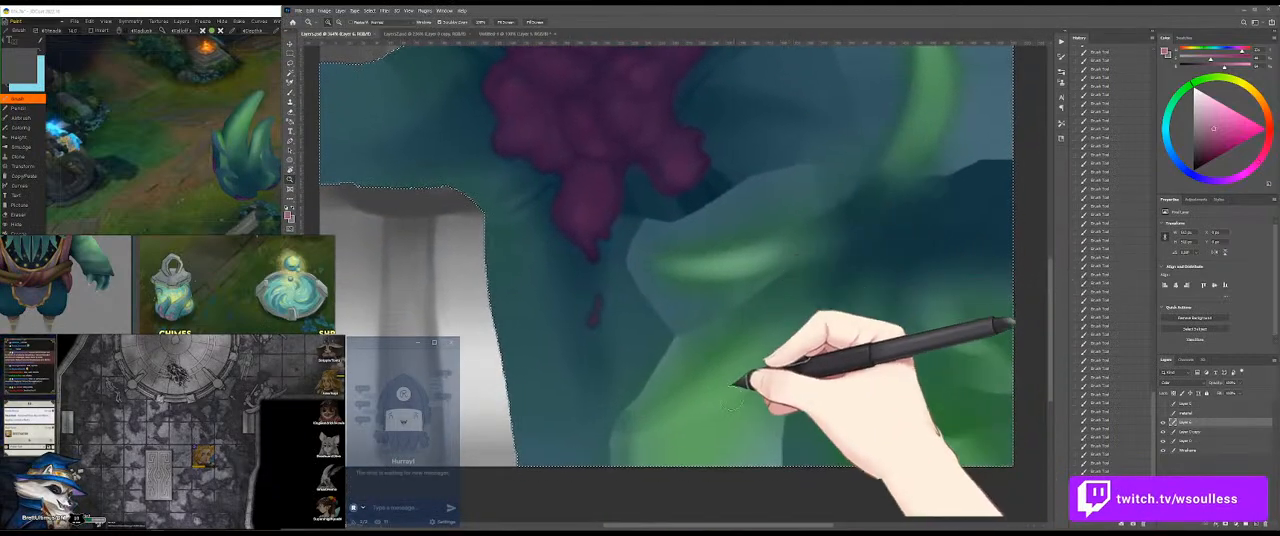
{"action": "key", "text": "b"}
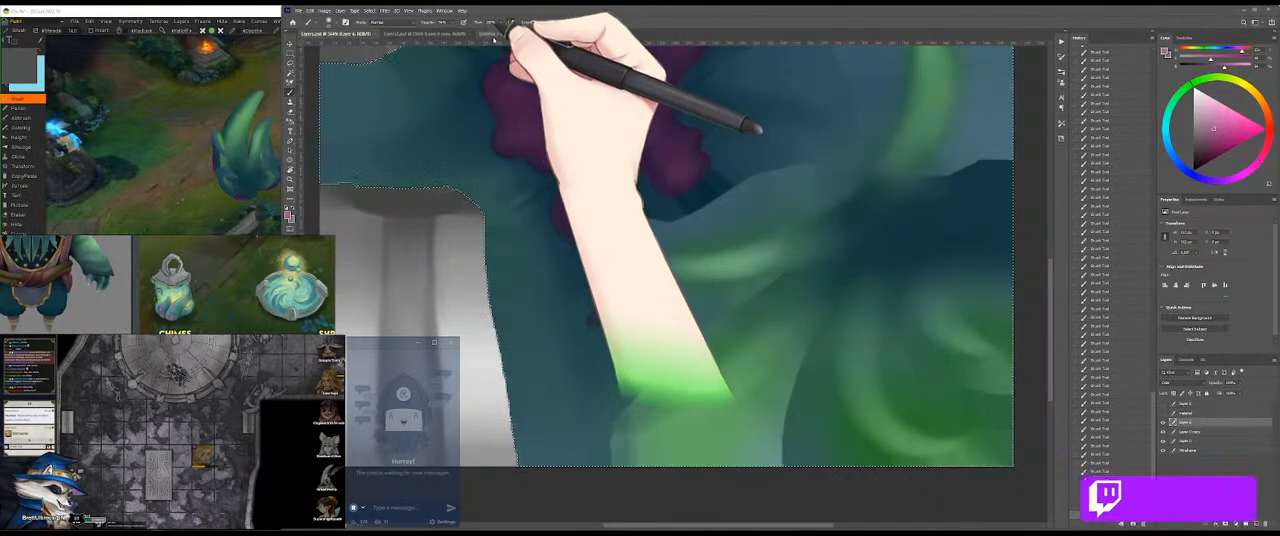
{"action": "left_click", "coordinate": [497, 34]}
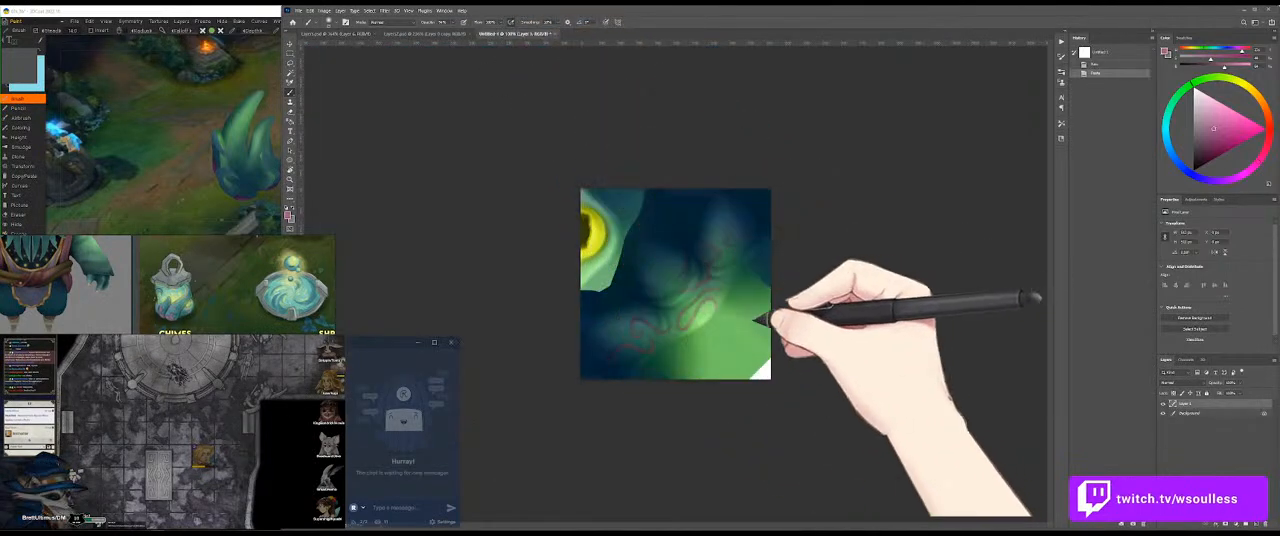
{"action": "left_click", "coordinate": [720, 339], "text": "alt"}
{"action": "left_click", "coordinate": [345, 34]}
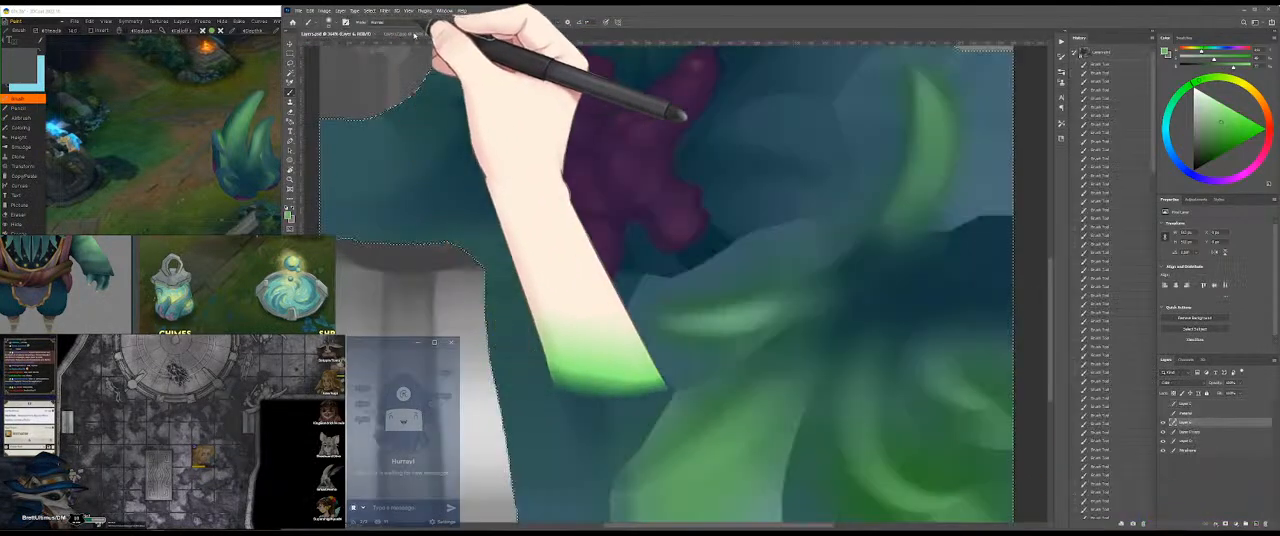
{"action": "left_click", "coordinate": [519, 35]}
{"action": "left_click_drag", "start_coordinate": [513, 35], "coordinate": [1045, 313]}
Step: Brush soft light green strokes over the curled leaf shapes in the texture's lower right corner
{"action": "mouse_move", "coordinate": [764, 224]}
{"action": "left_mouse_down"}
{"action": "mouse_move", "coordinate": [657, 203]}
{"action": "mouse_move", "coordinate": [619, 173]}
{"action": "left_mouse_up"}
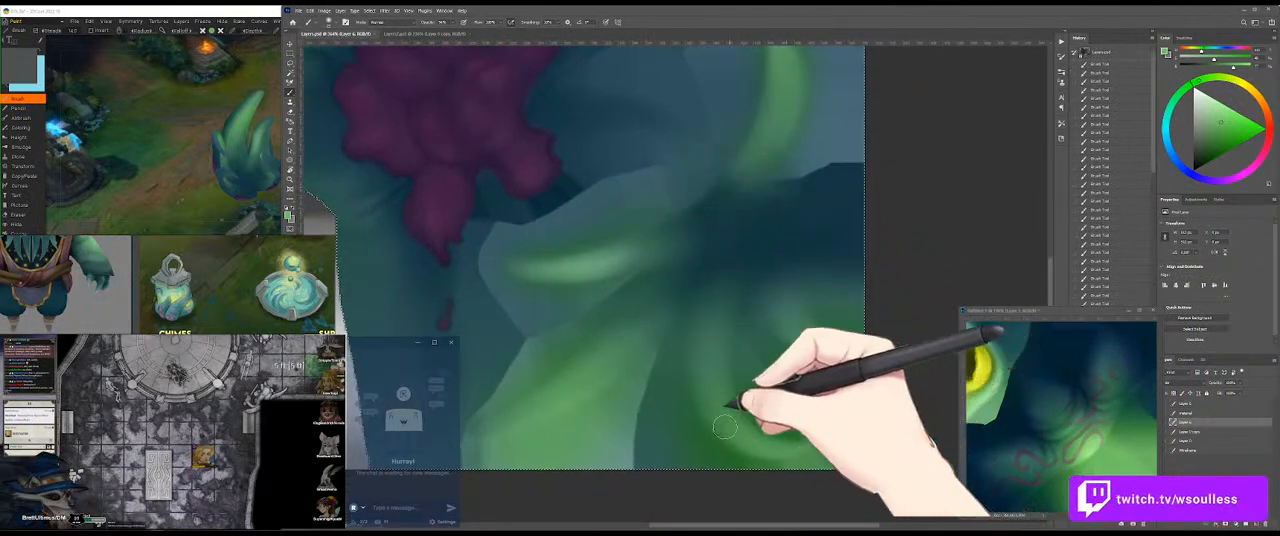
{"action": "left_click_drag", "start_coordinate": [723, 420], "coordinate": [772, 440]}
{"action": "mouse_move", "coordinate": [711, 407]}
{"action": "left_mouse_down"}
{"action": "mouse_move", "coordinate": [732, 404]}
{"action": "mouse_move", "coordinate": [763, 443]}
{"action": "left_mouse_up"}
{"action": "mouse_move", "coordinate": [811, 338]}
{"action": "left_mouse_down"}
{"action": "mouse_move", "coordinate": [826, 325]}
{"action": "mouse_move", "coordinate": [786, 336]}
{"action": "mouse_move", "coordinate": [823, 337]}
{"action": "mouse_move", "coordinate": [858, 360]}
{"action": "left_mouse_up"}
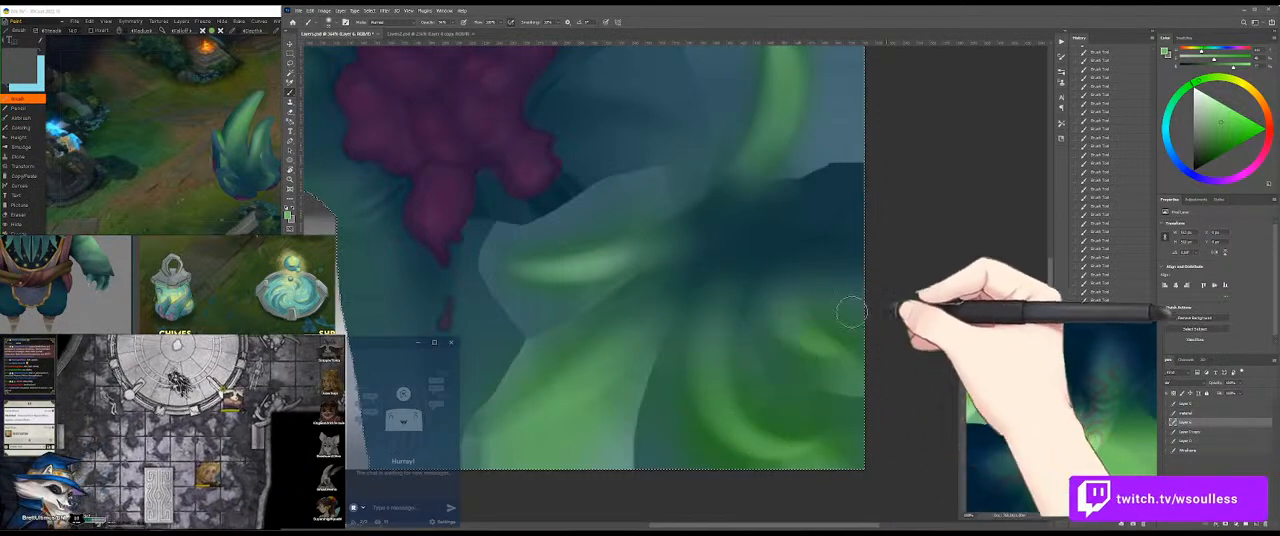
Step: Brush soft light green strokes over the curled leaf tips, the broad lower leaf and the upright curled leaf
{"action": "left_click_drag", "start_coordinate": [504, 267], "coordinate": [630, 262]}
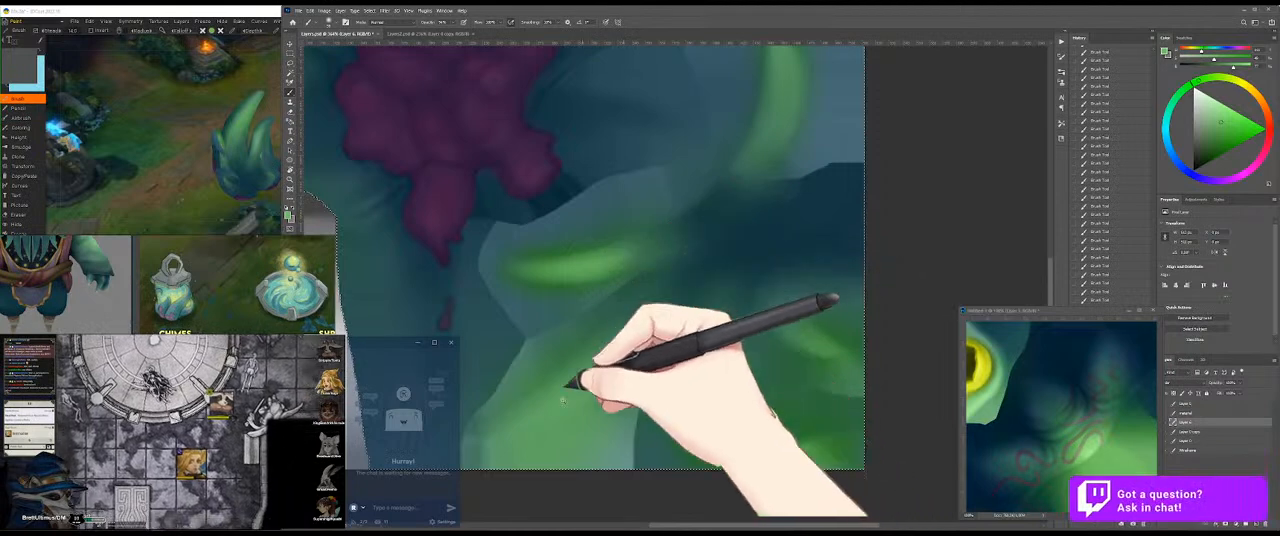
{"action": "left_click_drag", "start_coordinate": [532, 424], "coordinate": [605, 373]}
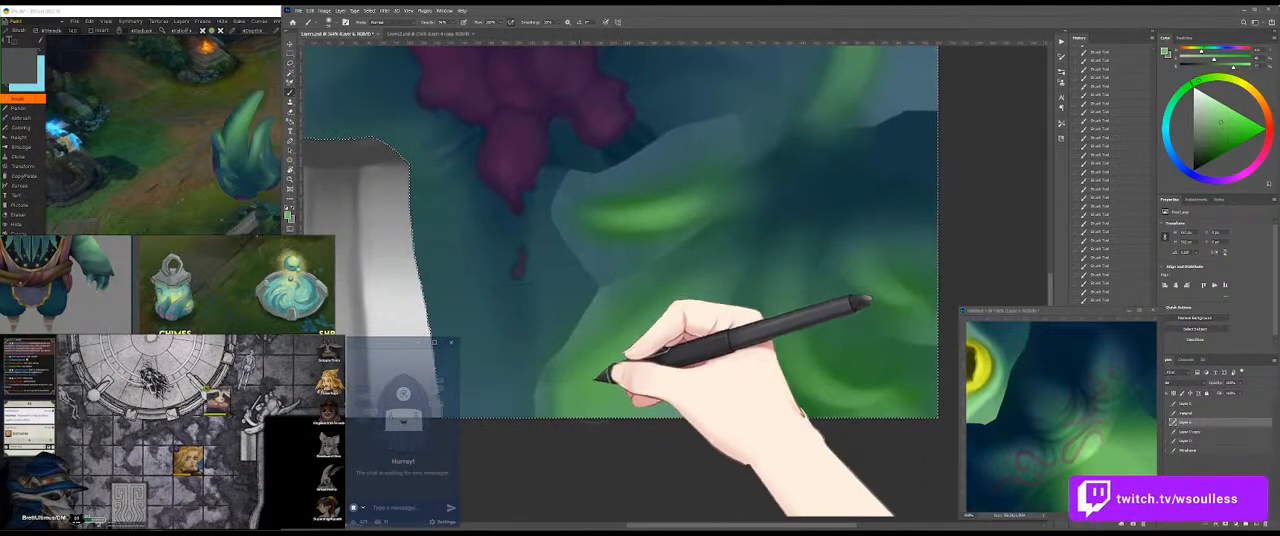
{"action": "mouse_move", "coordinate": [586, 371]}
{"action": "left_mouse_down"}
{"action": "mouse_move", "coordinate": [637, 338]}
{"action": "mouse_move", "coordinate": [569, 374]}
{"action": "mouse_move", "coordinate": [670, 314]}
{"action": "left_mouse_up"}
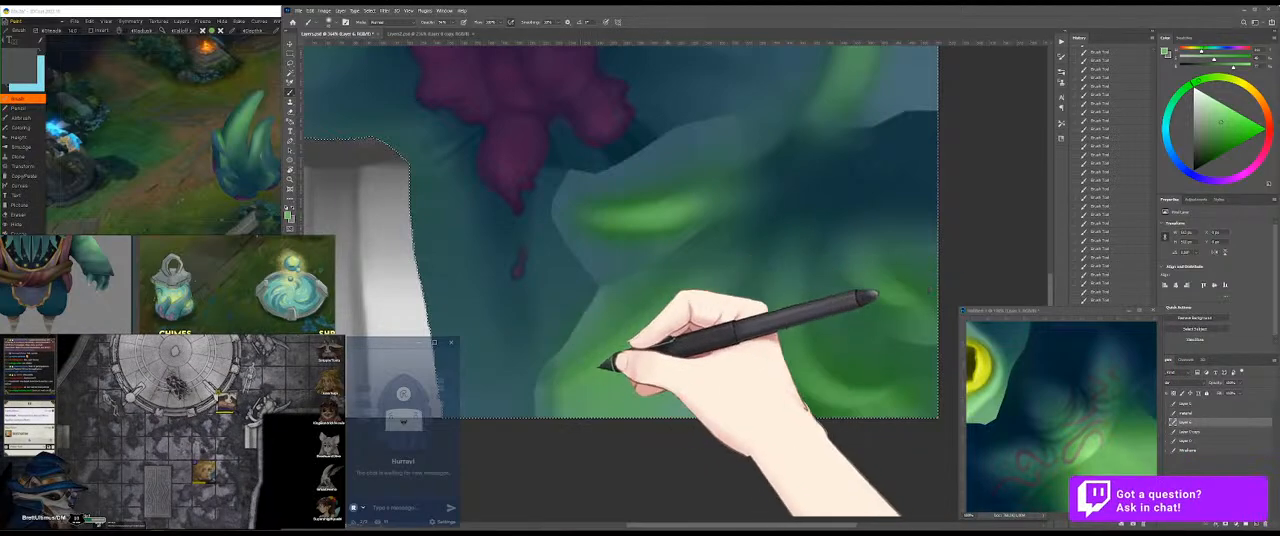
{"action": "left_click_drag", "start_coordinate": [720, 242], "coordinate": [681, 341]}
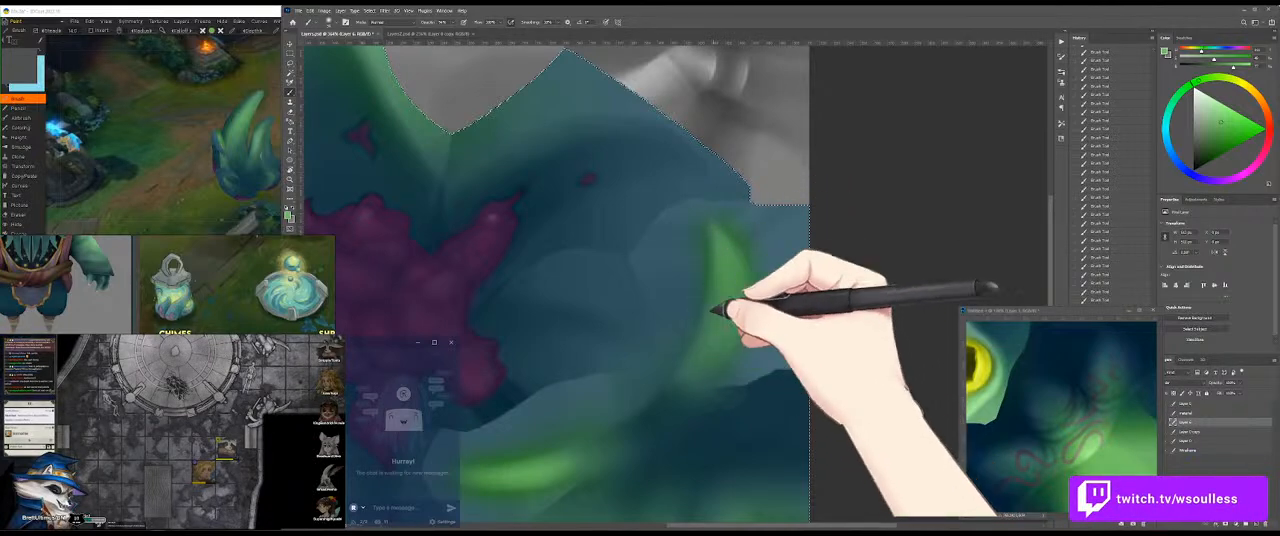
{"action": "left_click_drag", "start_coordinate": [700, 352], "coordinate": [770, 290]}
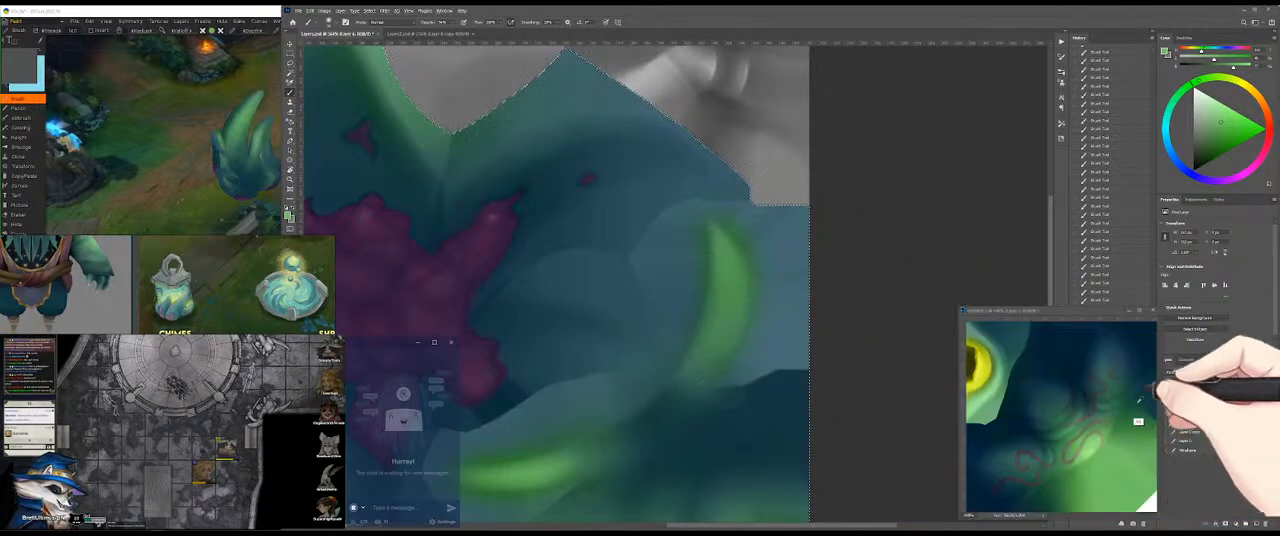
Step: Sample a muted teal green from the floating reference image and blend the bases of the curled leaves into the dark centre
{"action": "left_click", "coordinate": [1105, 385]}
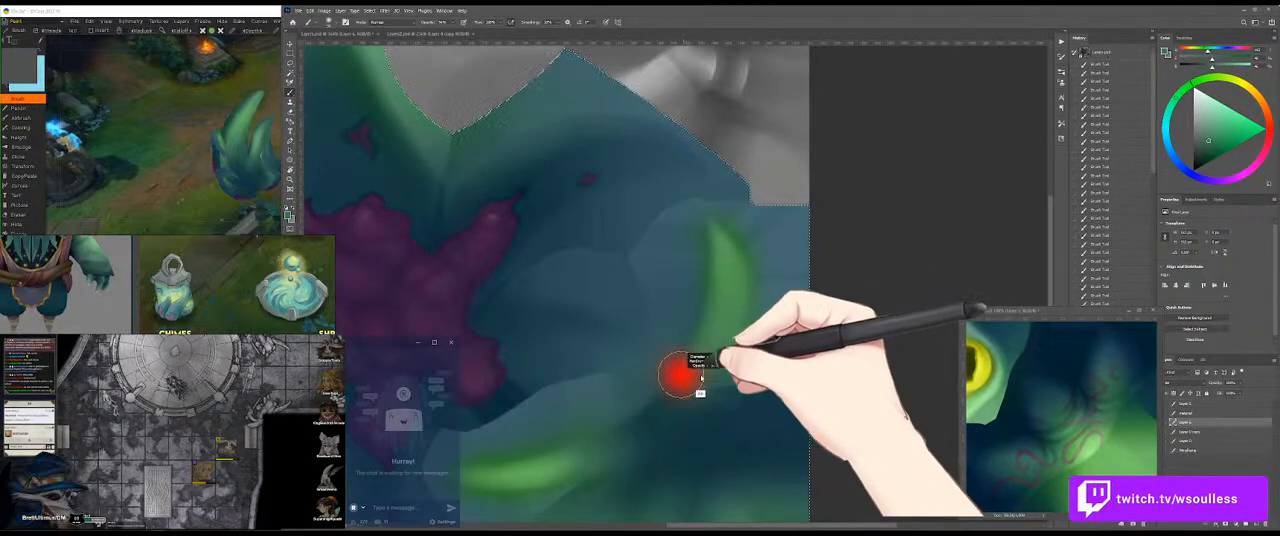
{"action": "left_click_drag", "start_coordinate": [683, 393], "coordinate": [668, 422]}
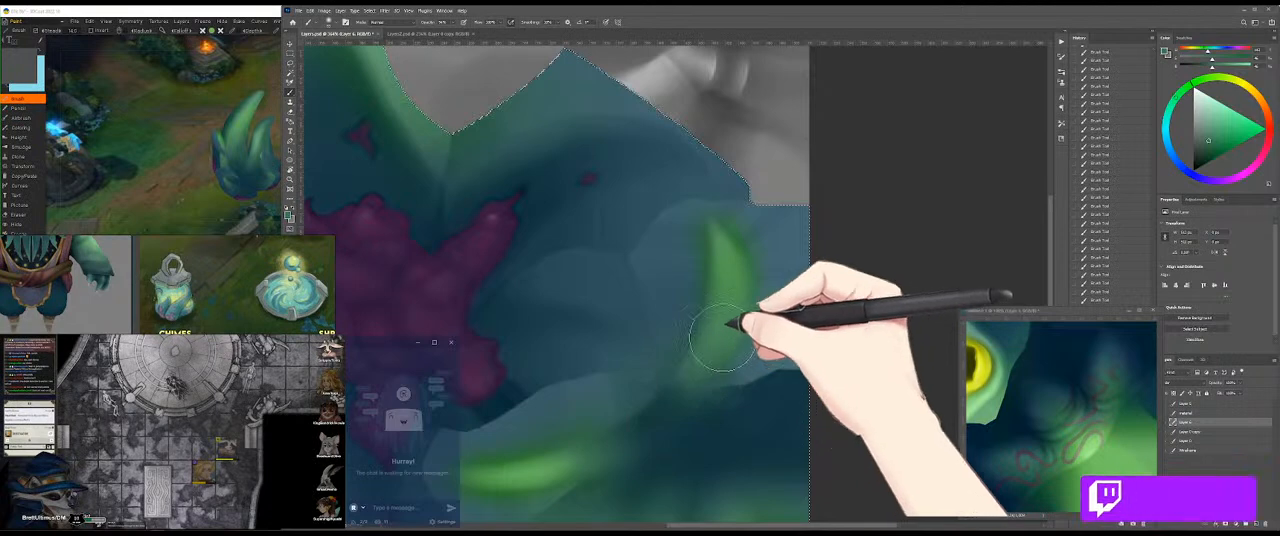
{"action": "scroll", "coordinate": [661, 470], "scroll_direction": "down", "scroll_amount": 3}
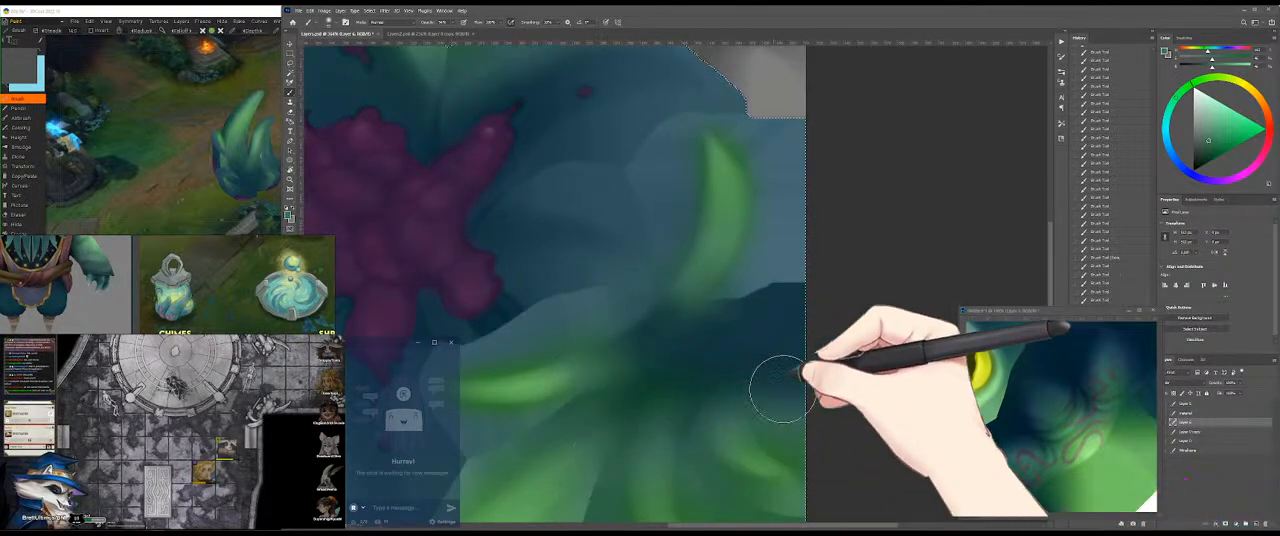
{"action": "mouse_move", "coordinate": [634, 440]}
{"action": "left_mouse_down"}
{"action": "mouse_move", "coordinate": [701, 300]}
{"action": "mouse_move", "coordinate": [699, 348]}
{"action": "left_mouse_up"}
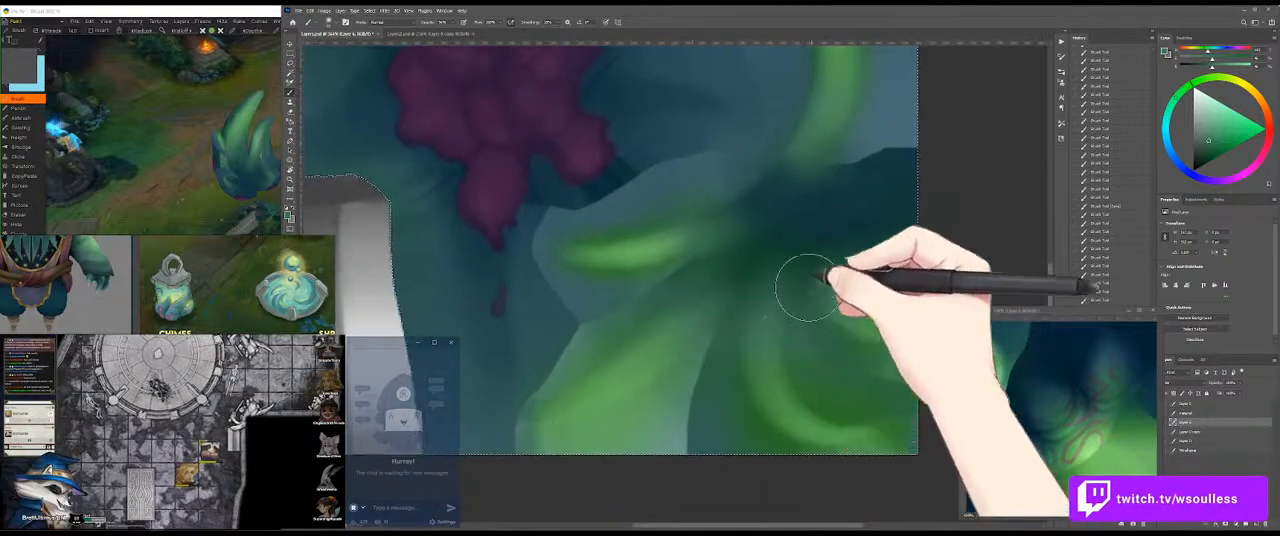
{"action": "left_click_drag", "start_coordinate": [678, 251], "coordinate": [774, 349]}
{"action": "mouse_move", "coordinate": [625, 249]}
{"action": "left_mouse_down"}
{"action": "mouse_move", "coordinate": [703, 320]}
{"action": "mouse_move", "coordinate": [677, 346]}
{"action": "mouse_move", "coordinate": [703, 405]}
{"action": "mouse_move", "coordinate": [699, 433]}
{"action": "left_mouse_up"}
Step: Brush soft teal green along the upper leaf shapes and over the blue area beside the purple growth
{"action": "mouse_move", "coordinate": [580, 131]}
{"action": "left_mouse_down"}
{"action": "mouse_move", "coordinate": [618, 170]}
{"action": "mouse_move", "coordinate": [558, 150]}
{"action": "mouse_move", "coordinate": [568, 145]}
{"action": "mouse_move", "coordinate": [568, 288]}
{"action": "left_mouse_up"}
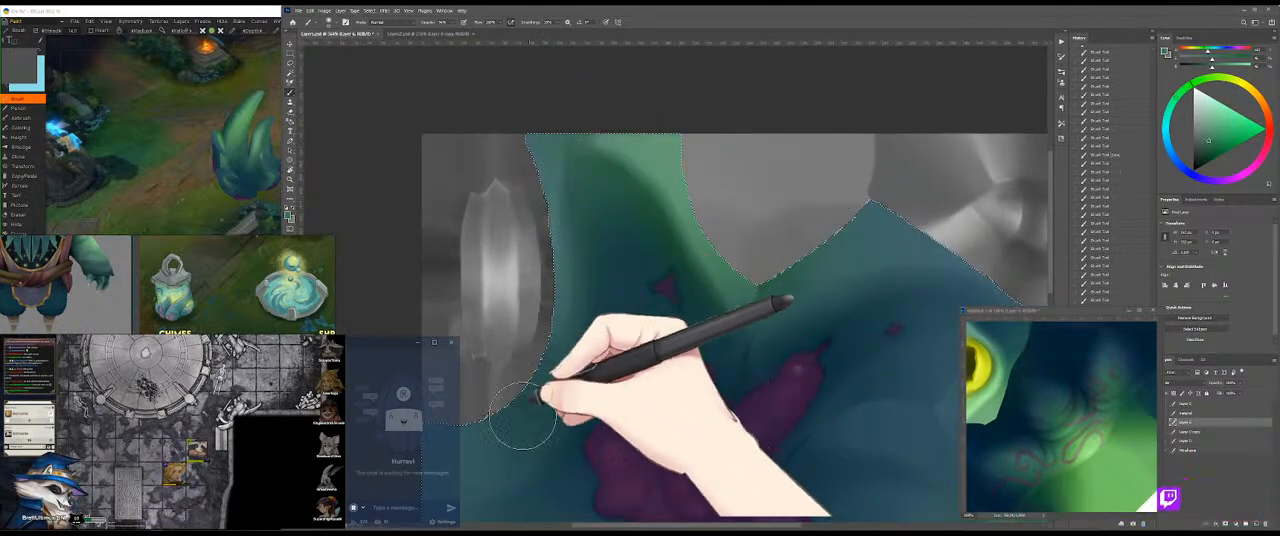
{"action": "left_click_drag", "start_coordinate": [577, 198], "coordinate": [560, 380]}
{"action": "mouse_move", "coordinate": [622, 158]}
{"action": "left_mouse_down"}
{"action": "mouse_move", "coordinate": [701, 257]}
{"action": "mouse_move", "coordinate": [772, 296]}
{"action": "mouse_move", "coordinate": [987, 256]}
{"action": "mouse_move", "coordinate": [645, 222]}
{"action": "mouse_move", "coordinate": [741, 208]}
{"action": "left_mouse_up"}
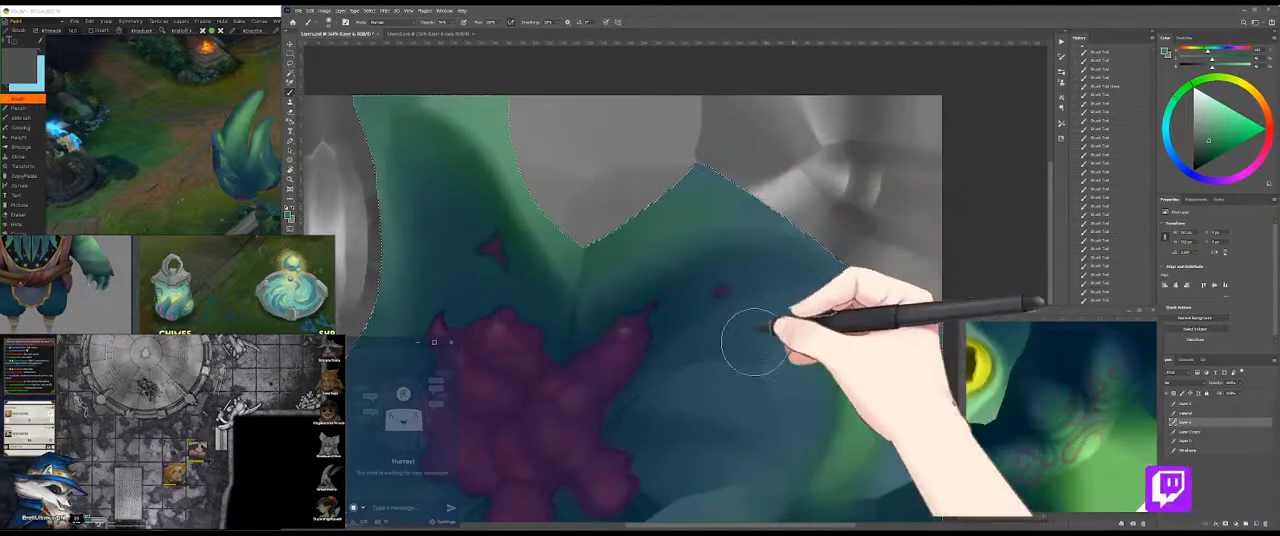
{"action": "left_click_drag", "start_coordinate": [730, 305], "coordinate": [823, 220]}
{"action": "left_click_drag", "start_coordinate": [756, 256], "coordinate": [842, 196]}
{"action": "left_click_drag", "start_coordinate": [728, 379], "coordinate": [698, 334]}
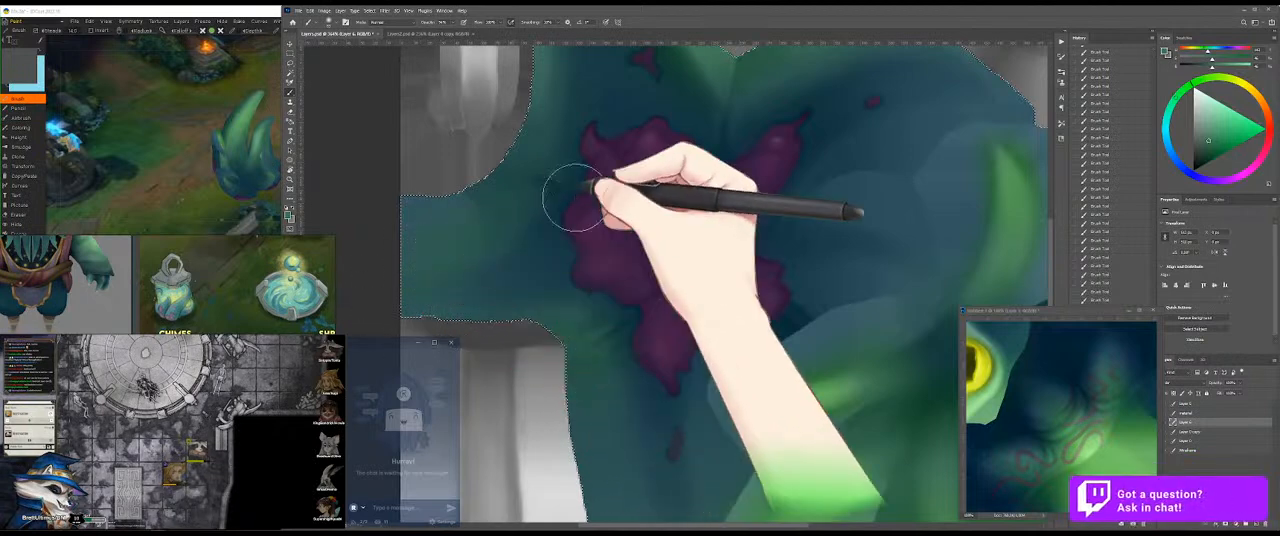
Step: Orbit the 3D model to inspect the blended green and teal leaves, and return to the texture
{"action": "left_click", "coordinate": [146, 126]}
{"action": "left_click_drag", "start_coordinate": [318, 141], "coordinate": [231, 187]}
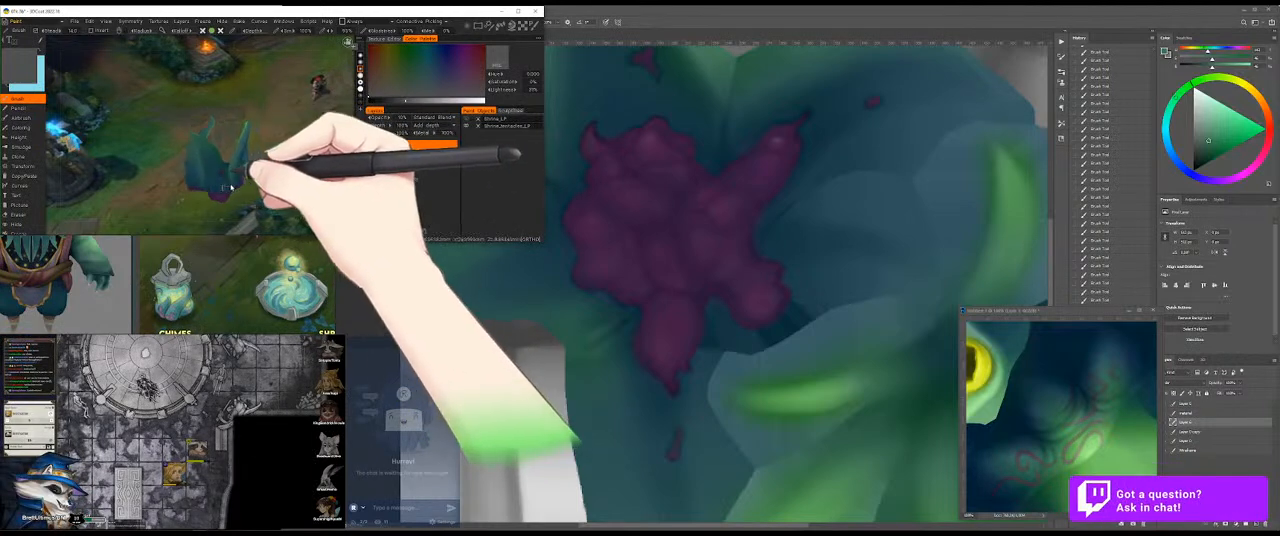
{"action": "left_click", "coordinate": [830, 178]}
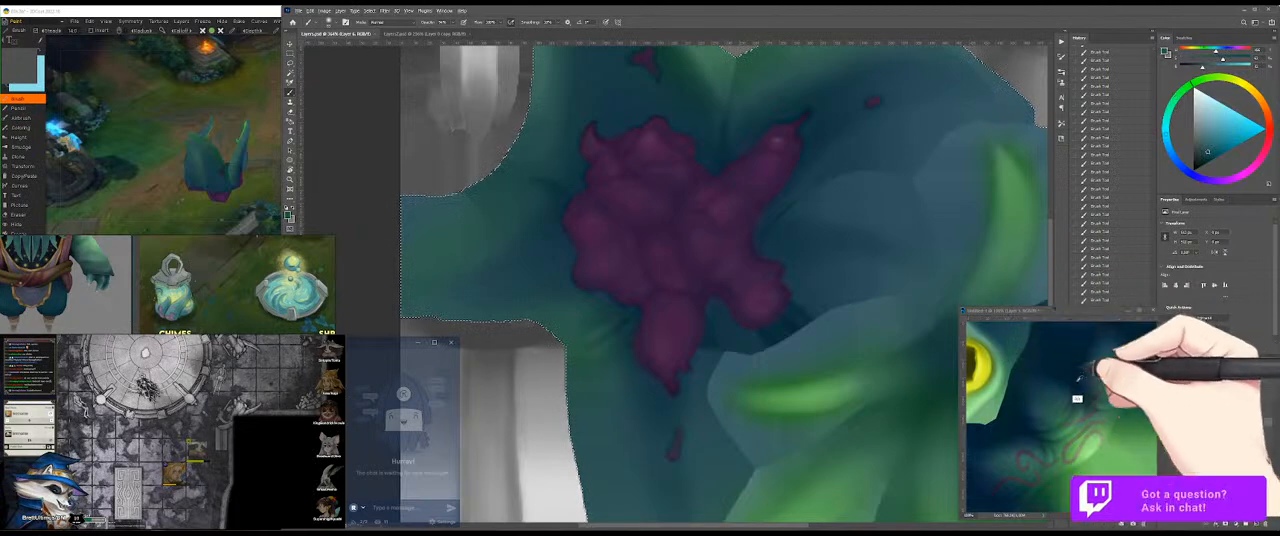
Step: Sample a dark blue teal from the reference image and deepen the shading around the purple growth and upper leaves
{"action": "left_click", "coordinate": [1041, 412], "text": "alt"}
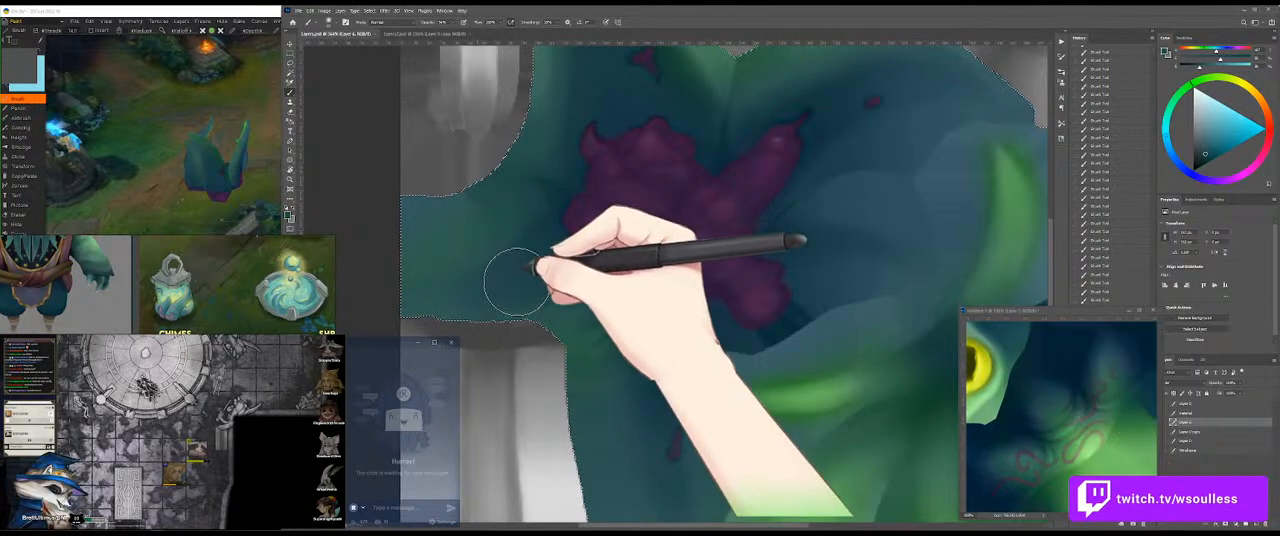
{"action": "left_click_drag", "start_coordinate": [495, 261], "coordinate": [466, 262]}
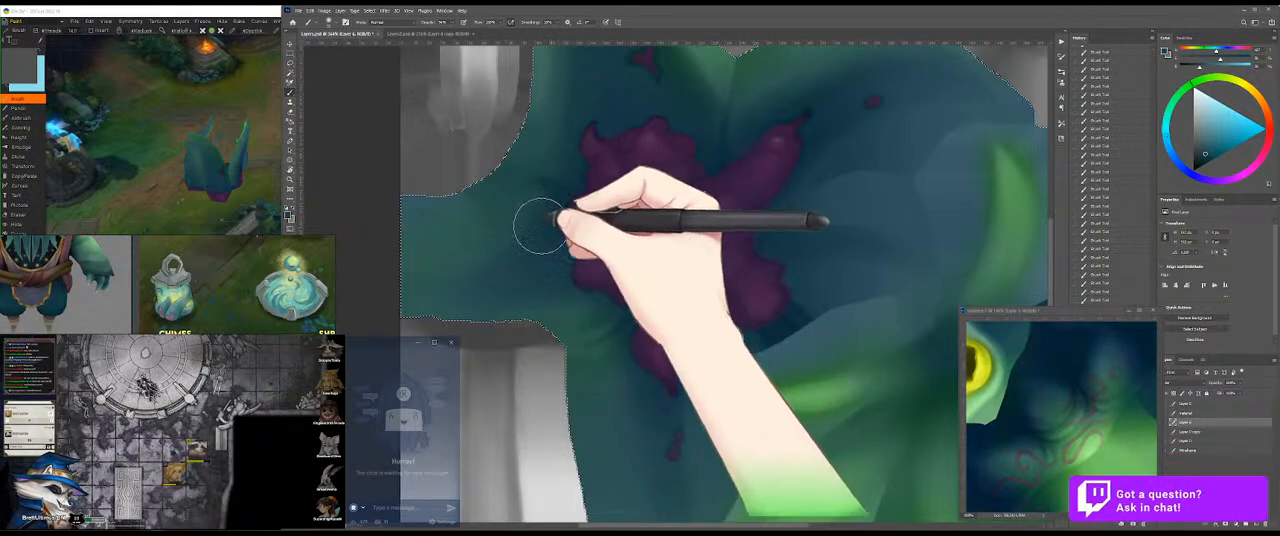
{"action": "left_click_drag", "start_coordinate": [586, 114], "coordinate": [574, 263]}
{"action": "mouse_move", "coordinate": [570, 208]}
{"action": "left_mouse_down"}
{"action": "mouse_move", "coordinate": [570, 257]}
{"action": "mouse_move", "coordinate": [553, 102]}
{"action": "mouse_move", "coordinate": [612, 182]}
{"action": "mouse_move", "coordinate": [556, 88]}
{"action": "mouse_move", "coordinate": [631, 182]}
{"action": "mouse_move", "coordinate": [601, 139]}
{"action": "mouse_move", "coordinate": [630, 218]}
{"action": "mouse_move", "coordinate": [715, 321]}
{"action": "mouse_move", "coordinate": [667, 217]}
{"action": "mouse_move", "coordinate": [639, 239]}
{"action": "mouse_move", "coordinate": [641, 222]}
{"action": "mouse_move", "coordinate": [709, 323]}
{"action": "mouse_move", "coordinate": [697, 265]}
{"action": "mouse_move", "coordinate": [714, 339]}
{"action": "mouse_move", "coordinate": [681, 234]}
{"action": "mouse_move", "coordinate": [749, 343]}
{"action": "mouse_move", "coordinate": [733, 284]}
{"action": "mouse_move", "coordinate": [777, 298]}
{"action": "mouse_move", "coordinate": [711, 341]}
{"action": "mouse_move", "coordinate": [860, 287]}
{"action": "mouse_move", "coordinate": [804, 297]}
{"action": "left_mouse_up"}
{"action": "mouse_move", "coordinate": [723, 351]}
{"action": "left_mouse_down"}
{"action": "mouse_move", "coordinate": [895, 284]}
{"action": "mouse_move", "coordinate": [785, 297]}
{"action": "mouse_move", "coordinate": [900, 296]}
{"action": "mouse_move", "coordinate": [921, 279]}
{"action": "mouse_move", "coordinate": [771, 272]}
{"action": "left_mouse_up"}
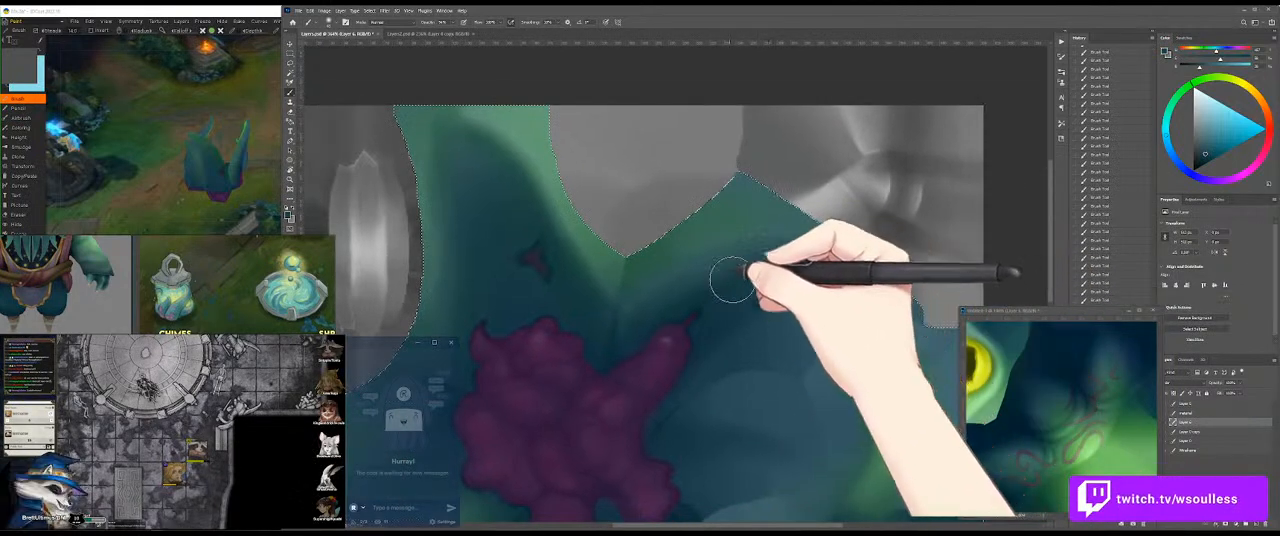
{"action": "left_click_drag", "start_coordinate": [717, 380], "coordinate": [729, 323]}
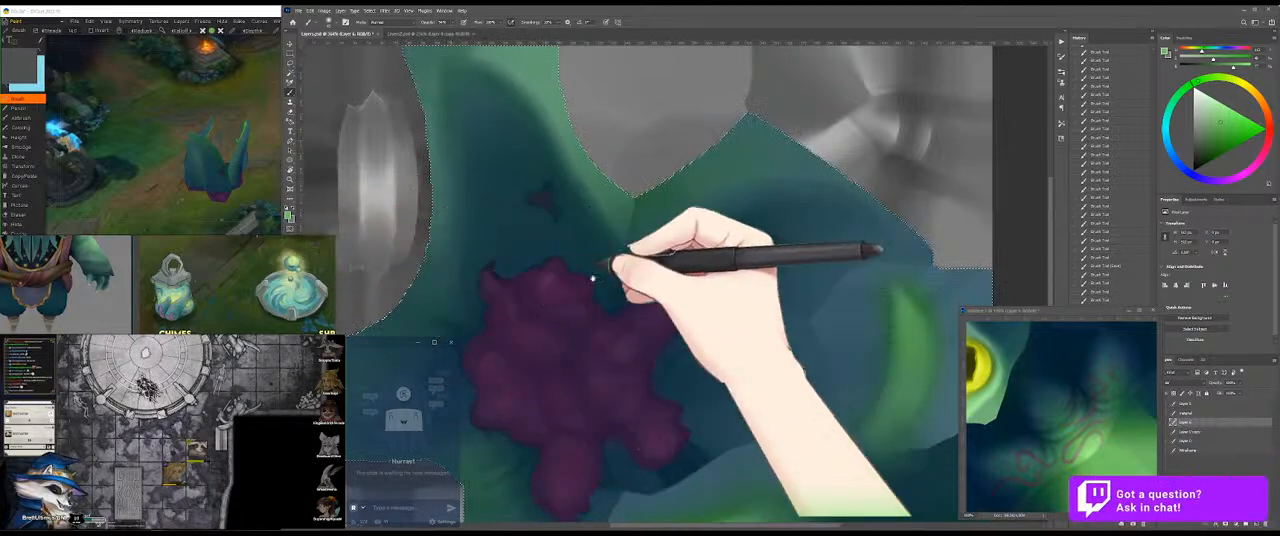
Step: Brush light green over the broad leaf and curled leaves below the purple growth
{"action": "mouse_move", "coordinate": [674, 309]}
{"action": "left_mouse_down"}
{"action": "mouse_move", "coordinate": [694, 243]}
{"action": "mouse_move", "coordinate": [671, 206]}
{"action": "left_mouse_up"}
{"action": "left_click_drag", "start_coordinate": [711, 261], "coordinate": [677, 230]}
{"action": "left_click_drag", "start_coordinate": [694, 381], "coordinate": [712, 386]}
{"action": "mouse_move", "coordinate": [657, 440]}
{"action": "left_mouse_down"}
{"action": "mouse_move", "coordinate": [762, 393]}
{"action": "mouse_move", "coordinate": [731, 445]}
{"action": "mouse_move", "coordinate": [810, 290]}
{"action": "left_mouse_up"}
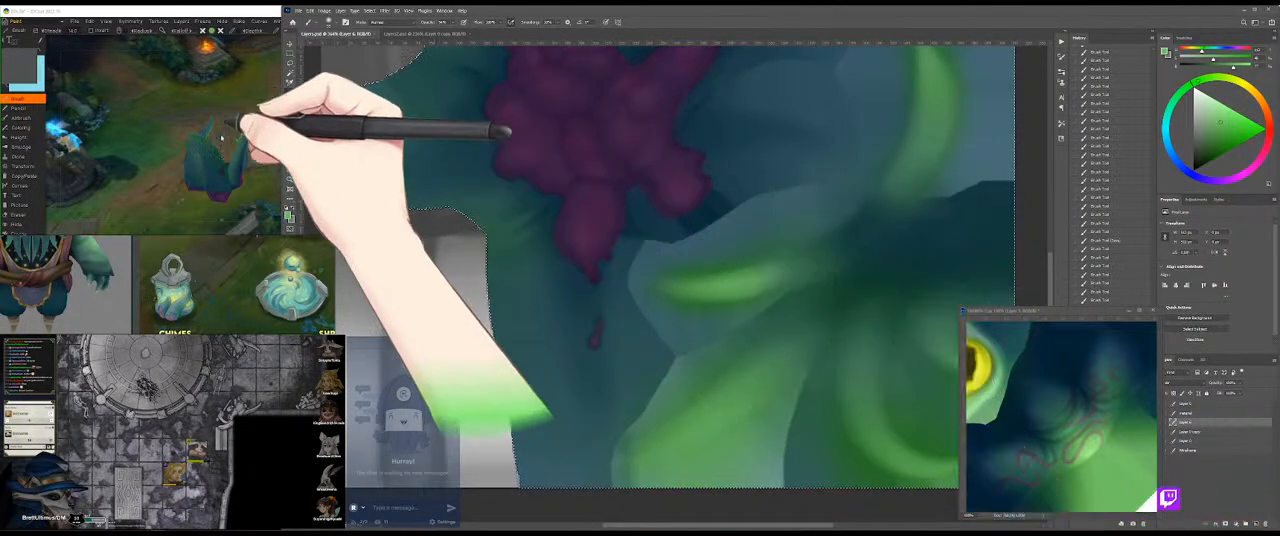
Step: Inspect the light green leaves on the 3D model from a closer angle
{"action": "left_click", "coordinate": [173, 98]}
{"action": "mouse_move", "coordinate": [173, 98]}
{"action": "left_mouse_down"}
{"action": "mouse_move", "coordinate": [298, 142]}
{"action": "mouse_move", "coordinate": [174, 184]}
{"action": "mouse_move", "coordinate": [151, 141]}
{"action": "mouse_move", "coordinate": [113, 154]}
{"action": "mouse_move", "coordinate": [303, 163]}
{"action": "mouse_move", "coordinate": [286, 117]}
{"action": "left_mouse_up"}
{"action": "left_click", "coordinate": [743, 236]}
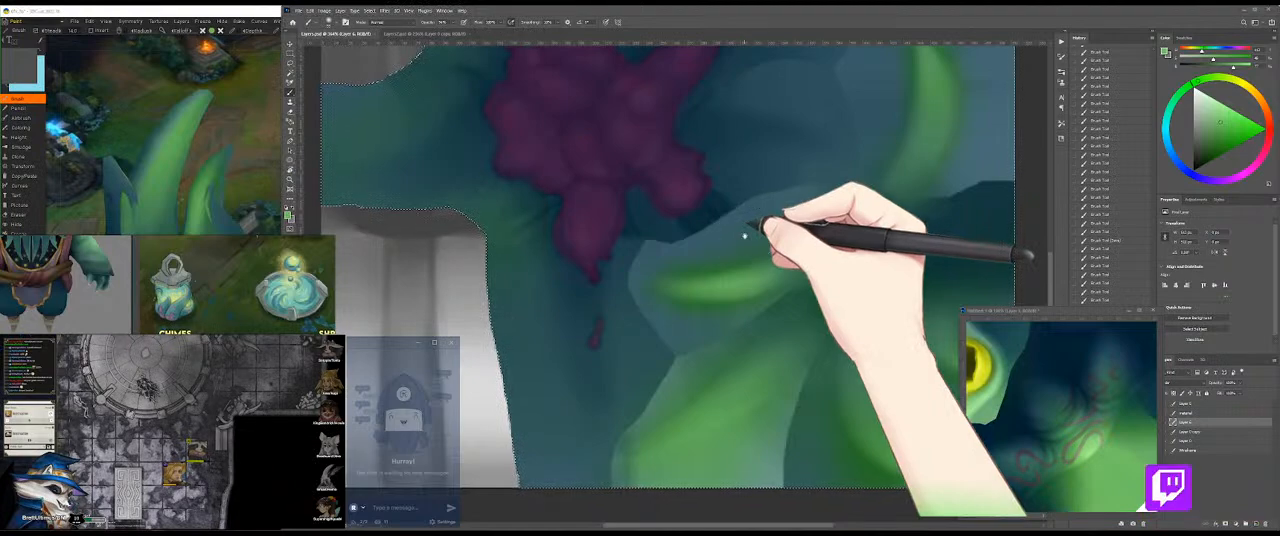
Step: Brush long light green strokes down the broad lower leaf toward the texture's edge to strengthen its glow
{"action": "left_click_drag", "start_coordinate": [650, 304], "coordinate": [677, 366]}
{"action": "left_click_drag", "start_coordinate": [634, 135], "coordinate": [640, 367]}
{"action": "mouse_move", "coordinate": [813, 247]}
{"action": "left_mouse_down"}
{"action": "mouse_move", "coordinate": [674, 177]}
{"action": "mouse_move", "coordinate": [623, 337]}
{"action": "mouse_move", "coordinate": [651, 334]}
{"action": "mouse_move", "coordinate": [630, 350]}
{"action": "mouse_move", "coordinate": [653, 322]}
{"action": "mouse_move", "coordinate": [550, 458]}
{"action": "left_mouse_up"}
{"action": "mouse_move", "coordinate": [657, 286]}
{"action": "left_mouse_down"}
{"action": "mouse_move", "coordinate": [608, 379]}
{"action": "mouse_move", "coordinate": [591, 472]}
{"action": "left_mouse_up"}
{"action": "left_click_drag", "start_coordinate": [645, 338], "coordinate": [591, 465]}
{"action": "mouse_move", "coordinate": [626, 366]}
{"action": "left_mouse_down"}
{"action": "mouse_move", "coordinate": [628, 308]}
{"action": "mouse_move", "coordinate": [610, 330]}
{"action": "mouse_move", "coordinate": [601, 491]}
{"action": "mouse_move", "coordinate": [588, 363]}
{"action": "mouse_move", "coordinate": [584, 480]}
{"action": "left_mouse_up"}
{"action": "left_click_drag", "start_coordinate": [600, 385], "coordinate": [590, 474]}
Step: Examine the leaf tips on the 3D model from several angles and compare them with the rotated texture
{"action": "key", "text": "ctrl+d"}
{"action": "left_click", "coordinate": [136, 95]}
{"action": "left_click_drag", "start_coordinate": [267, 123], "coordinate": [143, 86]}
{"action": "left_click", "coordinate": [690, 256]}
{"action": "left_click_drag", "start_coordinate": [734, 223], "coordinate": [657, 381]}
{"action": "left_click_drag", "start_coordinate": [651, 312], "coordinate": [643, 367]}
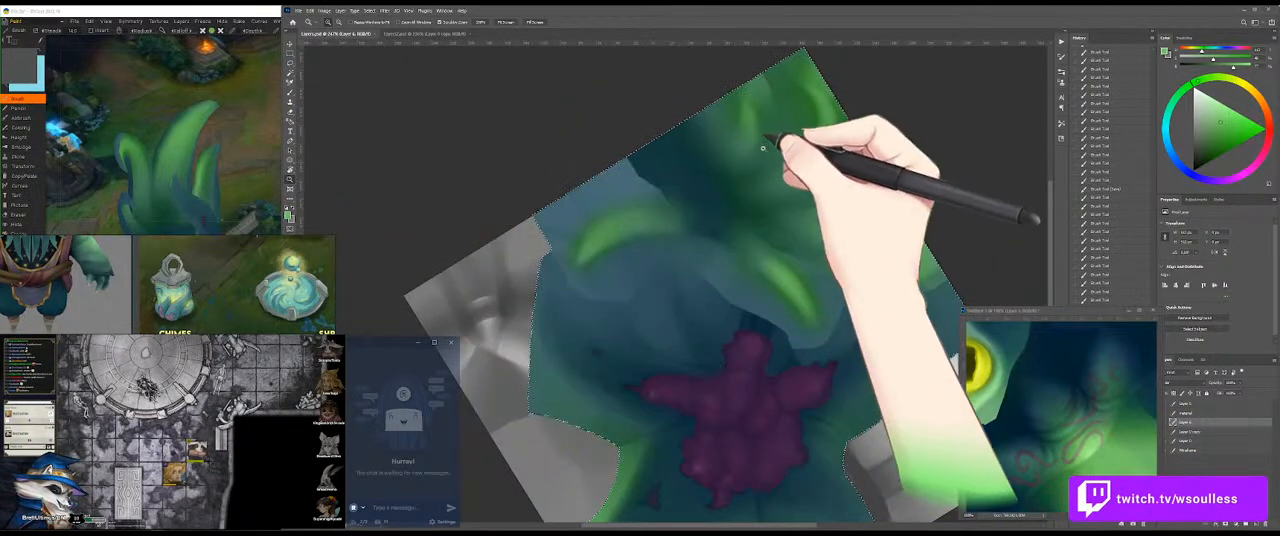
{"action": "left_click_drag", "start_coordinate": [754, 341], "coordinate": [697, 238]}
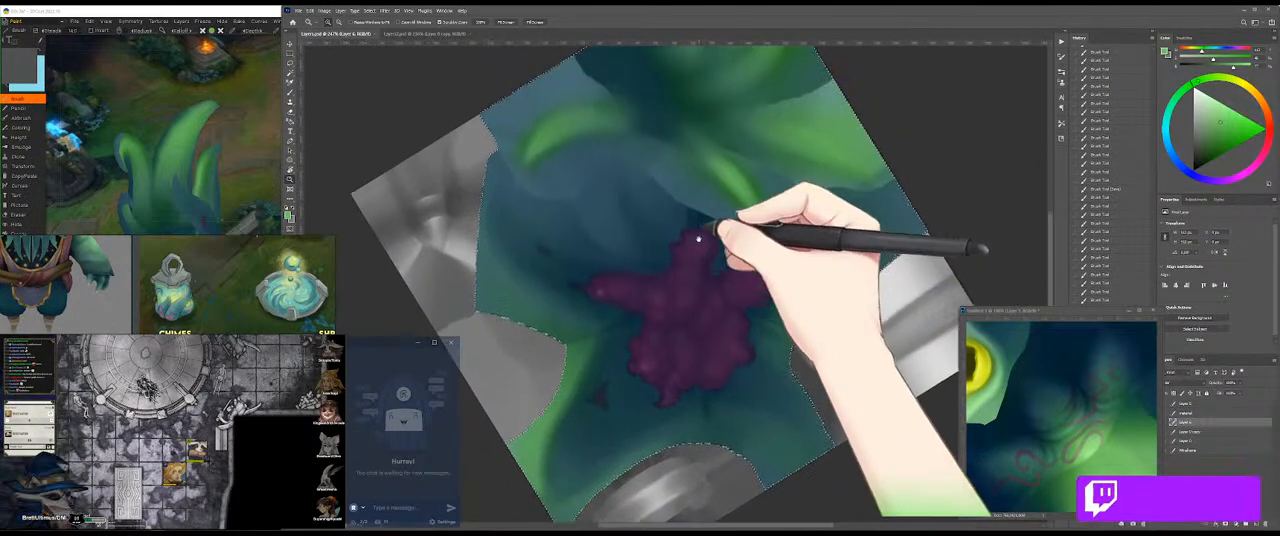
{"action": "left_click", "coordinate": [248, 136]}
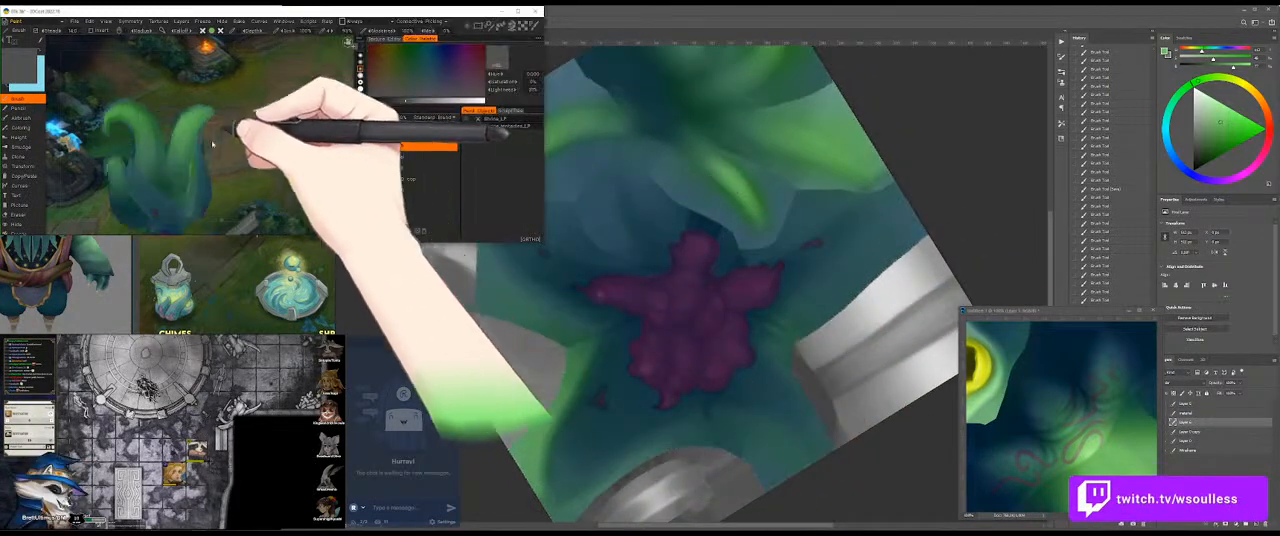
{"action": "left_click", "coordinate": [713, 221]}
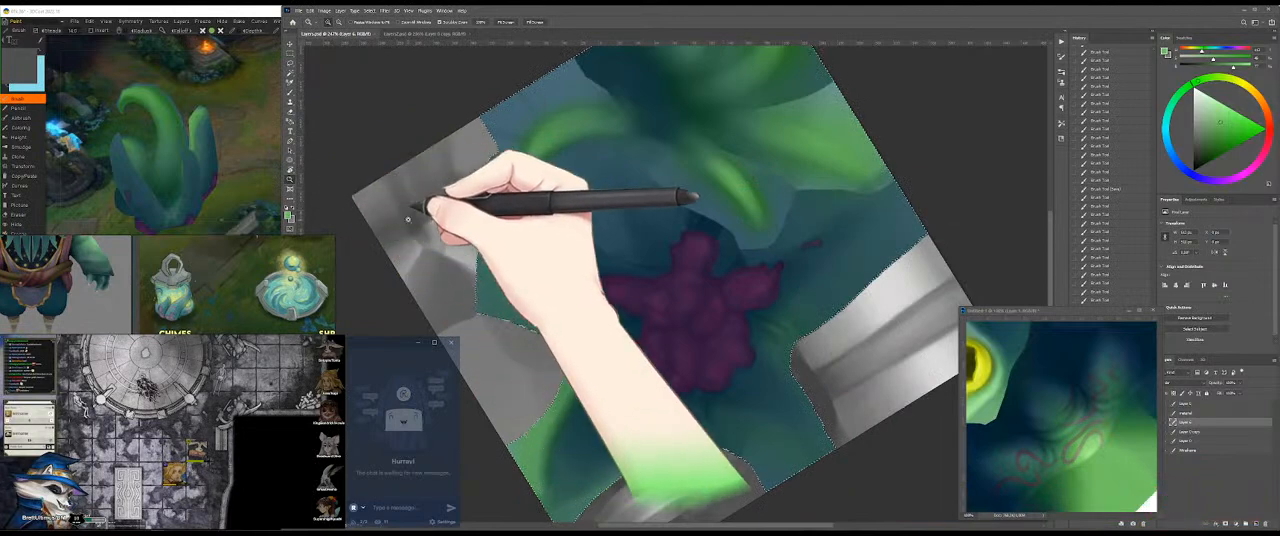
Step: Pick a darker muted green and paint soft curved strokes in the blue area between the leaves and the purple growth
{"action": "left_click_drag", "start_coordinate": [408, 223], "coordinate": [683, 237]}
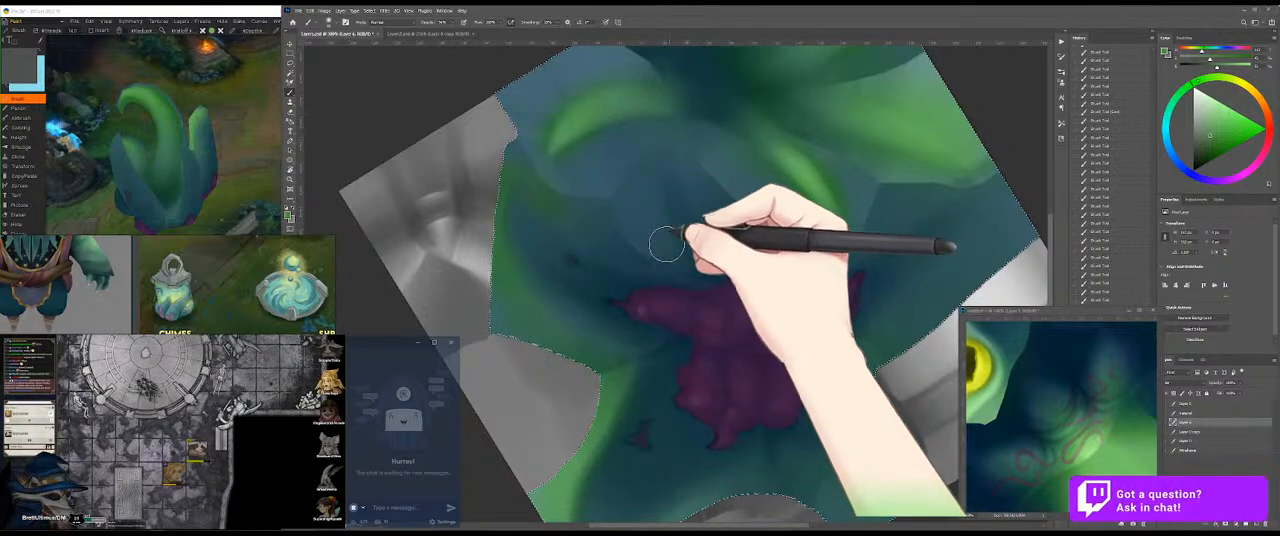
{"action": "left_click_drag", "start_coordinate": [666, 245], "coordinate": [644, 206]}
{"action": "left_click_drag", "start_coordinate": [644, 206], "coordinate": [686, 260]}
{"action": "mouse_move", "coordinate": [662, 222]}
{"action": "left_mouse_down"}
{"action": "mouse_move", "coordinate": [694, 277]}
{"action": "mouse_move", "coordinate": [690, 240]}
{"action": "left_mouse_up"}
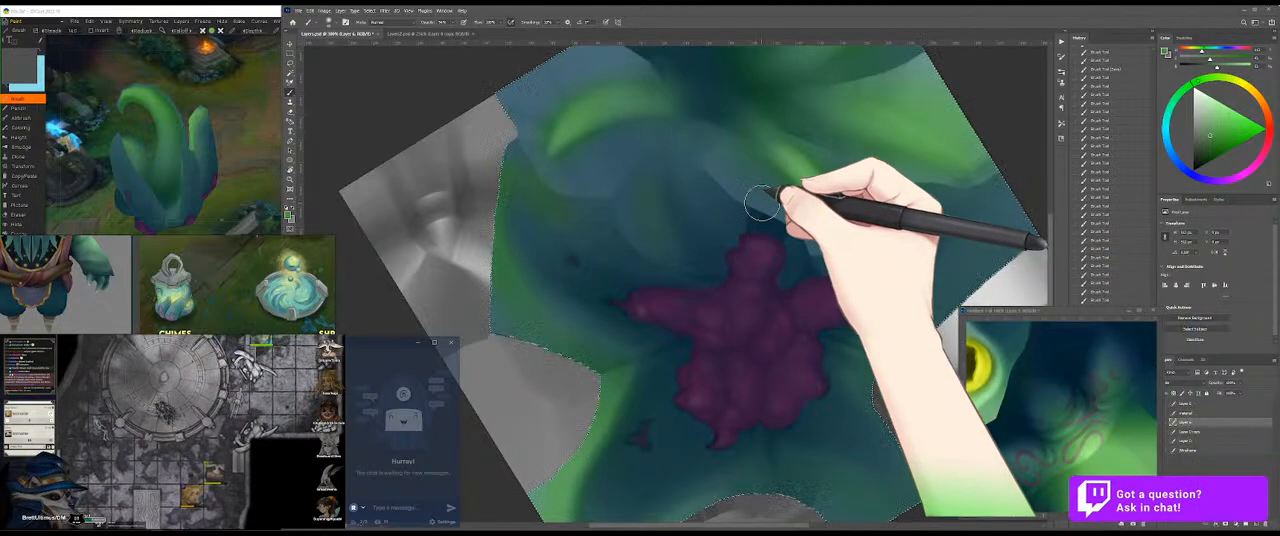
{"action": "left_click_drag", "start_coordinate": [762, 203], "coordinate": [663, 197]}
{"action": "mouse_move", "coordinate": [658, 242]}
{"action": "left_mouse_down"}
{"action": "mouse_move", "coordinate": [705, 256]}
{"action": "mouse_move", "coordinate": [613, 219]}
{"action": "mouse_move", "coordinate": [731, 271]}
{"action": "left_mouse_up"}
{"action": "mouse_move", "coordinate": [686, 143]}
{"action": "left_mouse_down"}
{"action": "mouse_move", "coordinate": [724, 200]}
{"action": "mouse_move", "coordinate": [650, 188]}
{"action": "mouse_move", "coordinate": [667, 245]}
{"action": "mouse_move", "coordinate": [669, 193]}
{"action": "mouse_move", "coordinate": [651, 240]}
{"action": "mouse_move", "coordinate": [677, 131]}
{"action": "left_mouse_up"}
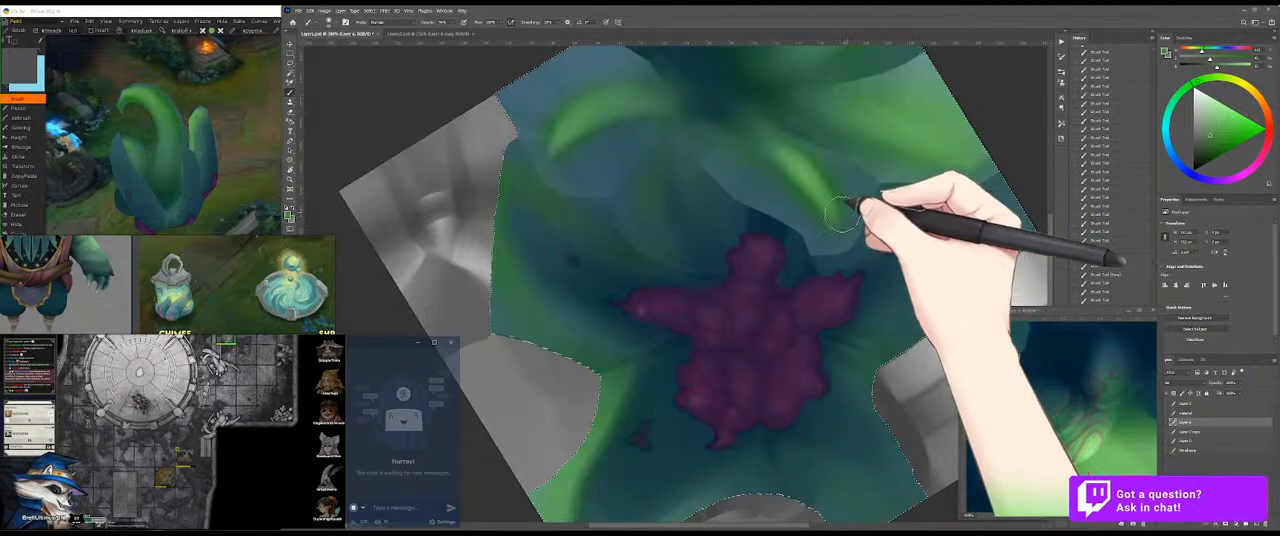
{"action": "left_click_drag", "start_coordinate": [843, 213], "coordinate": [783, 223]}
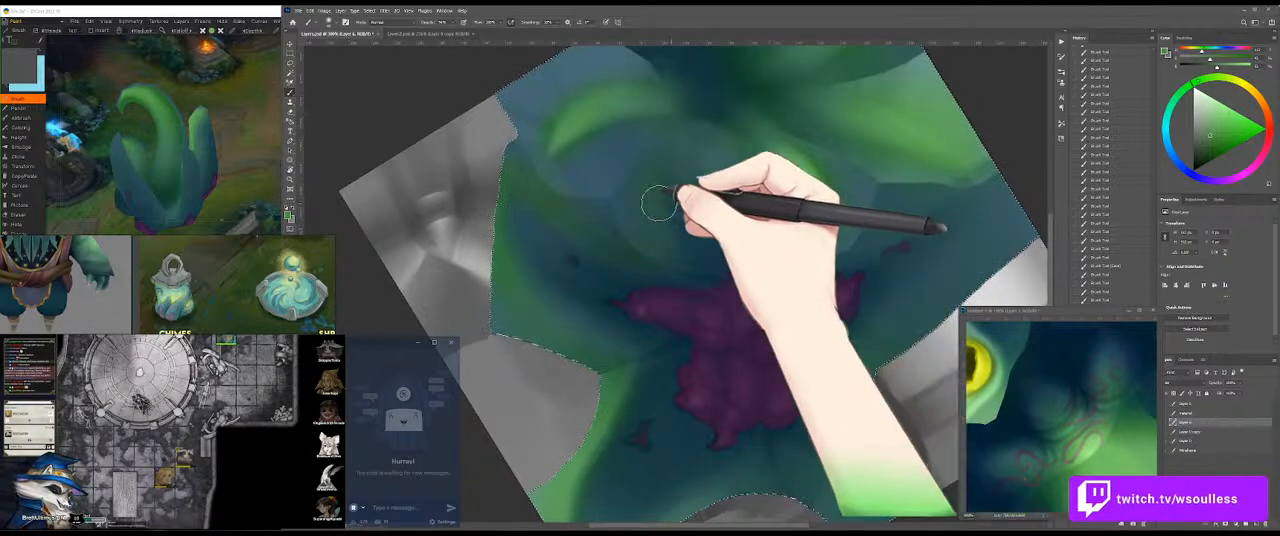
Step: Save the texture and inspect the new soft green strokes on the 3D model from several angles
{"action": "key", "text": "ctrl+s"}
{"action": "left_click", "coordinate": [261, 153]}
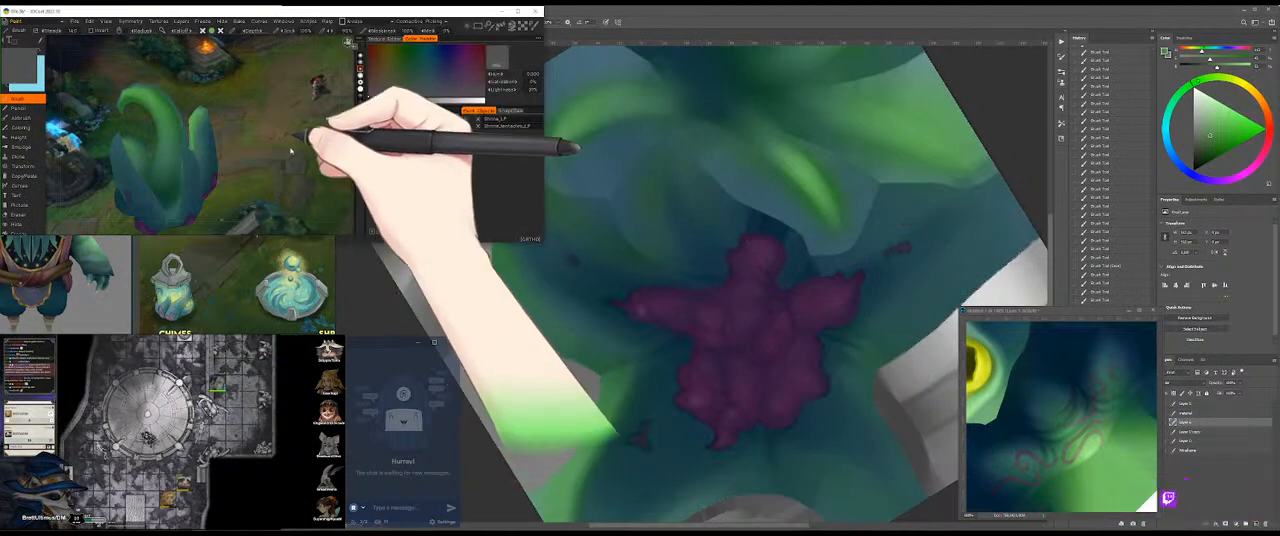
{"action": "left_click_drag", "start_coordinate": [259, 138], "coordinate": [305, 157]}
{"action": "left_click", "coordinate": [704, 155]}
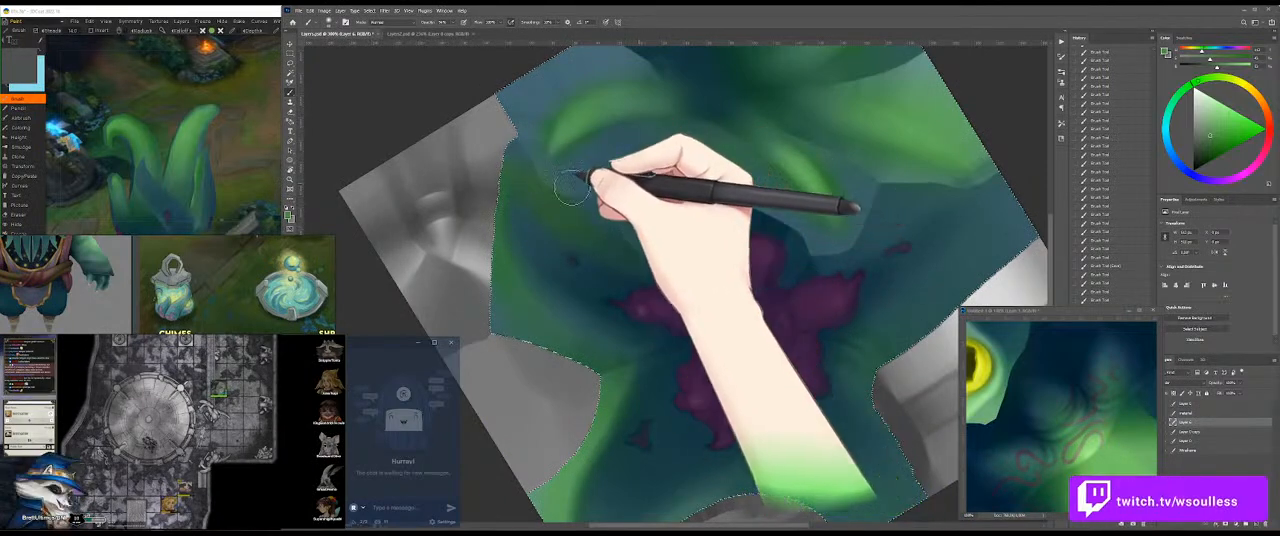
{"action": "left_click", "coordinate": [256, 166]}
{"action": "left_click_drag", "start_coordinate": [252, 176], "coordinate": [255, 138]}
{"action": "left_click", "coordinate": [818, 240]}
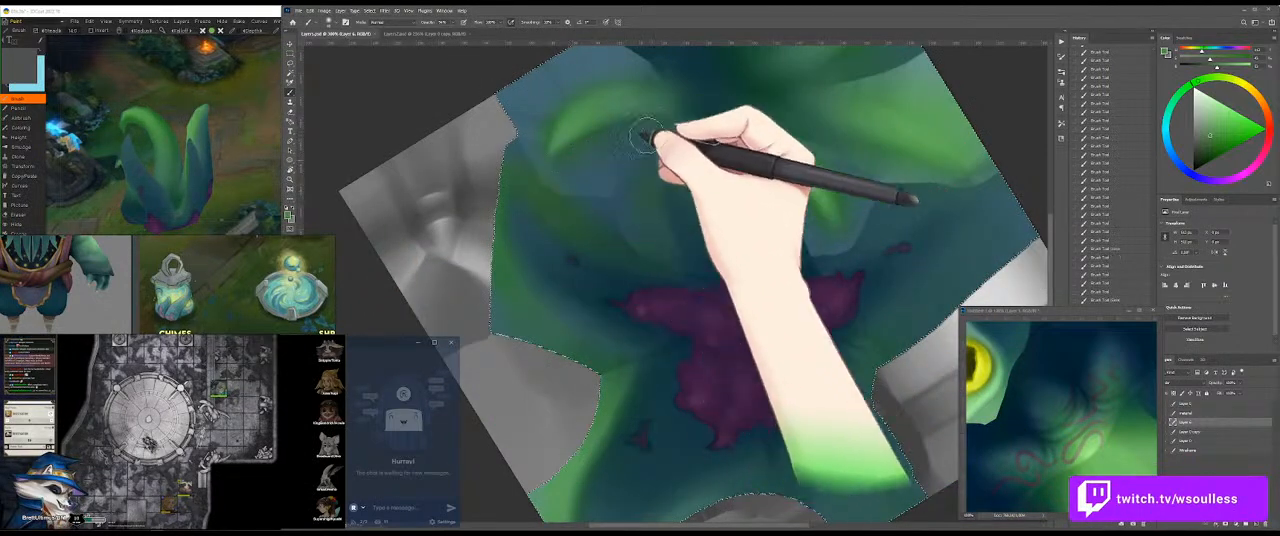
Step: Blend muted green along the inner edge of the curled leaf, save the texture and check it on the 3D model
{"action": "left_click_drag", "start_coordinate": [636, 145], "coordinate": [590, 182]}
{"action": "key", "text": "ctrl+s"}
{"action": "left_click", "coordinate": [252, 162]}
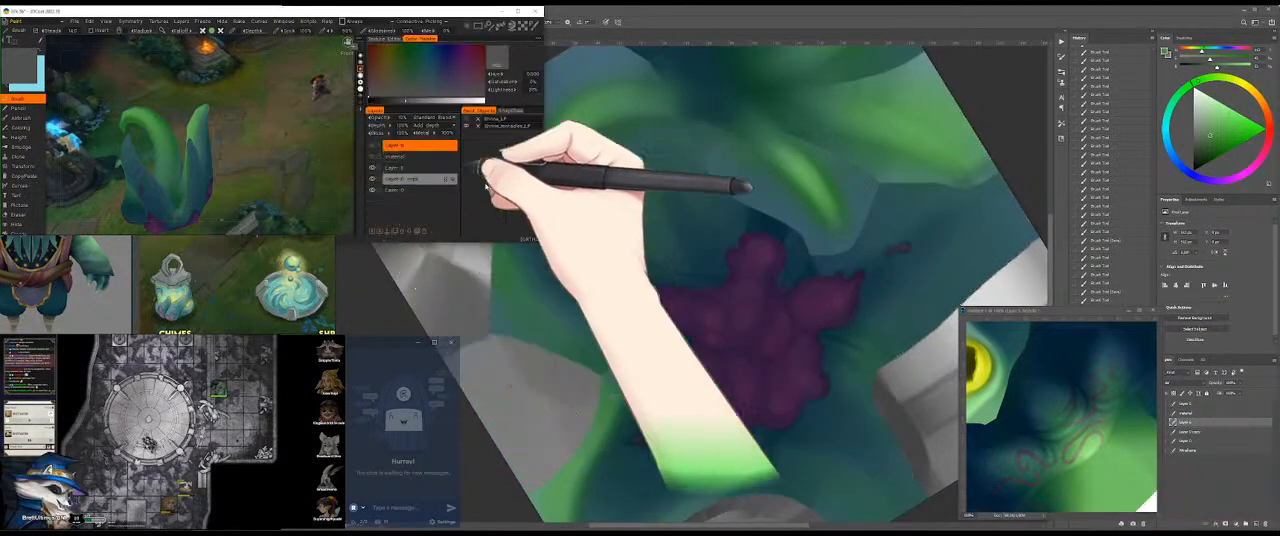
Step: Brush muted green around the broad leaf and the dark leaf centre, and check the result on the 3D model
{"action": "left_click", "coordinate": [849, 149]}
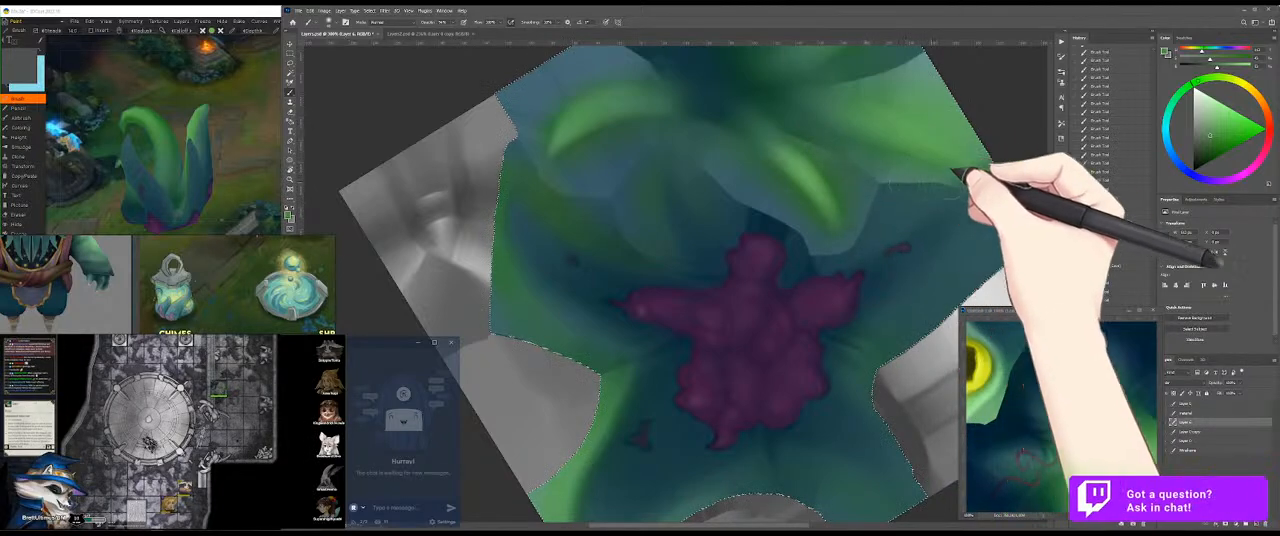
{"action": "left_click_drag", "start_coordinate": [848, 157], "coordinate": [813, 190]}
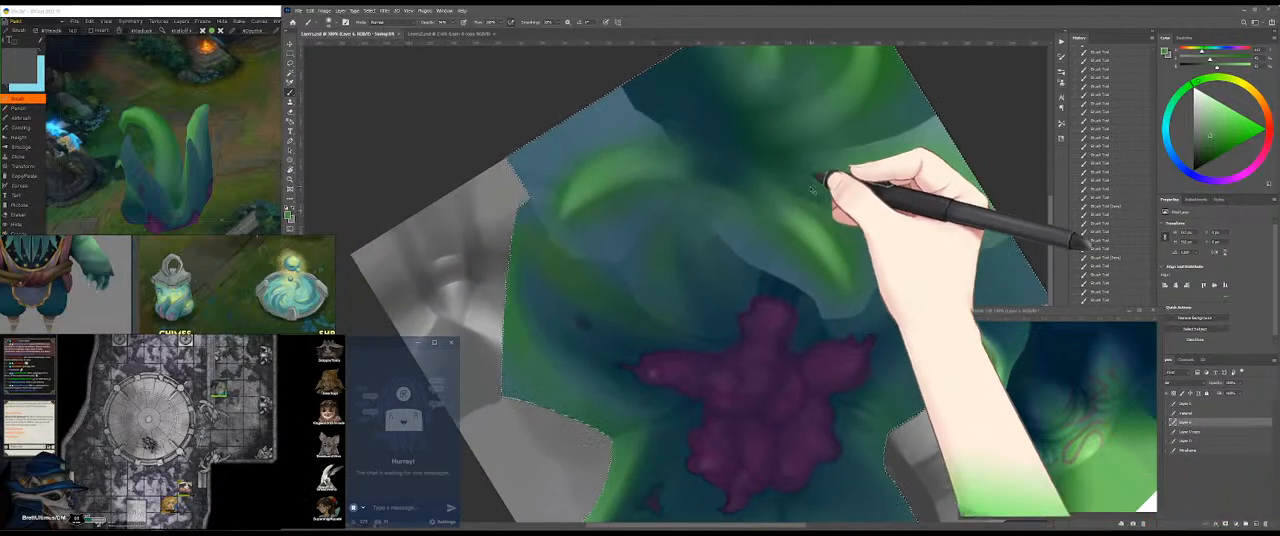
{"action": "left_click", "coordinate": [222, 100]}
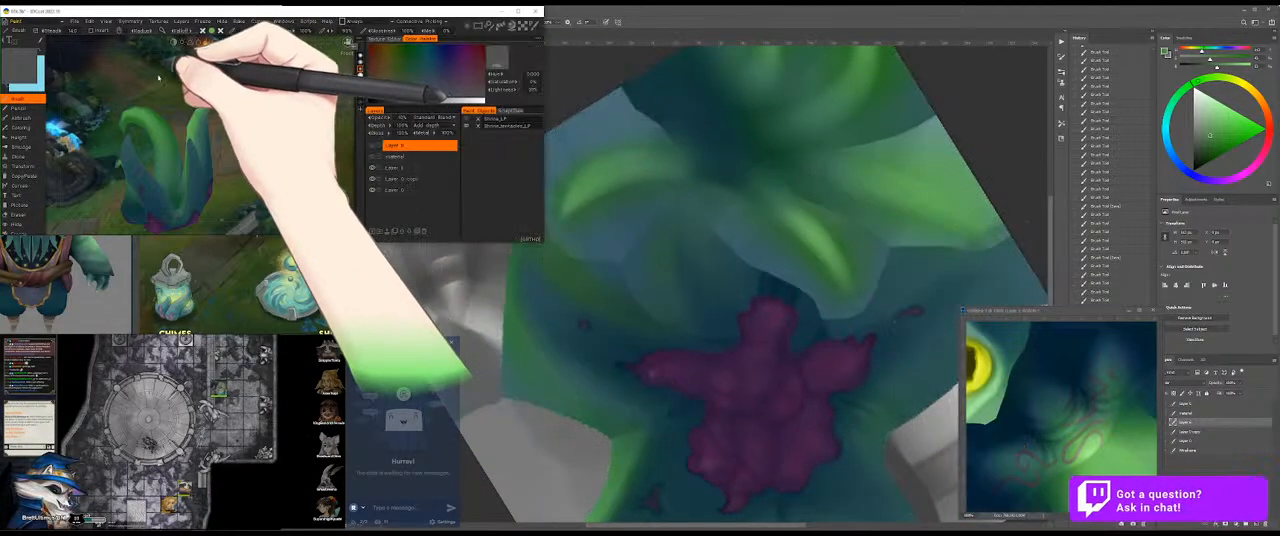
Step: Sample the dark teal between the leaves and brush it around the base and outer edge of the upper curled leaf
{"action": "left_click", "coordinate": [978, 192]}
{"action": "left_click_drag", "start_coordinate": [868, 147], "coordinate": [825, 271]}
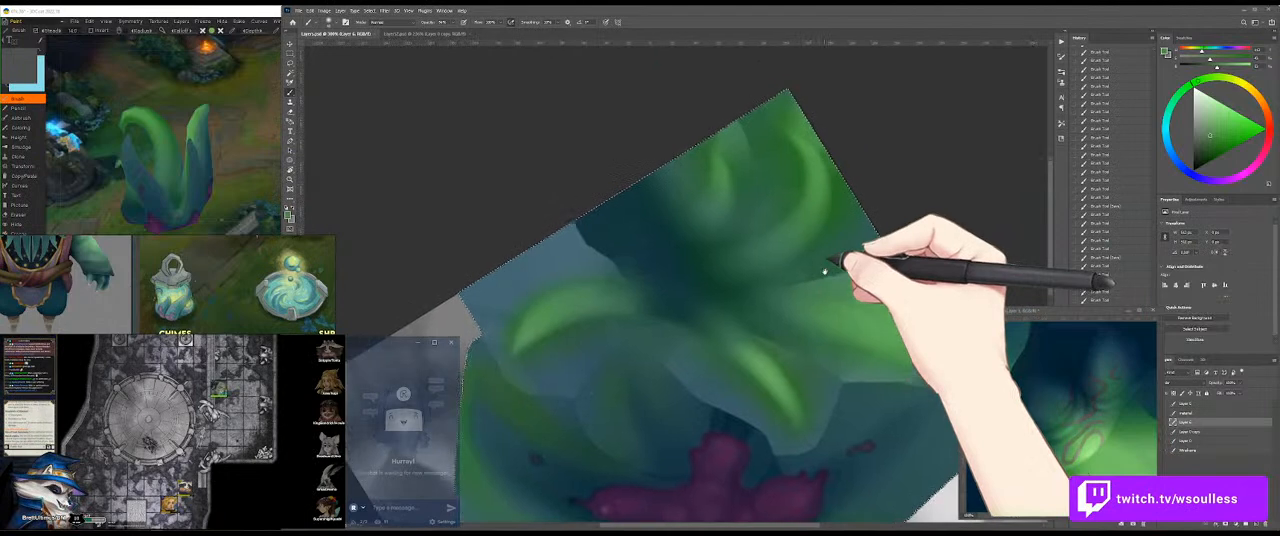
{"action": "left_click", "coordinate": [664, 262], "text": "alt"}
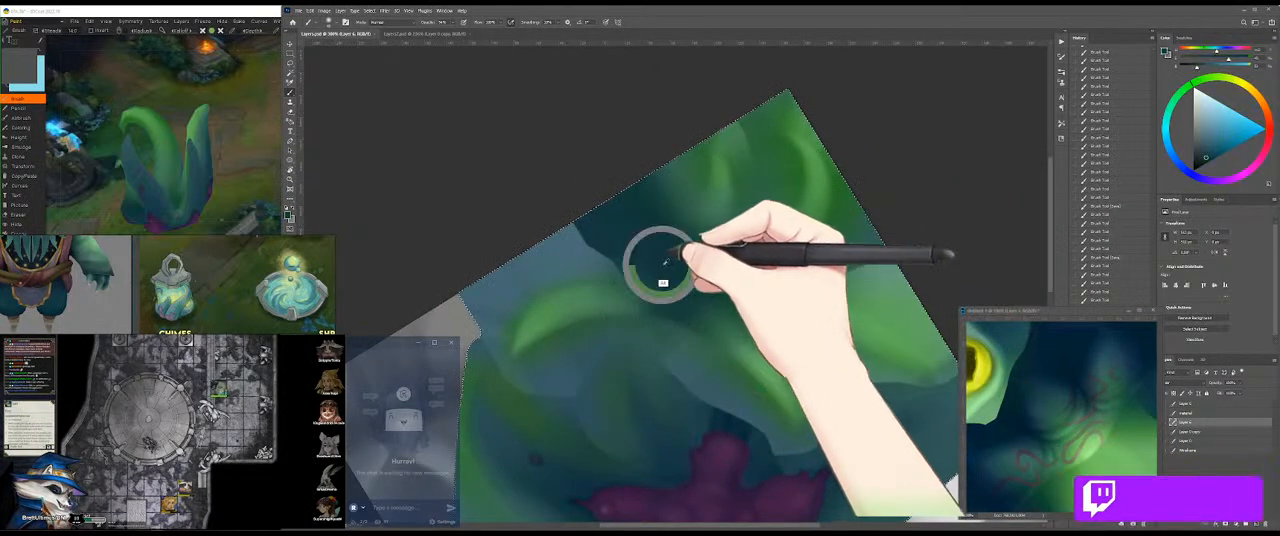
{"action": "left_click_drag", "start_coordinate": [612, 252], "coordinate": [778, 165]}
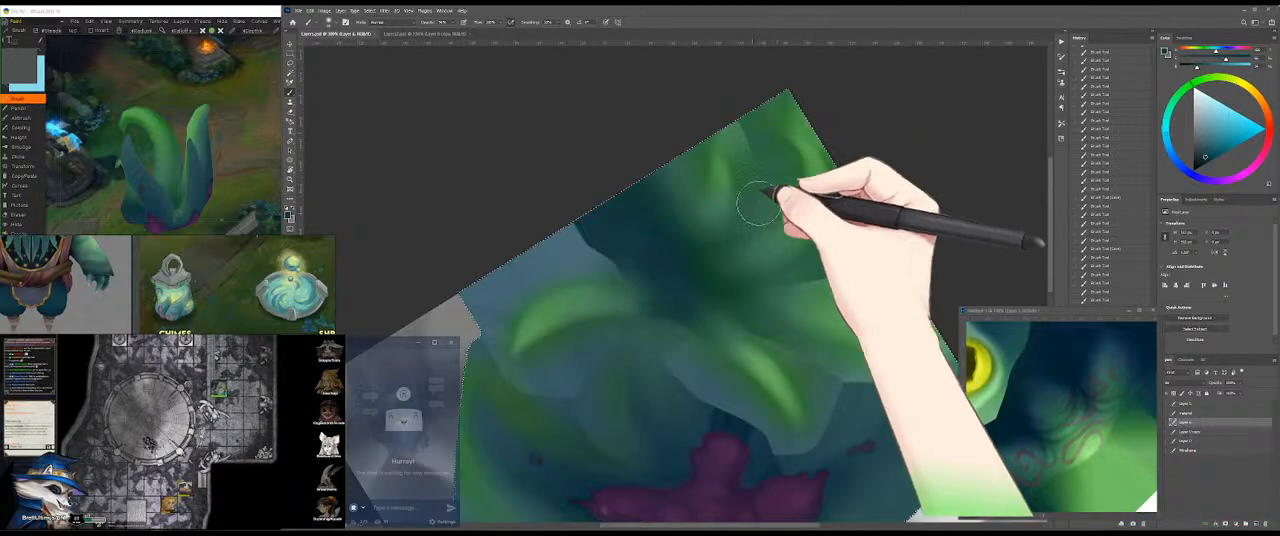
{"action": "left_click_drag", "start_coordinate": [776, 226], "coordinate": [840, 218]}
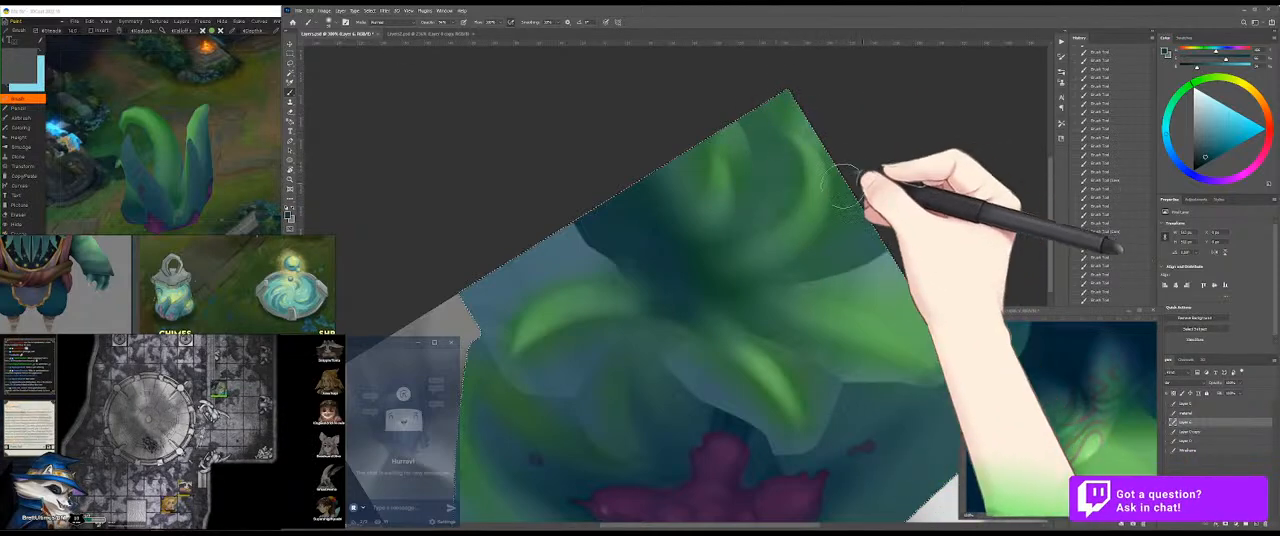
Step: Deepen the teal shading around the upper leaf tip and blue area beside it, and save the texture
{"action": "mouse_move", "coordinate": [877, 271]}
{"action": "left_mouse_down"}
{"action": "mouse_move", "coordinate": [817, 230]}
{"action": "mouse_move", "coordinate": [815, 200]}
{"action": "mouse_move", "coordinate": [631, 195]}
{"action": "left_mouse_up"}
{"action": "left_click", "coordinate": [717, 155], "text": "alt"}
{"action": "mouse_move", "coordinate": [714, 157]}
{"action": "left_mouse_down"}
{"action": "mouse_move", "coordinate": [629, 206]}
{"action": "mouse_move", "coordinate": [641, 222]}
{"action": "left_mouse_up"}
{"action": "left_click", "coordinate": [605, 212], "text": "alt"}
{"action": "left_click_drag", "start_coordinate": [508, 251], "coordinate": [633, 285]}
{"action": "key", "text": "ctrl+s"}
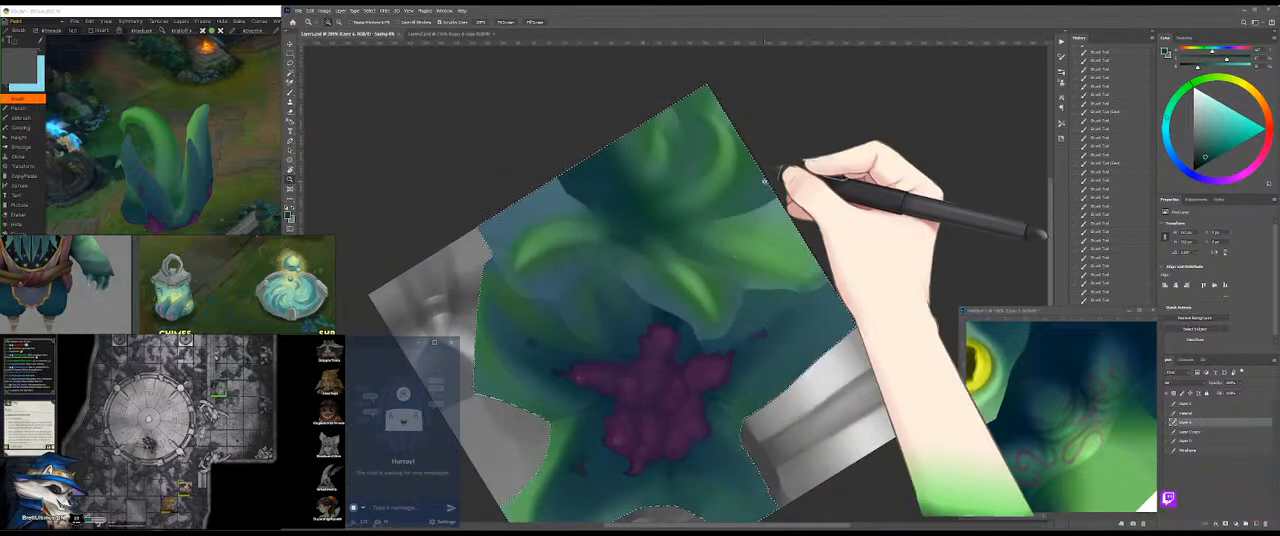
Step: Inspect the updated leaf shading on the 3D model from several angles
{"action": "left_click", "coordinate": [257, 122]}
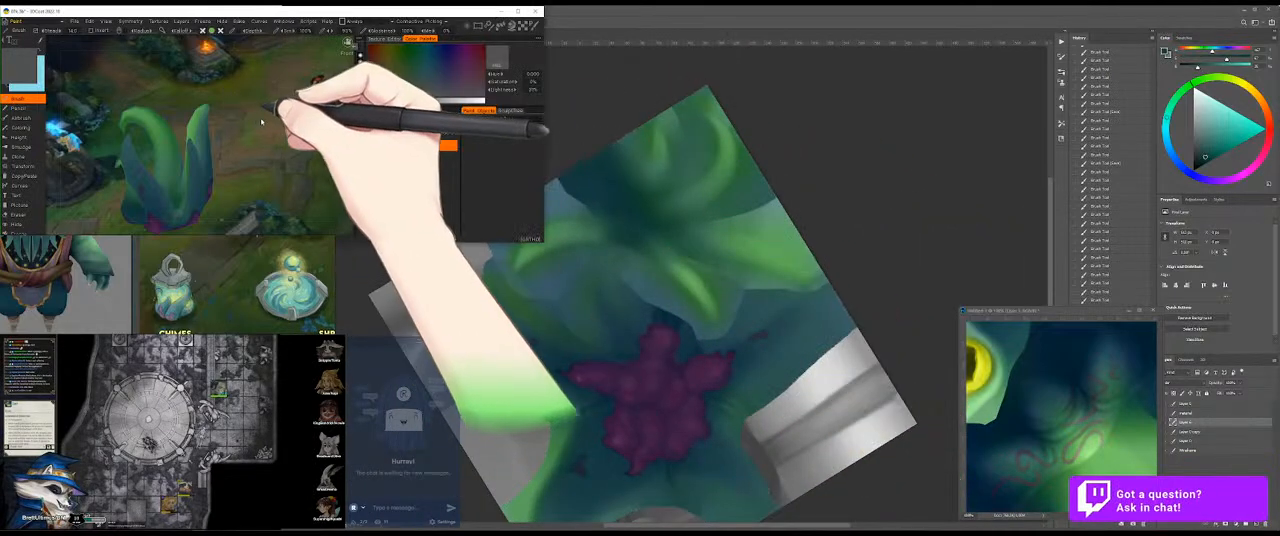
{"action": "left_click_drag", "start_coordinate": [274, 150], "coordinate": [117, 137]}
{"action": "left_click_drag", "start_coordinate": [252, 176], "coordinate": [151, 171]}
{"action": "left_click", "coordinate": [466, 119]}
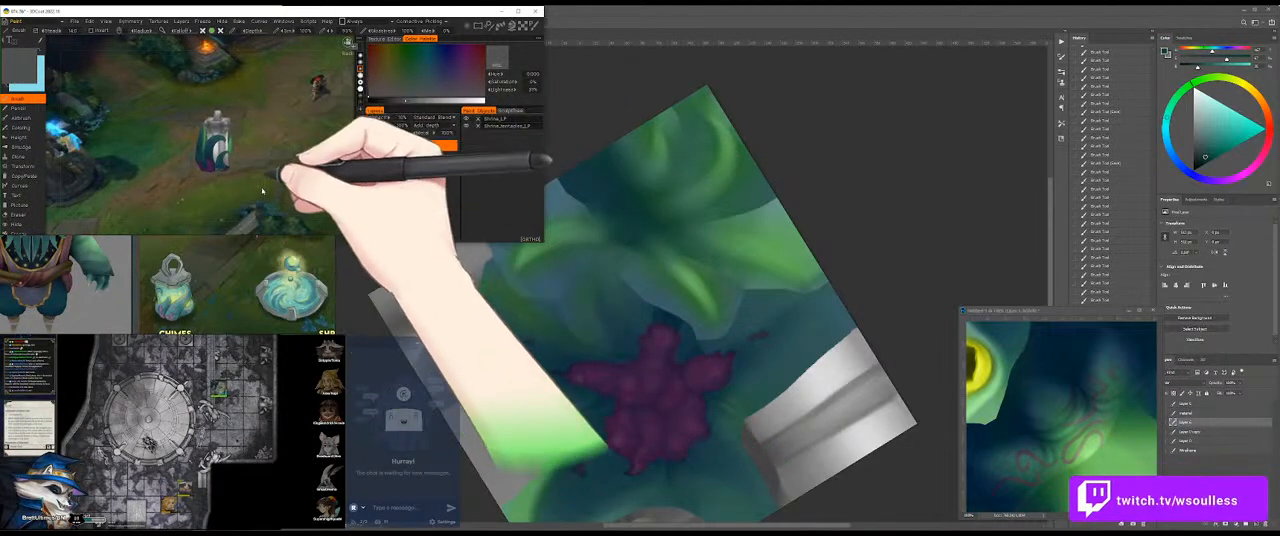
Step: Use the flat colour ID layer to select the green region over the unpainted grey strip, and hide that layer again
{"action": "left_click", "coordinate": [717, 314]}
{"action": "left_click_drag", "start_coordinate": [688, 359], "coordinate": [697, 207]}
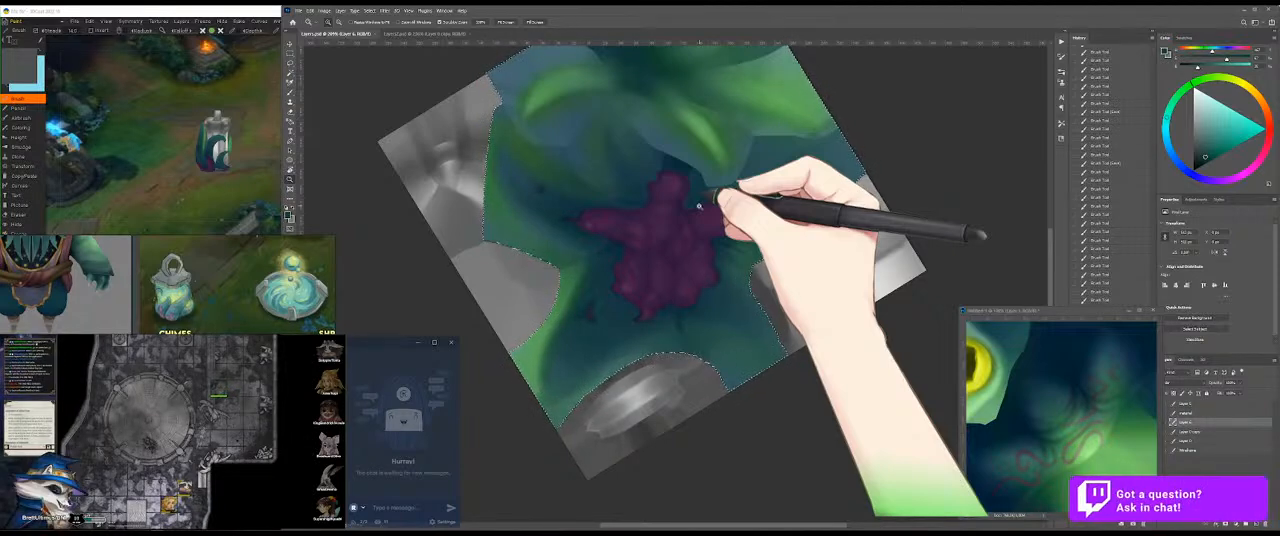
{"action": "left_click_drag", "start_coordinate": [766, 209], "coordinate": [749, 243]}
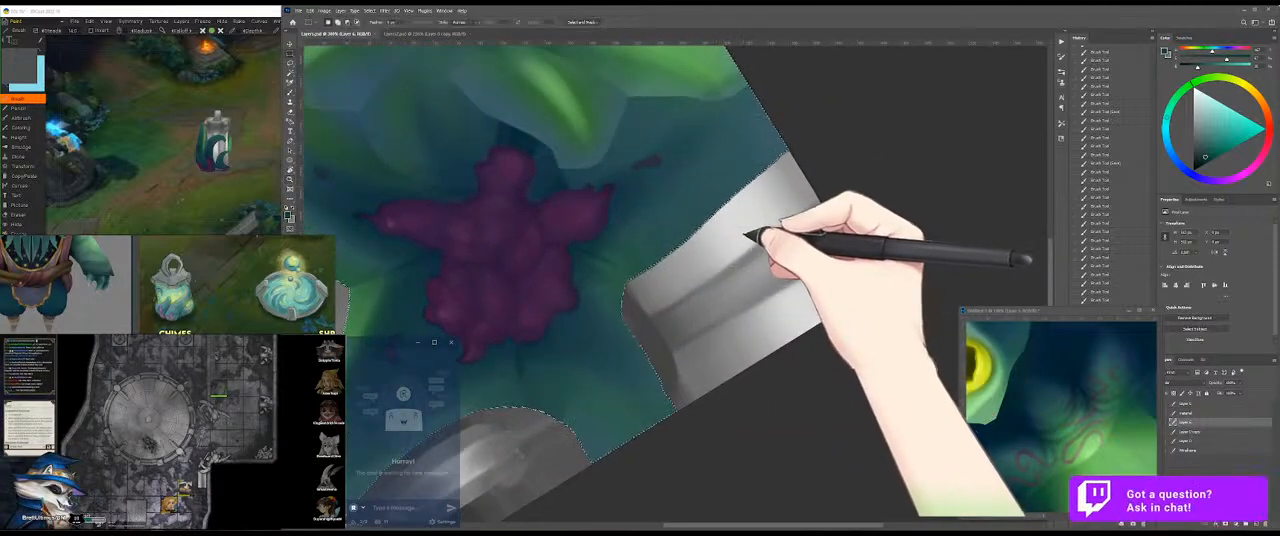
{"action": "key", "text": "ctrl+d"}
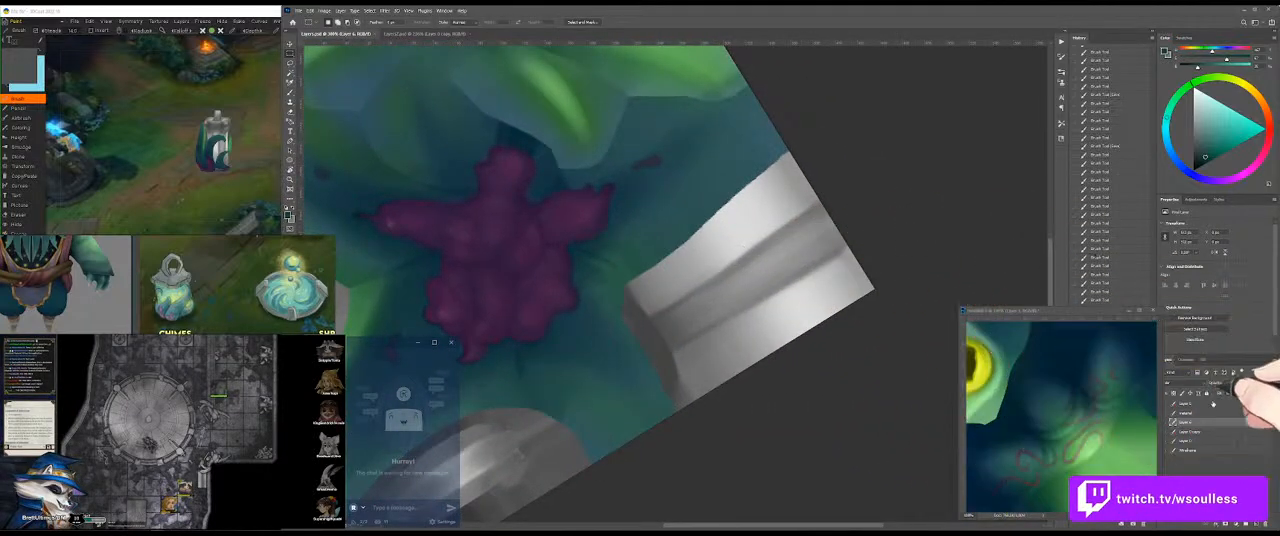
{"action": "left_click", "coordinate": [1166, 419]}
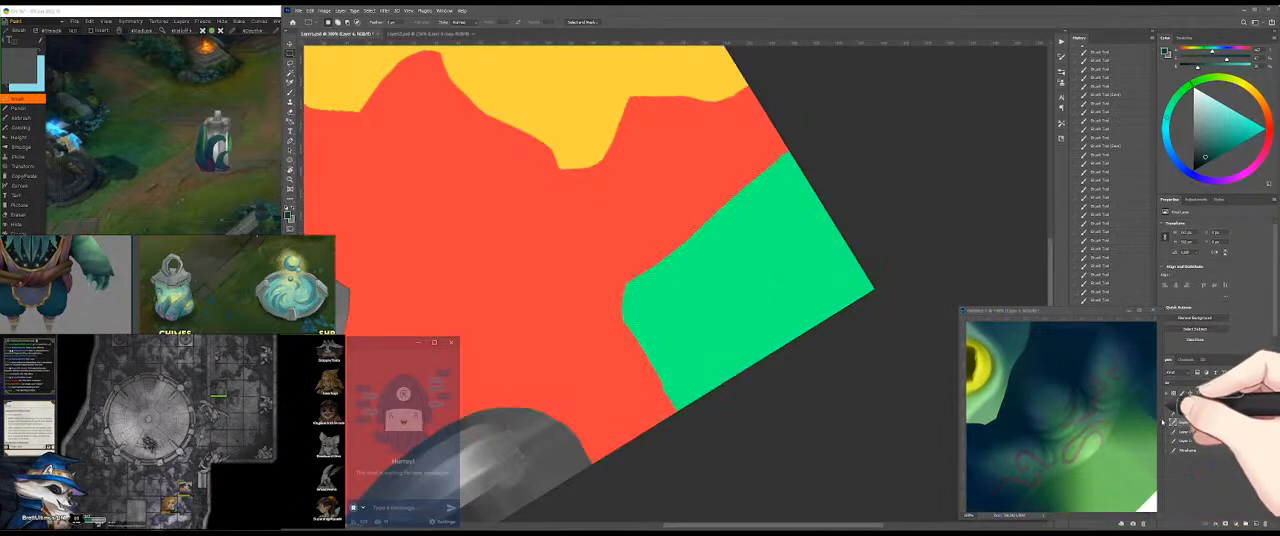
{"action": "key", "text": "w"}
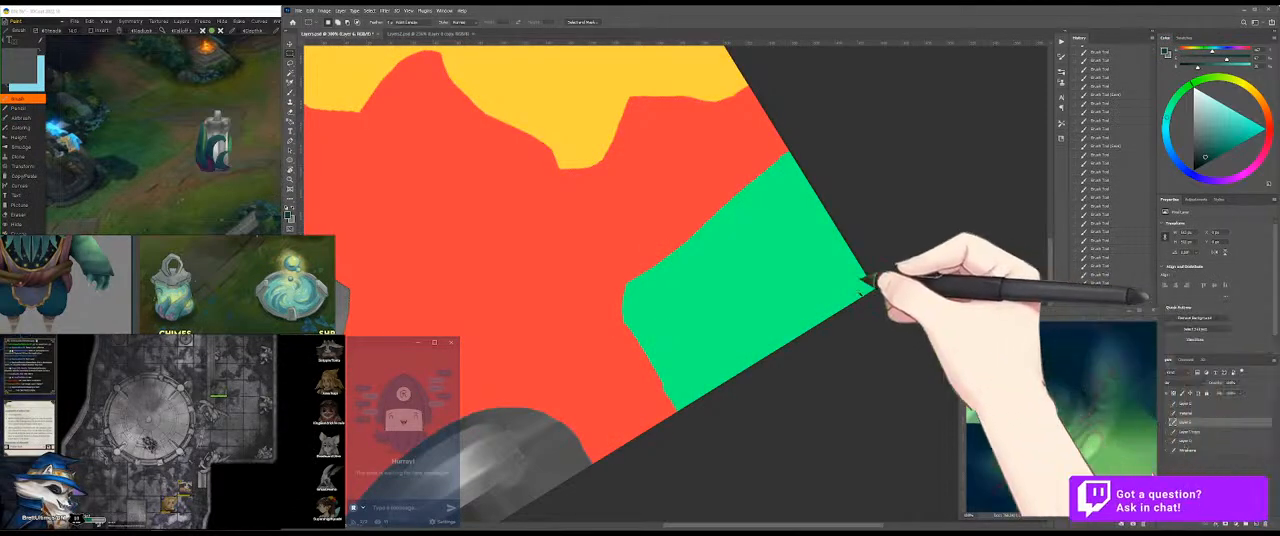
{"action": "left_click", "coordinate": [843, 265]}
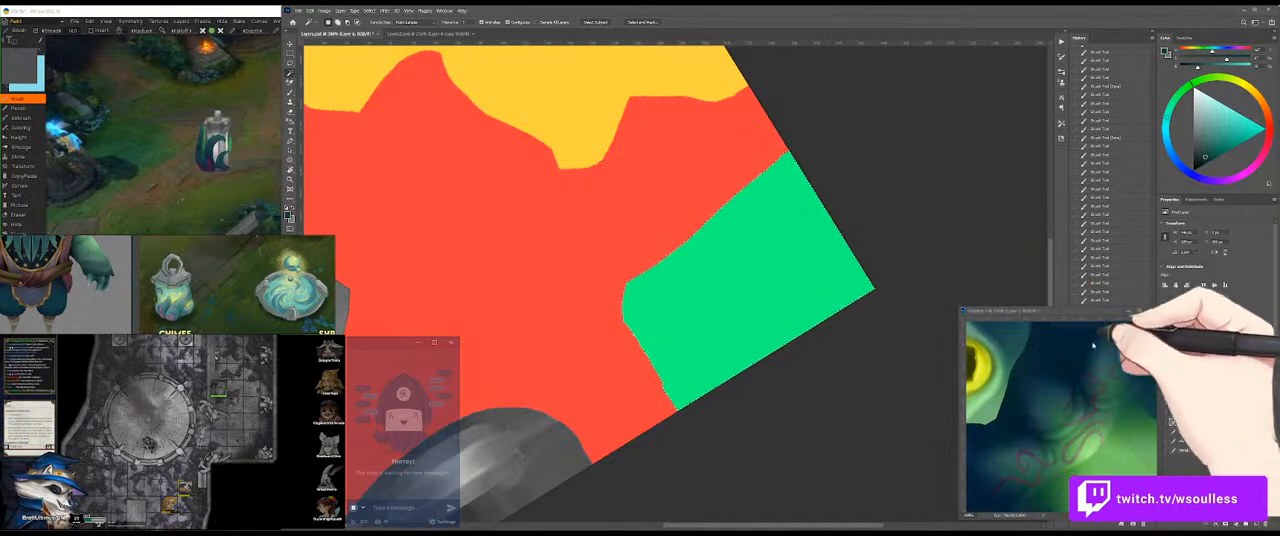
{"action": "left_click_drag", "start_coordinate": [1080, 313], "coordinate": [1060, 314]}
{"action": "left_click", "coordinate": [956, 262]}
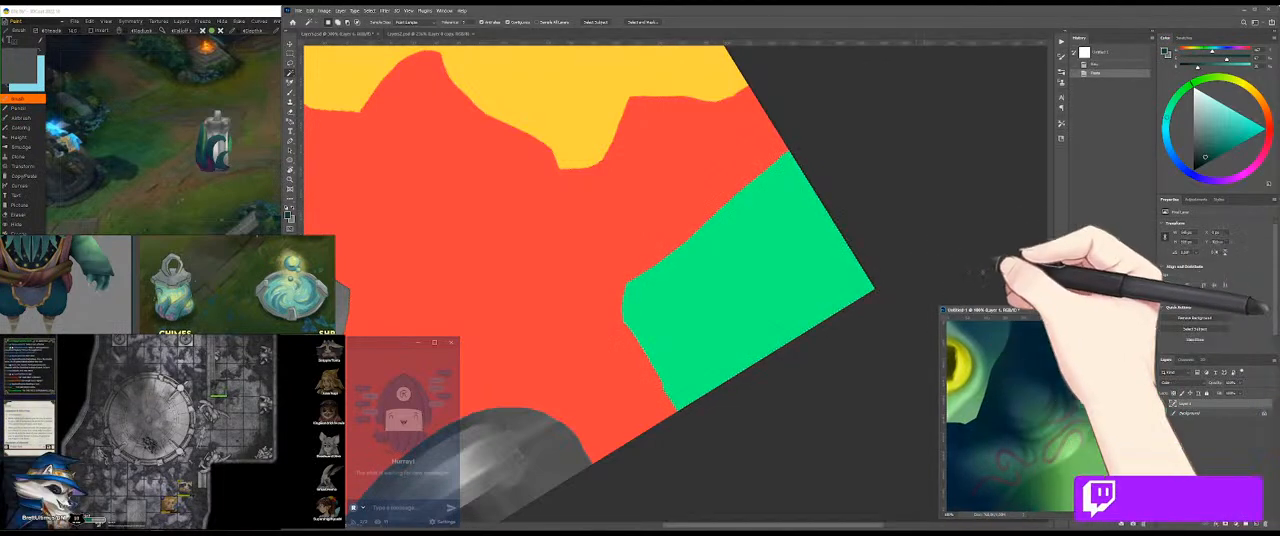
{"action": "left_click", "coordinate": [1164, 415]}
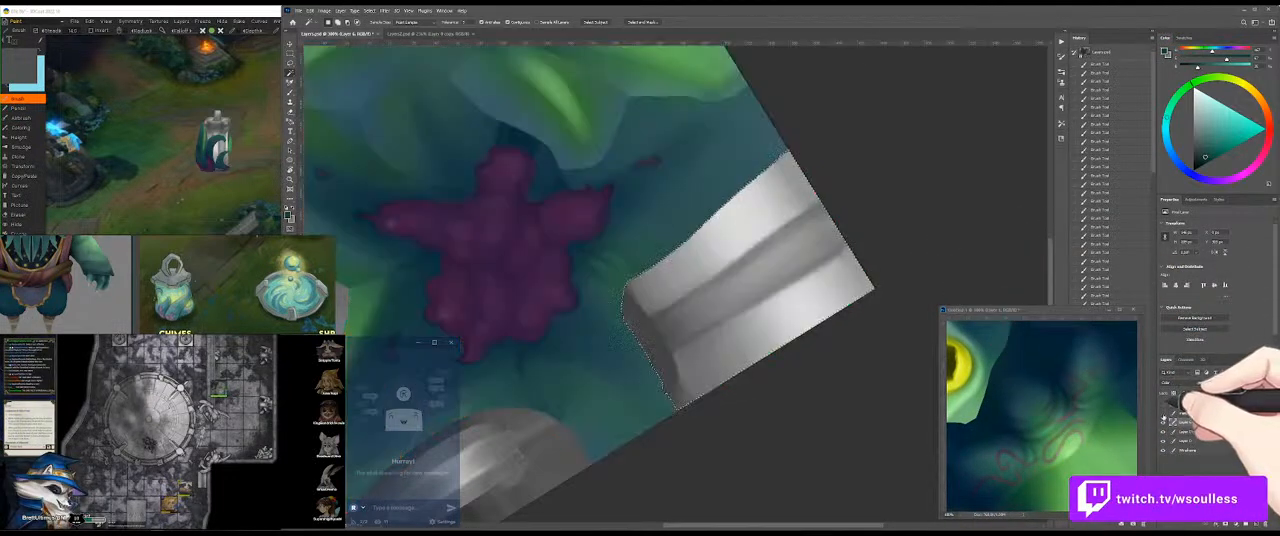
Step: Sample yellow from the reference eye and brush it over the two bright bands of the selected grey strip
{"action": "key", "text": "b"}
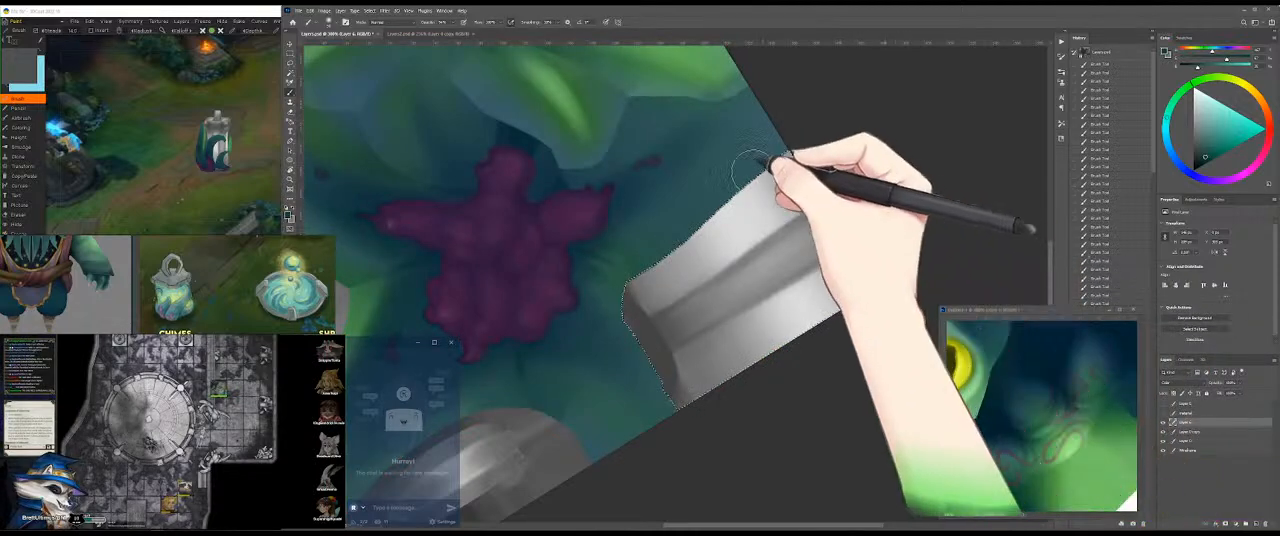
{"action": "left_click", "coordinate": [970, 365], "text": "alt"}
{"action": "right_click", "coordinate": [731, 242], "text": "alt"}
{"action": "mouse_move", "coordinate": [782, 196]}
{"action": "left_mouse_down"}
{"action": "mouse_move", "coordinate": [684, 247]}
{"action": "mouse_move", "coordinate": [781, 192]}
{"action": "mouse_move", "coordinate": [706, 248]}
{"action": "mouse_move", "coordinate": [766, 188]}
{"action": "mouse_move", "coordinate": [720, 238]}
{"action": "left_mouse_up"}
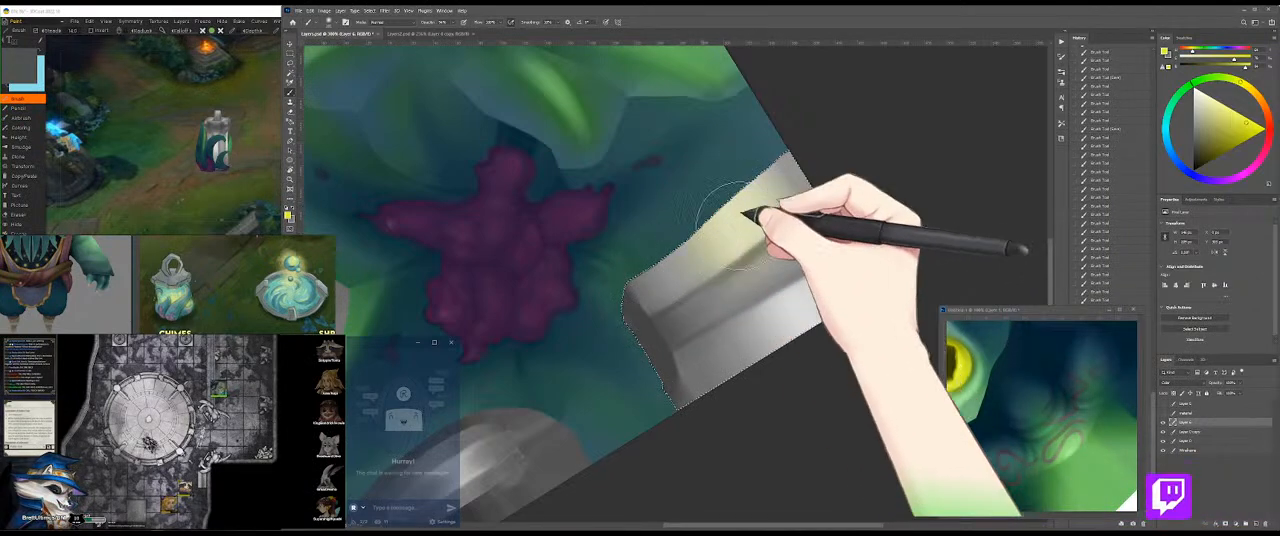
{"action": "mouse_move", "coordinate": [822, 284]}
{"action": "left_mouse_down"}
{"action": "mouse_move", "coordinate": [794, 318]}
{"action": "mouse_move", "coordinate": [836, 290]}
{"action": "left_mouse_up"}
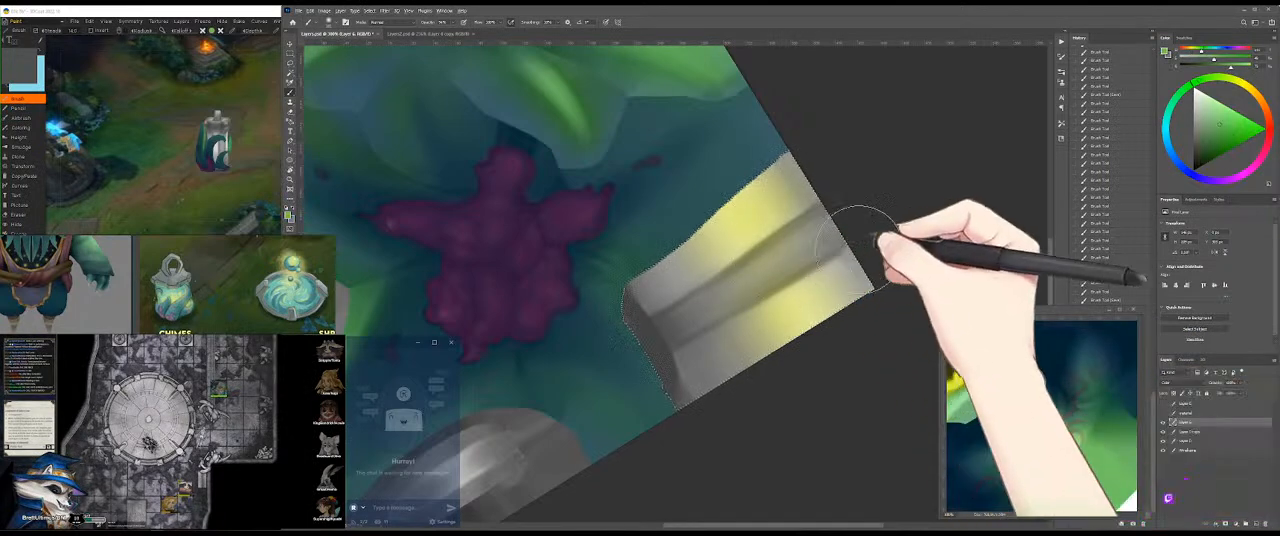
Step: Tint the remaining grey of the strip light green and strengthen the bright yellow in its highlight bands
{"action": "mouse_move", "coordinate": [660, 400]}
{"action": "left_mouse_down"}
{"action": "mouse_move", "coordinate": [767, 325]}
{"action": "mouse_move", "coordinate": [682, 390]}
{"action": "mouse_move", "coordinate": [756, 303]}
{"action": "mouse_move", "coordinate": [715, 260]}
{"action": "mouse_move", "coordinate": [632, 310]}
{"action": "mouse_move", "coordinate": [789, 175]}
{"action": "mouse_move", "coordinate": [822, 167]}
{"action": "mouse_move", "coordinate": [687, 262]}
{"action": "mouse_move", "coordinate": [702, 245]}
{"action": "mouse_move", "coordinate": [805, 306]}
{"action": "mouse_move", "coordinate": [836, 278]}
{"action": "mouse_move", "coordinate": [734, 350]}
{"action": "mouse_move", "coordinate": [786, 295]}
{"action": "mouse_move", "coordinate": [704, 250]}
{"action": "mouse_move", "coordinate": [682, 270]}
{"action": "mouse_move", "coordinate": [811, 167]}
{"action": "mouse_move", "coordinate": [671, 270]}
{"action": "mouse_move", "coordinate": [841, 160]}
{"action": "mouse_move", "coordinate": [814, 318]}
{"action": "mouse_move", "coordinate": [735, 342]}
{"action": "left_mouse_up"}
{"action": "mouse_move", "coordinate": [735, 342]}
{"action": "left_mouse_down"}
{"action": "mouse_move", "coordinate": [862, 273]}
{"action": "mouse_move", "coordinate": [738, 338]}
{"action": "mouse_move", "coordinate": [850, 285]}
{"action": "left_mouse_up"}
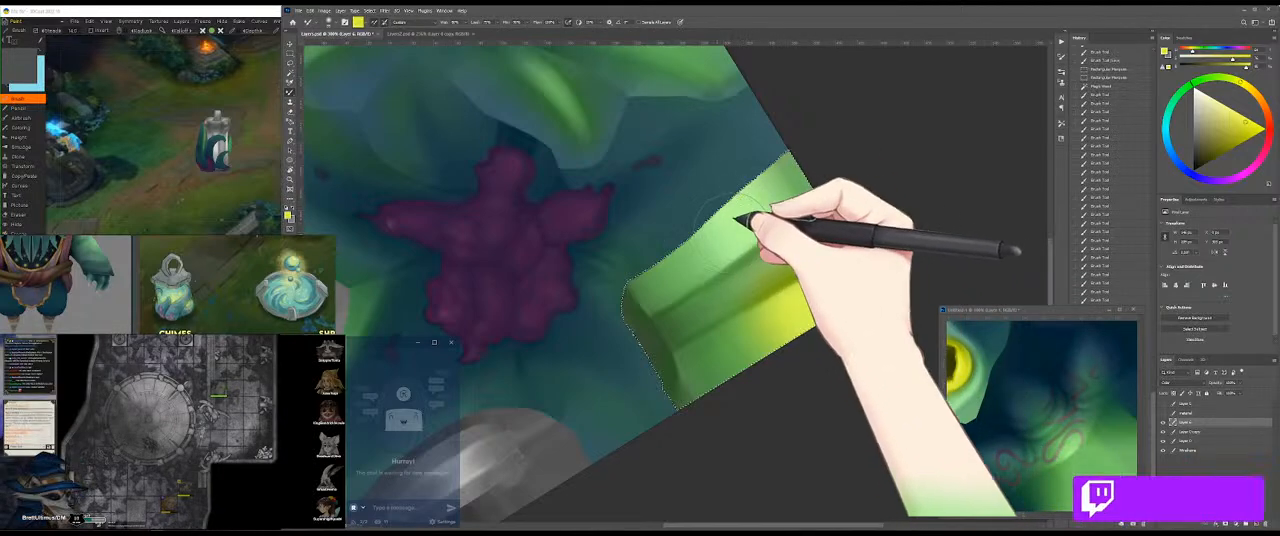
{"action": "mouse_move", "coordinate": [737, 209]}
{"action": "left_mouse_down"}
{"action": "mouse_move", "coordinate": [754, 206]}
{"action": "mouse_move", "coordinate": [737, 220]}
{"action": "mouse_move", "coordinate": [790, 180]}
{"action": "left_mouse_up"}
{"action": "key", "text": "shift+b"}
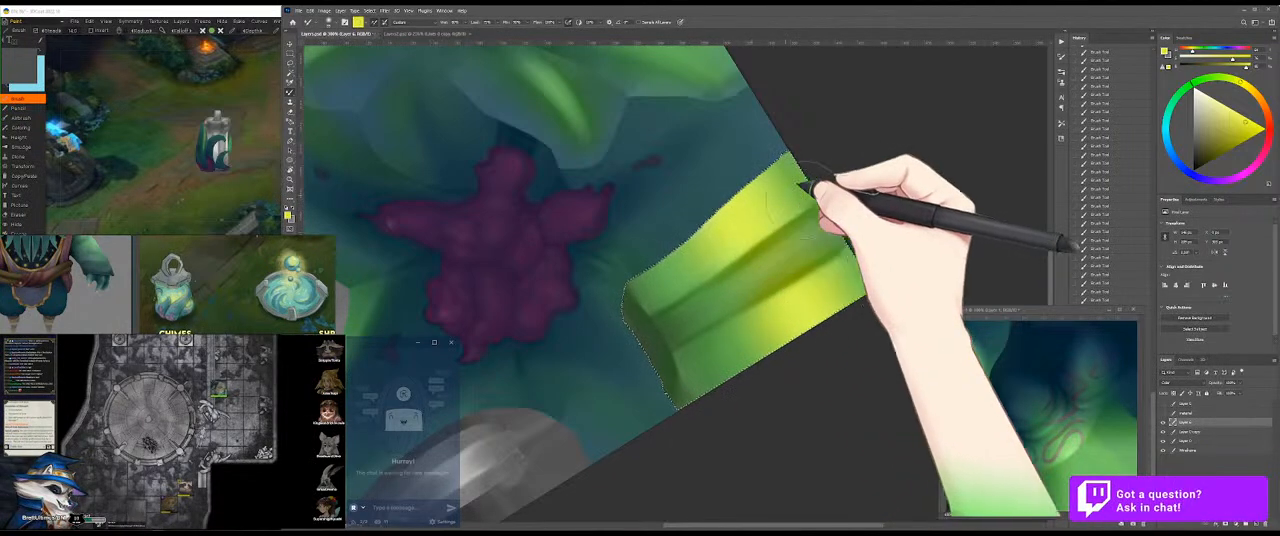
Step: Inspect the yellow-green glass colouring on the 3D model from several angles
{"action": "left_click", "coordinate": [265, 132]}
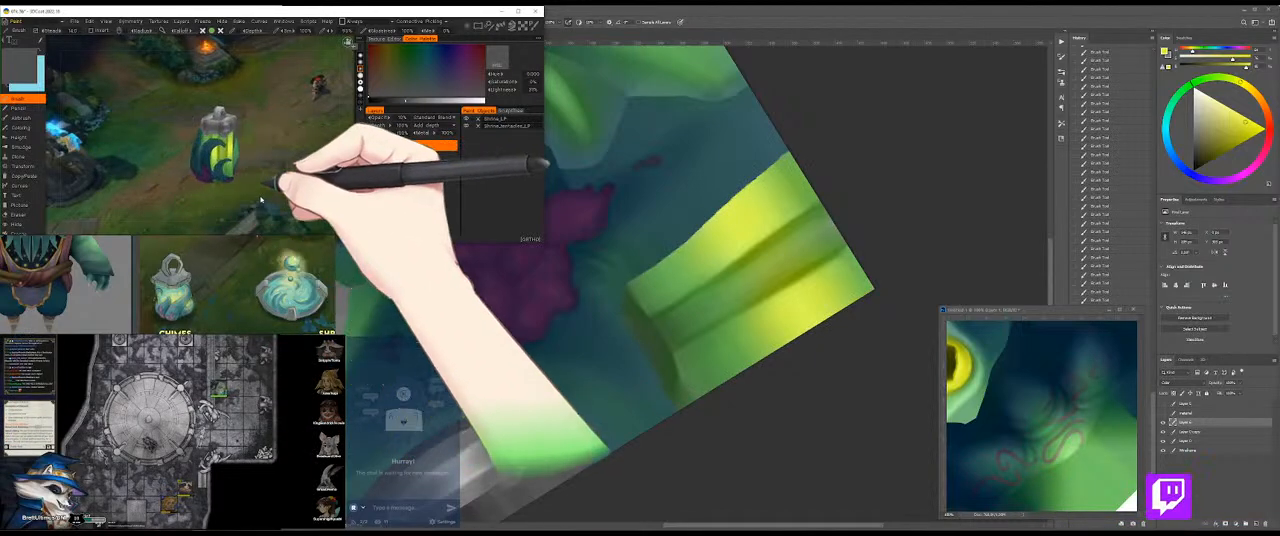
{"action": "left_click_drag", "start_coordinate": [263, 199], "coordinate": [134, 197]}
{"action": "left_click_drag", "start_coordinate": [238, 196], "coordinate": [245, 217]}
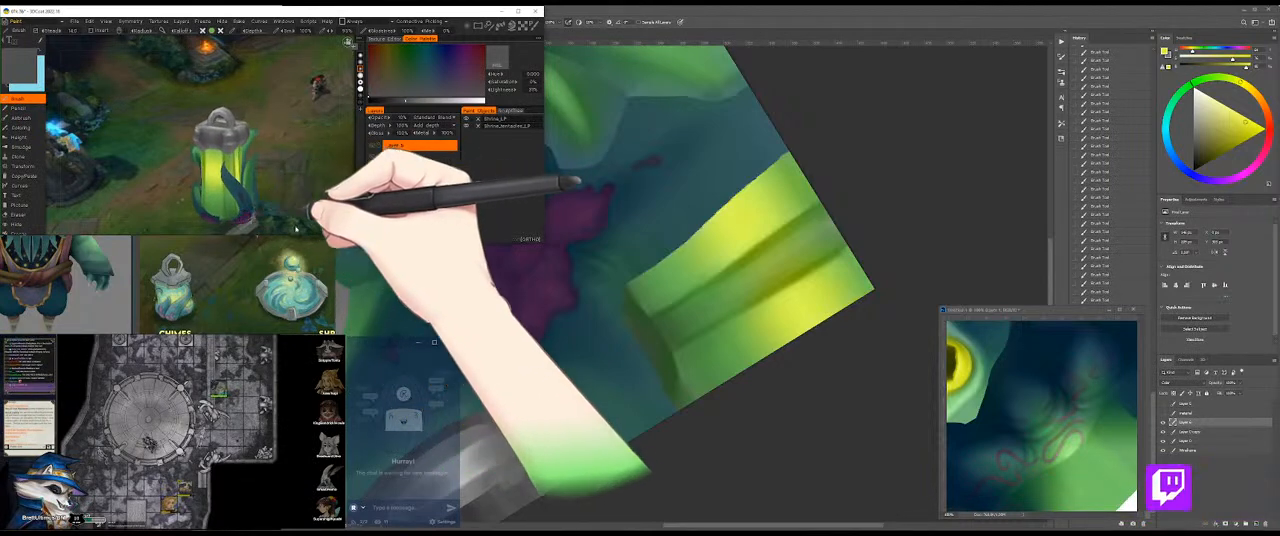
{"action": "left_click", "coordinate": [752, 397]}
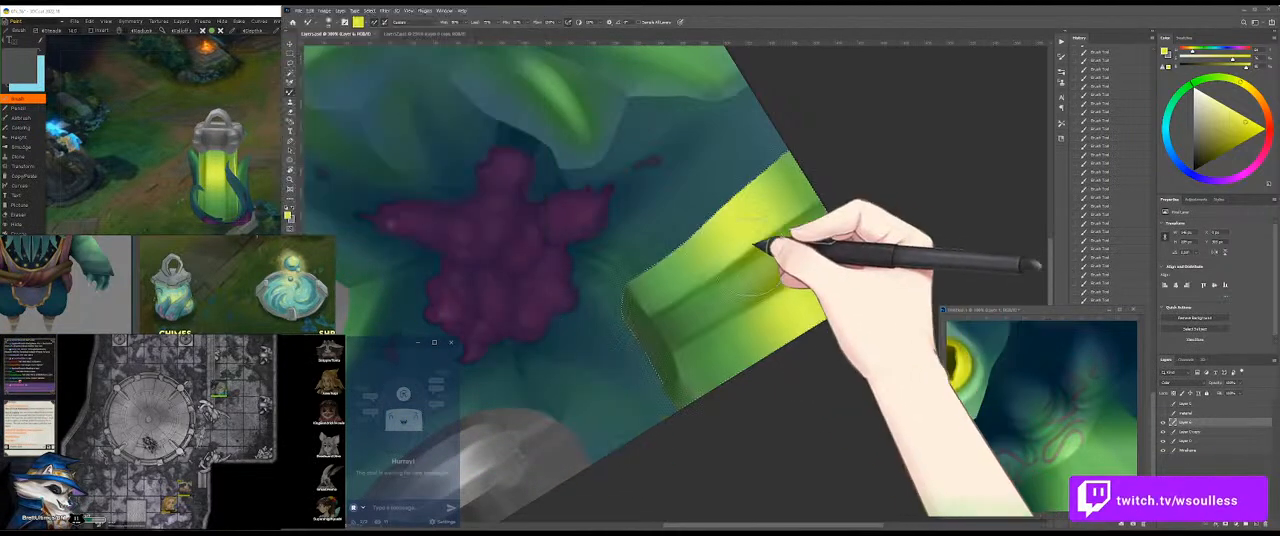
Step: Choose a muted blue and paint a soft stroke along the dark central band of the yellow-green strip, undoing the first attempt
{"action": "key", "text": "shift+b"}
{"action": "left_click", "coordinate": [793, 255], "text": "alt"}
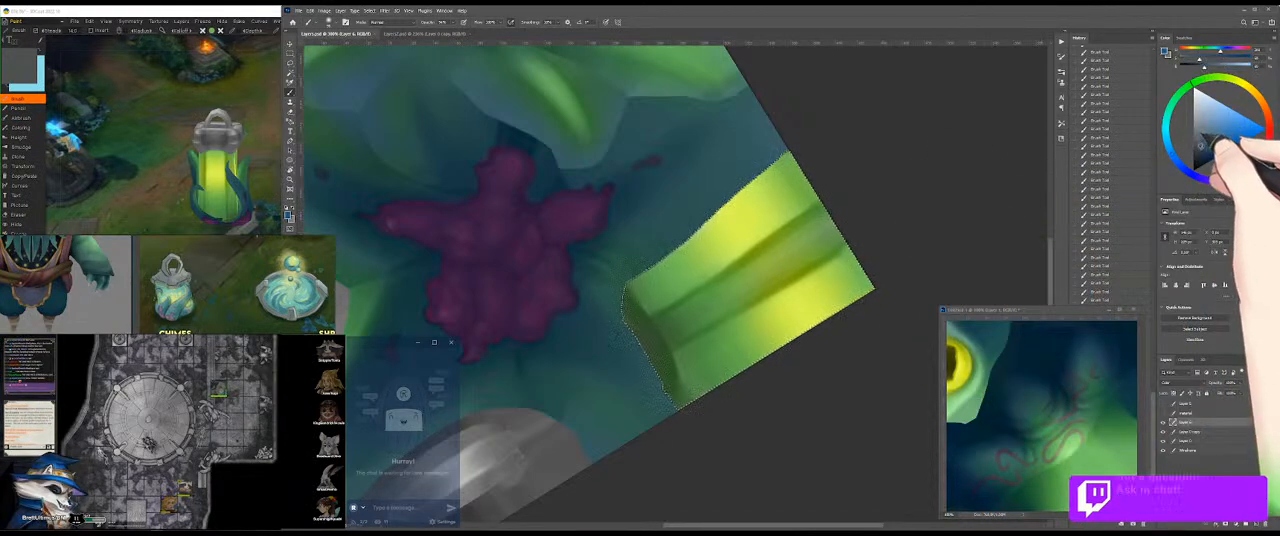
{"action": "left_click", "coordinate": [1205, 145]}
{"action": "mouse_move", "coordinate": [793, 250]}
{"action": "left_mouse_down"}
{"action": "mouse_move", "coordinate": [817, 226]}
{"action": "mouse_move", "coordinate": [706, 281]}
{"action": "mouse_move", "coordinate": [829, 225]}
{"action": "mouse_move", "coordinate": [670, 337]}
{"action": "mouse_move", "coordinate": [829, 212]}
{"action": "mouse_move", "coordinate": [646, 328]}
{"action": "mouse_move", "coordinate": [629, 386]}
{"action": "mouse_move", "coordinate": [656, 348]}
{"action": "mouse_move", "coordinate": [635, 345]}
{"action": "mouse_move", "coordinate": [636, 376]}
{"action": "left_mouse_up"}
{"action": "key", "text": "ctrl+z"}
{"action": "mouse_move", "coordinate": [660, 281]}
{"action": "left_mouse_down"}
{"action": "mouse_move", "coordinate": [652, 291]}
{"action": "mouse_move", "coordinate": [787, 236]}
{"action": "left_mouse_up"}
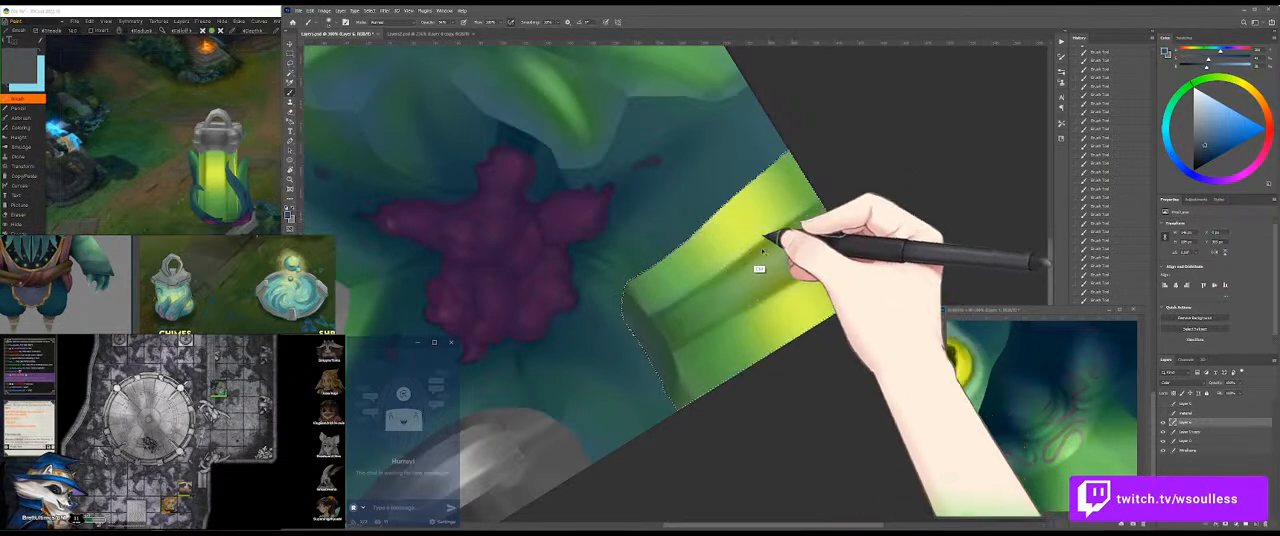
Step: Blend muted blue-green strokes along the strip's central shadow band, from its dark end towards the bright outer edge
{"action": "left_click_drag", "start_coordinate": [735, 260], "coordinate": [711, 262]}
{"action": "left_click_drag", "start_coordinate": [656, 306], "coordinate": [711, 269]}
{"action": "left_click_drag", "start_coordinate": [663, 309], "coordinate": [768, 241]}
{"action": "left_click_drag", "start_coordinate": [756, 247], "coordinate": [760, 247]}
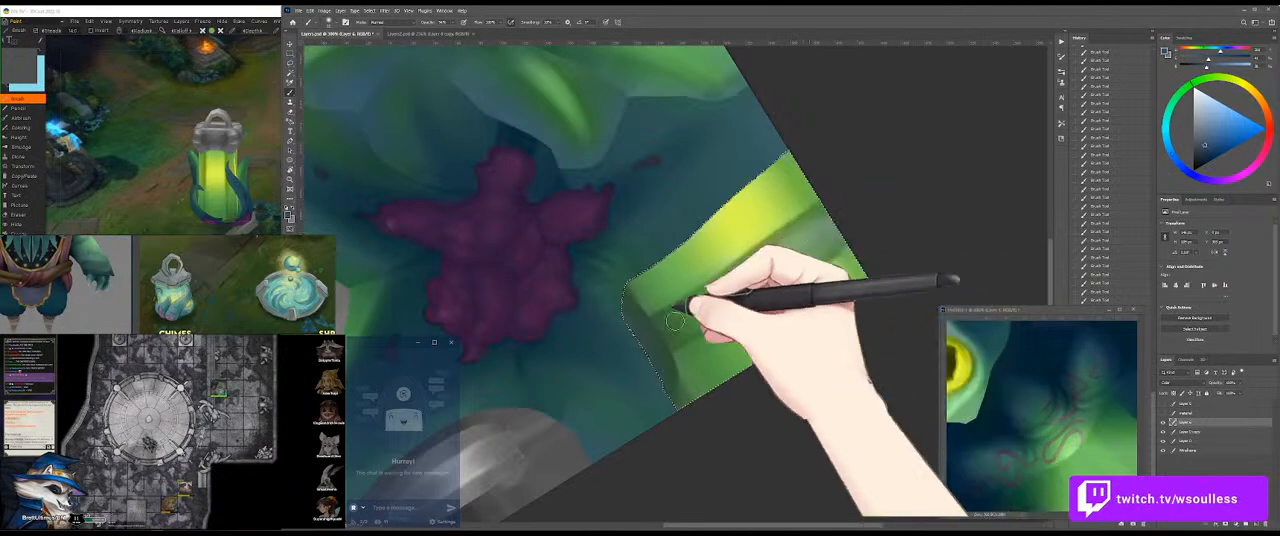
{"action": "left_click_drag", "start_coordinate": [818, 214], "coordinate": [734, 288]}
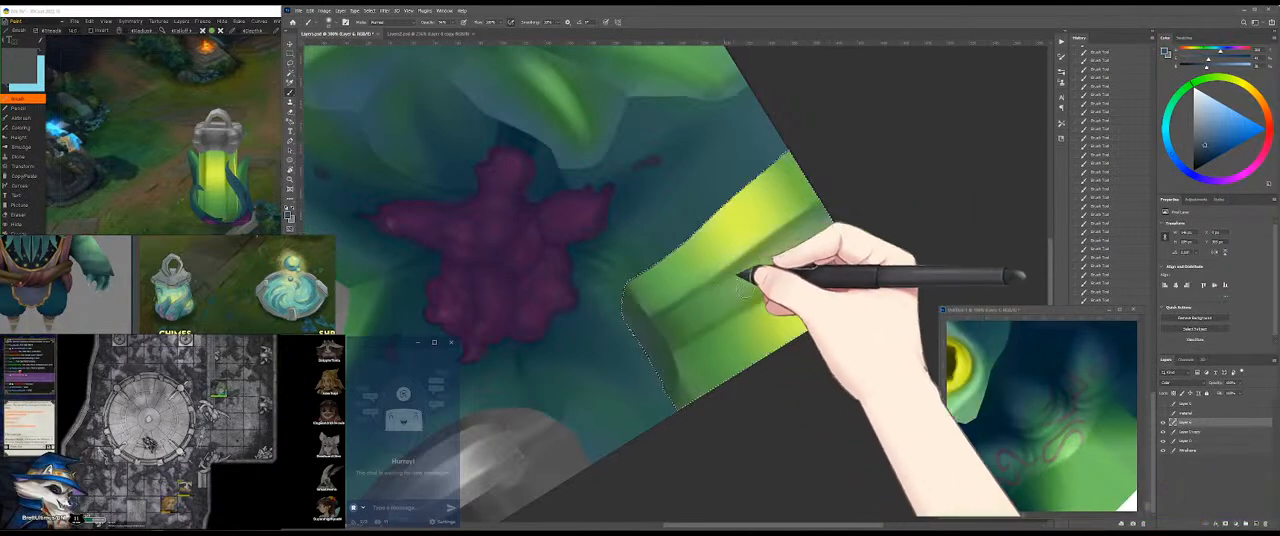
{"action": "mouse_move", "coordinate": [853, 242]}
{"action": "left_mouse_down"}
{"action": "mouse_move", "coordinate": [652, 336]}
{"action": "mouse_move", "coordinate": [635, 367]}
{"action": "left_mouse_up"}
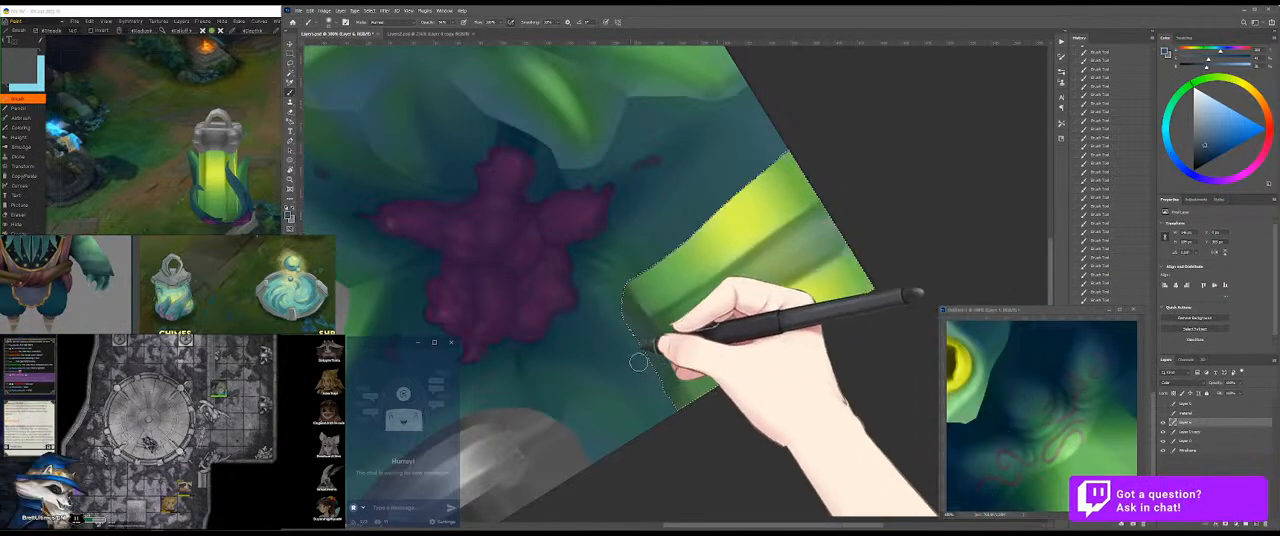
Step: Smooth the lower part of the strip's shadow band with more soft lengthwise strokes
{"action": "left_click_drag", "start_coordinate": [716, 297], "coordinate": [688, 317]}
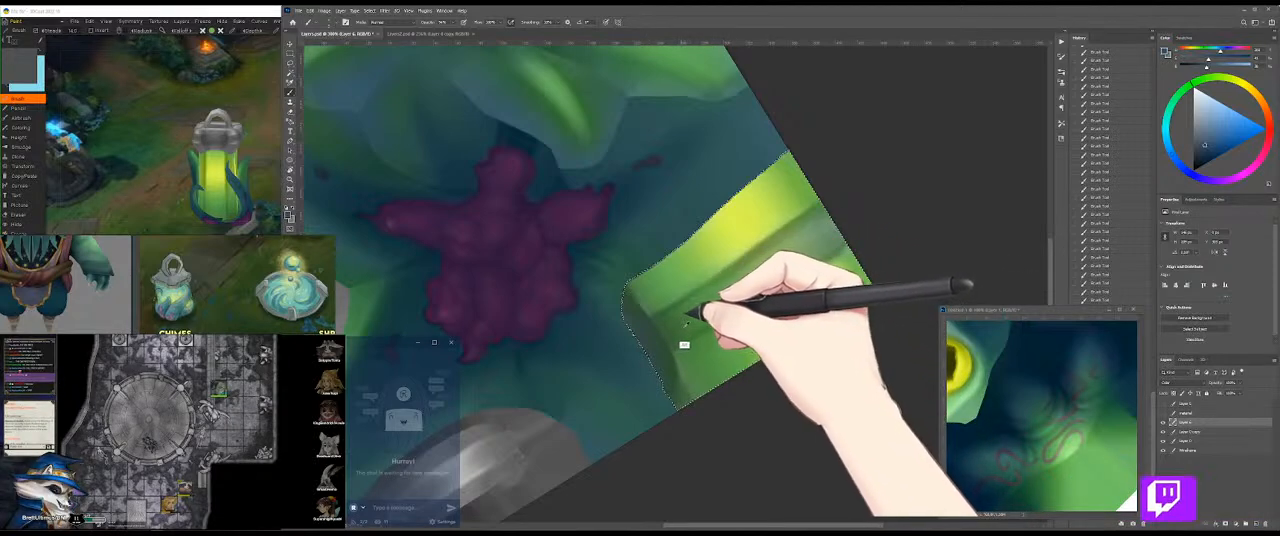
{"action": "left_click_drag", "start_coordinate": [678, 340], "coordinate": [751, 291]}
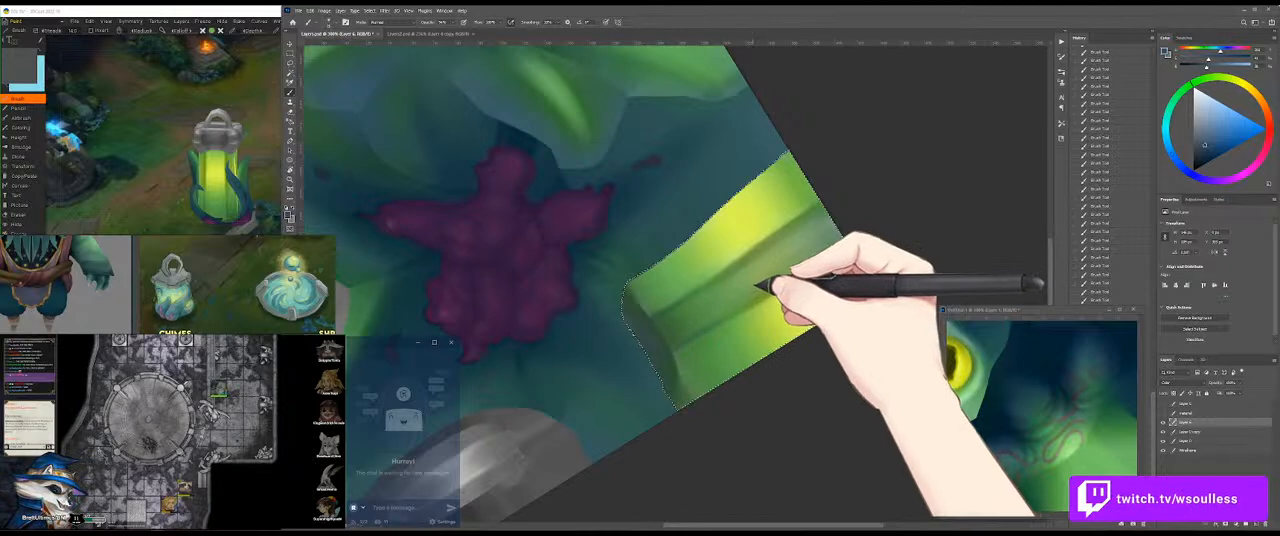
{"action": "left_click_drag", "start_coordinate": [664, 352], "coordinate": [740, 308]}
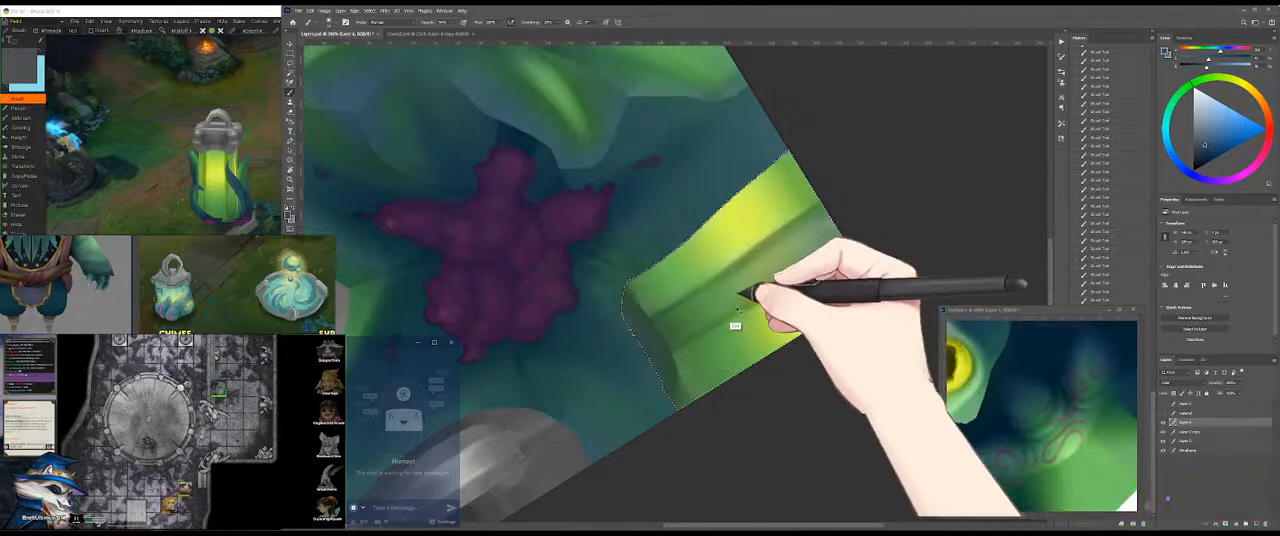
{"action": "left_click_drag", "start_coordinate": [655, 331], "coordinate": [718, 294]}
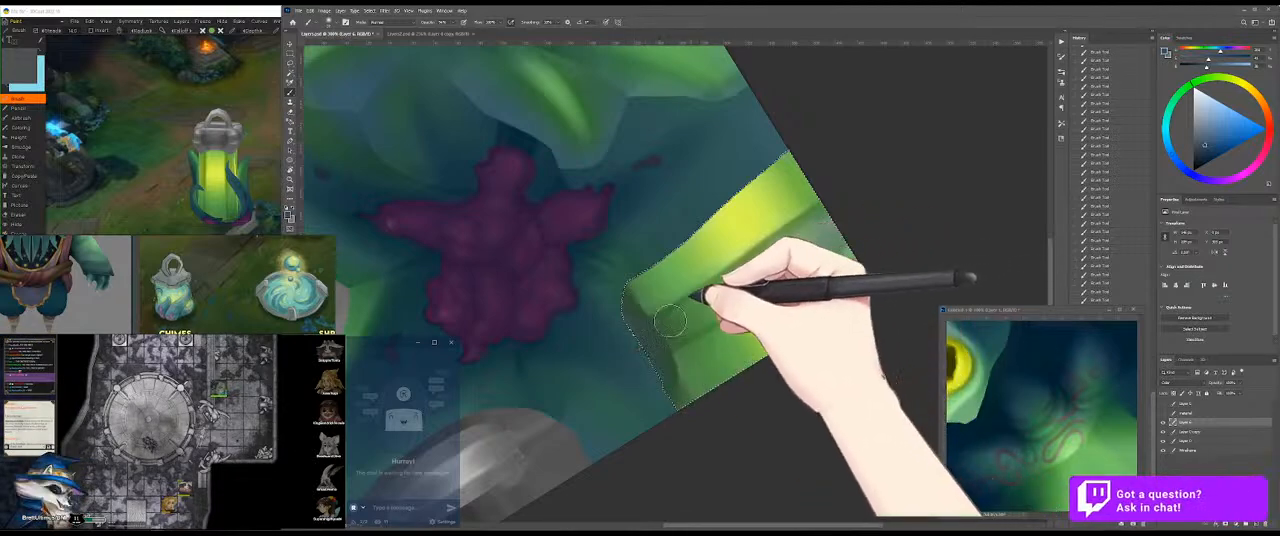
{"action": "left_click_drag", "start_coordinate": [664, 325], "coordinate": [783, 256]}
{"action": "left_click_drag", "start_coordinate": [672, 318], "coordinate": [800, 250]}
Step: Check the blue-tinted shadow band of the glass on the 3D model and return to the texture
{"action": "key", "text": "ctrl+d"}
{"action": "left_click", "coordinate": [192, 134]}
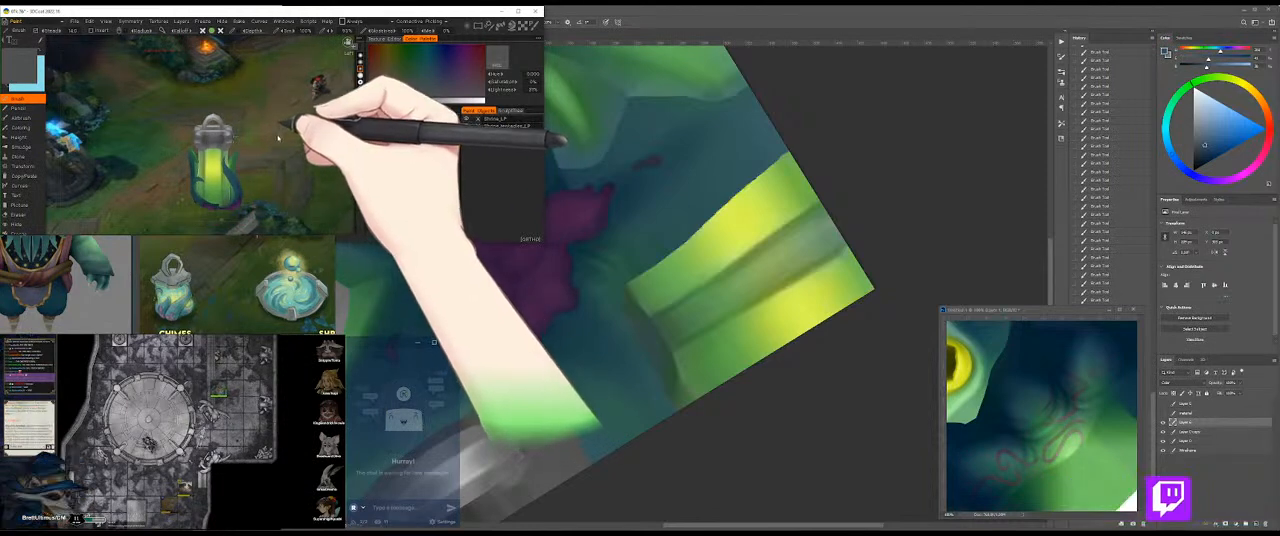
{"action": "left_click_drag", "start_coordinate": [306, 141], "coordinate": [273, 121]}
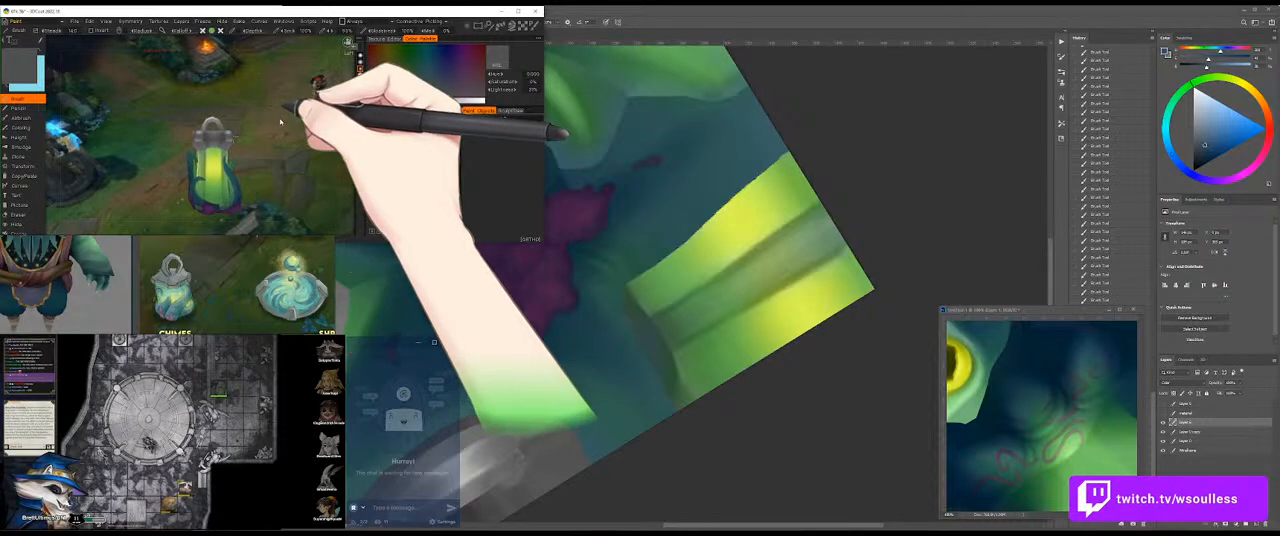
{"action": "left_click", "coordinate": [746, 240]}
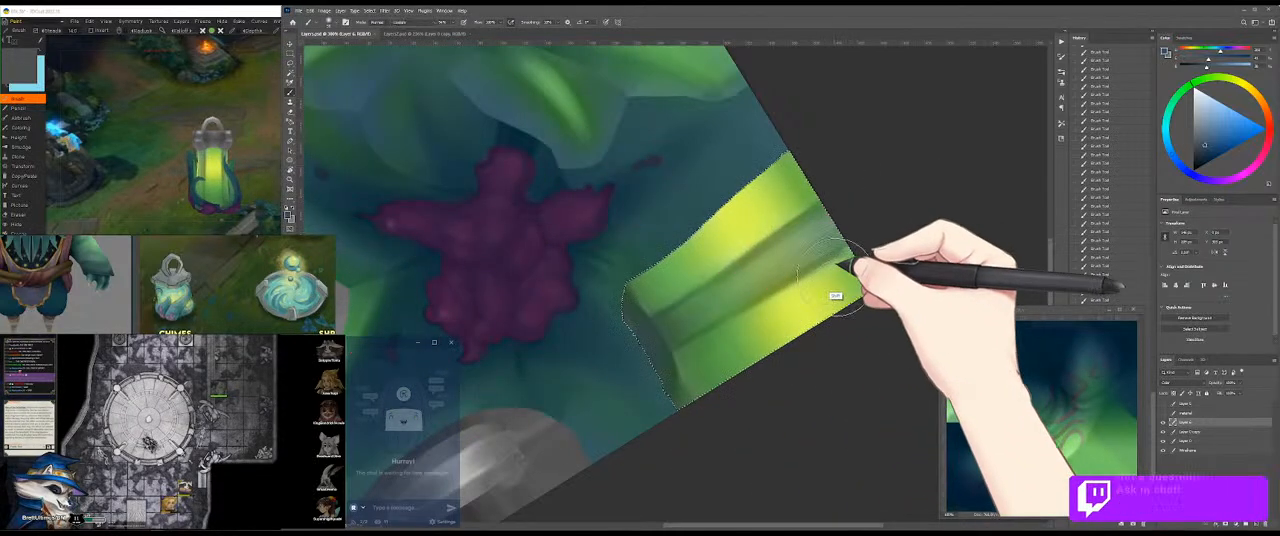
Step: Finish the stroke on the yellow-green glass strip and select the grey metal section using its cyan area in the material mask
{"action": "left_click_drag", "start_coordinate": [746, 230], "coordinate": [786, 229]}
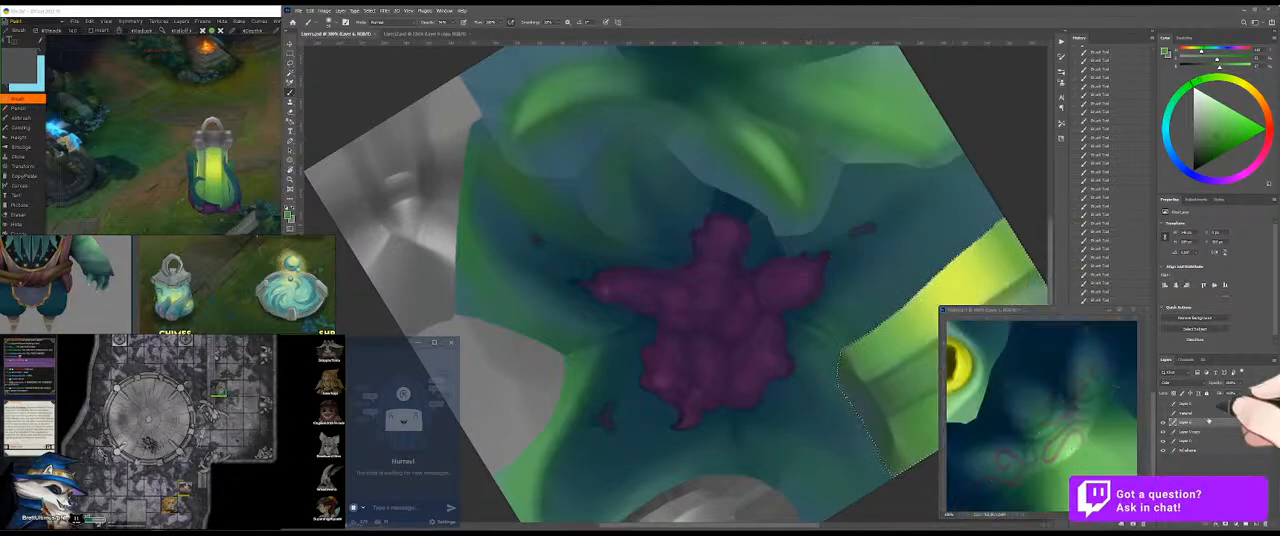
{"action": "left_click", "coordinate": [1164, 414]}
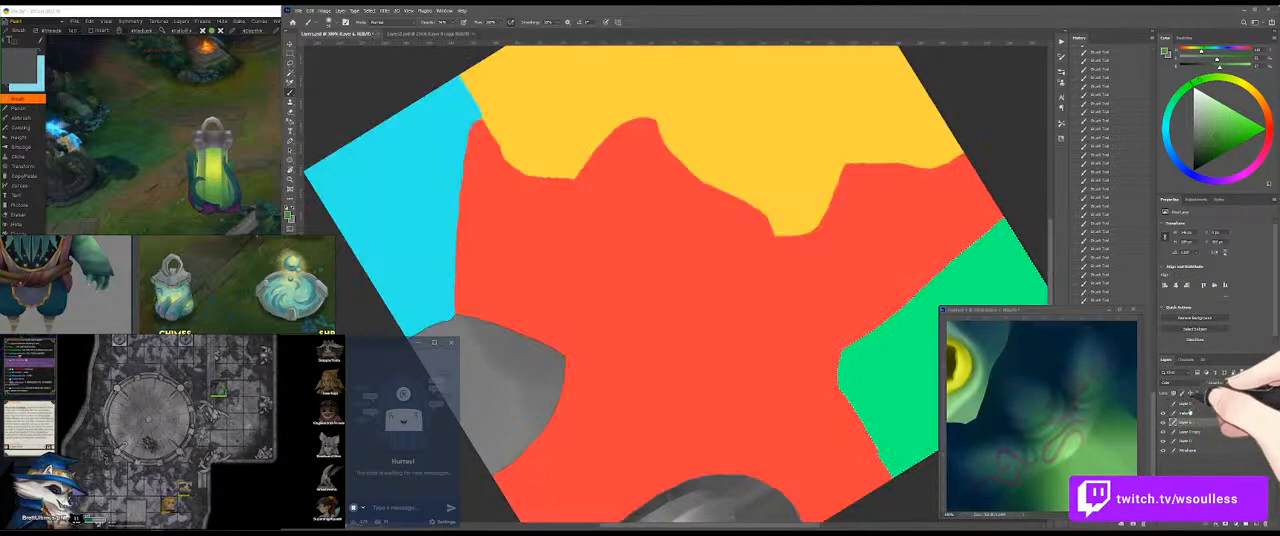
{"action": "key", "text": "w"}
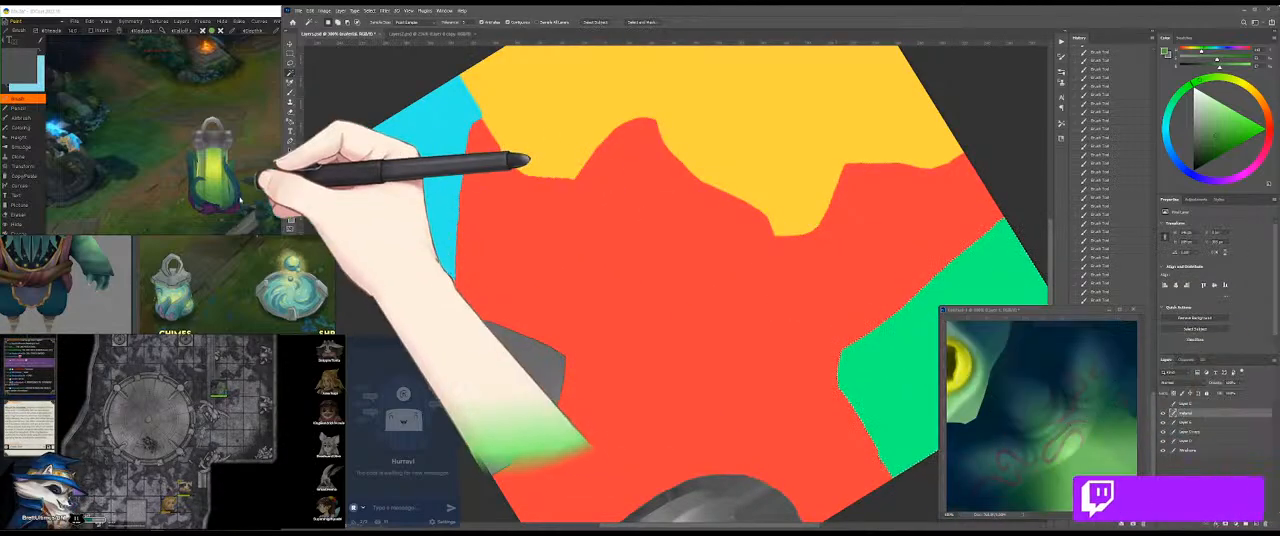
{"action": "left_click", "coordinate": [410, 195]}
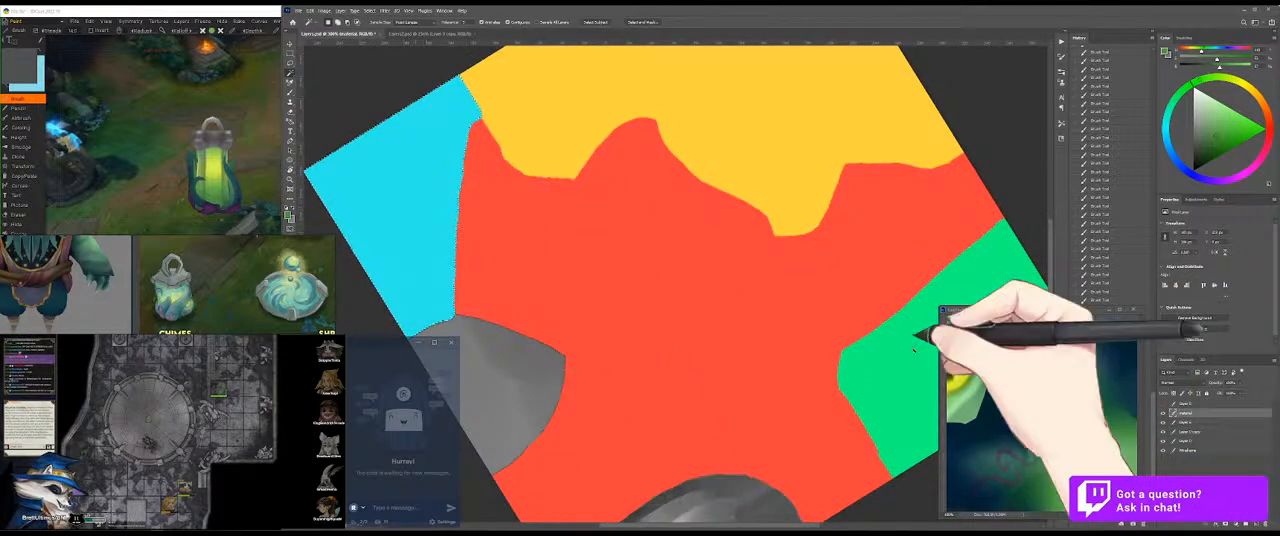
{"action": "left_click", "coordinate": [1164, 414]}
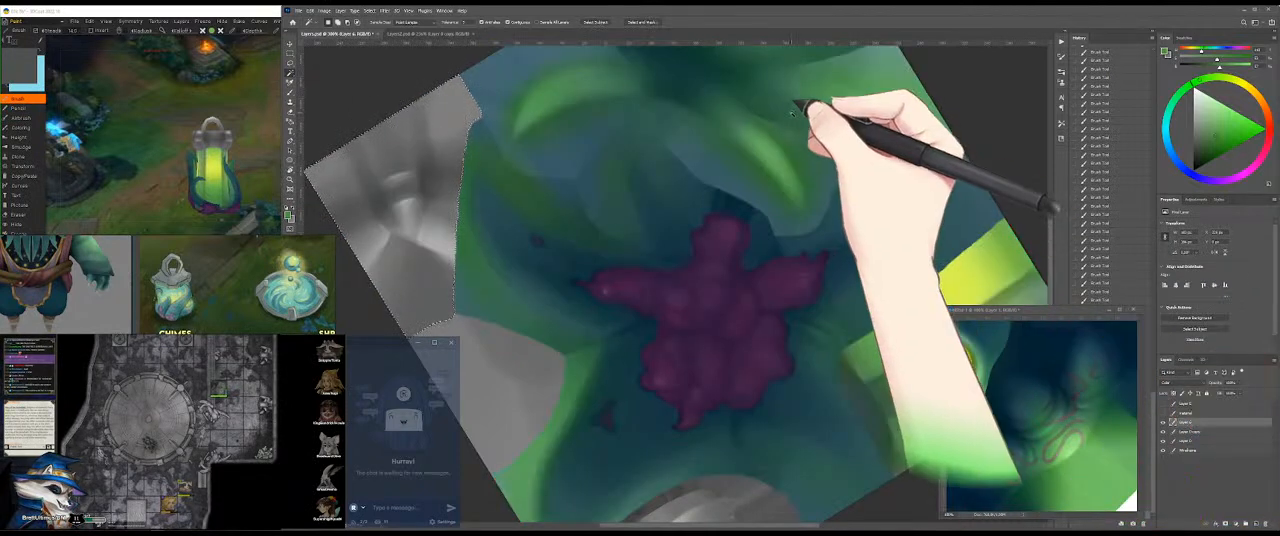
{"action": "key", "text": "b"}
Step: Tint the selected grey metal section with soft muted teal brush strokes, undoing one unwanted stroke
{"action": "left_click_drag", "start_coordinate": [560, 238], "coordinate": [533, 206]}
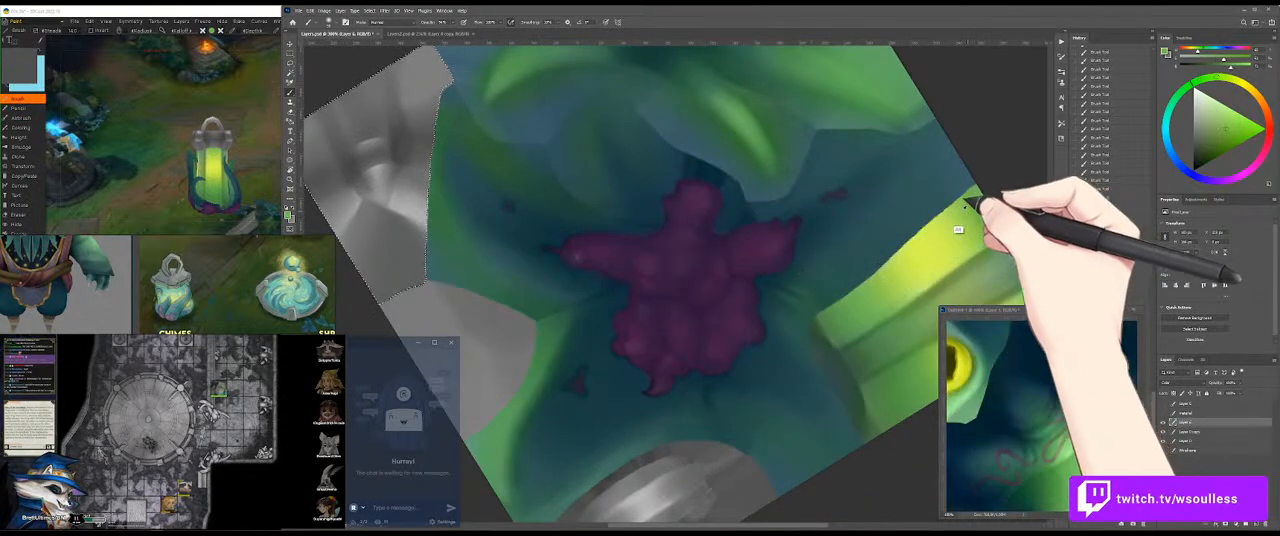
{"action": "left_click_drag", "start_coordinate": [462, 180], "coordinate": [528, 200]}
{"action": "left_click_drag", "start_coordinate": [437, 157], "coordinate": [464, 158]}
{"action": "mouse_move", "coordinate": [485, 120]}
{"action": "left_mouse_down"}
{"action": "mouse_move", "coordinate": [384, 177]}
{"action": "mouse_move", "coordinate": [434, 231]}
{"action": "left_mouse_up"}
{"action": "key", "text": "ctrl+z"}
{"action": "left_click_drag", "start_coordinate": [627, 226], "coordinate": [593, 232]}
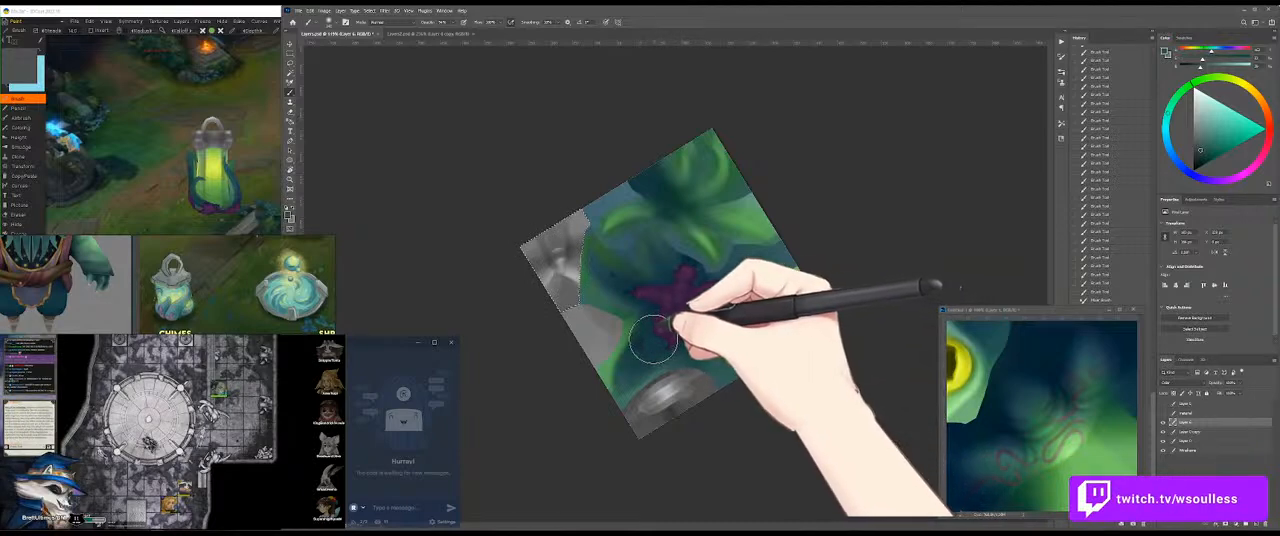
{"action": "mouse_move", "coordinate": [563, 238]}
{"action": "left_mouse_down"}
{"action": "mouse_move", "coordinate": [560, 285]}
{"action": "mouse_move", "coordinate": [545, 285]}
{"action": "mouse_move", "coordinate": [558, 240]}
{"action": "mouse_move", "coordinate": [553, 292]}
{"action": "mouse_move", "coordinate": [567, 285]}
{"action": "mouse_move", "coordinate": [548, 256]}
{"action": "left_mouse_up"}
{"action": "key", "text": "ctrl+d"}
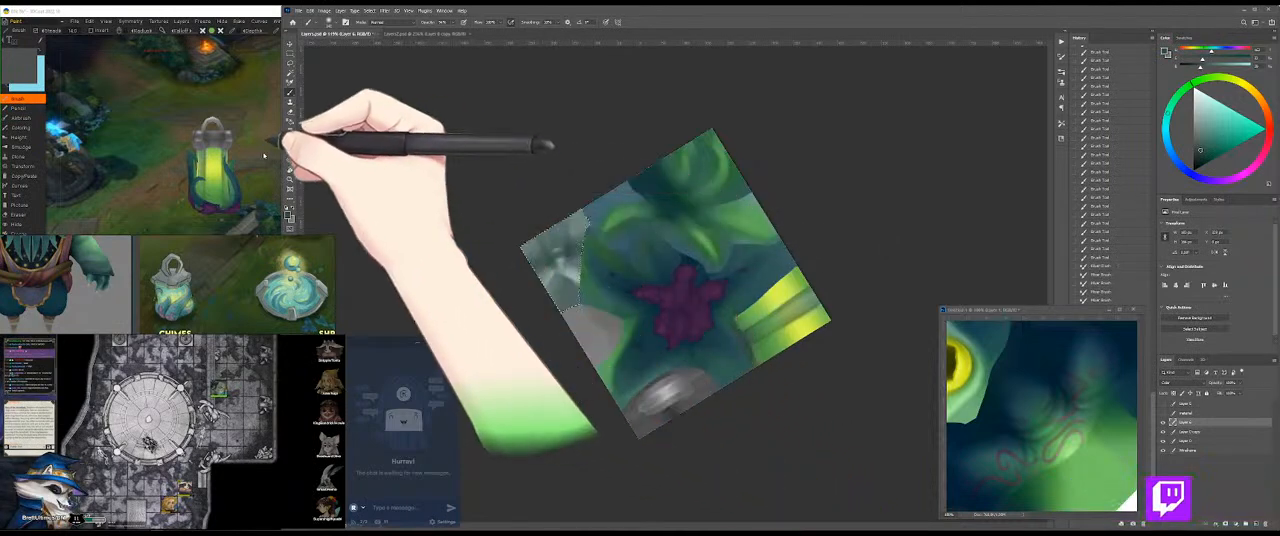
Step: Check the teal-tinted metal cap on the 3D model from several angles and return to the texture
{"action": "left_click", "coordinate": [270, 148]}
{"action": "mouse_move", "coordinate": [278, 205]}
{"action": "left_mouse_down"}
{"action": "mouse_move", "coordinate": [288, 184]}
{"action": "mouse_move", "coordinate": [254, 210]}
{"action": "mouse_move", "coordinate": [284, 200]}
{"action": "mouse_move", "coordinate": [334, 234]}
{"action": "mouse_move", "coordinate": [292, 174]}
{"action": "left_mouse_up"}
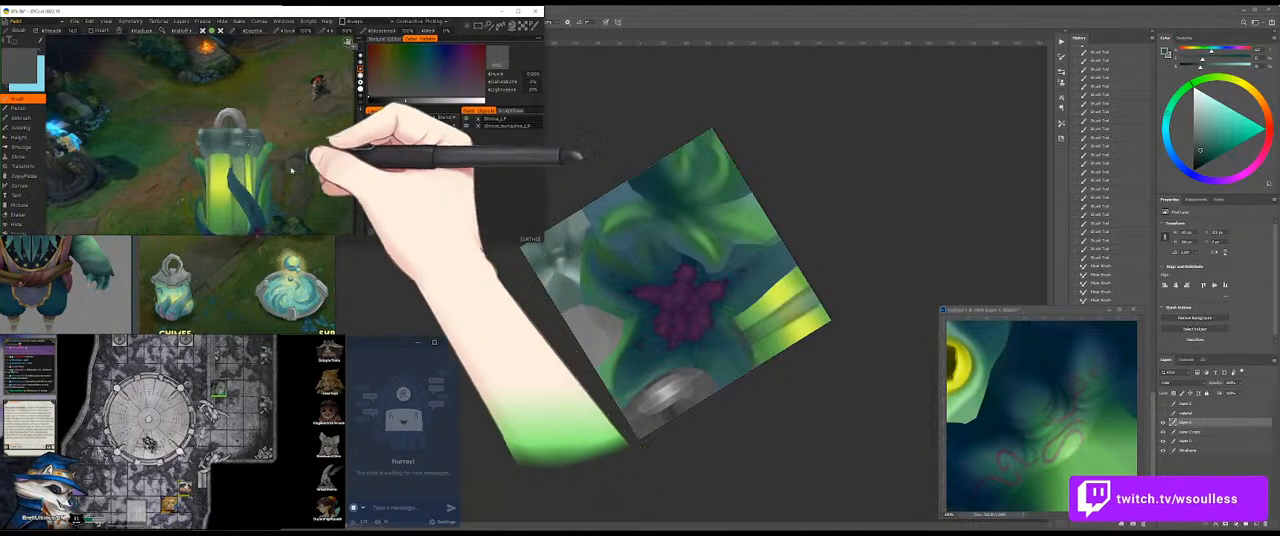
{"action": "left_click", "coordinate": [700, 360]}
{"action": "left_click_drag", "start_coordinate": [664, 316], "coordinate": [712, 324]}
{"action": "left_click", "coordinate": [150, 138]}
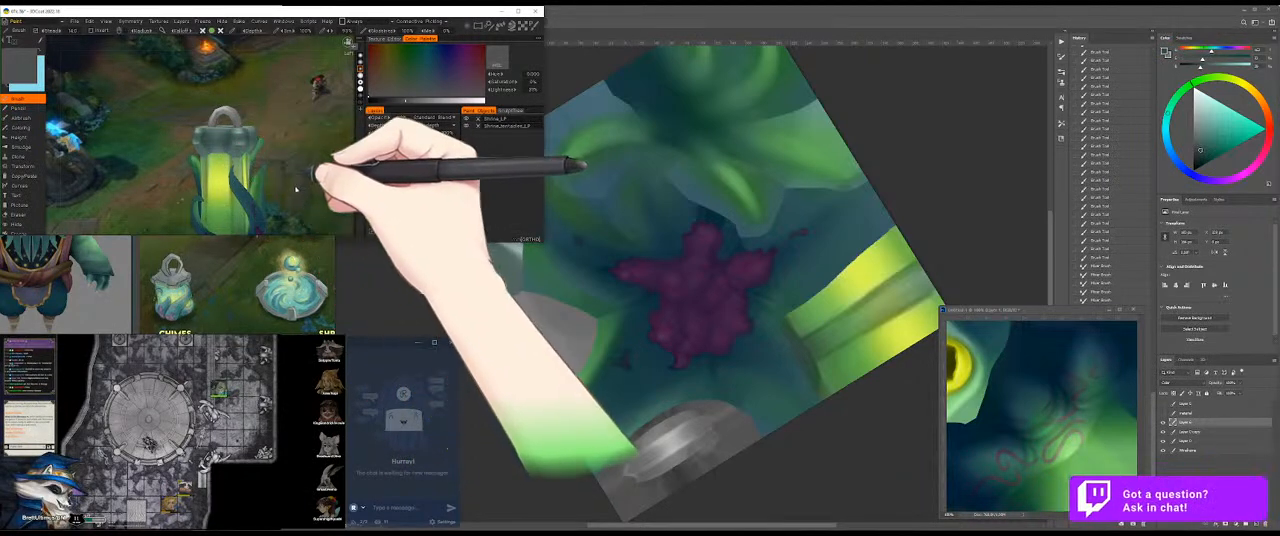
{"action": "left_click_drag", "start_coordinate": [193, 197], "coordinate": [301, 160]}
{"action": "left_click", "coordinate": [680, 197]}
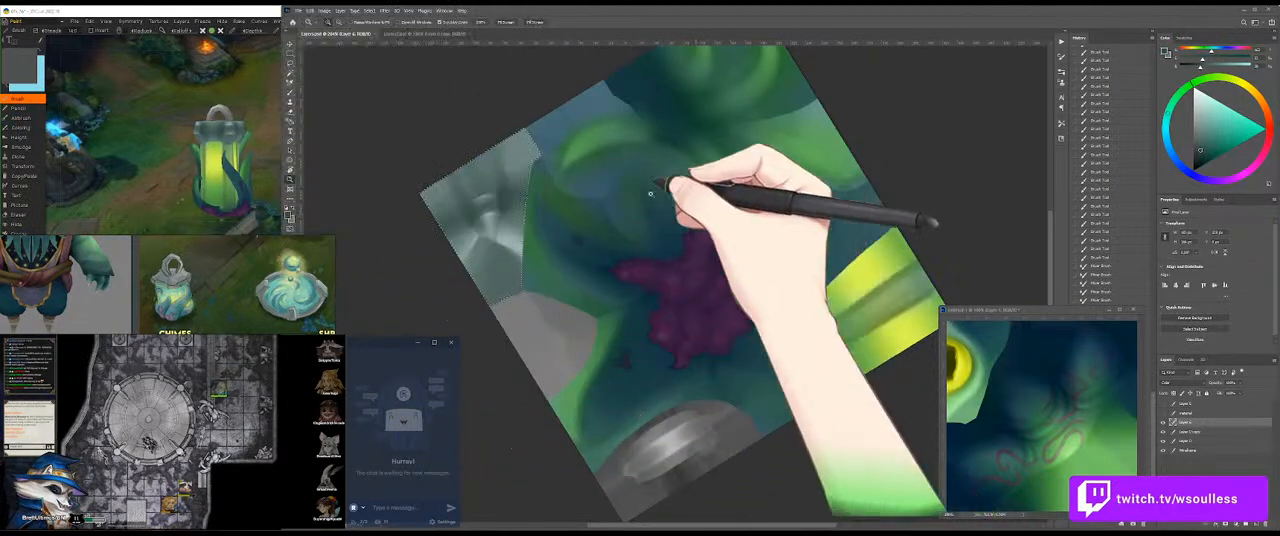
Step: Brush green over the outer part of the selected metal section and check the tint on the 3D model
{"action": "key", "text": "b"}
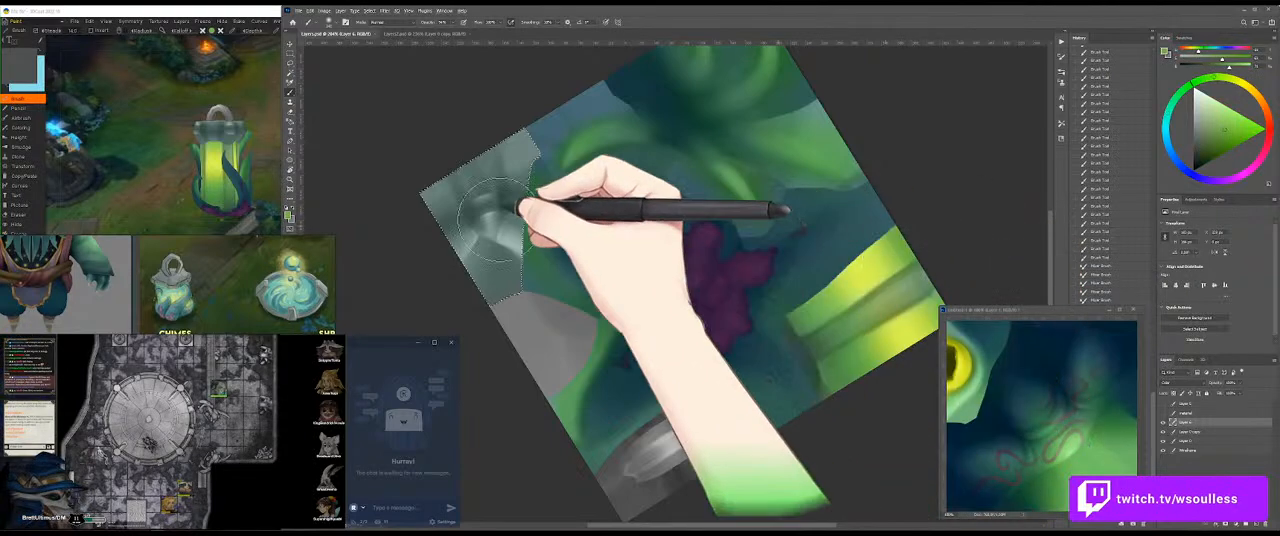
{"action": "mouse_move", "coordinate": [414, 180]}
{"action": "left_mouse_down"}
{"action": "mouse_move", "coordinate": [619, 182]}
{"action": "mouse_move", "coordinate": [582, 172]}
{"action": "left_mouse_up"}
{"action": "mouse_move", "coordinate": [390, 190]}
{"action": "left_mouse_down"}
{"action": "mouse_move", "coordinate": [613, 165]}
{"action": "mouse_move", "coordinate": [575, 126]}
{"action": "left_mouse_up"}
{"action": "left_click", "coordinate": [140, 205]}
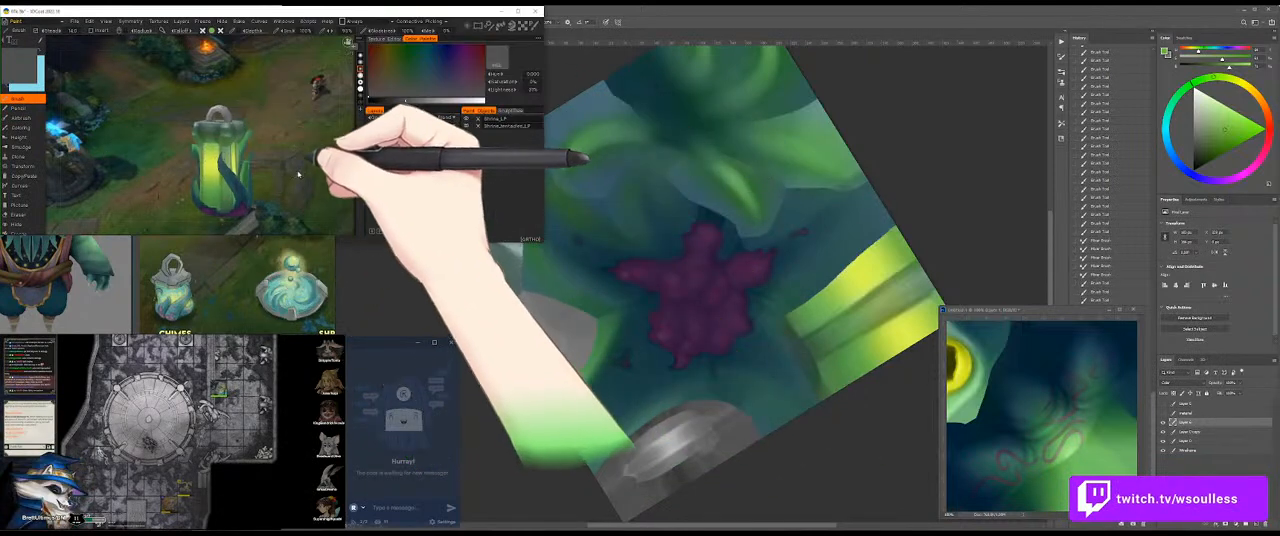
{"action": "left_click_drag", "start_coordinate": [306, 172], "coordinate": [292, 192]}
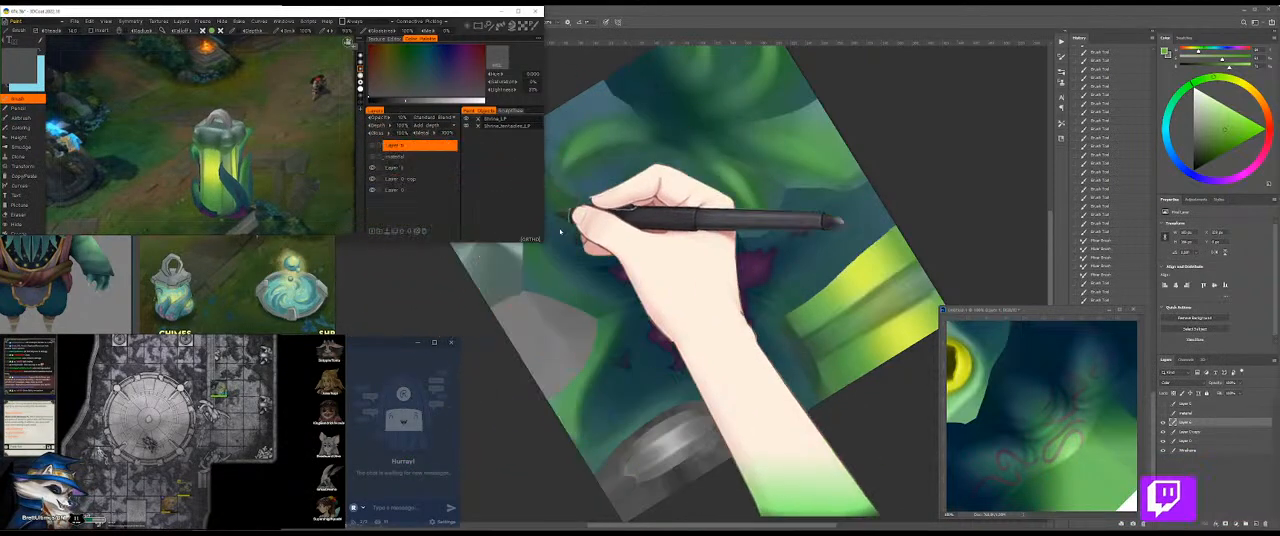
{"action": "left_click", "coordinate": [575, 188]}
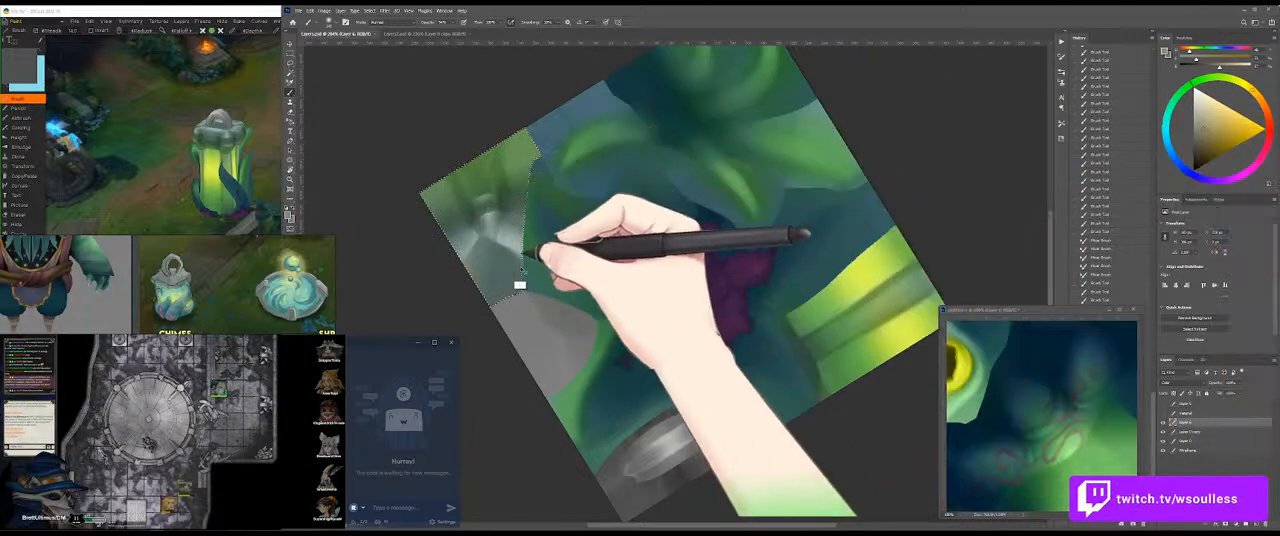
Step: Paint a warm grey tint over the lower part of the metal section, checking the 3D model, and clear the selection
{"action": "mouse_move", "coordinate": [475, 267]}
{"action": "left_mouse_down"}
{"action": "mouse_move", "coordinate": [525, 310]}
{"action": "mouse_move", "coordinate": [524, 256]}
{"action": "mouse_move", "coordinate": [480, 256]}
{"action": "mouse_move", "coordinate": [532, 268]}
{"action": "mouse_move", "coordinate": [445, 251]}
{"action": "mouse_move", "coordinate": [512, 280]}
{"action": "left_mouse_up"}
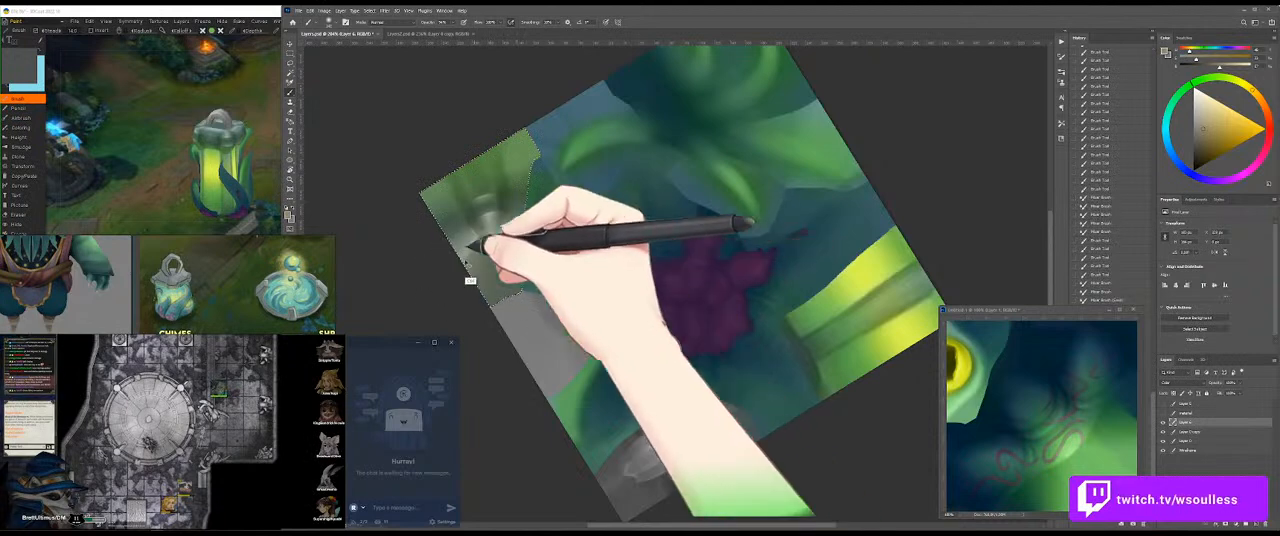
{"action": "left_click", "coordinate": [267, 190]}
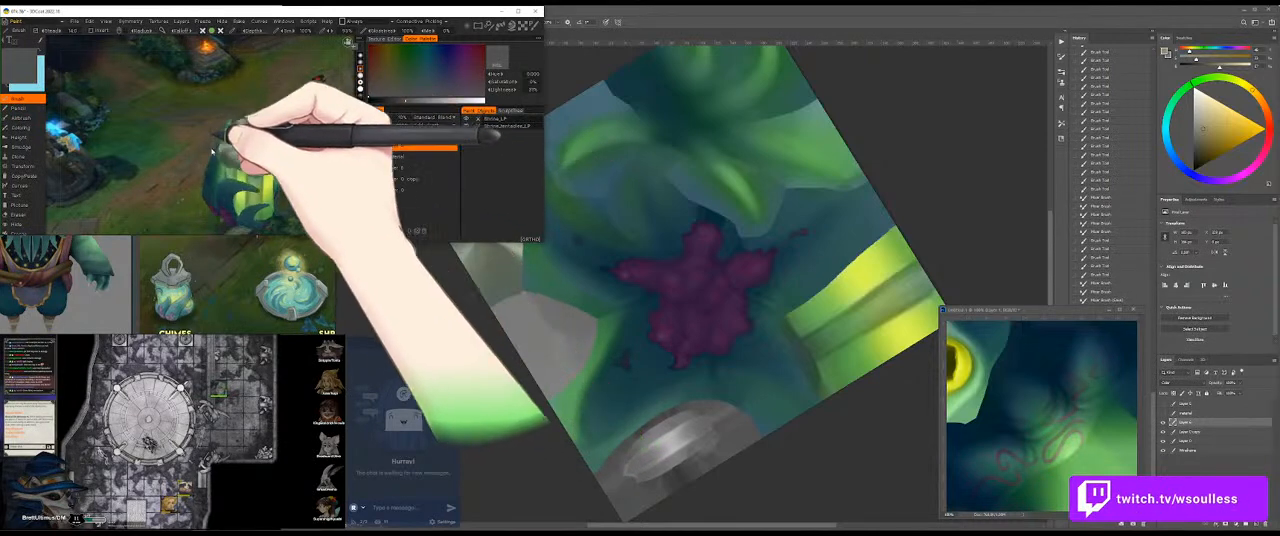
{"action": "left_click", "coordinate": [657, 200]}
{"action": "left_click_drag", "start_coordinate": [540, 214], "coordinate": [500, 262]}
{"action": "left_click", "coordinate": [493, 250], "text": "alt"}
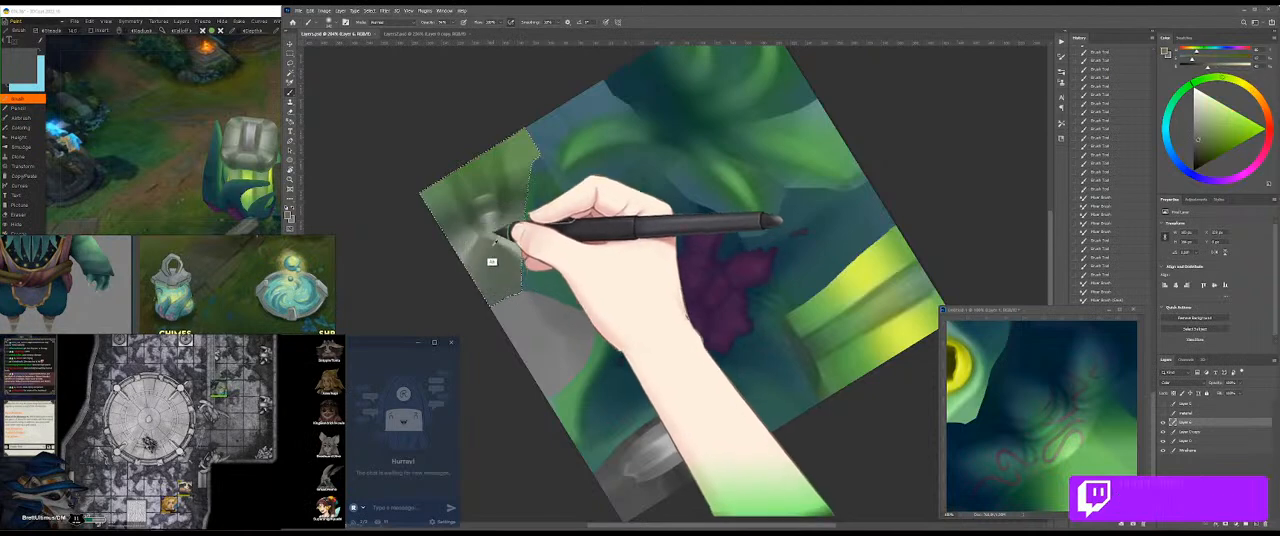
{"action": "key", "text": "ctrl+d"}
{"action": "key", "text": "m"}
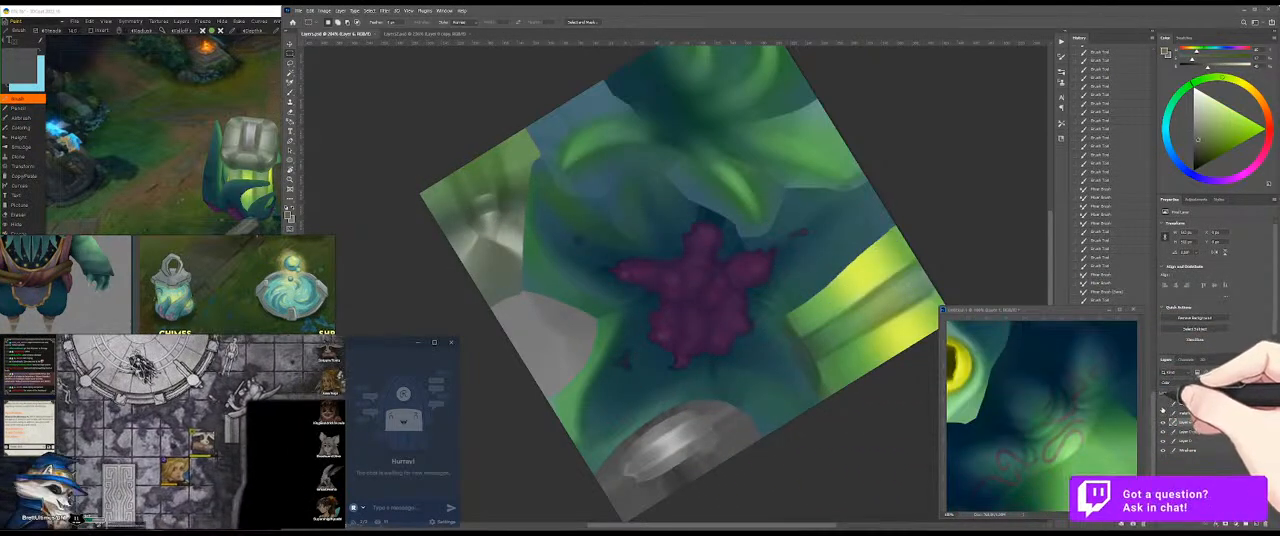
{"action": "left_click", "coordinate": [1163, 408]}
{"action": "key", "text": "w"}
{"action": "left_click", "coordinate": [738, 397]}
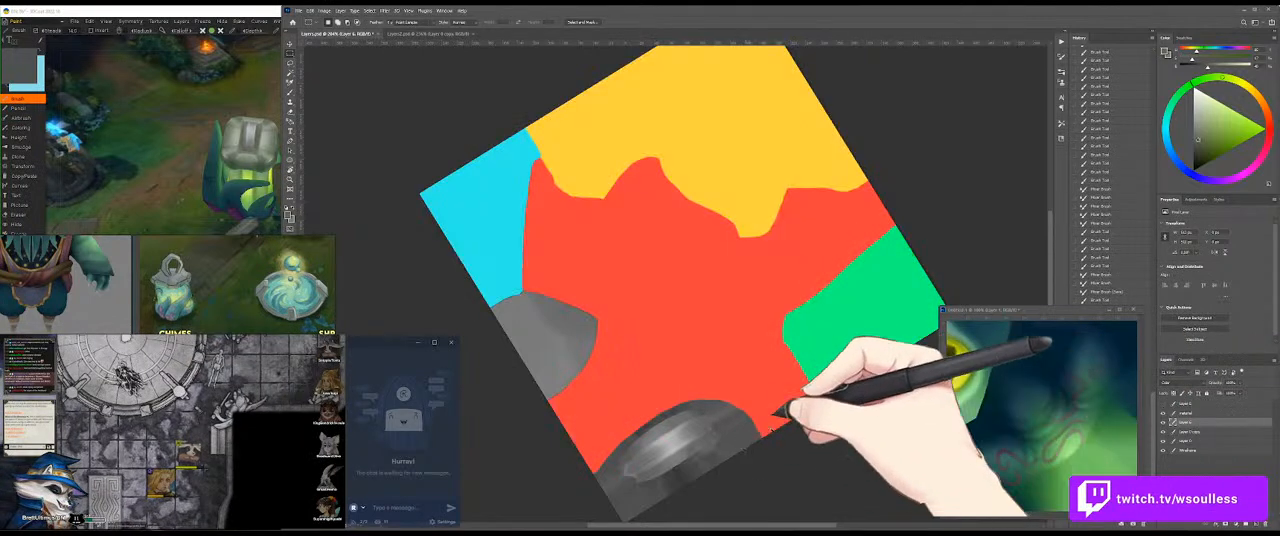
{"action": "left_click", "coordinate": [1163, 408]}
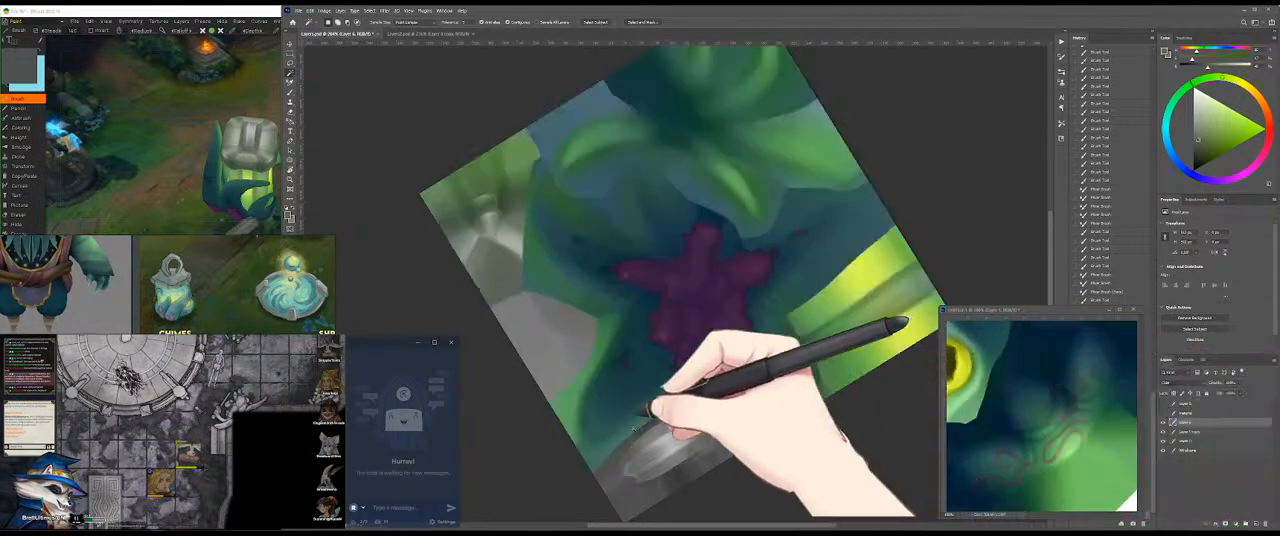
Step: Lasso the grey oval metal piece at the texture's lower edge and tint it with warm grey-green
{"action": "key", "text": "l"}
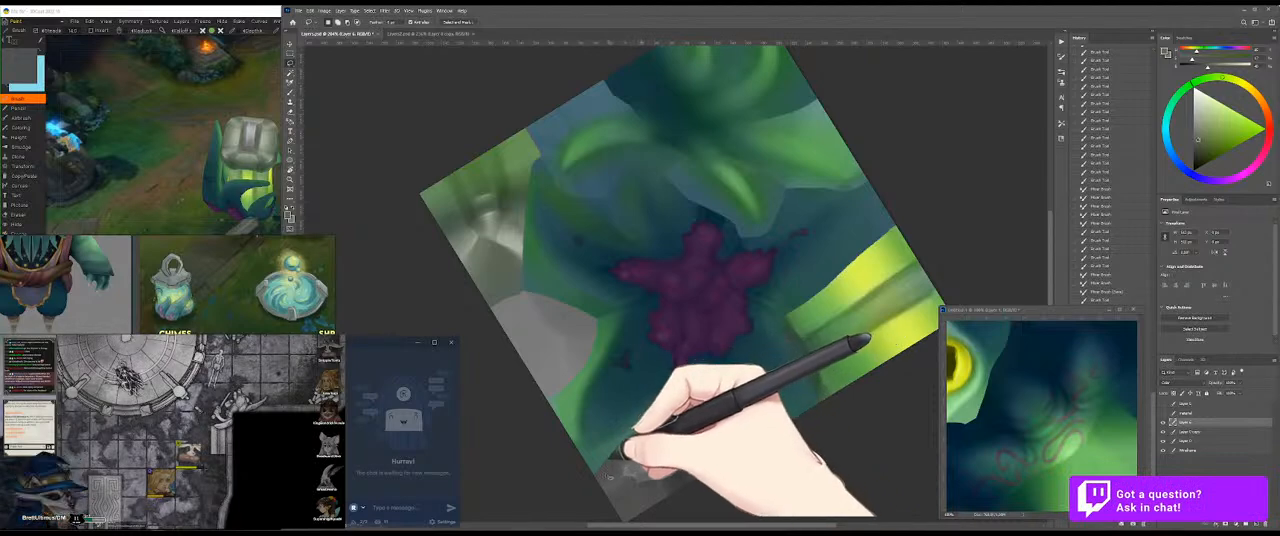
{"action": "mouse_move", "coordinate": [614, 464]}
{"action": "left_mouse_down"}
{"action": "mouse_move", "coordinate": [683, 396]}
{"action": "mouse_move", "coordinate": [759, 417]}
{"action": "mouse_move", "coordinate": [687, 495]}
{"action": "mouse_move", "coordinate": [625, 510]}
{"action": "mouse_move", "coordinate": [595, 477]}
{"action": "mouse_move", "coordinate": [642, 420]}
{"action": "mouse_move", "coordinate": [672, 450]}
{"action": "mouse_move", "coordinate": [667, 437]}
{"action": "mouse_move", "coordinate": [707, 412]}
{"action": "mouse_move", "coordinate": [707, 432]}
{"action": "mouse_move", "coordinate": [722, 432]}
{"action": "mouse_move", "coordinate": [687, 414]}
{"action": "mouse_move", "coordinate": [717, 417]}
{"action": "mouse_move", "coordinate": [669, 464]}
{"action": "left_mouse_up"}
{"action": "key", "text": "b"}
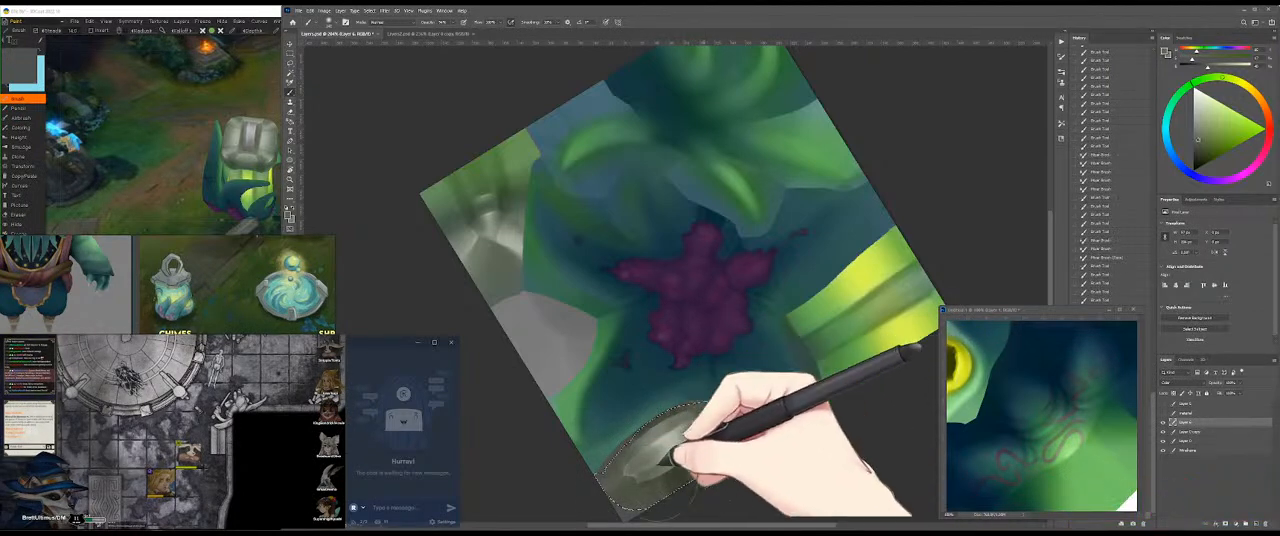
{"action": "key", "text": "ctrl+d"}
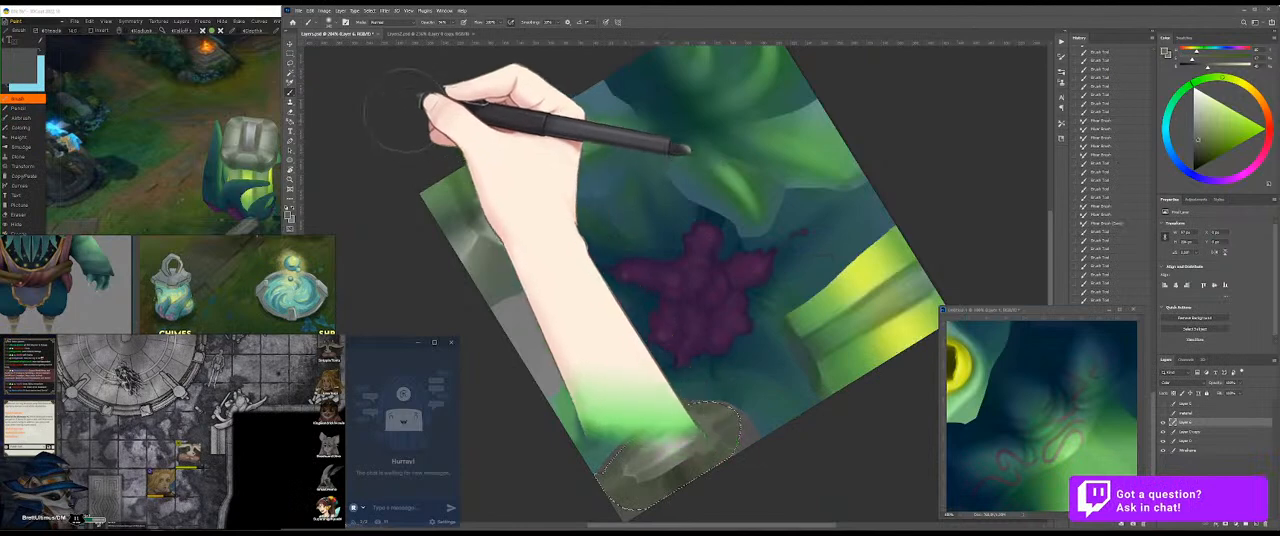
Step: Orbit the 3D model to check the tinted top of the metal cap and return to the texture
{"action": "left_click", "coordinate": [153, 178]}
{"action": "left_click_drag", "start_coordinate": [306, 91], "coordinate": [263, 77]}
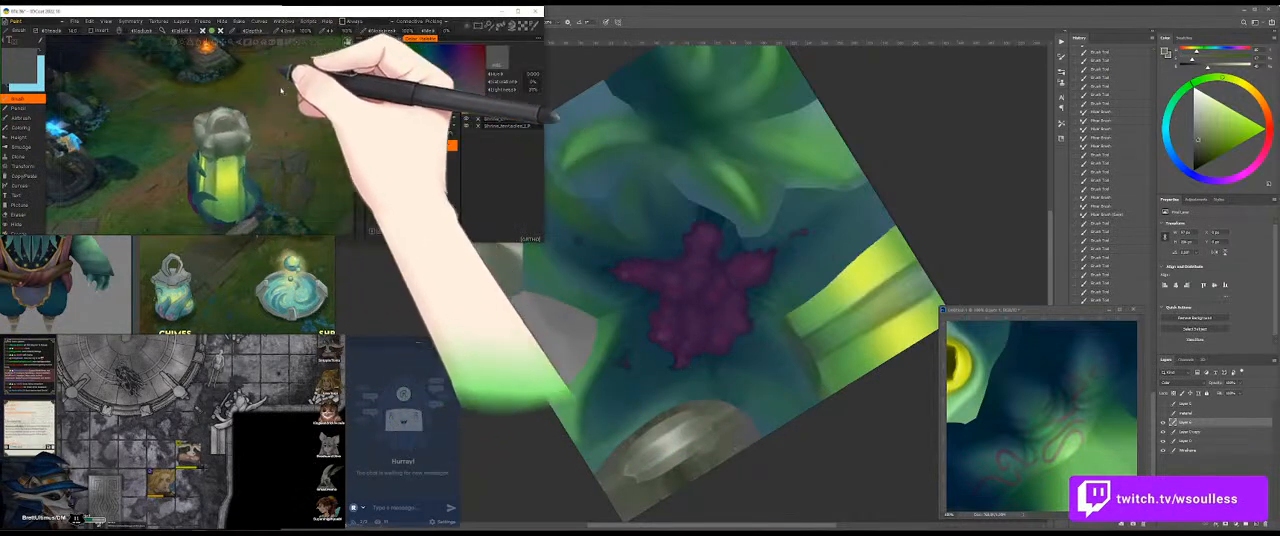
{"action": "left_click_drag", "start_coordinate": [306, 156], "coordinate": [254, 142]}
{"action": "left_click", "coordinate": [418, 256]}
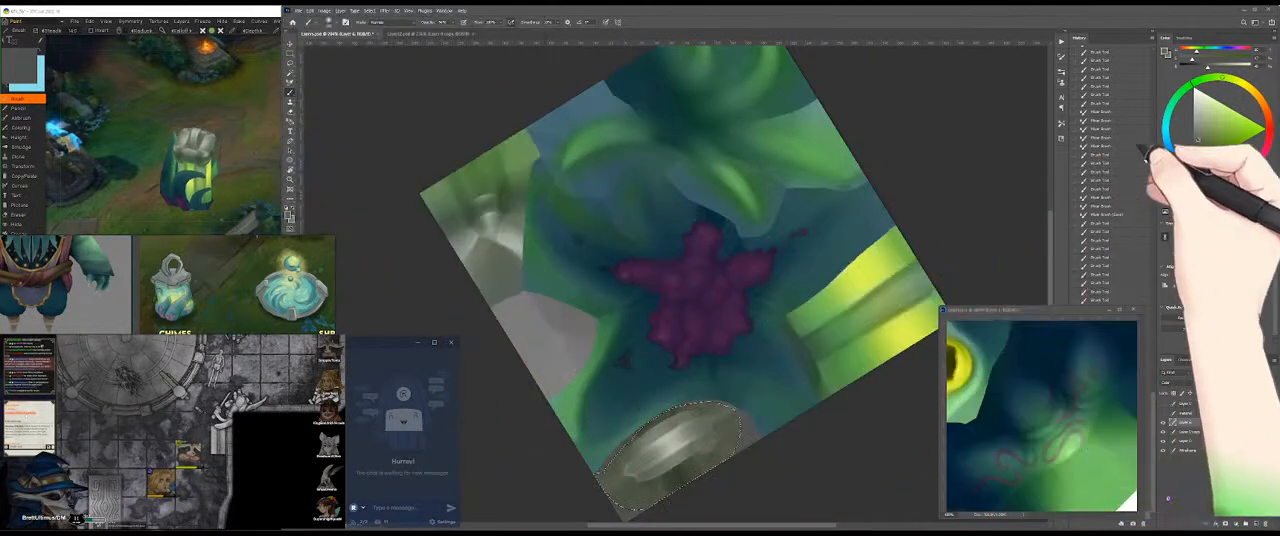
Step: Choose a desaturated blue and brush cool grey strokes over the lassoed oval metal piece, around its bright highlight
{"action": "left_click", "coordinate": [1177, 162]}
{"action": "mouse_move", "coordinate": [656, 462]}
{"action": "left_mouse_down"}
{"action": "mouse_move", "coordinate": [712, 455]}
{"action": "mouse_move", "coordinate": [704, 362]}
{"action": "mouse_move", "coordinate": [590, 320]}
{"action": "left_mouse_up"}
{"action": "mouse_move", "coordinate": [655, 345]}
{"action": "left_mouse_down"}
{"action": "mouse_move", "coordinate": [825, 318]}
{"action": "mouse_move", "coordinate": [917, 256]}
{"action": "mouse_move", "coordinate": [715, 355]}
{"action": "mouse_move", "coordinate": [718, 345]}
{"action": "mouse_move", "coordinate": [885, 248]}
{"action": "mouse_move", "coordinate": [565, 440]}
{"action": "mouse_move", "coordinate": [808, 322]}
{"action": "mouse_move", "coordinate": [558, 465]}
{"action": "mouse_move", "coordinate": [800, 335]}
{"action": "mouse_move", "coordinate": [905, 250]}
{"action": "mouse_move", "coordinate": [597, 452]}
{"action": "mouse_move", "coordinate": [590, 295]}
{"action": "mouse_move", "coordinate": [765, 185]}
{"action": "mouse_move", "coordinate": [860, 147]}
{"action": "mouse_move", "coordinate": [530, 322]}
{"action": "mouse_move", "coordinate": [780, 178]}
{"action": "mouse_move", "coordinate": [920, 132]}
{"action": "mouse_move", "coordinate": [480, 310]}
{"action": "mouse_move", "coordinate": [515, 305]}
{"action": "mouse_move", "coordinate": [505, 325]}
{"action": "mouse_move", "coordinate": [924, 111]}
{"action": "mouse_move", "coordinate": [798, 143]}
{"action": "mouse_move", "coordinate": [901, 120]}
{"action": "mouse_move", "coordinate": [575, 238]}
{"action": "left_mouse_up"}
{"action": "left_click_drag", "start_coordinate": [532, 376], "coordinate": [676, 246]}
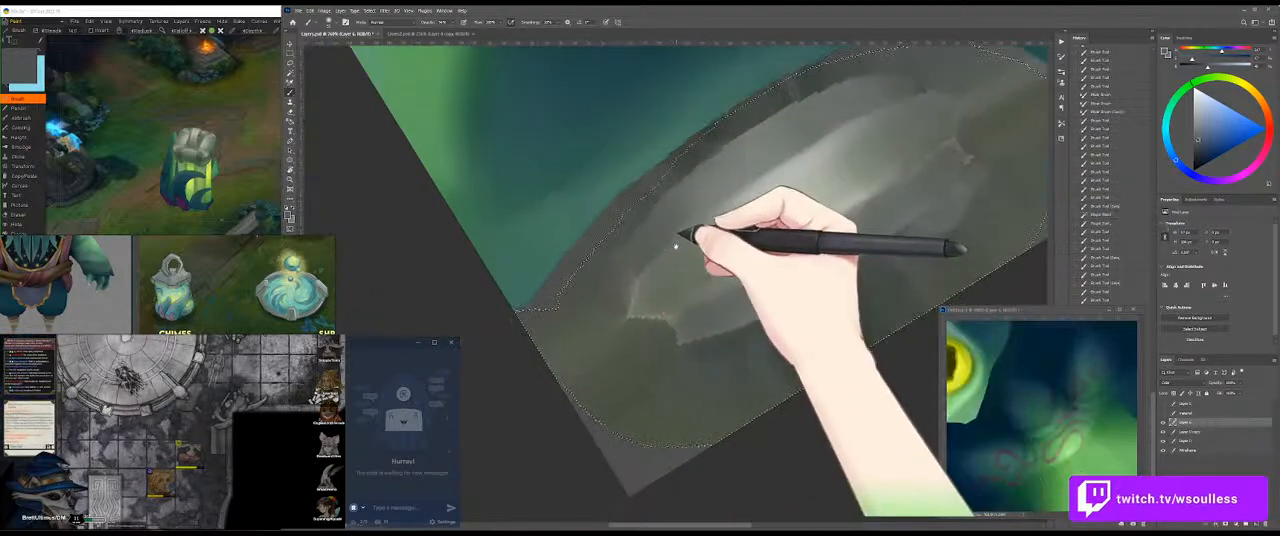
{"action": "left_click_drag", "start_coordinate": [757, 345], "coordinate": [789, 333]}
{"action": "left_click_drag", "start_coordinate": [789, 333], "coordinate": [674, 360]}
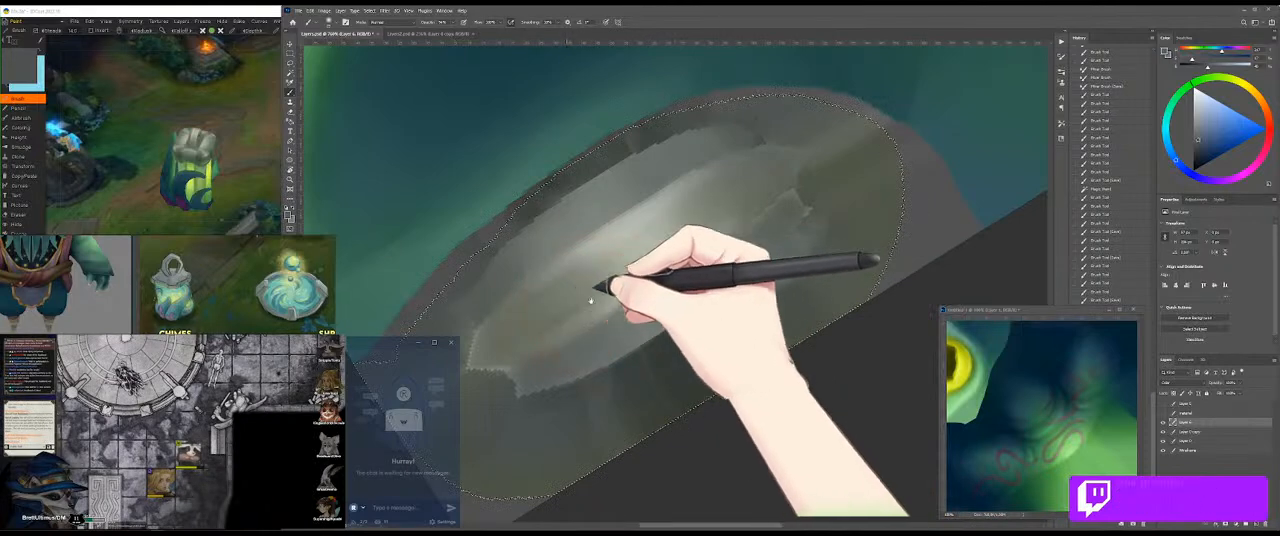
{"action": "left_click_drag", "start_coordinate": [576, 306], "coordinate": [658, 282]}
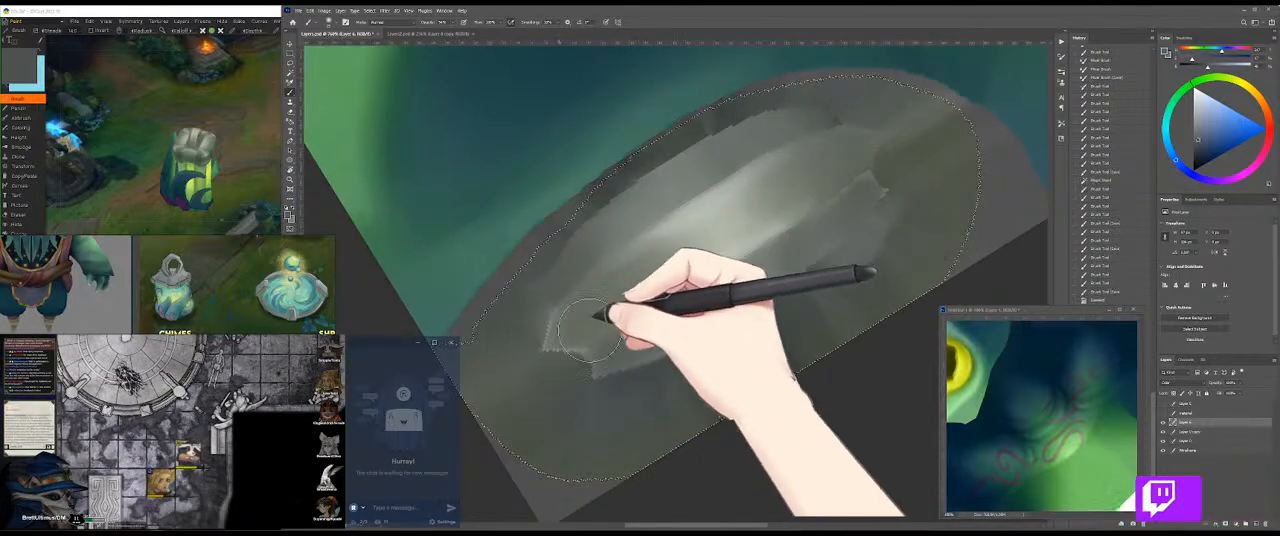
{"action": "left_click_drag", "start_coordinate": [639, 301], "coordinate": [577, 378]}
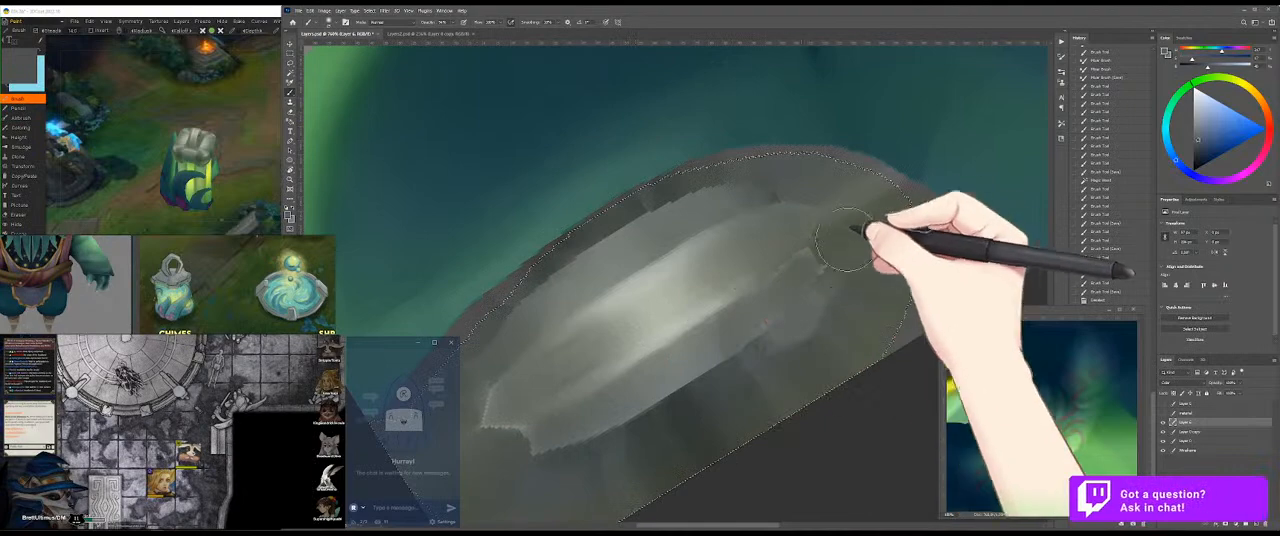
{"action": "mouse_move", "coordinate": [885, 252]}
{"action": "left_mouse_down"}
{"action": "mouse_move", "coordinate": [837, 191]}
{"action": "mouse_move", "coordinate": [842, 213]}
{"action": "mouse_move", "coordinate": [825, 215]}
{"action": "left_mouse_up"}
{"action": "mouse_move", "coordinate": [794, 258]}
{"action": "left_mouse_down"}
{"action": "mouse_move", "coordinate": [868, 247]}
{"action": "mouse_move", "coordinate": [748, 240]}
{"action": "left_mouse_up"}
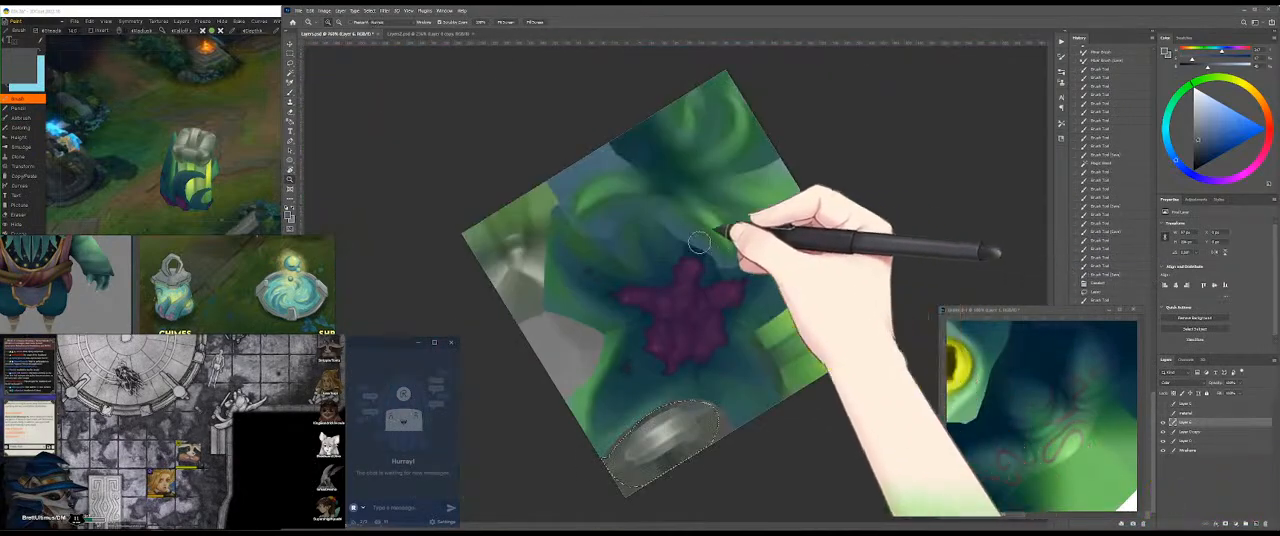
Step: Shade the green-grey metal section with soft blue-grey strokes around its central highlights and save the texture
{"action": "left_click_drag", "start_coordinate": [522, 256], "coordinate": [570, 257]}
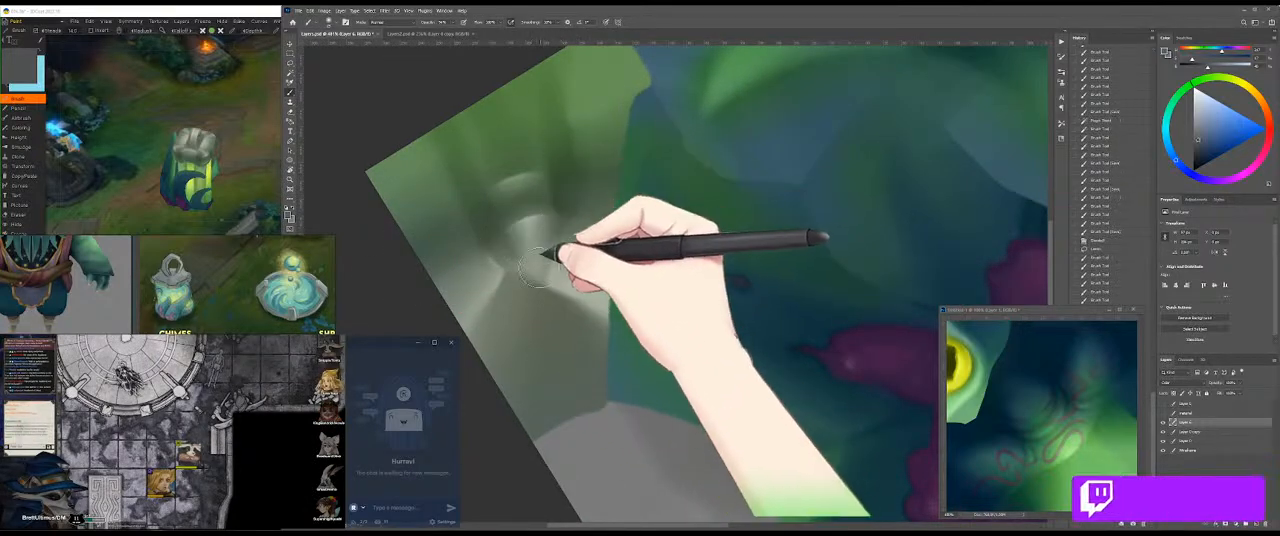
{"action": "left_click_drag", "start_coordinate": [635, 222], "coordinate": [663, 223]}
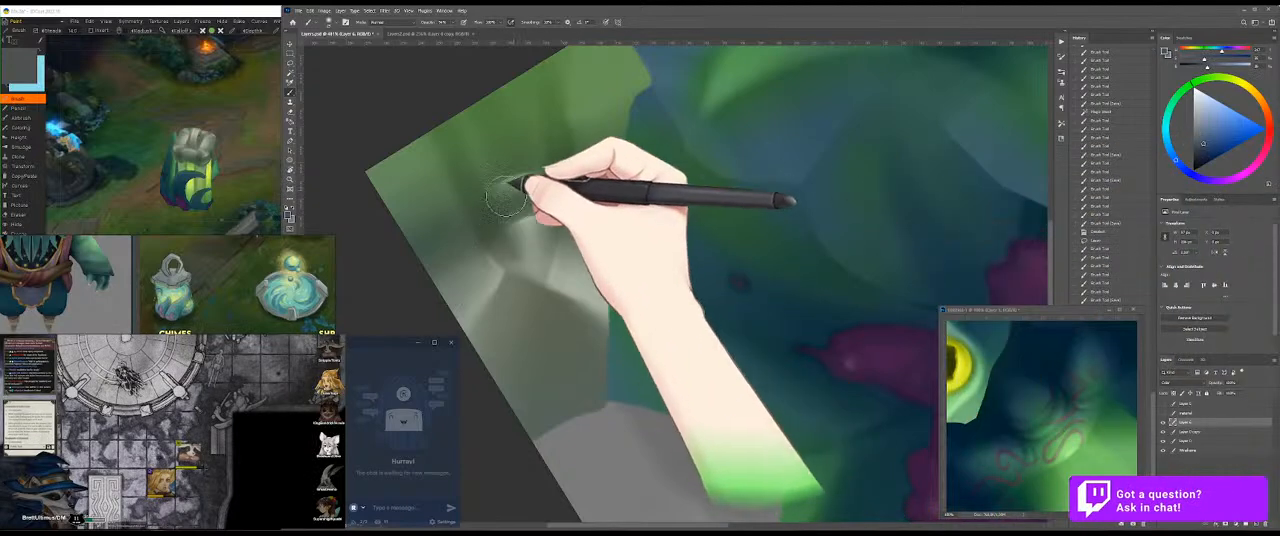
{"action": "left_click_drag", "start_coordinate": [495, 220], "coordinate": [494, 220]}
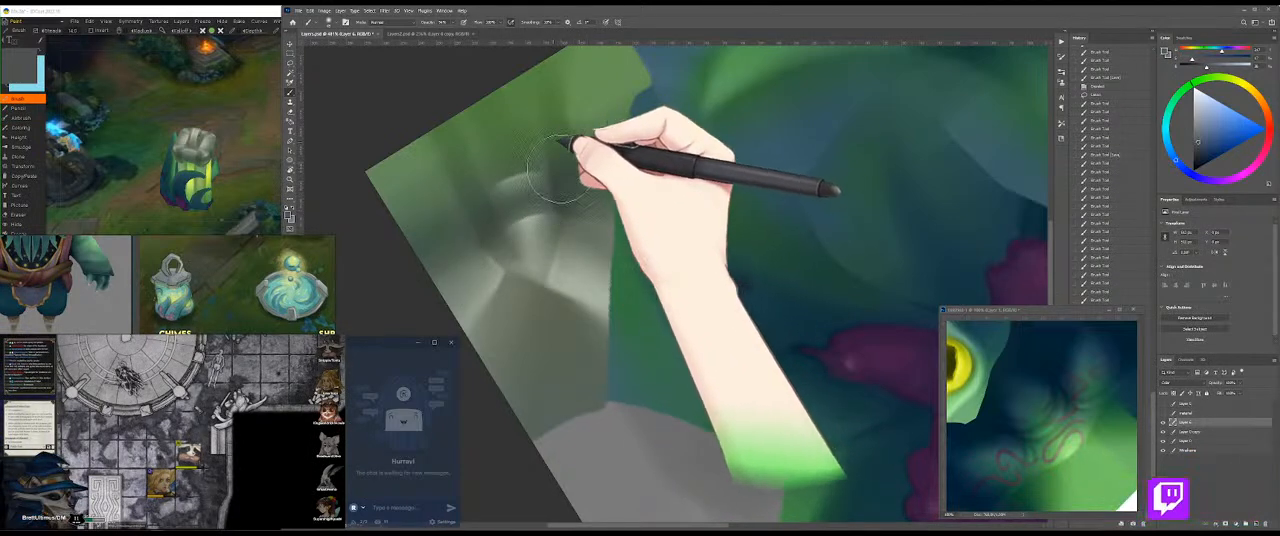
{"action": "key", "text": "ctrl+s"}
Step: Check the cool shading of the metal cap on the 3D model and return to the texture
{"action": "left_click", "coordinate": [241, 192]}
{"action": "left_click_drag", "start_coordinate": [282, 190], "coordinate": [266, 161]}
{"action": "left_click", "coordinate": [654, 160]}
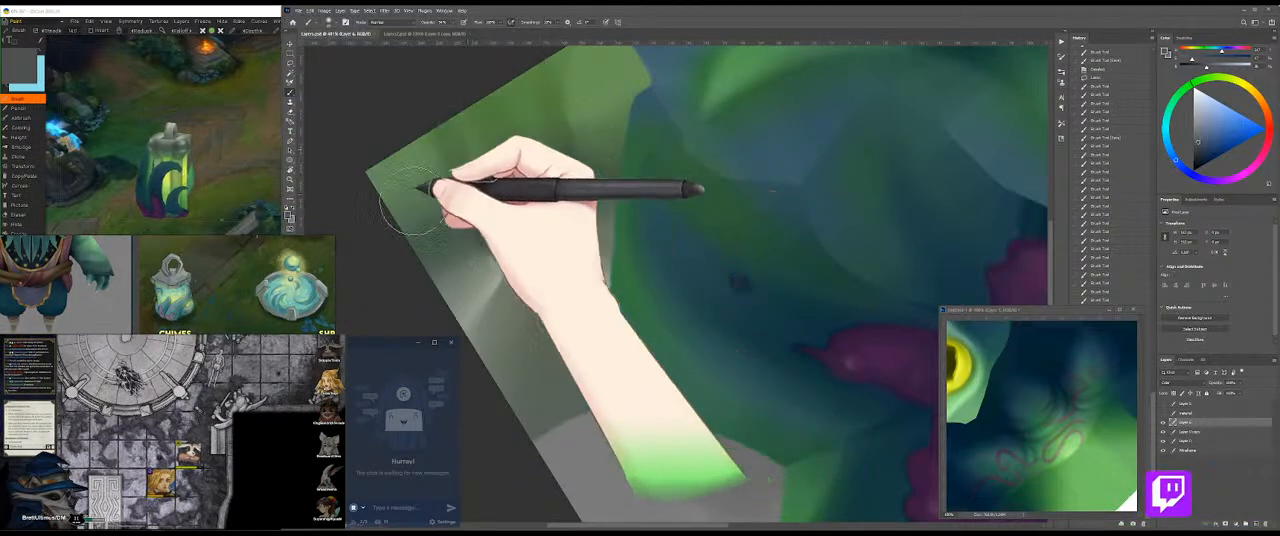
Step: Orbit and zoom the 3D model to check the tinted metal cap and the glowing glass from close up and far away
{"action": "mouse_move", "coordinate": [559, 135]}
{"action": "left_mouse_down"}
{"action": "mouse_move", "coordinate": [469, 177]}
{"action": "mouse_move", "coordinate": [546, 145]}
{"action": "mouse_move", "coordinate": [476, 144]}
{"action": "mouse_move", "coordinate": [541, 128]}
{"action": "mouse_move", "coordinate": [503, 140]}
{"action": "left_mouse_up"}
{"action": "left_click", "coordinate": [235, 141]}
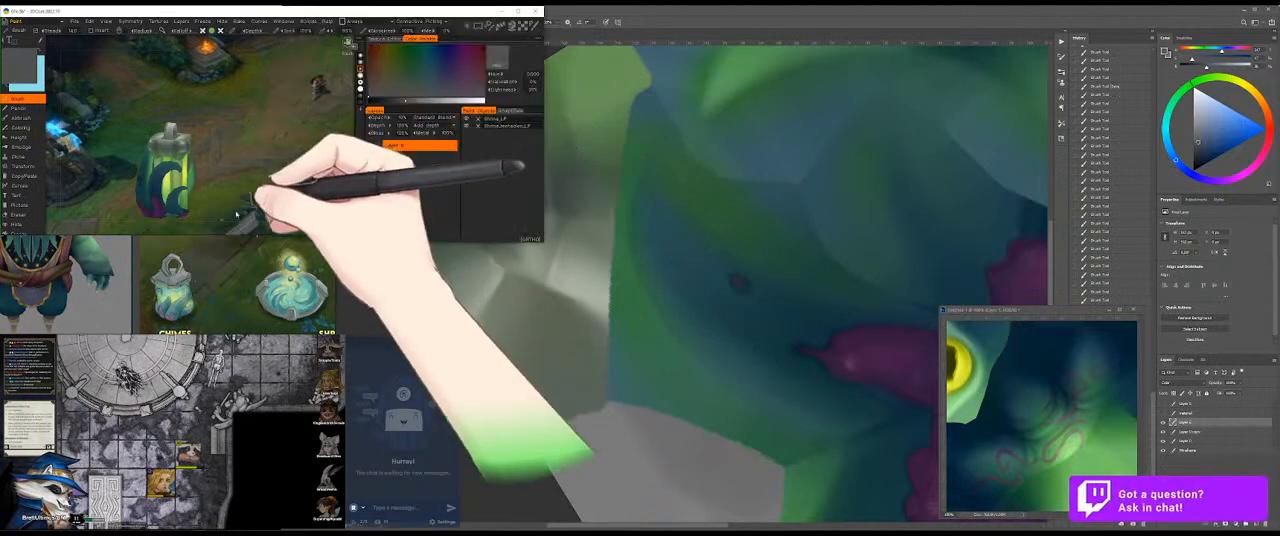
{"action": "left_click_drag", "start_coordinate": [247, 184], "coordinate": [278, 204]}
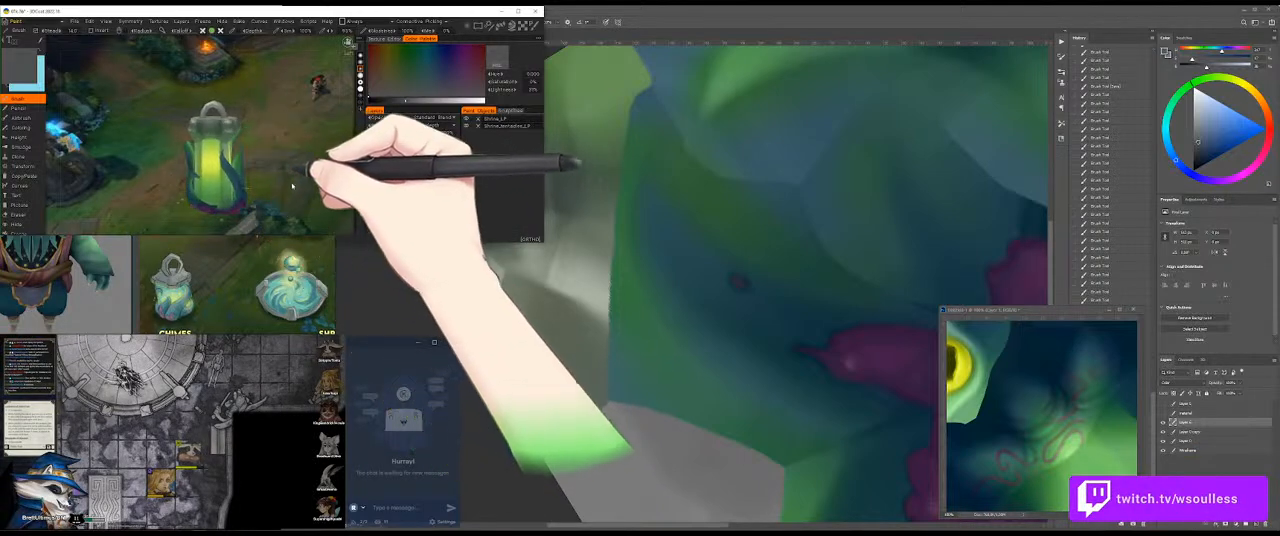
{"action": "left_click", "coordinate": [604, 214]}
{"action": "left_click_drag", "start_coordinate": [606, 224], "coordinate": [559, 238]}
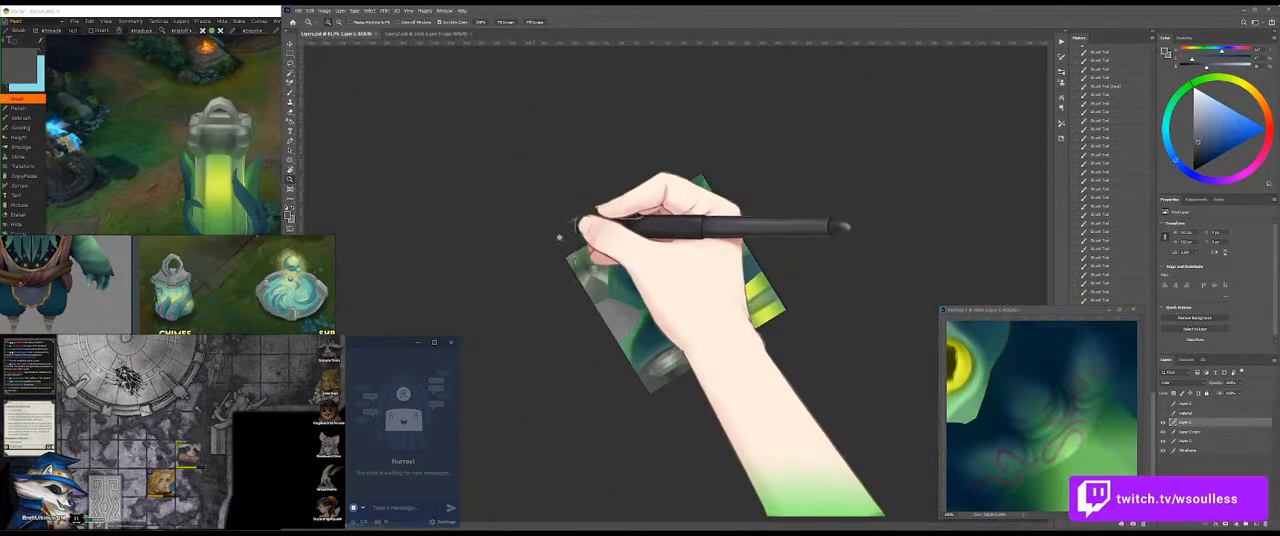
{"action": "left_click", "coordinate": [139, 240]}
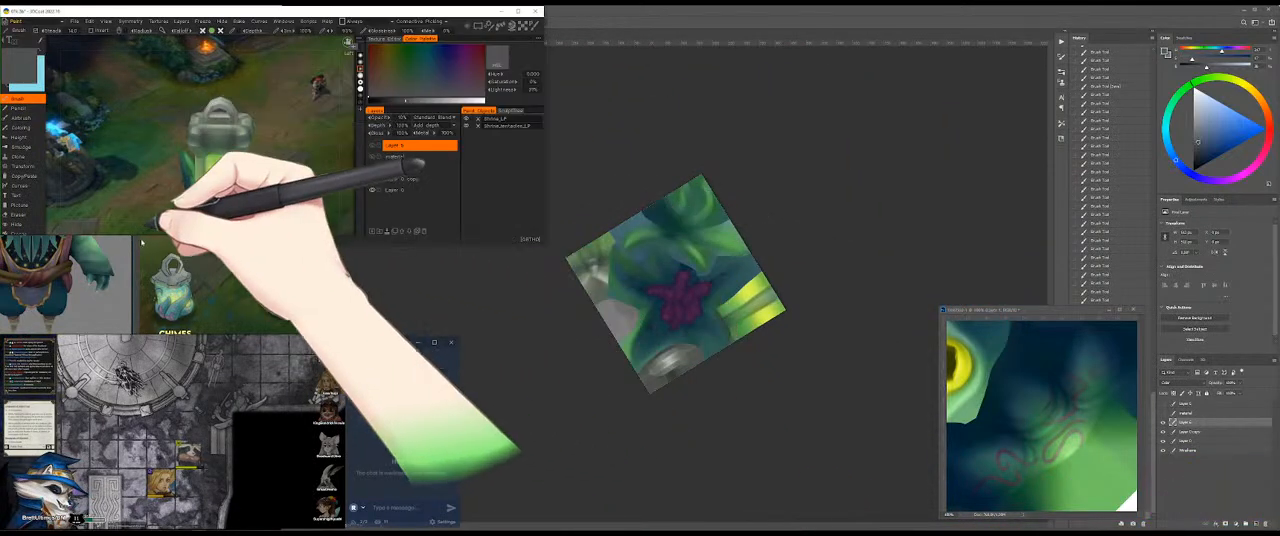
{"action": "left_click_drag", "start_coordinate": [128, 236], "coordinate": [160, 218]}
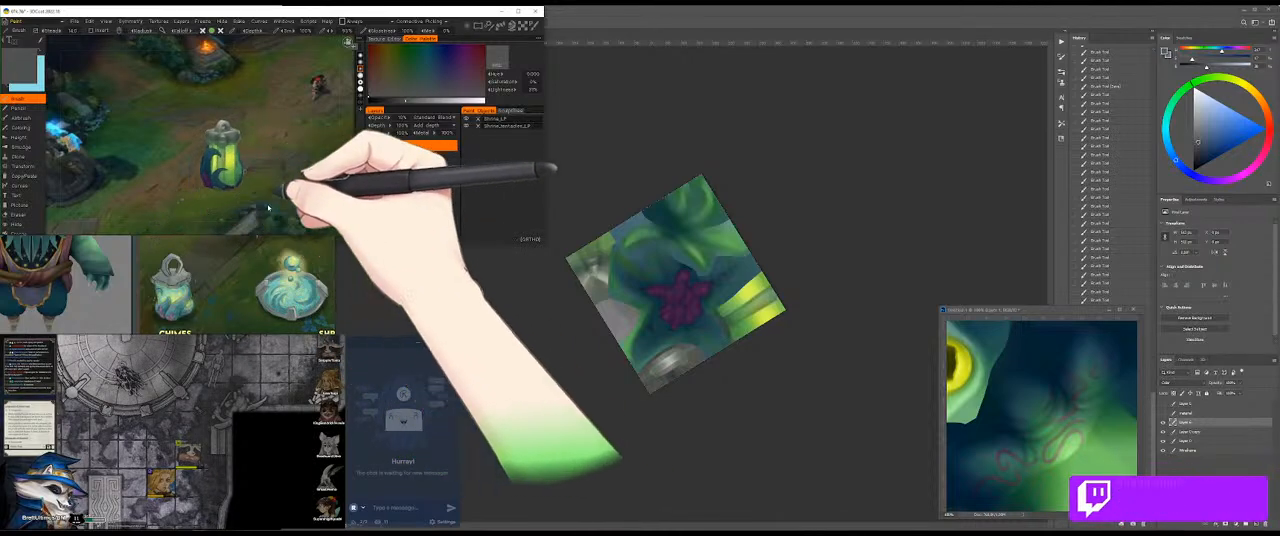
{"action": "left_click_drag", "start_coordinate": [268, 208], "coordinate": [160, 201]}
{"action": "left_click_drag", "start_coordinate": [263, 186], "coordinate": [283, 171]}
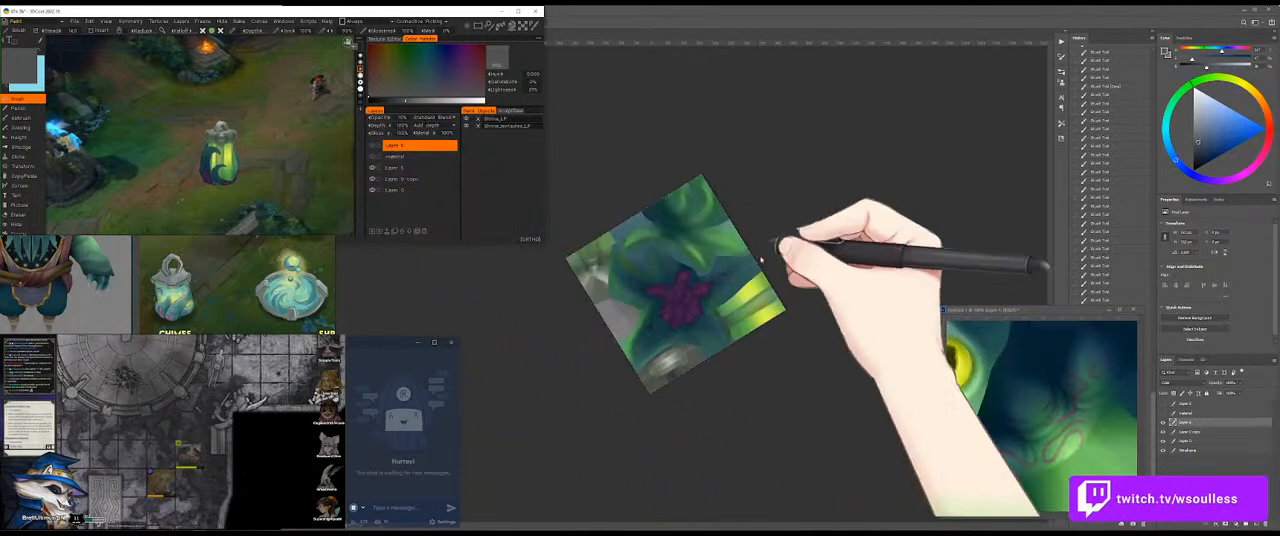
Step: Return to the texture, work on its greyscale copy layer and choose a brush preset for painting values
{"action": "left_click", "coordinate": [860, 268]}
{"action": "left_click_drag", "start_coordinate": [745, 281], "coordinate": [796, 313]}
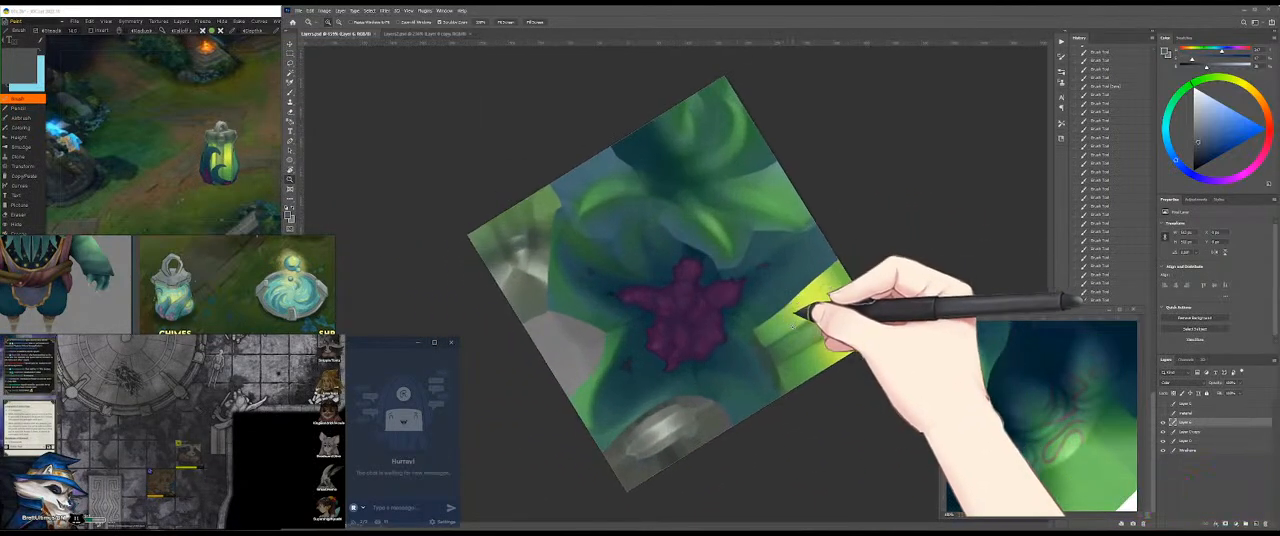
{"action": "left_click", "coordinate": [796, 332]}
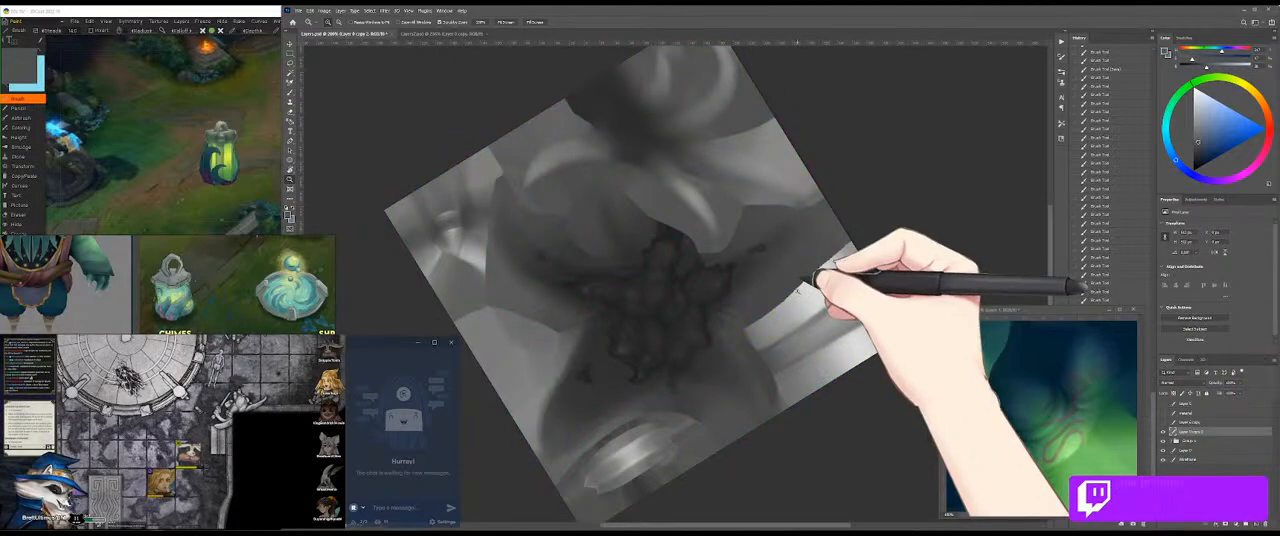
{"action": "key", "text": "r"}
{"action": "left_click_drag", "start_coordinate": [920, 217], "coordinate": [724, 138]}
{"action": "key", "text": "b"}
{"action": "right_click", "coordinate": [760, 180]}
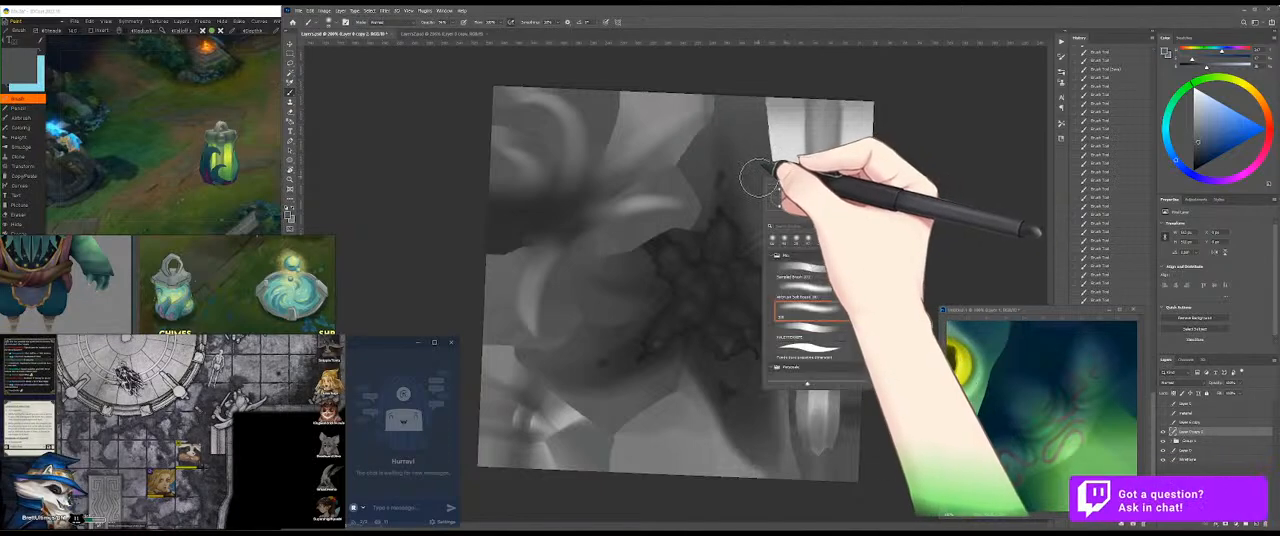
{"action": "left_click", "coordinate": [821, 240]}
{"action": "left_click", "coordinate": [940, 140]}
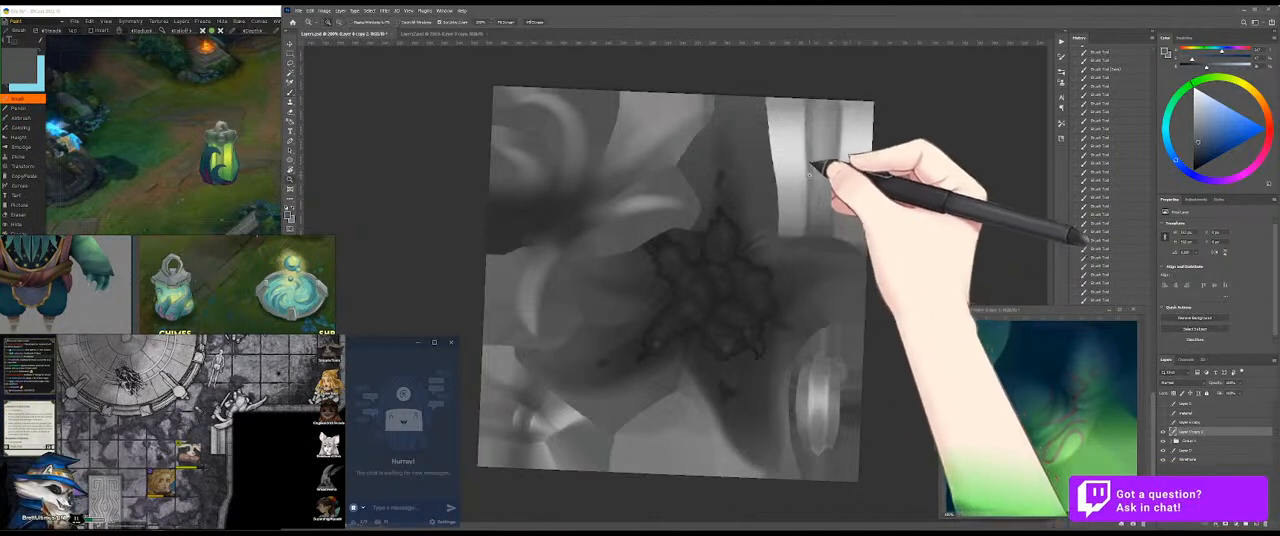
Step: Brush sampled grey tones over the oval metal piece, around its bright central highlight, on the greyscale layer
{"action": "left_click_drag", "start_coordinate": [810, 175], "coordinate": [847, 174]}
{"action": "left_click_drag", "start_coordinate": [828, 255], "coordinate": [800, 130]}
{"action": "key", "text": "r"}
{"action": "left_click_drag", "start_coordinate": [868, 242], "coordinate": [783, 235]}
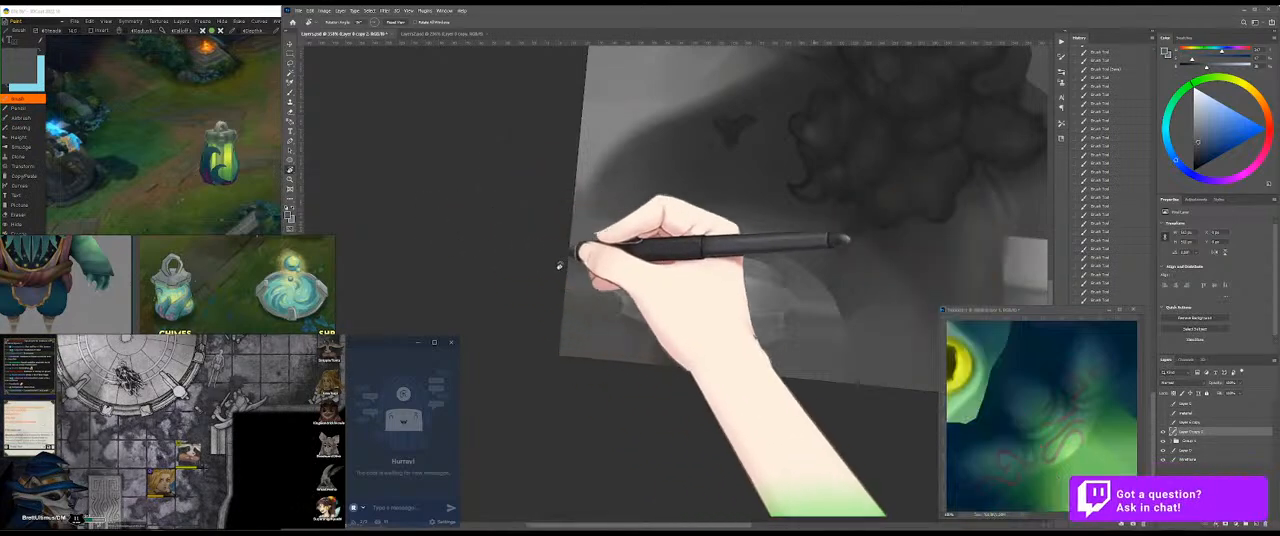
{"action": "key", "text": "r"}
{"action": "mouse_move", "coordinate": [737, 265]}
{"action": "left_mouse_down"}
{"action": "mouse_move", "coordinate": [749, 299]}
{"action": "mouse_move", "coordinate": [737, 308]}
{"action": "mouse_move", "coordinate": [750, 288]}
{"action": "mouse_move", "coordinate": [772, 288]}
{"action": "left_mouse_up"}
{"action": "key", "text": "ctrl+space"}
{"action": "key", "text": "b"}
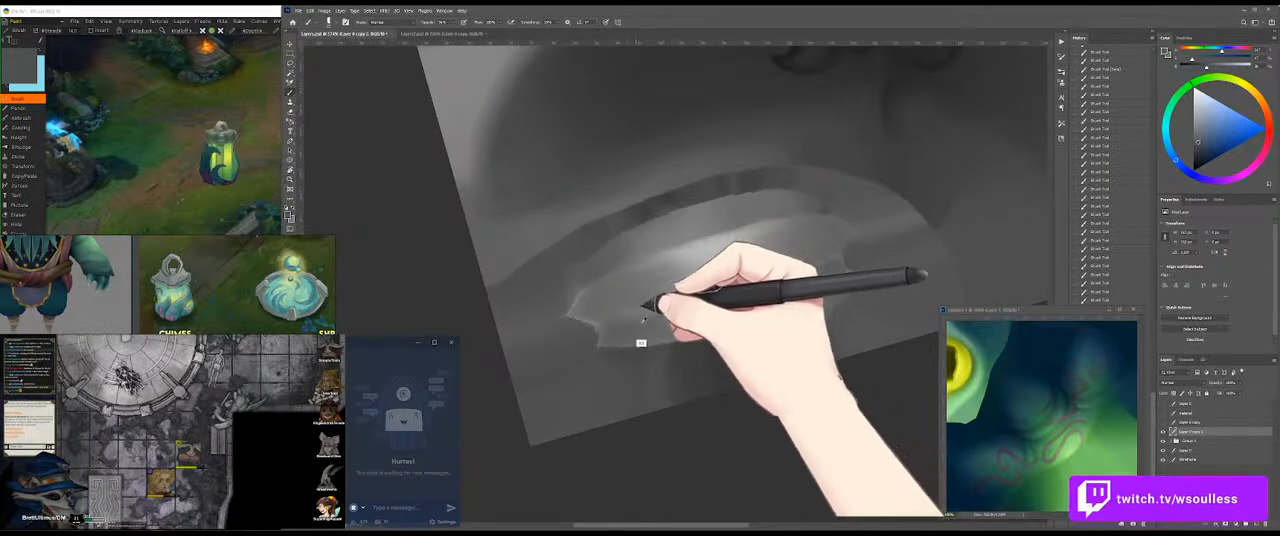
{"action": "left_click", "coordinate": [720, 351], "text": "alt"}
{"action": "key", "text": "ctrl+space"}
{"action": "left_click_drag", "start_coordinate": [625, 303], "coordinate": [720, 262]}
{"action": "left_click", "coordinate": [620, 290], "text": "alt"}
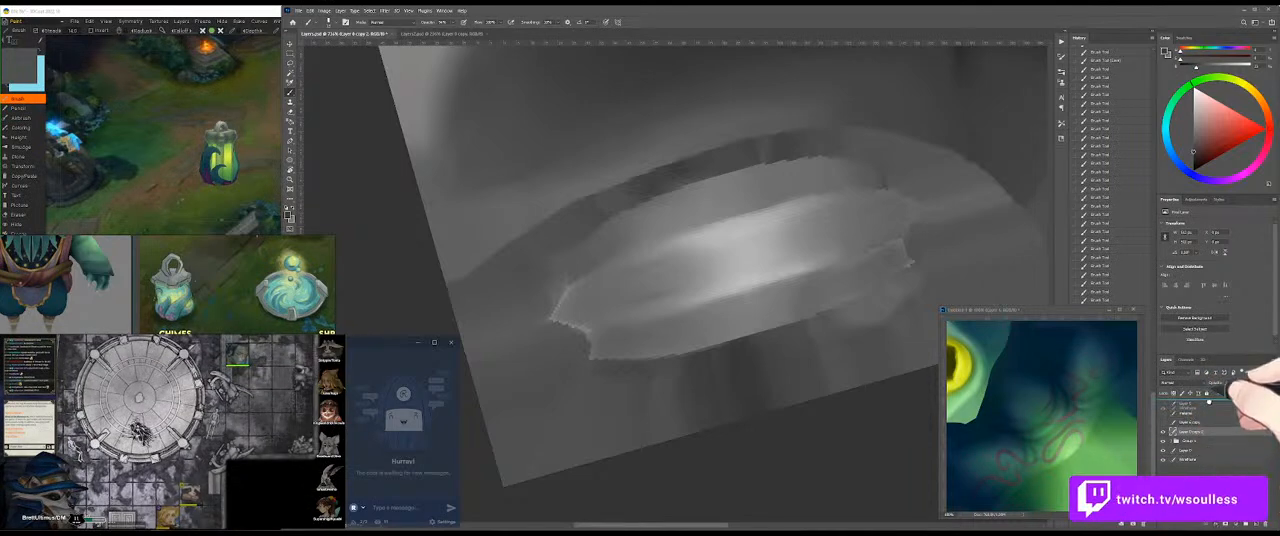
Step: Move the wireframe layer to the top of the layer stack, set its opacity to 10% and return to the greyscale layer
{"action": "left_click_drag", "start_coordinate": [1209, 402], "coordinate": [1205, 402]}
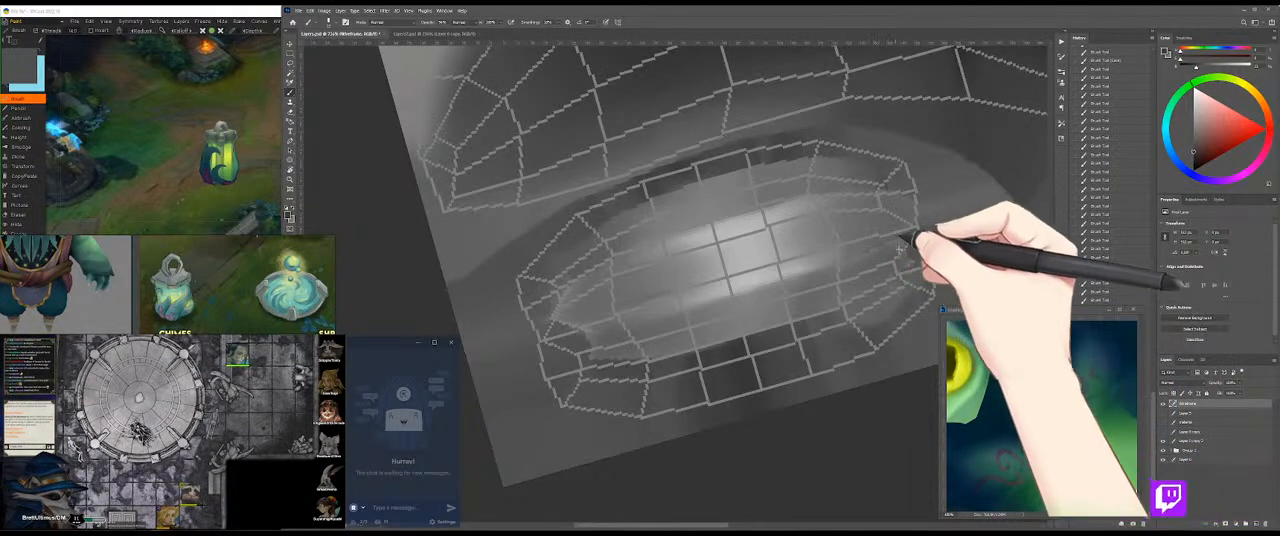
{"action": "key", "text": "m"}
{"action": "key", "text": "1"}
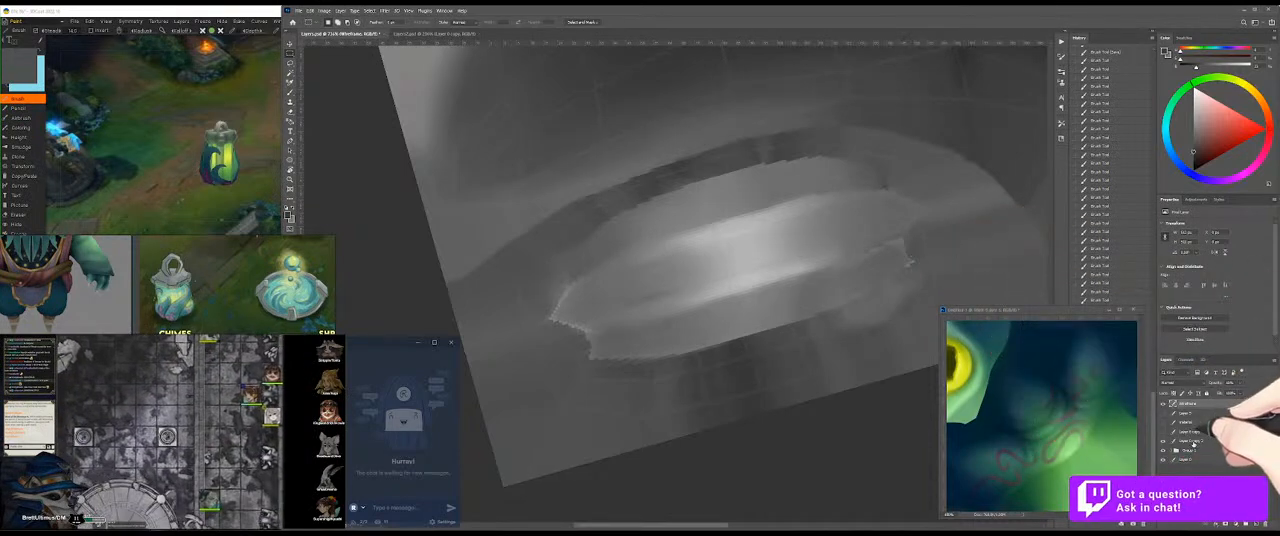
{"action": "left_click", "coordinate": [1163, 442]}
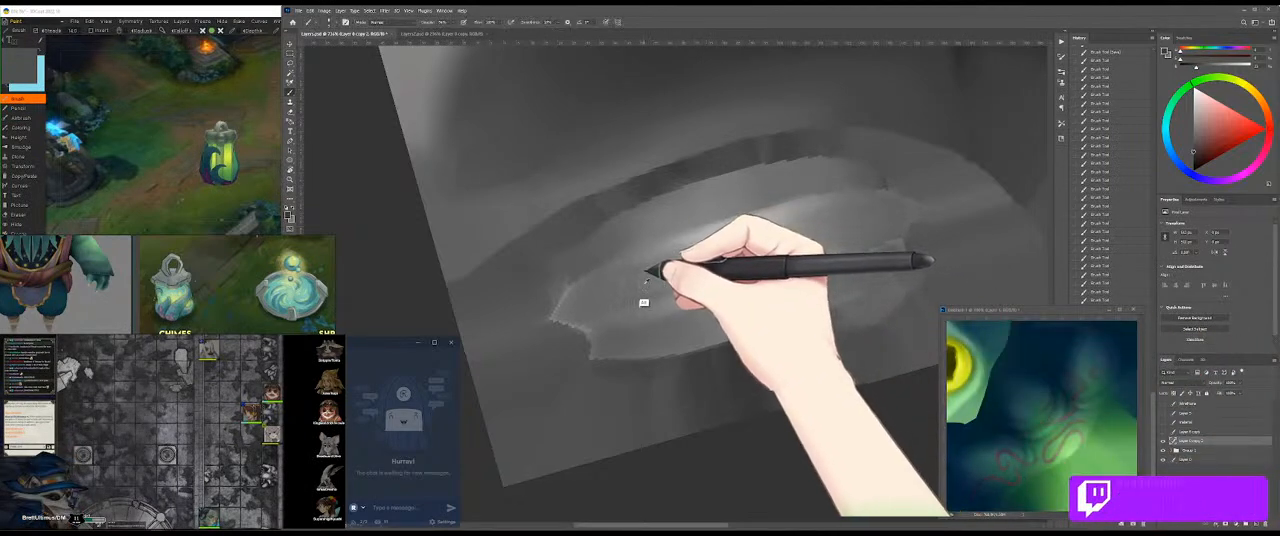
Step: Change the brush preset and paint soft grey strokes around the jagged left end of the oval metal piece
{"action": "left_click_drag", "start_coordinate": [587, 315], "coordinate": [683, 291]}
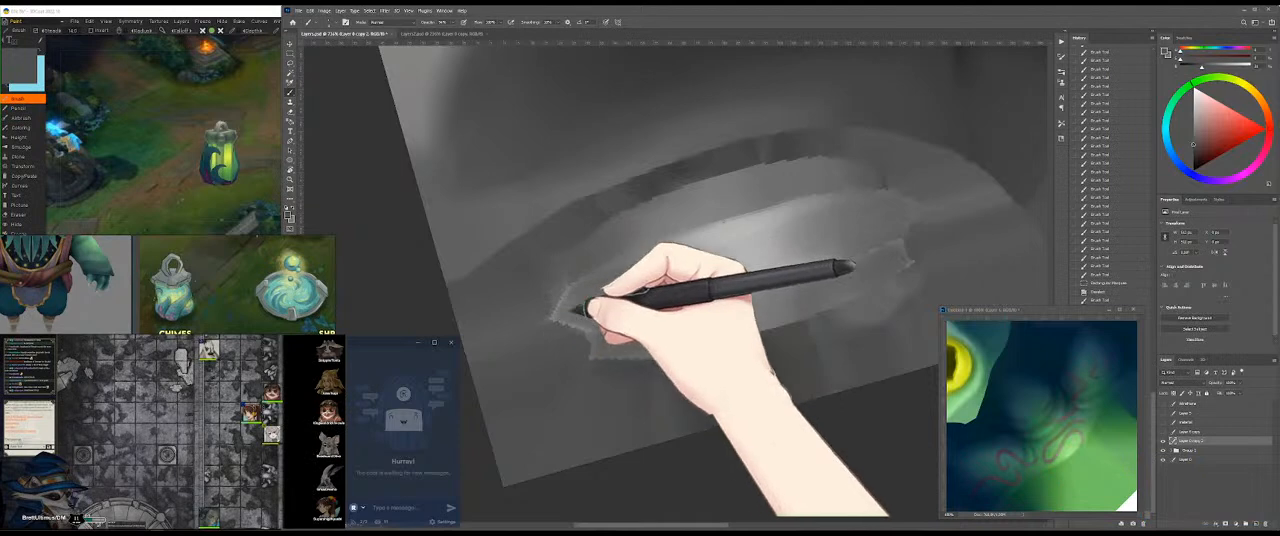
{"action": "left_click_drag", "start_coordinate": [570, 289], "coordinate": [562, 309]}
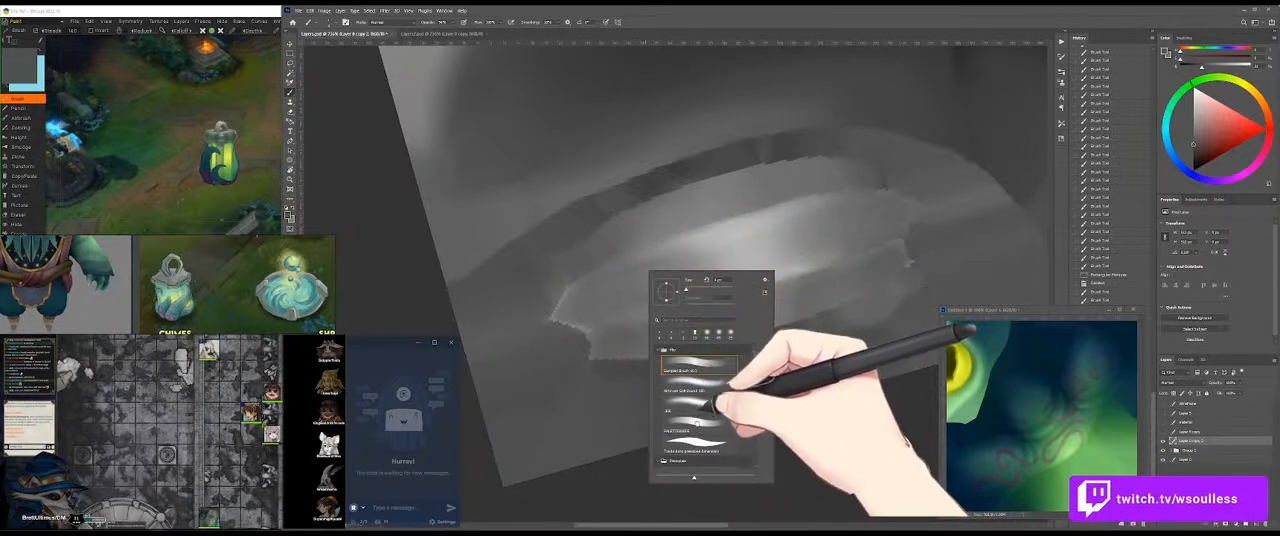
{"action": "left_click", "coordinate": [581, 263], "text": "alt"}
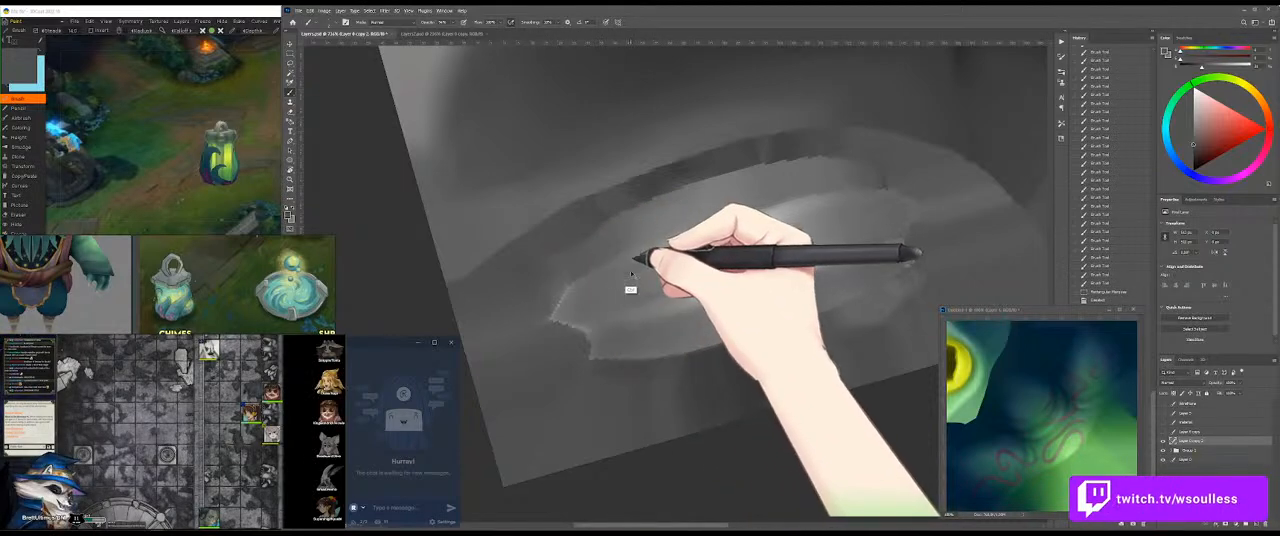
{"action": "left_click_drag", "start_coordinate": [556, 294], "coordinate": [573, 289]}
{"action": "mouse_move", "coordinate": [649, 262]}
{"action": "left_mouse_down"}
{"action": "mouse_move", "coordinate": [543, 307]}
{"action": "mouse_move", "coordinate": [712, 283]}
{"action": "left_mouse_up"}
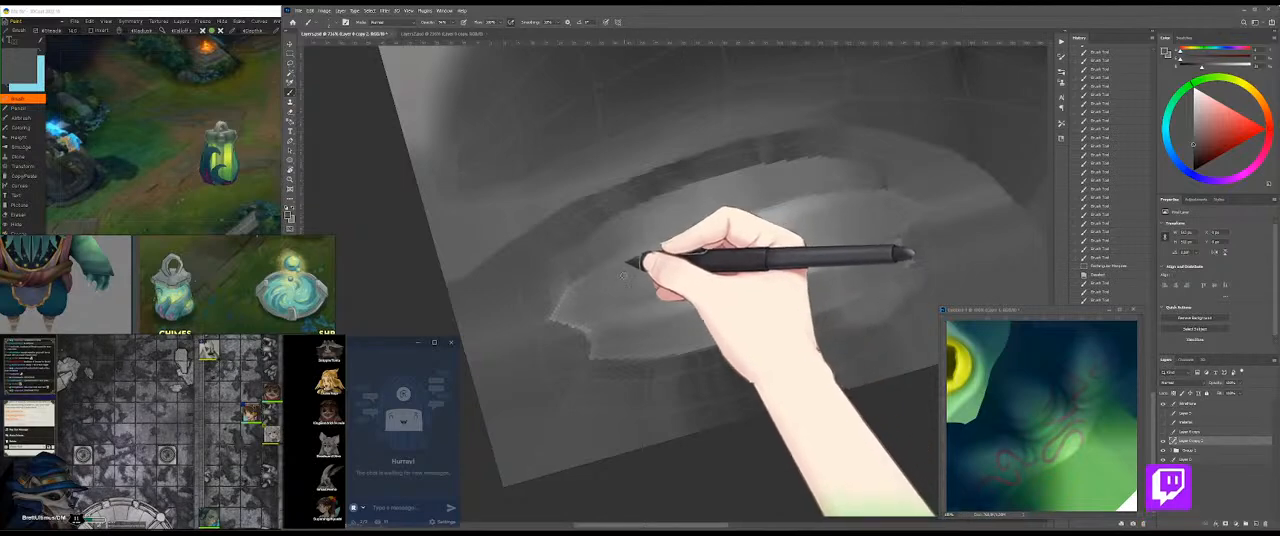
Step: Shade the left half of the oval metal piece with grey strokes towards the highlight, then hide the wireframe layer
{"action": "left_click_drag", "start_coordinate": [618, 273], "coordinate": [664, 271]}
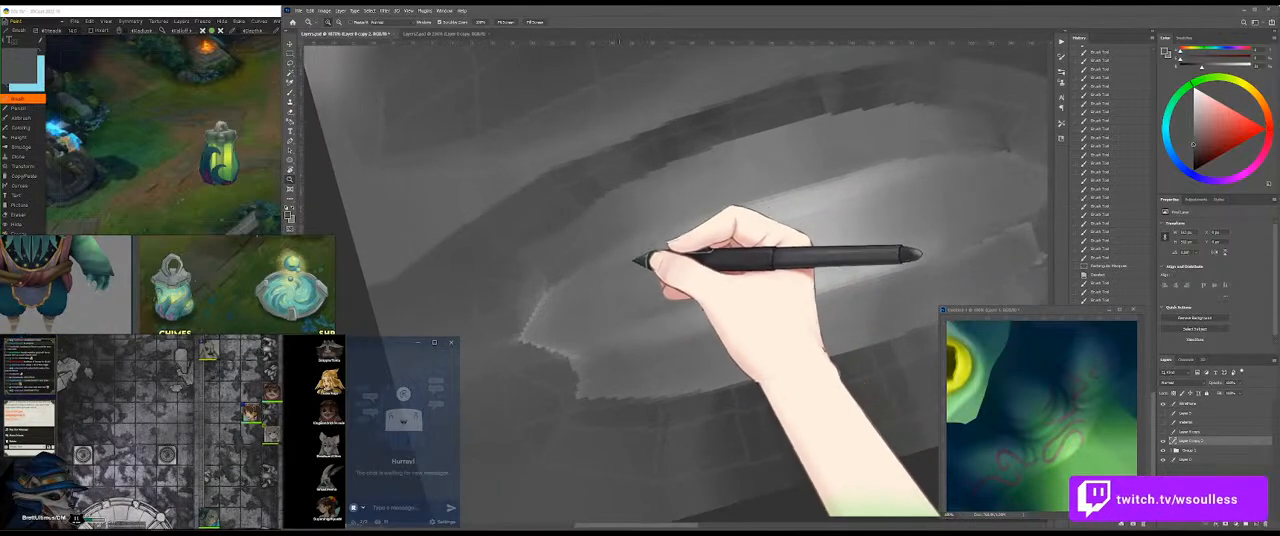
{"action": "left_click_drag", "start_coordinate": [543, 306], "coordinate": [608, 267]}
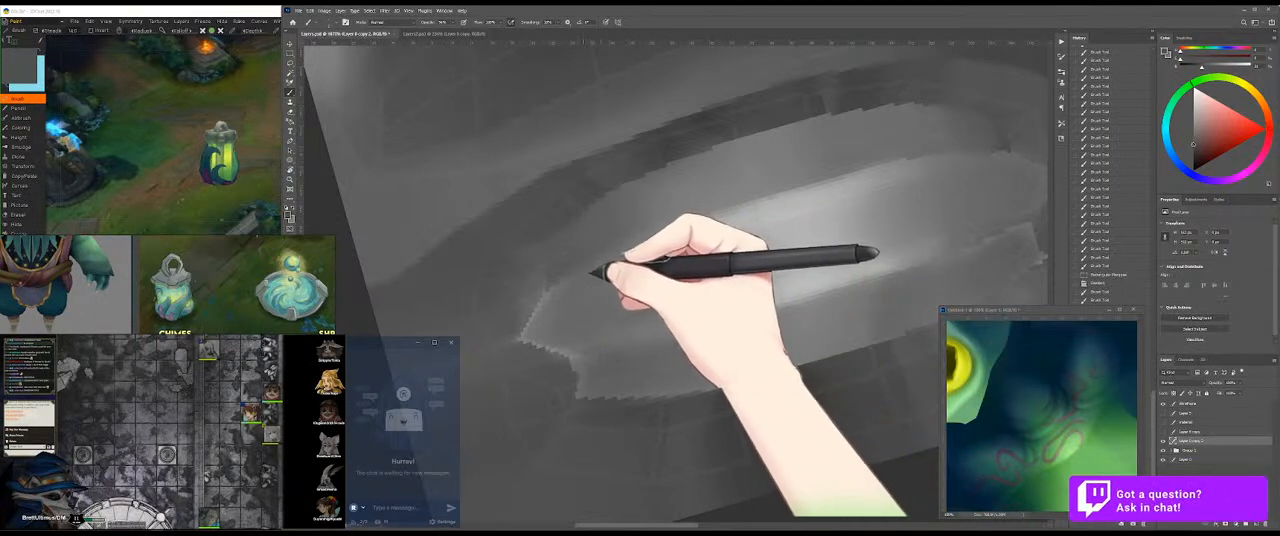
{"action": "left_click_drag", "start_coordinate": [571, 281], "coordinate": [670, 244]}
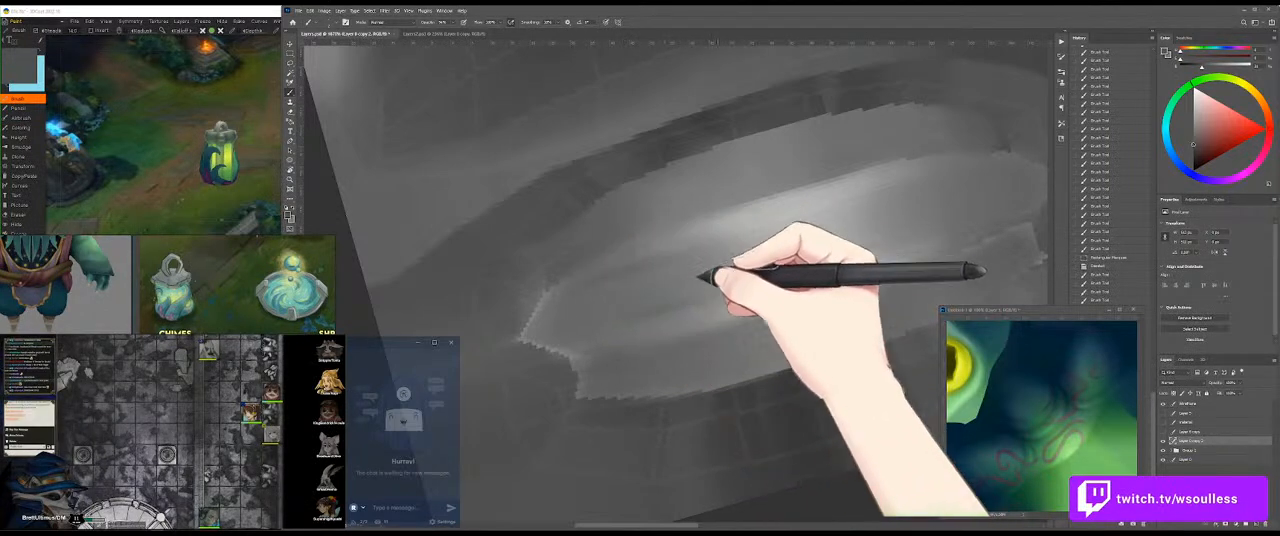
{"action": "left_click_drag", "start_coordinate": [635, 303], "coordinate": [594, 320]}
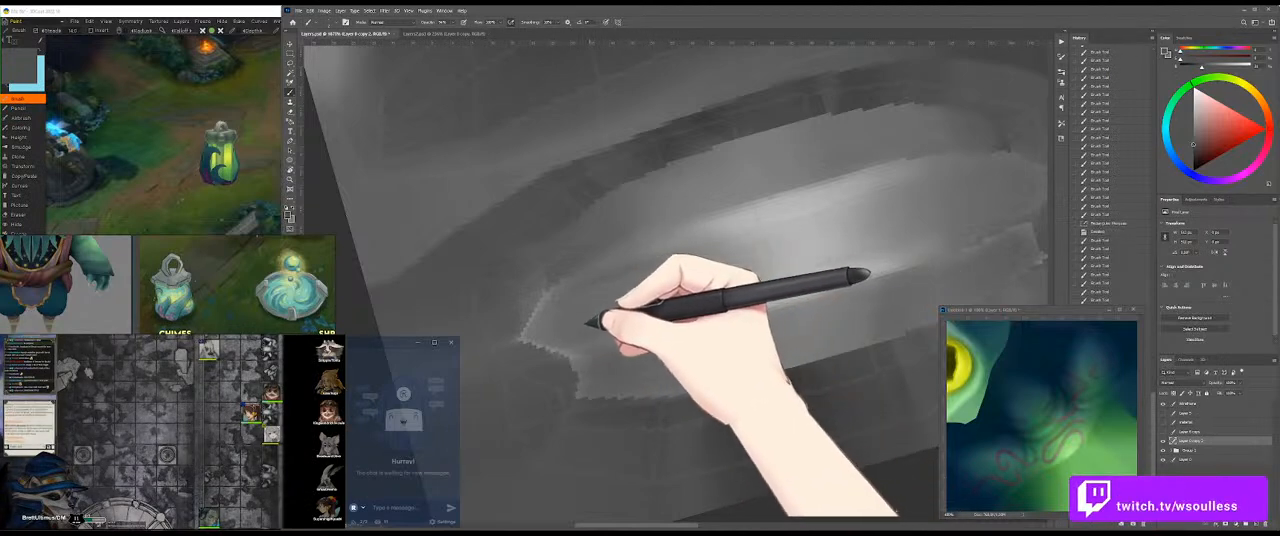
{"action": "left_click_drag", "start_coordinate": [662, 298], "coordinate": [812, 280]}
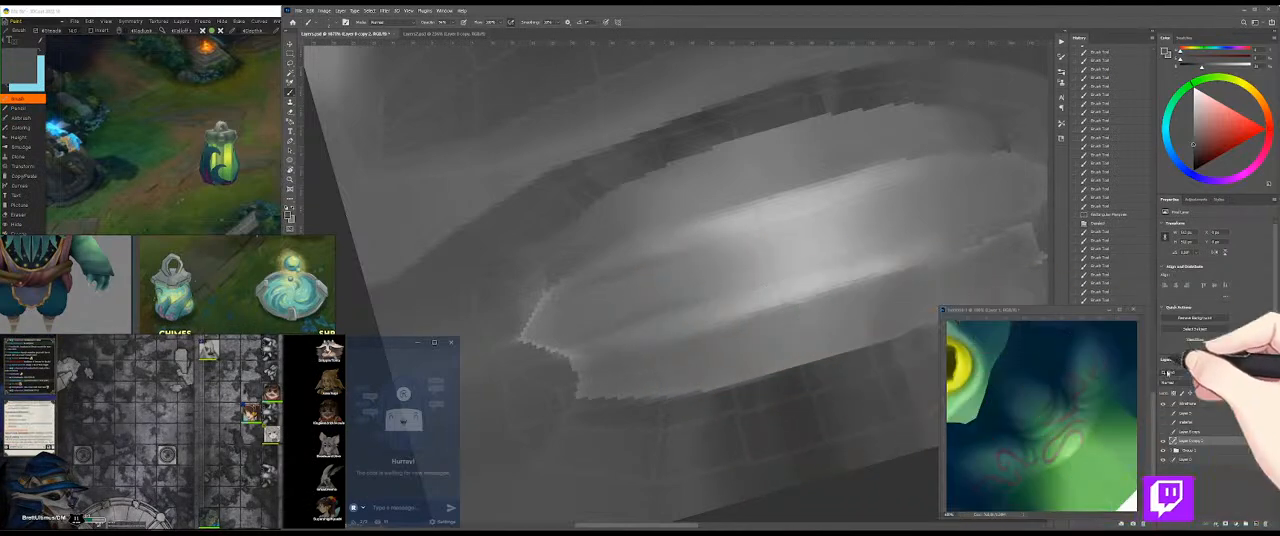
{"action": "left_click", "coordinate": [1163, 406]}
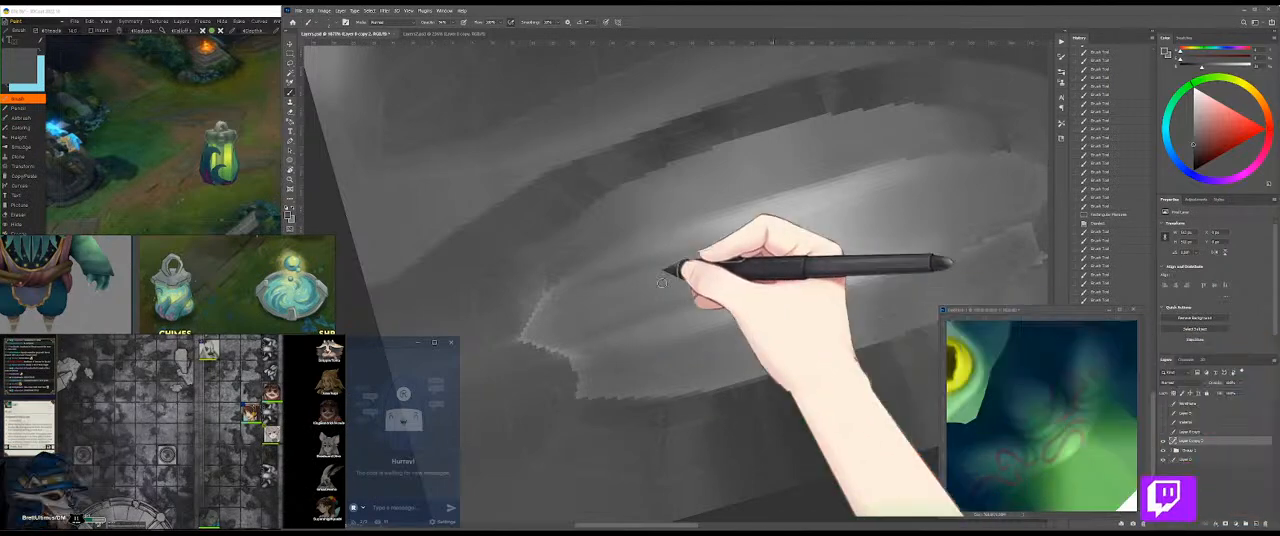
Step: Resize the brush, blend the grey tones at the oval's left end with the Mixer Brush and save the texture
{"action": "left_click_drag", "start_coordinate": [604, 290], "coordinate": [474, 284]}
{"action": "left_click", "coordinate": [599, 275], "text": "alt"}
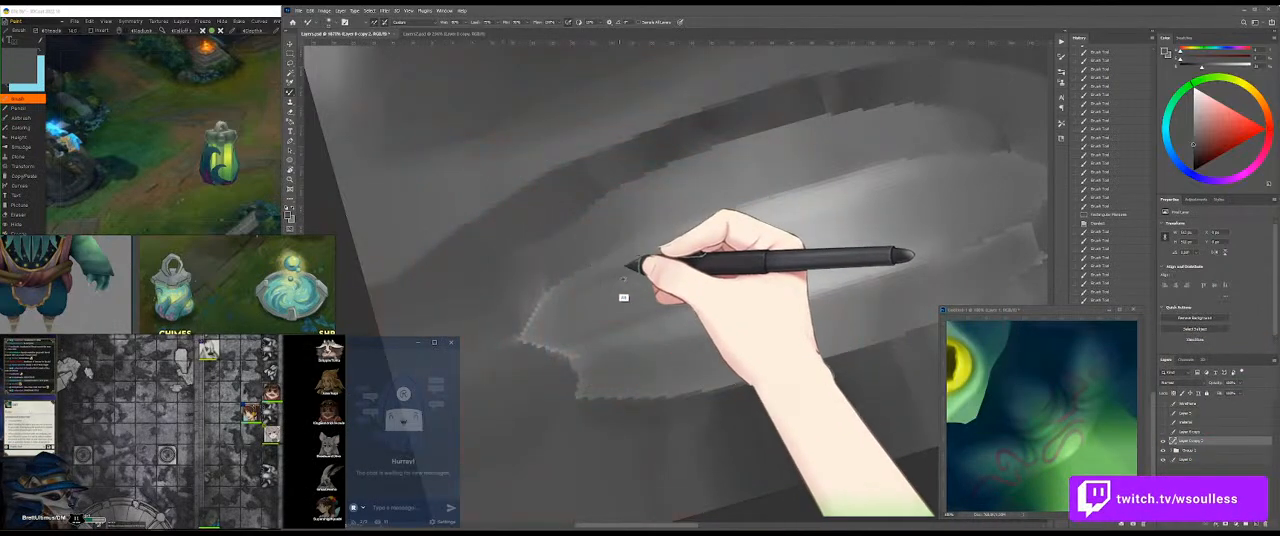
{"action": "left_click_drag", "start_coordinate": [628, 278], "coordinate": [571, 291]}
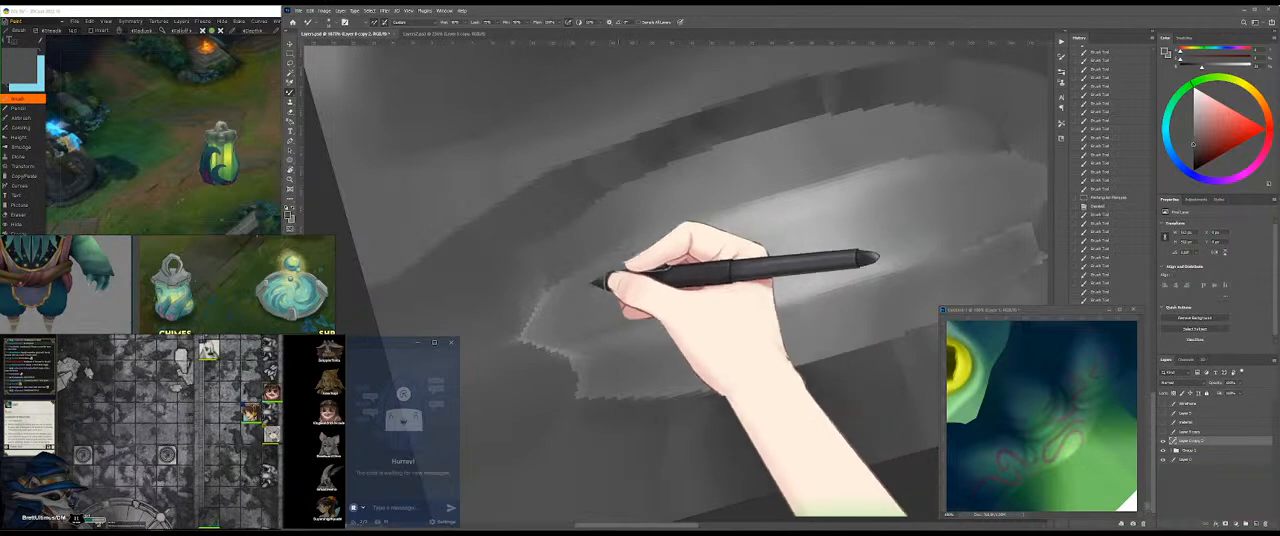
{"action": "left_click_drag", "start_coordinate": [628, 261], "coordinate": [608, 272]}
{"action": "key", "text": "shift+b"}
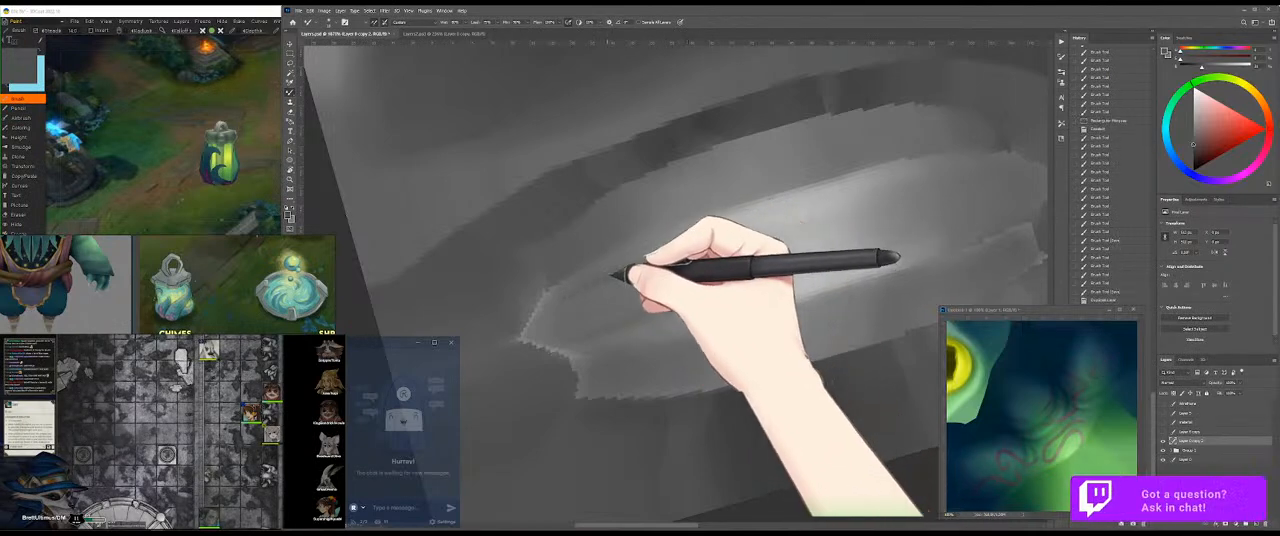
{"action": "key", "text": "ctrl+s"}
Step: Examine the greyscale metal cap on the 3D model from above and up close, comparing it with the oval in the texture
{"action": "left_click", "coordinate": [190, 213]}
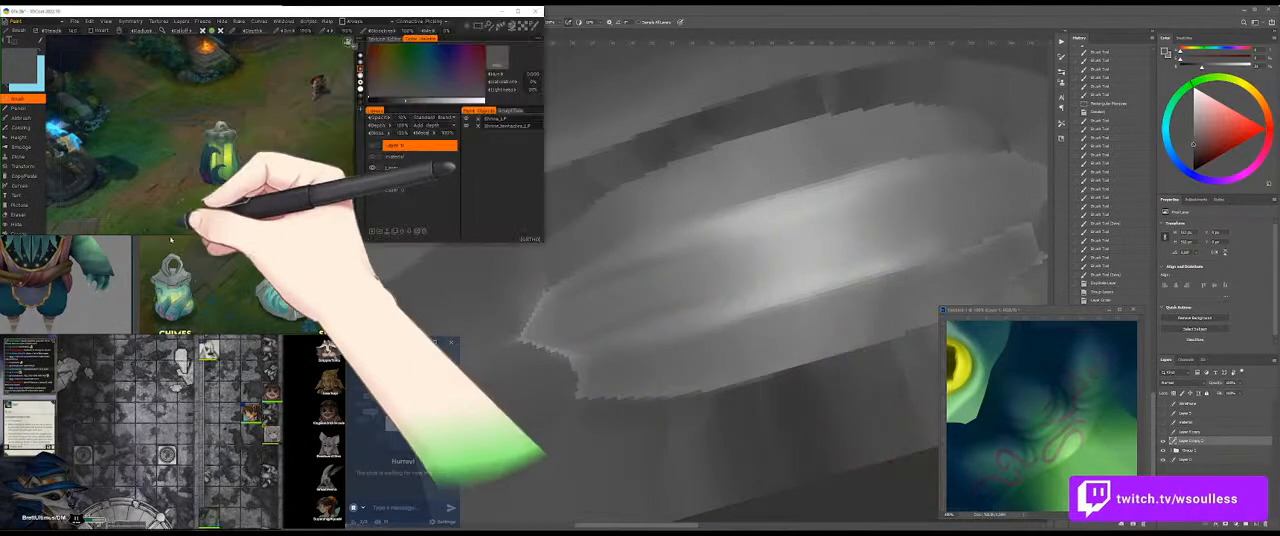
{"action": "left_click", "coordinate": [660, 401]}
{"action": "left_click_drag", "start_coordinate": [749, 217], "coordinate": [666, 266]}
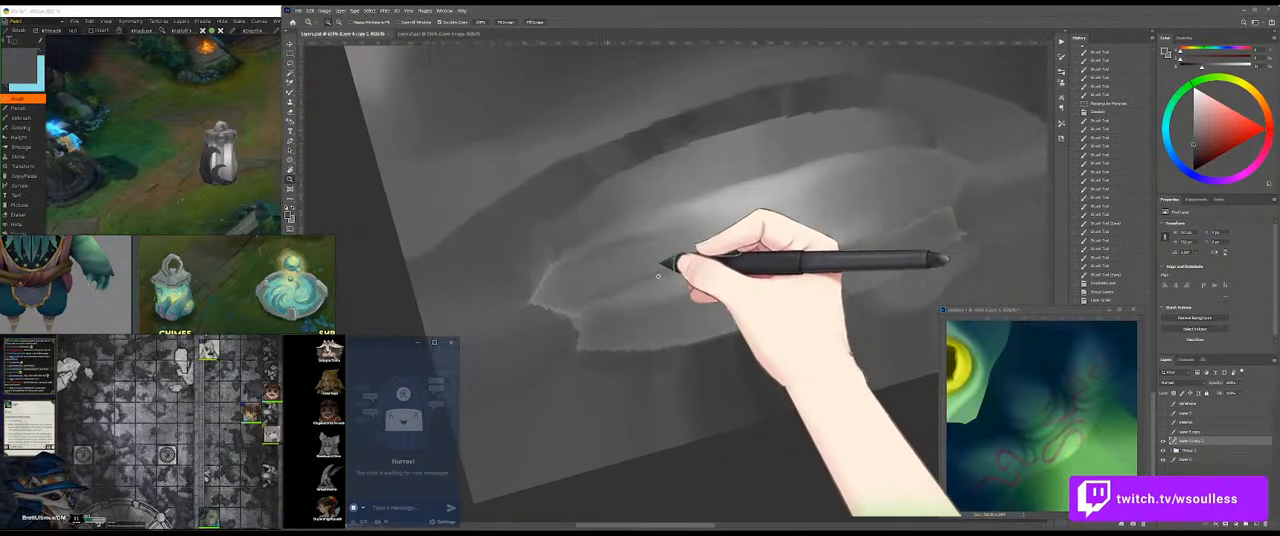
{"action": "left_click", "coordinate": [180, 150]}
{"action": "left_click_drag", "start_coordinate": [194, 165], "coordinate": [253, 181]}
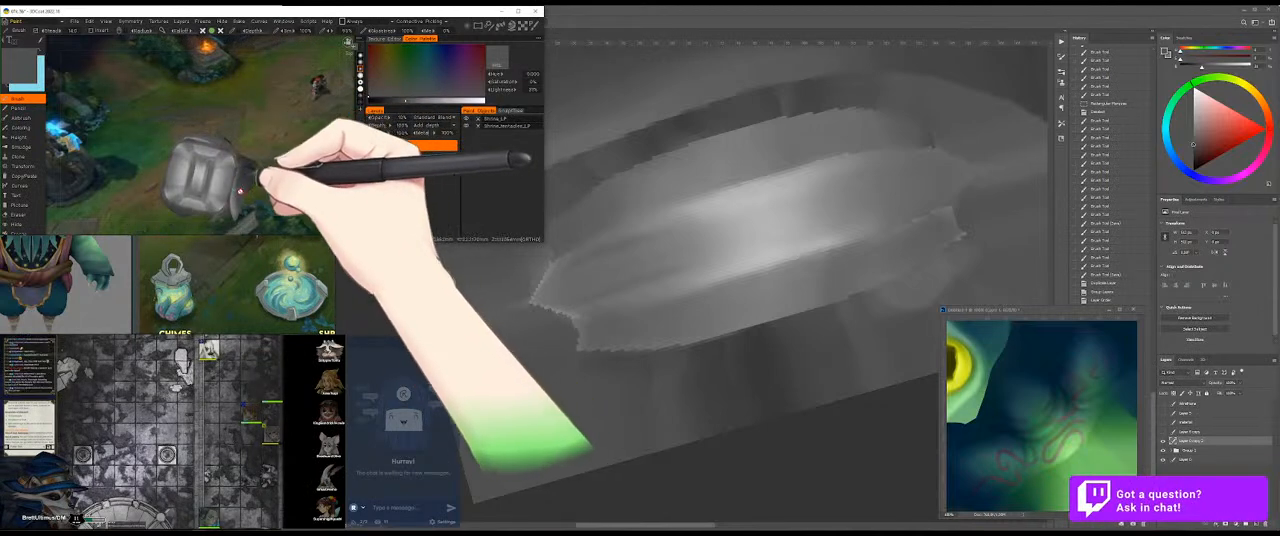
{"action": "left_click", "coordinate": [796, 366]}
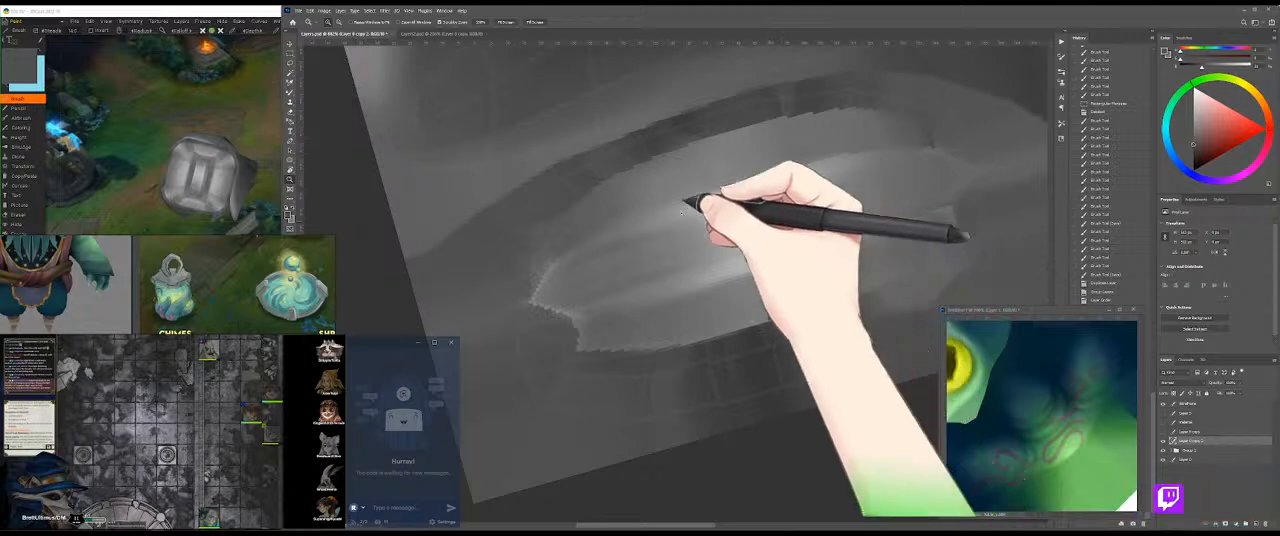
{"action": "left_click", "coordinate": [170, 150]}
{"action": "left_click_drag", "start_coordinate": [167, 154], "coordinate": [238, 161]}
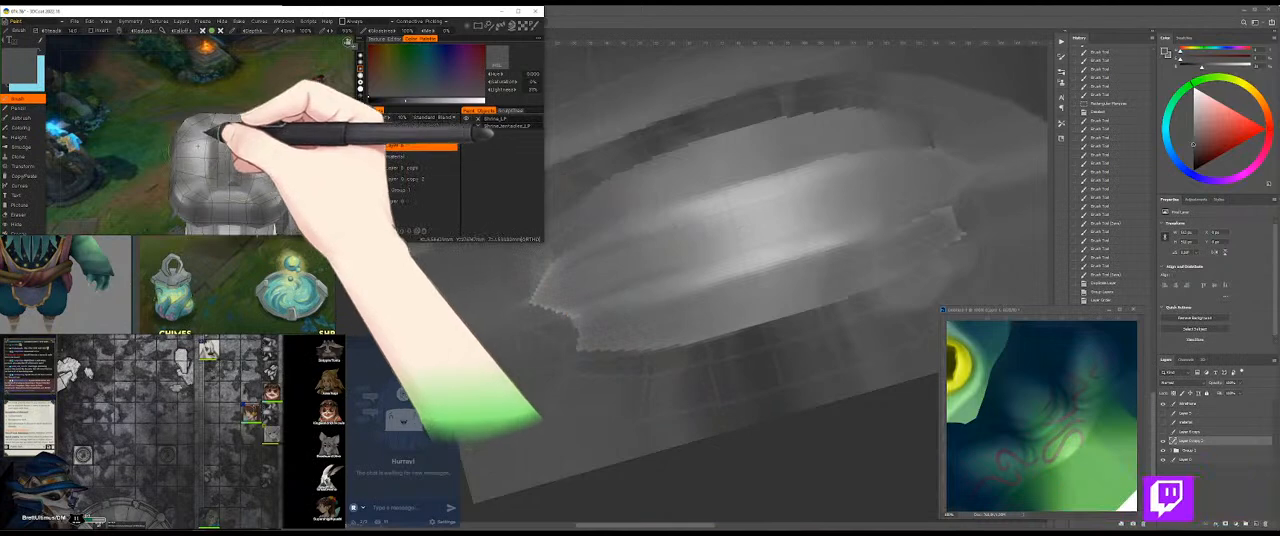
{"action": "left_click", "coordinate": [700, 220]}
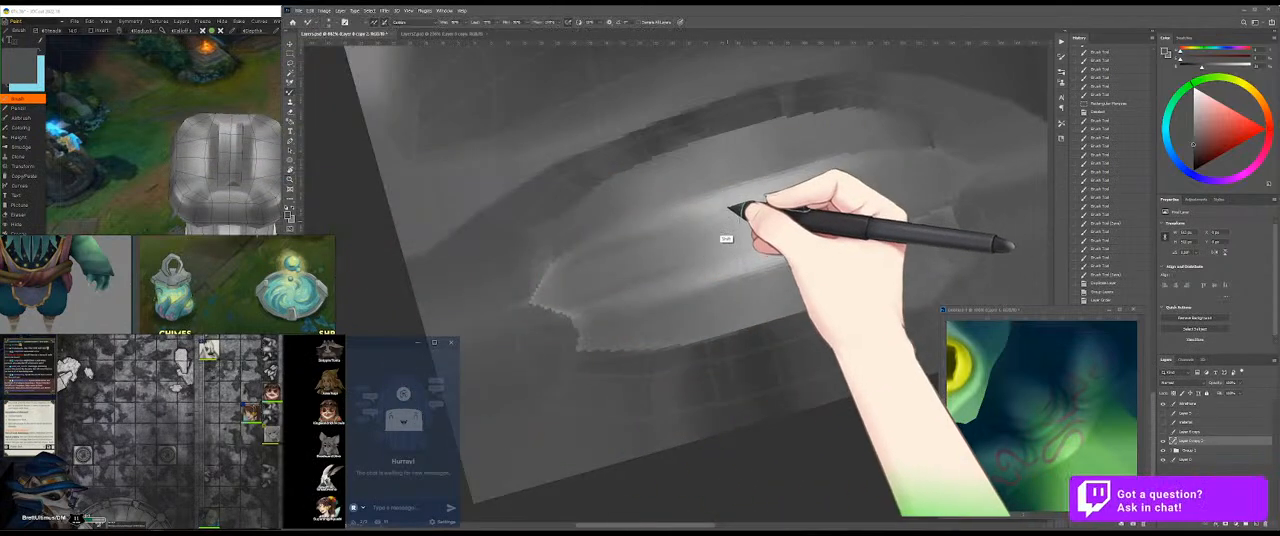
Step: Paint grey strokes over the oval metal piece's upper-left edge, from the jagged left end towards the central highlight
{"action": "key", "text": "shift+b"}
{"action": "left_click", "coordinate": [509, 240], "text": "alt"}
{"action": "left_click_drag", "start_coordinate": [548, 243], "coordinate": [571, 240]}
{"action": "left_click", "coordinate": [572, 237], "text": "alt"}
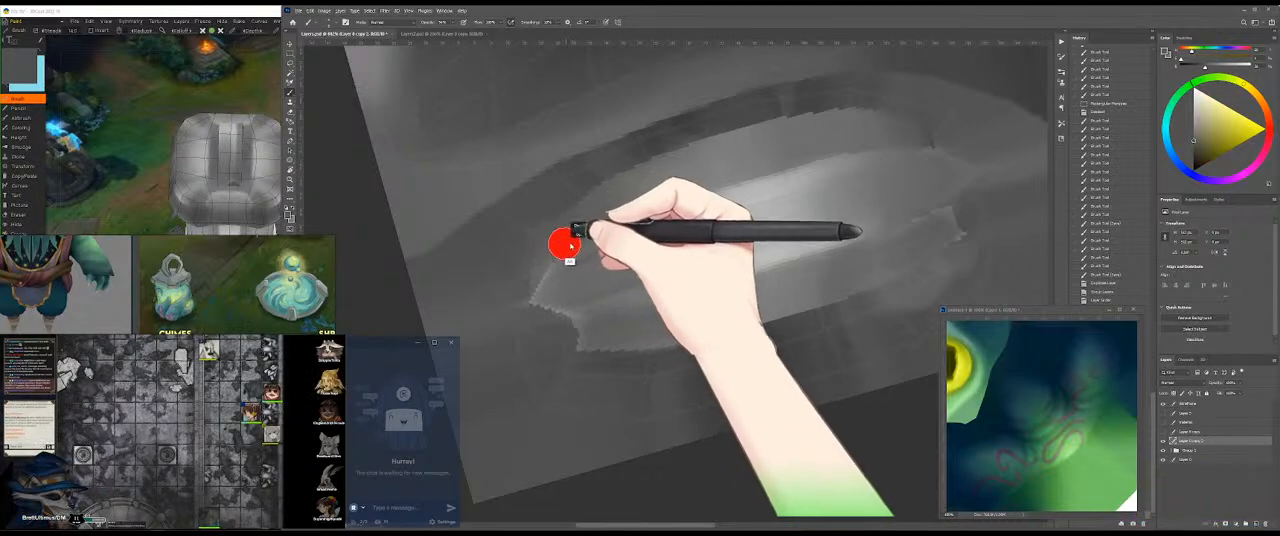
{"action": "left_click_drag", "start_coordinate": [522, 286], "coordinate": [625, 228]}
{"action": "left_click", "coordinate": [555, 265], "text": "alt"}
{"action": "mouse_move", "coordinate": [560, 260]}
{"action": "left_mouse_down"}
{"action": "mouse_move", "coordinate": [685, 197]}
{"action": "mouse_move", "coordinate": [543, 268]}
{"action": "mouse_move", "coordinate": [762, 192]}
{"action": "left_mouse_up"}
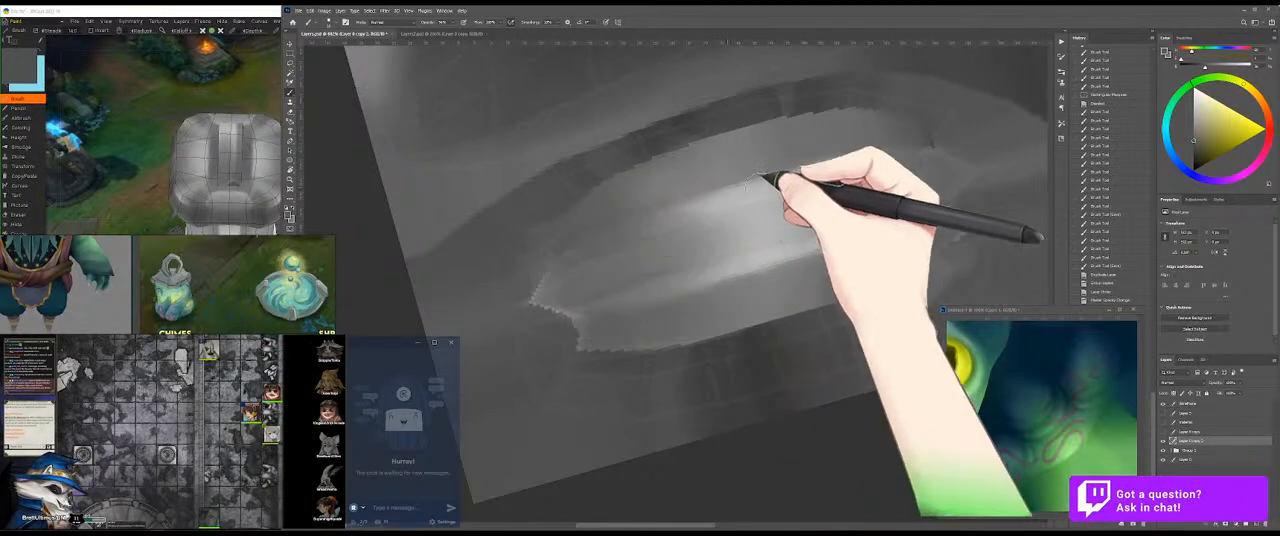
Step: Even out the grey above the central highlight and cover the oval's upper-right edge with sampled tones
{"action": "left_click", "coordinate": [661, 208], "text": "alt"}
{"action": "mouse_move", "coordinate": [682, 200]}
{"action": "left_mouse_down", "text": "alt"}
{"action": "mouse_move", "coordinate": [780, 180]}
{"action": "mouse_move", "coordinate": [637, 207]}
{"action": "mouse_move", "coordinate": [773, 178]}
{"action": "mouse_move", "coordinate": [671, 203]}
{"action": "mouse_move", "coordinate": [693, 199]}
{"action": "mouse_move", "coordinate": [668, 222]}
{"action": "left_mouse_up", "text": "alt"}
{"action": "left_click", "coordinate": [780, 180], "text": "alt"}
{"action": "left_click", "coordinate": [728, 183], "text": "alt"}
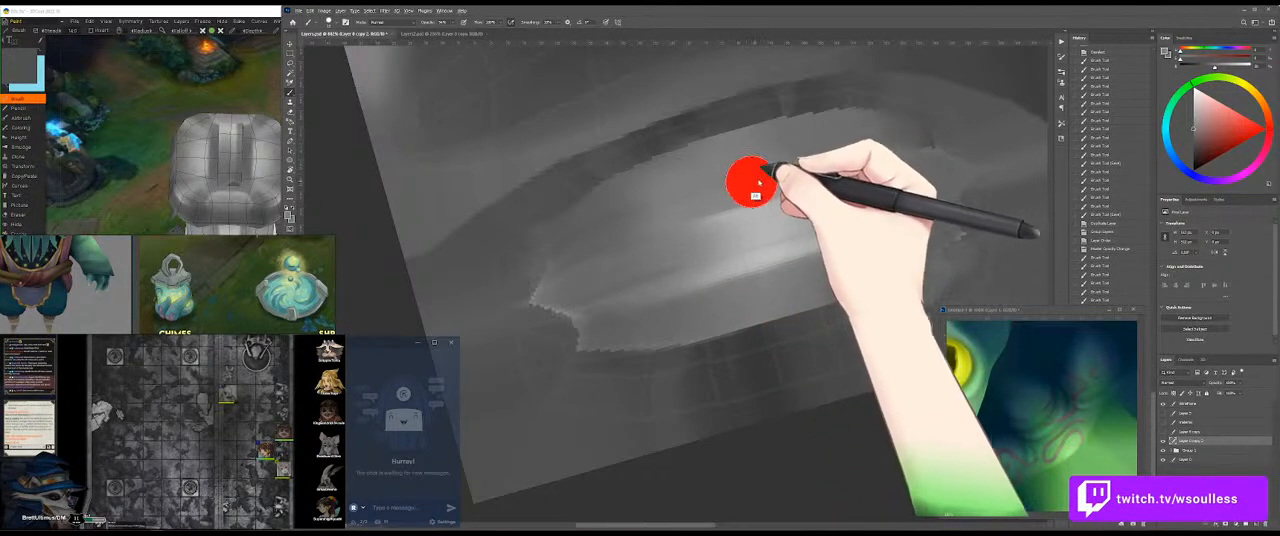
{"action": "left_click", "coordinate": [877, 146], "text": "alt"}
{"action": "mouse_move", "coordinate": [877, 146]}
{"action": "left_mouse_down"}
{"action": "mouse_move", "coordinate": [725, 177]}
{"action": "mouse_move", "coordinate": [849, 151]}
{"action": "left_mouse_up"}
{"action": "left_click", "coordinate": [912, 126], "text": "alt"}
{"action": "mouse_move", "coordinate": [915, 134]}
{"action": "left_mouse_down"}
{"action": "mouse_move", "coordinate": [951, 143]}
{"action": "mouse_move", "coordinate": [889, 140]}
{"action": "mouse_move", "coordinate": [991, 160]}
{"action": "mouse_move", "coordinate": [935, 142]}
{"action": "mouse_move", "coordinate": [797, 149]}
{"action": "mouse_move", "coordinate": [840, 137]}
{"action": "mouse_move", "coordinate": [854, 140]}
{"action": "mouse_move", "coordinate": [772, 150]}
{"action": "left_mouse_up"}
Step: Blend the oval's upper edge and upper-left end into the surrounding grey, alternating the Mixer Brush and Brush
{"action": "key", "text": "shift+b"}
{"action": "mouse_move", "coordinate": [775, 150]}
{"action": "left_mouse_down"}
{"action": "mouse_move", "coordinate": [854, 140]}
{"action": "mouse_move", "coordinate": [770, 150]}
{"action": "left_mouse_up"}
{"action": "mouse_move", "coordinate": [772, 148]}
{"action": "left_mouse_down"}
{"action": "mouse_move", "coordinate": [873, 130]}
{"action": "mouse_move", "coordinate": [736, 158]}
{"action": "left_mouse_up"}
{"action": "mouse_move", "coordinate": [647, 197]}
{"action": "left_mouse_down"}
{"action": "mouse_move", "coordinate": [689, 183]}
{"action": "mouse_move", "coordinate": [566, 234]}
{"action": "mouse_move", "coordinate": [591, 214]}
{"action": "mouse_move", "coordinate": [563, 184]}
{"action": "mouse_move", "coordinate": [555, 248]}
{"action": "mouse_move", "coordinate": [511, 260]}
{"action": "mouse_move", "coordinate": [472, 294]}
{"action": "mouse_move", "coordinate": [526, 246]}
{"action": "left_mouse_up"}
{"action": "key", "text": "shift+b"}
{"action": "left_click", "coordinate": [588, 216], "text": "alt"}
{"action": "key", "text": "shift+b"}
{"action": "left_click", "coordinate": [560, 242], "text": "alt"}
{"action": "key", "text": "shift+b"}
{"action": "left_click_drag", "start_coordinate": [592, 216], "coordinate": [530, 243]}
{"action": "left_click_drag", "start_coordinate": [532, 242], "coordinate": [583, 214]}
{"action": "key", "text": "shift+b"}
Step: Smooth the oval's upper-right end and the tones around the central highlight with the Mixer Brush
{"action": "mouse_move", "coordinate": [945, 160]}
{"action": "left_mouse_down"}
{"action": "mouse_move", "coordinate": [924, 124]}
{"action": "mouse_move", "coordinate": [985, 140]}
{"action": "left_mouse_up"}
{"action": "key", "text": "shift+b"}
{"action": "key", "text": "shift+b"}
{"action": "mouse_move", "coordinate": [914, 120]}
{"action": "left_mouse_down"}
{"action": "mouse_move", "coordinate": [881, 130]}
{"action": "mouse_move", "coordinate": [959, 147]}
{"action": "mouse_move", "coordinate": [893, 137]}
{"action": "left_mouse_up"}
{"action": "key", "text": "shift+b"}
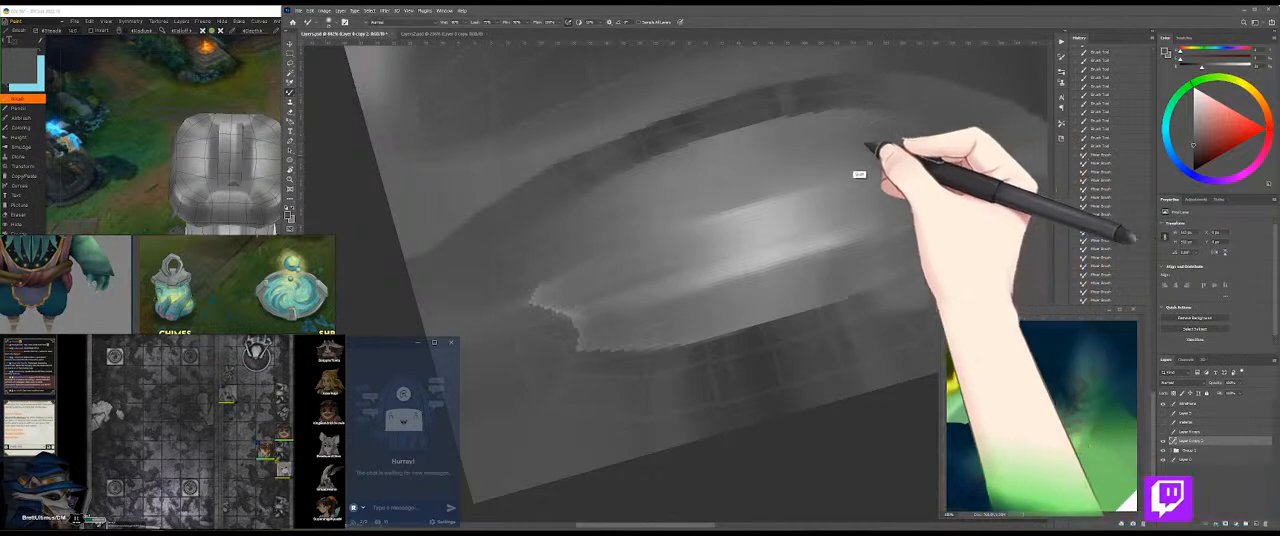
{"action": "left_click_drag", "start_coordinate": [777, 184], "coordinate": [775, 178]}
{"action": "left_click", "coordinate": [738, 235], "text": "alt"}
{"action": "left_click", "coordinate": [738, 232], "text": "alt"}
{"action": "left_click", "coordinate": [644, 232], "text": "alt"}
{"action": "left_click_drag", "start_coordinate": [631, 235], "coordinate": [610, 232]}
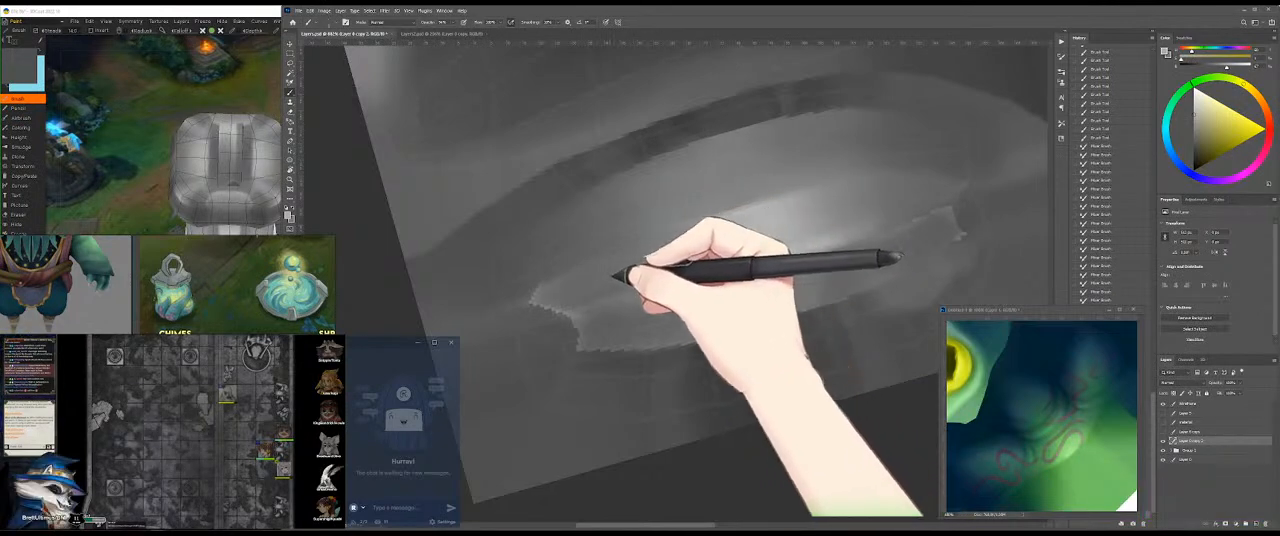
Step: Paint a thin light rim from the oval's left tip up along the inner edge to the central highlight
{"action": "left_click_drag", "start_coordinate": [549, 280], "coordinate": [677, 217]}
{"action": "left_click", "coordinate": [549, 277], "text": "alt"}
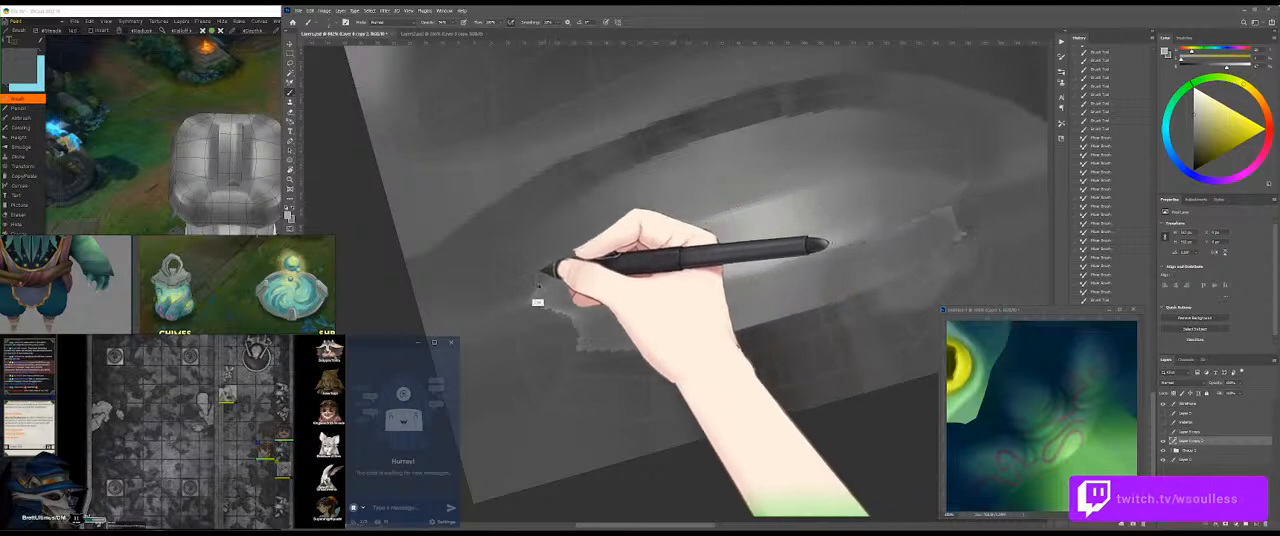
{"action": "left_click_drag", "start_coordinate": [551, 273], "coordinate": [720, 209]}
{"action": "left_click_drag", "start_coordinate": [607, 250], "coordinate": [779, 189]}
{"action": "left_click_drag", "start_coordinate": [620, 246], "coordinate": [774, 194]}
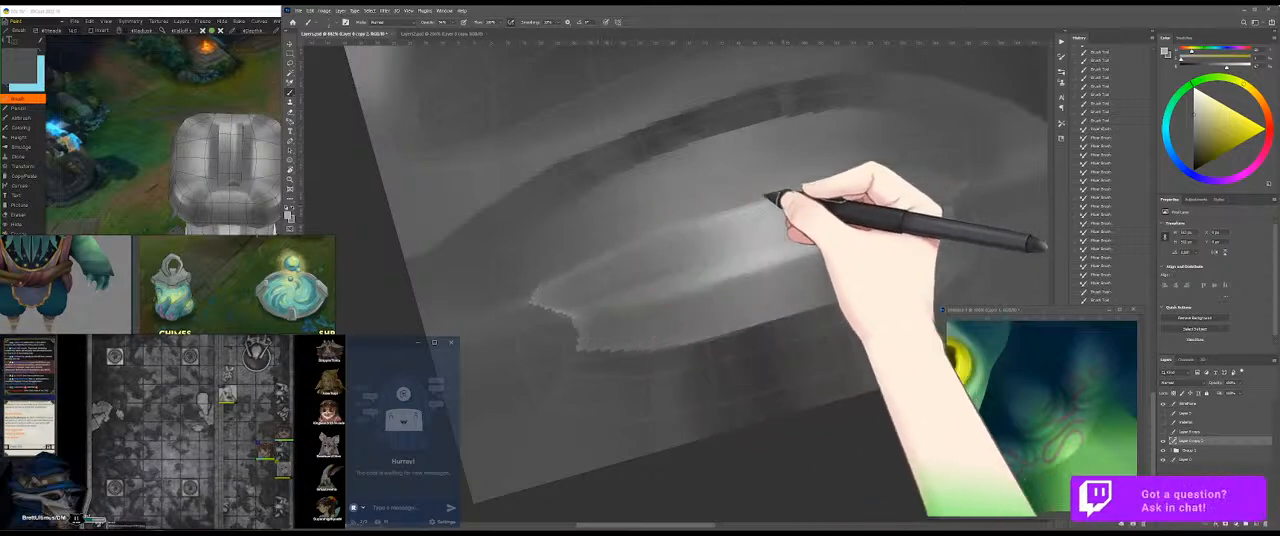
{"action": "left_click", "coordinate": [746, 209], "text": "alt"}
{"action": "left_click_drag", "start_coordinate": [708, 215], "coordinate": [761, 200]}
{"action": "mouse_move", "coordinate": [590, 249]}
{"action": "left_mouse_down"}
{"action": "mouse_move", "coordinate": [643, 239]}
{"action": "mouse_move", "coordinate": [610, 254]}
{"action": "mouse_move", "coordinate": [714, 209]}
{"action": "left_mouse_up"}
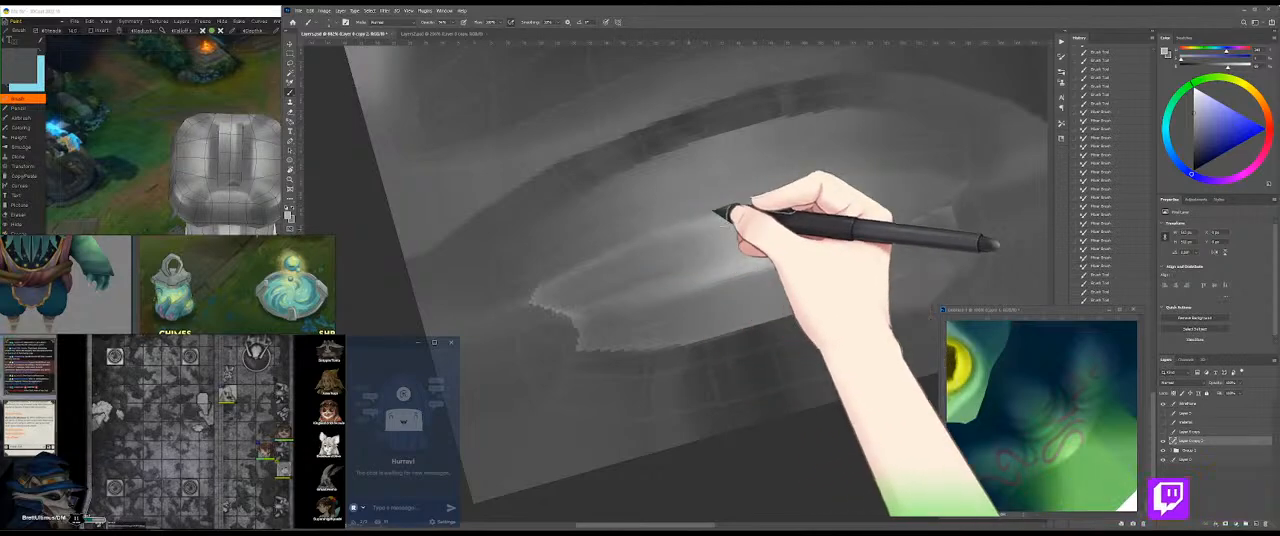
Step: Adjust the brush, extend the light rim across the highlight towards the oval's right end and blend it
{"action": "right_click", "coordinate": [662, 243], "text": "alt"}
{"action": "mouse_move", "coordinate": [640, 248]}
{"action": "left_mouse_down"}
{"action": "mouse_move", "coordinate": [723, 221]}
{"action": "mouse_move", "coordinate": [700, 226]}
{"action": "left_mouse_up"}
{"action": "left_click_drag", "start_coordinate": [560, 276], "coordinate": [871, 177]}
{"action": "key", "text": "shift+b"}
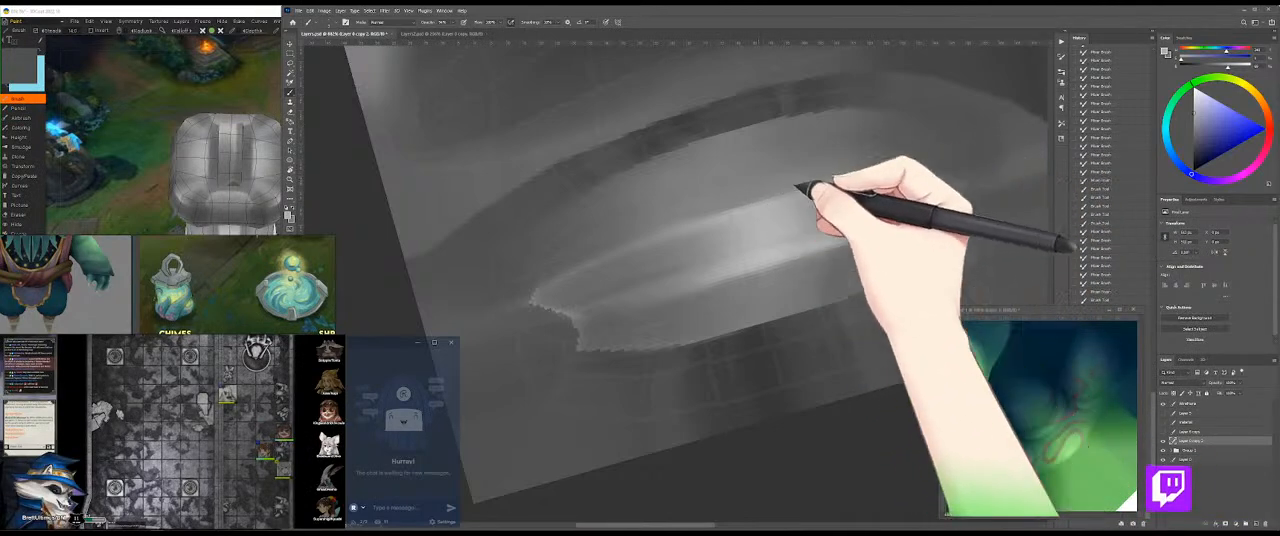
{"action": "mouse_move", "coordinate": [765, 196]}
{"action": "left_mouse_down"}
{"action": "mouse_move", "coordinate": [948, 163]}
{"action": "mouse_move", "coordinate": [848, 174]}
{"action": "mouse_move", "coordinate": [912, 180]}
{"action": "left_mouse_up"}
Step: Darken the band just beneath the light rim on the oval's left half with grey strokes
{"action": "key", "text": "shift+b"}
{"action": "key", "text": "shift+b"}
{"action": "mouse_move", "coordinate": [634, 277]}
{"action": "left_mouse_down"}
{"action": "mouse_move", "coordinate": [566, 291]}
{"action": "mouse_move", "coordinate": [668, 264]}
{"action": "left_mouse_up"}
{"action": "left_click_drag", "start_coordinate": [556, 292], "coordinate": [735, 240]}
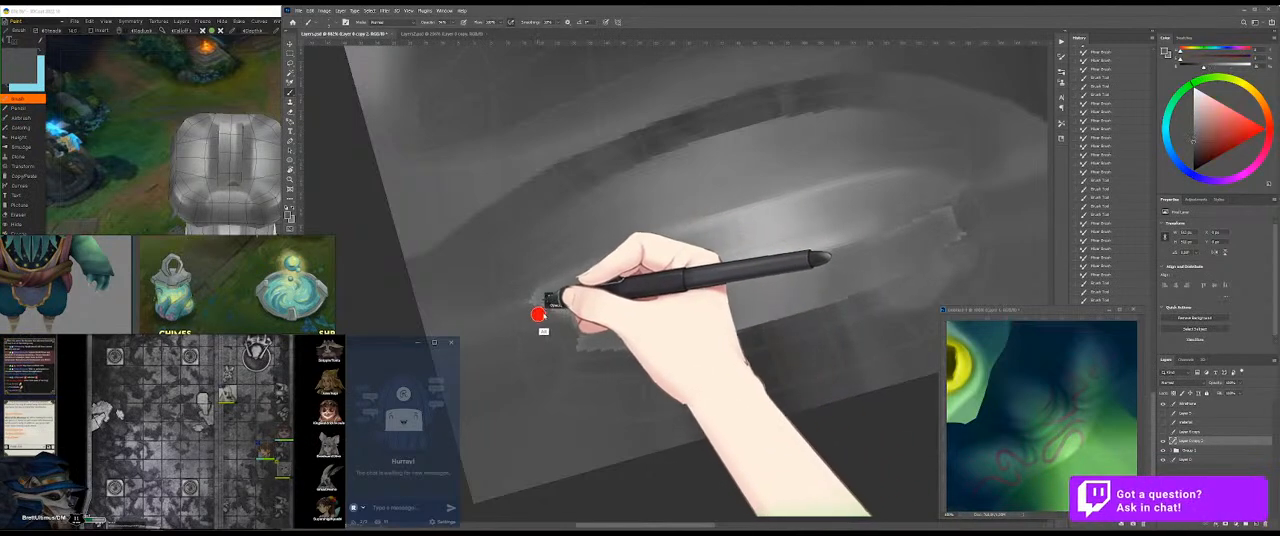
{"action": "left_click_drag", "start_coordinate": [658, 252], "coordinate": [766, 238]}
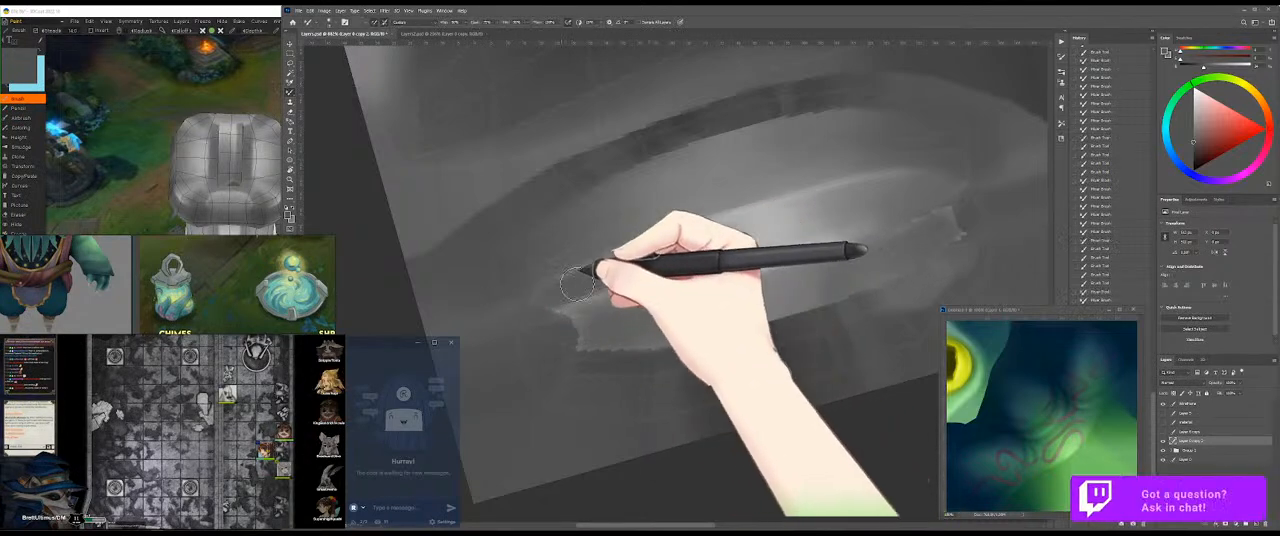
Step: Blend light streaks through the highlight towards the oval's right end, then check the cap on the 3D model
{"action": "left_click_drag", "start_coordinate": [625, 268], "coordinate": [822, 205]}
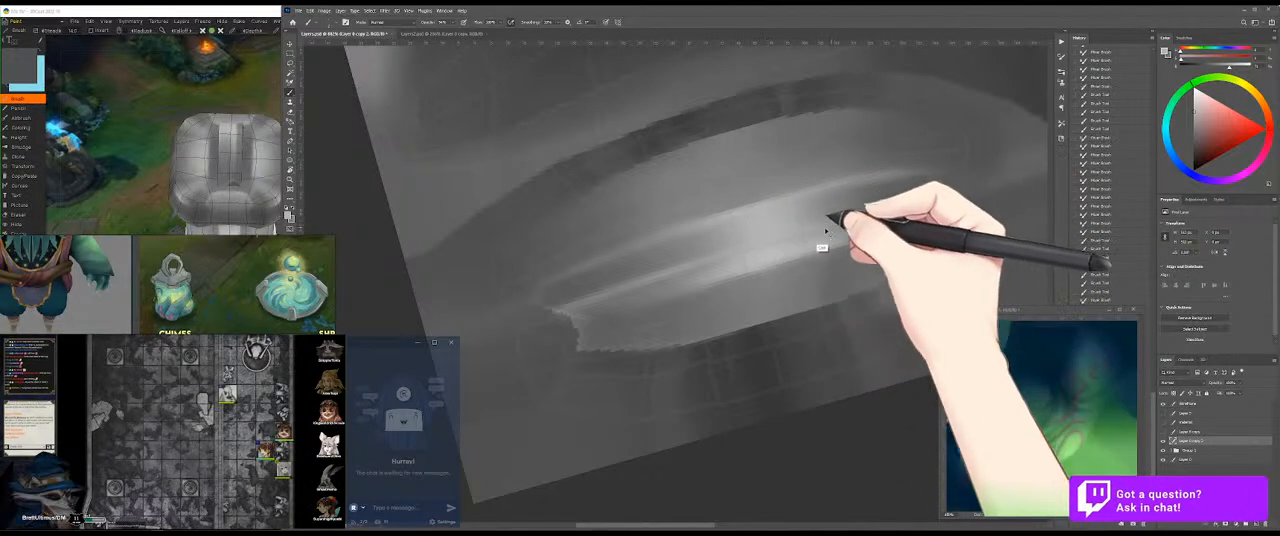
{"action": "mouse_move", "coordinate": [948, 187]}
{"action": "left_mouse_down"}
{"action": "mouse_move", "coordinate": [831, 215]}
{"action": "mouse_move", "coordinate": [983, 181]}
{"action": "mouse_move", "coordinate": [916, 190]}
{"action": "left_mouse_up"}
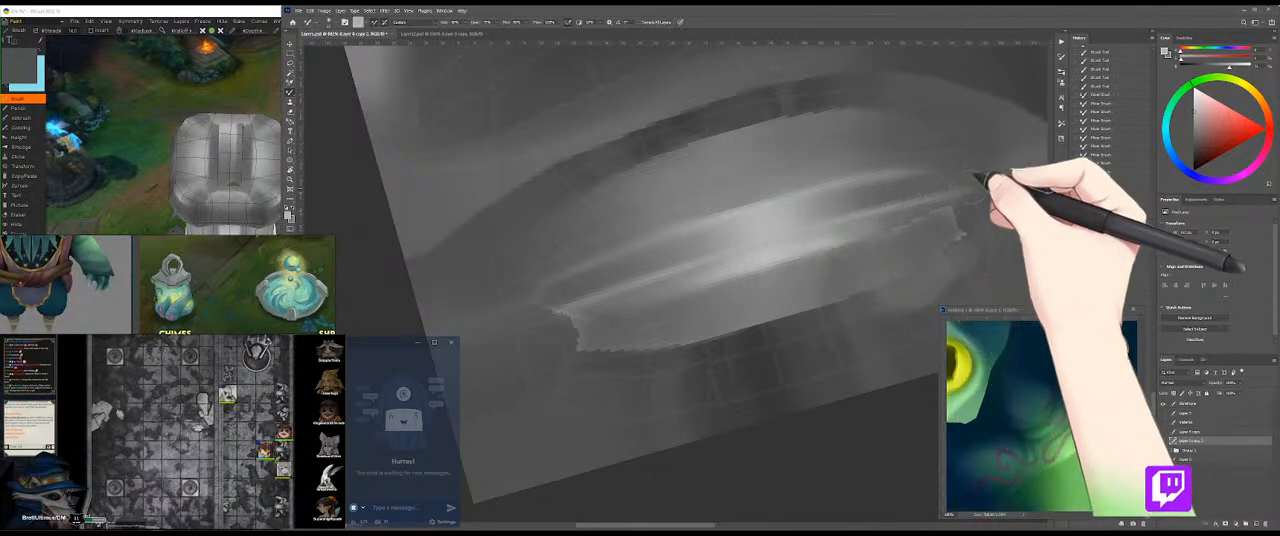
{"action": "left_click_drag", "start_coordinate": [973, 179], "coordinate": [898, 194]}
{"action": "mouse_move", "coordinate": [805, 218]}
{"action": "left_mouse_down"}
{"action": "mouse_move", "coordinate": [879, 195]}
{"action": "mouse_move", "coordinate": [750, 236]}
{"action": "mouse_move", "coordinate": [941, 173]}
{"action": "left_mouse_up"}
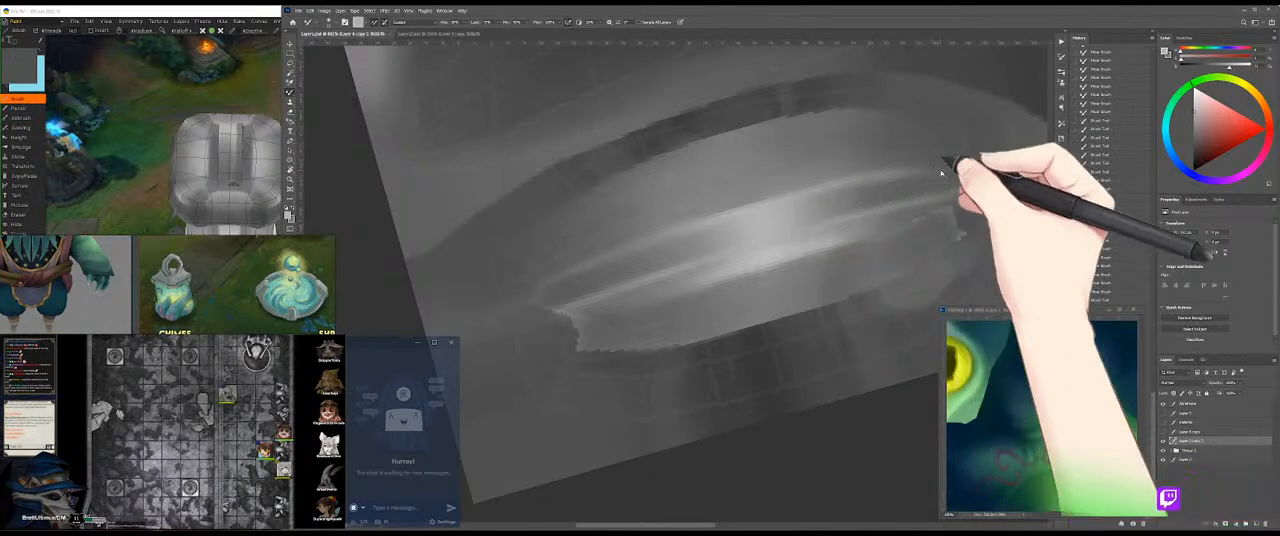
{"action": "left_click", "coordinate": [215, 66]}
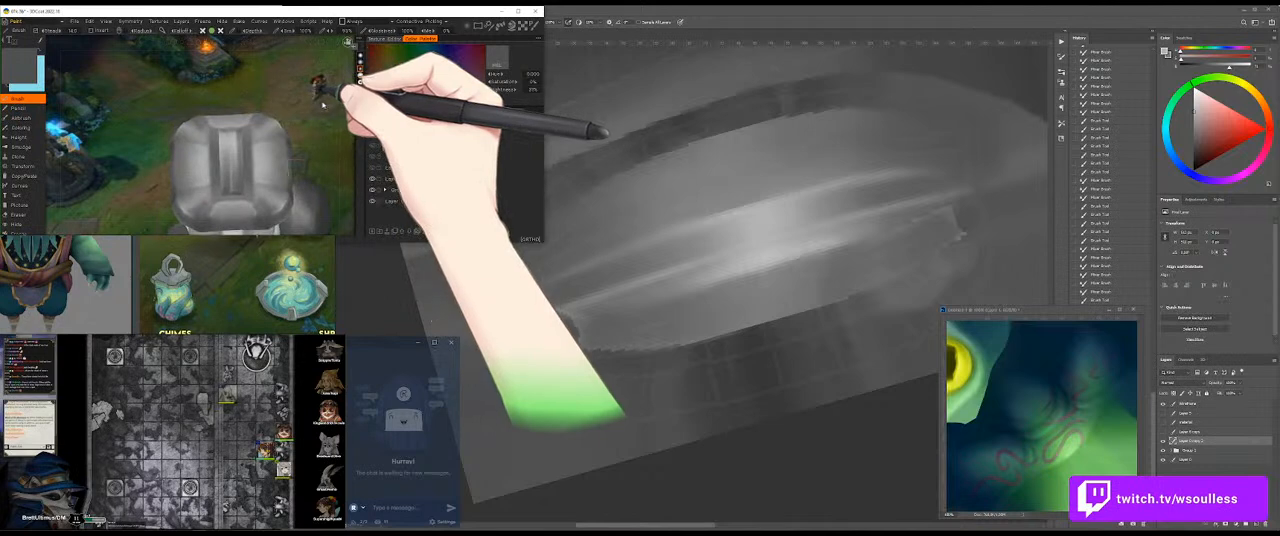
{"action": "left_click", "coordinate": [790, 230]}
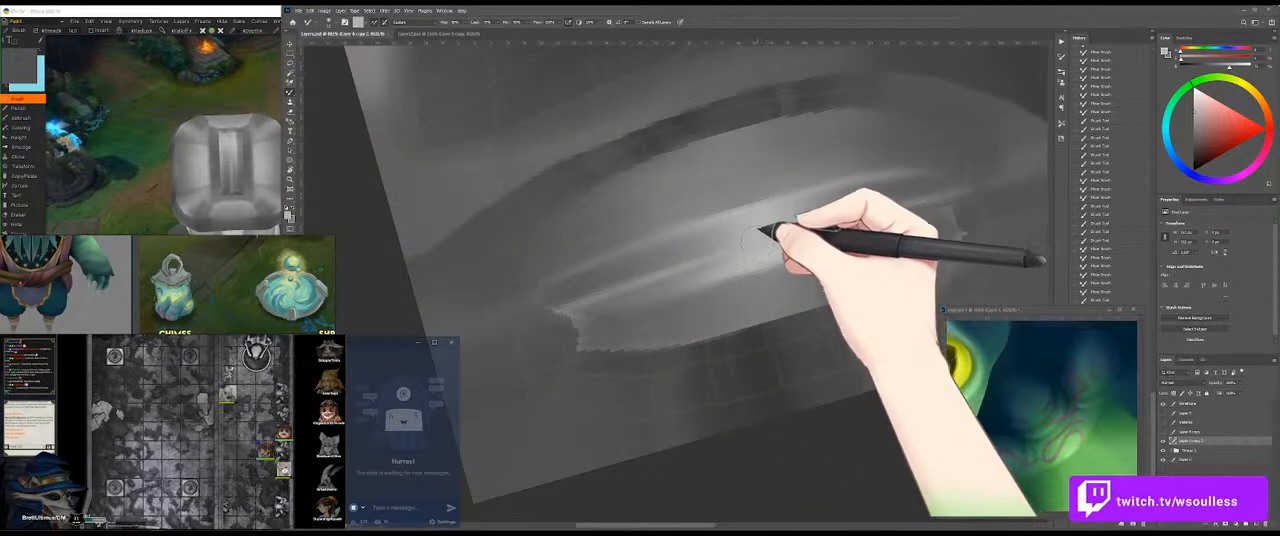
Step: Cover the streaks and jagged edge left of the central highlight with darker grey brush strokes
{"action": "key", "text": "b"}
{"action": "left_click", "coordinate": [589, 291], "text": "alt"}
{"action": "left_click_drag", "start_coordinate": [572, 307], "coordinate": [638, 280]}
{"action": "left_click", "coordinate": [561, 315], "text": "alt"}
{"action": "mouse_move", "coordinate": [562, 314]}
{"action": "left_mouse_down"}
{"action": "mouse_move", "coordinate": [627, 296]}
{"action": "mouse_move", "coordinate": [544, 323]}
{"action": "mouse_move", "coordinate": [706, 283]}
{"action": "left_mouse_up"}
{"action": "left_click", "coordinate": [547, 312], "text": "alt"}
{"action": "left_click", "coordinate": [627, 287], "text": "alt"}
{"action": "mouse_move", "coordinate": [627, 287]}
{"action": "left_mouse_down"}
{"action": "mouse_move", "coordinate": [583, 283]}
{"action": "mouse_move", "coordinate": [580, 295]}
{"action": "mouse_move", "coordinate": [664, 297]}
{"action": "mouse_move", "coordinate": [680, 275]}
{"action": "mouse_move", "coordinate": [663, 270]}
{"action": "mouse_move", "coordinate": [736, 265]}
{"action": "mouse_move", "coordinate": [738, 236]}
{"action": "mouse_move", "coordinate": [726, 234]}
{"action": "mouse_move", "coordinate": [709, 255]}
{"action": "mouse_move", "coordinate": [749, 275]}
{"action": "mouse_move", "coordinate": [769, 260]}
{"action": "mouse_move", "coordinate": [733, 264]}
{"action": "left_mouse_up"}
{"action": "left_click", "coordinate": [583, 289], "text": "alt"}
{"action": "left_click", "coordinate": [724, 247], "text": "alt"}
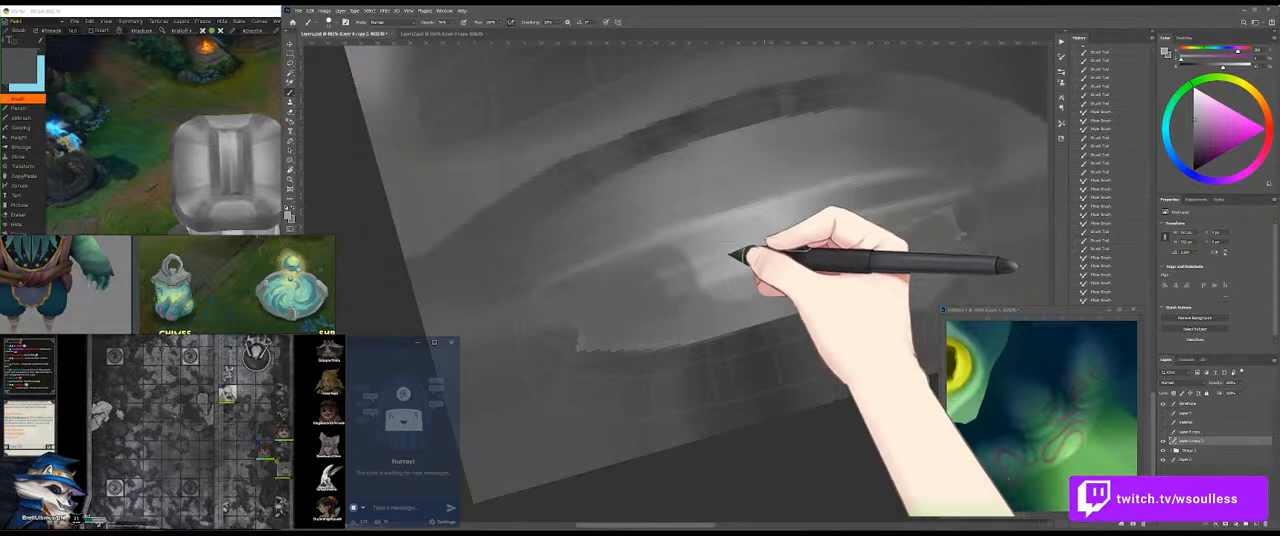
Step: Broaden the central highlight downwards with light grey and darken the area to its right below the rim
{"action": "left_click", "coordinate": [783, 221], "text": "alt"}
{"action": "mouse_move", "coordinate": [774, 219]}
{"action": "left_mouse_down"}
{"action": "mouse_move", "coordinate": [725, 252]}
{"action": "mouse_move", "coordinate": [812, 219]}
{"action": "left_mouse_up"}
{"action": "left_click", "coordinate": [751, 251], "text": "alt"}
{"action": "left_click", "coordinate": [635, 283], "text": "alt"}
{"action": "mouse_move", "coordinate": [785, 274]}
{"action": "left_mouse_down"}
{"action": "mouse_move", "coordinate": [914, 211]}
{"action": "mouse_move", "coordinate": [877, 212]}
{"action": "mouse_move", "coordinate": [947, 207]}
{"action": "left_mouse_up"}
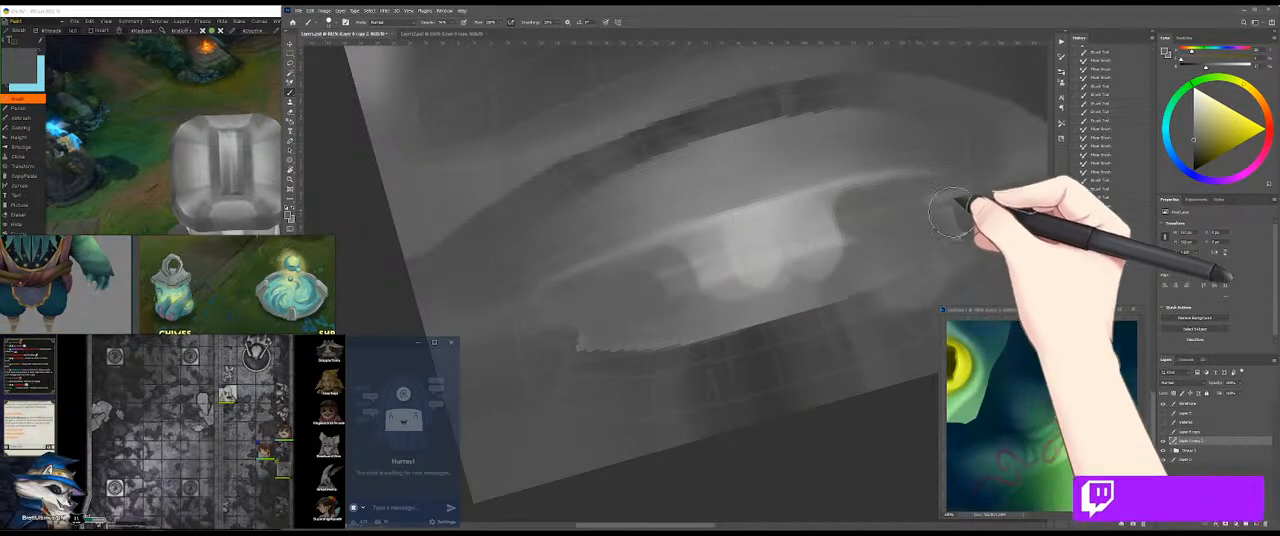
{"action": "left_click", "coordinate": [830, 233], "text": "alt"}
{"action": "mouse_move", "coordinate": [870, 233]}
{"action": "left_mouse_down"}
{"action": "mouse_move", "coordinate": [913, 226]}
{"action": "mouse_move", "coordinate": [957, 196]}
{"action": "left_mouse_up"}
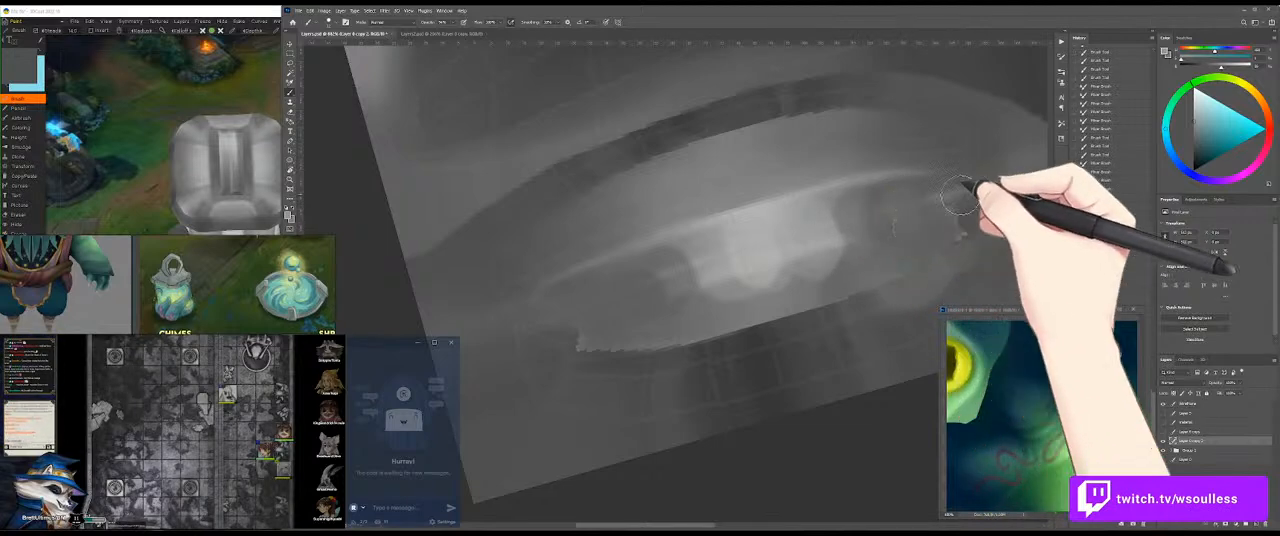
Step: Paint a light rim along the oval's lower edge from the left tip to the right end
{"action": "left_click", "coordinate": [738, 229], "text": "alt"}
{"action": "left_click", "coordinate": [611, 323], "text": "alt"}
{"action": "left_click", "coordinate": [567, 332], "text": "alt"}
{"action": "left_click_drag", "start_coordinate": [539, 346], "coordinate": [828, 290]}
{"action": "left_click_drag", "start_coordinate": [580, 341], "coordinate": [908, 243]}
{"action": "left_click_drag", "start_coordinate": [756, 292], "coordinate": [960, 227]}
{"action": "left_click_drag", "start_coordinate": [840, 274], "coordinate": [960, 213]}
{"action": "left_click_drag", "start_coordinate": [880, 257], "coordinate": [948, 228]}
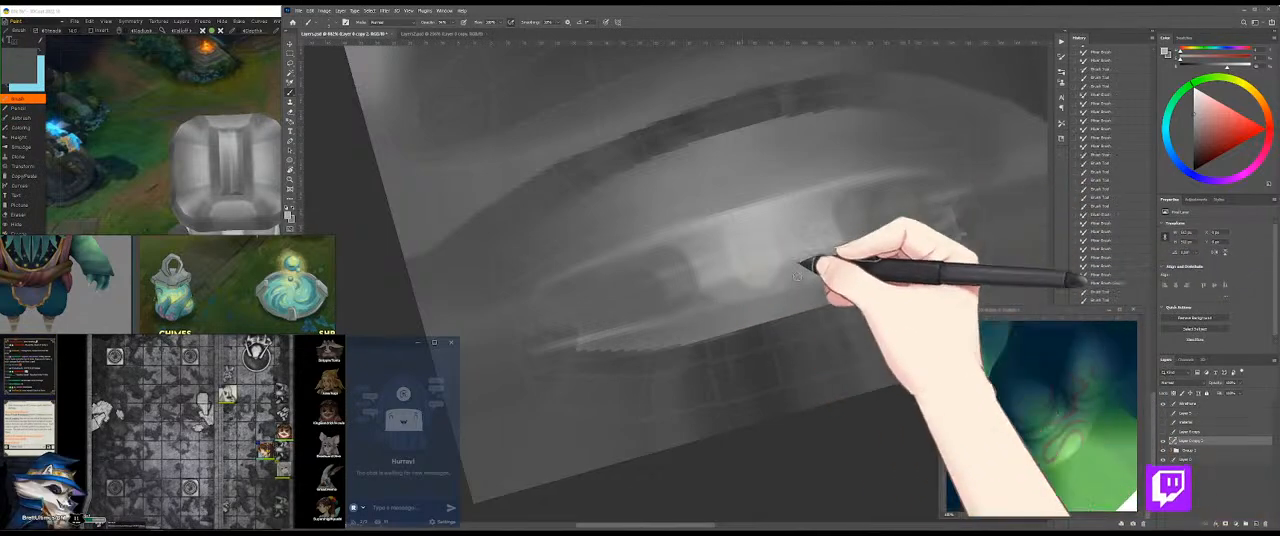
{"action": "left_click_drag", "start_coordinate": [771, 283], "coordinate": [909, 244]}
Step: Soften the central highlight's left side and shade the oval's lower-left area with larger grey strokes
{"action": "mouse_move", "coordinate": [640, 312]}
{"action": "left_mouse_down"}
{"action": "mouse_move", "coordinate": [800, 276]}
{"action": "mouse_move", "coordinate": [757, 257]}
{"action": "mouse_move", "coordinate": [690, 279]}
{"action": "mouse_move", "coordinate": [888, 210]}
{"action": "mouse_move", "coordinate": [742, 245]}
{"action": "mouse_move", "coordinate": [607, 300]}
{"action": "mouse_move", "coordinate": [706, 274]}
{"action": "mouse_move", "coordinate": [632, 284]}
{"action": "left_mouse_up"}
{"action": "key", "text": "shift+b"}
{"action": "key", "text": "shift+b"}
{"action": "left_click", "coordinate": [506, 332], "text": "alt"}
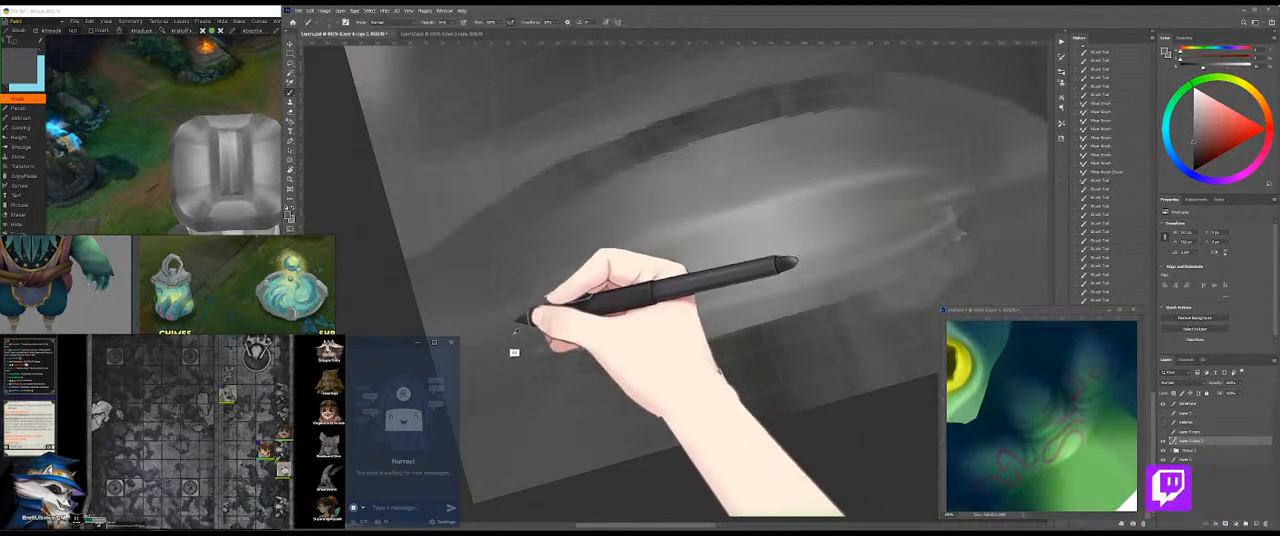
{"action": "mouse_move", "coordinate": [556, 338]}
{"action": "left_mouse_down"}
{"action": "mouse_move", "coordinate": [519, 325]}
{"action": "mouse_move", "coordinate": [700, 264]}
{"action": "left_mouse_up"}
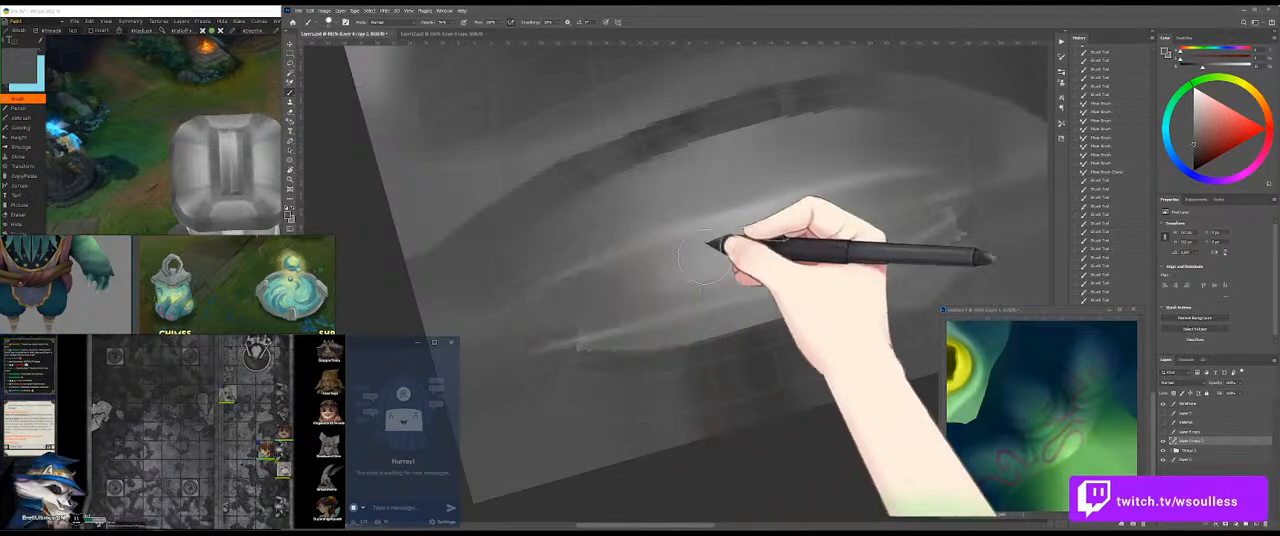
{"action": "left_click_drag", "start_coordinate": [531, 318], "coordinate": [682, 265]}
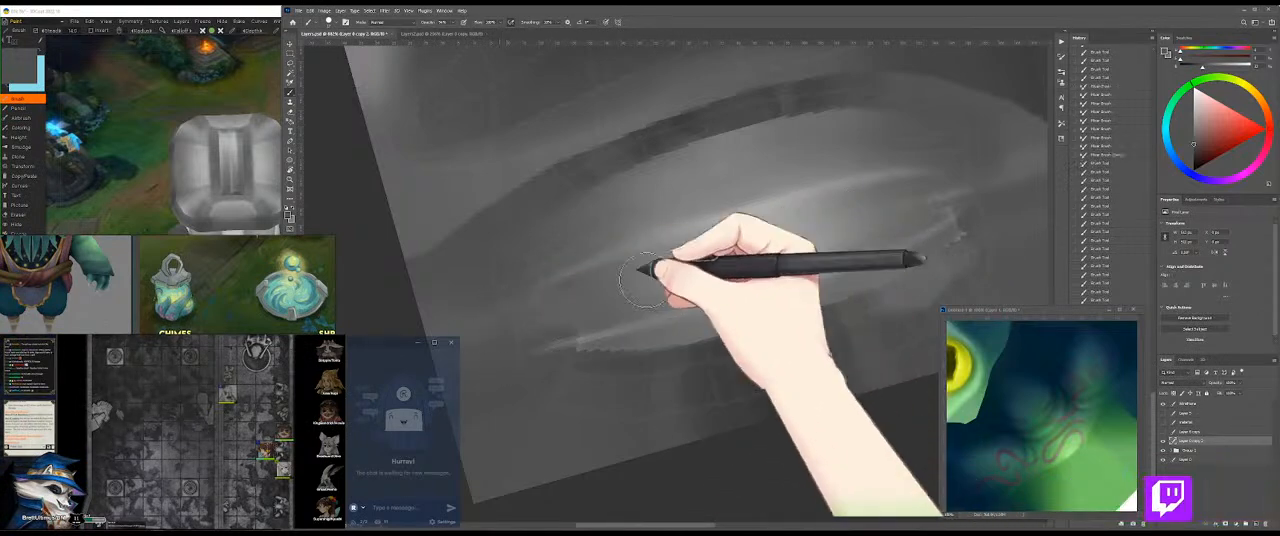
Step: Blend both sides of the central highlight with the Mixer Brush and inspect the cap on the 3D model
{"action": "key", "text": "shift+b"}
{"action": "left_click_drag", "start_coordinate": [566, 303], "coordinate": [717, 252]}
{"action": "left_click_drag", "start_coordinate": [585, 301], "coordinate": [640, 278]}
{"action": "key", "text": "shift+b"}
{"action": "mouse_move", "coordinate": [893, 226]}
{"action": "left_mouse_down"}
{"action": "mouse_move", "coordinate": [981, 180]}
{"action": "mouse_move", "coordinate": [869, 228]}
{"action": "mouse_move", "coordinate": [829, 225]}
{"action": "mouse_move", "coordinate": [869, 217]}
{"action": "mouse_move", "coordinate": [824, 230]}
{"action": "mouse_move", "coordinate": [861, 214]}
{"action": "mouse_move", "coordinate": [828, 230]}
{"action": "left_mouse_up"}
{"action": "key", "text": "shift+b"}
{"action": "left_click", "coordinate": [176, 224]}
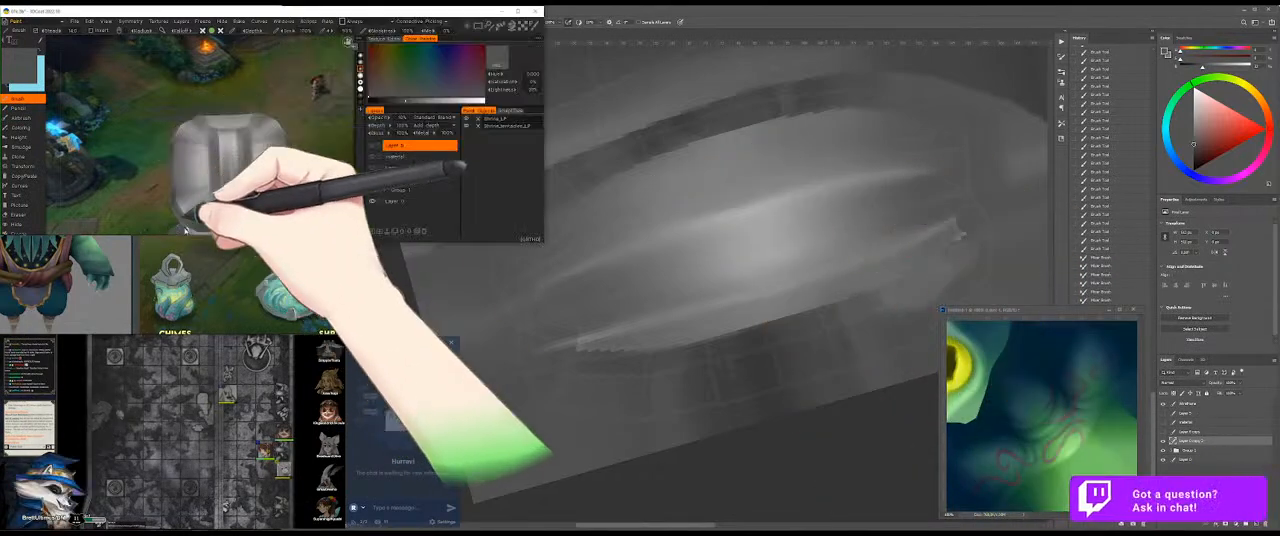
{"action": "left_click_drag", "start_coordinate": [304, 148], "coordinate": [330, 146]}
{"action": "left_click", "coordinate": [768, 306]}
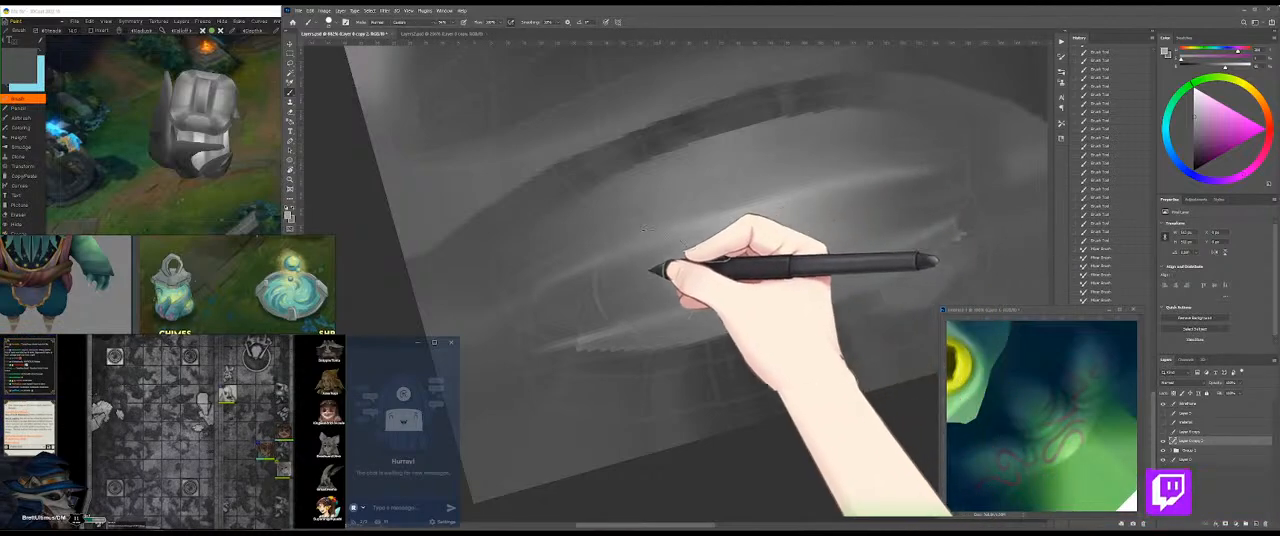
Step: Blend the tones left of the highlight and choose another brush preset for the upper-left area
{"action": "mouse_move", "coordinate": [709, 260]}
{"action": "left_mouse_down"}
{"action": "mouse_move", "coordinate": [835, 218]}
{"action": "mouse_move", "coordinate": [659, 268]}
{"action": "left_mouse_up"}
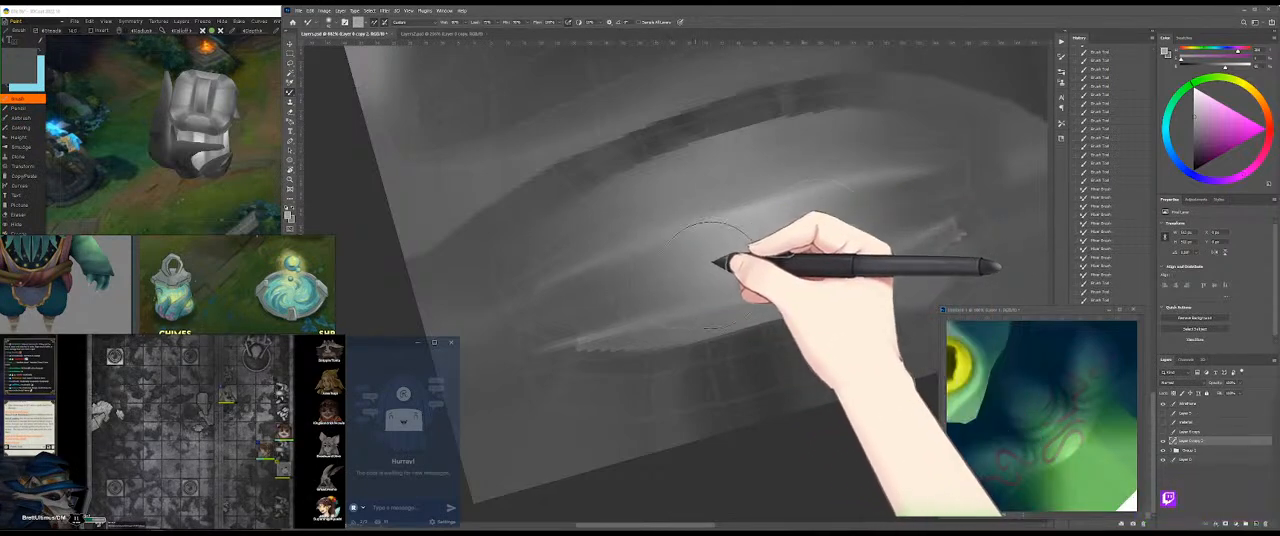
{"action": "left_click_drag", "start_coordinate": [579, 293], "coordinate": [546, 298]}
{"action": "left_click", "coordinate": [654, 262], "text": "alt"}
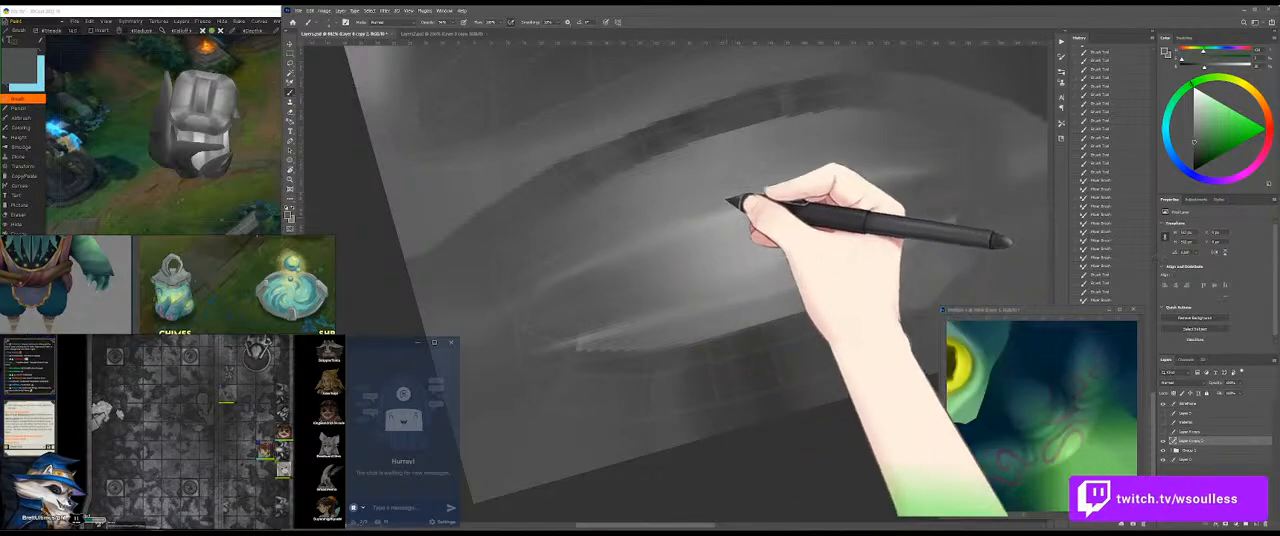
{"action": "right_click", "coordinate": [645, 266]}
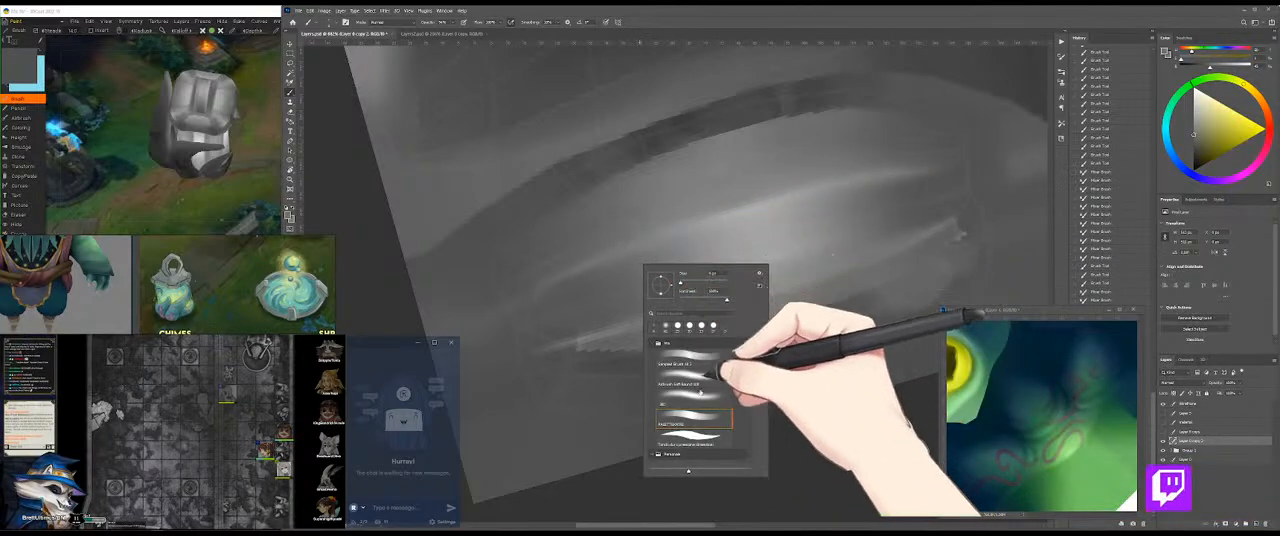
{"action": "left_click_drag", "start_coordinate": [657, 229], "coordinate": [572, 214]}
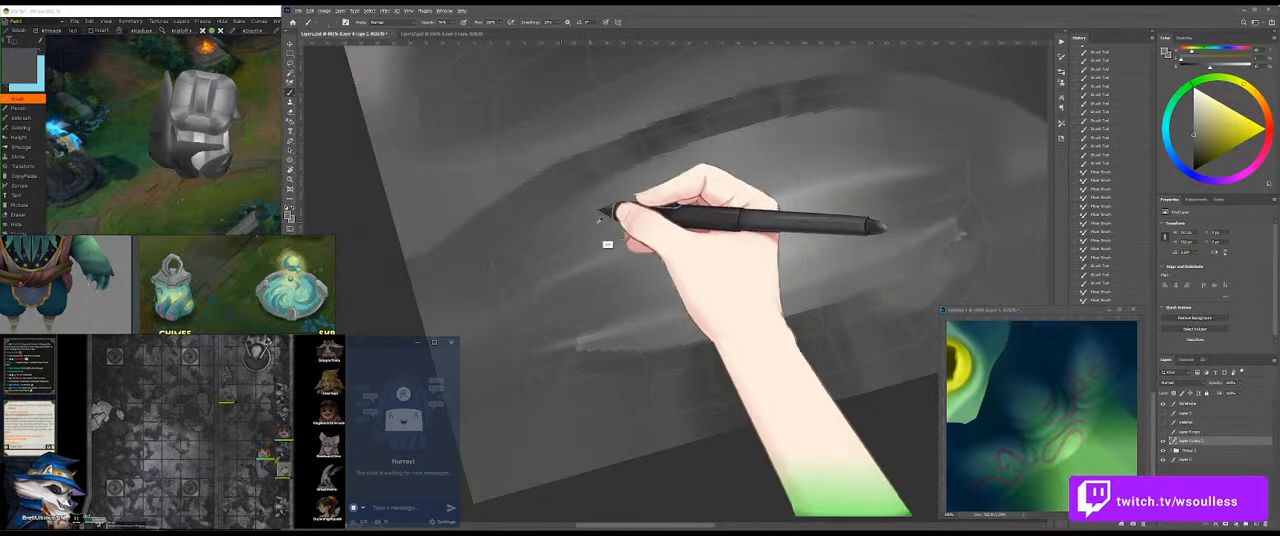
Step: Sharpen the upper light rim with long strokes from the oval's left side through the highlight to the right
{"action": "left_click", "coordinate": [609, 276], "text": "alt"}
{"action": "left_click_drag", "start_coordinate": [553, 288], "coordinate": [779, 229]}
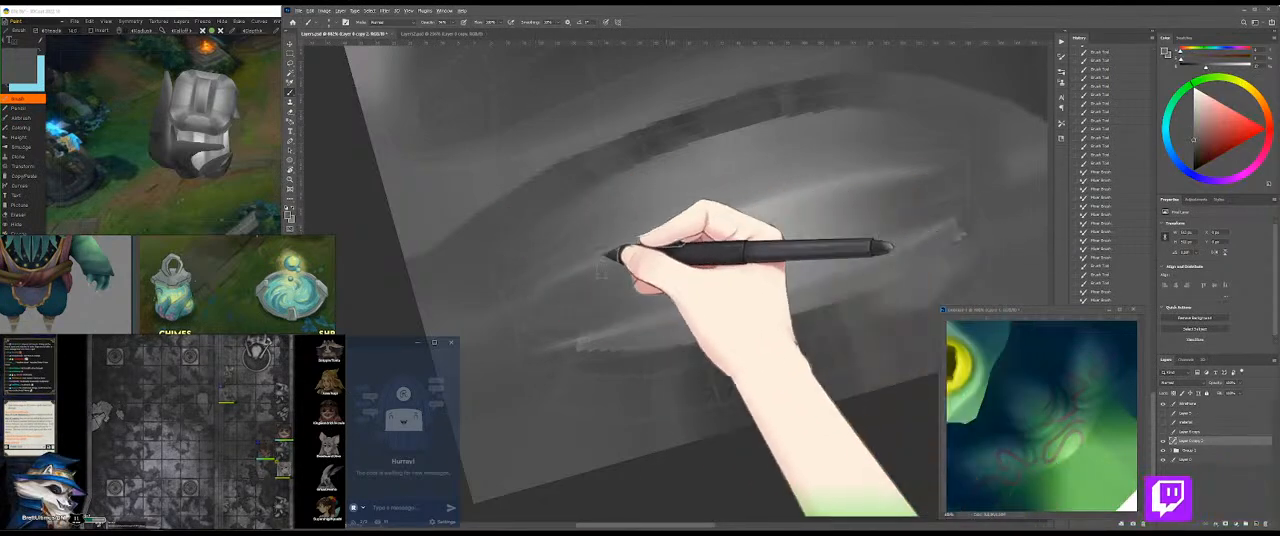
{"action": "left_click_drag", "start_coordinate": [628, 247], "coordinate": [940, 175]}
{"action": "left_click", "coordinate": [909, 192], "text": "alt"}
{"action": "left_click_drag", "start_coordinate": [663, 237], "coordinate": [937, 172]}
{"action": "mouse_move", "coordinate": [730, 222]}
{"action": "left_mouse_down"}
{"action": "mouse_move", "coordinate": [776, 218]}
{"action": "mouse_move", "coordinate": [753, 207]}
{"action": "mouse_move", "coordinate": [783, 215]}
{"action": "mouse_move", "coordinate": [881, 197]}
{"action": "mouse_move", "coordinate": [833, 216]}
{"action": "mouse_move", "coordinate": [902, 197]}
{"action": "mouse_move", "coordinate": [678, 251]}
{"action": "mouse_move", "coordinate": [912, 223]}
{"action": "left_mouse_up"}
Step: Repaint the lower light rim with long strokes along the oval's lower edge, from right end to left tip
{"action": "key", "text": "shift+b"}
{"action": "left_click_drag", "start_coordinate": [766, 264], "coordinate": [962, 219]}
{"action": "mouse_move", "coordinate": [740, 287]}
{"action": "left_mouse_down"}
{"action": "mouse_move", "coordinate": [924, 229]}
{"action": "mouse_move", "coordinate": [960, 235]}
{"action": "left_mouse_up"}
{"action": "left_click_drag", "start_coordinate": [580, 343], "coordinate": [773, 277]}
{"action": "left_click_drag", "start_coordinate": [560, 345], "coordinate": [712, 288]}
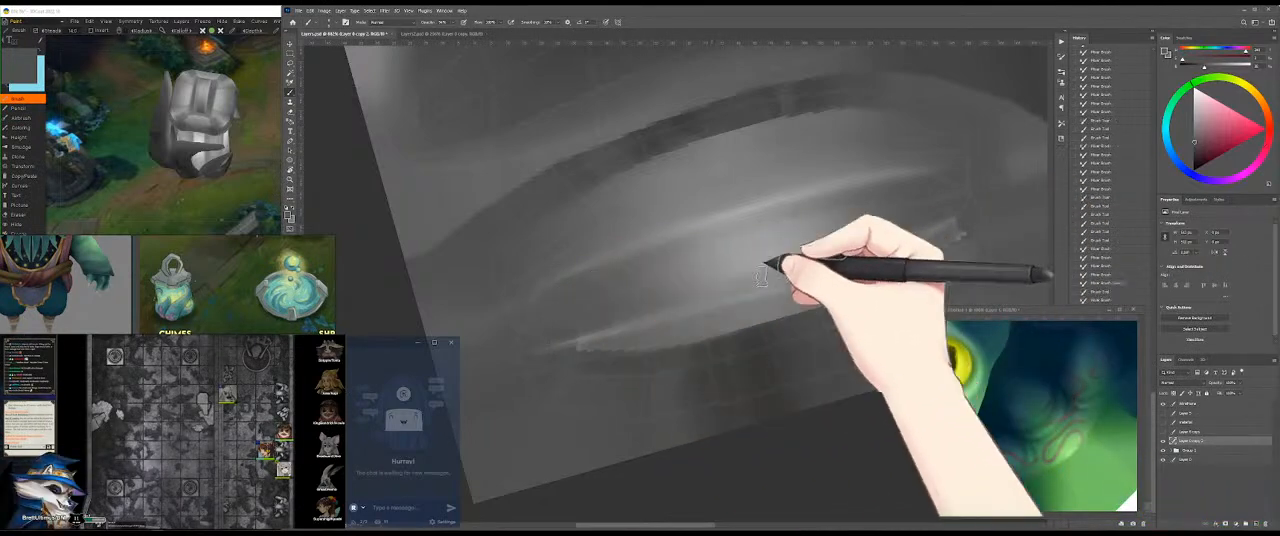
Step: Layer long grey strokes just above the lower rim, leading into the central highlight and towards the right
{"action": "left_click_drag", "start_coordinate": [566, 346], "coordinate": [778, 277]}
{"action": "mouse_move", "coordinate": [599, 321]}
{"action": "left_mouse_down"}
{"action": "mouse_move", "coordinate": [736, 292]}
{"action": "mouse_move", "coordinate": [818, 259]}
{"action": "left_mouse_up"}
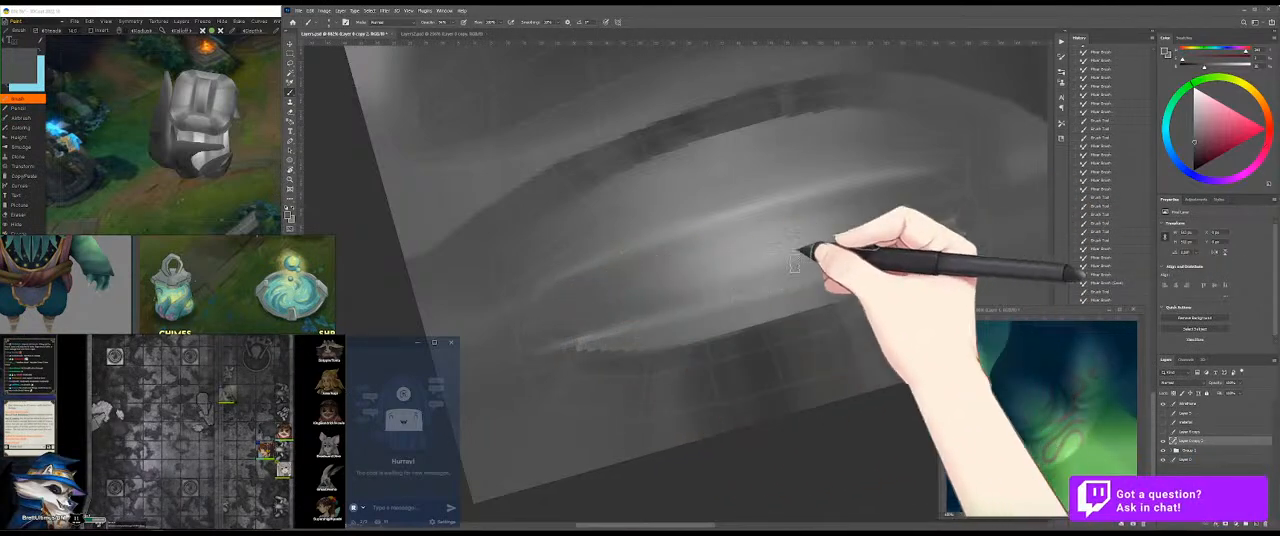
{"action": "left_click_drag", "start_coordinate": [588, 328], "coordinate": [812, 256]}
{"action": "mouse_move", "coordinate": [726, 277]}
{"action": "left_mouse_down"}
{"action": "mouse_move", "coordinate": [789, 268]}
{"action": "mouse_move", "coordinate": [731, 285]}
{"action": "mouse_move", "coordinate": [819, 240]}
{"action": "mouse_move", "coordinate": [777, 222]}
{"action": "mouse_move", "coordinate": [753, 234]}
{"action": "mouse_move", "coordinate": [836, 225]}
{"action": "mouse_move", "coordinate": [897, 199]}
{"action": "left_mouse_up"}
Step: Save the texture and rotate the 3D model to examine the repainted metal cap from another side
{"action": "key", "text": "shift+b"}
{"action": "key", "text": "ctrl+s"}
{"action": "key", "text": "shift+b"}
{"action": "left_click", "coordinate": [270, 170]}
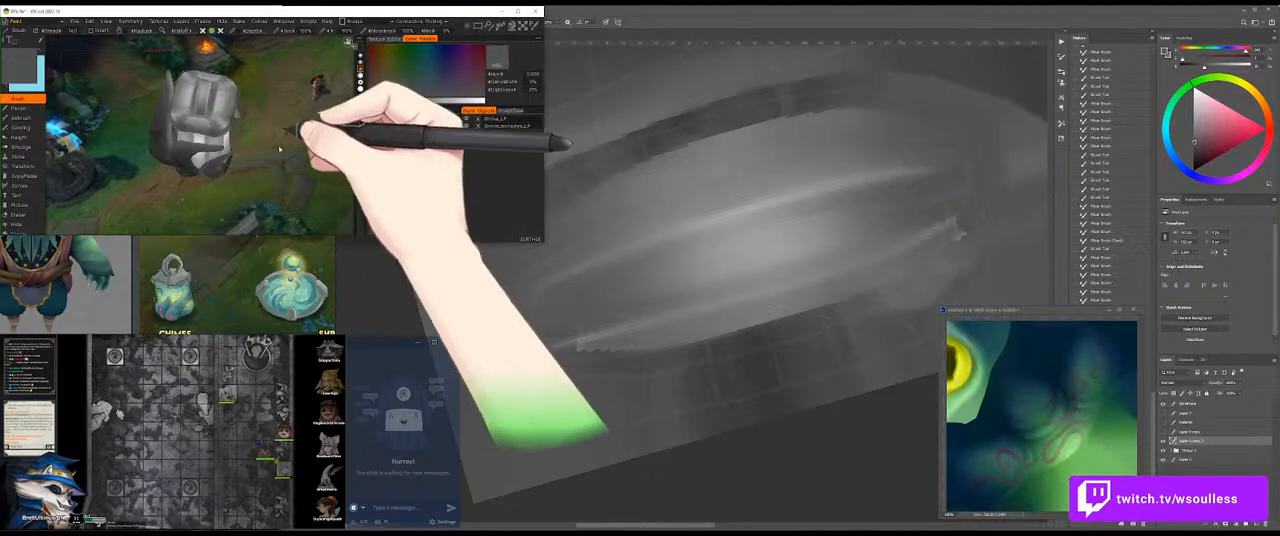
{"action": "left_click_drag", "start_coordinate": [166, 129], "coordinate": [272, 180]}
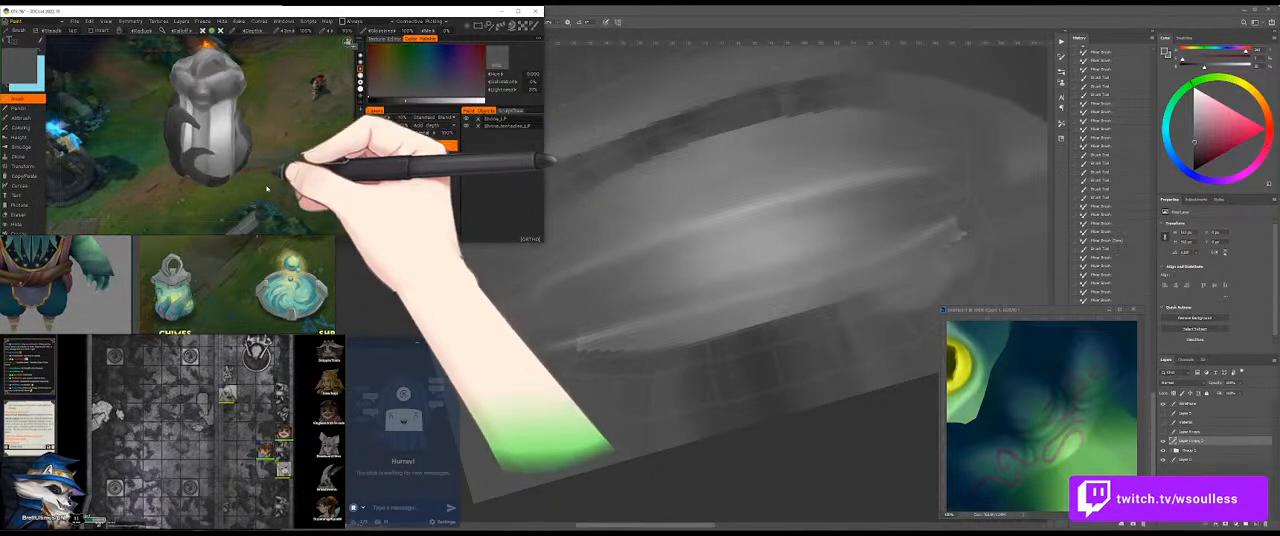
{"action": "right_click", "coordinate": [210, 134]}
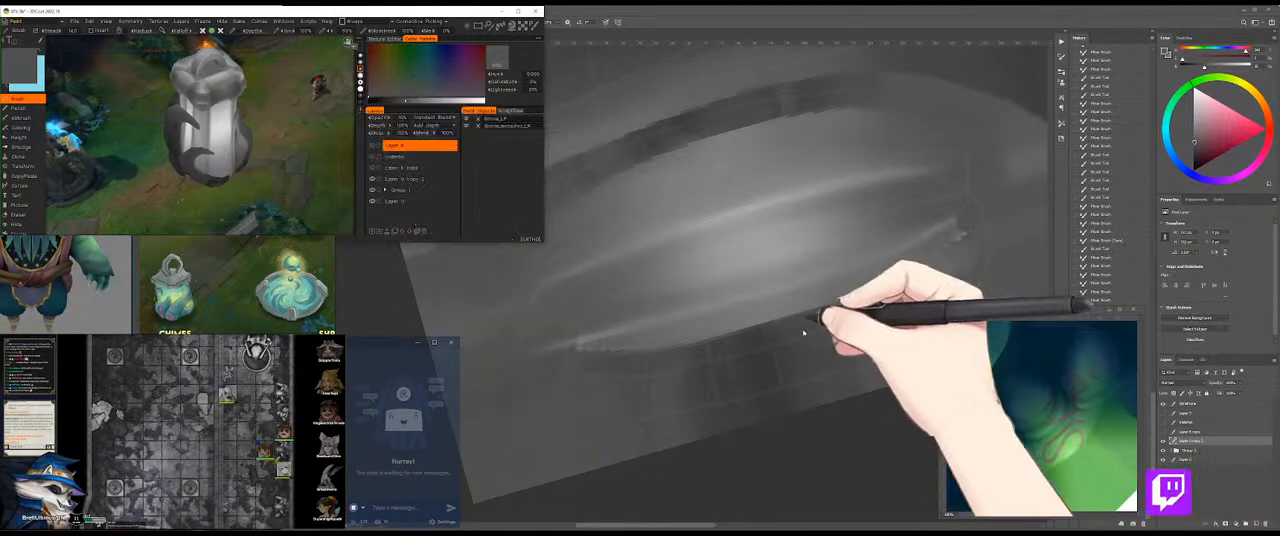
Step: Brighten the oval's central highlight with white strokes and blend it into the light rims with the Mixer Brush
{"action": "left_click", "coordinate": [764, 250]}
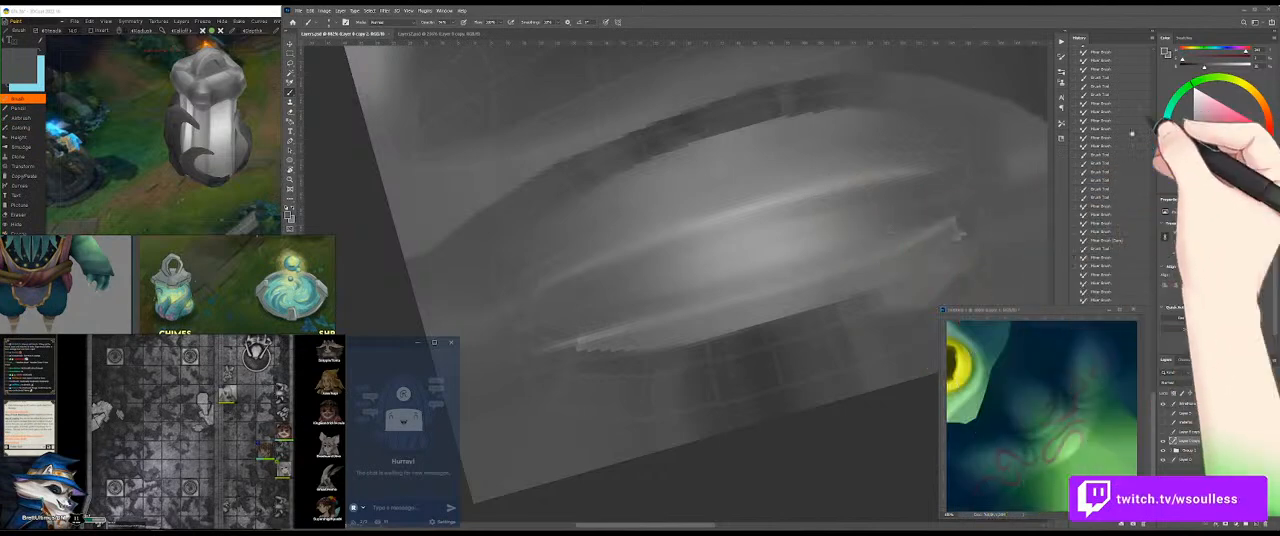
{"action": "left_click", "coordinate": [763, 259], "text": "alt"}
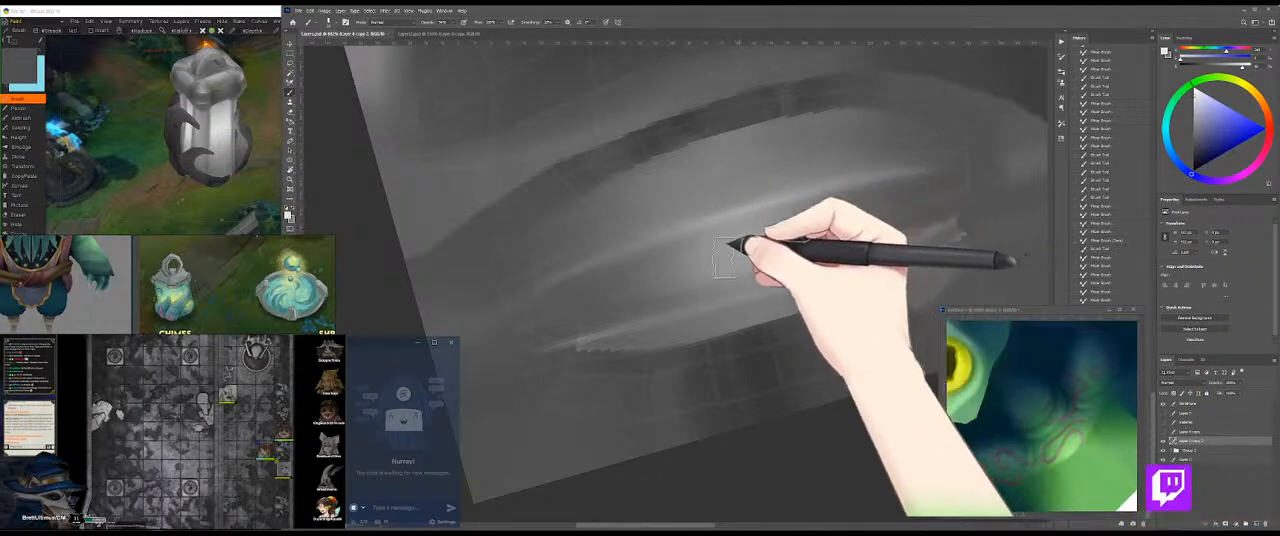
{"action": "left_click_drag", "start_coordinate": [728, 257], "coordinate": [769, 249]}
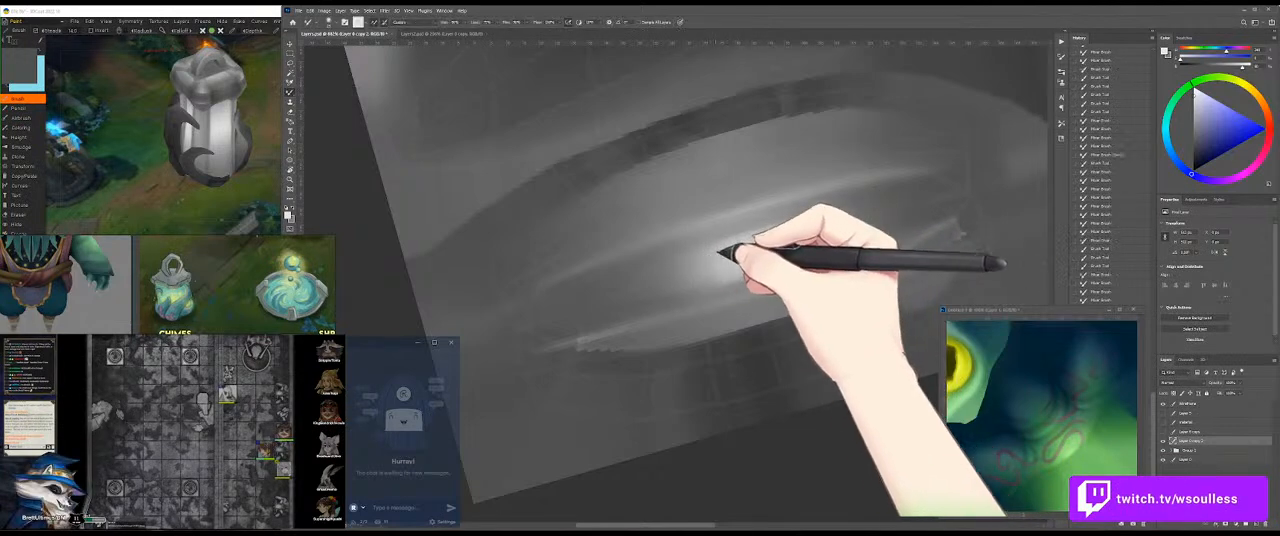
{"action": "left_click_drag", "start_coordinate": [705, 232], "coordinate": [723, 221]}
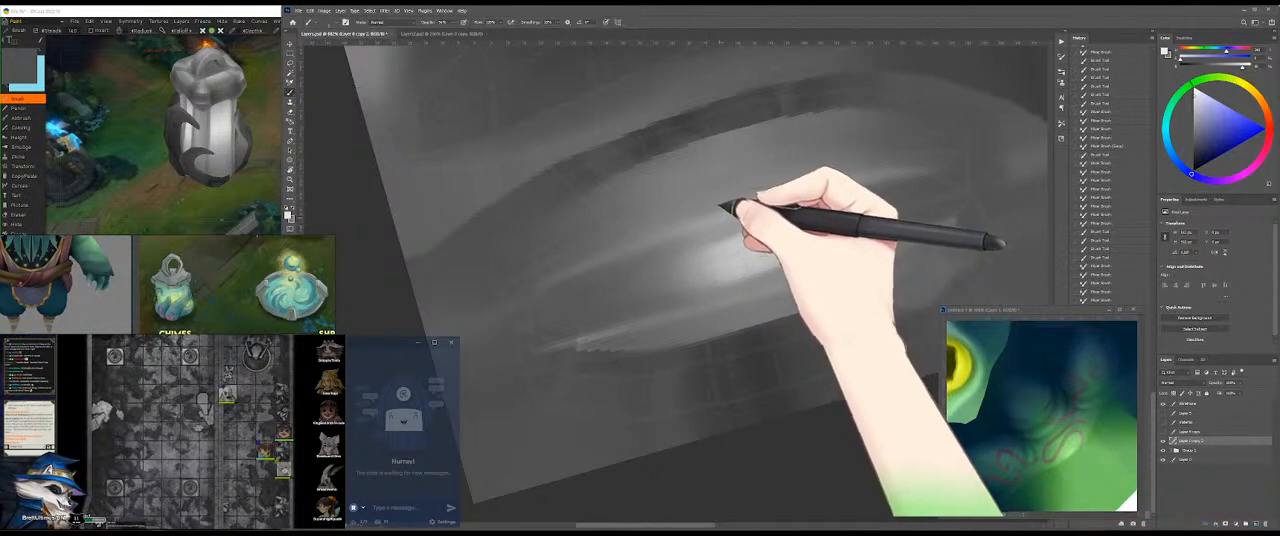
{"action": "key", "text": "b"}
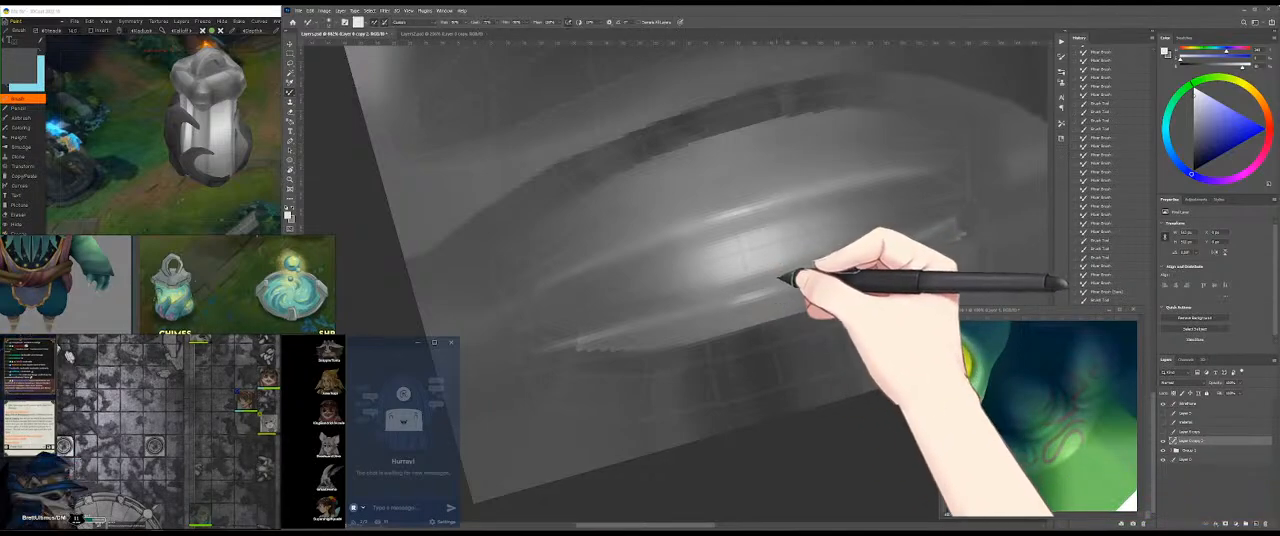
{"action": "left_click_drag", "start_coordinate": [715, 294], "coordinate": [798, 275]}
Step: Check the brighter highlight on the rotated 3D model and continue blending it towards the oval's left side
{"action": "left_click", "coordinate": [202, 176]}
{"action": "left_click_drag", "start_coordinate": [202, 176], "coordinate": [268, 182]}
{"action": "left_click", "coordinate": [760, 248]}
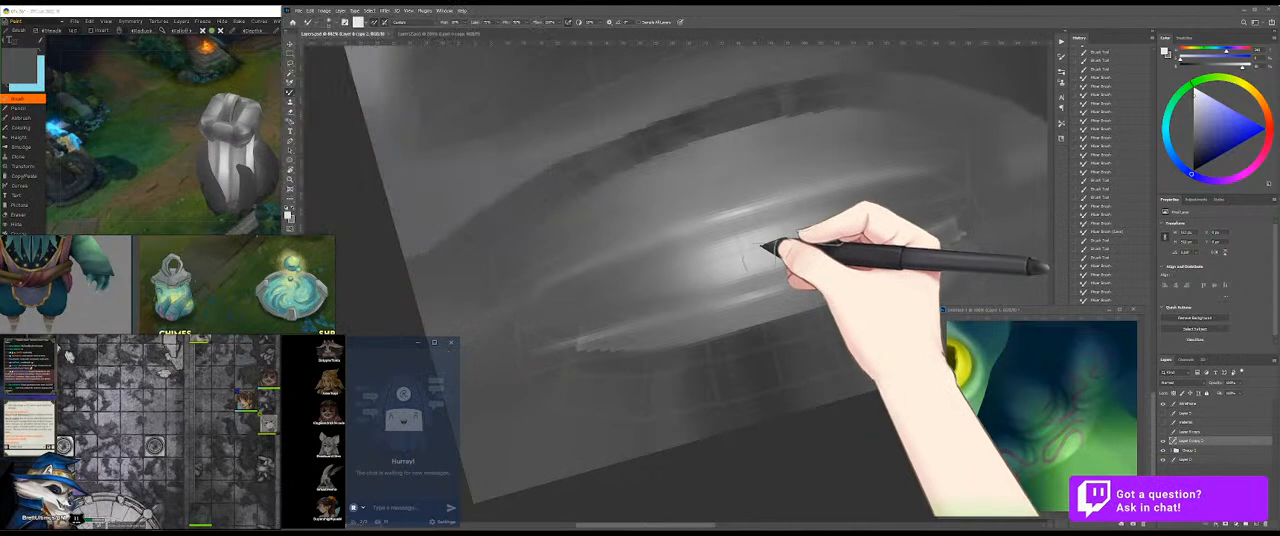
{"action": "left_click_drag", "start_coordinate": [765, 248], "coordinate": [605, 276]}
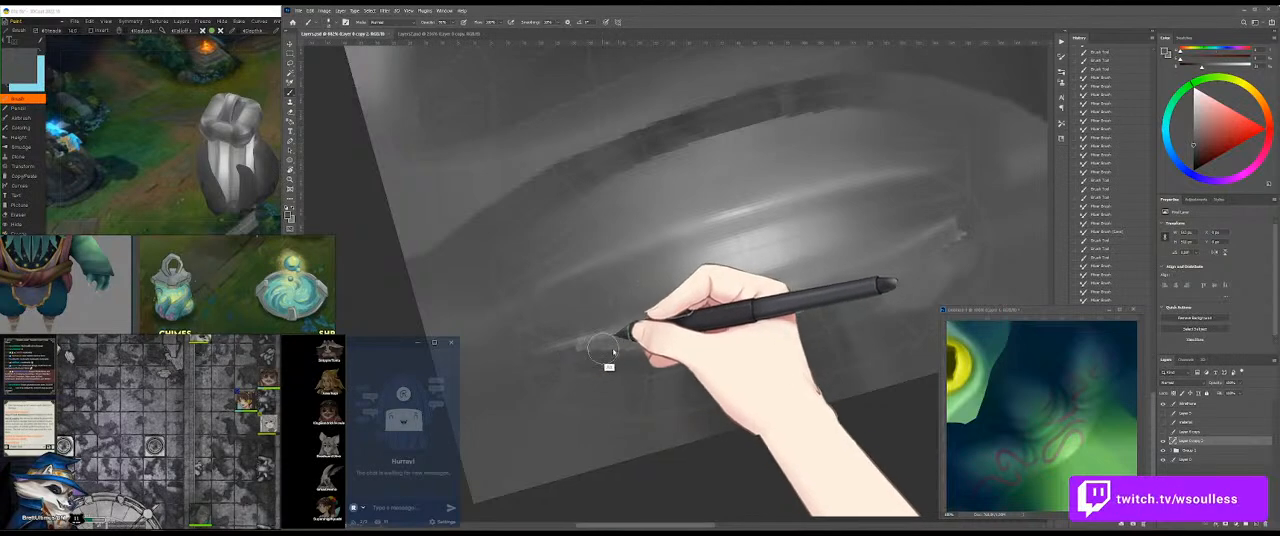
Step: Paint grey strokes beneath the oval's lower light rim and blend them towards the right end with the Mixer Brush
{"action": "mouse_move", "coordinate": [742, 317]}
{"action": "left_mouse_down"}
{"action": "mouse_move", "coordinate": [548, 362]}
{"action": "mouse_move", "coordinate": [822, 303]}
{"action": "mouse_move", "coordinate": [728, 325]}
{"action": "left_mouse_up"}
{"action": "left_click_drag", "start_coordinate": [724, 318], "coordinate": [594, 362]}
{"action": "left_click_drag", "start_coordinate": [825, 302], "coordinate": [717, 343]}
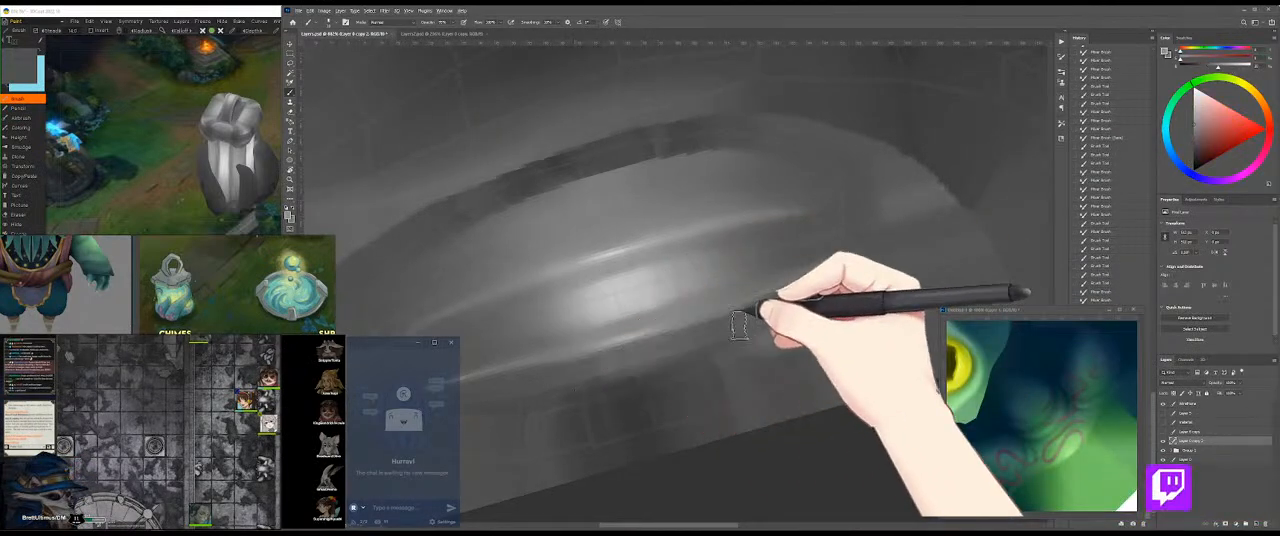
{"action": "left_click_drag", "start_coordinate": [748, 320], "coordinate": [592, 361]}
{"action": "key", "text": "shift+b"}
{"action": "mouse_move", "coordinate": [697, 332]}
{"action": "left_mouse_down"}
{"action": "mouse_move", "coordinate": [790, 312]}
{"action": "mouse_move", "coordinate": [657, 351]}
{"action": "mouse_move", "coordinate": [819, 295]}
{"action": "mouse_move", "coordinate": [870, 256]}
{"action": "mouse_move", "coordinate": [806, 297]}
{"action": "mouse_move", "coordinate": [845, 257]}
{"action": "left_mouse_up"}
{"action": "mouse_move", "coordinate": [748, 318]}
{"action": "left_mouse_down"}
{"action": "mouse_move", "coordinate": [859, 275]}
{"action": "mouse_move", "coordinate": [725, 285]}
{"action": "mouse_move", "coordinate": [694, 334]}
{"action": "mouse_move", "coordinate": [734, 318]}
{"action": "mouse_move", "coordinate": [578, 339]}
{"action": "mouse_move", "coordinate": [708, 292]}
{"action": "left_mouse_up"}
Step: Rotate the 3D model to examine the metal cap's highlight and lower rim from several sides
{"action": "left_click", "coordinate": [116, 132]}
{"action": "mouse_move", "coordinate": [208, 129]}
{"action": "left_mouse_down"}
{"action": "mouse_move", "coordinate": [223, 118]}
{"action": "mouse_move", "coordinate": [209, 105]}
{"action": "mouse_move", "coordinate": [130, 144]}
{"action": "mouse_move", "coordinate": [242, 191]}
{"action": "mouse_move", "coordinate": [244, 138]}
{"action": "mouse_move", "coordinate": [222, 97]}
{"action": "mouse_move", "coordinate": [257, 106]}
{"action": "mouse_move", "coordinate": [266, 124]}
{"action": "left_mouse_up"}
{"action": "left_click", "coordinate": [840, 308]}
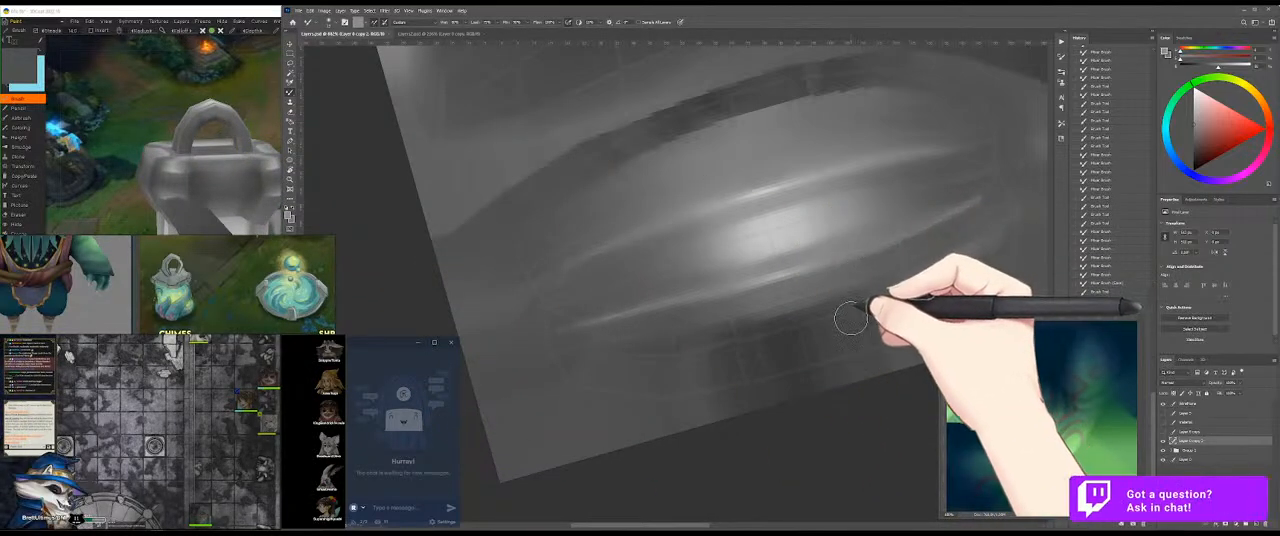
{"action": "left_click", "coordinate": [190, 108]}
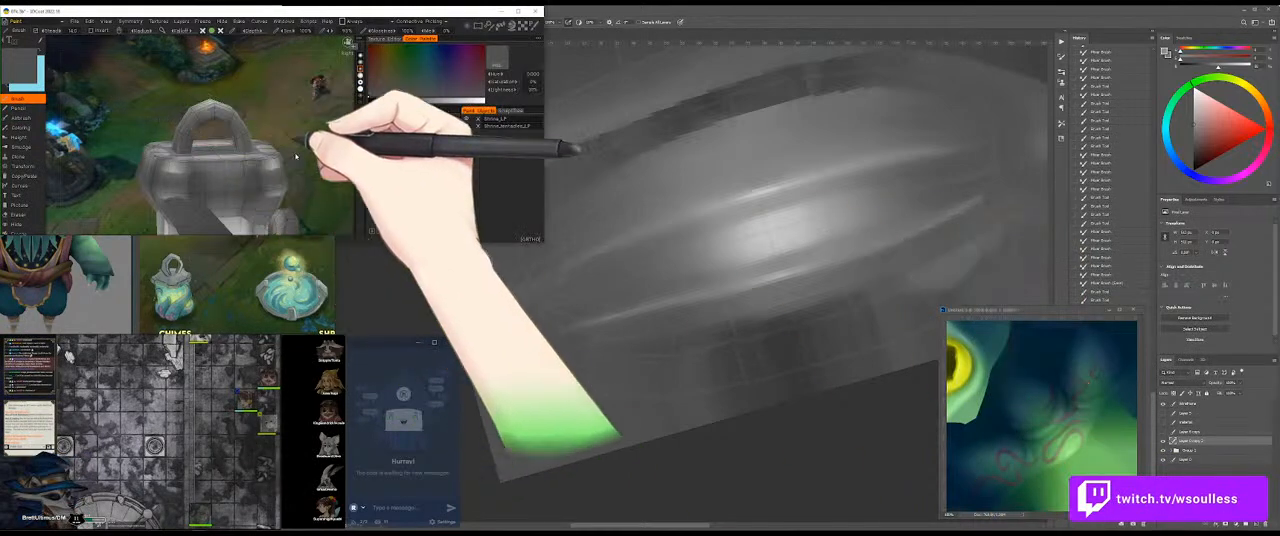
{"action": "left_click_drag", "start_coordinate": [326, 160], "coordinate": [311, 131]}
{"action": "left_click", "coordinate": [604, 289]}
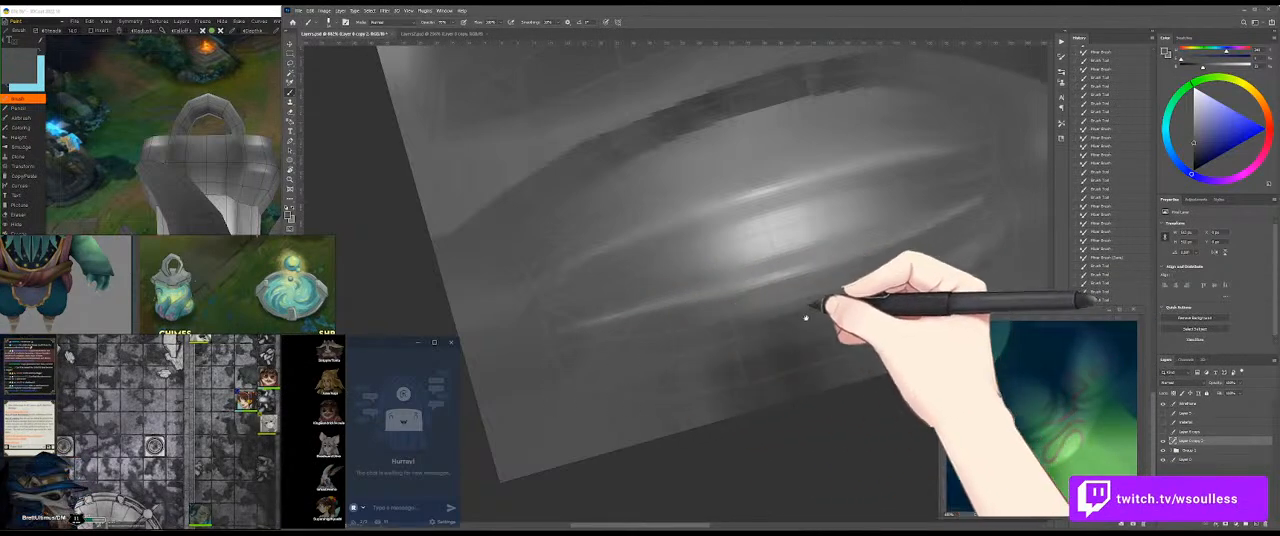
Step: Cover the dark area beneath the lower rim with grey strokes, from the oval's right end to its lower left
{"action": "left_click_drag", "start_coordinate": [806, 318], "coordinate": [700, 343]}
{"action": "left_click_drag", "start_coordinate": [788, 311], "coordinate": [894, 269]}
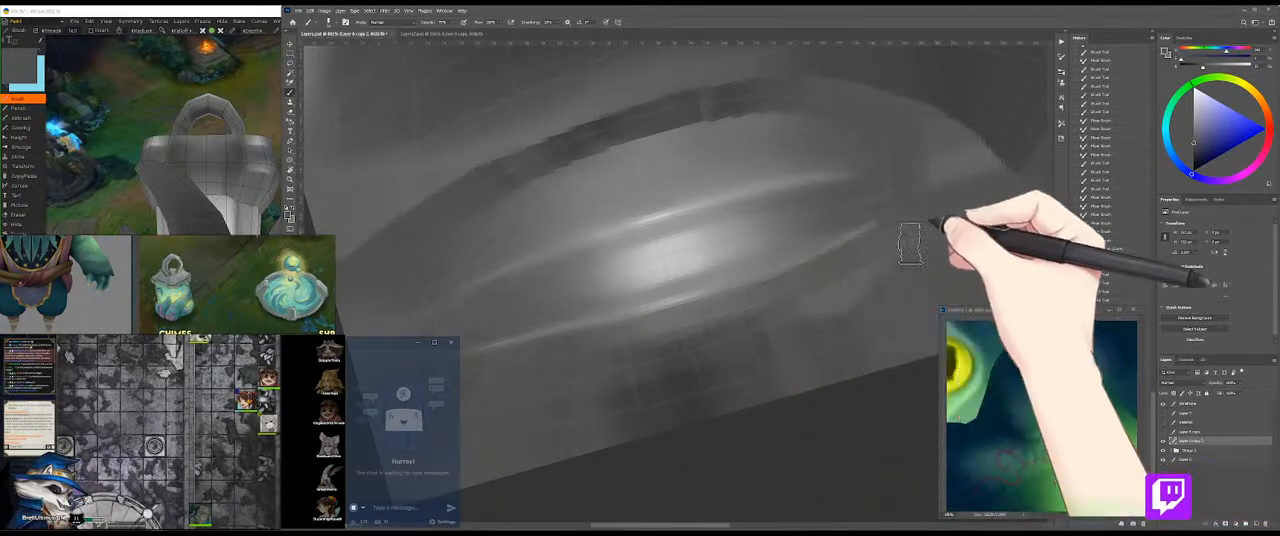
{"action": "left_click_drag", "start_coordinate": [928, 235], "coordinate": [883, 263]}
{"action": "left_click_drag", "start_coordinate": [652, 367], "coordinate": [576, 391]}
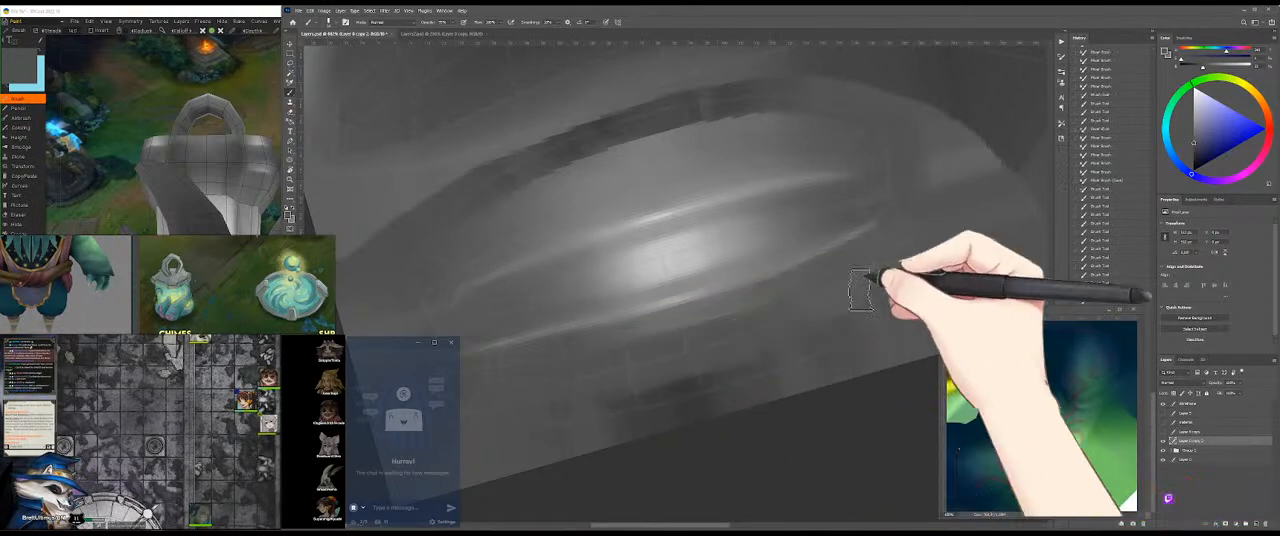
Step: Soften the dark upper band and the oval's right end with grey strokes, smoothing the transitions with the Mixer Brush
{"action": "left_click", "coordinate": [639, 112], "text": "alt"}
{"action": "left_click_drag", "start_coordinate": [702, 106], "coordinate": [748, 101]}
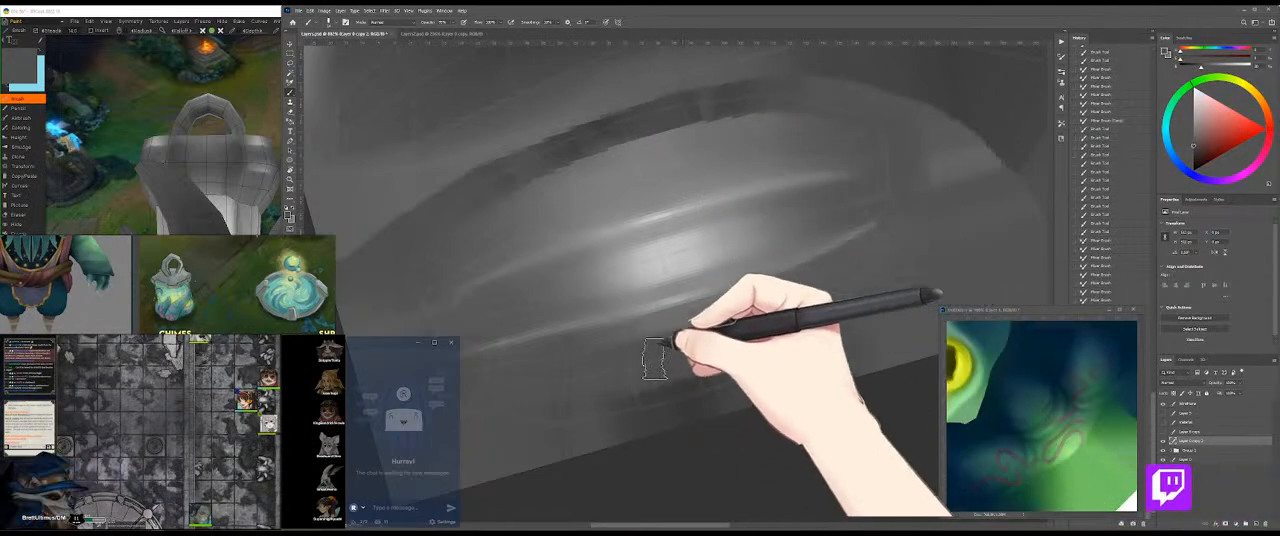
{"action": "mouse_move", "coordinate": [733, 339]}
{"action": "left_mouse_down"}
{"action": "mouse_move", "coordinate": [803, 325]}
{"action": "mouse_move", "coordinate": [698, 362]}
{"action": "mouse_move", "coordinate": [770, 335]}
{"action": "left_mouse_up"}
{"action": "mouse_move", "coordinate": [889, 253]}
{"action": "left_mouse_down"}
{"action": "mouse_move", "coordinate": [911, 211]}
{"action": "mouse_move", "coordinate": [878, 170]}
{"action": "mouse_move", "coordinate": [856, 170]}
{"action": "mouse_move", "coordinate": [872, 182]}
{"action": "left_mouse_up"}
{"action": "key", "text": "shift+b"}
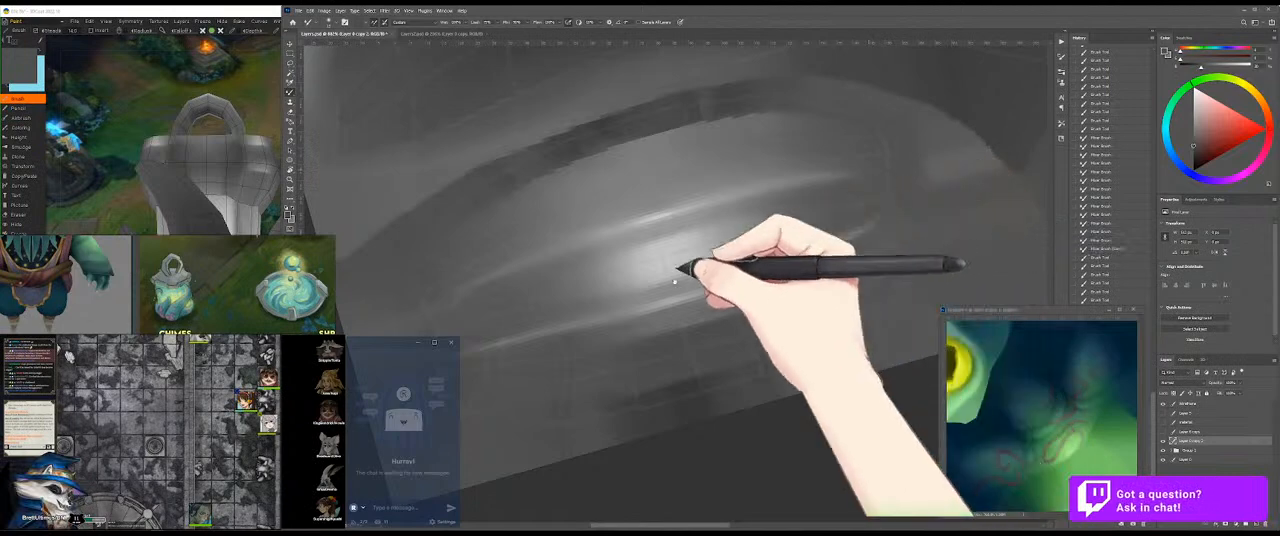
{"action": "left_click_drag", "start_coordinate": [651, 284], "coordinate": [738, 260]}
{"action": "key", "text": "shift+b"}
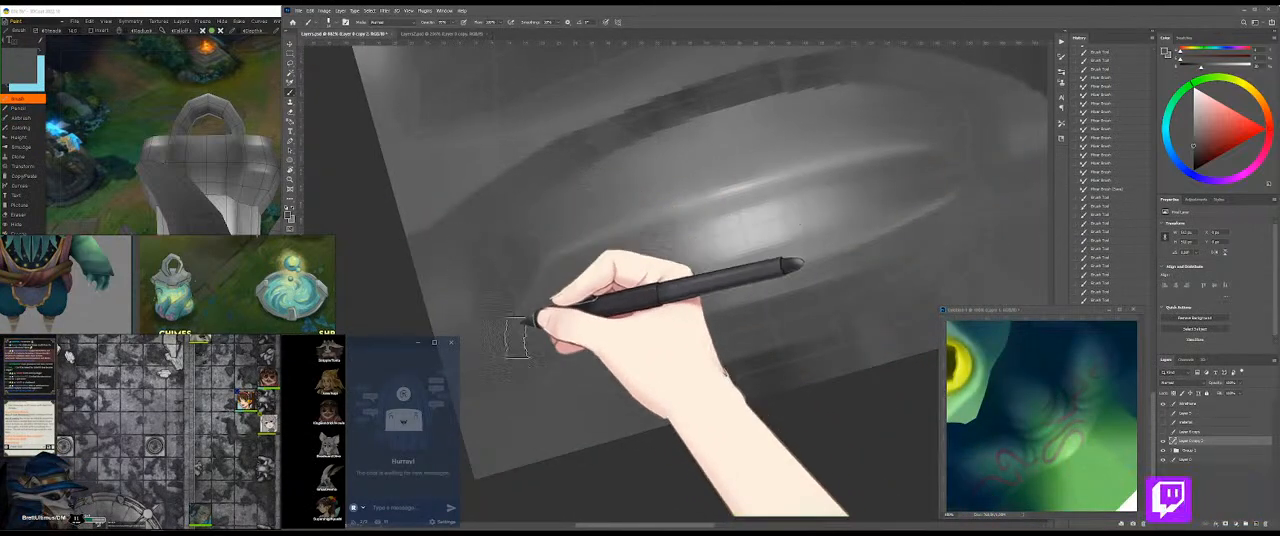
Step: Paint grey strokes around the oval's left end and up along the start of the dark upper band
{"action": "left_click_drag", "start_coordinate": [534, 366], "coordinate": [536, 349]}
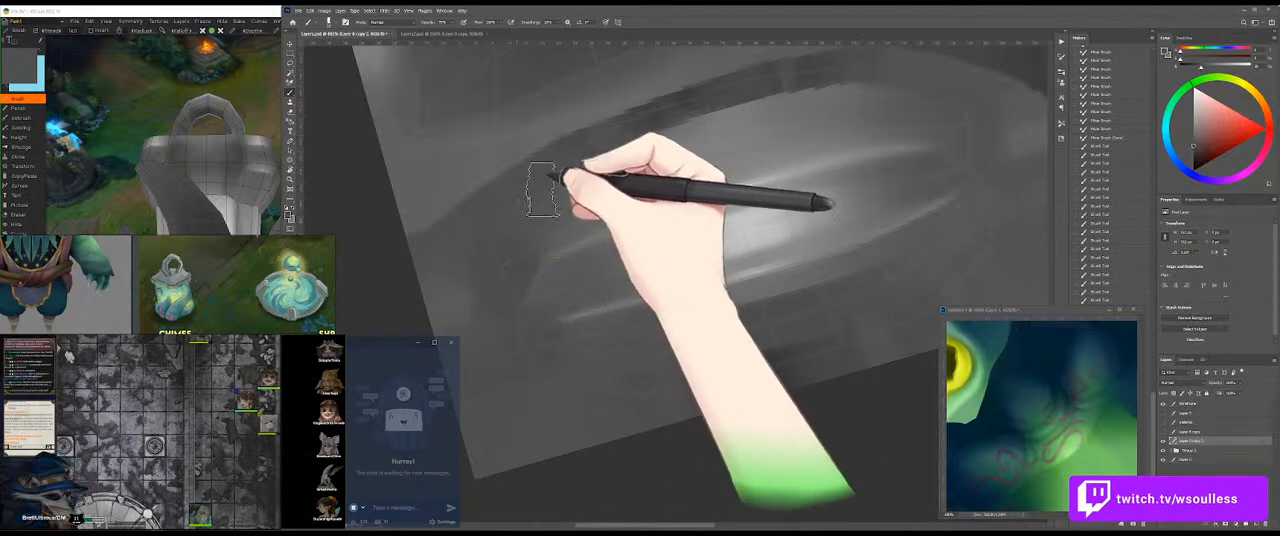
{"action": "left_click_drag", "start_coordinate": [602, 175], "coordinate": [665, 140]}
{"action": "mouse_move", "coordinate": [532, 193]}
{"action": "left_mouse_down"}
{"action": "mouse_move", "coordinate": [615, 154]}
{"action": "mouse_move", "coordinate": [621, 204]}
{"action": "left_mouse_up"}
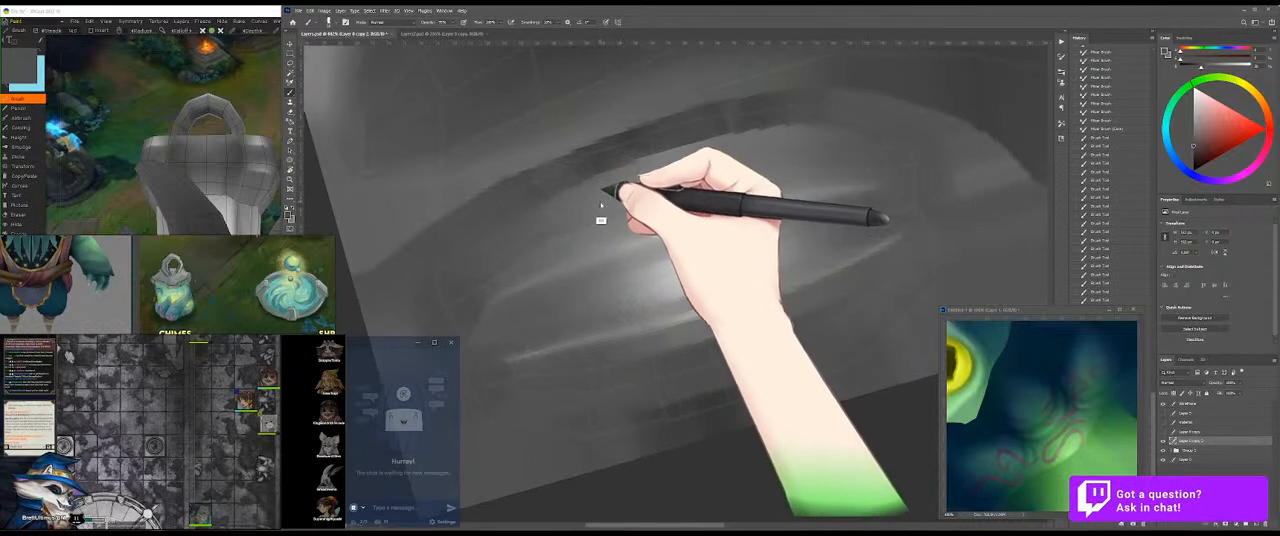
{"action": "left_click_drag", "start_coordinate": [556, 183], "coordinate": [700, 142]}
Step: Even out the dark upper band with long grey strokes from its right end down to its left edge
{"action": "mouse_move", "coordinate": [553, 193]}
{"action": "left_mouse_down"}
{"action": "mouse_move", "coordinate": [833, 112]}
{"action": "mouse_move", "coordinate": [660, 150]}
{"action": "mouse_move", "coordinate": [571, 180]}
{"action": "mouse_move", "coordinate": [888, 108]}
{"action": "mouse_move", "coordinate": [598, 164]}
{"action": "mouse_move", "coordinate": [791, 108]}
{"action": "mouse_move", "coordinate": [556, 183]}
{"action": "mouse_move", "coordinate": [773, 103]}
{"action": "mouse_move", "coordinate": [643, 143]}
{"action": "mouse_move", "coordinate": [778, 108]}
{"action": "left_mouse_up"}
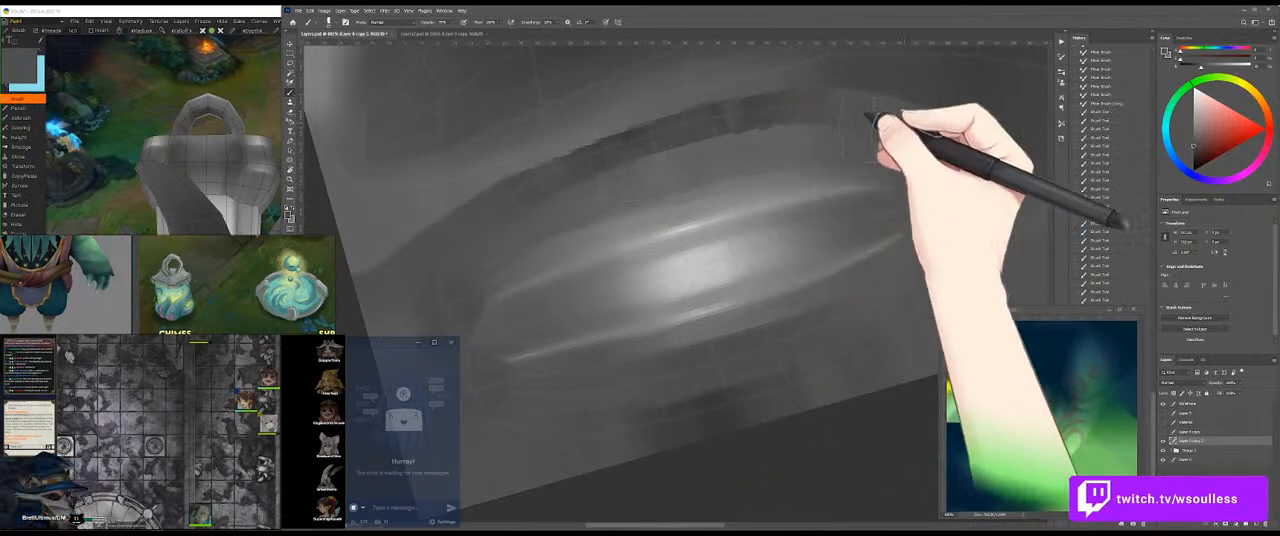
{"action": "left_click_drag", "start_coordinate": [648, 146], "coordinate": [785, 122]}
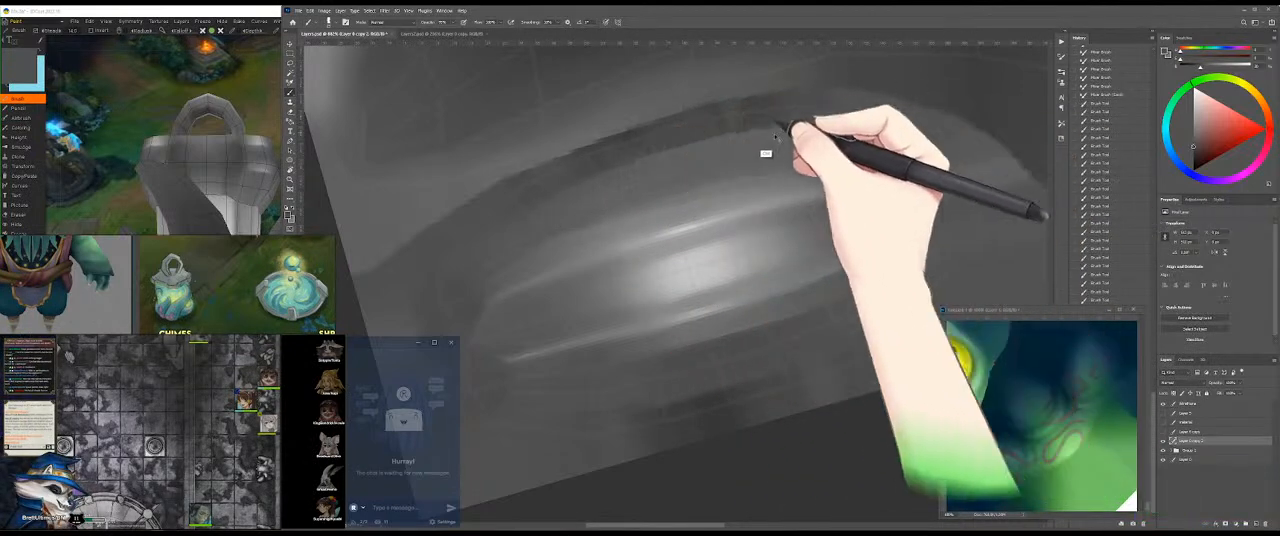
{"action": "mouse_move", "coordinate": [898, 129]}
{"action": "left_mouse_down"}
{"action": "mouse_move", "coordinate": [802, 125]}
{"action": "mouse_move", "coordinate": [877, 126]}
{"action": "left_mouse_up"}
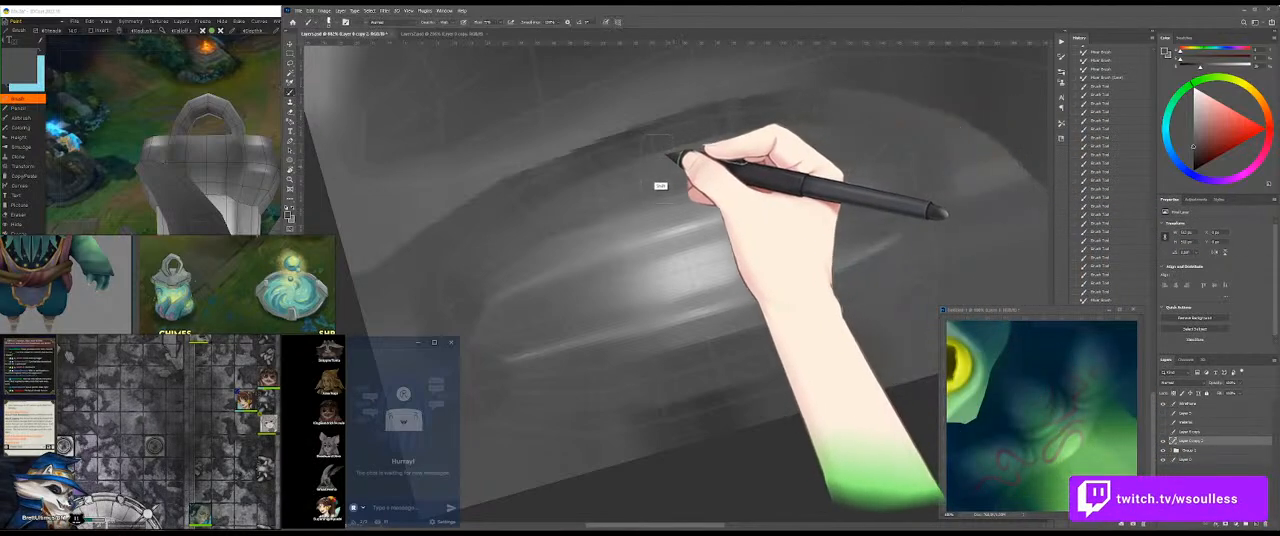
{"action": "mouse_move", "coordinate": [580, 158]}
{"action": "left_mouse_down"}
{"action": "mouse_move", "coordinate": [501, 190]}
{"action": "mouse_move", "coordinate": [457, 246]}
{"action": "left_mouse_up"}
{"action": "left_click_drag", "start_coordinate": [563, 158], "coordinate": [455, 246]}
Step: Lasso a selection around the whole cap oval, following the upper band's outer edge and the texture's lower border
{"action": "left_click_drag", "start_coordinate": [620, 174], "coordinate": [605, 190]}
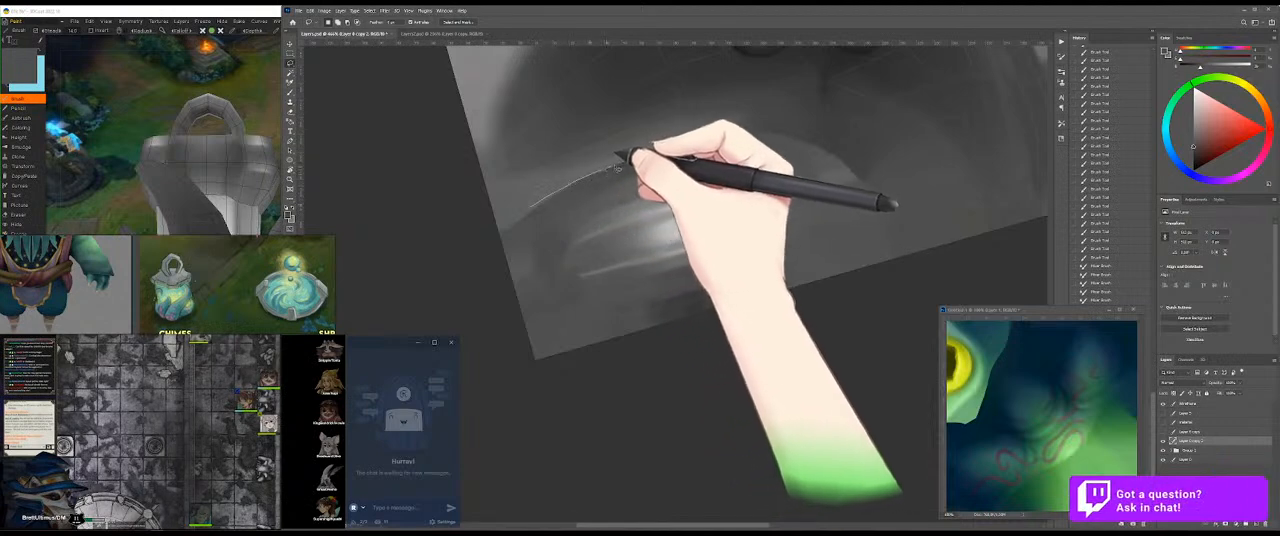
{"action": "mouse_move", "coordinate": [678, 138]}
{"action": "left_mouse_down"}
{"action": "mouse_move", "coordinate": [886, 129]}
{"action": "mouse_move", "coordinate": [629, 343]}
{"action": "mouse_move", "coordinate": [565, 223]}
{"action": "mouse_move", "coordinate": [585, 245]}
{"action": "left_mouse_up"}
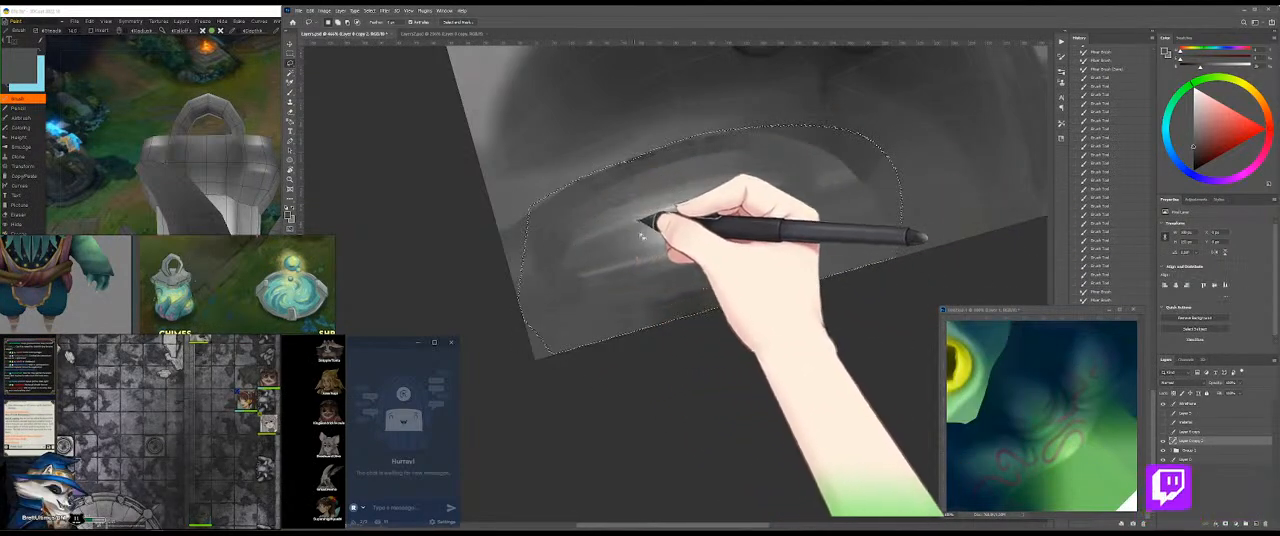
{"action": "left_click_drag", "start_coordinate": [622, 179], "coordinate": [651, 177]}
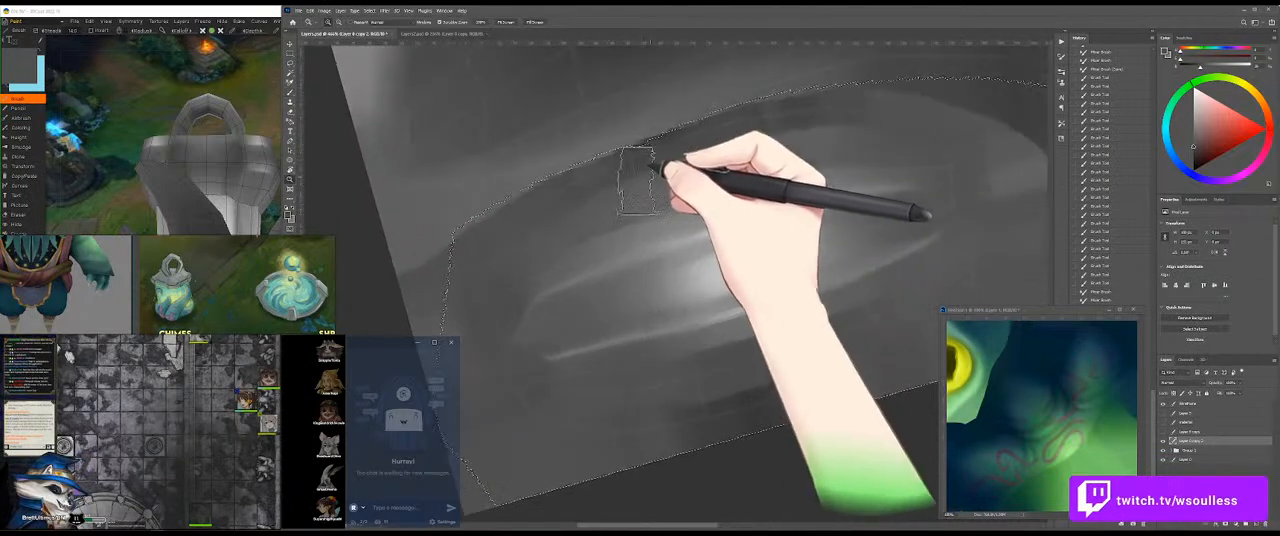
Step: Fill the upper band inside the selection with long dark grey strokes, from the left side to the right end
{"action": "mouse_move", "coordinate": [651, 144]}
{"action": "left_mouse_down"}
{"action": "mouse_move", "coordinate": [488, 274]}
{"action": "mouse_move", "coordinate": [526, 238]}
{"action": "mouse_move", "coordinate": [508, 256]}
{"action": "left_mouse_up"}
{"action": "left_click_drag", "start_coordinate": [690, 145], "coordinate": [560, 200]}
{"action": "left_click_drag", "start_coordinate": [774, 126], "coordinate": [622, 168]}
{"action": "mouse_move", "coordinate": [822, 122]}
{"action": "left_mouse_down"}
{"action": "mouse_move", "coordinate": [690, 145]}
{"action": "mouse_move", "coordinate": [784, 130]}
{"action": "left_mouse_up"}
{"action": "mouse_move", "coordinate": [934, 140]}
{"action": "left_mouse_down"}
{"action": "mouse_move", "coordinate": [760, 128]}
{"action": "mouse_move", "coordinate": [966, 138]}
{"action": "left_mouse_up"}
{"action": "left_click_drag", "start_coordinate": [896, 196], "coordinate": [834, 133]}
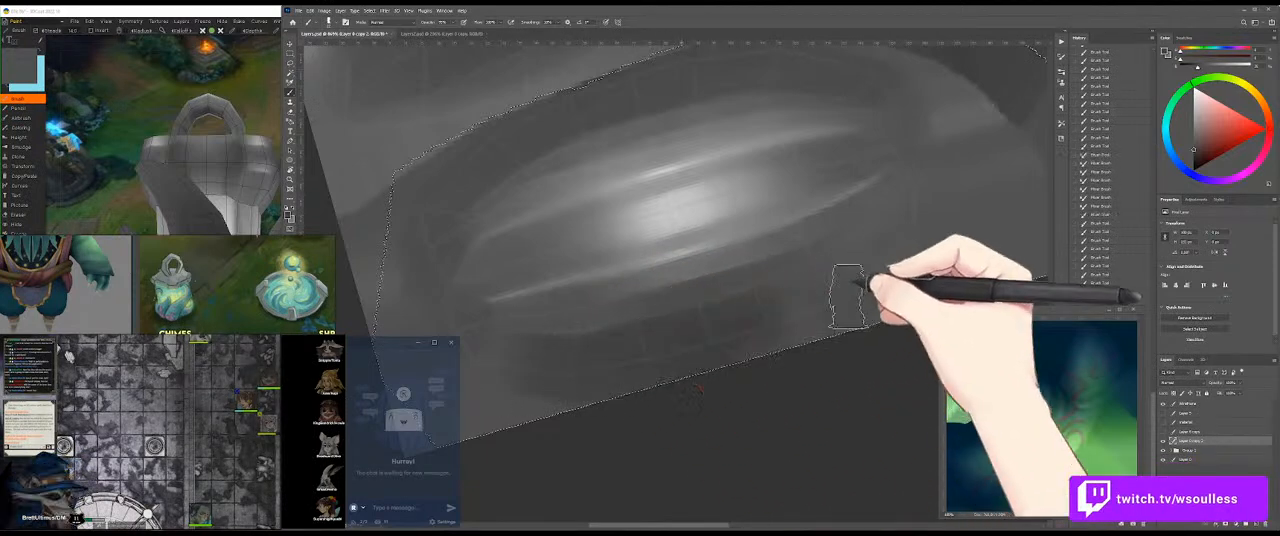
Step: Shade the strip beneath the lower rim inside the selection with dark grey strokes, from right to left
{"action": "left_click_drag", "start_coordinate": [842, 283], "coordinate": [742, 345]}
{"action": "left_click_drag", "start_coordinate": [742, 345], "coordinate": [856, 279]}
{"action": "left_click_drag", "start_coordinate": [901, 249], "coordinate": [808, 309]}
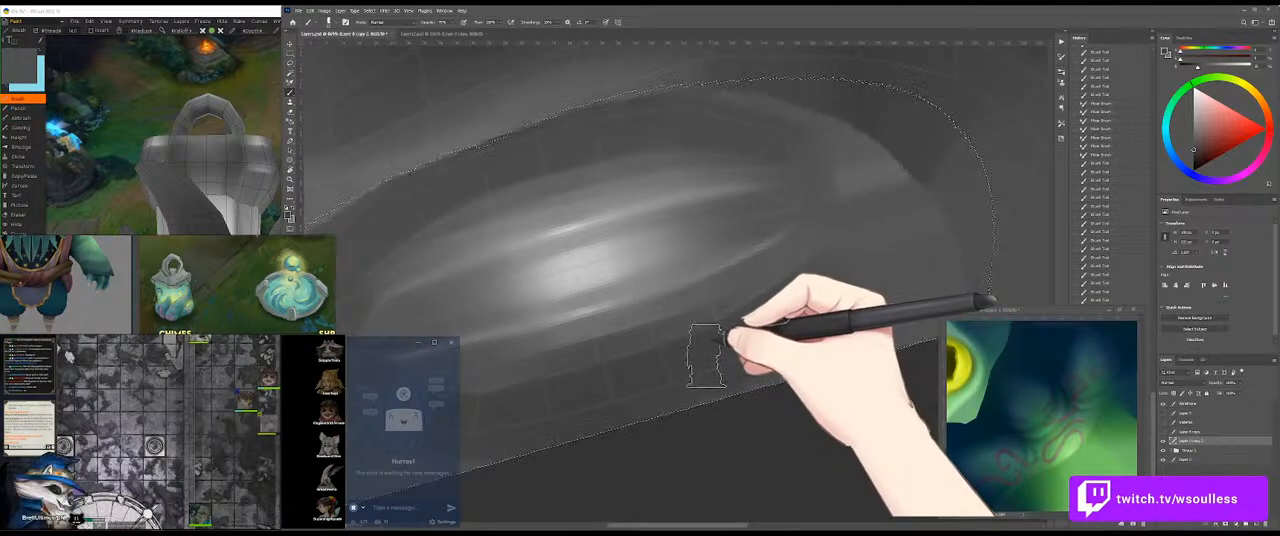
{"action": "left_click_drag", "start_coordinate": [745, 311], "coordinate": [897, 255]}
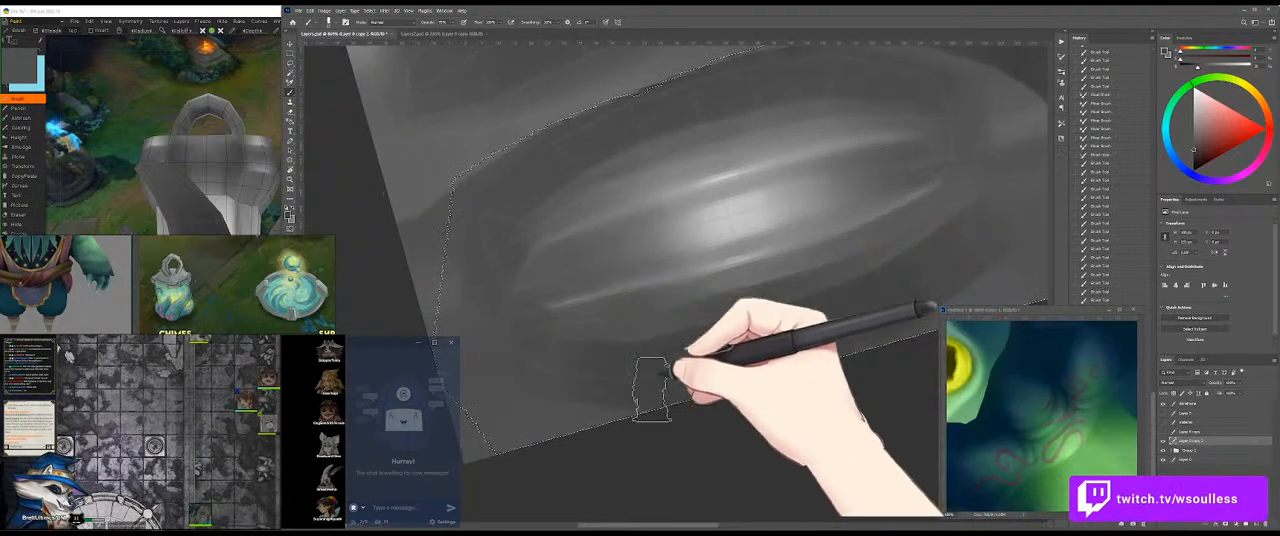
{"action": "left_click_drag", "start_coordinate": [588, 216], "coordinate": [600, 316]}
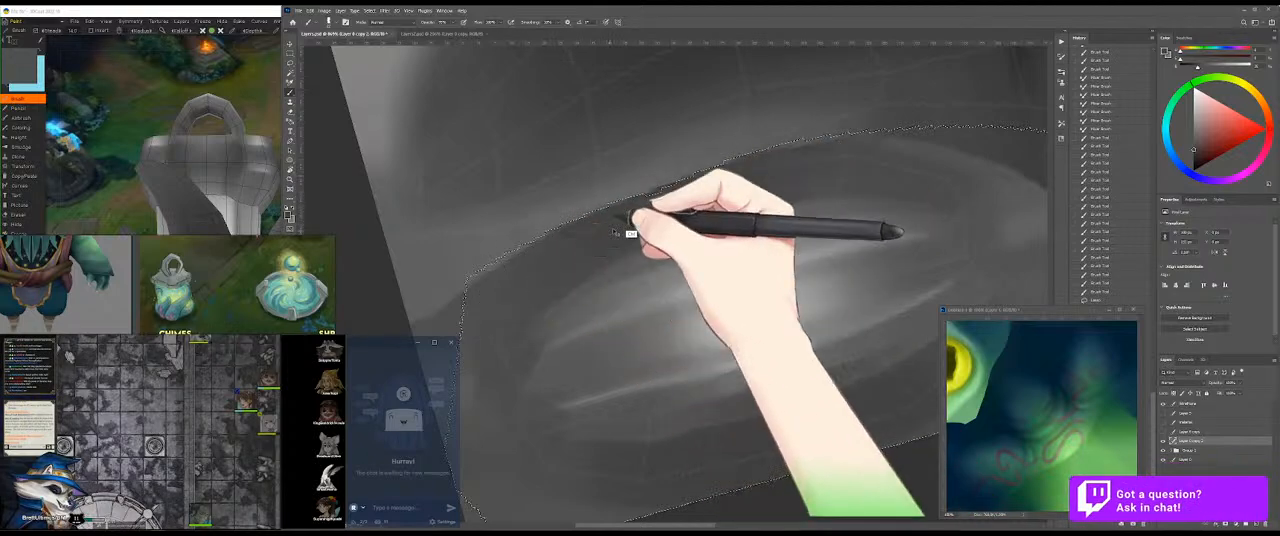
Step: Refine the selected upper band with sampled greys, smoothing its tone and sharpening its edge against the lighter oval
{"action": "mouse_move", "coordinate": [782, 177]}
{"action": "left_mouse_down"}
{"action": "mouse_move", "coordinate": [615, 227]}
{"action": "mouse_move", "coordinate": [633, 206]}
{"action": "mouse_move", "coordinate": [677, 197]}
{"action": "mouse_move", "coordinate": [545, 225]}
{"action": "left_mouse_up"}
{"action": "left_click_drag", "start_coordinate": [745, 195], "coordinate": [631, 200]}
{"action": "mouse_move", "coordinate": [880, 220]}
{"action": "left_mouse_down"}
{"action": "mouse_move", "coordinate": [735, 203]}
{"action": "mouse_move", "coordinate": [665, 215]}
{"action": "left_mouse_up"}
{"action": "mouse_move", "coordinate": [911, 234]}
{"action": "left_mouse_down"}
{"action": "mouse_move", "coordinate": [671, 226]}
{"action": "mouse_move", "coordinate": [671, 194]}
{"action": "mouse_move", "coordinate": [768, 194]}
{"action": "mouse_move", "coordinate": [702, 258]}
{"action": "left_mouse_up"}
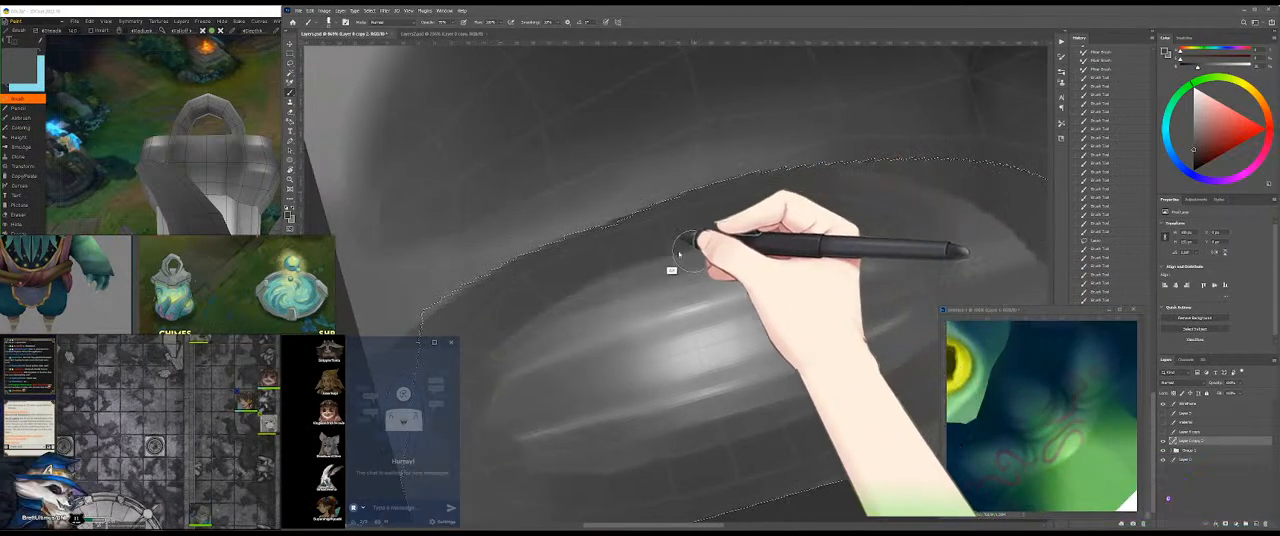
{"action": "left_click", "coordinate": [703, 263], "text": "alt"}
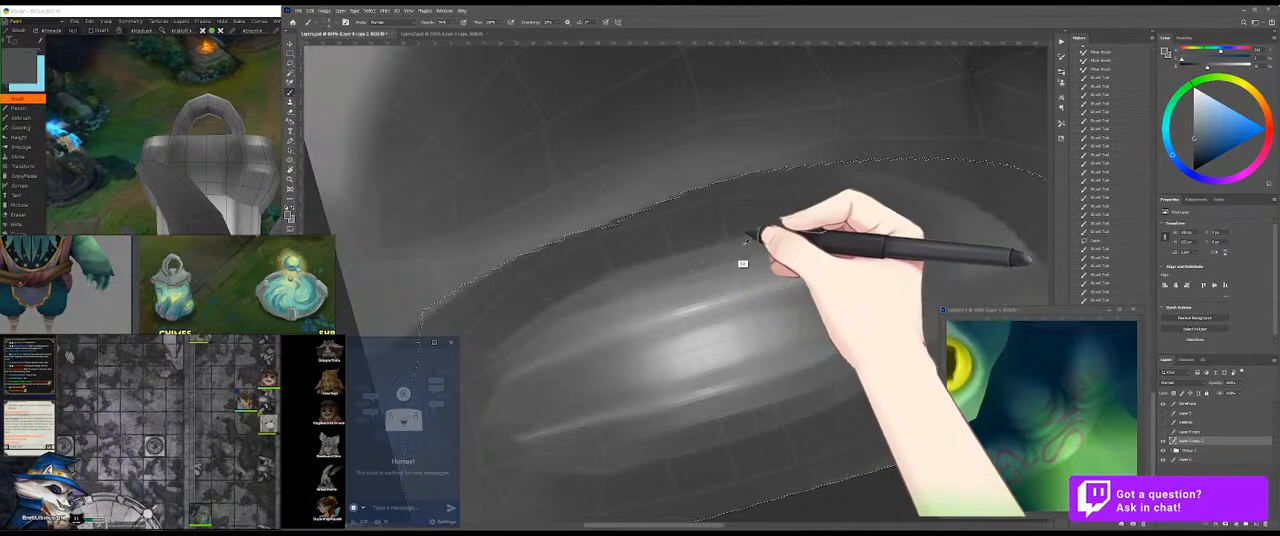
{"action": "left_click", "coordinate": [731, 223], "text": "alt"}
{"action": "mouse_move", "coordinate": [733, 218]}
{"action": "left_mouse_down"}
{"action": "mouse_move", "coordinate": [627, 230]}
{"action": "mouse_move", "coordinate": [808, 190]}
{"action": "mouse_move", "coordinate": [650, 222]}
{"action": "mouse_move", "coordinate": [792, 186]}
{"action": "mouse_move", "coordinate": [676, 220]}
{"action": "left_mouse_up"}
{"action": "mouse_move", "coordinate": [820, 194]}
{"action": "left_mouse_down"}
{"action": "mouse_move", "coordinate": [713, 220]}
{"action": "mouse_move", "coordinate": [811, 208]}
{"action": "mouse_move", "coordinate": [811, 228]}
{"action": "mouse_move", "coordinate": [731, 208]}
{"action": "left_mouse_up"}
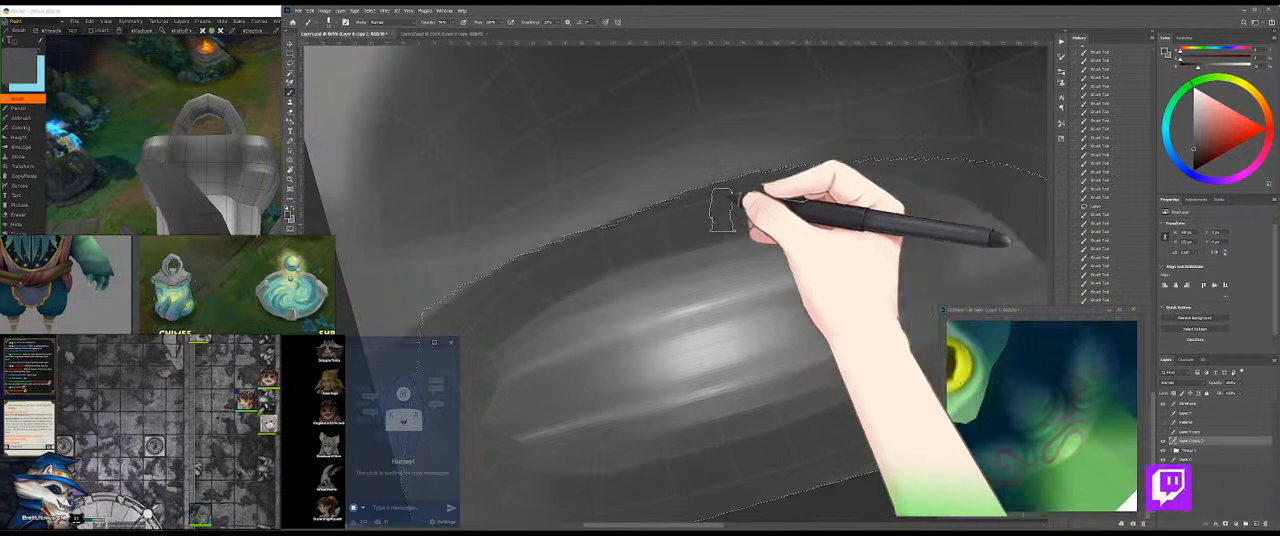
{"action": "left_click_drag", "start_coordinate": [817, 197], "coordinate": [903, 202]}
Step: Save the texture and rotate the 3D model to examine the cap with its darkened surround
{"action": "key", "text": "ctrl+d"}
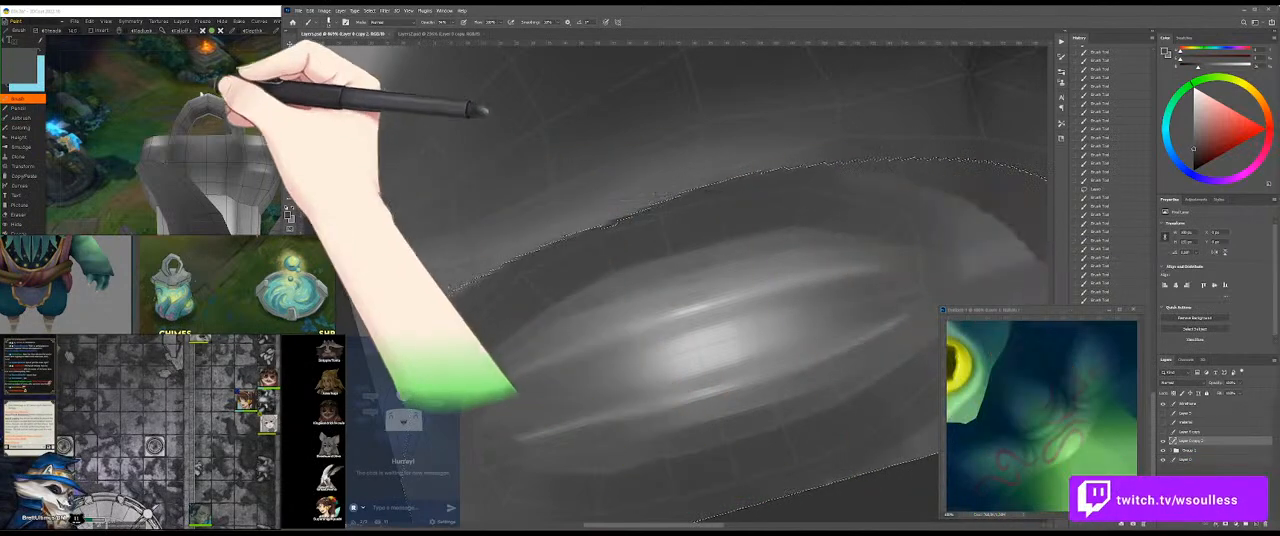
{"action": "left_click", "coordinate": [132, 82]}
{"action": "mouse_move", "coordinate": [295, 134]}
{"action": "left_mouse_down"}
{"action": "mouse_move", "coordinate": [294, 122]}
{"action": "mouse_move", "coordinate": [341, 137]}
{"action": "mouse_move", "coordinate": [262, 135]}
{"action": "mouse_move", "coordinate": [337, 123]}
{"action": "mouse_move", "coordinate": [182, 143]}
{"action": "mouse_move", "coordinate": [305, 118]}
{"action": "left_mouse_up"}
{"action": "left_click", "coordinate": [667, 256]}
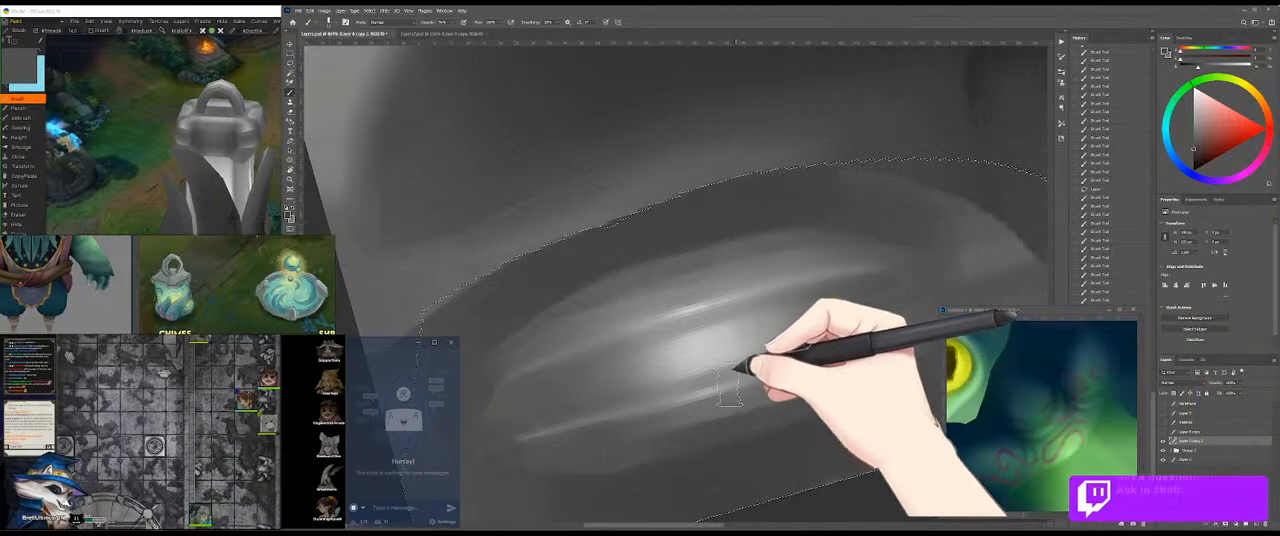
Step: Layer grey strokes just below the lower light rim and along the oval's upper edge
{"action": "mouse_move", "coordinate": [738, 418]}
{"action": "left_mouse_down"}
{"action": "mouse_move", "coordinate": [657, 446]}
{"action": "mouse_move", "coordinate": [737, 417]}
{"action": "mouse_move", "coordinate": [657, 437]}
{"action": "mouse_move", "coordinate": [688, 429]}
{"action": "left_mouse_up"}
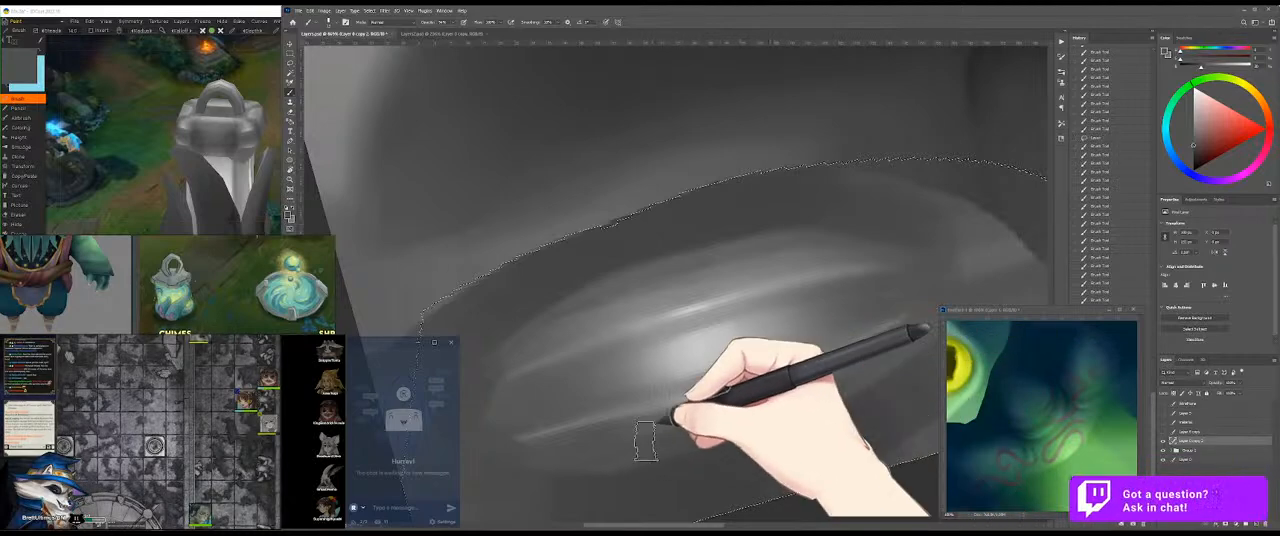
{"action": "left_click_drag", "start_coordinate": [615, 448], "coordinate": [755, 409]}
{"action": "mouse_move", "coordinate": [651, 443]}
{"action": "left_mouse_down"}
{"action": "mouse_move", "coordinate": [874, 369]}
{"action": "mouse_move", "coordinate": [671, 443]}
{"action": "mouse_move", "coordinate": [708, 426]}
{"action": "left_mouse_up"}
{"action": "left_click_drag", "start_coordinate": [688, 240], "coordinate": [829, 270]}
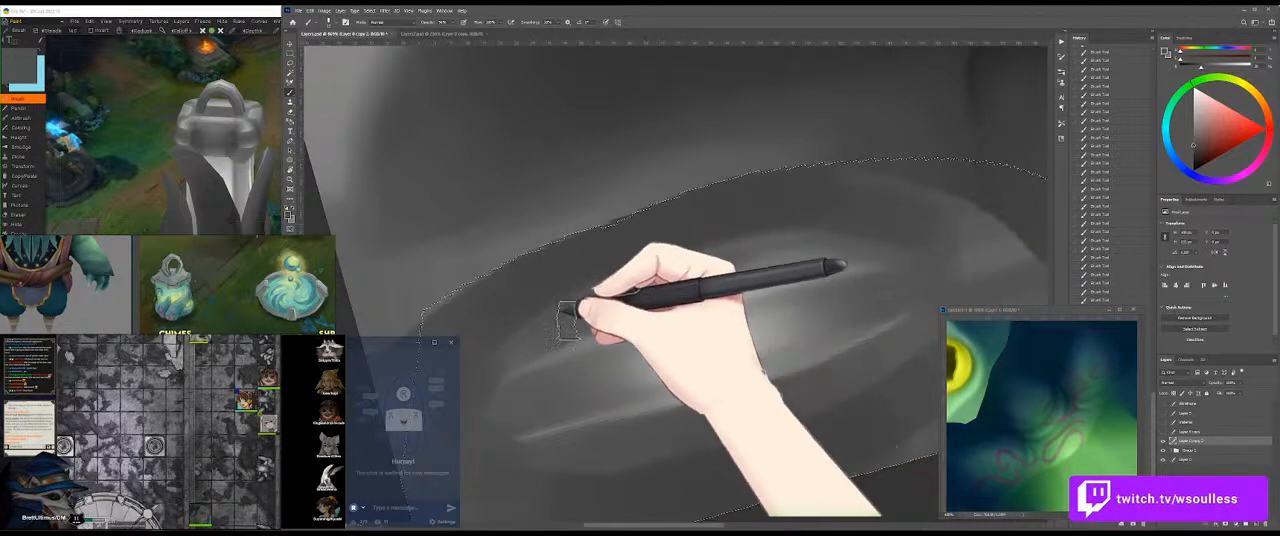
Step: Smooth the dark band above the oval's upper rim with long grey strokes along its curve inside the selection
{"action": "left_click_drag", "start_coordinate": [652, 272], "coordinate": [821, 243]}
{"action": "mouse_move", "coordinate": [700, 262]}
{"action": "left_mouse_down"}
{"action": "mouse_move", "coordinate": [868, 232]}
{"action": "mouse_move", "coordinate": [888, 240]}
{"action": "left_mouse_up"}
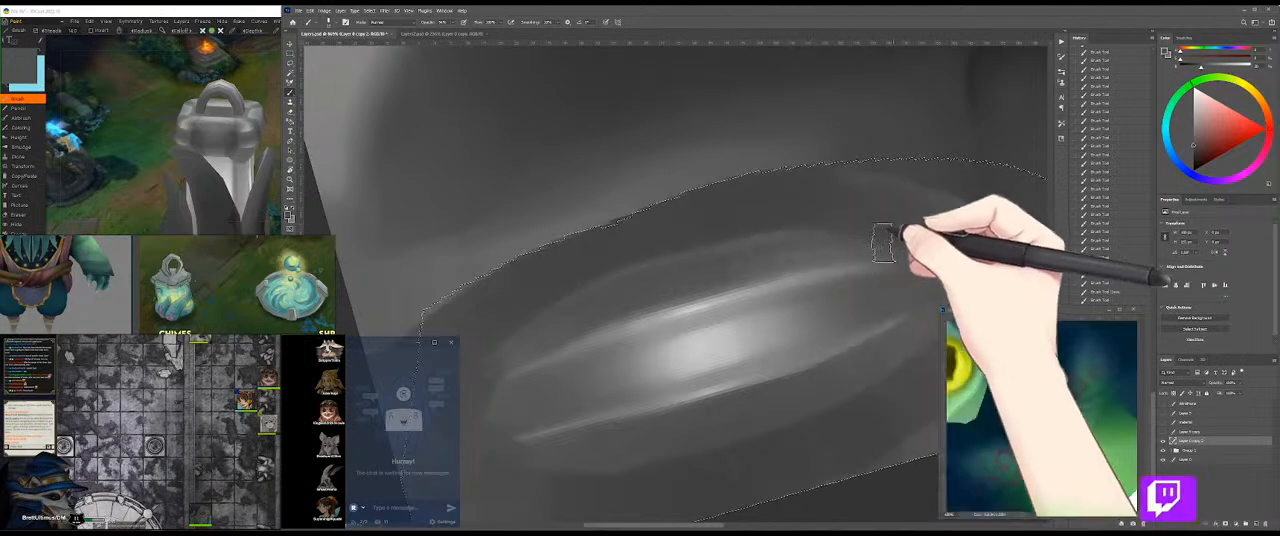
{"action": "mouse_move", "coordinate": [809, 250]}
{"action": "left_mouse_down"}
{"action": "mouse_move", "coordinate": [837, 246]}
{"action": "mouse_move", "coordinate": [576, 304]}
{"action": "mouse_move", "coordinate": [530, 336]}
{"action": "left_mouse_up"}
{"action": "left_click_drag", "start_coordinate": [614, 303], "coordinate": [528, 332]}
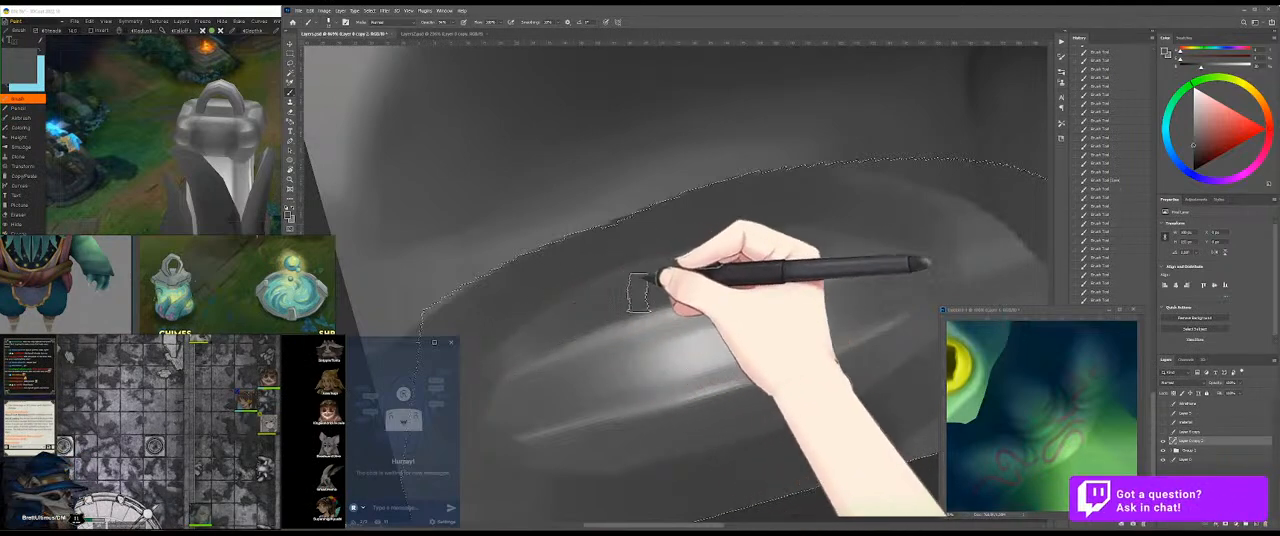
Step: Rotate the 3D model to examine the cap's repainted band from another angle
{"action": "left_click", "coordinate": [174, 140]}
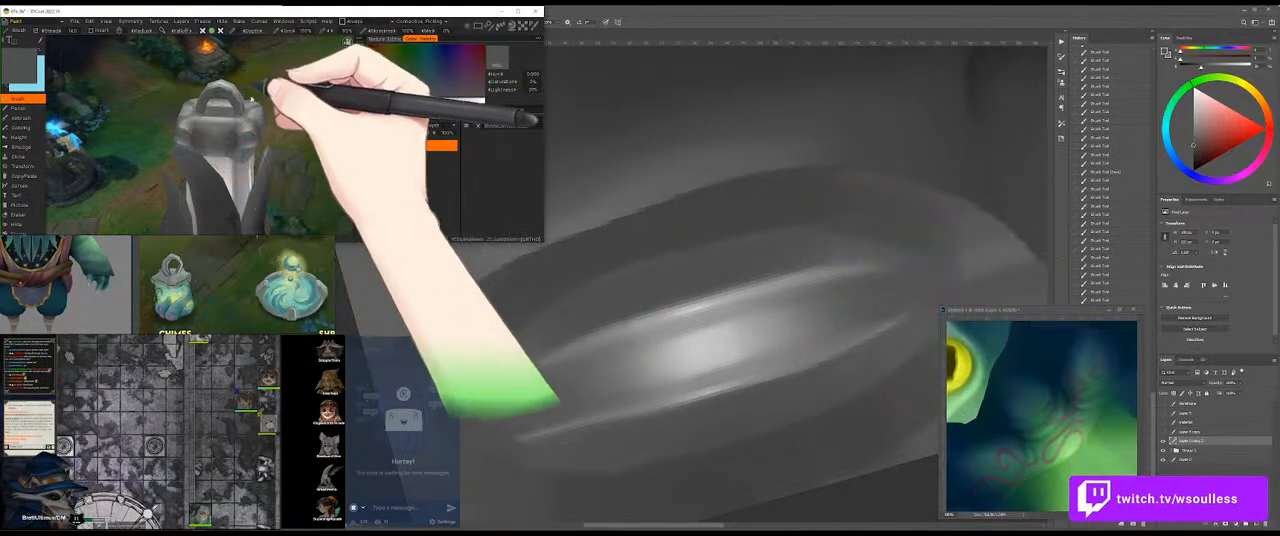
{"action": "left_click_drag", "start_coordinate": [174, 140], "coordinate": [228, 190]}
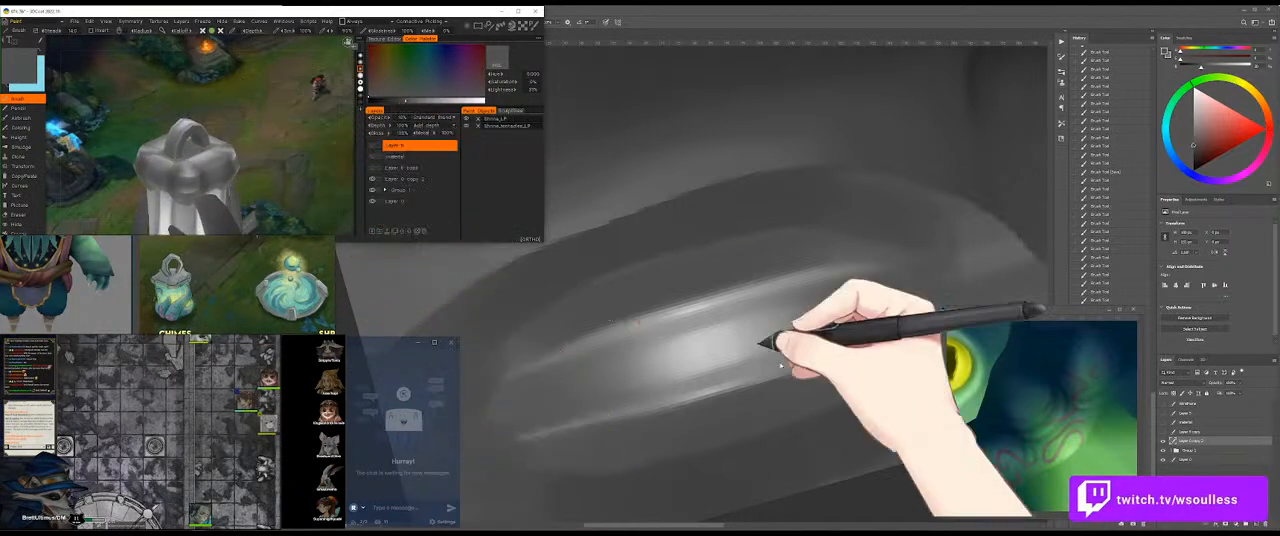
{"action": "left_click", "coordinate": [820, 368]}
Step: Show the wireframe layer, try grey strokes above the upper rim towards its right end, and undo them
{"action": "left_click_drag", "start_coordinate": [722, 339], "coordinate": [685, 350]}
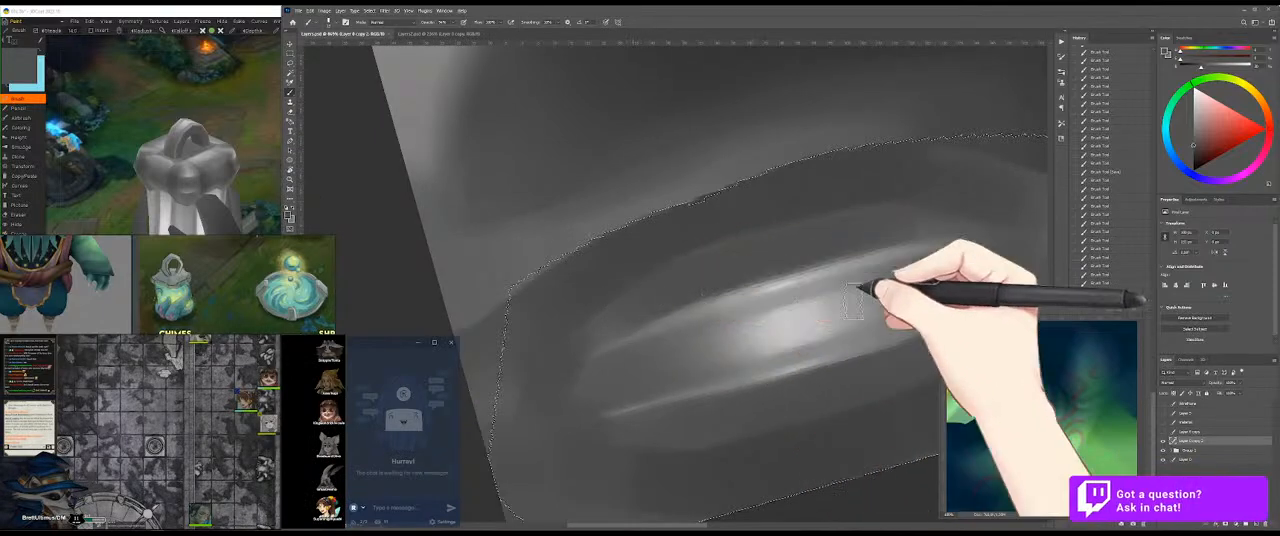
{"action": "left_click", "coordinate": [1163, 403]}
{"action": "mouse_move", "coordinate": [703, 277]}
{"action": "left_mouse_down"}
{"action": "mouse_move", "coordinate": [637, 306]}
{"action": "mouse_move", "coordinate": [747, 278]}
{"action": "mouse_move", "coordinate": [600, 311]}
{"action": "mouse_move", "coordinate": [876, 290]}
{"action": "mouse_move", "coordinate": [833, 287]}
{"action": "left_mouse_up"}
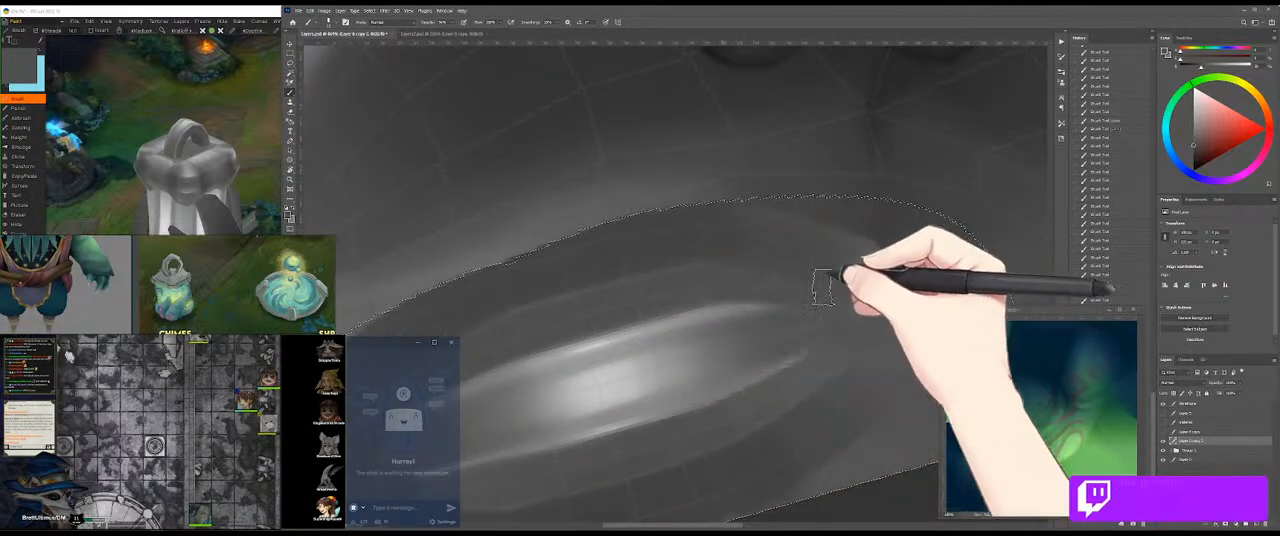
{"action": "key", "text": "ctrl+z"}
{"action": "left_click_drag", "start_coordinate": [720, 288], "coordinate": [814, 289]}
{"action": "key", "text": "ctrl+z"}
Step: Blend grey strokes above the upper rim and along the lower rim, following the wireframe's curves
{"action": "mouse_move", "coordinate": [706, 288]}
{"action": "left_mouse_down"}
{"action": "mouse_move", "coordinate": [797, 287]}
{"action": "mouse_move", "coordinate": [692, 287]}
{"action": "mouse_move", "coordinate": [836, 297]}
{"action": "mouse_move", "coordinate": [730, 310]}
{"action": "mouse_move", "coordinate": [768, 322]}
{"action": "mouse_move", "coordinate": [680, 358]}
{"action": "mouse_move", "coordinate": [708, 294]}
{"action": "left_mouse_up"}
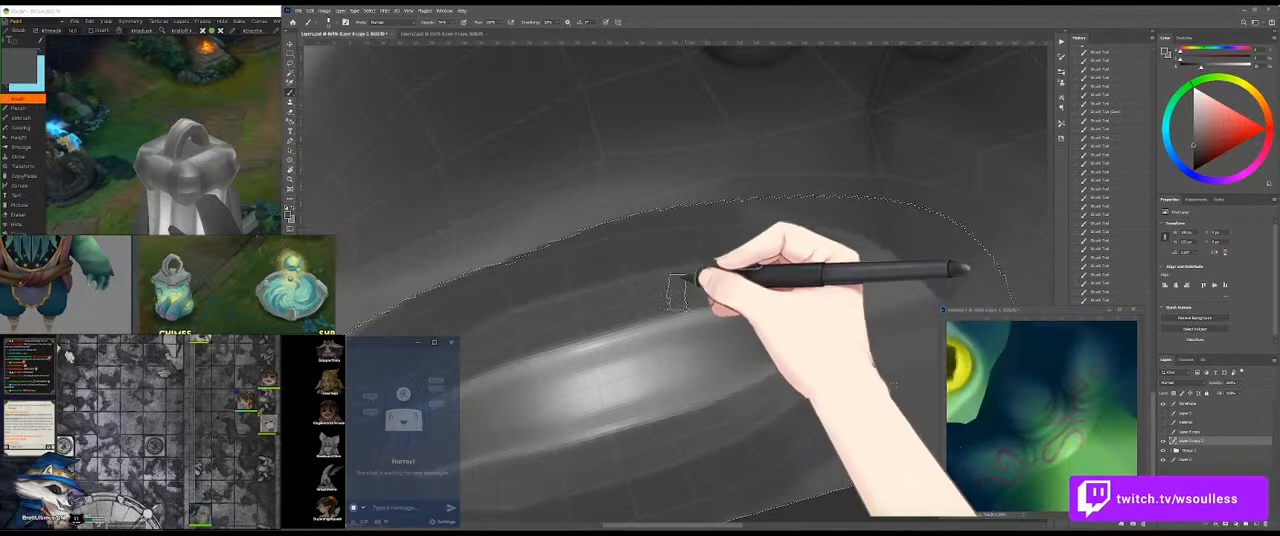
{"action": "mouse_move", "coordinate": [594, 322]}
{"action": "left_mouse_down"}
{"action": "mouse_move", "coordinate": [724, 288]}
{"action": "mouse_move", "coordinate": [601, 318]}
{"action": "mouse_move", "coordinate": [695, 304]}
{"action": "mouse_move", "coordinate": [728, 337]}
{"action": "mouse_move", "coordinate": [728, 284]}
{"action": "left_mouse_up"}
{"action": "left_click_drag", "start_coordinate": [702, 375], "coordinate": [830, 327]}
{"action": "left_click_drag", "start_coordinate": [682, 396], "coordinate": [814, 335]}
{"action": "left_click_drag", "start_coordinate": [531, 397], "coordinate": [640, 371]}
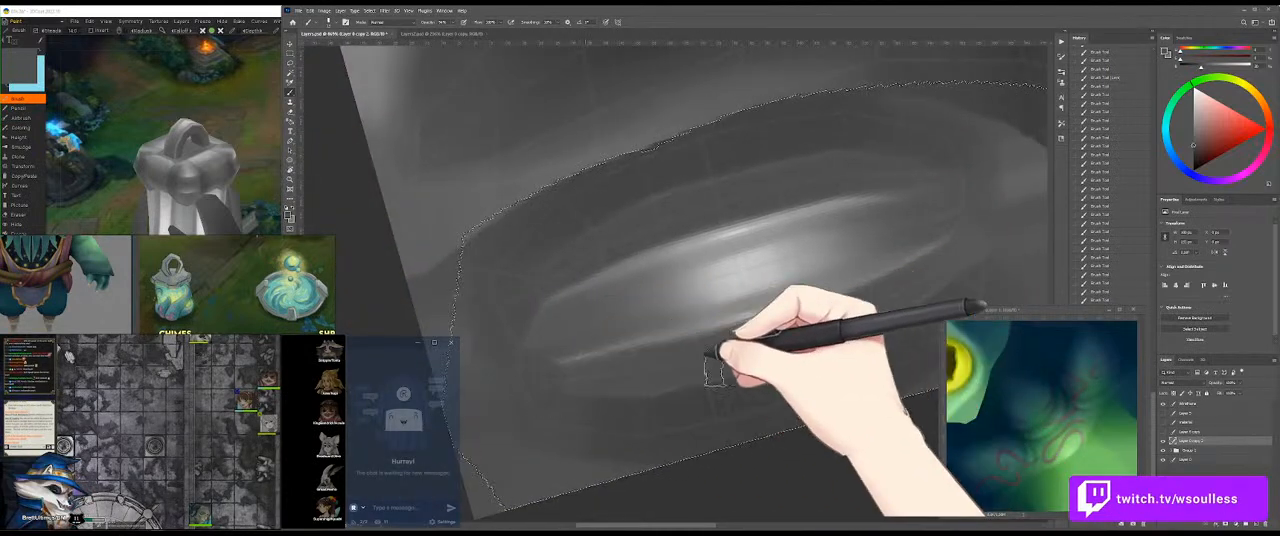
Step: Sample a lighter grey from the highlight and brighten the middle of the band above the upper rim
{"action": "left_click", "coordinate": [730, 249], "text": "alt"}
{"action": "left_click", "coordinate": [740, 228], "text": "alt"}
{"action": "left_click", "coordinate": [697, 202], "text": "alt"}
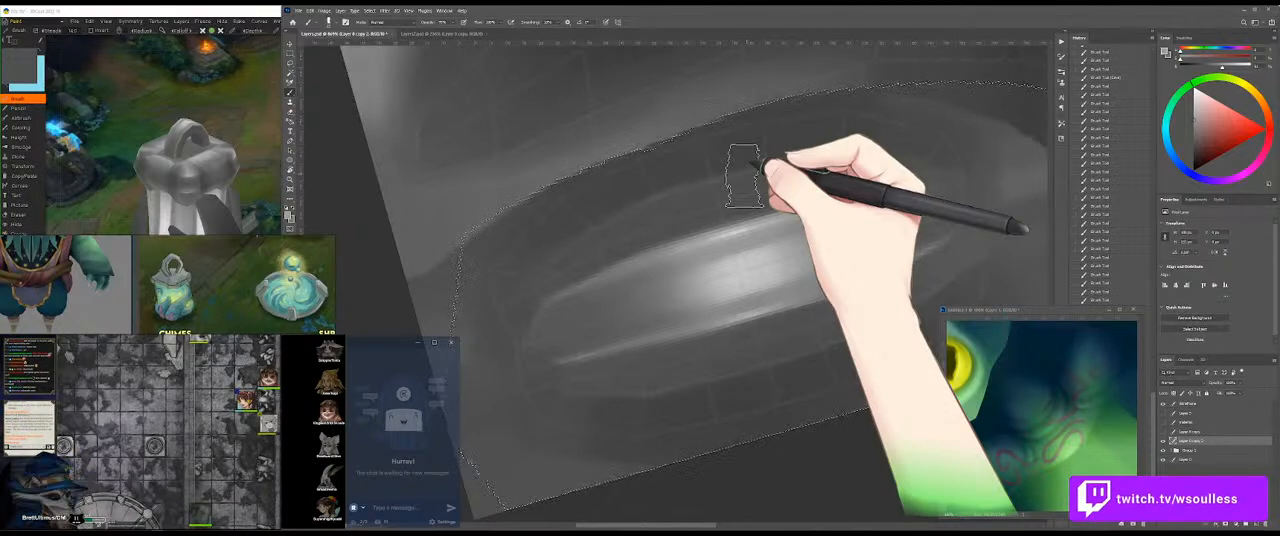
{"action": "mouse_move", "coordinate": [752, 162]}
{"action": "left_mouse_down"}
{"action": "mouse_move", "coordinate": [637, 233]}
{"action": "mouse_move", "coordinate": [656, 221]}
{"action": "mouse_move", "coordinate": [731, 226]}
{"action": "mouse_move", "coordinate": [687, 232]}
{"action": "mouse_move", "coordinate": [782, 195]}
{"action": "mouse_move", "coordinate": [581, 255]}
{"action": "mouse_move", "coordinate": [787, 189]}
{"action": "mouse_move", "coordinate": [749, 193]}
{"action": "mouse_move", "coordinate": [858, 168]}
{"action": "mouse_move", "coordinate": [653, 226]}
{"action": "mouse_move", "coordinate": [879, 170]}
{"action": "mouse_move", "coordinate": [685, 218]}
{"action": "mouse_move", "coordinate": [825, 178]}
{"action": "mouse_move", "coordinate": [767, 184]}
{"action": "mouse_move", "coordinate": [833, 170]}
{"action": "mouse_move", "coordinate": [651, 222]}
{"action": "mouse_move", "coordinate": [609, 249]}
{"action": "mouse_move", "coordinate": [698, 198]}
{"action": "left_mouse_up"}
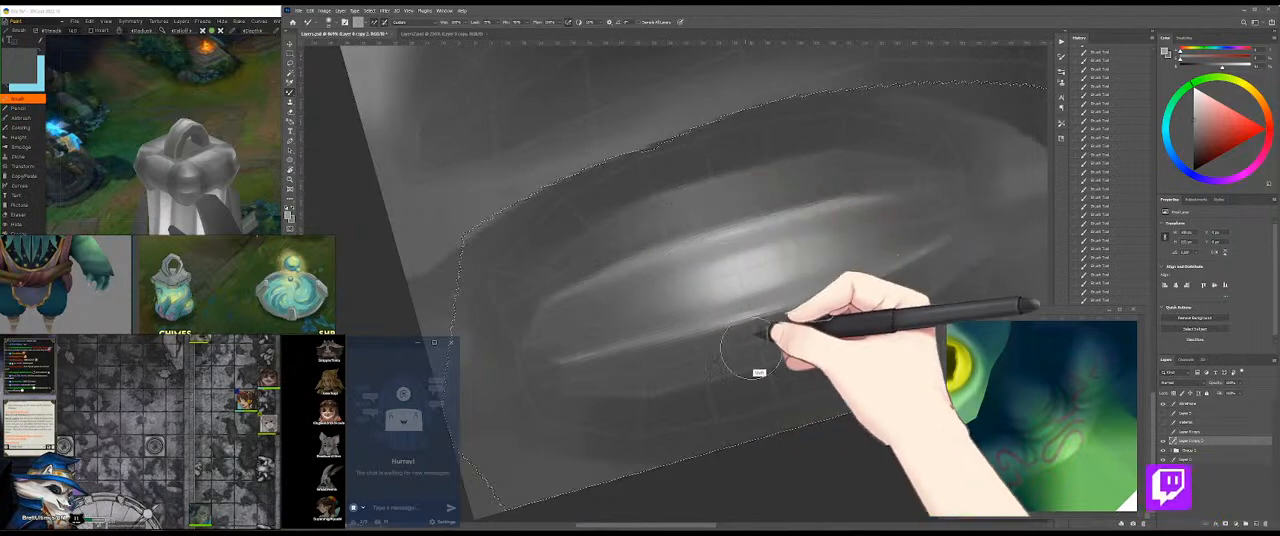
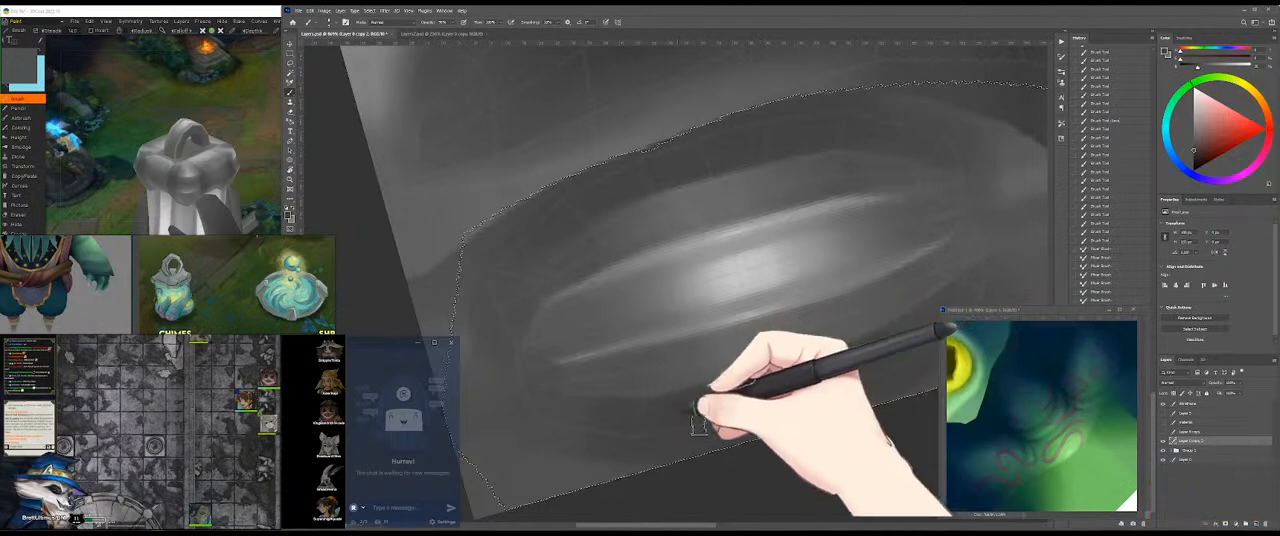
Step: Clear the selection and rotate the 3D model to inspect the cap's band from another angle
{"action": "key", "text": "ctrl+d"}
{"action": "left_click", "coordinate": [140, 98]}
{"action": "left_click_drag", "start_coordinate": [247, 88], "coordinate": [255, 118]}
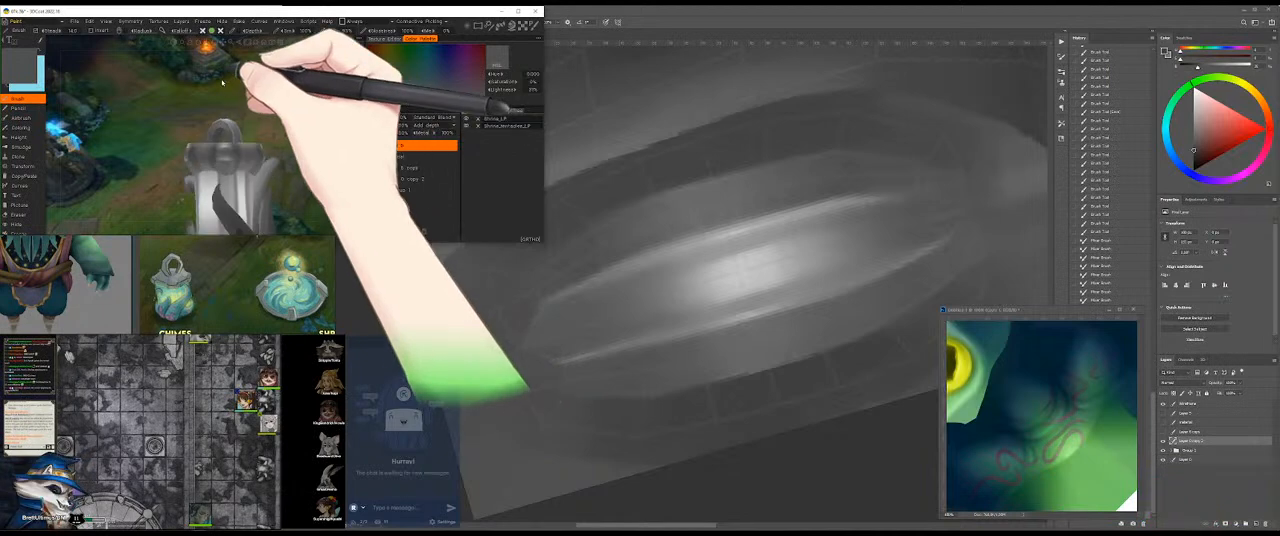
{"action": "left_click", "coordinate": [591, 263]}
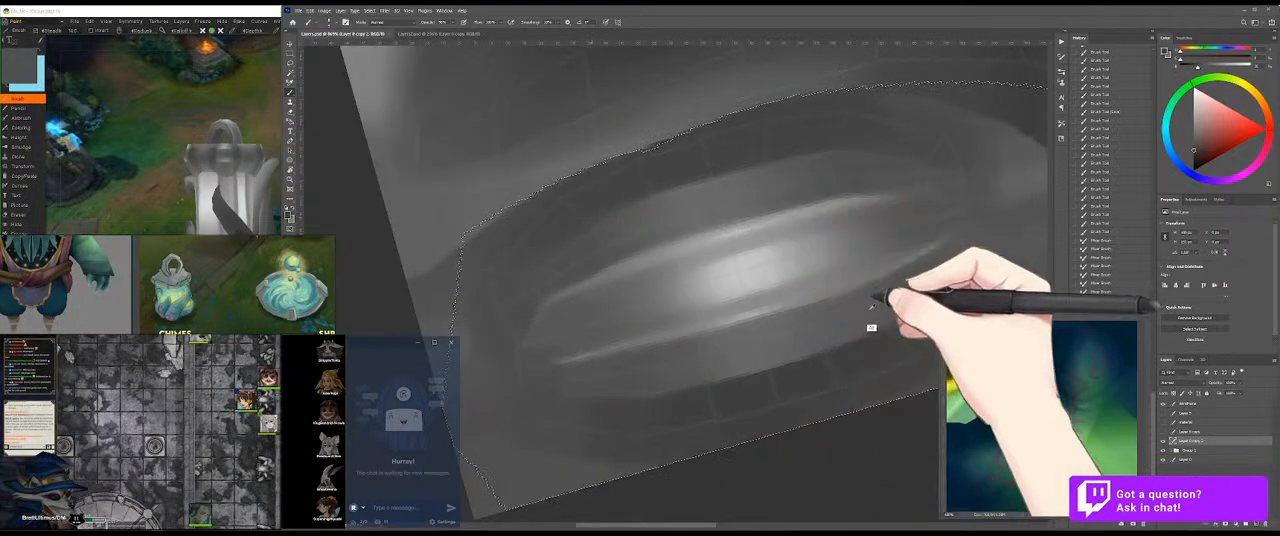
Step: Pick a darker grey and darken the band below the cap's lower rim, undoing the last stroke
{"action": "left_click", "coordinate": [1193, 162]}
{"action": "left_click_drag", "start_coordinate": [742, 360], "coordinate": [690, 290]}
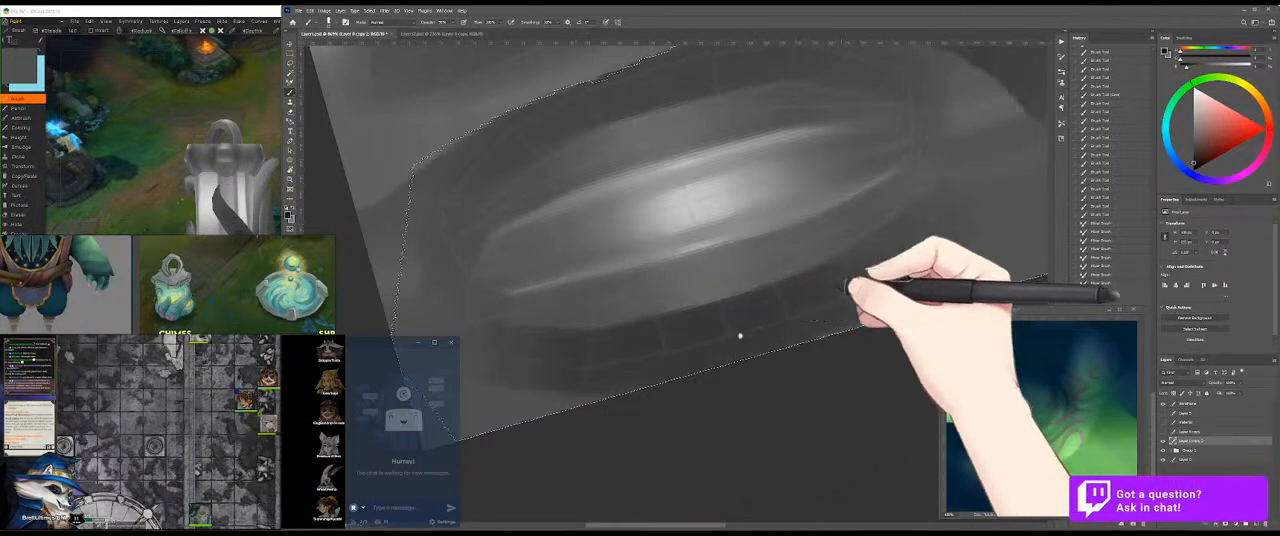
{"action": "left_click_drag", "start_coordinate": [868, 285], "coordinate": [770, 315]}
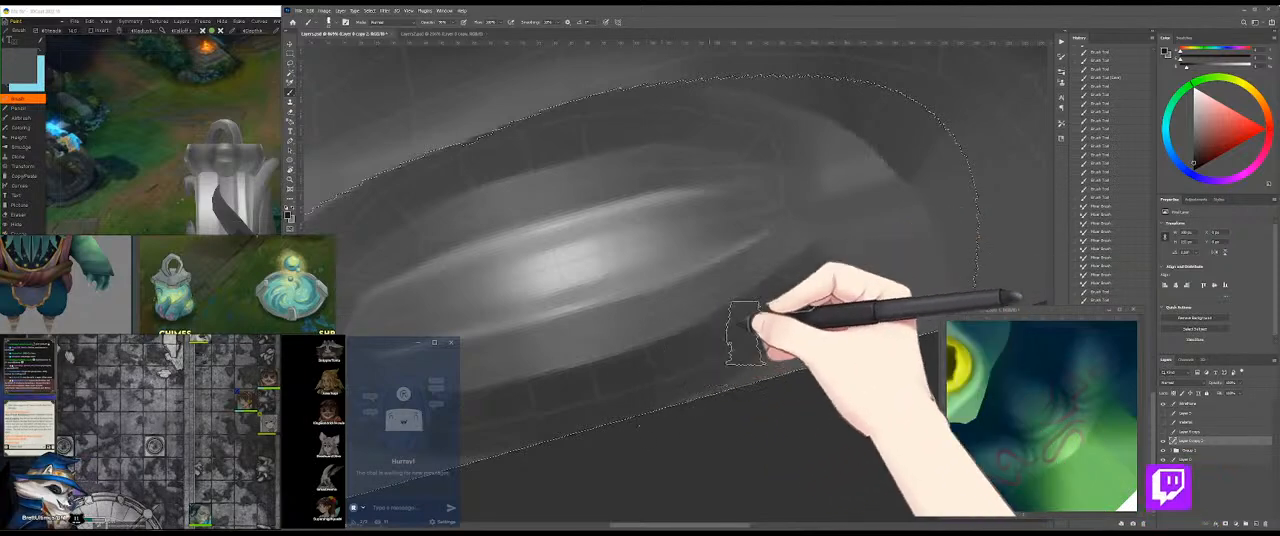
{"action": "left_click_drag", "start_coordinate": [657, 388], "coordinate": [754, 343]}
{"action": "mouse_move", "coordinate": [575, 383]}
{"action": "left_mouse_down"}
{"action": "mouse_move", "coordinate": [857, 311]}
{"action": "mouse_move", "coordinate": [620, 377]}
{"action": "mouse_move", "coordinate": [843, 296]}
{"action": "left_mouse_up"}
{"action": "key", "text": "ctrl+z"}
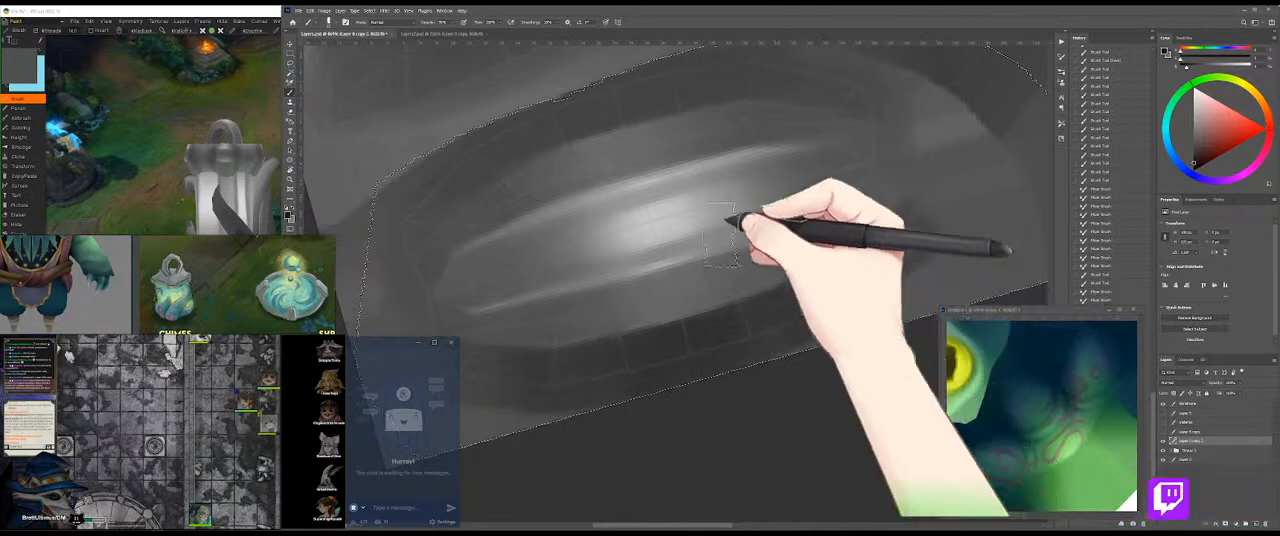
Step: Darken the band above the cap's upper rim and blend it out towards the rim's right end
{"action": "left_click_drag", "start_coordinate": [602, 192], "coordinate": [706, 242]}
{"action": "mouse_move", "coordinate": [777, 120]}
{"action": "left_mouse_down"}
{"action": "mouse_move", "coordinate": [557, 190]}
{"action": "mouse_move", "coordinate": [510, 255]}
{"action": "mouse_move", "coordinate": [690, 140]}
{"action": "mouse_move", "coordinate": [590, 212]}
{"action": "mouse_move", "coordinate": [705, 157]}
{"action": "mouse_move", "coordinate": [509, 263]}
{"action": "mouse_move", "coordinate": [677, 157]}
{"action": "mouse_move", "coordinate": [580, 210]}
{"action": "mouse_move", "coordinate": [494, 277]}
{"action": "mouse_move", "coordinate": [622, 192]}
{"action": "left_mouse_up"}
{"action": "key", "text": "b"}
{"action": "left_click_drag", "start_coordinate": [806, 150], "coordinate": [690, 198]}
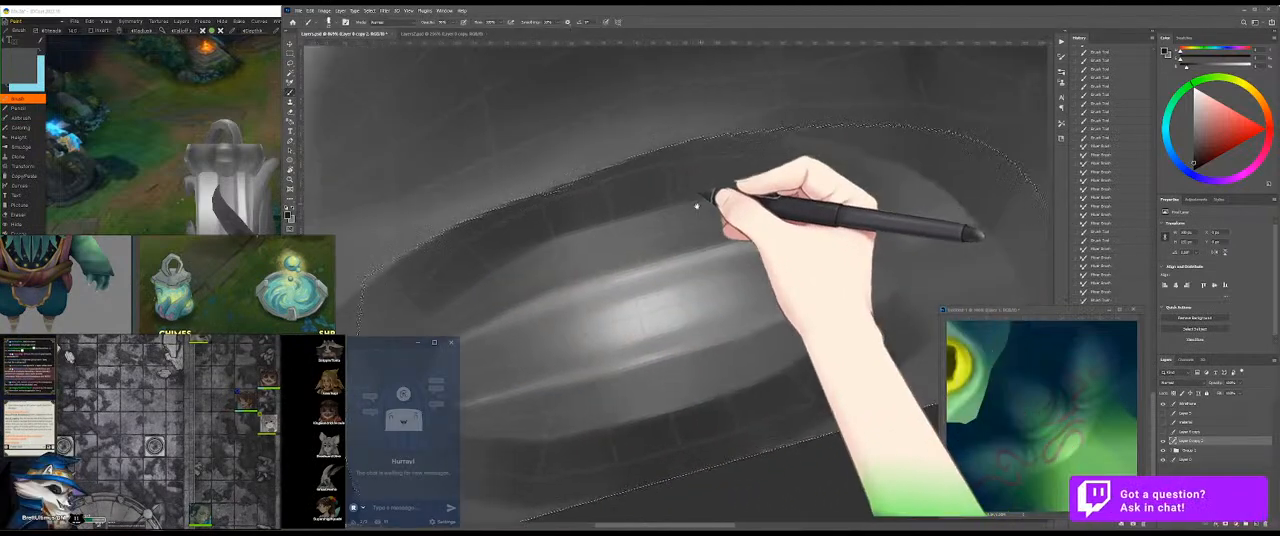
{"action": "mouse_move", "coordinate": [538, 206]}
{"action": "left_mouse_down"}
{"action": "mouse_move", "coordinate": [844, 133]}
{"action": "mouse_move", "coordinate": [629, 180]}
{"action": "mouse_move", "coordinate": [823, 160]}
{"action": "mouse_move", "coordinate": [755, 165]}
{"action": "mouse_move", "coordinate": [950, 183]}
{"action": "mouse_move", "coordinate": [702, 158]}
{"action": "mouse_move", "coordinate": [940, 197]}
{"action": "mouse_move", "coordinate": [700, 150]}
{"action": "left_mouse_up"}
{"action": "left_click", "coordinate": [822, 177], "text": "alt"}
{"action": "left_click_drag", "start_coordinate": [848, 181], "coordinate": [934, 195]}
{"action": "left_click", "coordinate": [766, 194], "text": "alt"}
Step: Save the texture without an active selection and check the cap on the 3D model from farther away
{"action": "key", "text": "ctrl+d"}
{"action": "key", "text": "ctrl+s"}
{"action": "left_click", "coordinate": [174, 146]}
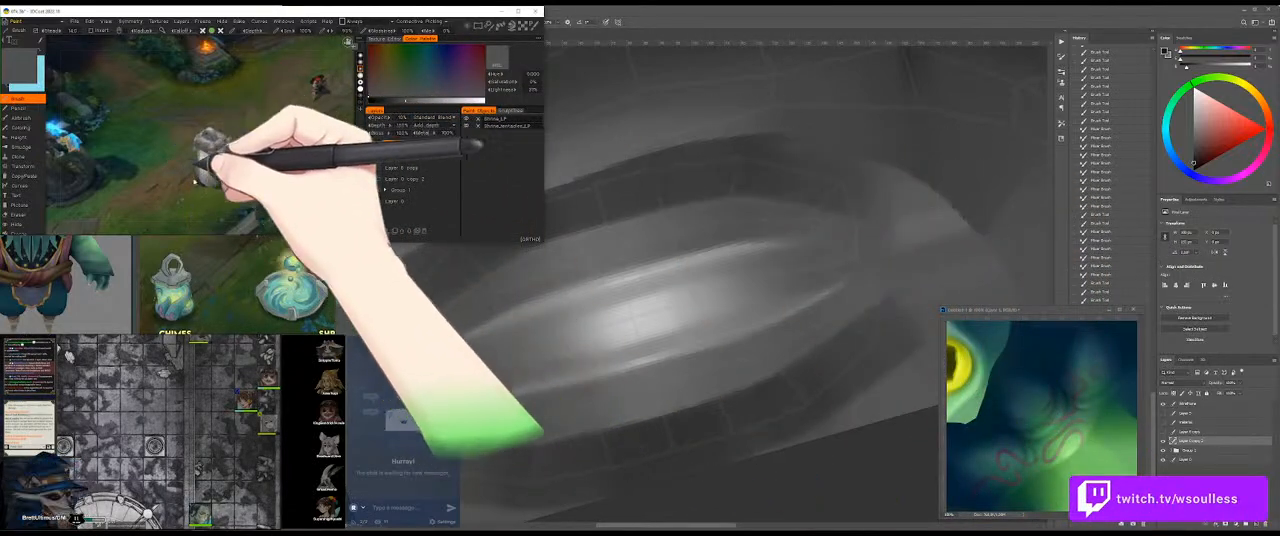
{"action": "scroll", "coordinate": [320, 176], "scroll_direction": "down", "scroll_amount": 3}
{"action": "left_click", "coordinate": [596, 396]}
{"action": "key", "text": "ctrl+z"}
Step: Paint a dark grey shadow along the underside of the angled highlight in the texture's upper-left part
{"action": "left_click_drag", "start_coordinate": [744, 260], "coordinate": [655, 262]}
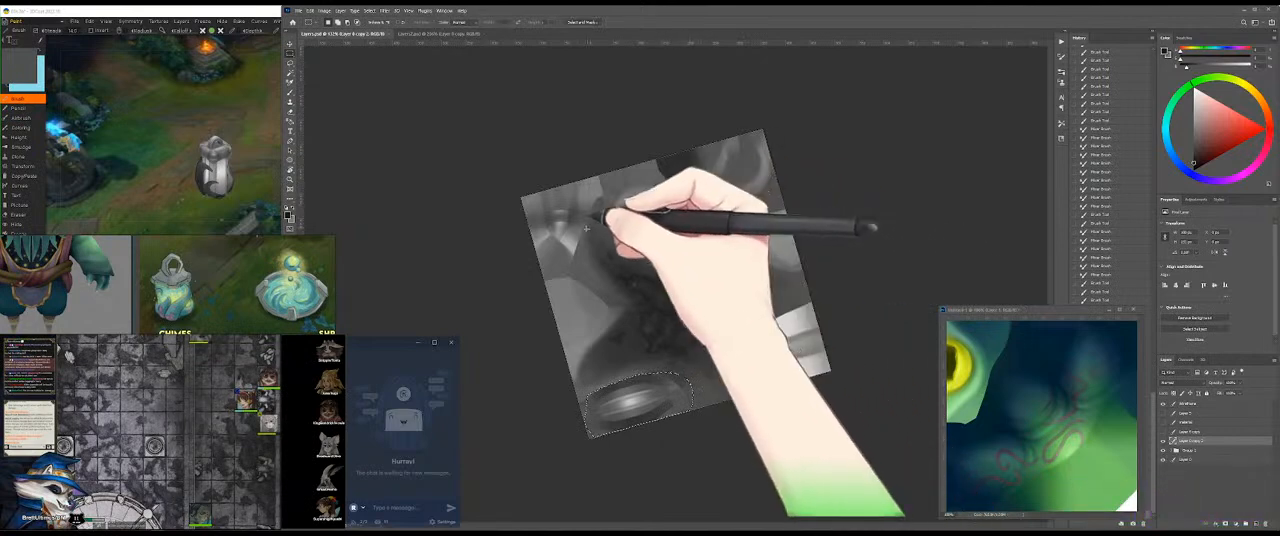
{"action": "left_click_drag", "start_coordinate": [547, 211], "coordinate": [604, 211]}
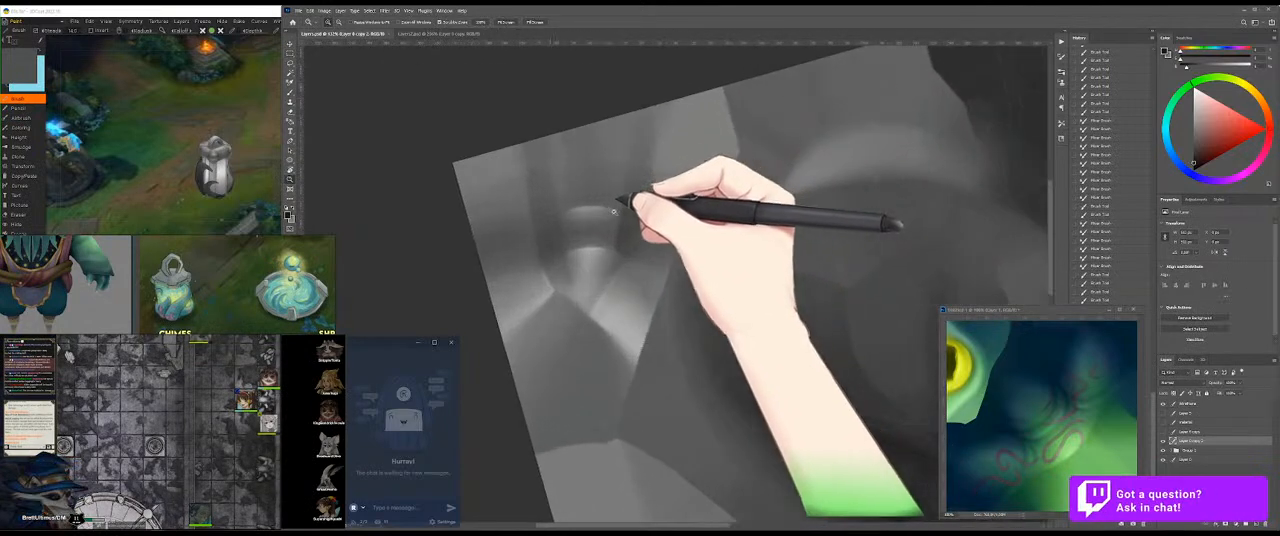
{"action": "left_click_drag", "start_coordinate": [581, 258], "coordinate": [610, 240]}
{"action": "mouse_move", "coordinate": [617, 285]}
{"action": "left_mouse_down"}
{"action": "mouse_move", "coordinate": [619, 257]}
{"action": "mouse_move", "coordinate": [643, 268]}
{"action": "left_mouse_up"}
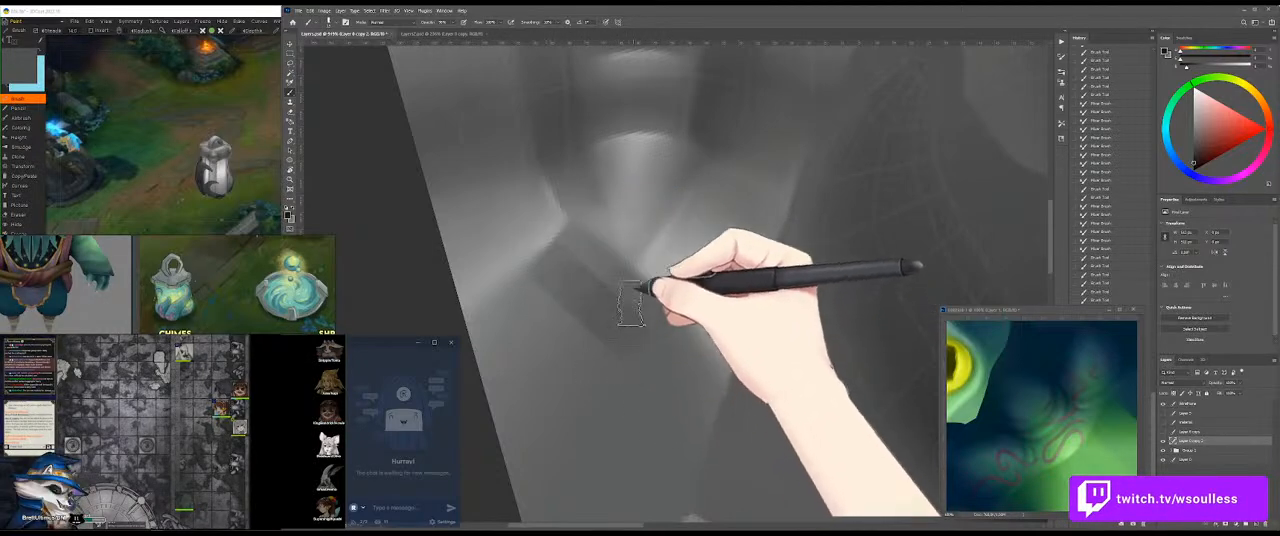
{"action": "mouse_move", "coordinate": [575, 265]}
{"action": "left_mouse_down"}
{"action": "mouse_move", "coordinate": [643, 317]}
{"action": "mouse_move", "coordinate": [673, 321]}
{"action": "left_mouse_up"}
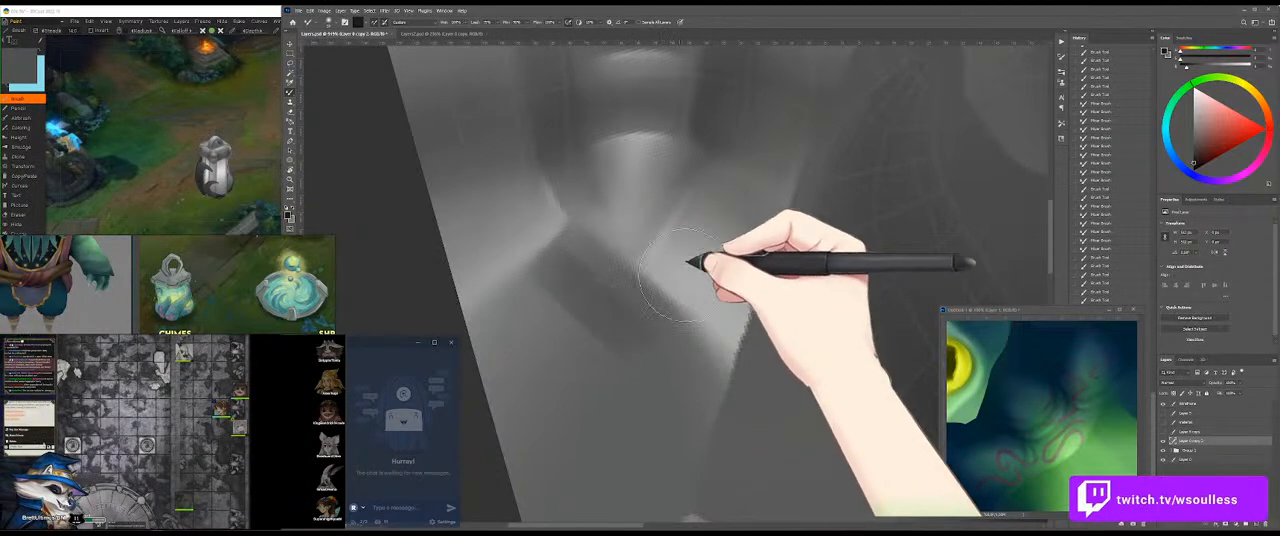
Step: Rotate and enlarge the 3D model to examine the new shadow beneath the angled highlight
{"action": "left_click", "coordinate": [132, 225]}
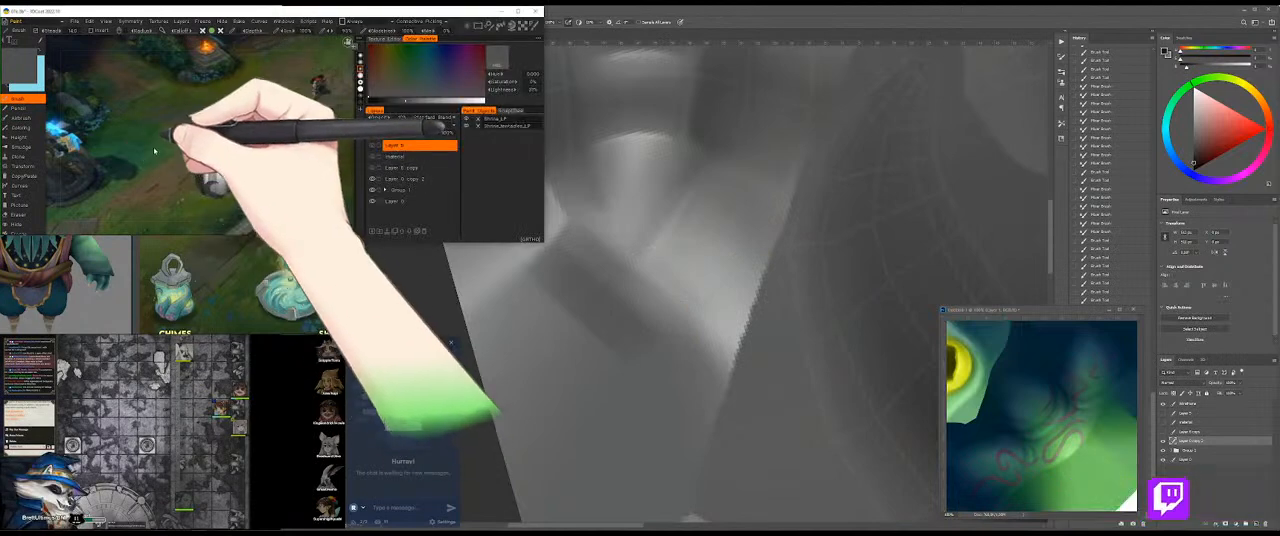
{"action": "left_click_drag", "start_coordinate": [158, 149], "coordinate": [330, 187]}
{"action": "left_click", "coordinate": [765, 272]}
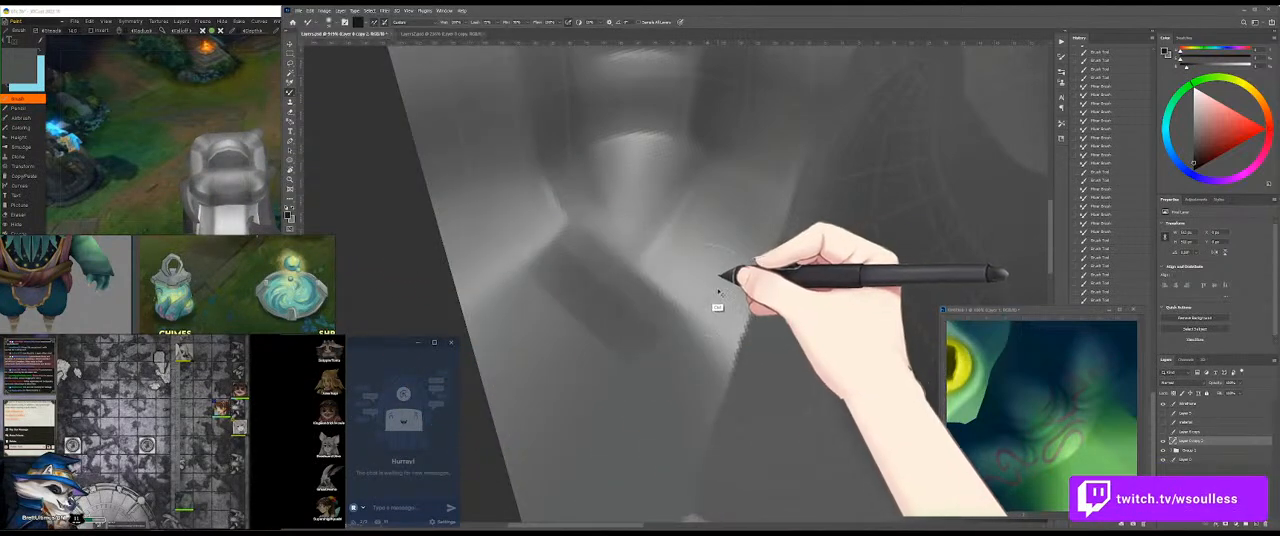
{"action": "left_click", "coordinate": [200, 150]}
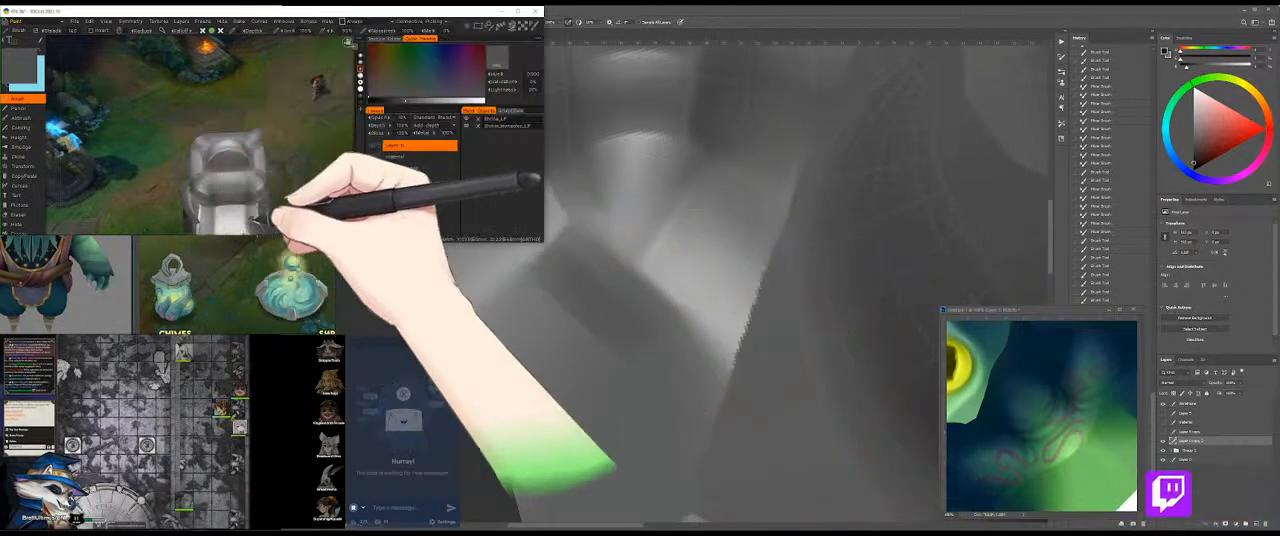
{"action": "left_click", "coordinate": [732, 388]}
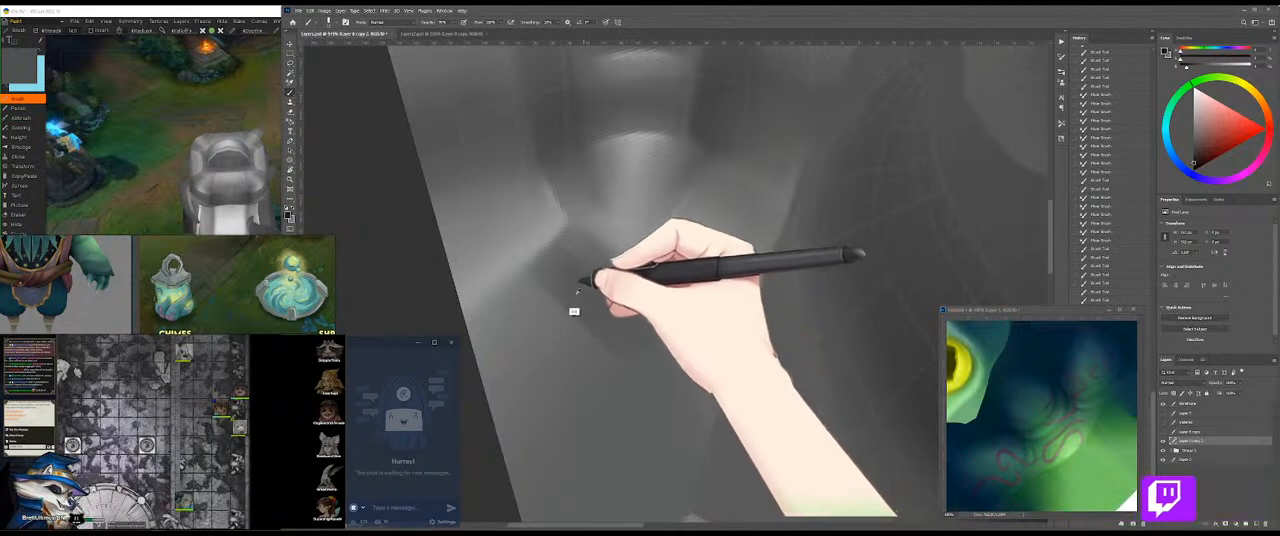
Step: Sample a nearby grey, extend the shadow beneath the angled highlight, and blend its edges with the Mixer Brush
{"action": "left_click", "coordinate": [572, 270], "text": "alt"}
{"action": "mouse_move", "coordinate": [612, 305]}
{"action": "left_mouse_down"}
{"action": "mouse_move", "coordinate": [680, 377]}
{"action": "mouse_move", "coordinate": [674, 360]}
{"action": "left_mouse_up"}
{"action": "key", "text": "shift+b"}
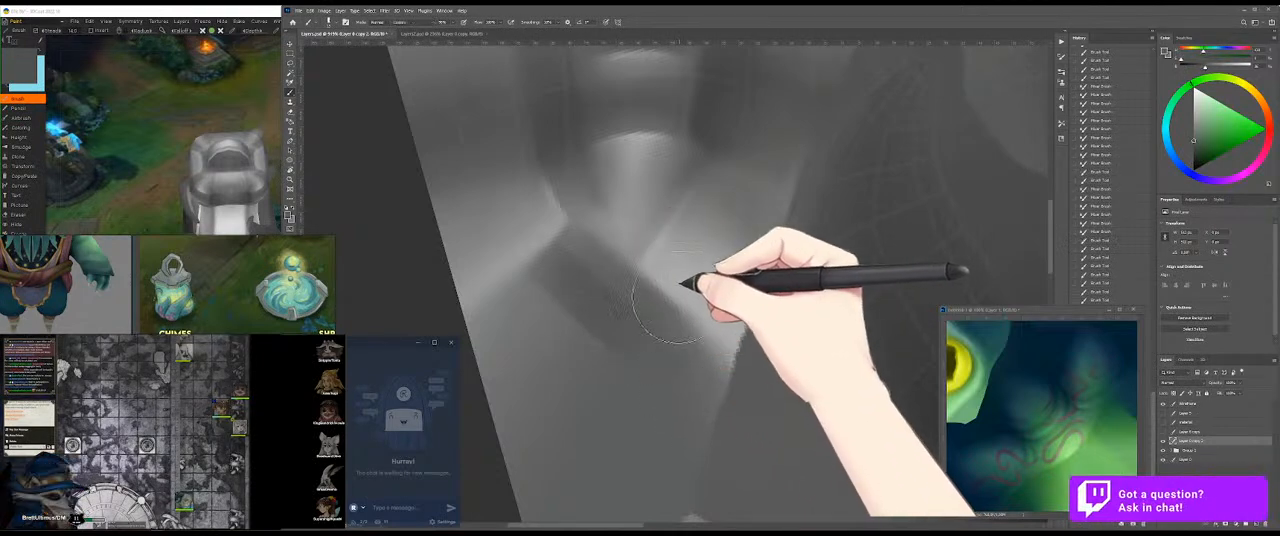
{"action": "left_click_drag", "start_coordinate": [574, 268], "coordinate": [542, 246]}
Step: Save the texture and inspect the blended shadow on the enlarged 3D model
{"action": "key", "text": "ctrl+s"}
{"action": "left_click", "coordinate": [113, 178]}
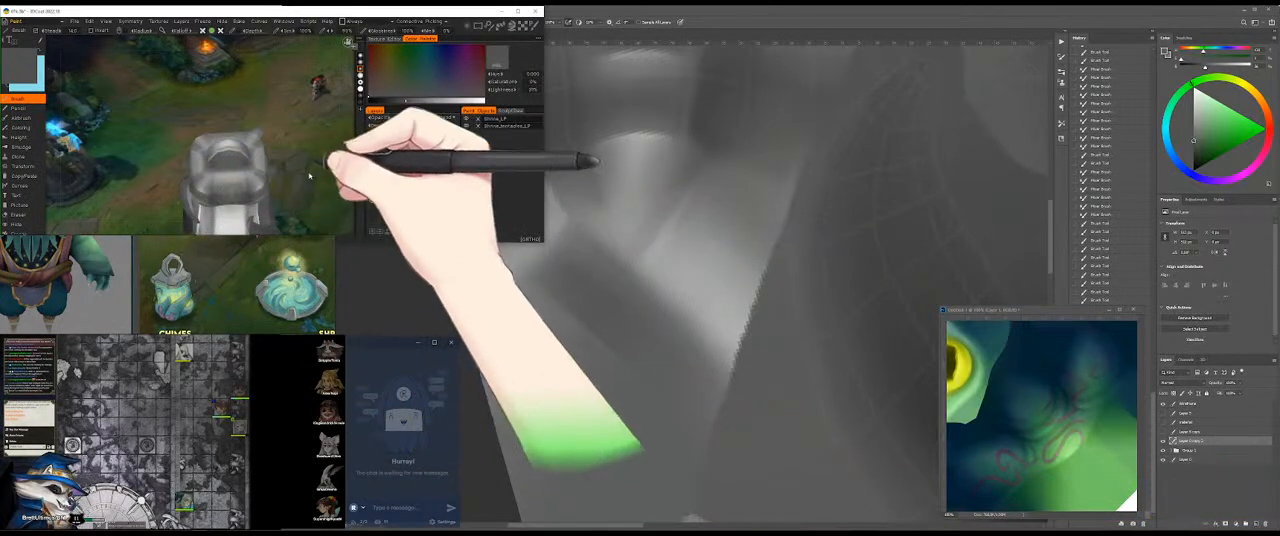
{"action": "left_click_drag", "start_coordinate": [292, 142], "coordinate": [321, 149]}
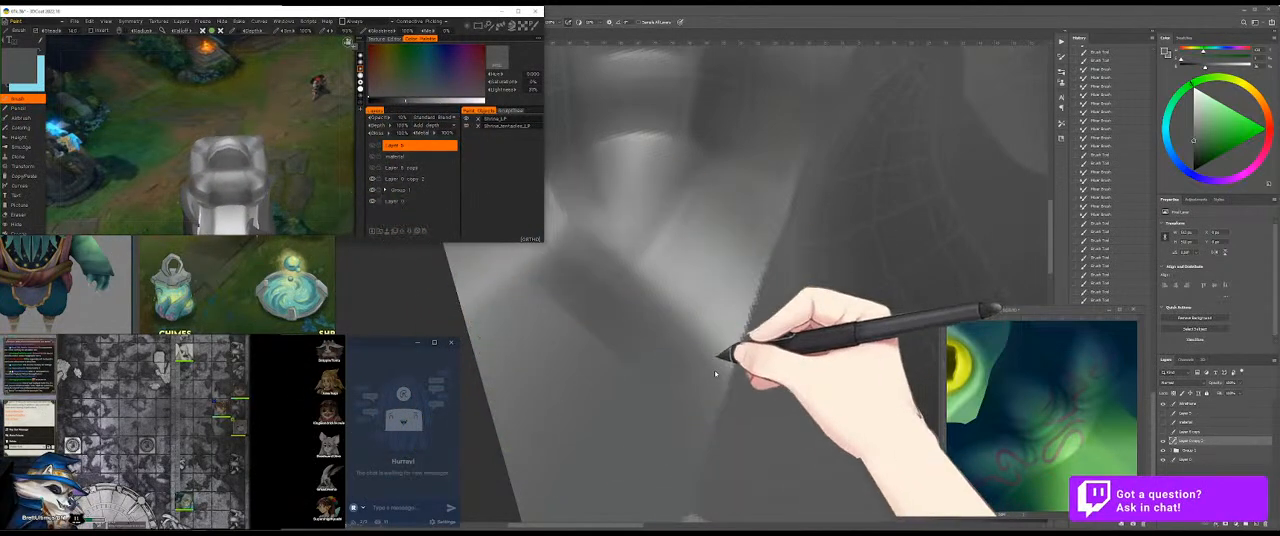
{"action": "left_click", "coordinate": [719, 364]}
Step: Deepen and widen the dark patch beneath the angled highlight with grey strokes and smooth it
{"action": "key", "text": "b"}
{"action": "left_click", "coordinate": [908, 346], "text": "alt"}
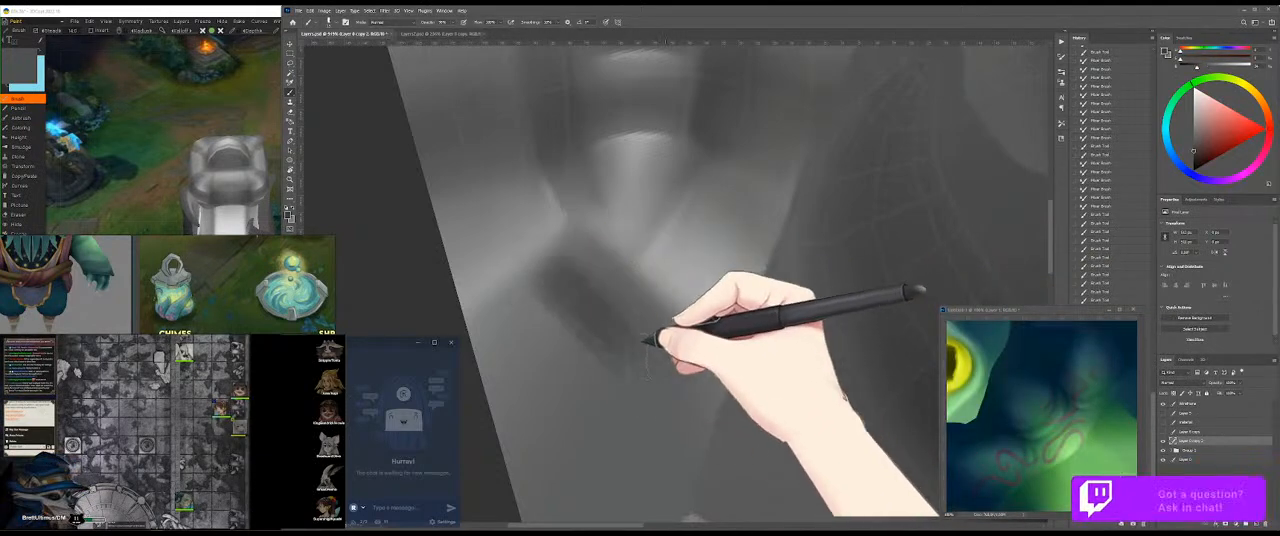
{"action": "mouse_move", "coordinate": [618, 358]}
{"action": "left_mouse_down"}
{"action": "mouse_move", "coordinate": [539, 294]}
{"action": "mouse_move", "coordinate": [634, 400]}
{"action": "mouse_move", "coordinate": [526, 278]}
{"action": "mouse_move", "coordinate": [656, 392]}
{"action": "mouse_move", "coordinate": [612, 352]}
{"action": "left_mouse_up"}
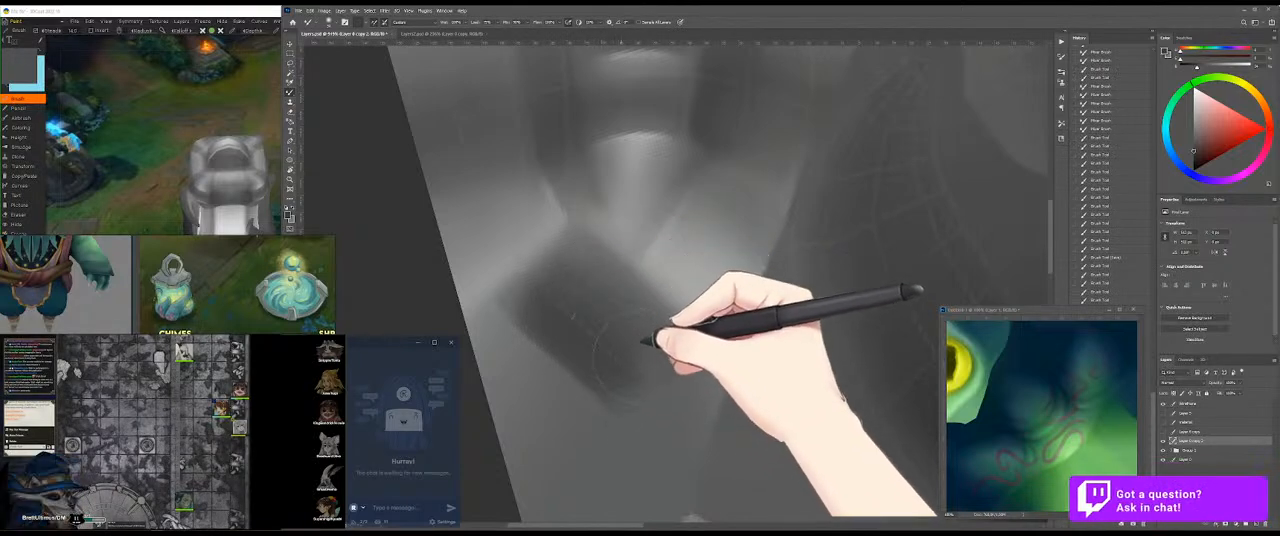
Step: Save the texture and rotate the 3D model to check the deepened dark patch at a smaller size
{"action": "key", "text": "ctrl+s"}
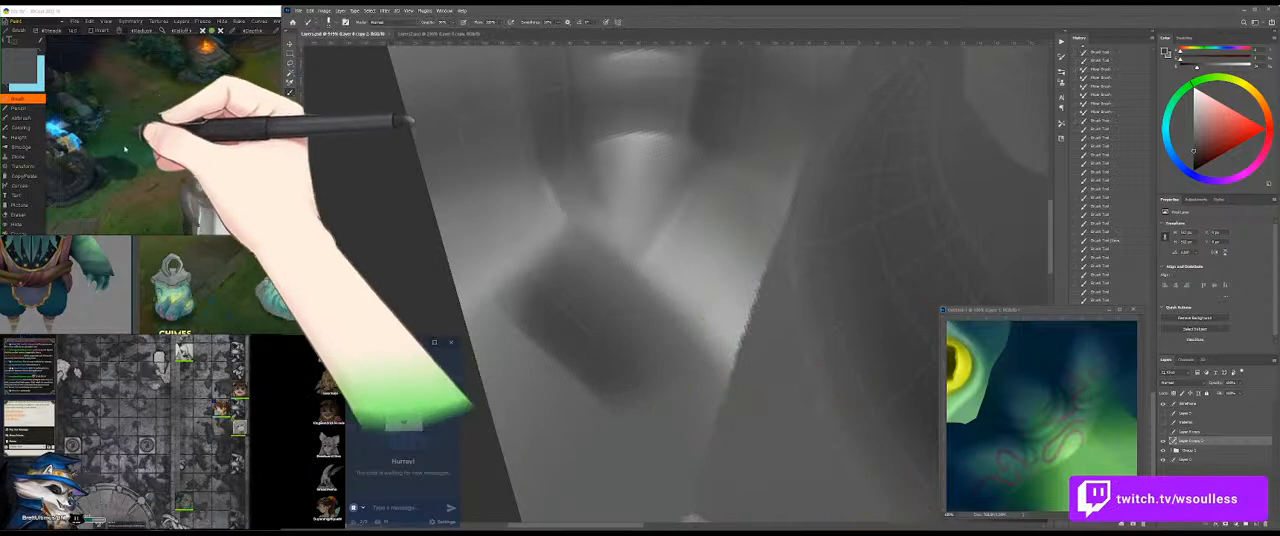
{"action": "left_click", "coordinate": [126, 147]}
{"action": "left_click_drag", "start_coordinate": [299, 142], "coordinate": [156, 127]}
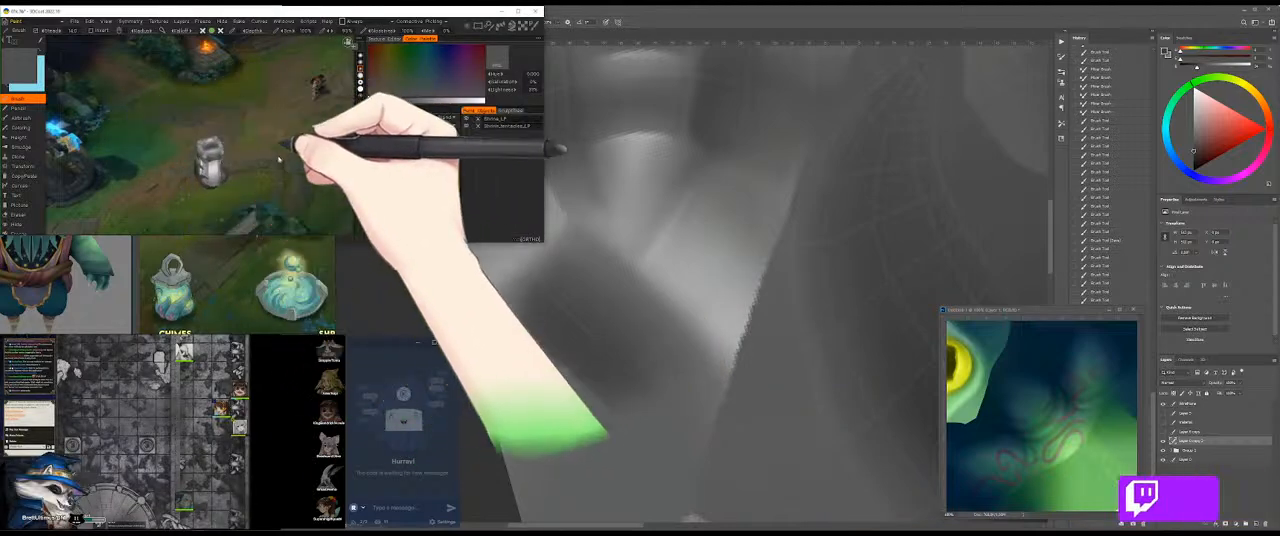
{"action": "left_click", "coordinate": [750, 220]}
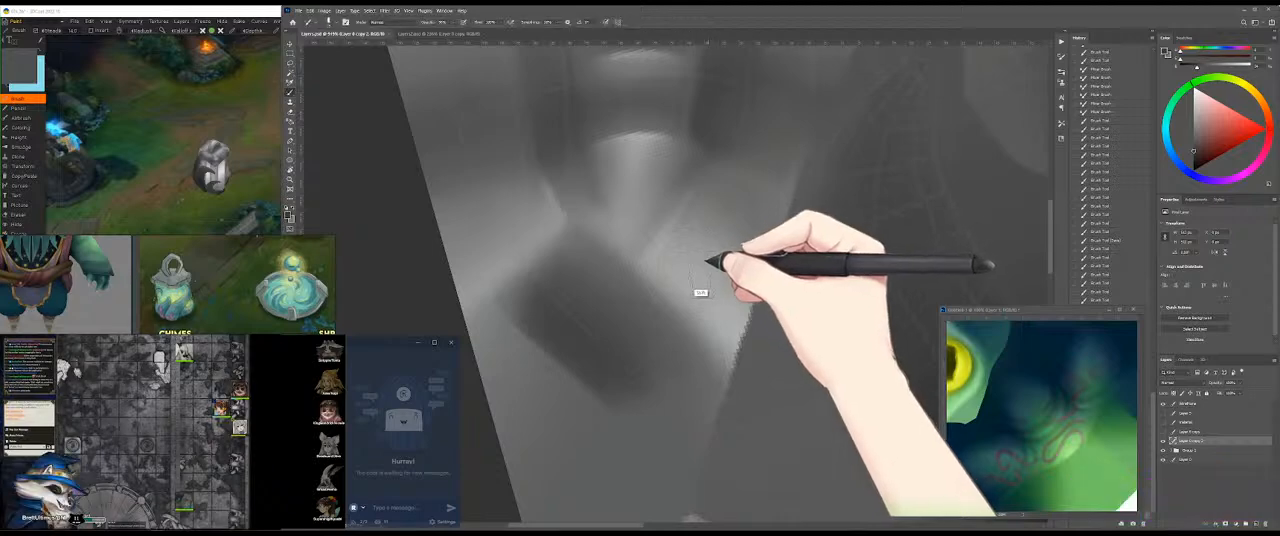
Step: Sample lighter greys from the highlight and blend a soft transition between its edge and the dark patch
{"action": "left_click", "coordinate": [677, 265], "text": "alt"}
{"action": "key", "text": "r"}
{"action": "mouse_move", "coordinate": [760, 307]}
{"action": "left_mouse_down"}
{"action": "mouse_move", "coordinate": [634, 380]}
{"action": "mouse_move", "coordinate": [590, 334]}
{"action": "left_mouse_up"}
{"action": "left_click_drag", "start_coordinate": [651, 294], "coordinate": [657, 267]}
{"action": "key", "text": "r"}
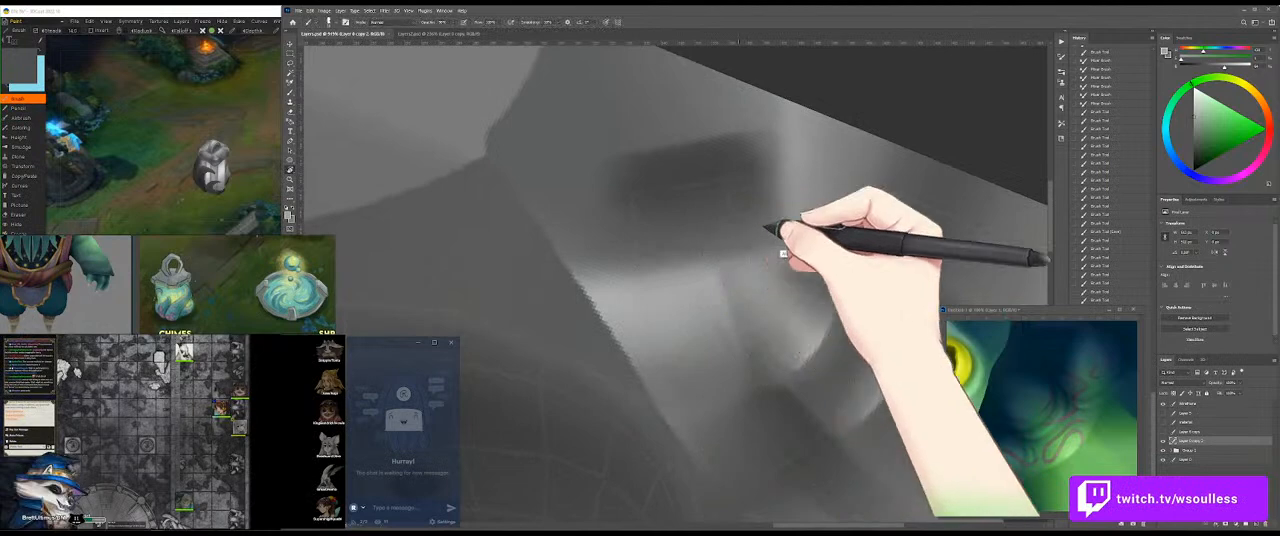
{"action": "left_click", "coordinate": [705, 246], "text": "alt"}
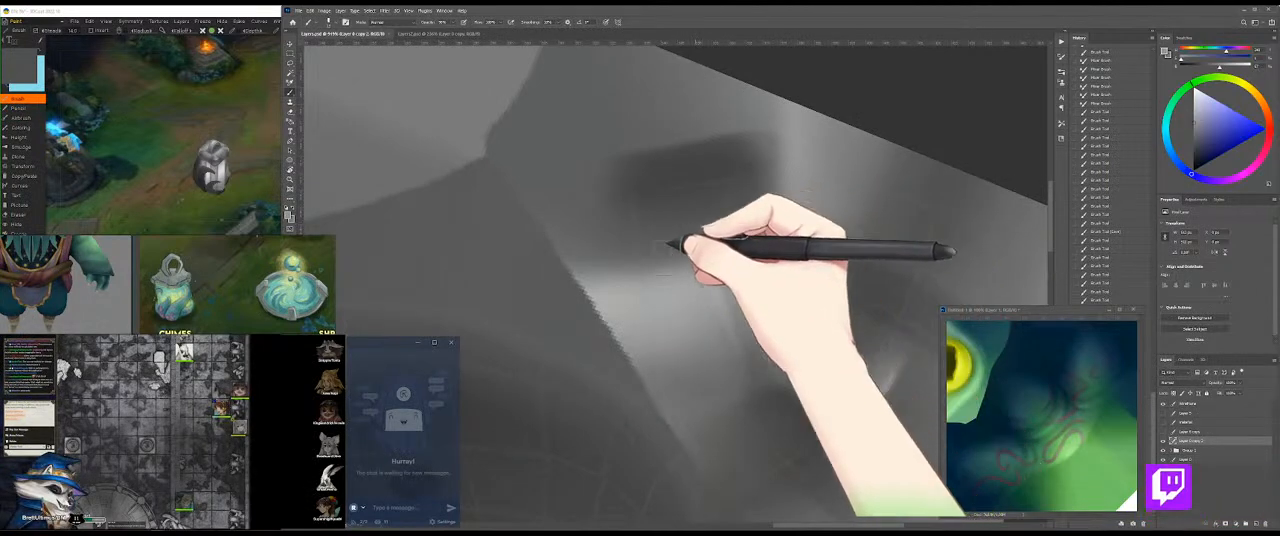
{"action": "left_click", "coordinate": [825, 217], "text": "alt"}
{"action": "left_click", "coordinate": [808, 220], "text": "alt"}
{"action": "left_click_drag", "start_coordinate": [614, 271], "coordinate": [606, 263]}
{"action": "left_click_drag", "start_coordinate": [813, 215], "coordinate": [660, 251]}
{"action": "left_click_drag", "start_coordinate": [750, 226], "coordinate": [734, 231]}
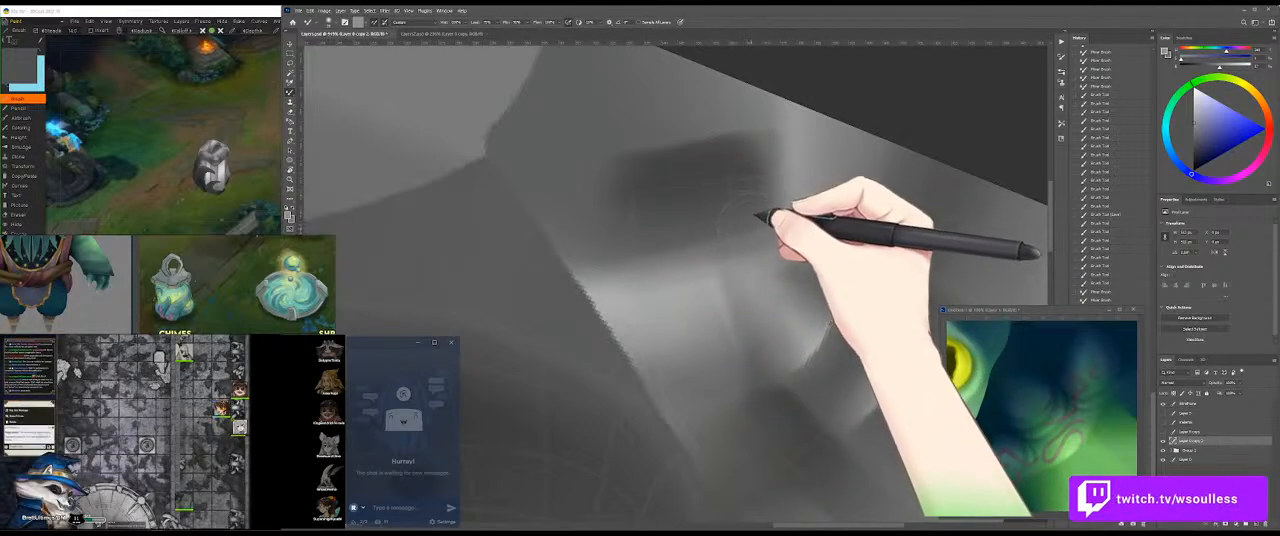
{"action": "mouse_move", "coordinate": [743, 221]}
{"action": "left_mouse_down"}
{"action": "mouse_move", "coordinate": [629, 241]}
{"action": "mouse_move", "coordinate": [667, 277]}
{"action": "mouse_move", "coordinate": [662, 265]}
{"action": "mouse_move", "coordinate": [697, 244]}
{"action": "left_mouse_up"}
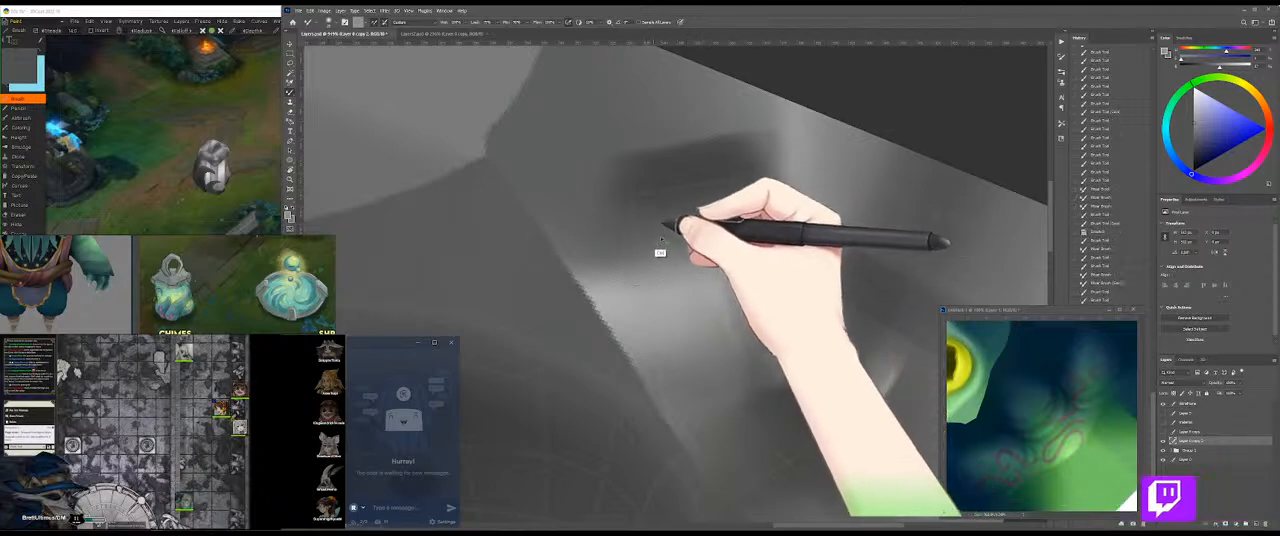
Step: Rotate and enlarge the 3D model to examine the softened transition around the dark patch
{"action": "left_click", "coordinate": [142, 124]}
{"action": "left_click_drag", "start_coordinate": [162, 156], "coordinate": [302, 212]}
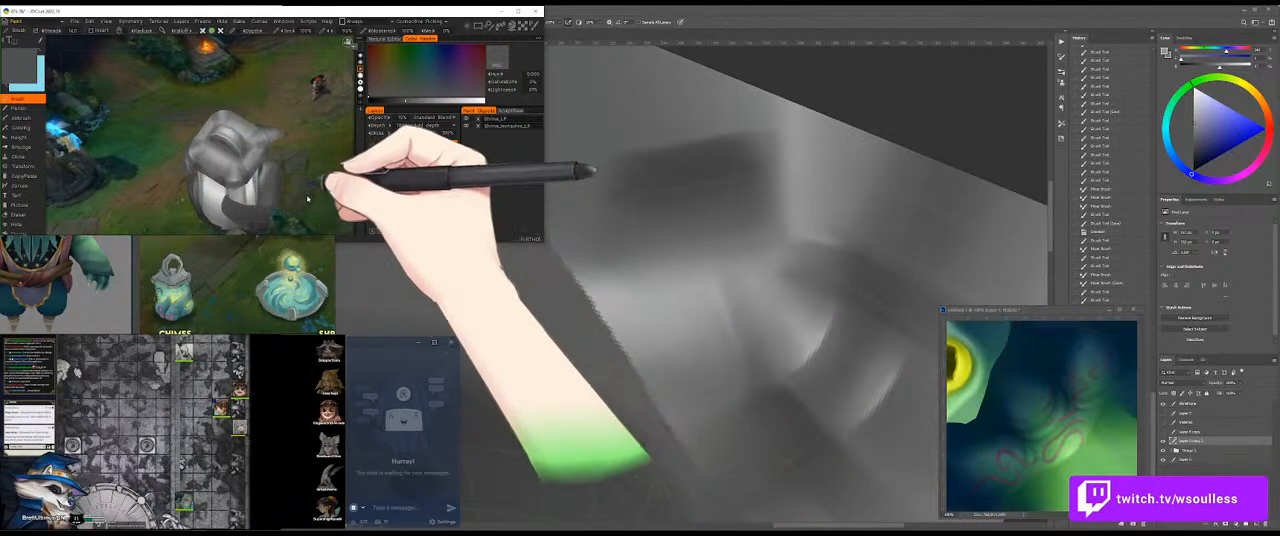
{"action": "left_click", "coordinate": [808, 196]}
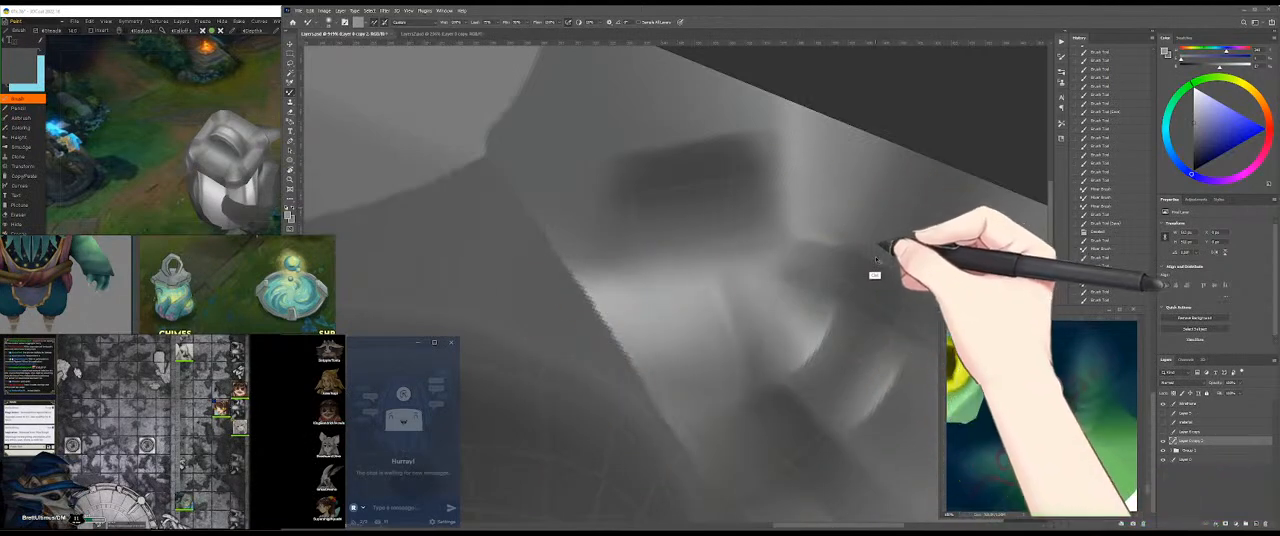
Step: Paint and blend grey between the curved highlights and the dark patch, darkening the strip that joins them
{"action": "left_click_drag", "start_coordinate": [875, 248], "coordinate": [872, 242]}
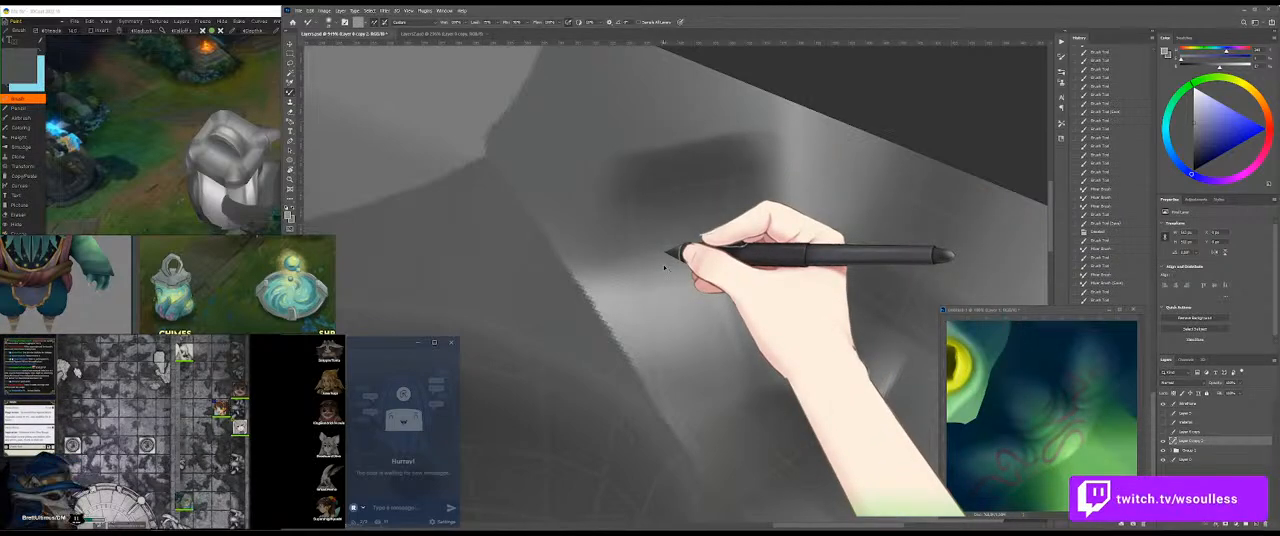
{"action": "key", "text": "r"}
{"action": "left_click_drag", "start_coordinate": [905, 228], "coordinate": [538, 352]}
{"action": "mouse_move", "coordinate": [666, 302]}
{"action": "left_mouse_down"}
{"action": "mouse_move", "coordinate": [823, 283]}
{"action": "mouse_move", "coordinate": [852, 249]}
{"action": "mouse_move", "coordinate": [678, 300]}
{"action": "left_mouse_up"}
{"action": "left_click", "coordinate": [692, 280], "text": "alt"}
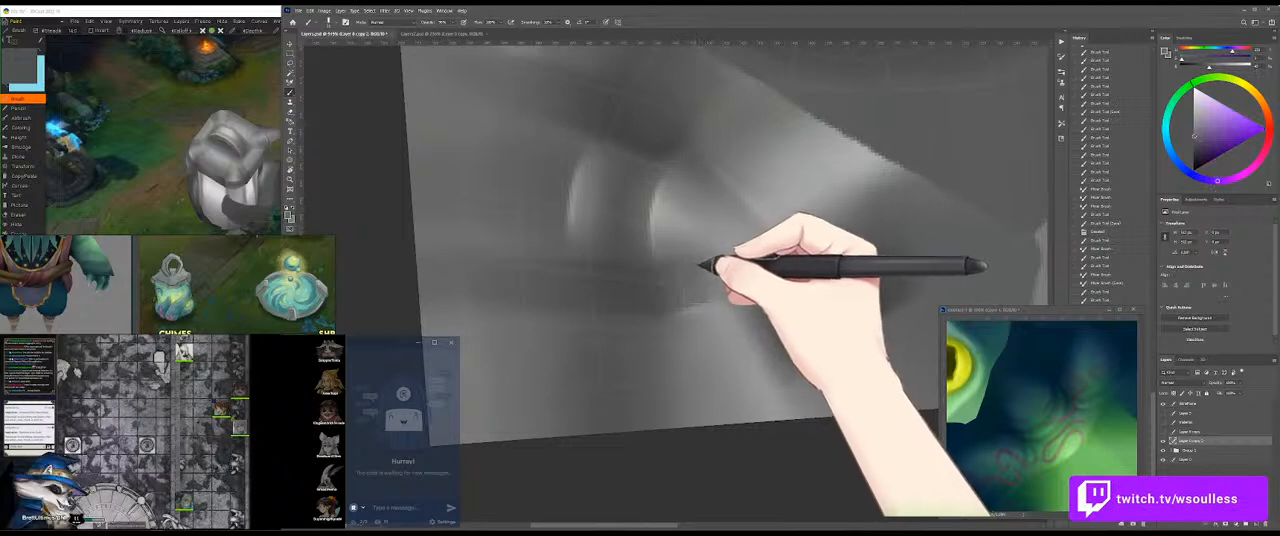
{"action": "mouse_move", "coordinate": [803, 268]}
{"action": "left_mouse_down"}
{"action": "mouse_move", "coordinate": [703, 280]}
{"action": "mouse_move", "coordinate": [689, 270]}
{"action": "mouse_move", "coordinate": [806, 250]}
{"action": "left_mouse_up"}
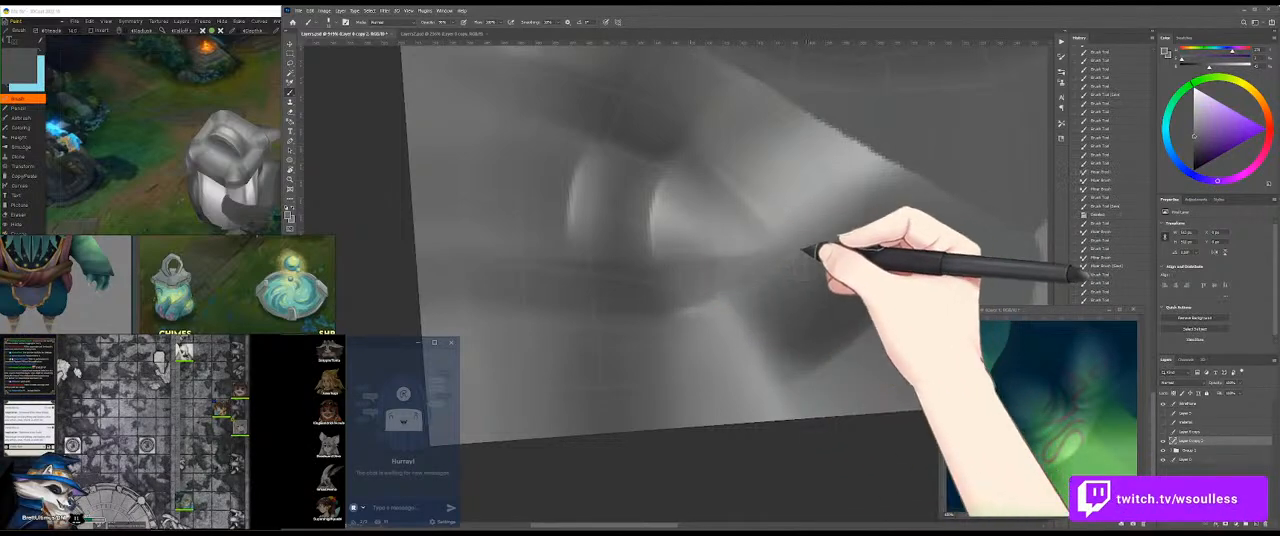
{"action": "mouse_move", "coordinate": [733, 240]}
{"action": "left_mouse_down"}
{"action": "mouse_move", "coordinate": [708, 238]}
{"action": "mouse_move", "coordinate": [750, 241]}
{"action": "left_mouse_up"}
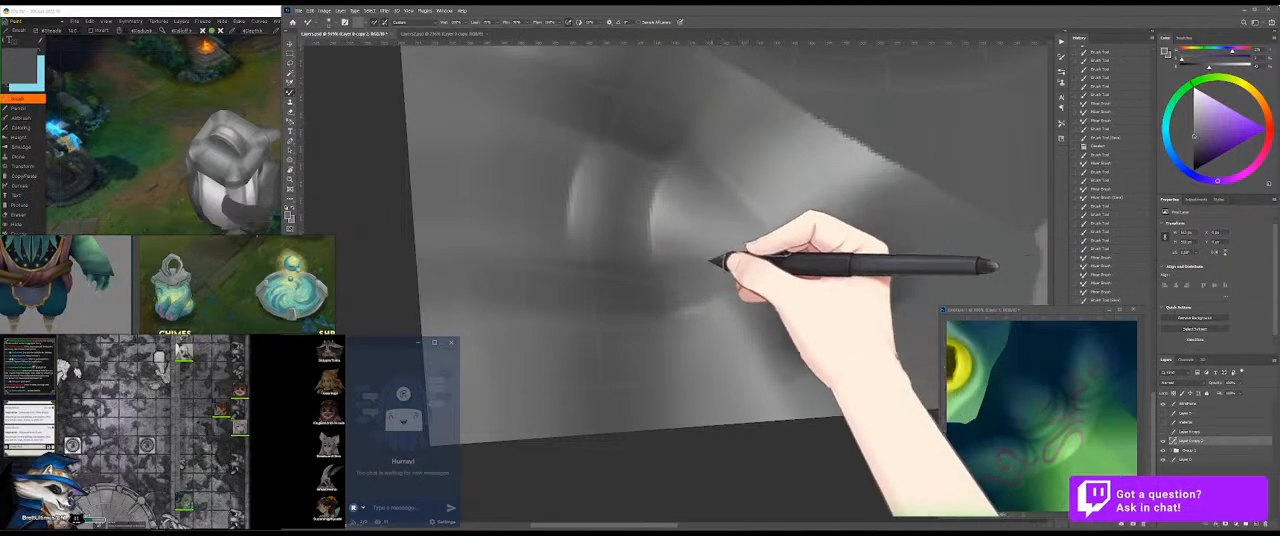
Step: Rotate the 3D model to review the blended strip near the curved highlights from another side
{"action": "left_click", "coordinate": [146, 135]}
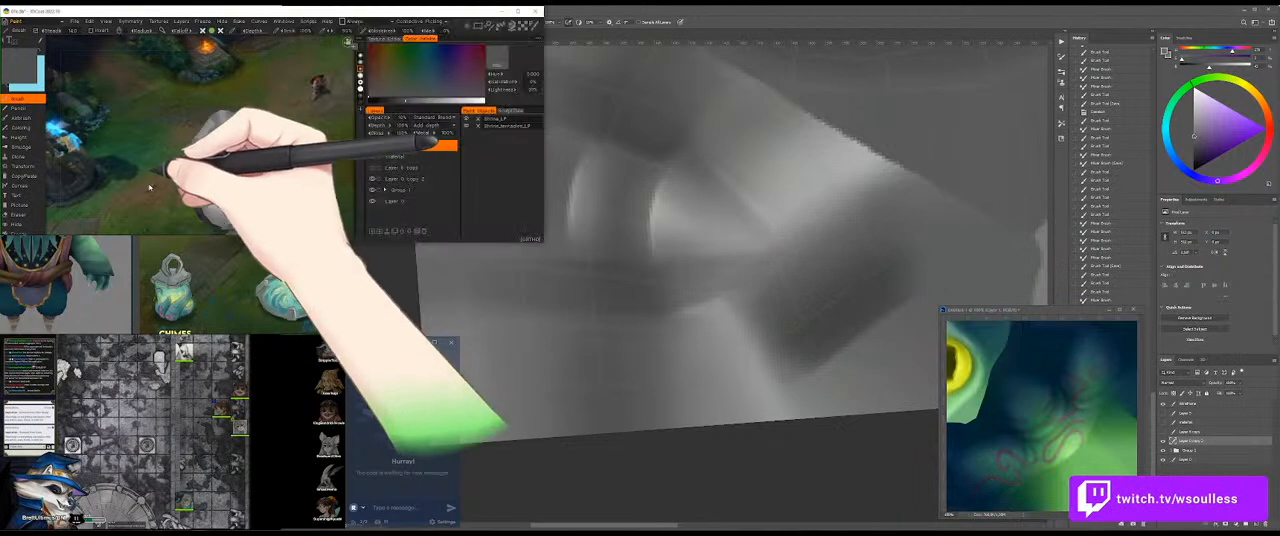
{"action": "left_click_drag", "start_coordinate": [286, 184], "coordinate": [219, 189]}
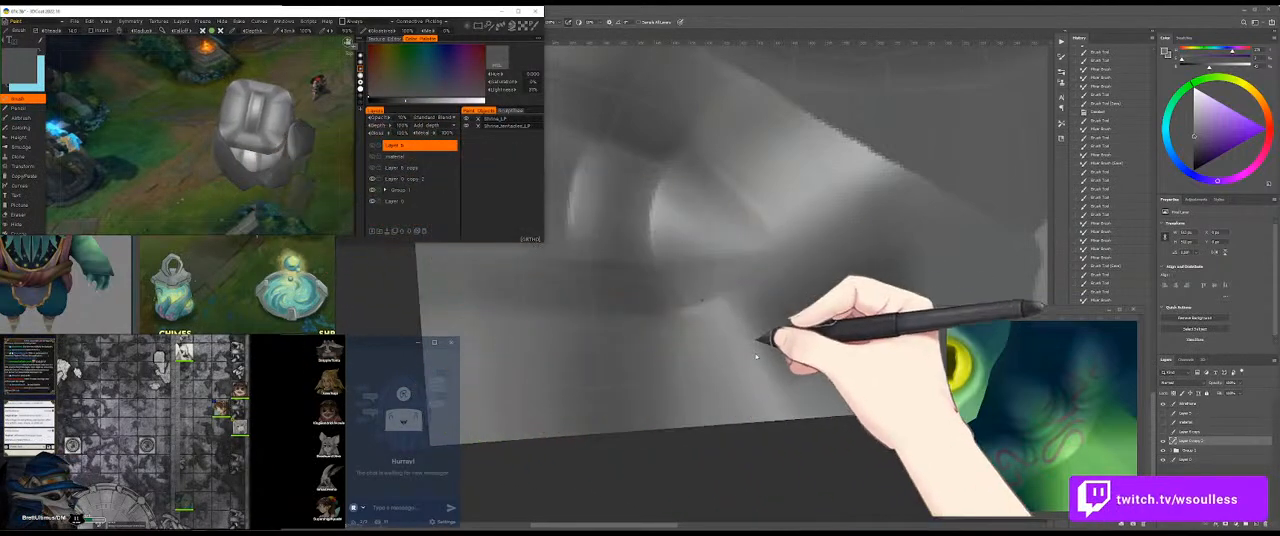
Step: Paint and blend sampled greys across the strip beside the brighter curved highlight to soften it
{"action": "left_click", "coordinate": [763, 346]}
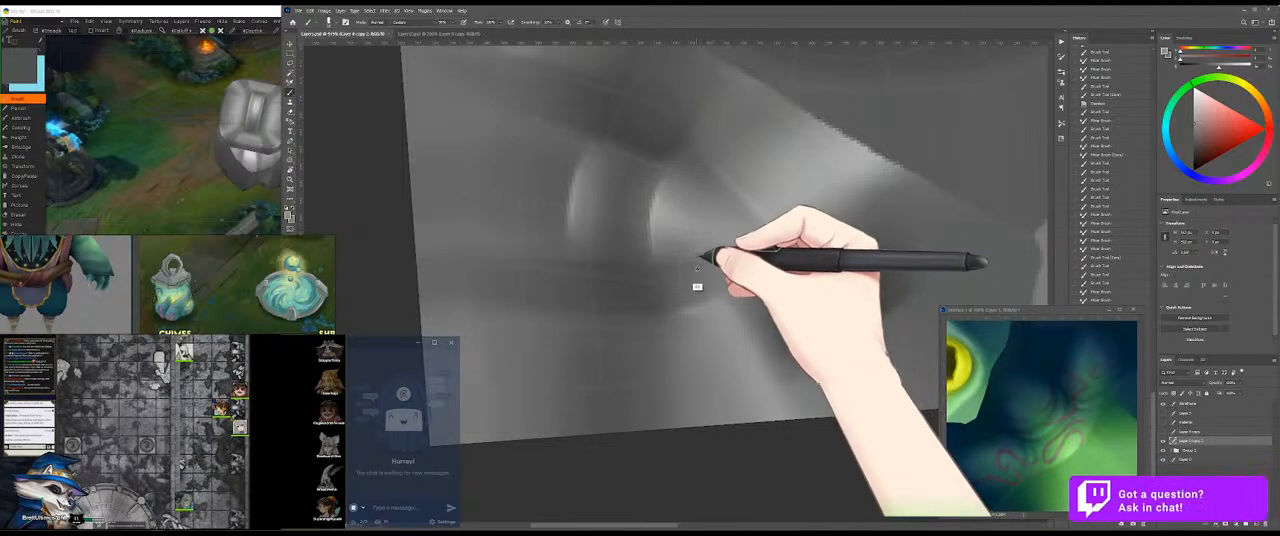
{"action": "left_click_drag", "start_coordinate": [706, 264], "coordinate": [701, 251]}
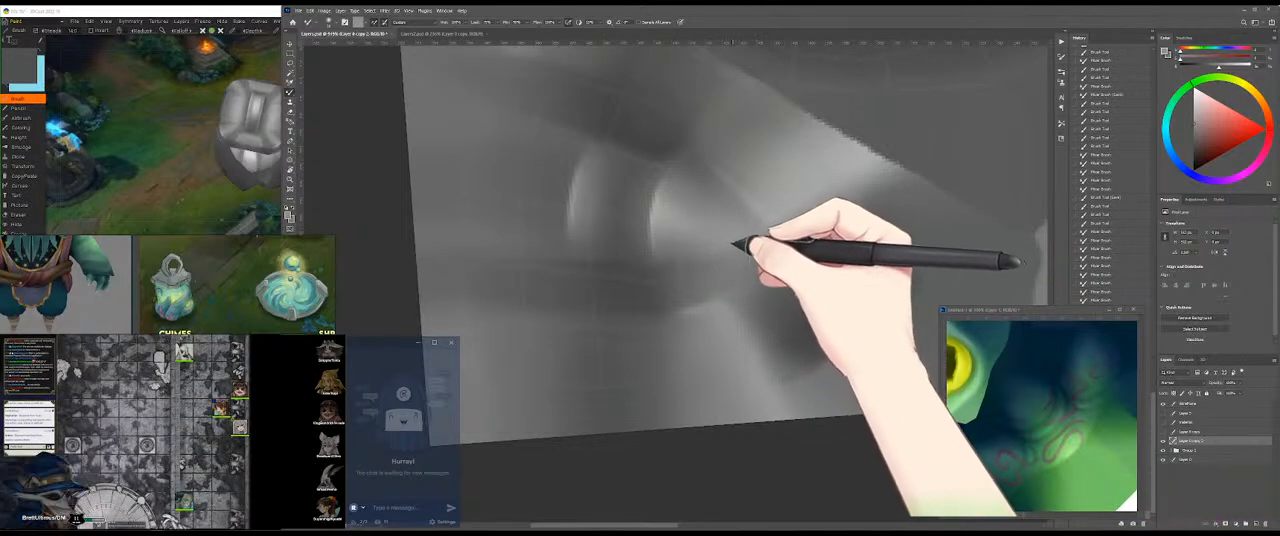
{"action": "left_click", "coordinate": [677, 206], "text": "alt"}
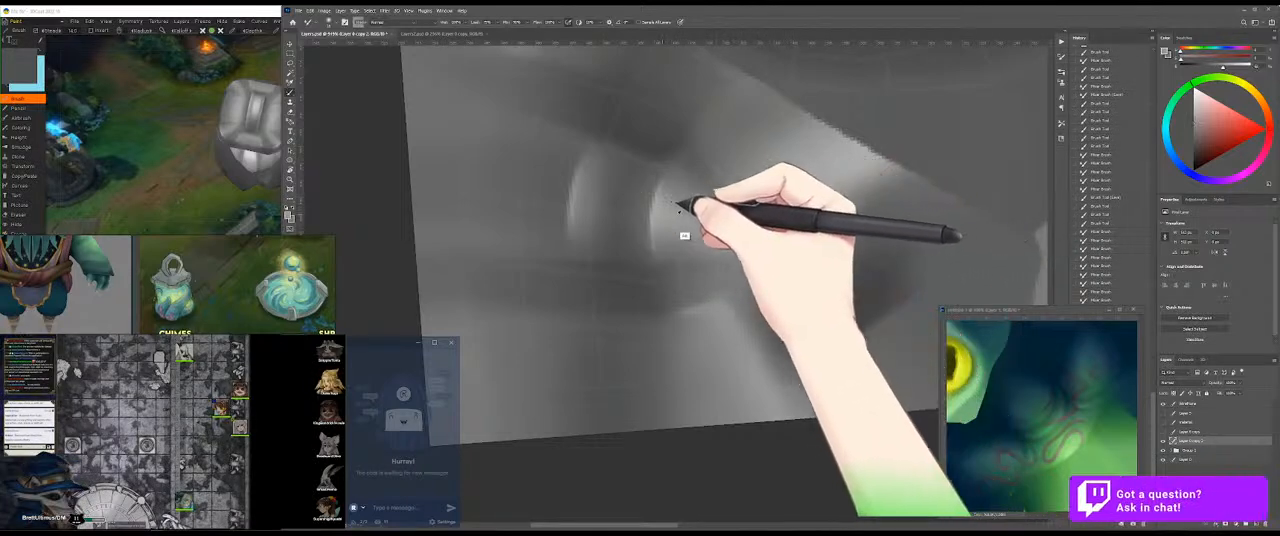
Step: Rotate the canvas and blend the highlight's tapering tail into the grey around it
{"action": "key", "text": "r"}
{"action": "mouse_move", "coordinate": [842, 229]}
{"action": "left_mouse_down"}
{"action": "mouse_move", "coordinate": [634, 309]}
{"action": "mouse_move", "coordinate": [706, 316]}
{"action": "mouse_move", "coordinate": [721, 353]}
{"action": "left_mouse_up"}
{"action": "key", "text": "b"}
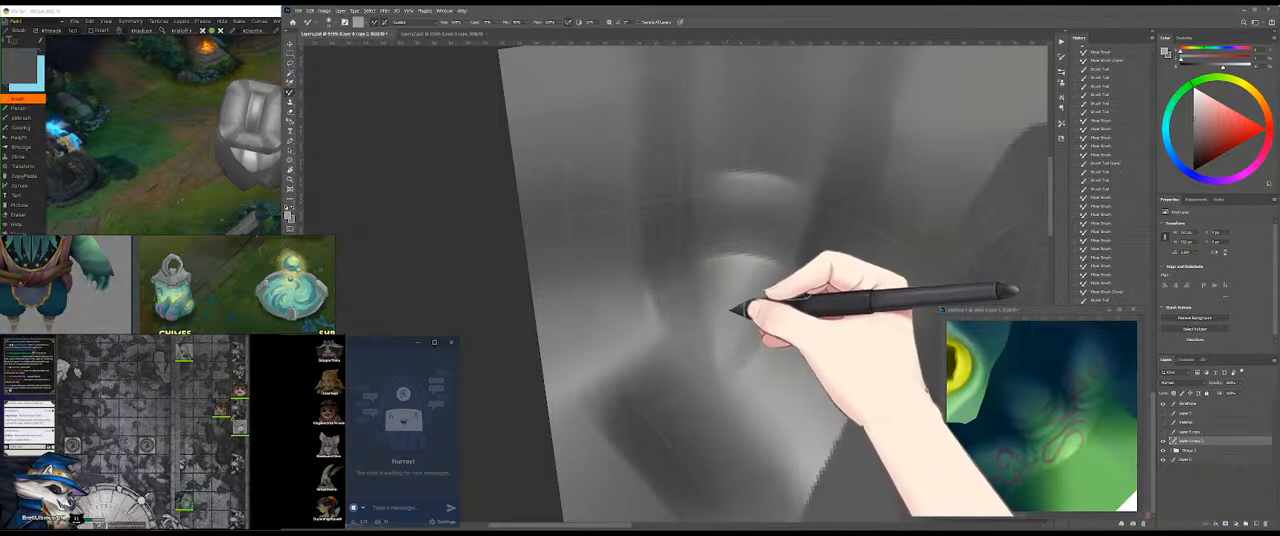
{"action": "mouse_move", "coordinate": [731, 302]}
{"action": "left_mouse_down"}
{"action": "mouse_move", "coordinate": [742, 304]}
{"action": "mouse_move", "coordinate": [723, 349]}
{"action": "mouse_move", "coordinate": [709, 311]}
{"action": "mouse_move", "coordinate": [723, 366]}
{"action": "mouse_move", "coordinate": [708, 338]}
{"action": "mouse_move", "coordinate": [722, 308]}
{"action": "left_mouse_up"}
{"action": "key", "text": "b"}
{"action": "key", "text": "b"}
Step: Save the texture and review the updated shading around the handle on the 3D model in 3DCoat
{"action": "key", "text": "ctrl+s"}
{"action": "left_click", "coordinate": [186, 161]}
{"action": "left_click_drag", "start_coordinate": [318, 168], "coordinate": [275, 152]}
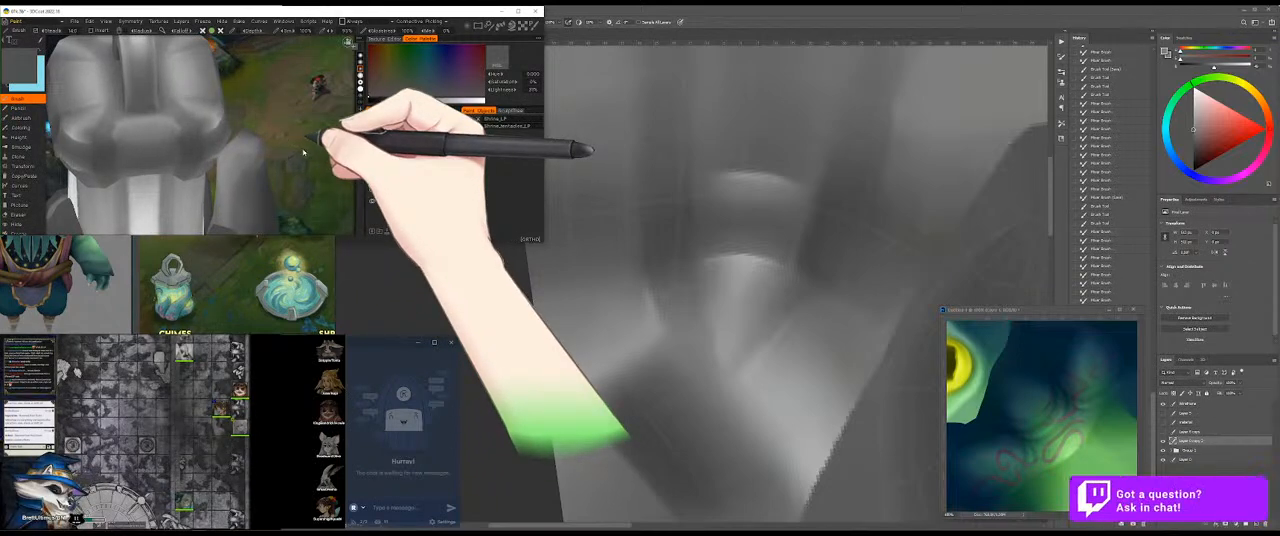
{"action": "left_click_drag", "start_coordinate": [334, 124], "coordinate": [236, 128]}
Step: Return to Photoshop and blend greys over the transition between the light area and the vertical shadow's lower end
{"action": "left_click", "coordinate": [668, 327]}
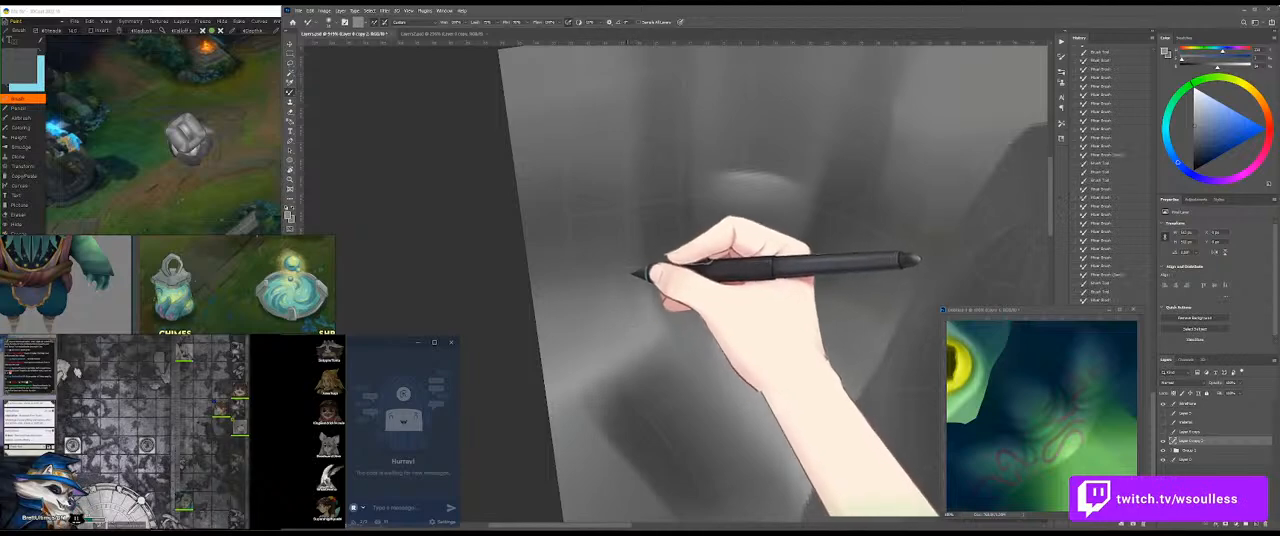
{"action": "left_click_drag", "start_coordinate": [628, 276], "coordinate": [638, 284]}
{"action": "left_click_drag", "start_coordinate": [636, 282], "coordinate": [646, 291]}
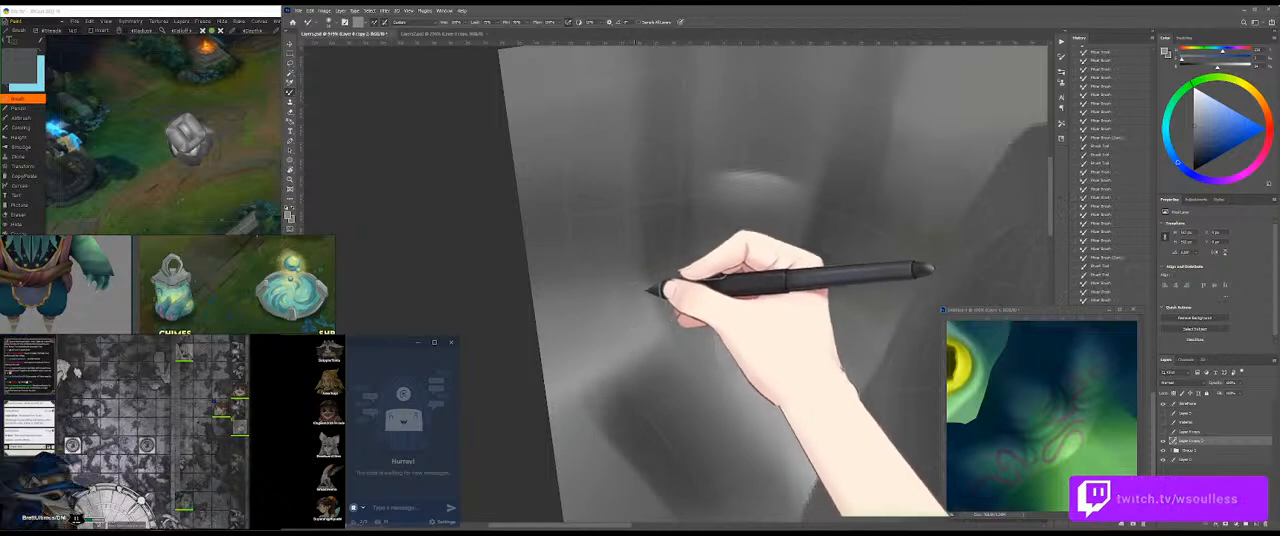
{"action": "left_click", "coordinate": [645, 290], "text": "alt"}
{"action": "mouse_move", "coordinate": [646, 285]}
{"action": "left_mouse_down"}
{"action": "mouse_move", "coordinate": [658, 314]}
{"action": "mouse_move", "coordinate": [674, 309]}
{"action": "left_mouse_up"}
{"action": "key", "text": "shift+b"}
{"action": "key", "text": "shift+b"}
Step: Sample neighbouring greys and refine the edge of the vertical shadow down to the dark patch's corner
{"action": "left_click", "coordinate": [652, 333], "text": "alt"}
{"action": "left_click", "coordinate": [648, 314], "text": "alt"}
{"action": "left_click", "coordinate": [653, 293], "text": "alt"}
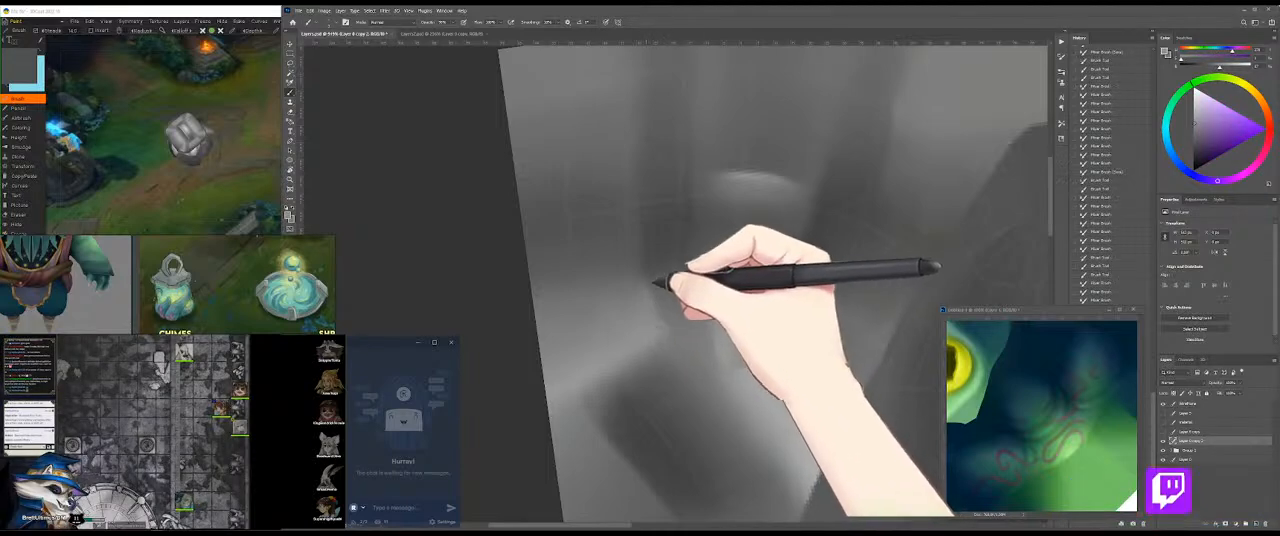
{"action": "mouse_move", "coordinate": [662, 282]}
{"action": "left_mouse_down"}
{"action": "mouse_move", "coordinate": [679, 320]}
{"action": "mouse_move", "coordinate": [661, 292]}
{"action": "mouse_move", "coordinate": [630, 281]}
{"action": "mouse_move", "coordinate": [680, 316]}
{"action": "left_mouse_up"}
{"action": "key", "text": "shift+b"}
{"action": "key", "text": "shift+b"}
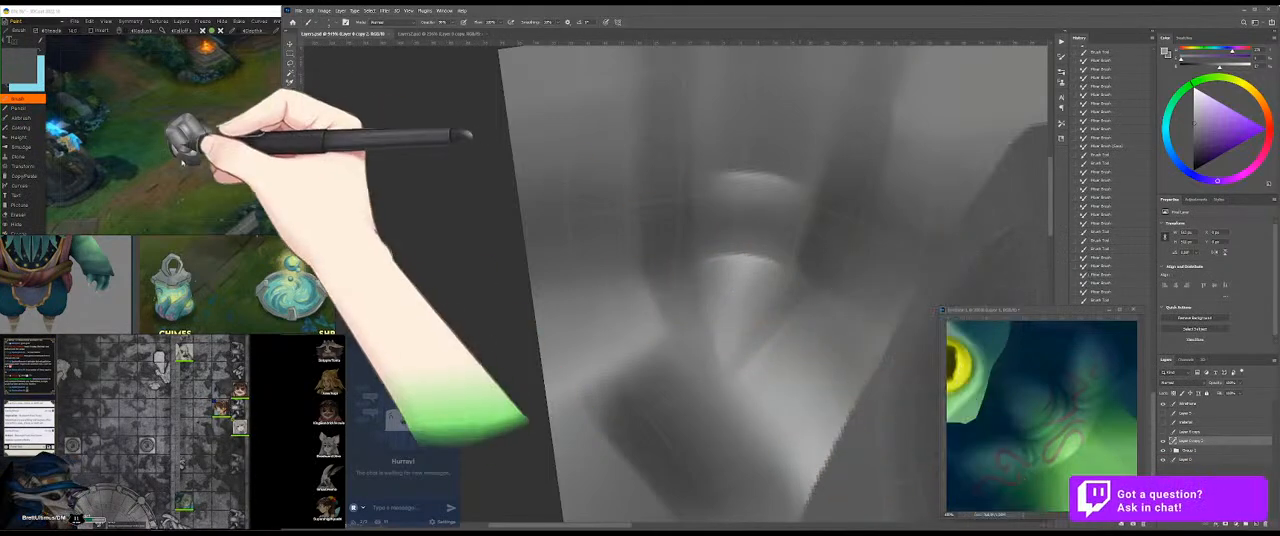
Step: Check the handle's base on the 3D model, and blend grey where the shadow's tip meets the dark patch
{"action": "left_click", "coordinate": [184, 150]}
{"action": "left_click_drag", "start_coordinate": [187, 158], "coordinate": [263, 179]}
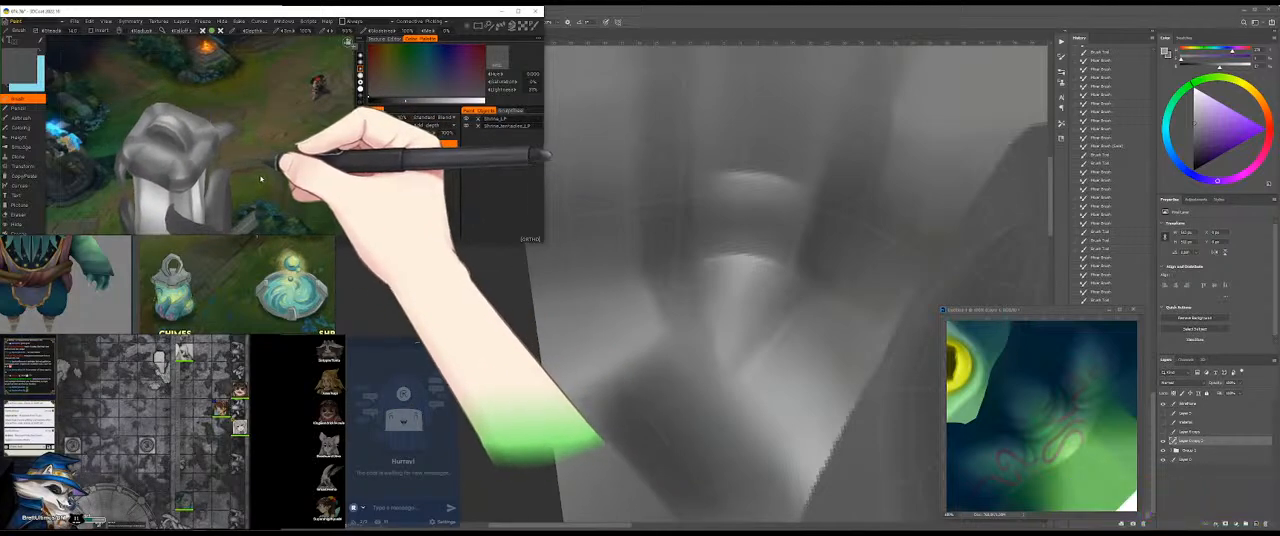
{"action": "left_click", "coordinate": [785, 453]}
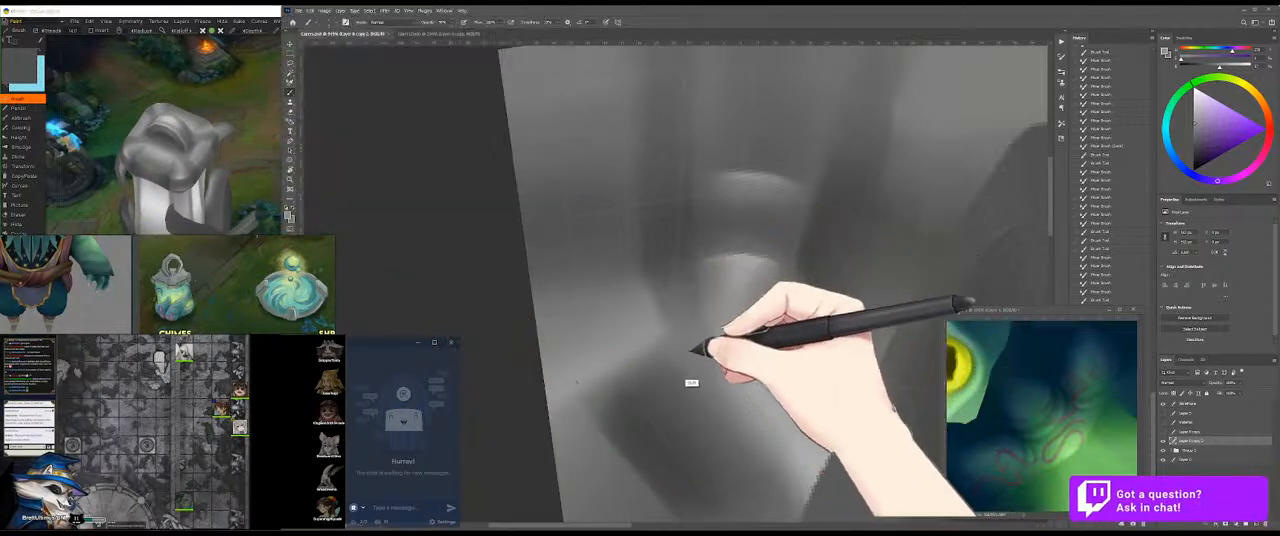
{"action": "mouse_move", "coordinate": [652, 342]}
{"action": "left_mouse_down"}
{"action": "mouse_move", "coordinate": [663, 337]}
{"action": "mouse_move", "coordinate": [640, 342]}
{"action": "mouse_move", "coordinate": [655, 325]}
{"action": "left_mouse_up"}
{"action": "left_click", "coordinate": [648, 345], "text": "alt"}
{"action": "left_click", "coordinate": [659, 329], "text": "alt"}
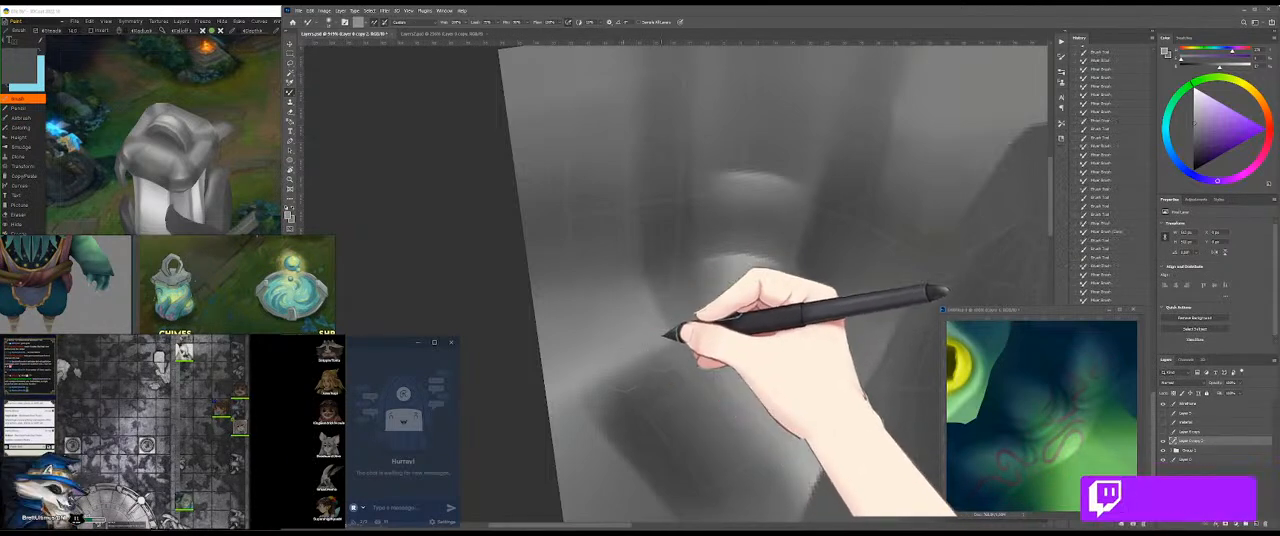
Step: Rotate and enlarge the model in 3DCoat to examine the shading where the handle meets the cap
{"action": "left_click", "coordinate": [274, 180]}
{"action": "mouse_move", "coordinate": [276, 176]}
{"action": "left_mouse_down"}
{"action": "mouse_move", "coordinate": [257, 191]}
{"action": "mouse_move", "coordinate": [213, 188]}
{"action": "mouse_move", "coordinate": [231, 172]}
{"action": "left_mouse_up"}
{"action": "left_click", "coordinate": [717, 288]}
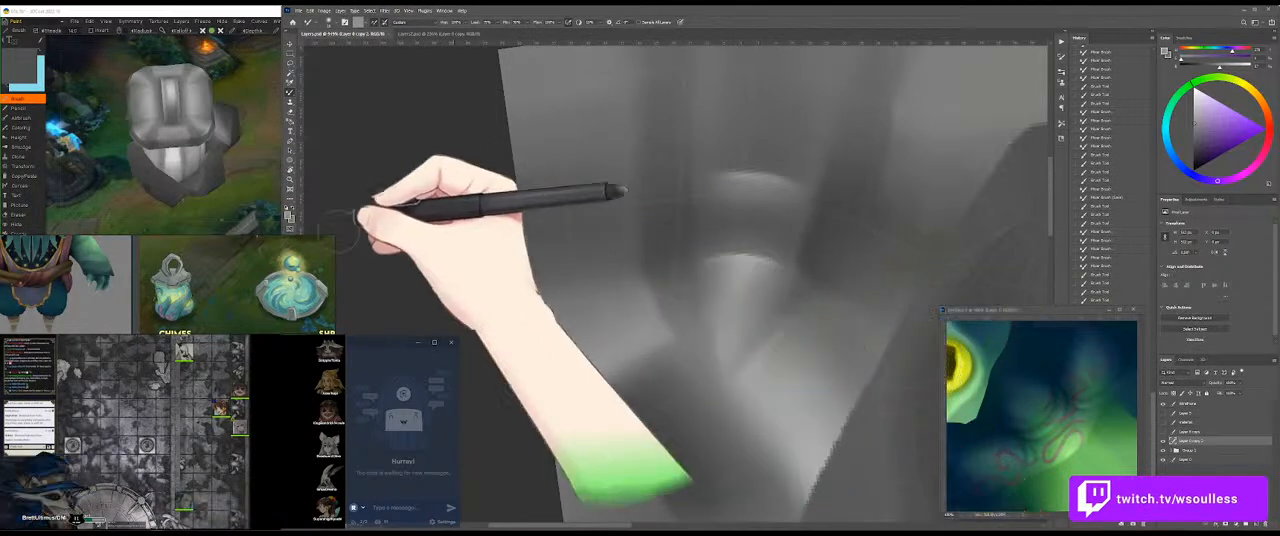
{"action": "left_click", "coordinate": [247, 181]}
{"action": "left_click_drag", "start_coordinate": [247, 181], "coordinate": [217, 181]}
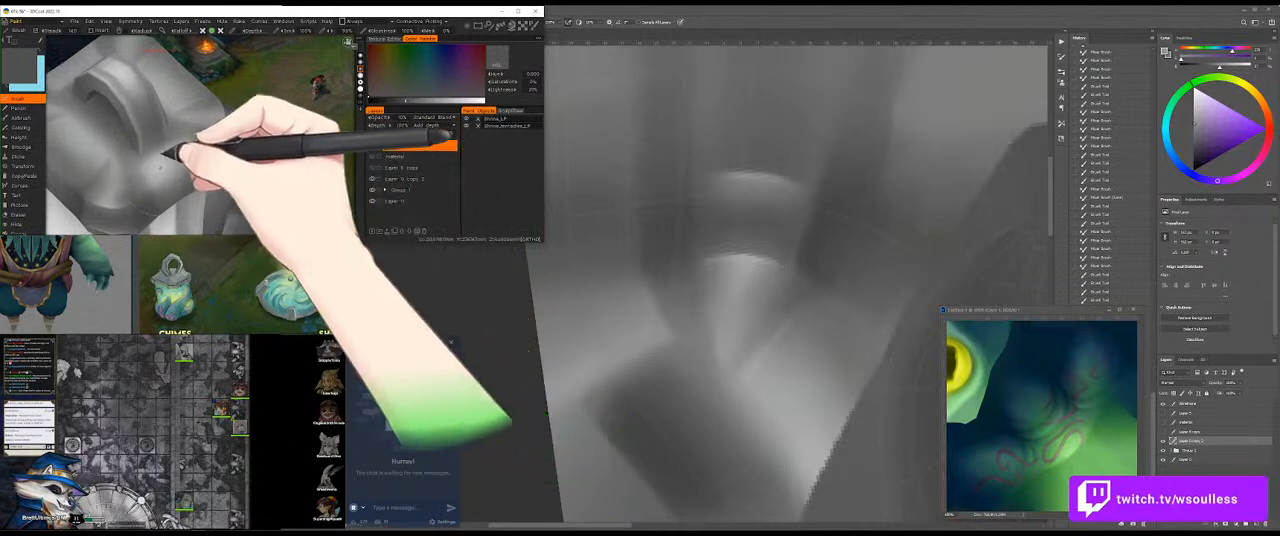
Step: Activate the visible copy layer above Group 1 in 3DCoat and paint sampled grey around the handle's base
{"action": "key", "text": "v"}
{"action": "left_click", "coordinate": [107, 182]}
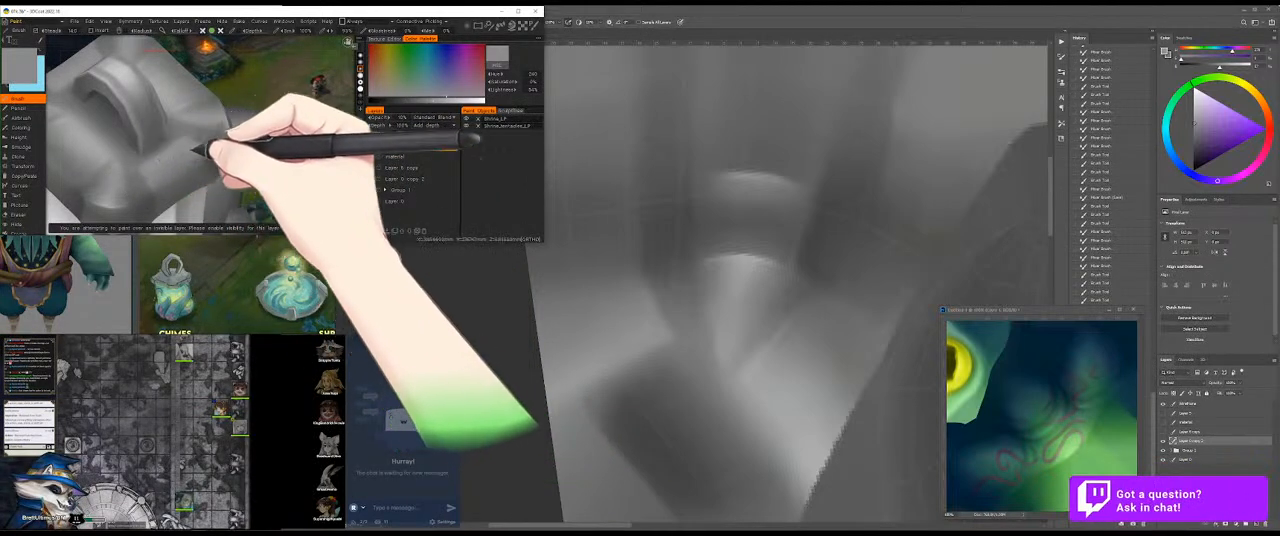
{"action": "left_click", "coordinate": [410, 178]}
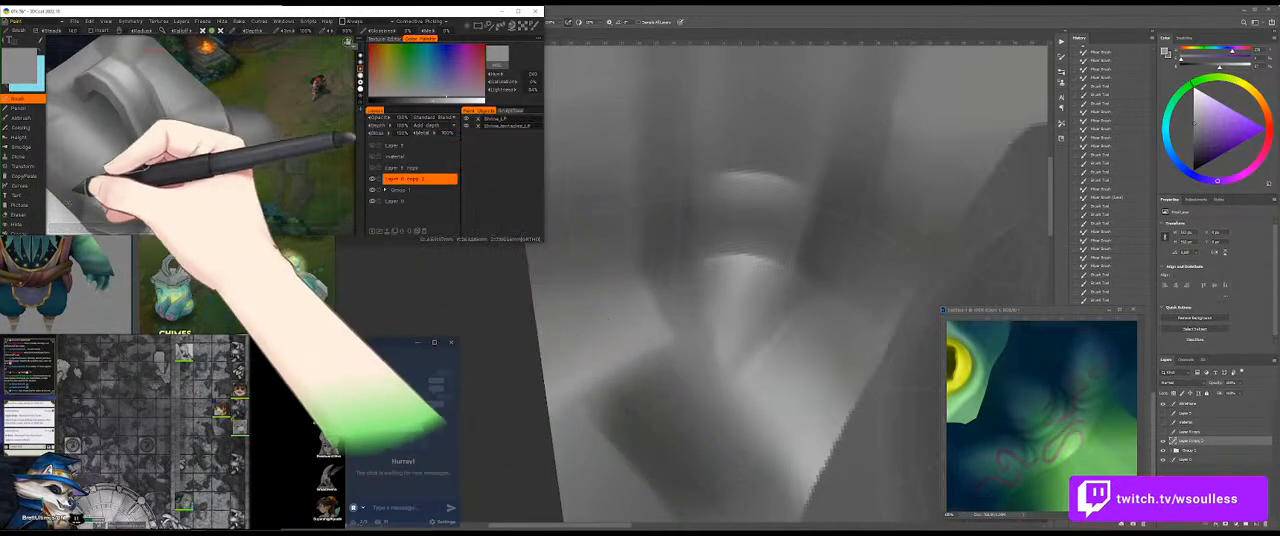
{"action": "left_click_drag", "start_coordinate": [284, 128], "coordinate": [276, 101]}
{"action": "right_click", "coordinate": [142, 171]}
{"action": "left_click_drag", "start_coordinate": [276, 62], "coordinate": [303, 93]}
{"action": "mouse_move", "coordinate": [181, 172]}
{"action": "left_mouse_down"}
{"action": "mouse_move", "coordinate": [189, 151]}
{"action": "mouse_move", "coordinate": [184, 172]}
{"action": "mouse_move", "coordinate": [167, 145]}
{"action": "mouse_move", "coordinate": [186, 153]}
{"action": "mouse_move", "coordinate": [172, 146]}
{"action": "mouse_move", "coordinate": [192, 201]}
{"action": "left_mouse_up"}
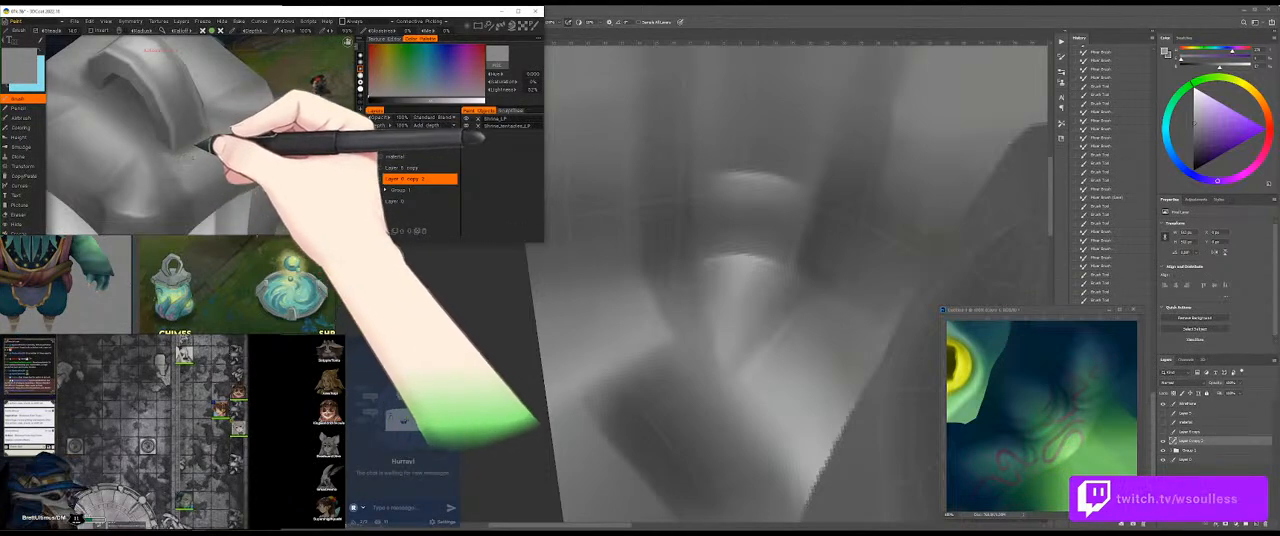
Step: Paint darker grey directly on the model in the recess beside the handle
{"action": "left_click_drag", "start_coordinate": [320, 101], "coordinate": [118, 103]}
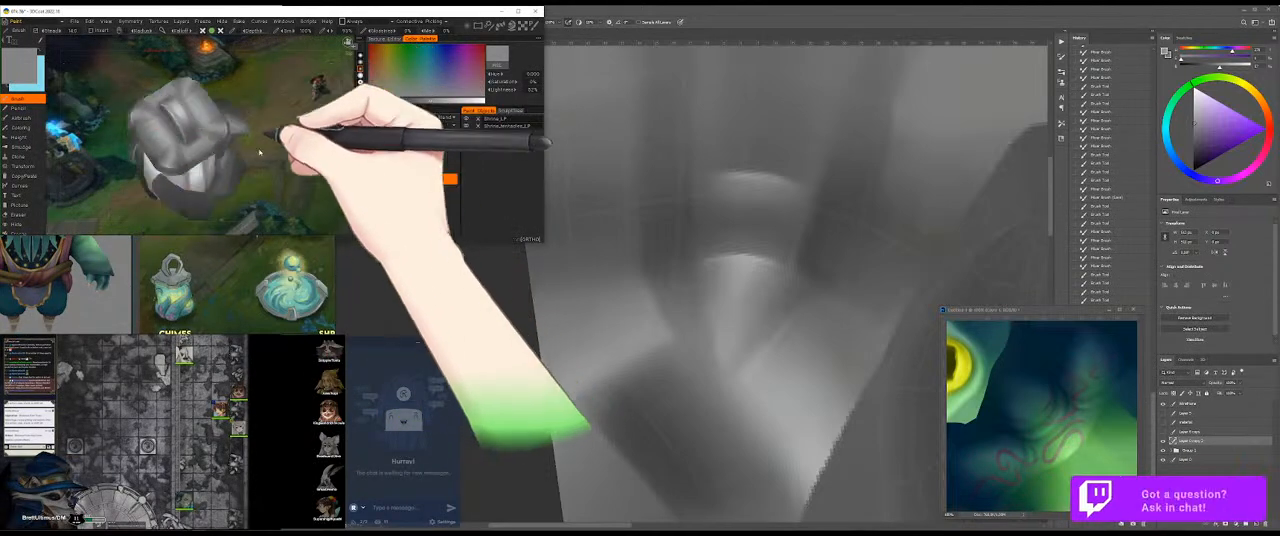
{"action": "left_click_drag", "start_coordinate": [280, 124], "coordinate": [320, 113]}
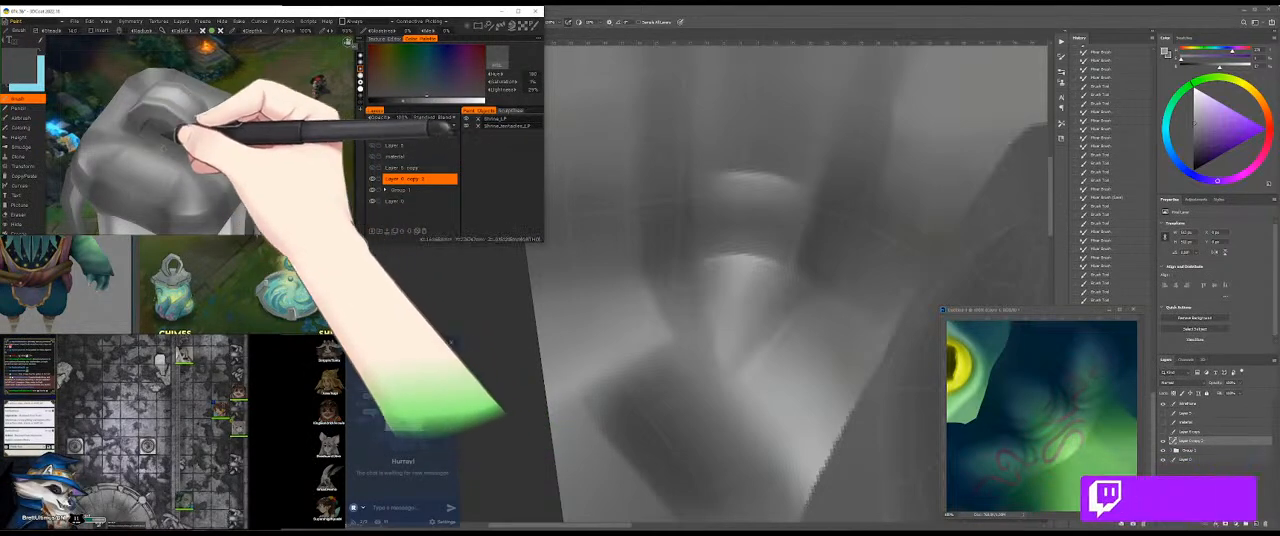
{"action": "mouse_move", "coordinate": [183, 155]}
{"action": "left_mouse_down"}
{"action": "mouse_move", "coordinate": [174, 138]}
{"action": "mouse_move", "coordinate": [138, 144]}
{"action": "mouse_move", "coordinate": [154, 127]}
{"action": "mouse_move", "coordinate": [125, 141]}
{"action": "mouse_move", "coordinate": [192, 158]}
{"action": "mouse_move", "coordinate": [177, 173]}
{"action": "mouse_move", "coordinate": [201, 154]}
{"action": "mouse_move", "coordinate": [184, 171]}
{"action": "mouse_move", "coordinate": [195, 157]}
{"action": "mouse_move", "coordinate": [192, 186]}
{"action": "mouse_move", "coordinate": [170, 184]}
{"action": "mouse_move", "coordinate": [269, 129]}
{"action": "mouse_move", "coordinate": [186, 92]}
{"action": "mouse_move", "coordinate": [264, 112]}
{"action": "mouse_move", "coordinate": [254, 174]}
{"action": "mouse_move", "coordinate": [260, 140]}
{"action": "mouse_move", "coordinate": [312, 130]}
{"action": "mouse_move", "coordinate": [278, 145]}
{"action": "mouse_move", "coordinate": [308, 169]}
{"action": "mouse_move", "coordinate": [284, 189]}
{"action": "mouse_move", "coordinate": [257, 129]}
{"action": "mouse_move", "coordinate": [277, 129]}
{"action": "mouse_move", "coordinate": [290, 160]}
{"action": "mouse_move", "coordinate": [267, 134]}
{"action": "mouse_move", "coordinate": [182, 192]}
{"action": "mouse_move", "coordinate": [188, 174]}
{"action": "left_mouse_up"}
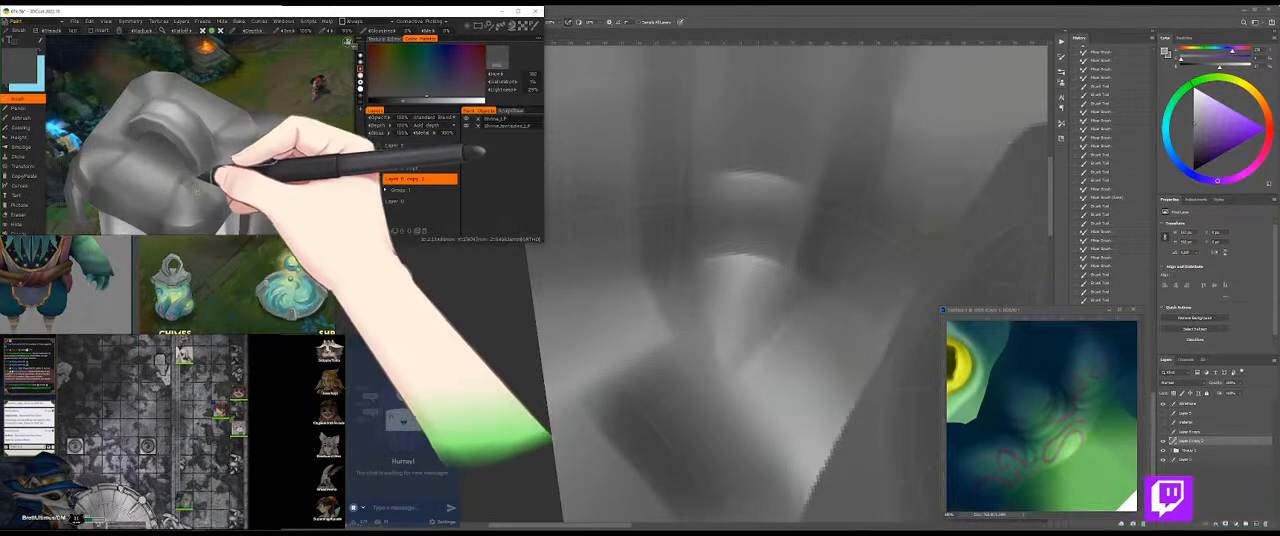
Step: Turn the model to its front and paint sampled dark grey on the band beside the handle's end
{"action": "left_click_drag", "start_coordinate": [302, 177], "coordinate": [292, 204]}
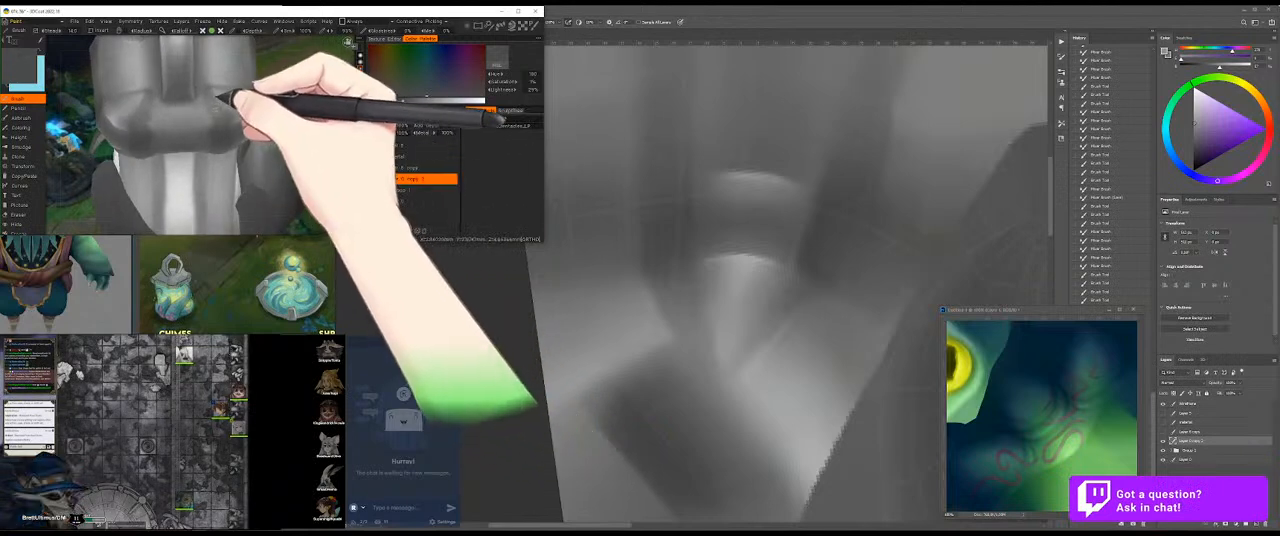
{"action": "left_click_drag", "start_coordinate": [237, 103], "coordinate": [279, 128]}
{"action": "key", "text": "v"}
{"action": "left_click_drag", "start_coordinate": [205, 137], "coordinate": [182, 140]}
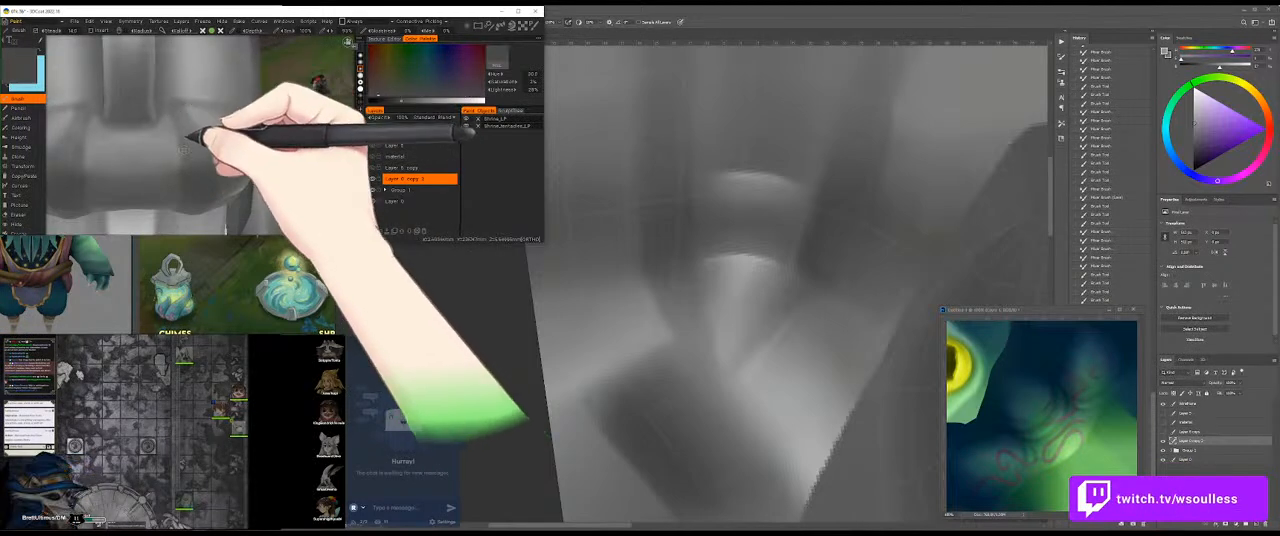
Step: Sample a light grey and brighten the front band's surface between the handle's end and the outer corner
{"action": "left_click_drag", "start_coordinate": [310, 106], "coordinate": [140, 91]}
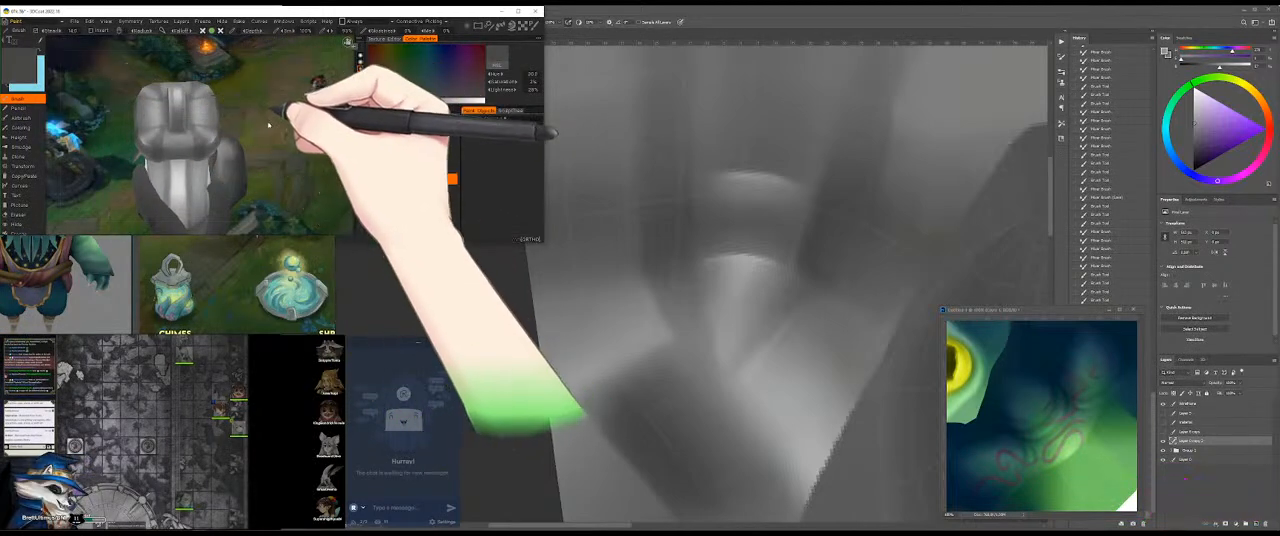
{"action": "left_click_drag", "start_coordinate": [278, 137], "coordinate": [362, 112]}
{"action": "key", "text": "v"}
{"action": "key", "text": "v"}
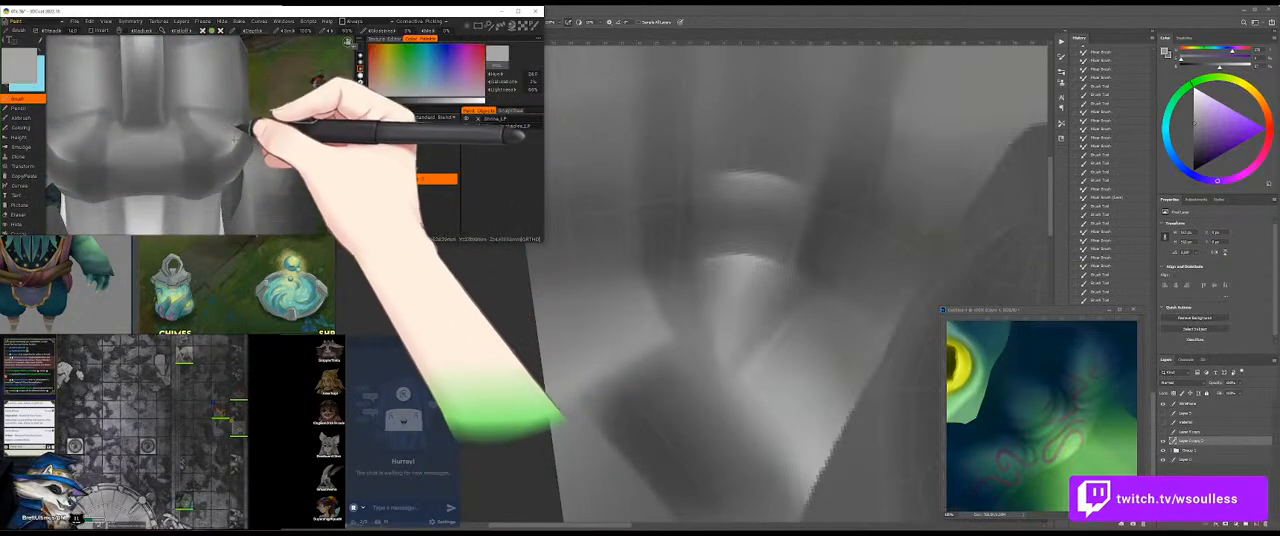
{"action": "mouse_move", "coordinate": [235, 130]}
{"action": "left_mouse_down"}
{"action": "mouse_move", "coordinate": [190, 131]}
{"action": "mouse_move", "coordinate": [181, 109]}
{"action": "mouse_move", "coordinate": [185, 153]}
{"action": "mouse_move", "coordinate": [191, 141]}
{"action": "left_mouse_up"}
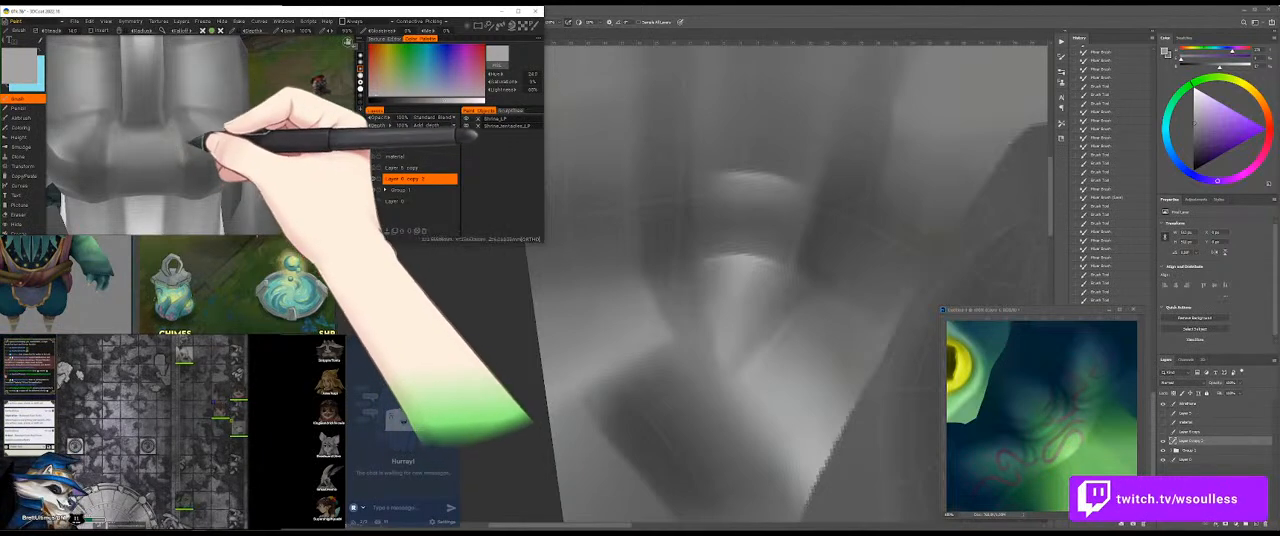
Step: Sample greys near the handle and touch up the shading along its side
{"action": "left_click_drag", "start_coordinate": [317, 143], "coordinate": [229, 95]}
{"action": "key", "text": "v"}
{"action": "mouse_move", "coordinate": [149, 72]}
{"action": "left_mouse_down"}
{"action": "mouse_move", "coordinate": [137, 117]}
{"action": "mouse_move", "coordinate": [124, 82]}
{"action": "mouse_move", "coordinate": [149, 69]}
{"action": "mouse_move", "coordinate": [143, 123]}
{"action": "mouse_move", "coordinate": [124, 72]}
{"action": "mouse_move", "coordinate": [137, 114]}
{"action": "mouse_move", "coordinate": [143, 63]}
{"action": "mouse_move", "coordinate": [149, 89]}
{"action": "mouse_move", "coordinate": [130, 75]}
{"action": "mouse_move", "coordinate": [143, 65]}
{"action": "left_mouse_up"}
{"action": "key", "text": "v"}
Step: Paint and smooth sampled greys across the cap's front band below the handle
{"action": "mouse_move", "coordinate": [310, 84]}
{"action": "left_mouse_down"}
{"action": "mouse_move", "coordinate": [58, 114]}
{"action": "mouse_move", "coordinate": [294, 139]}
{"action": "mouse_move", "coordinate": [257, 143]}
{"action": "mouse_move", "coordinate": [315, 156]}
{"action": "left_mouse_up"}
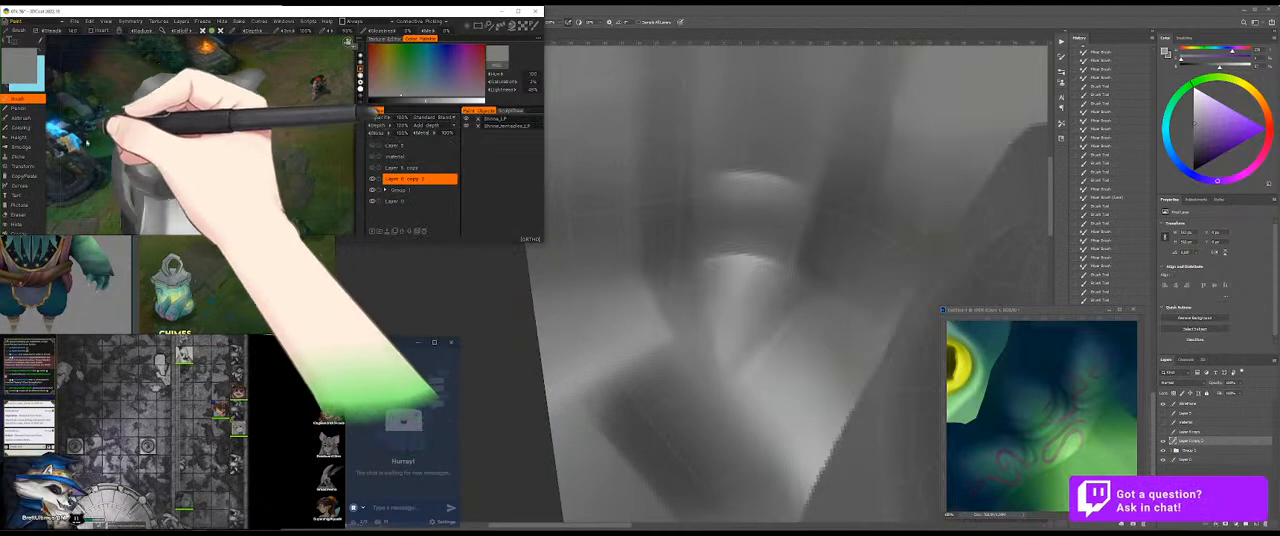
{"action": "left_click_drag", "start_coordinate": [98, 138], "coordinate": [151, 175]}
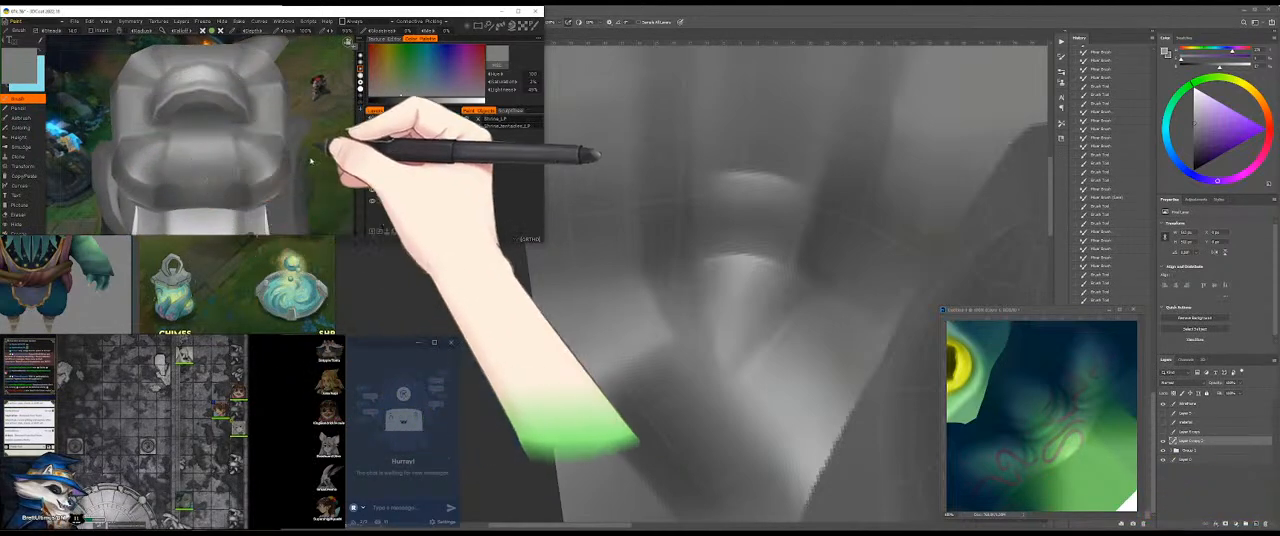
{"action": "left_click_drag", "start_coordinate": [311, 162], "coordinate": [361, 160]}
{"action": "mouse_move", "coordinate": [200, 161]}
{"action": "left_mouse_down"}
{"action": "mouse_move", "coordinate": [172, 118]}
{"action": "mouse_move", "coordinate": [135, 168]}
{"action": "left_mouse_up"}
{"action": "key", "text": "v"}
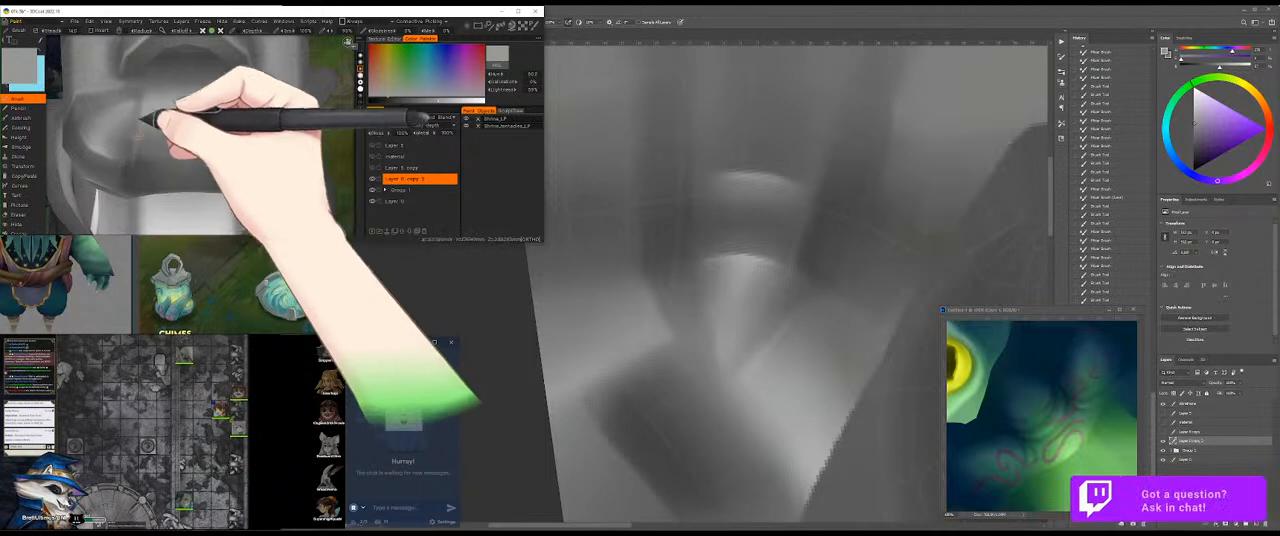
{"action": "key", "text": "v"}
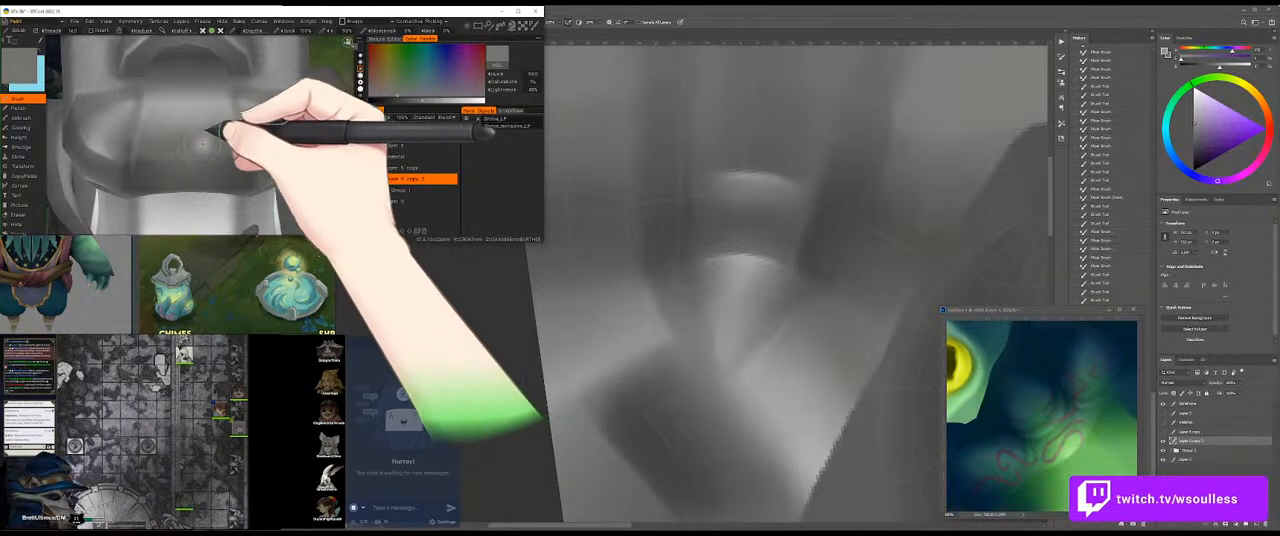
Step: Inspect the model from other sides, and paint sampled light grey along the crease at the band's corner
{"action": "left_click_drag", "start_coordinate": [284, 106], "coordinate": [259, 156]}
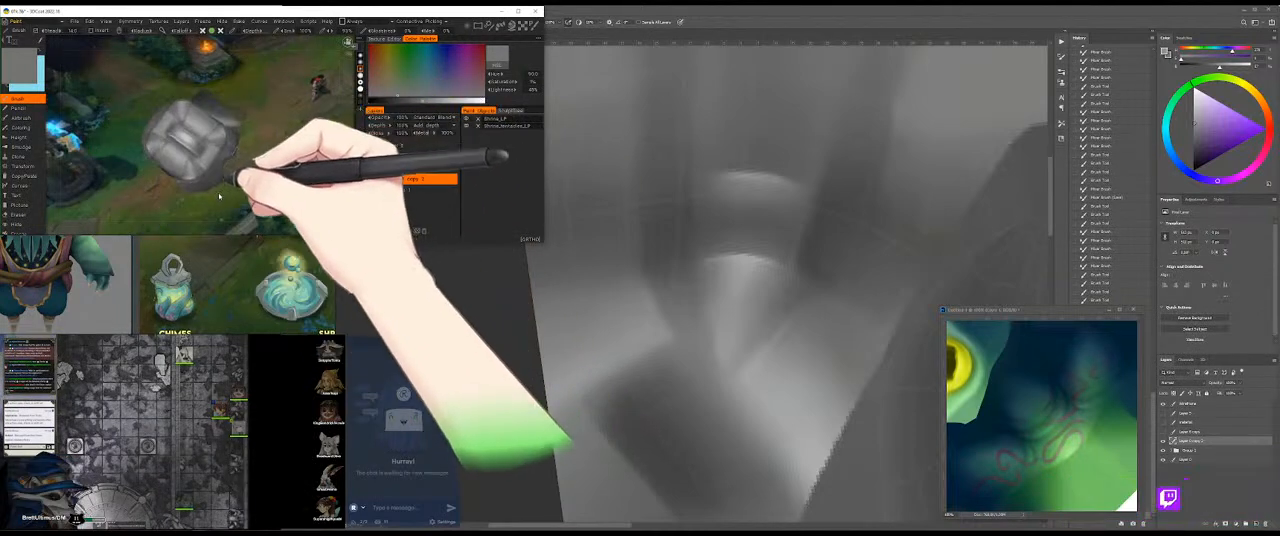
{"action": "left_click", "coordinate": [361, 64]}
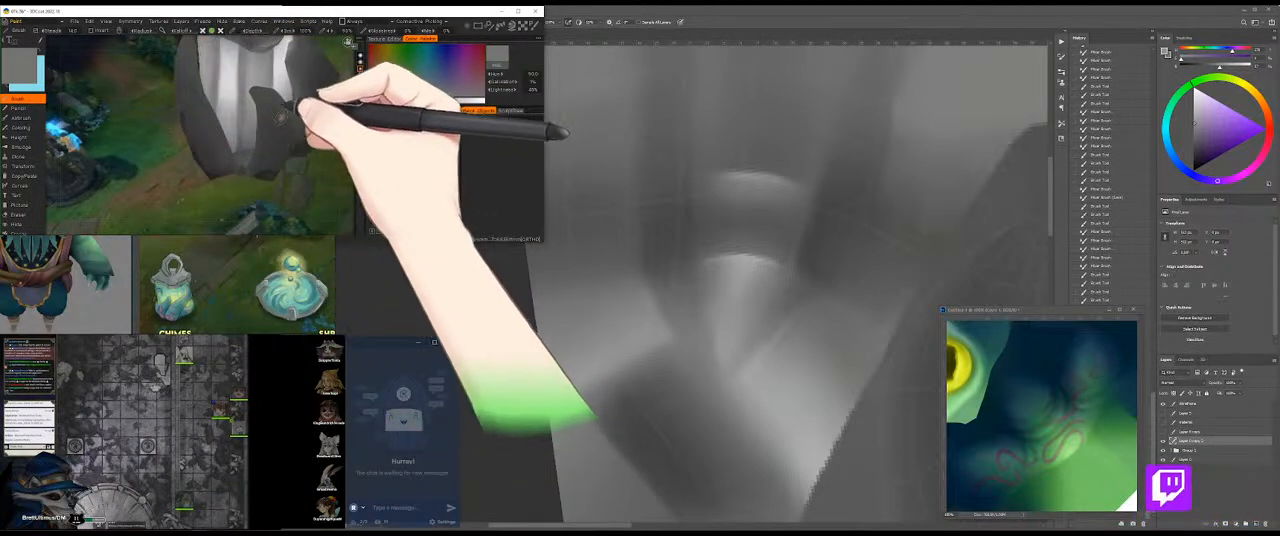
{"action": "left_click_drag", "start_coordinate": [83, 100], "coordinate": [252, 95]}
{"action": "left_click_drag", "start_coordinate": [286, 140], "coordinate": [200, 121]}
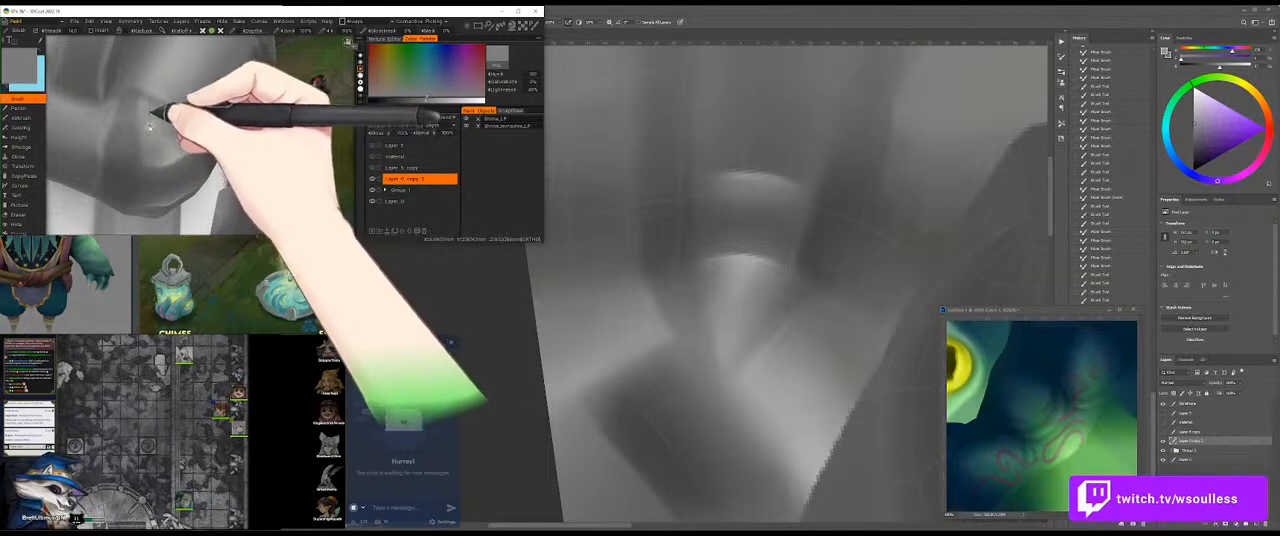
{"action": "key", "text": "v"}
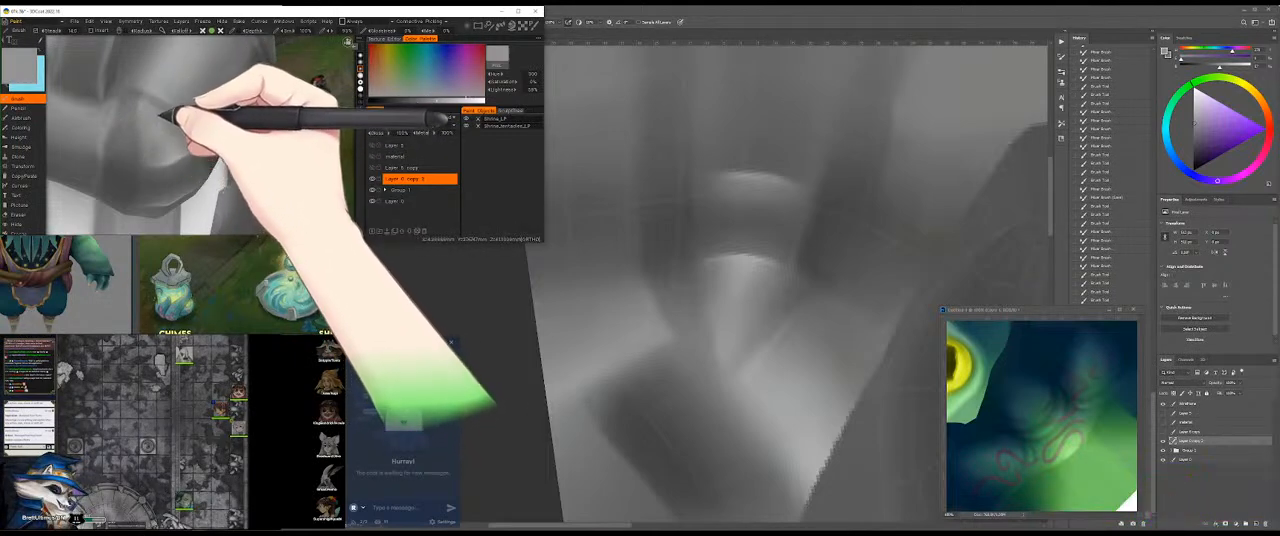
{"action": "key", "text": "v"}
{"action": "mouse_move", "coordinate": [163, 119]}
{"action": "left_mouse_down"}
{"action": "mouse_move", "coordinate": [183, 140]}
{"action": "mouse_move", "coordinate": [173, 126]}
{"action": "mouse_move", "coordinate": [203, 135]}
{"action": "left_mouse_up"}
Step: Inspect the cap from several sides on the 3D model, and switch to Photoshop and update the texture from the changed file on disk
{"action": "mouse_move", "coordinate": [311, 98]}
{"action": "left_mouse_down"}
{"action": "mouse_move", "coordinate": [148, 105]}
{"action": "mouse_move", "coordinate": [268, 142]}
{"action": "mouse_move", "coordinate": [277, 126]}
{"action": "mouse_move", "coordinate": [258, 129]}
{"action": "mouse_move", "coordinate": [264, 154]}
{"action": "mouse_move", "coordinate": [263, 132]}
{"action": "left_mouse_up"}
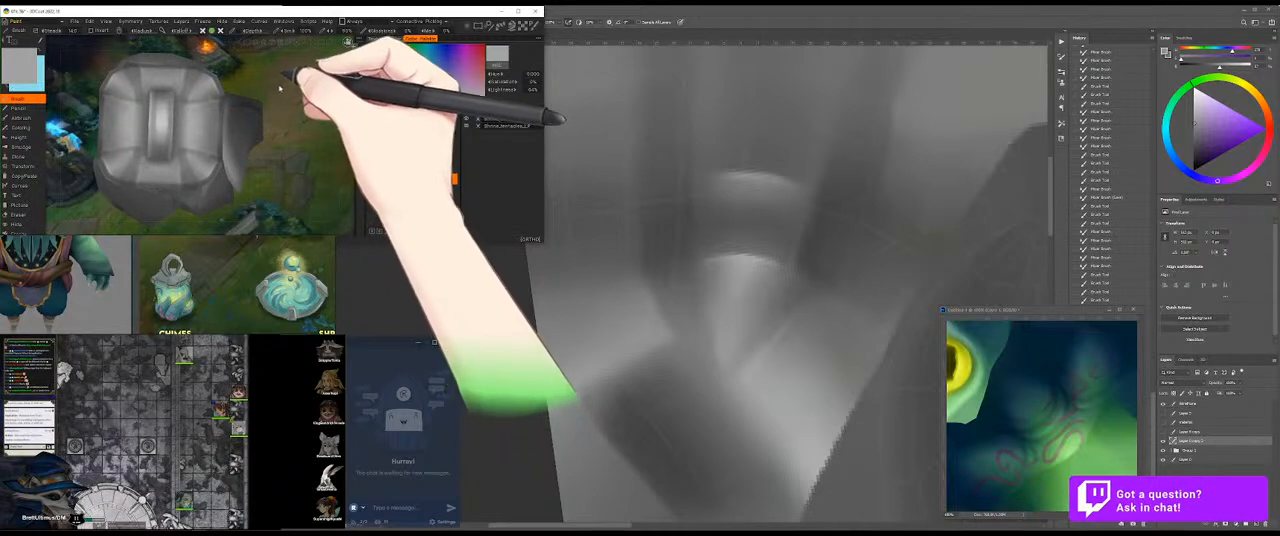
{"action": "left_click_drag", "start_coordinate": [274, 88], "coordinate": [203, 96]}
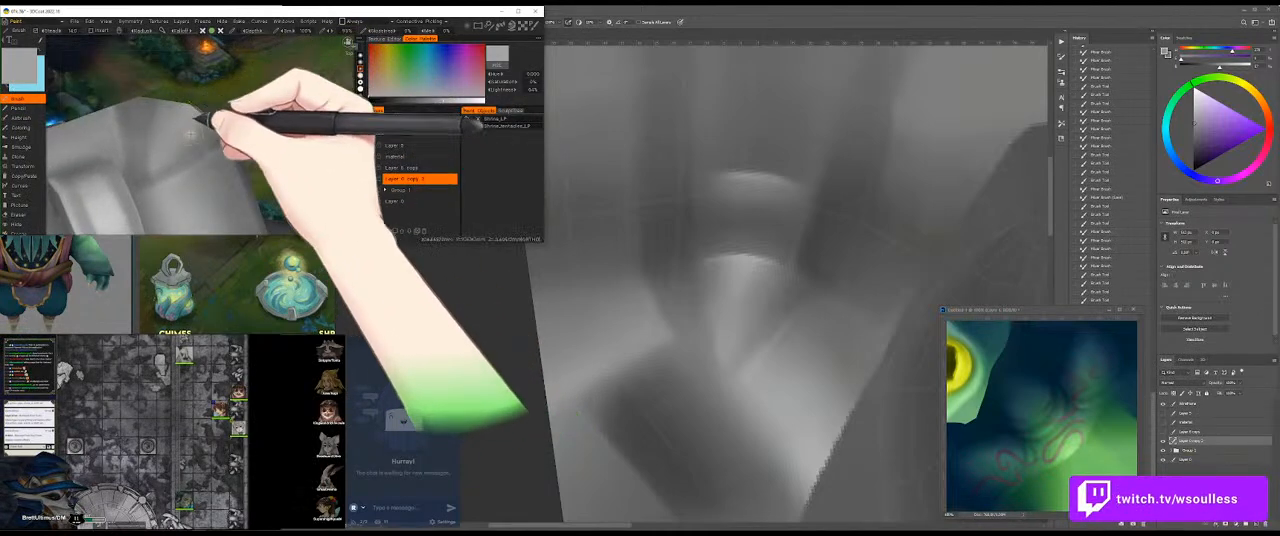
{"action": "left_click_drag", "start_coordinate": [271, 88], "coordinate": [270, 117]}
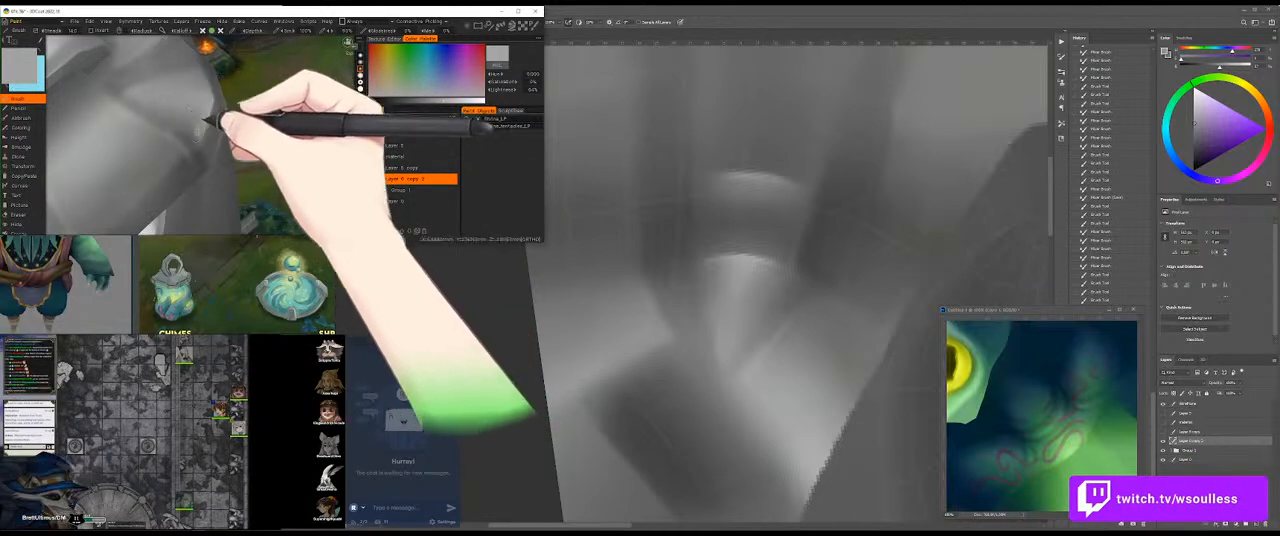
{"action": "left_click_drag", "start_coordinate": [274, 96], "coordinate": [280, 118]}
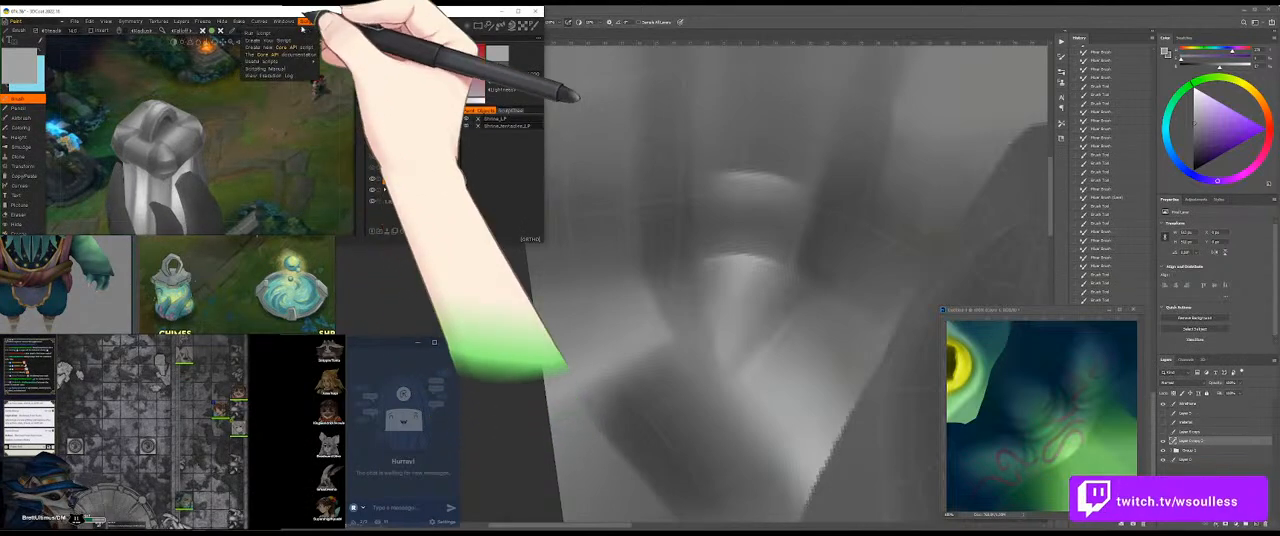
{"action": "key", "text": "alt+Tab"}
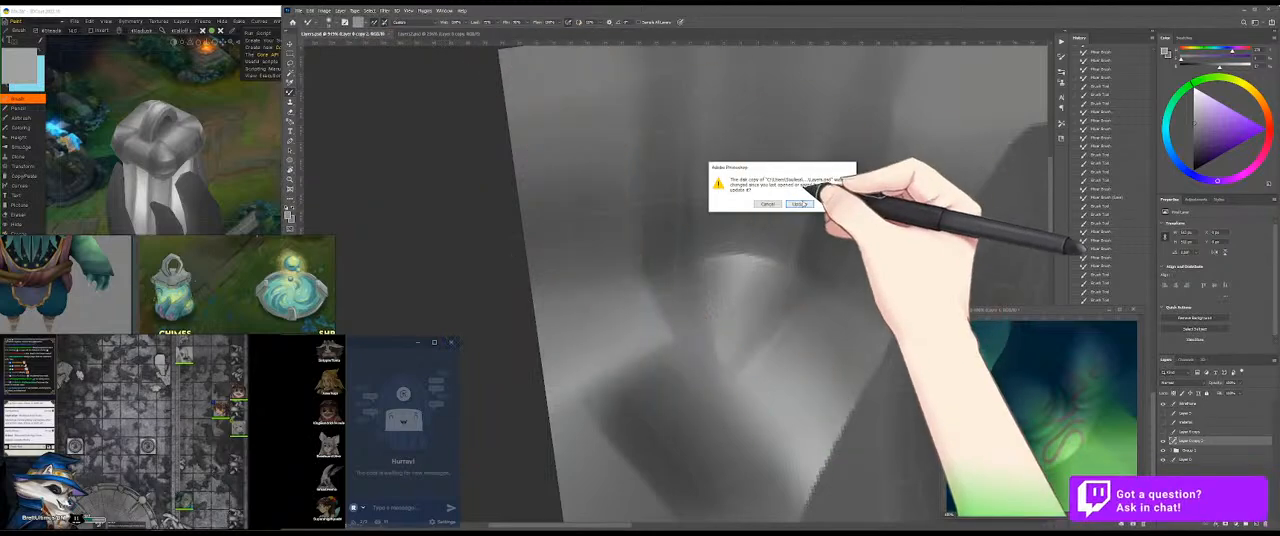
{"action": "left_click", "coordinate": [799, 203]}
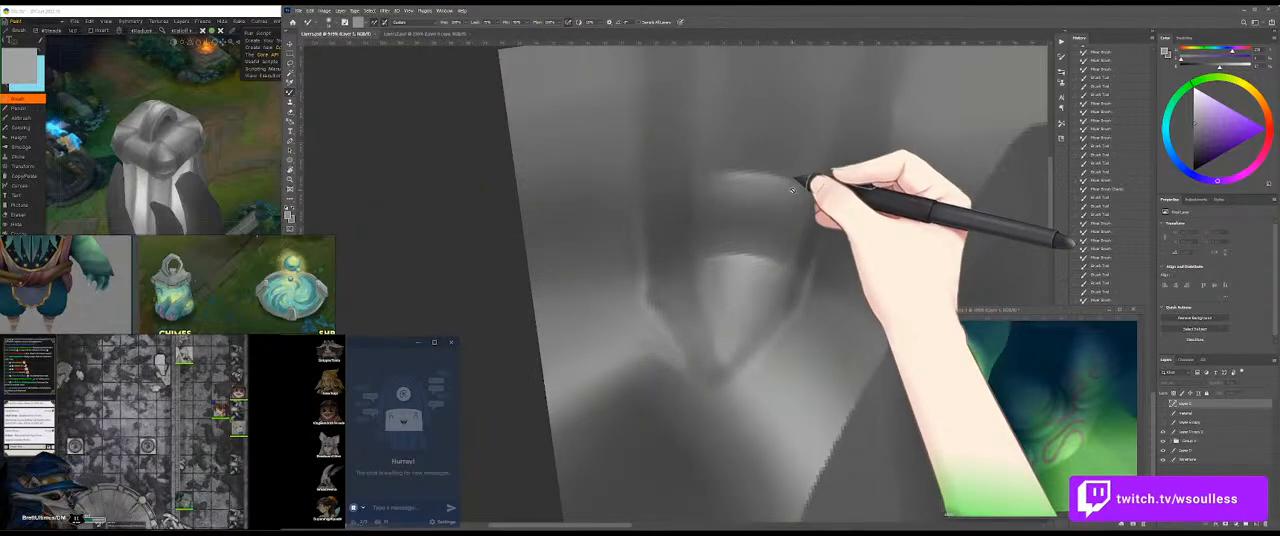
Step: Make the topmost visible layer active and soften the crease beside the handle's end with a sampled grey
{"action": "left_click", "coordinate": [827, 268]}
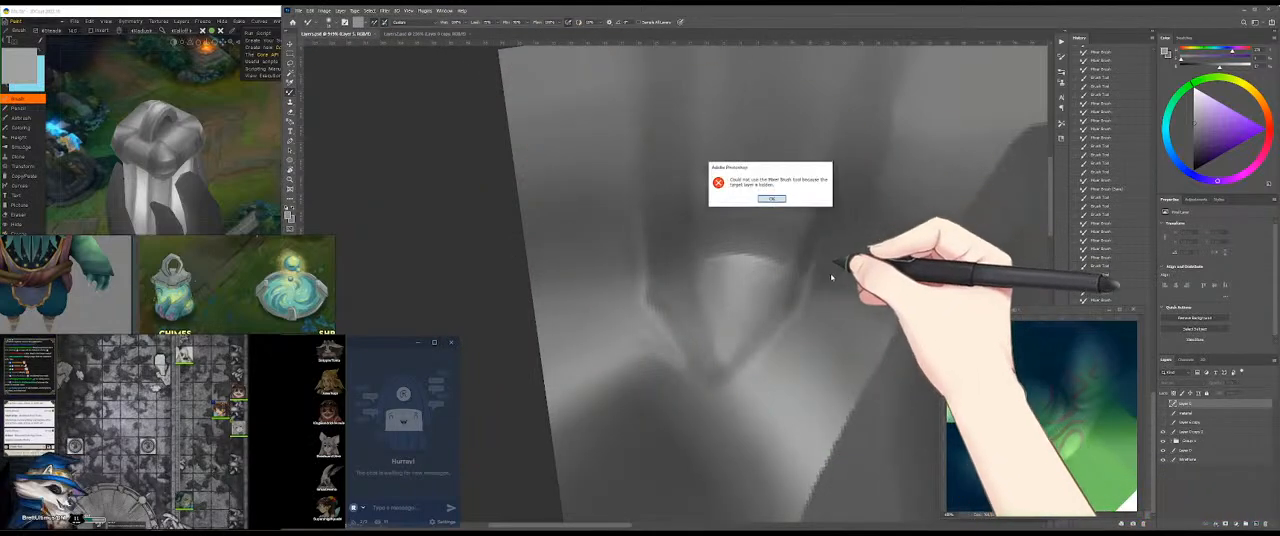
{"action": "left_click", "coordinate": [774, 199]}
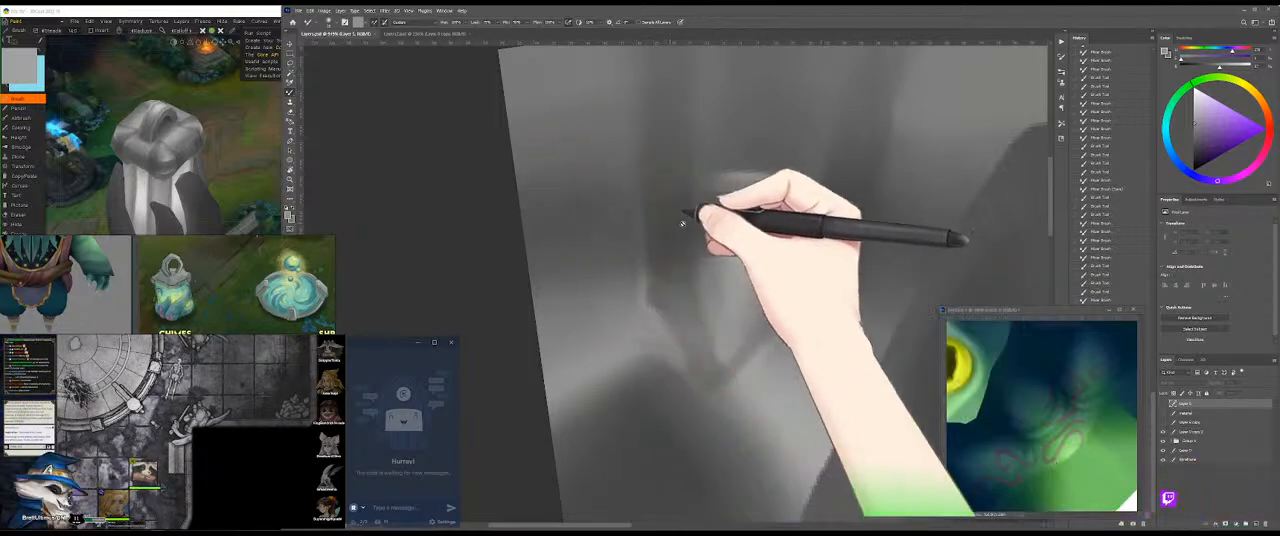
{"action": "key", "text": "z"}
{"action": "left_click_drag", "start_coordinate": [778, 241], "coordinate": [733, 287]}
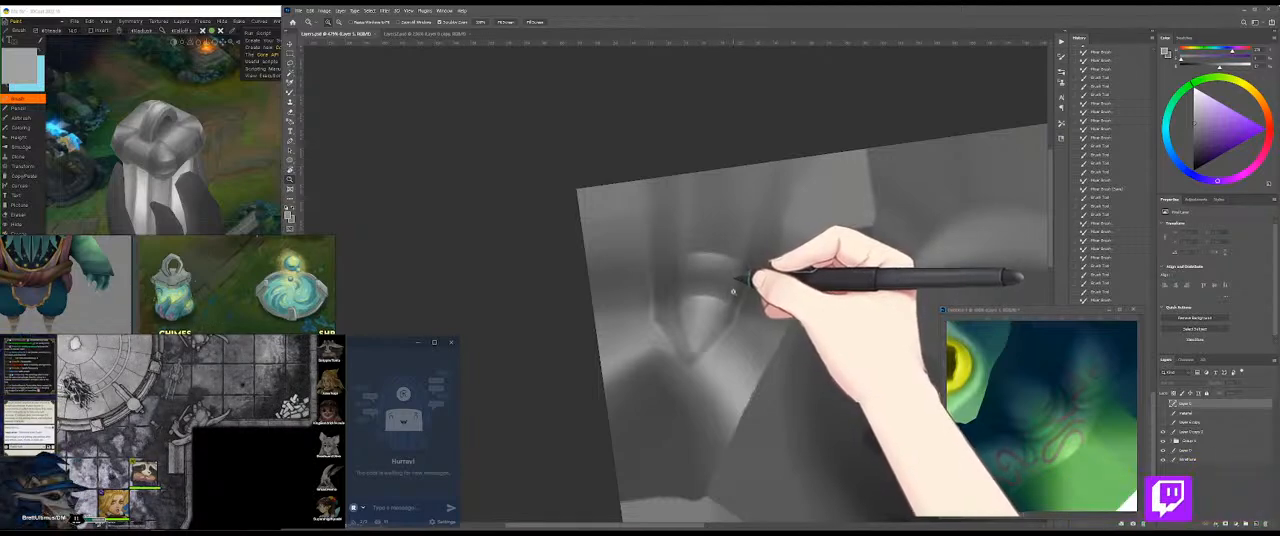
{"action": "left_click_drag", "start_coordinate": [725, 341], "coordinate": [717, 310]}
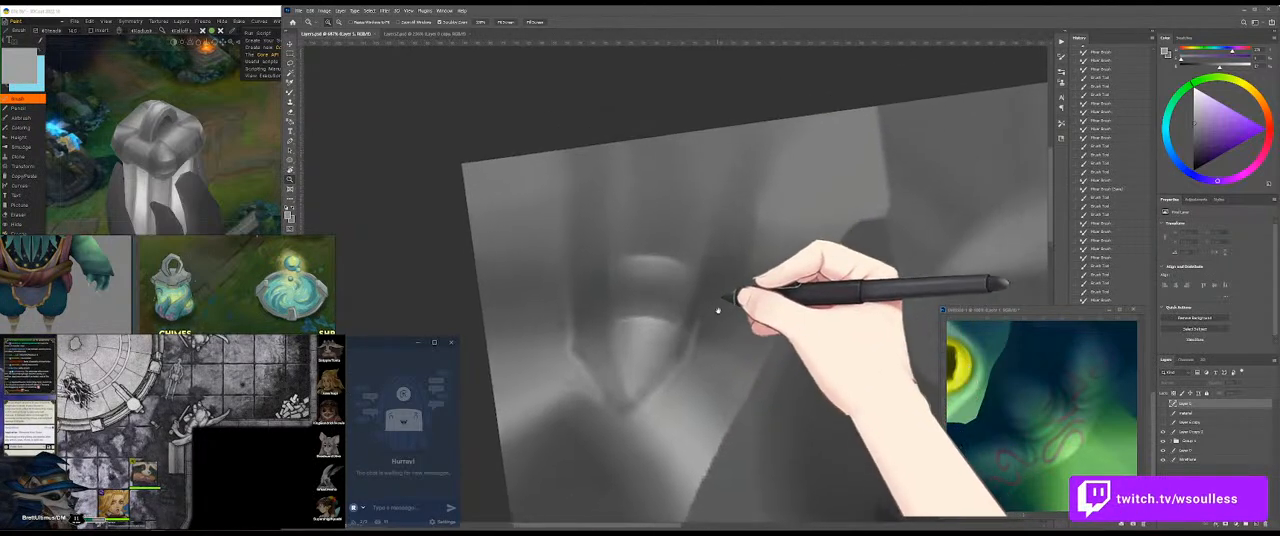
{"action": "key", "text": "r"}
{"action": "left_click_drag", "start_coordinate": [797, 241], "coordinate": [765, 358]}
{"action": "left_click_drag", "start_coordinate": [654, 329], "coordinate": [738, 192]}
{"action": "left_click_drag", "start_coordinate": [624, 288], "coordinate": [656, 283]}
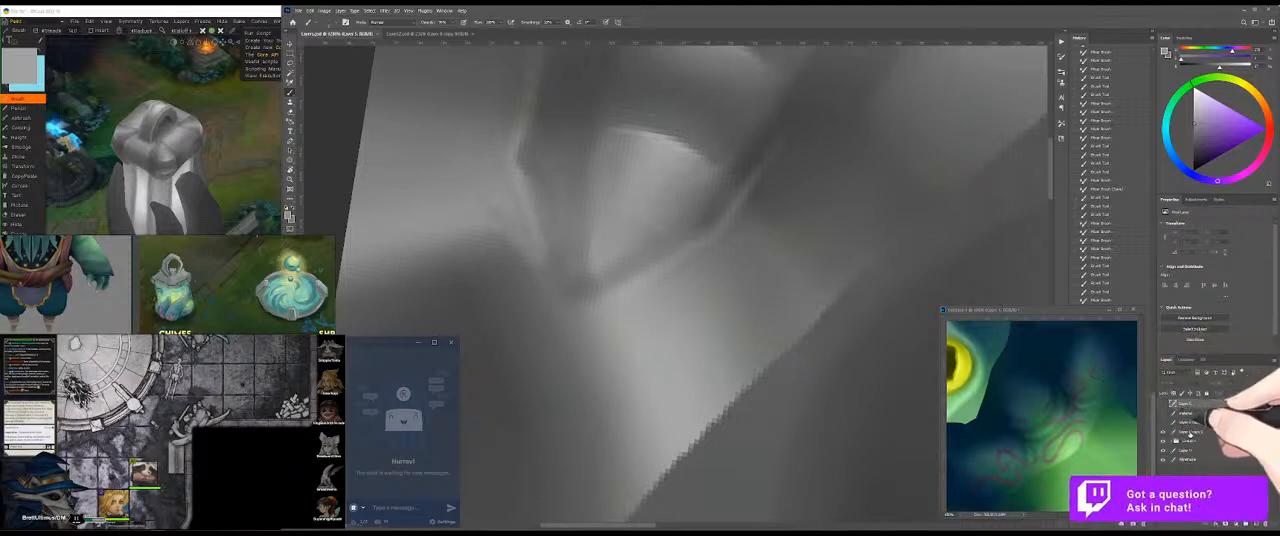
{"action": "left_click", "coordinate": [1195, 431]}
{"action": "left_click", "coordinate": [625, 292], "text": "alt"}
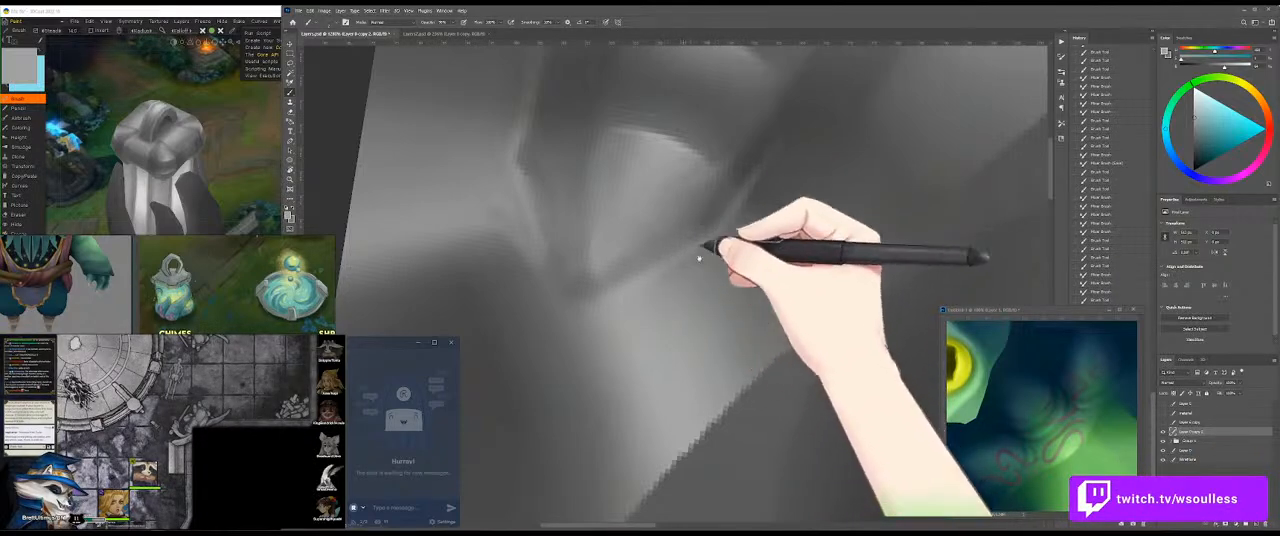
{"action": "left_click_drag", "start_coordinate": [718, 232], "coordinate": [700, 294]}
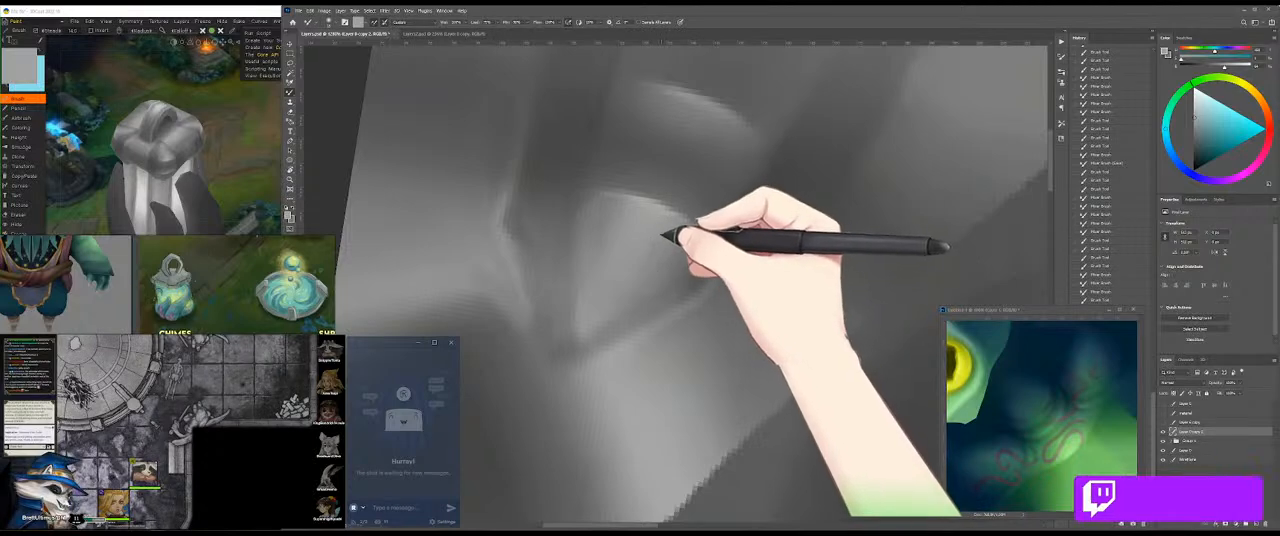
{"action": "mouse_move", "coordinate": [648, 246]}
{"action": "left_mouse_down"}
{"action": "mouse_move", "coordinate": [617, 271]}
{"action": "mouse_move", "coordinate": [663, 246]}
{"action": "mouse_move", "coordinate": [603, 231]}
{"action": "mouse_move", "coordinate": [616, 206]}
{"action": "mouse_move", "coordinate": [607, 239]}
{"action": "mouse_move", "coordinate": [610, 222]}
{"action": "mouse_move", "coordinate": [686, 266]}
{"action": "mouse_move", "coordinate": [657, 271]}
{"action": "mouse_move", "coordinate": [665, 330]}
{"action": "mouse_move", "coordinate": [667, 270]}
{"action": "left_mouse_up"}
Step: Sample greys beside the handle's end and paint a cleaner light edge along the adjoining crease
{"action": "key", "text": "r"}
{"action": "key", "text": "b"}
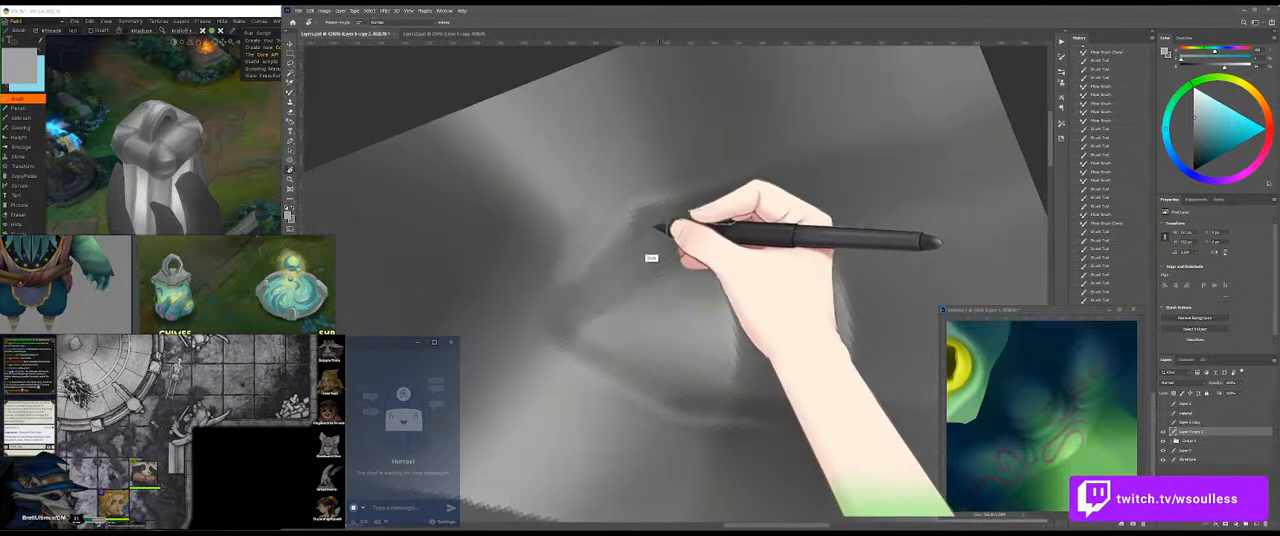
{"action": "left_click", "coordinate": [642, 220], "text": "alt"}
{"action": "left_click", "coordinate": [642, 219], "text": "alt"}
{"action": "left_click_drag", "start_coordinate": [646, 212], "coordinate": [617, 243]}
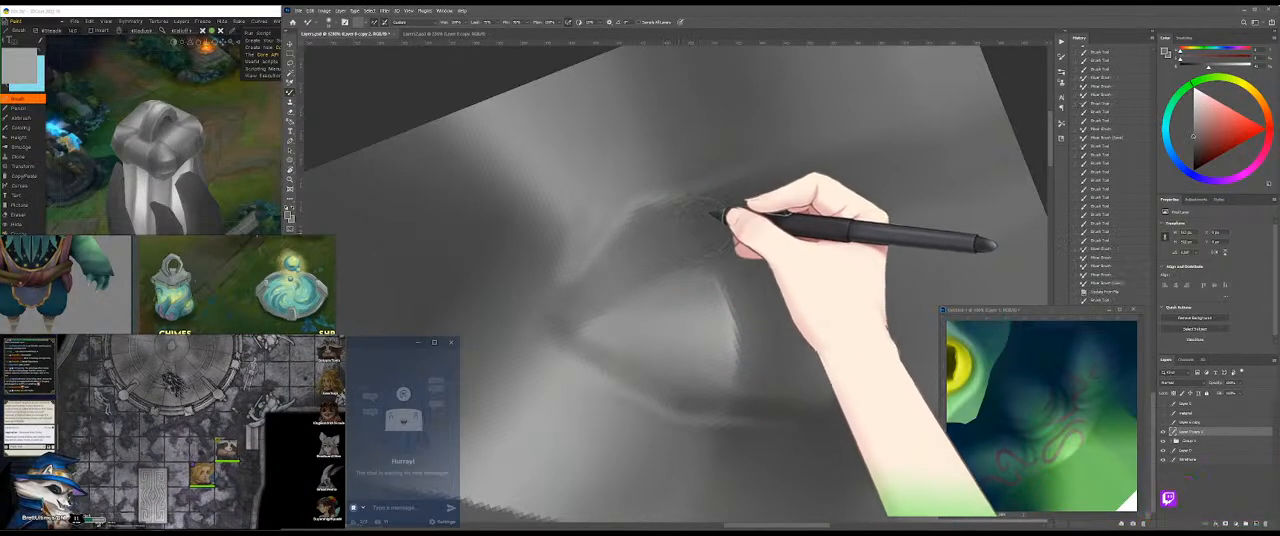
{"action": "mouse_move", "coordinate": [700, 218]}
{"action": "left_mouse_down"}
{"action": "mouse_move", "coordinate": [814, 277]}
{"action": "mouse_move", "coordinate": [787, 267]}
{"action": "left_mouse_up"}
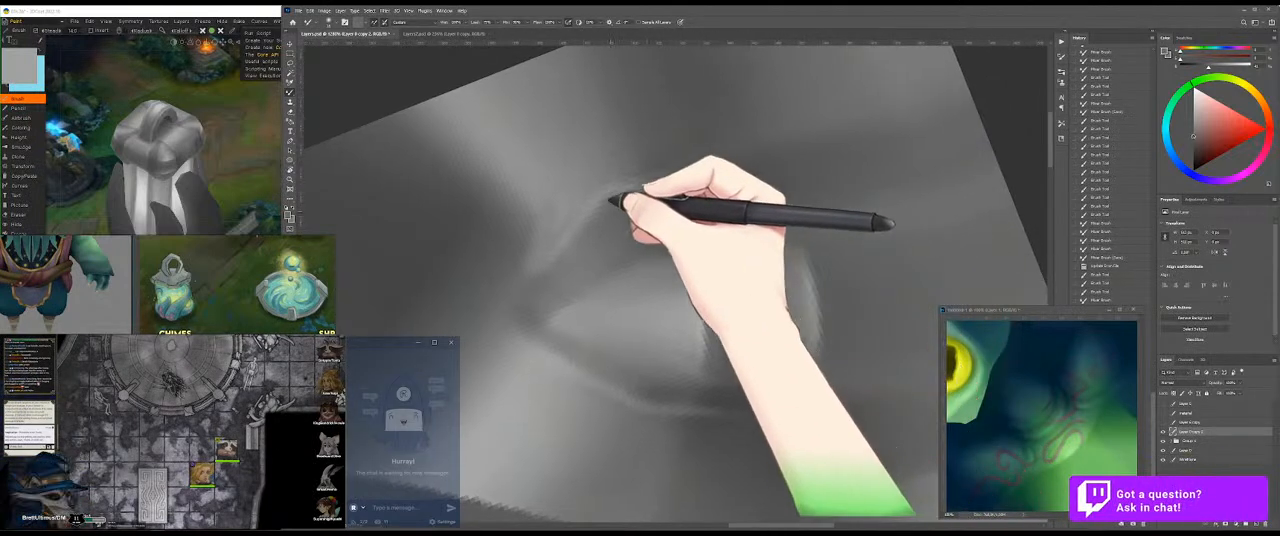
{"action": "mouse_move", "coordinate": [566, 180]}
{"action": "left_mouse_down"}
{"action": "mouse_move", "coordinate": [560, 196]}
{"action": "mouse_move", "coordinate": [600, 192]}
{"action": "left_mouse_up"}
Step: Save the texture and check the updated cap from the front on the 3D model
{"action": "key", "text": "ctrl+s"}
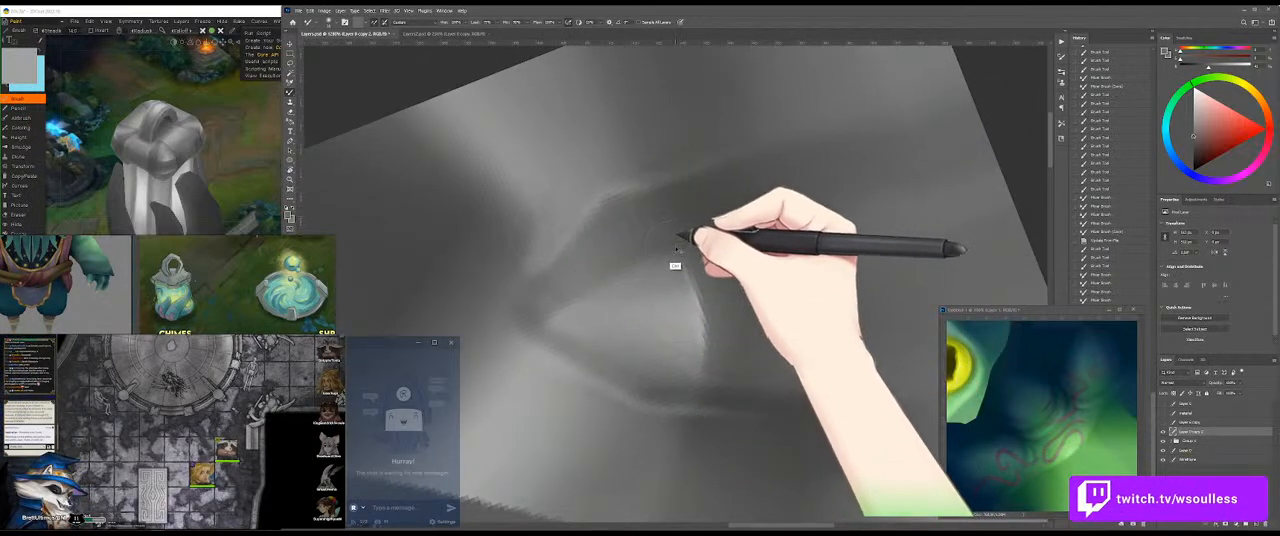
{"action": "left_click", "coordinate": [236, 190]}
{"action": "left_click_drag", "start_coordinate": [262, 170], "coordinate": [309, 192]}
Step: Blend the grey shading between the crease's light edge and the handle's end
{"action": "left_click", "coordinate": [600, 186]}
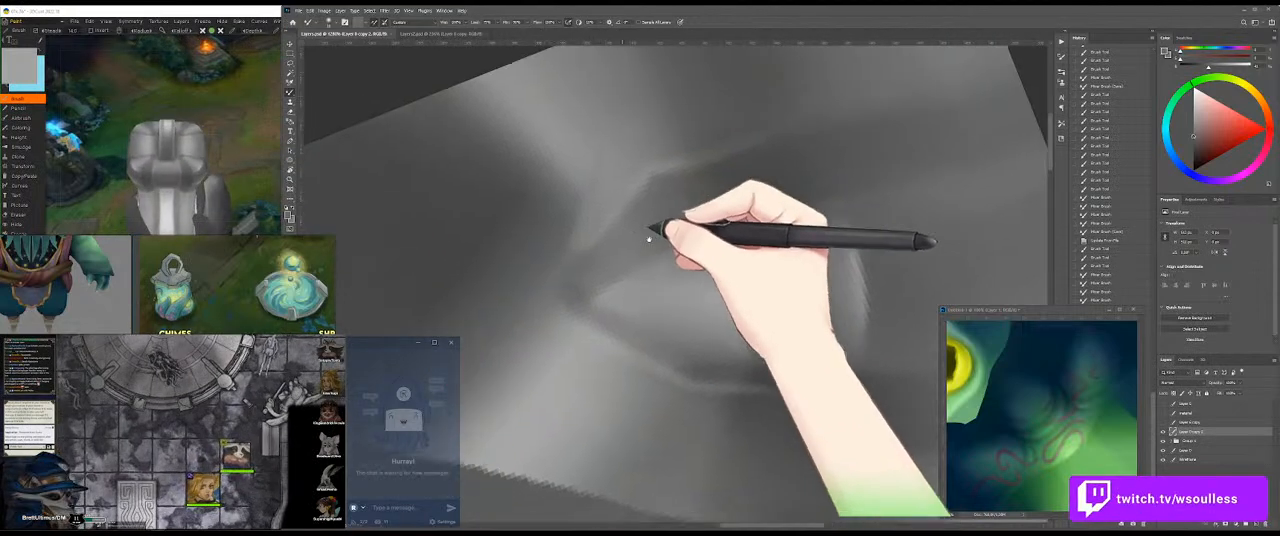
{"action": "left_click_drag", "start_coordinate": [649, 239], "coordinate": [679, 228]}
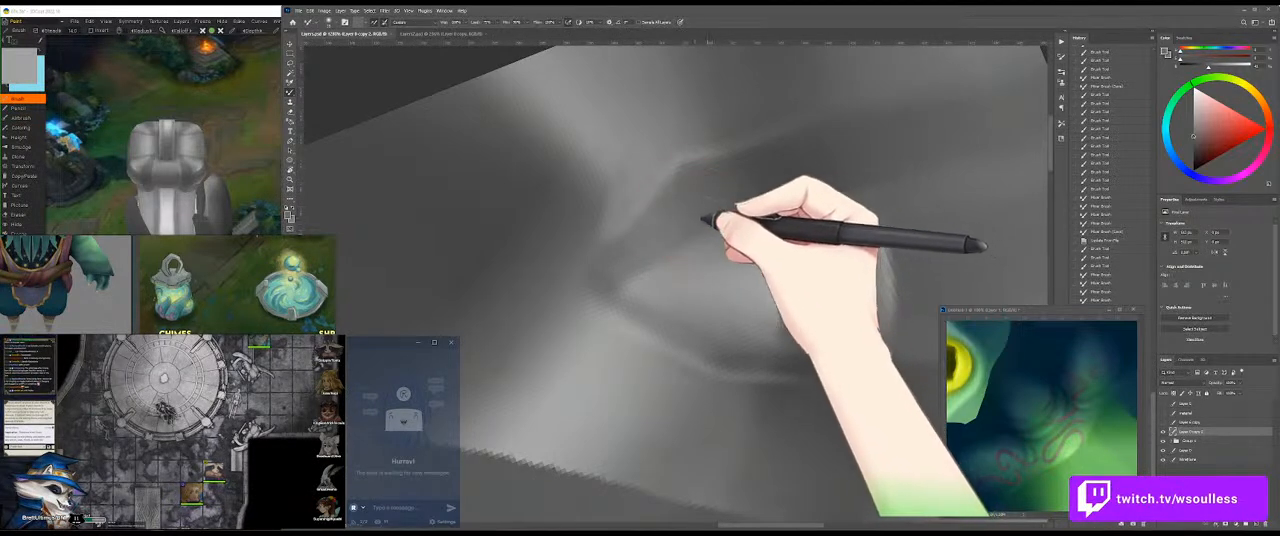
{"action": "left_click_drag", "start_coordinate": [715, 209], "coordinate": [705, 203]}
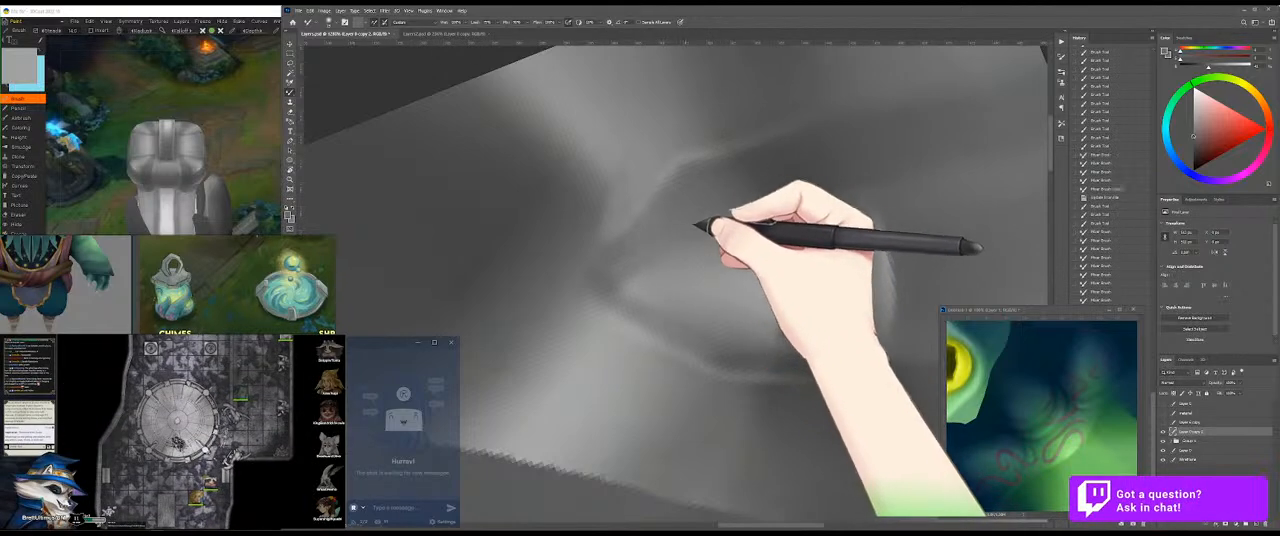
{"action": "left_click_drag", "start_coordinate": [716, 204], "coordinate": [686, 230]}
{"action": "left_click_drag", "start_coordinate": [708, 214], "coordinate": [660, 249]}
Step: Darken the shadow area beside the handle up to the crease with sampled dark grey, and review it on the 3D model
{"action": "key", "text": "r"}
{"action": "mouse_move", "coordinate": [800, 208]}
{"action": "left_mouse_down"}
{"action": "mouse_move", "coordinate": [714, 157]}
{"action": "mouse_move", "coordinate": [546, 238]}
{"action": "left_mouse_up"}
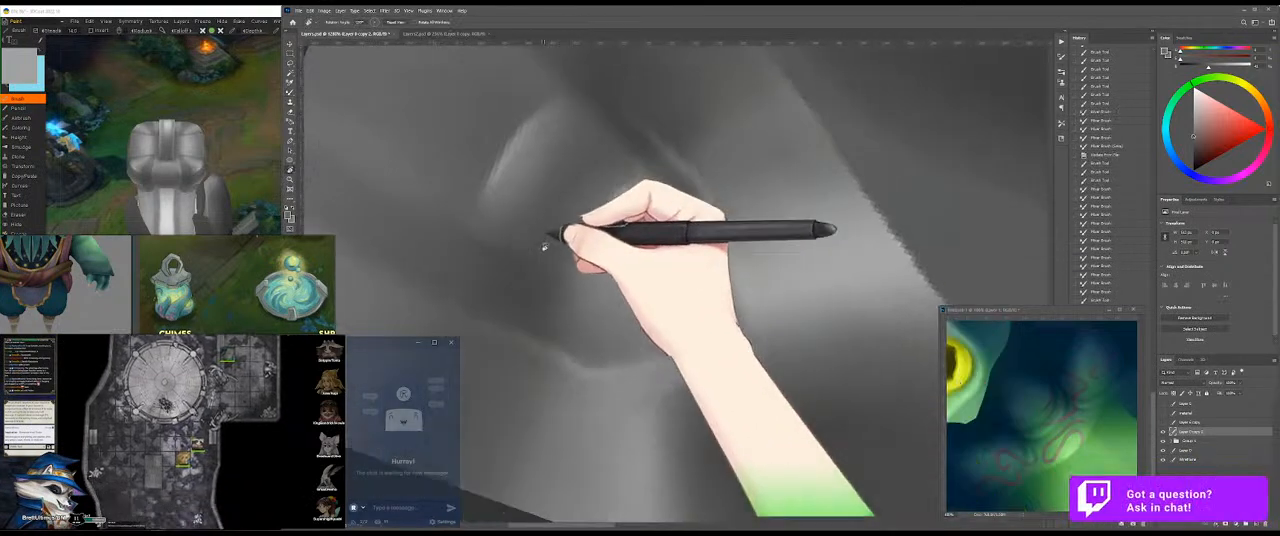
{"action": "key", "text": "b"}
{"action": "left_click_drag", "start_coordinate": [557, 291], "coordinate": [568, 352]}
{"action": "left_click", "coordinate": [538, 294], "text": "alt"}
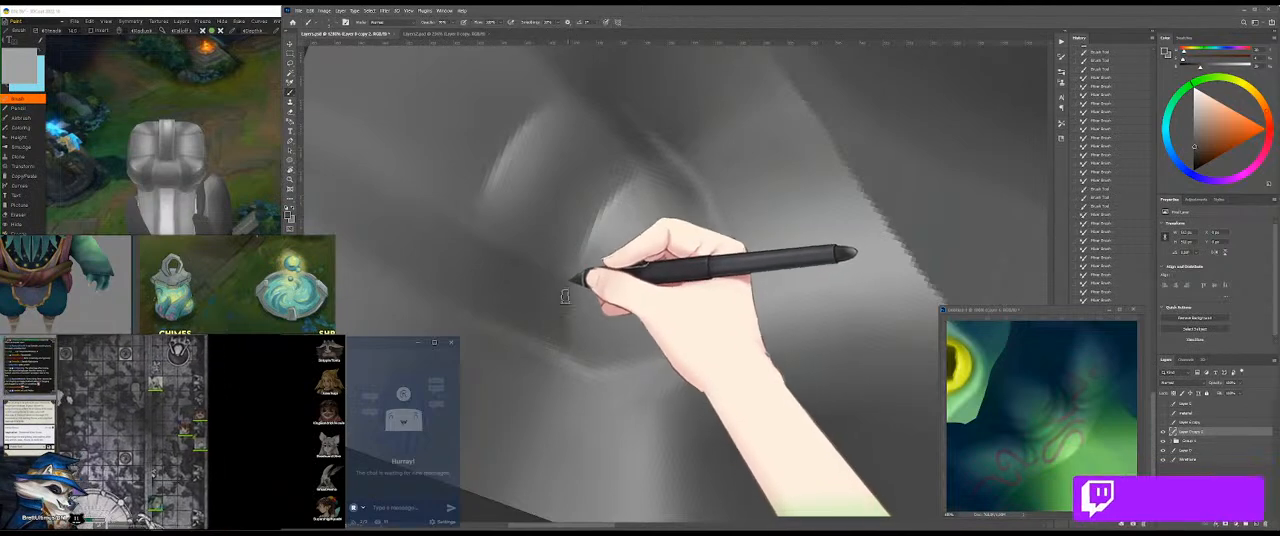
{"action": "left_click", "coordinate": [263, 205]}
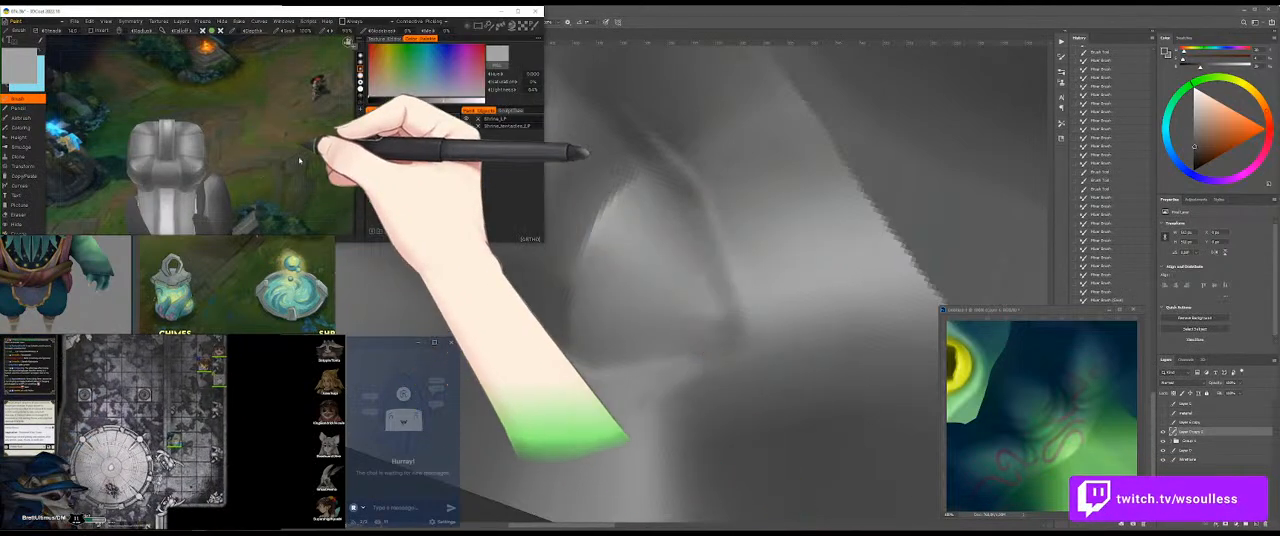
{"action": "left_click_drag", "start_coordinate": [285, 170], "coordinate": [316, 147]}
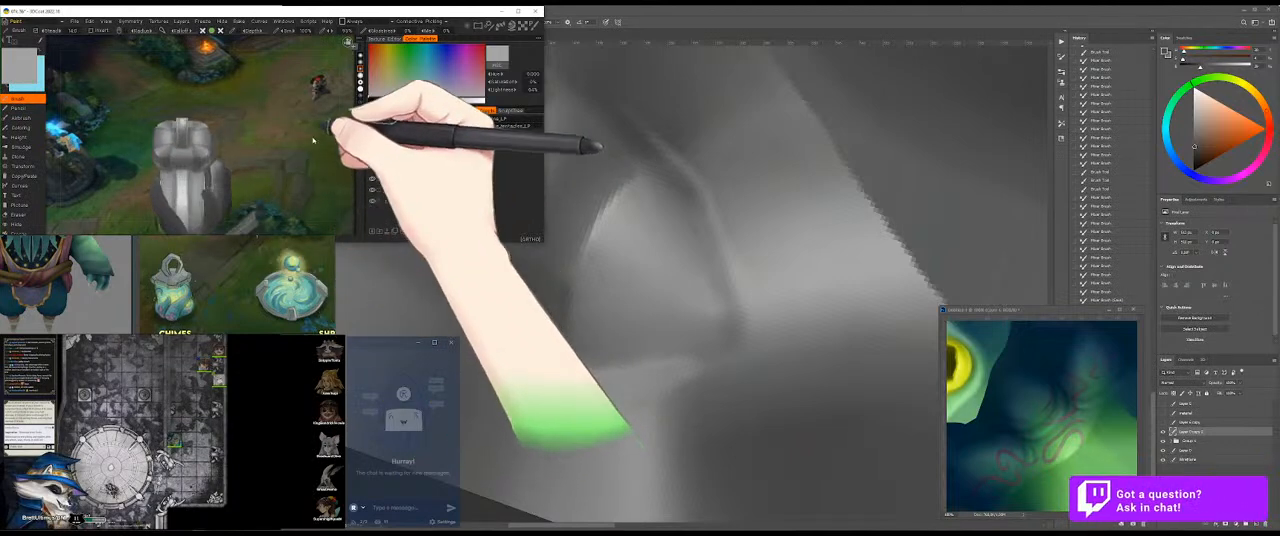
{"action": "left_click", "coordinate": [724, 226]}
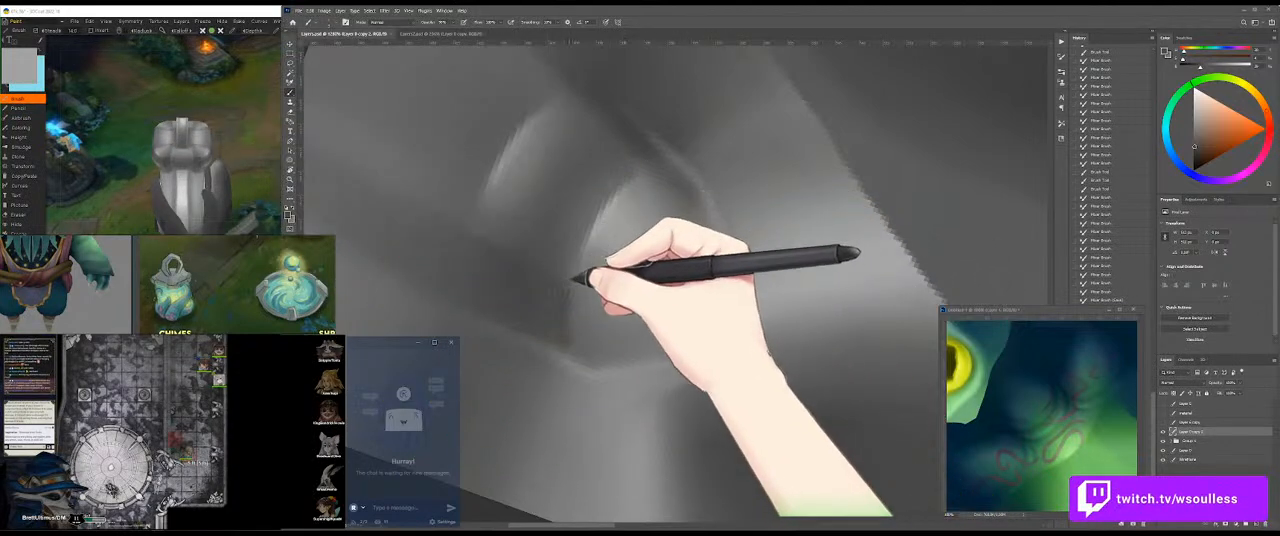
Step: Refine the shadow around the handle's end and smooth the grey transitions there with the Mixer Brush
{"action": "key", "text": "r"}
{"action": "left_click_drag", "start_coordinate": [748, 307], "coordinate": [733, 232]}
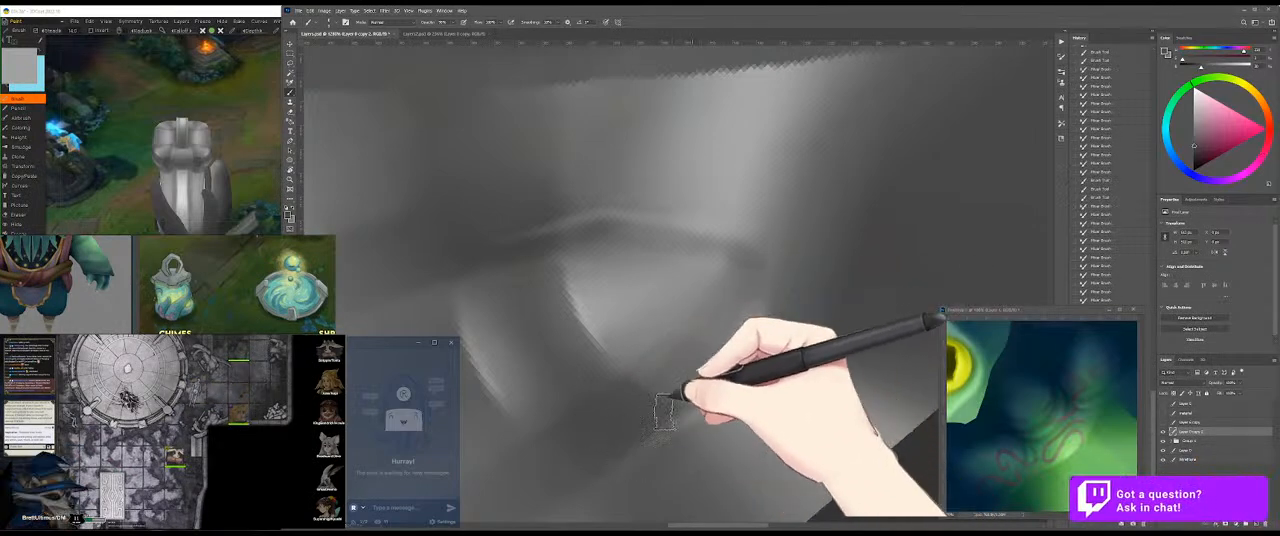
{"action": "key", "text": "shift+b"}
{"action": "mouse_move", "coordinate": [667, 364]}
{"action": "left_mouse_down"}
{"action": "mouse_move", "coordinate": [695, 350]}
{"action": "mouse_move", "coordinate": [711, 320]}
{"action": "mouse_move", "coordinate": [655, 362]}
{"action": "left_mouse_up"}
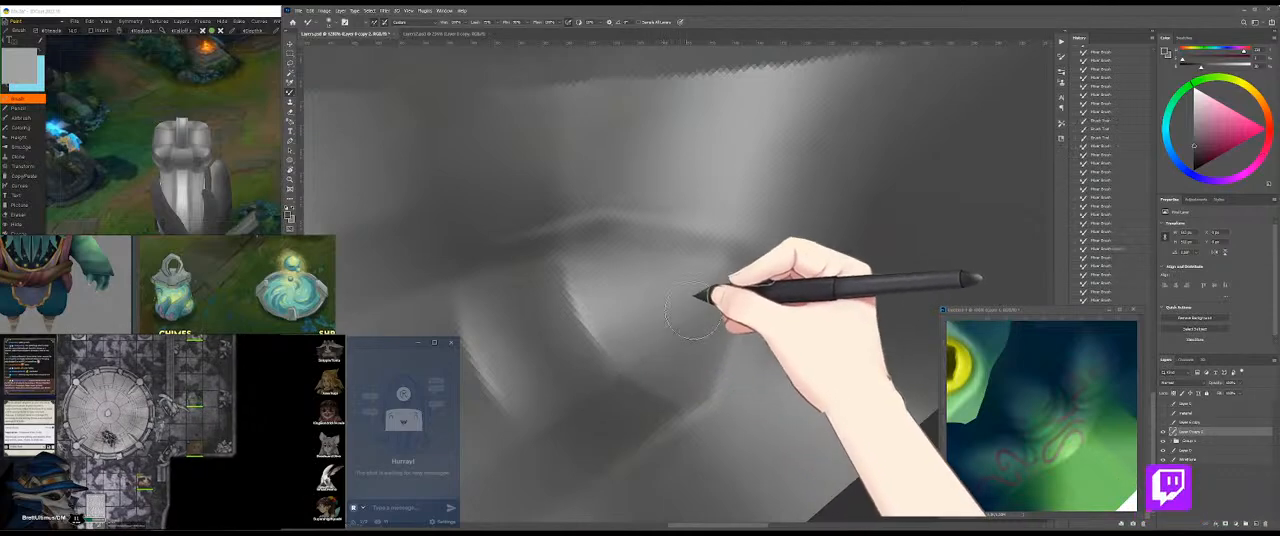
{"action": "mouse_move", "coordinate": [677, 310]}
{"action": "left_mouse_down"}
{"action": "mouse_move", "coordinate": [647, 326]}
{"action": "mouse_move", "coordinate": [664, 316]}
{"action": "left_mouse_up"}
{"action": "mouse_move", "coordinate": [662, 314]}
{"action": "left_mouse_down"}
{"action": "mouse_move", "coordinate": [642, 330]}
{"action": "mouse_move", "coordinate": [663, 338]}
{"action": "mouse_move", "coordinate": [688, 298]}
{"action": "left_mouse_up"}
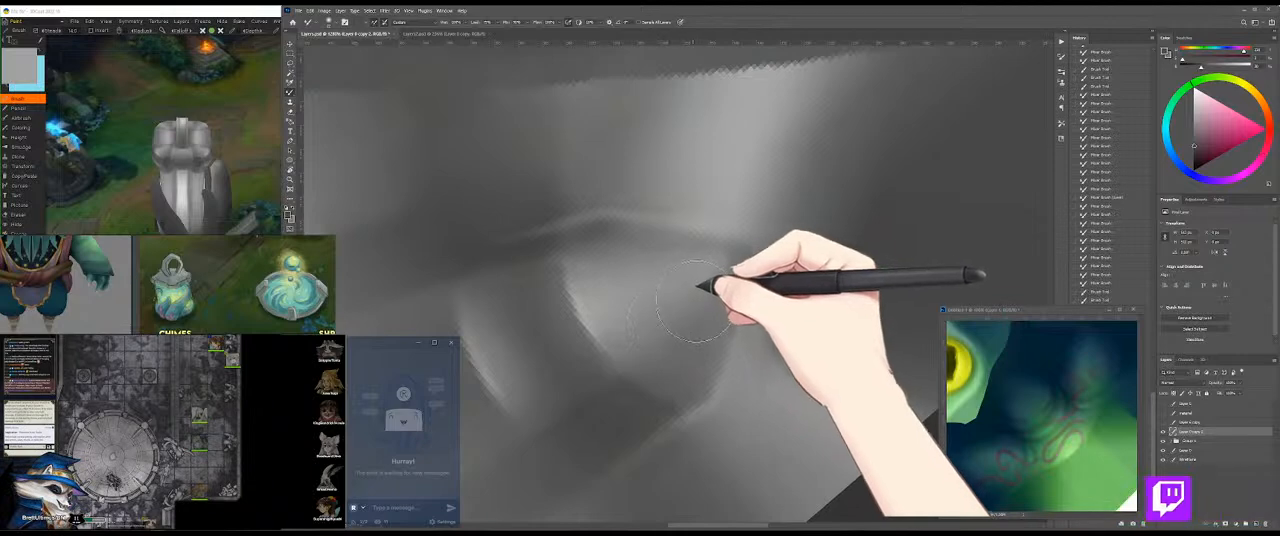
Step: Sample a lighter grey and brighten the handle end's surface out to its corner by the crease
{"action": "key", "text": "b"}
{"action": "left_click", "coordinate": [601, 302], "text": "alt"}
{"action": "mouse_move", "coordinate": [606, 297]}
{"action": "left_mouse_down"}
{"action": "mouse_move", "coordinate": [734, 247]}
{"action": "mouse_move", "coordinate": [692, 266]}
{"action": "left_mouse_up"}
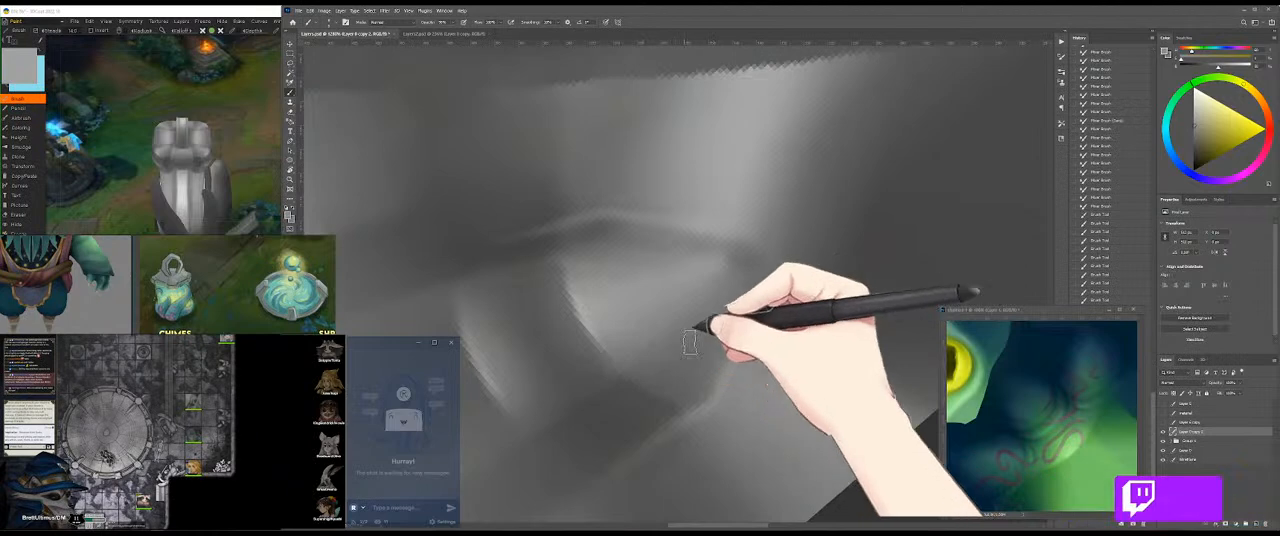
{"action": "mouse_move", "coordinate": [736, 259]}
{"action": "left_mouse_down"}
{"action": "mouse_move", "coordinate": [723, 274]}
{"action": "mouse_move", "coordinate": [733, 254]}
{"action": "left_mouse_up"}
{"action": "key", "text": "r"}
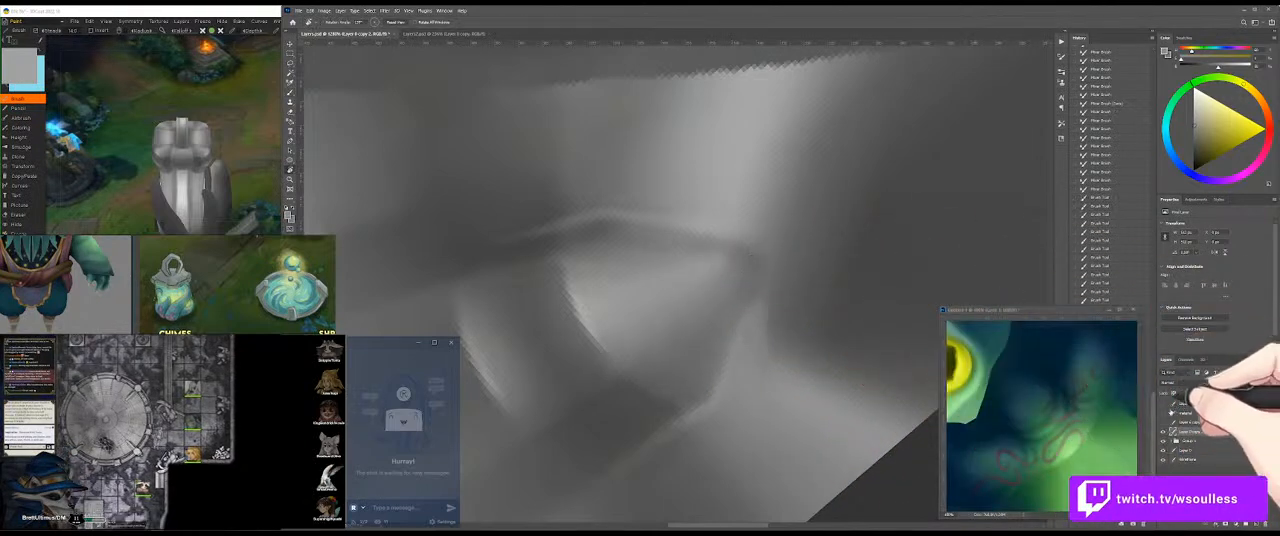
{"action": "key", "text": "b"}
{"action": "left_click", "coordinate": [709, 258], "text": "alt"}
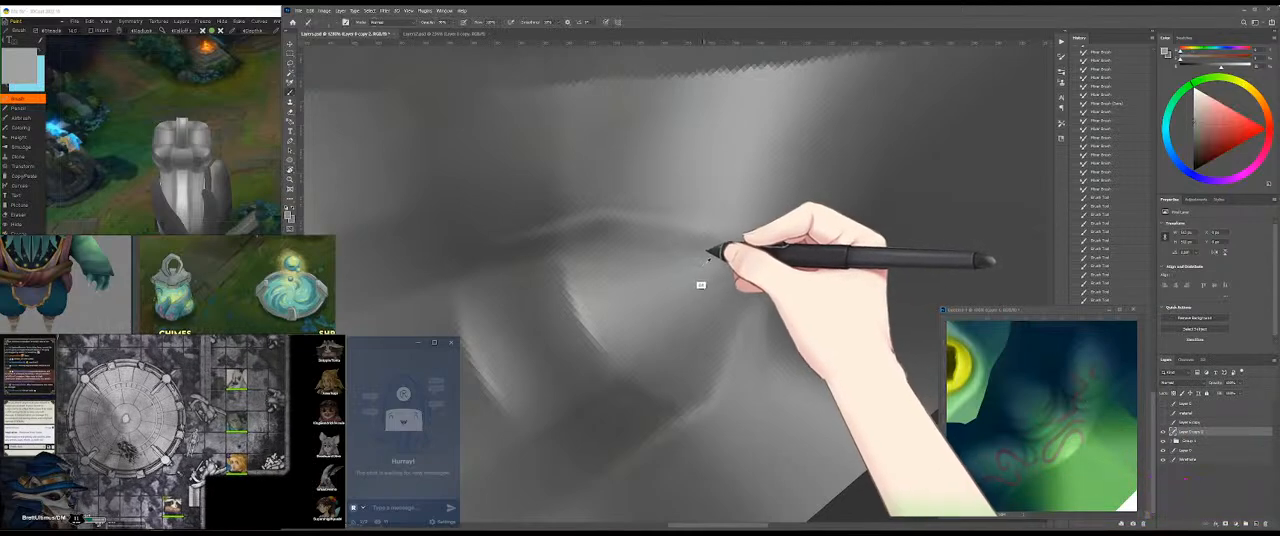
Step: Sample and paint greys along the edge where the handle's end meets the crease
{"action": "key", "text": "r"}
{"action": "left_click_drag", "start_coordinate": [826, 243], "coordinate": [729, 204]}
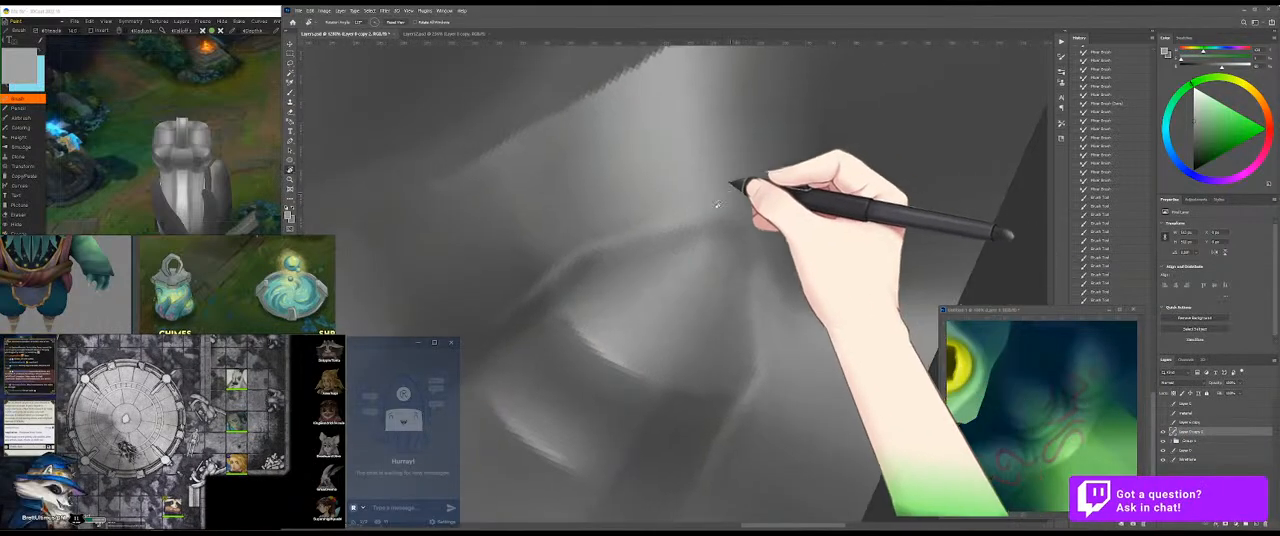
{"action": "key", "text": "b"}
{"action": "left_click", "coordinate": [680, 249], "text": "alt"}
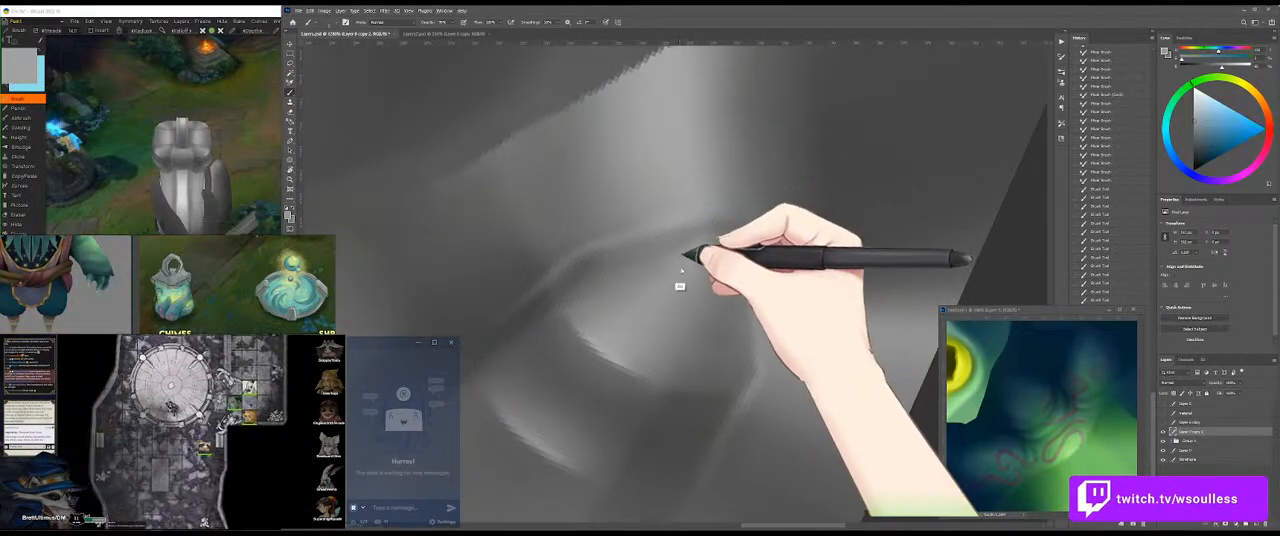
{"action": "left_click_drag", "start_coordinate": [684, 249], "coordinate": [597, 311]}
{"action": "mouse_move", "coordinate": [714, 234]}
{"action": "left_mouse_down"}
{"action": "mouse_move", "coordinate": [605, 309]}
{"action": "mouse_move", "coordinate": [570, 305]}
{"action": "mouse_move", "coordinate": [662, 269]}
{"action": "mouse_move", "coordinate": [705, 230]}
{"action": "mouse_move", "coordinate": [655, 252]}
{"action": "mouse_move", "coordinate": [662, 260]}
{"action": "mouse_move", "coordinate": [692, 232]}
{"action": "mouse_move", "coordinate": [645, 243]}
{"action": "left_mouse_up"}
{"action": "left_click", "coordinate": [601, 301], "text": "alt"}
Step: Blend the fresh strokes along the handle end's edge with the Mixer Brush, and check the cap on the 3D model
{"action": "key", "text": "shift+b"}
{"action": "left_click", "coordinate": [604, 294], "text": "alt"}
{"action": "left_click_drag", "start_coordinate": [660, 239], "coordinate": [612, 249]}
{"action": "left_click_drag", "start_coordinate": [632, 244], "coordinate": [600, 254]}
{"action": "left_click_drag", "start_coordinate": [612, 250], "coordinate": [572, 271]}
{"action": "mouse_move", "coordinate": [580, 267]}
{"action": "left_mouse_down"}
{"action": "mouse_move", "coordinate": [552, 287]}
{"action": "mouse_move", "coordinate": [582, 267]}
{"action": "left_mouse_up"}
{"action": "left_click_drag", "start_coordinate": [584, 266], "coordinate": [634, 243]}
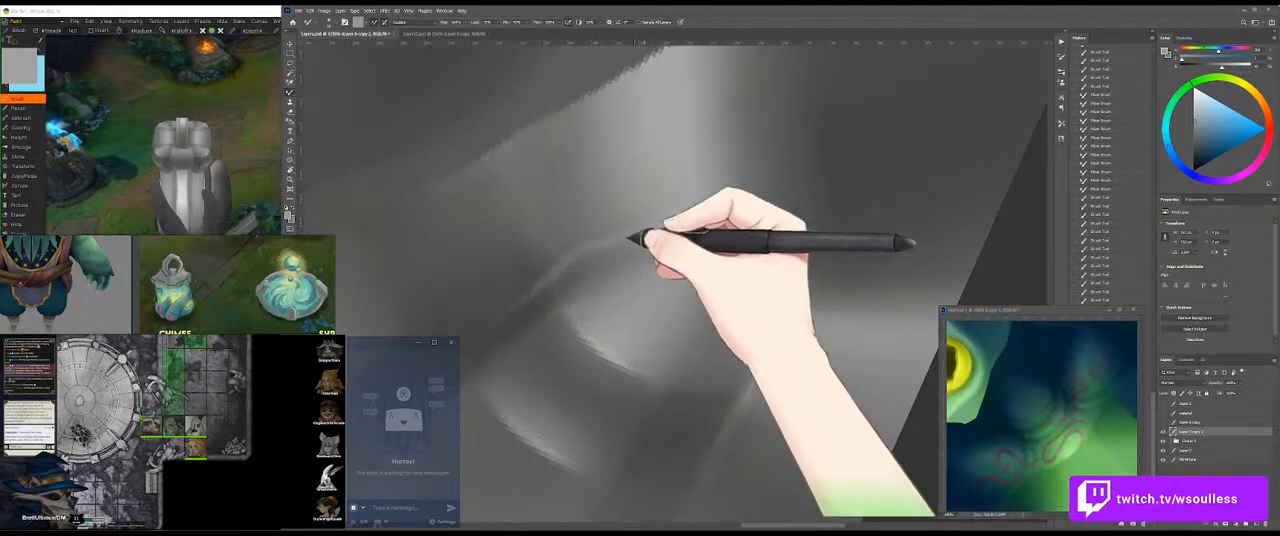
{"action": "left_click_drag", "start_coordinate": [248, 150], "coordinate": [312, 153]}
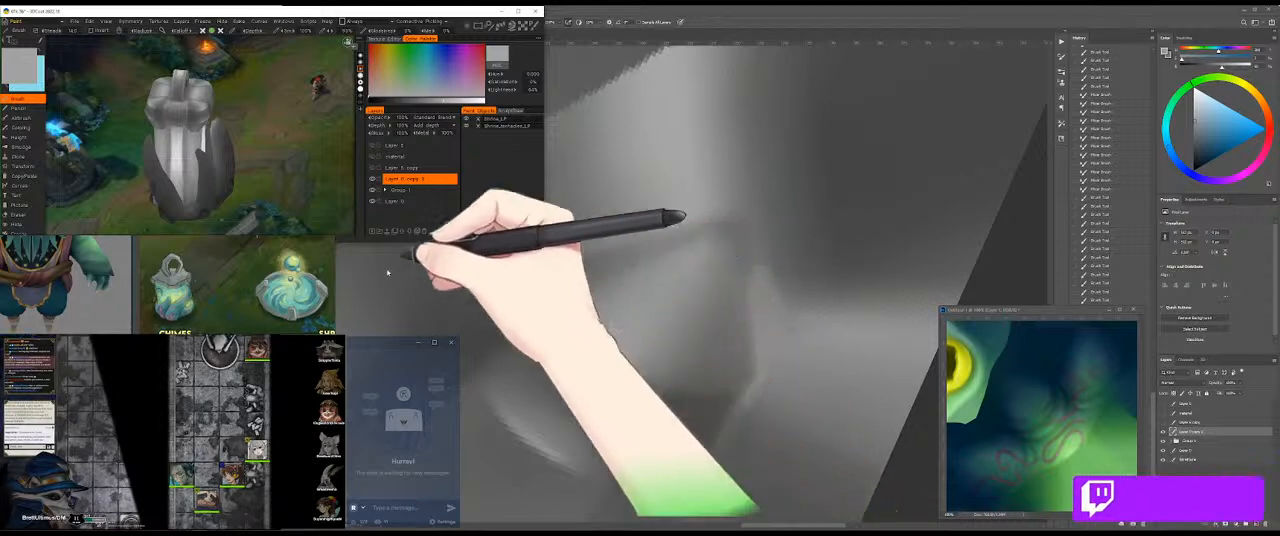
Step: Sample a dark grey, paint the recess at the handle end's corner, and check the cap on the 3D model
{"action": "left_click", "coordinate": [702, 293]}
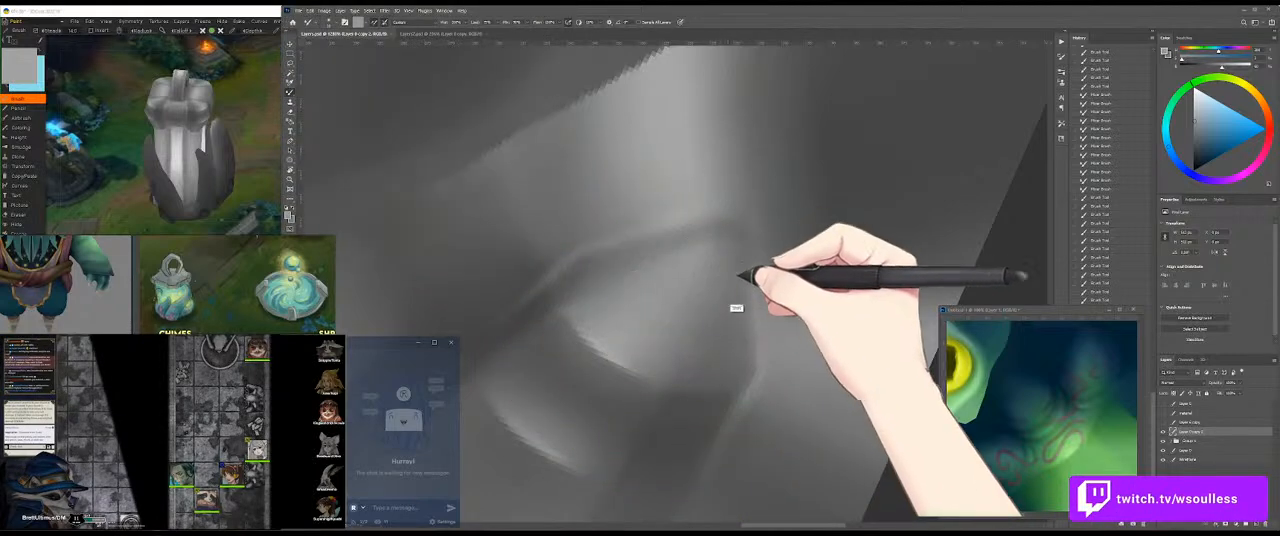
{"action": "key", "text": "r"}
{"action": "mouse_move", "coordinate": [742, 368]}
{"action": "left_mouse_down"}
{"action": "mouse_move", "coordinate": [597, 429]}
{"action": "mouse_move", "coordinate": [538, 315]}
{"action": "left_mouse_up"}
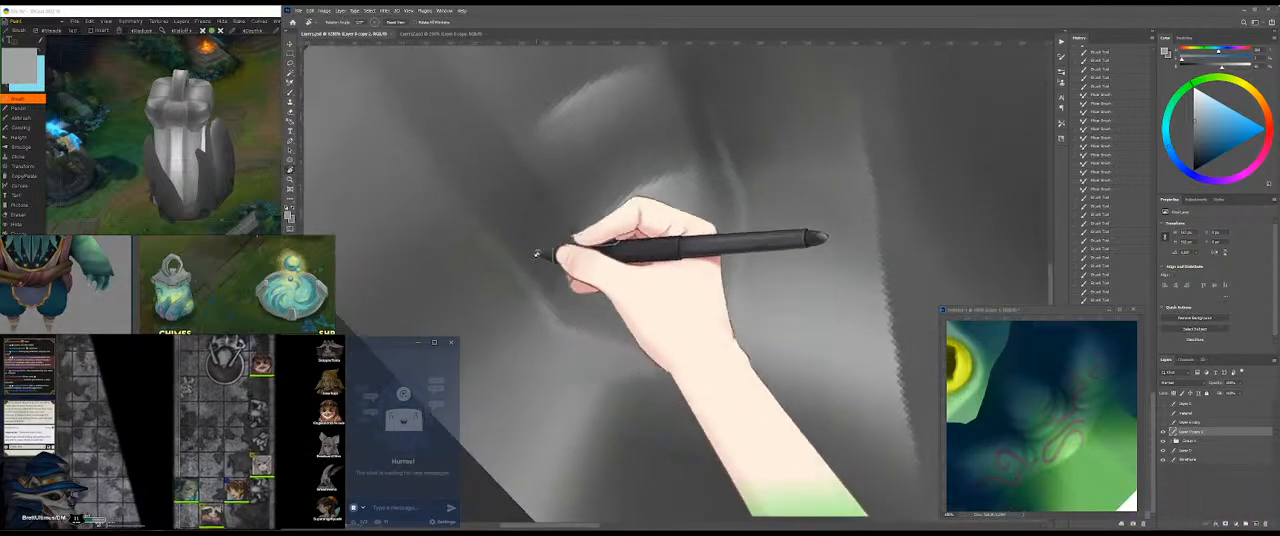
{"action": "key", "text": "b"}
{"action": "left_click", "coordinate": [584, 205], "text": "alt"}
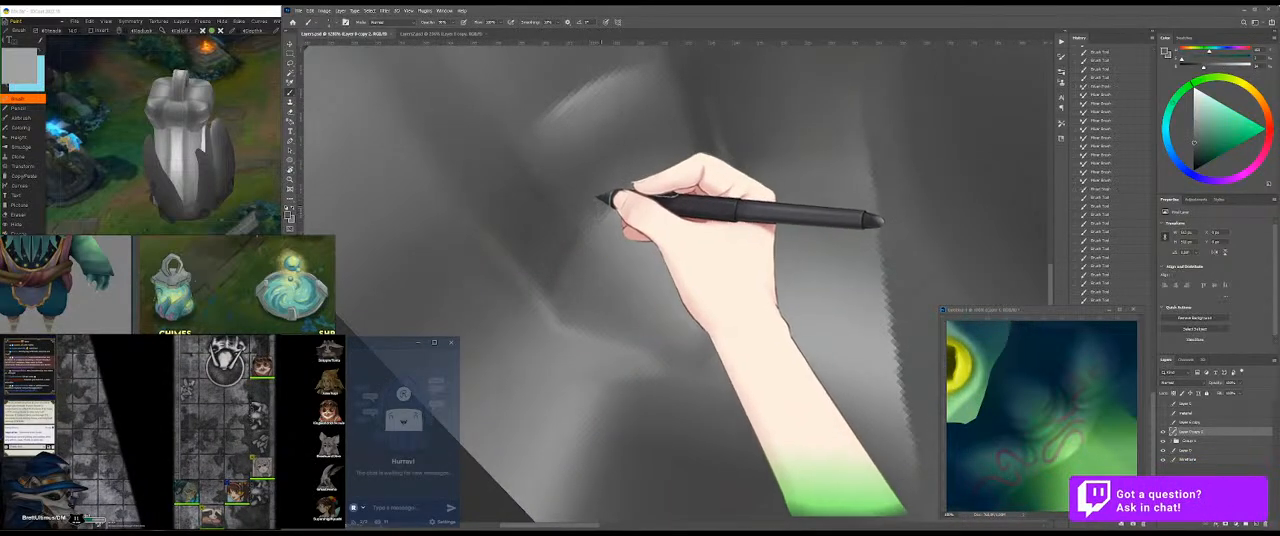
{"action": "left_click_drag", "start_coordinate": [592, 215], "coordinate": [602, 200]}
{"action": "key", "text": "shift+b"}
{"action": "left_click", "coordinate": [243, 149]}
{"action": "left_click_drag", "start_coordinate": [263, 163], "coordinate": [330, 179]}
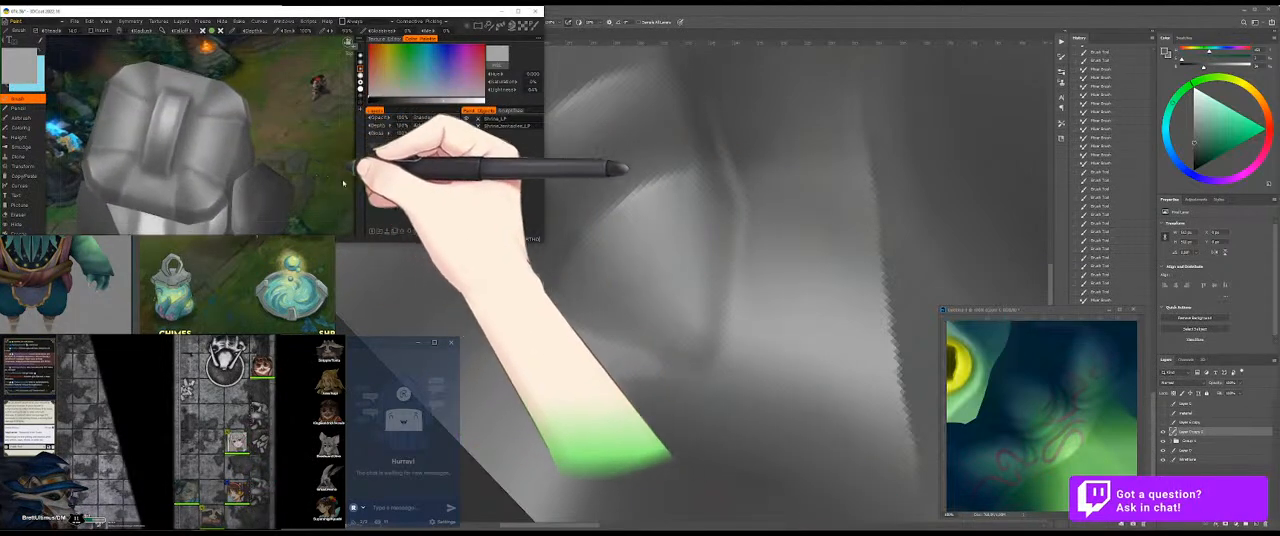
Step: Blend the grey transitions around the handle's end with the Mixer Brush and inspect the cap on the 3D model
{"action": "left_click", "coordinate": [765, 284]}
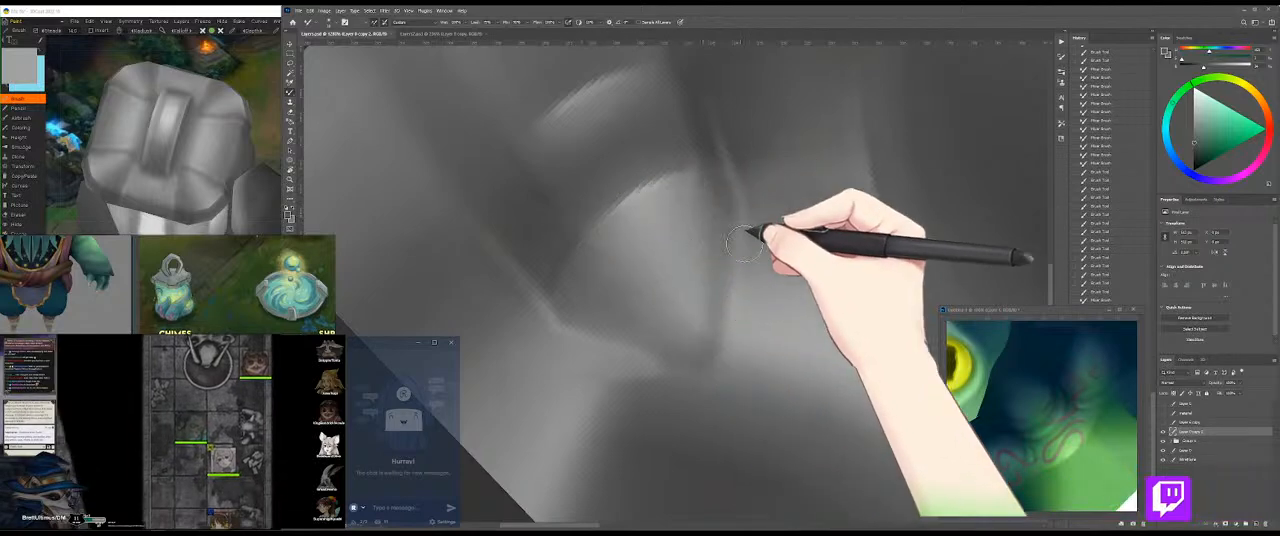
{"action": "mouse_move", "coordinate": [674, 266]}
{"action": "left_mouse_down"}
{"action": "mouse_move", "coordinate": [766, 206]}
{"action": "mouse_move", "coordinate": [557, 246]}
{"action": "mouse_move", "coordinate": [720, 287]}
{"action": "mouse_move", "coordinate": [686, 294]}
{"action": "mouse_move", "coordinate": [755, 251]}
{"action": "left_mouse_up"}
{"action": "key", "text": "r"}
{"action": "key", "text": "b"}
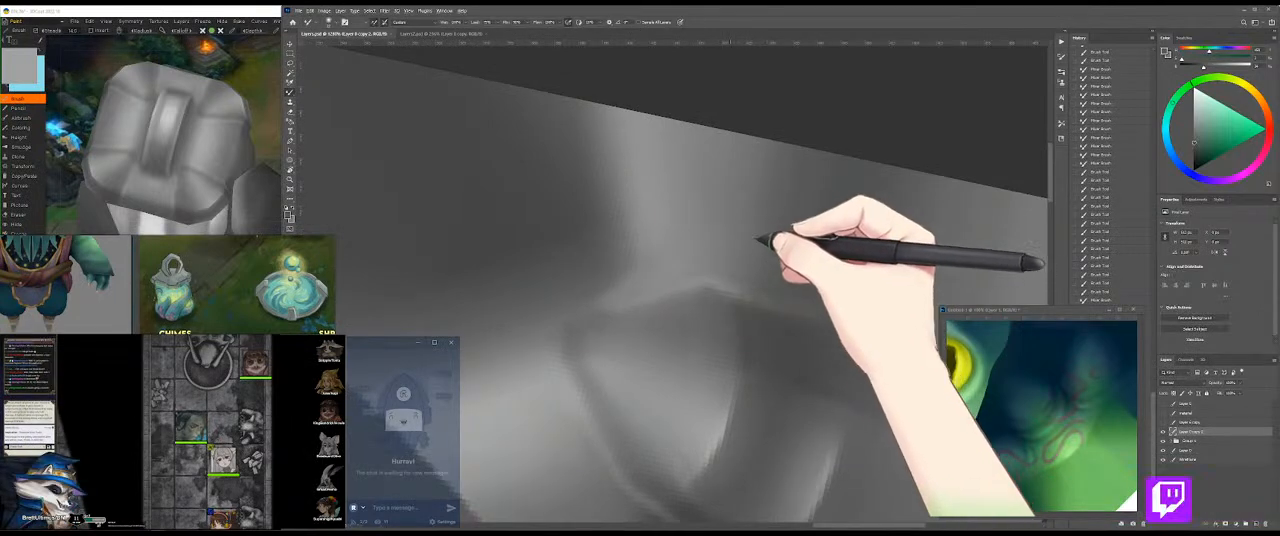
{"action": "mouse_move", "coordinate": [800, 218]}
{"action": "left_mouse_down"}
{"action": "mouse_move", "coordinate": [745, 200]}
{"action": "mouse_move", "coordinate": [771, 191]}
{"action": "left_mouse_up"}
{"action": "mouse_move", "coordinate": [785, 241]}
{"action": "left_mouse_down"}
{"action": "mouse_move", "coordinate": [790, 178]}
{"action": "mouse_move", "coordinate": [784, 243]}
{"action": "left_mouse_up"}
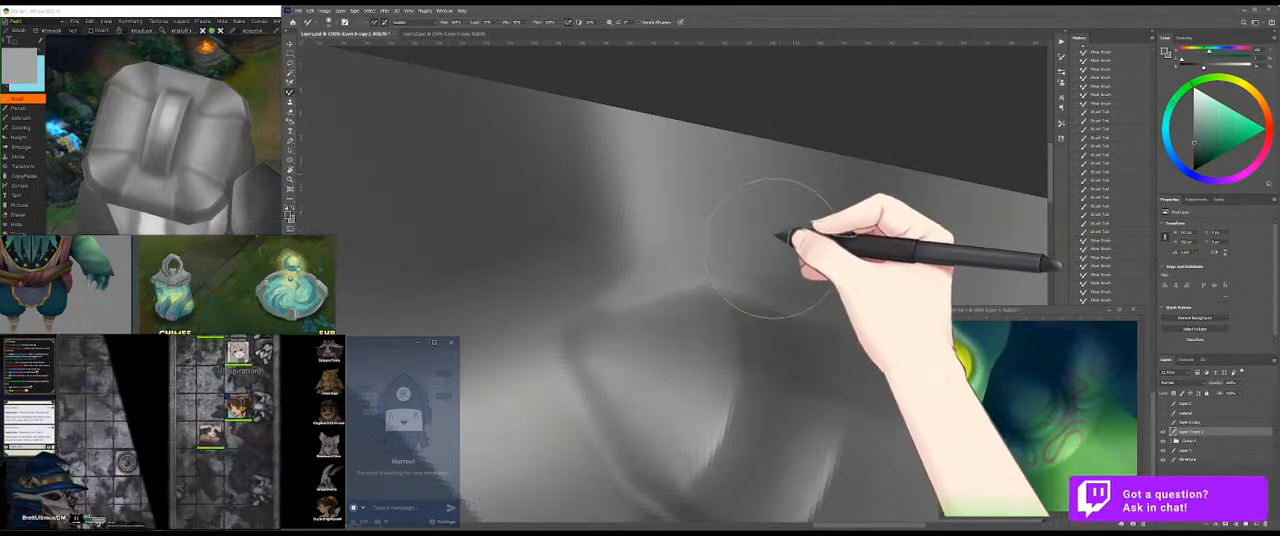
{"action": "left_click", "coordinate": [262, 185]}
{"action": "left_click_drag", "start_coordinate": [290, 172], "coordinate": [137, 136]}
Step: Sample a mid grey and paint the cap surface just outside the handle's side edge
{"action": "left_click", "coordinate": [824, 180]}
{"action": "key", "text": "r"}
{"action": "left_click_drag", "start_coordinate": [812, 240], "coordinate": [742, 394]}
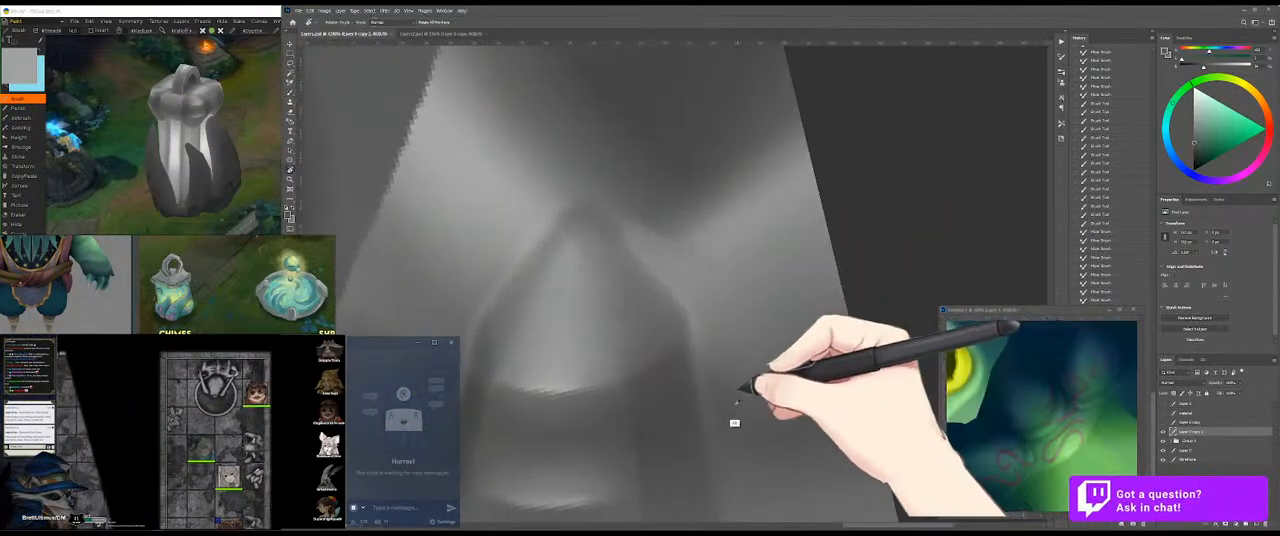
{"action": "left_click_drag", "start_coordinate": [789, 379], "coordinate": [740, 320]}
{"action": "key", "text": "r"}
{"action": "left_click_drag", "start_coordinate": [846, 262], "coordinate": [846, 294]}
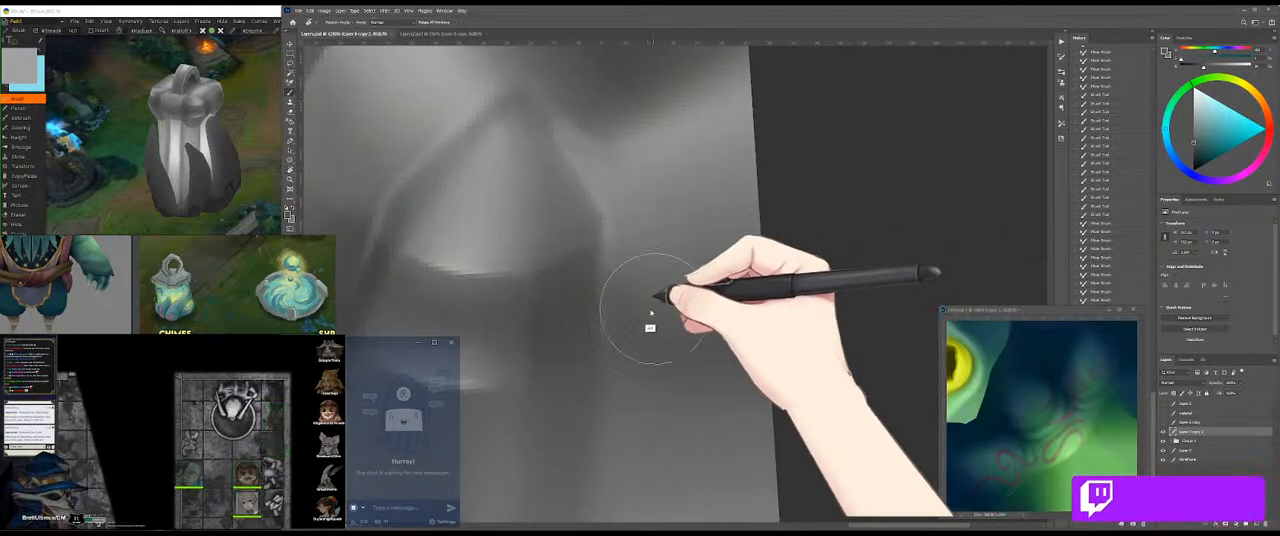
{"action": "left_click", "coordinate": [634, 306], "text": "alt"}
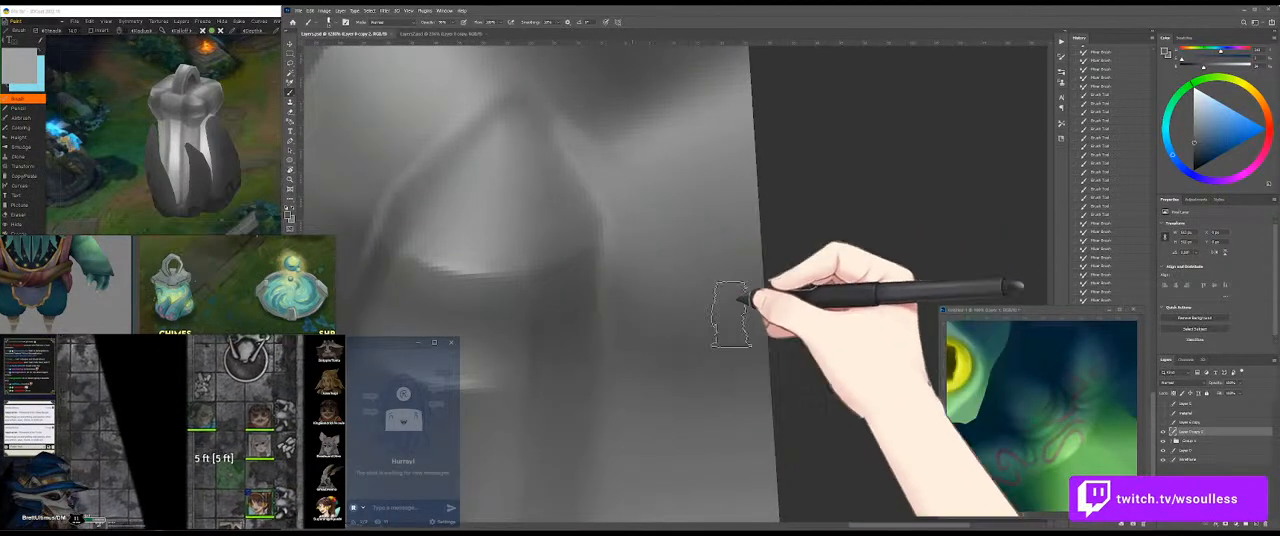
{"action": "left_click_drag", "start_coordinate": [620, 283], "coordinate": [606, 298]}
Step: Smooth the fresh strokes beside the handle with the Mixer Brush and check them on the 3D model
{"action": "key", "text": "b"}
{"action": "key", "text": "shift+b"}
{"action": "left_click_drag", "start_coordinate": [669, 270], "coordinate": [645, 267]}
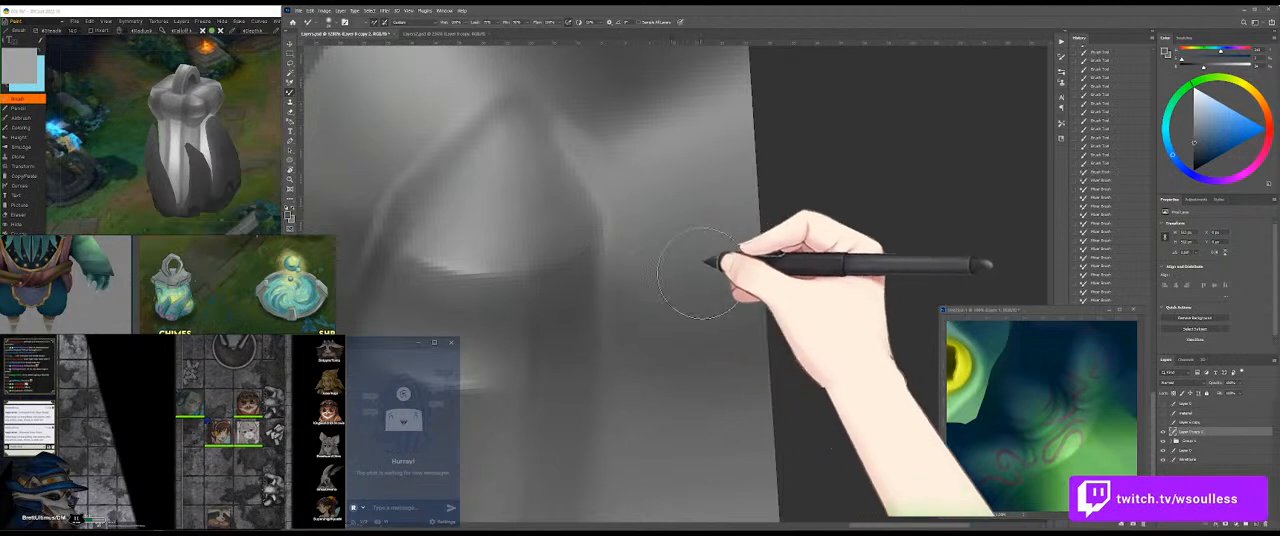
{"action": "left_click", "coordinate": [267, 167]}
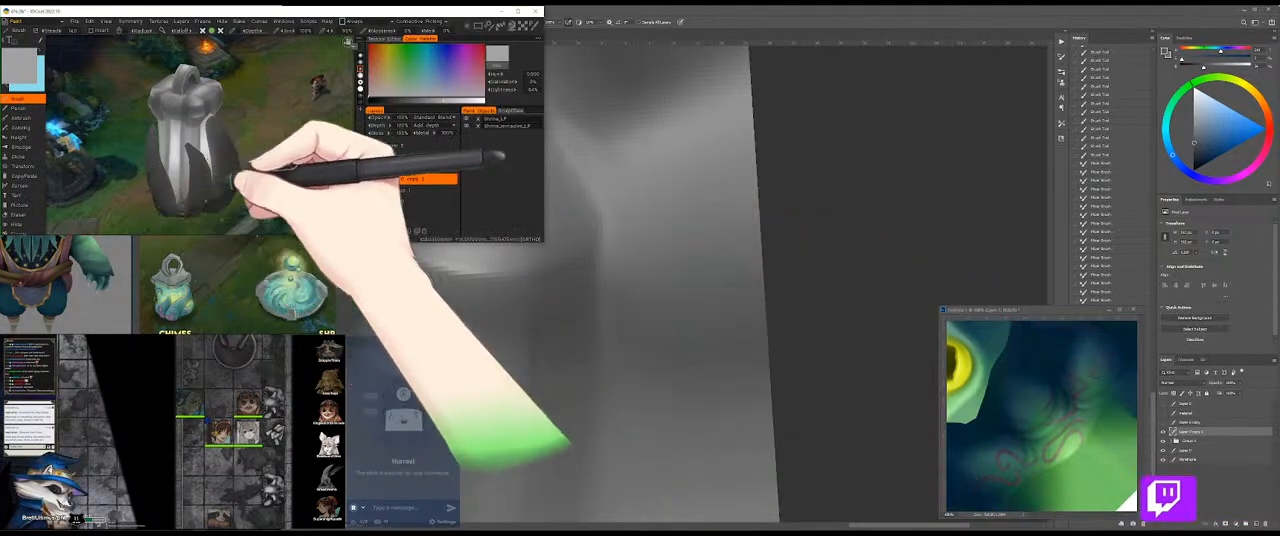
{"action": "left_click_drag", "start_coordinate": [266, 167], "coordinate": [296, 146]}
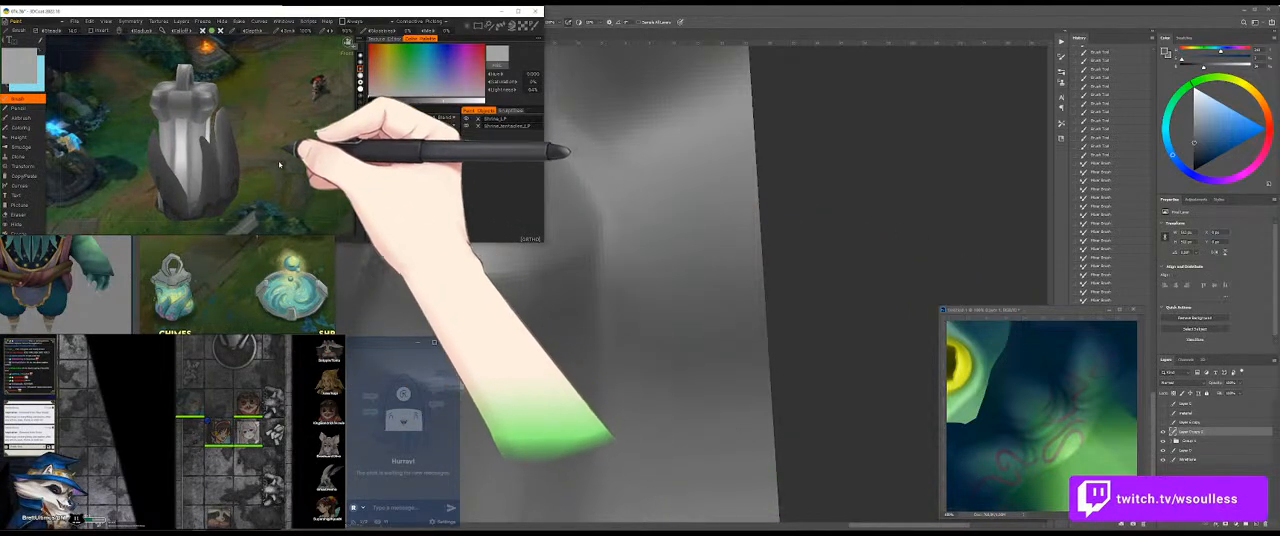
Step: Paint a lighter grey on the cap beside the handle end's tip, blend it, and view the result on the 3D model
{"action": "left_click", "coordinate": [735, 182]}
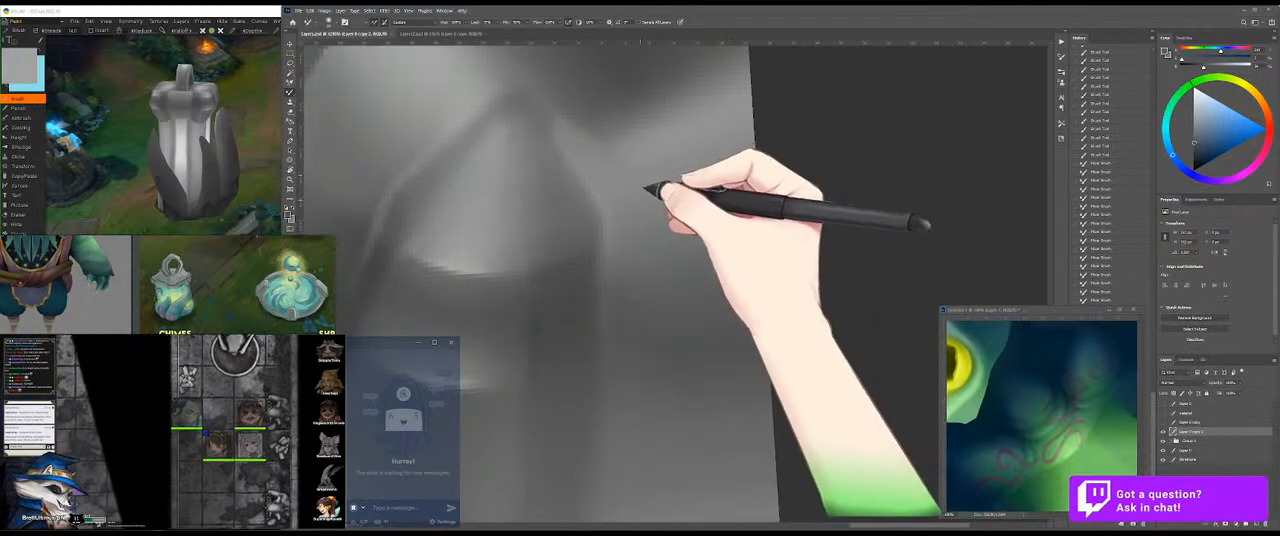
{"action": "key", "text": "b"}
{"action": "left_click", "coordinate": [452, 88], "text": "alt"}
{"action": "left_click_drag", "start_coordinate": [712, 182], "coordinate": [687, 242]}
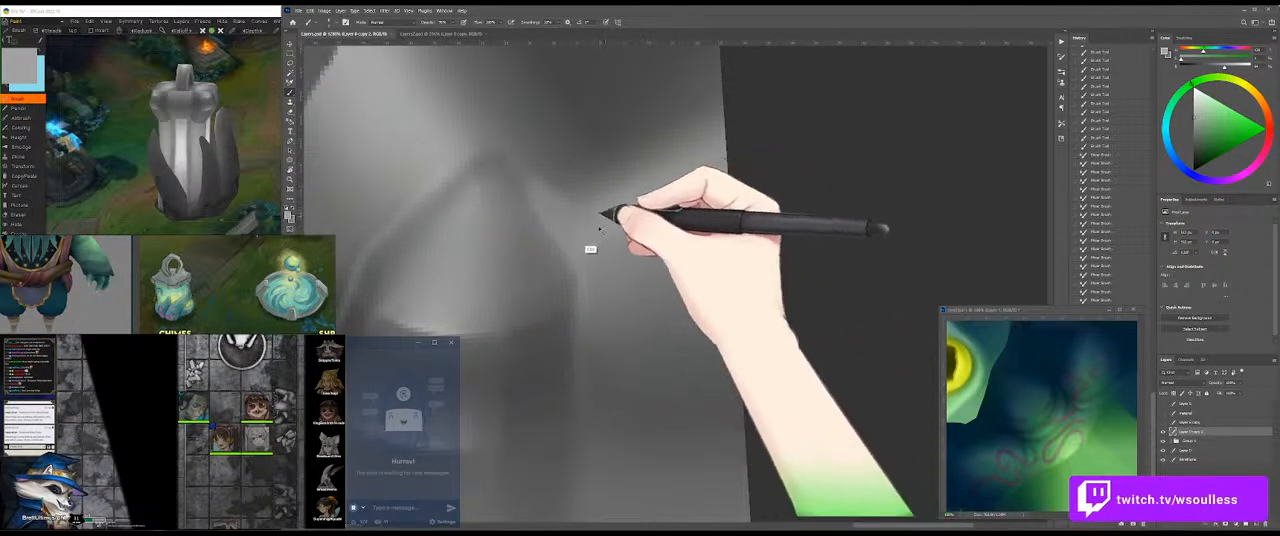
{"action": "mouse_move", "coordinate": [572, 212]}
{"action": "left_mouse_down"}
{"action": "mouse_move", "coordinate": [591, 237]}
{"action": "mouse_move", "coordinate": [566, 214]}
{"action": "mouse_move", "coordinate": [603, 206]}
{"action": "mouse_move", "coordinate": [575, 236]}
{"action": "mouse_move", "coordinate": [656, 190]}
{"action": "mouse_move", "coordinate": [582, 252]}
{"action": "mouse_move", "coordinate": [646, 232]}
{"action": "left_mouse_up"}
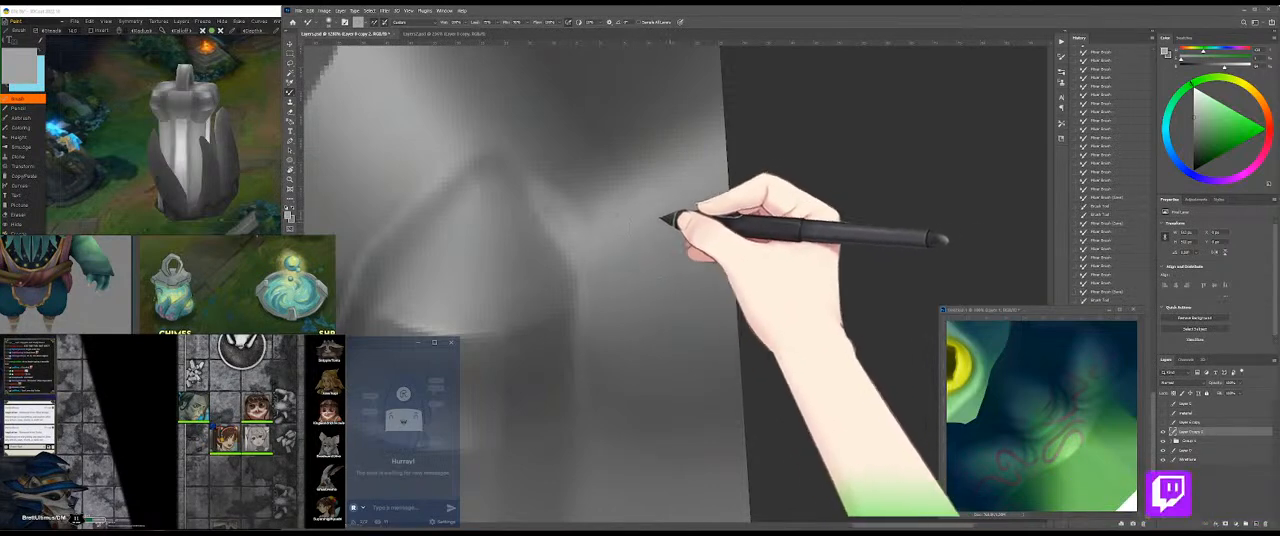
{"action": "left_click_drag", "start_coordinate": [256, 158], "coordinate": [310, 152]}
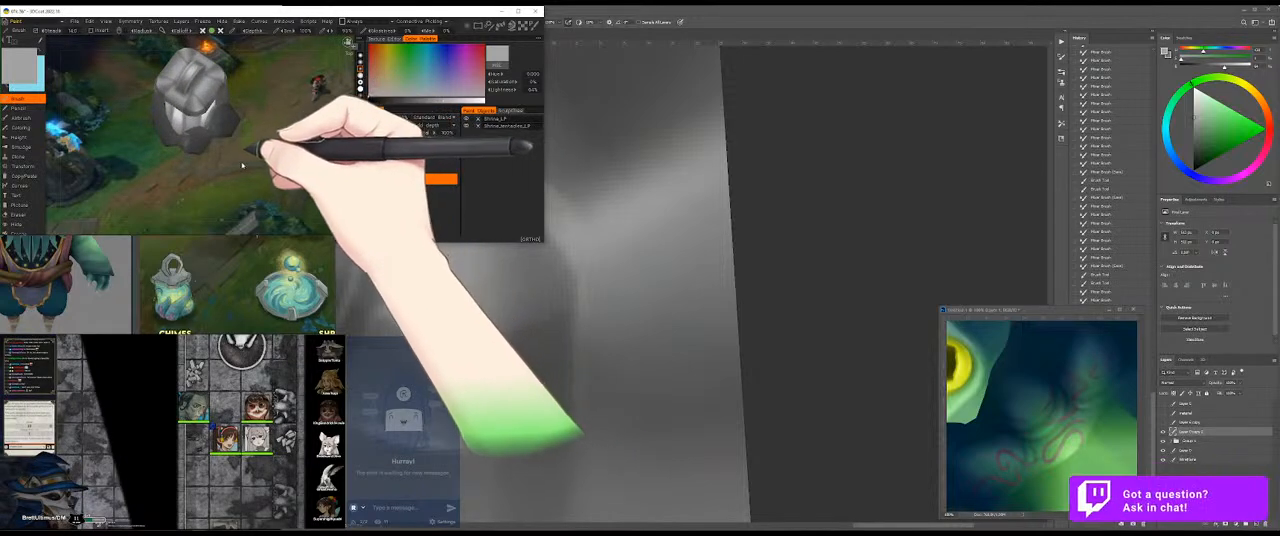
Step: Soften the handle's side edge below the tip by alternating sampled grey strokes with the Mixer Brush
{"action": "left_click", "coordinate": [750, 166]}
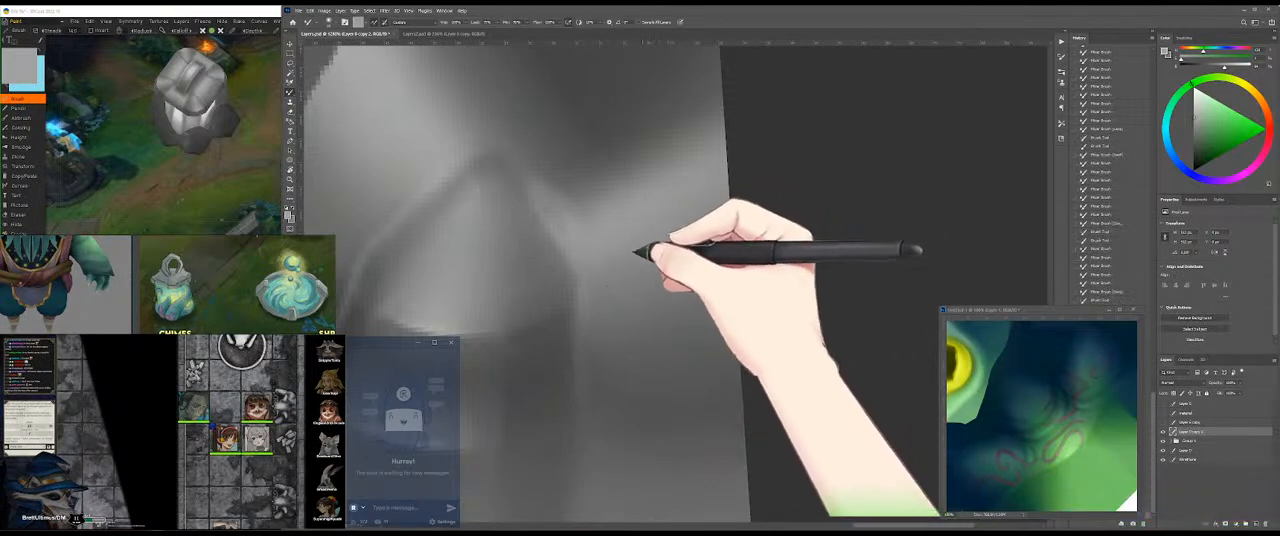
{"action": "left_click", "coordinate": [601, 257]}
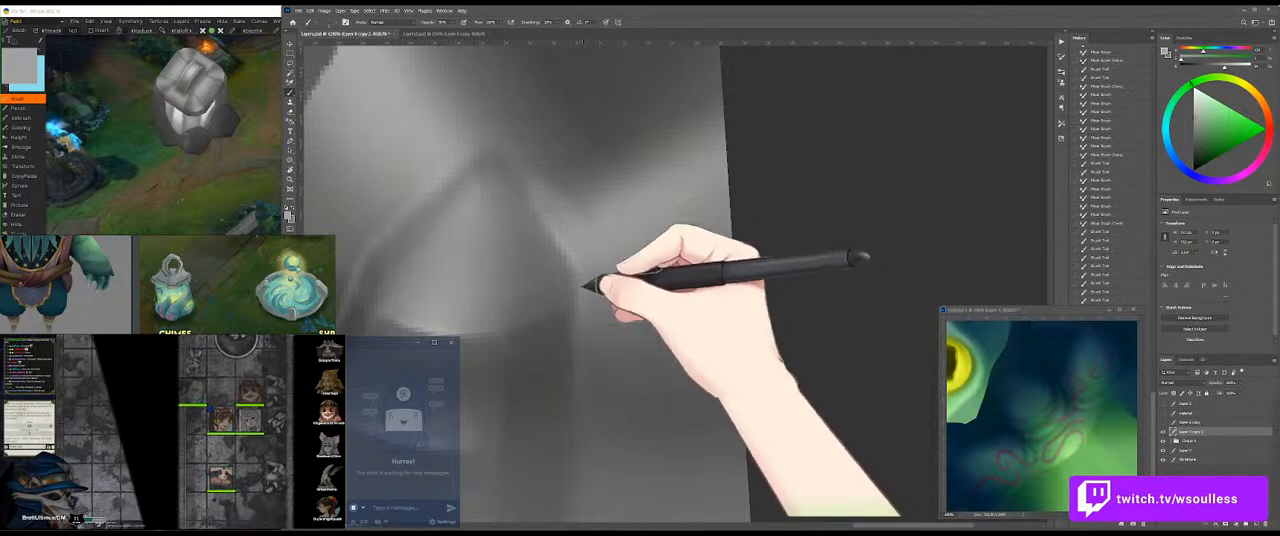
{"action": "key", "text": "shift+b"}
{"action": "left_click", "coordinate": [580, 277], "text": "alt"}
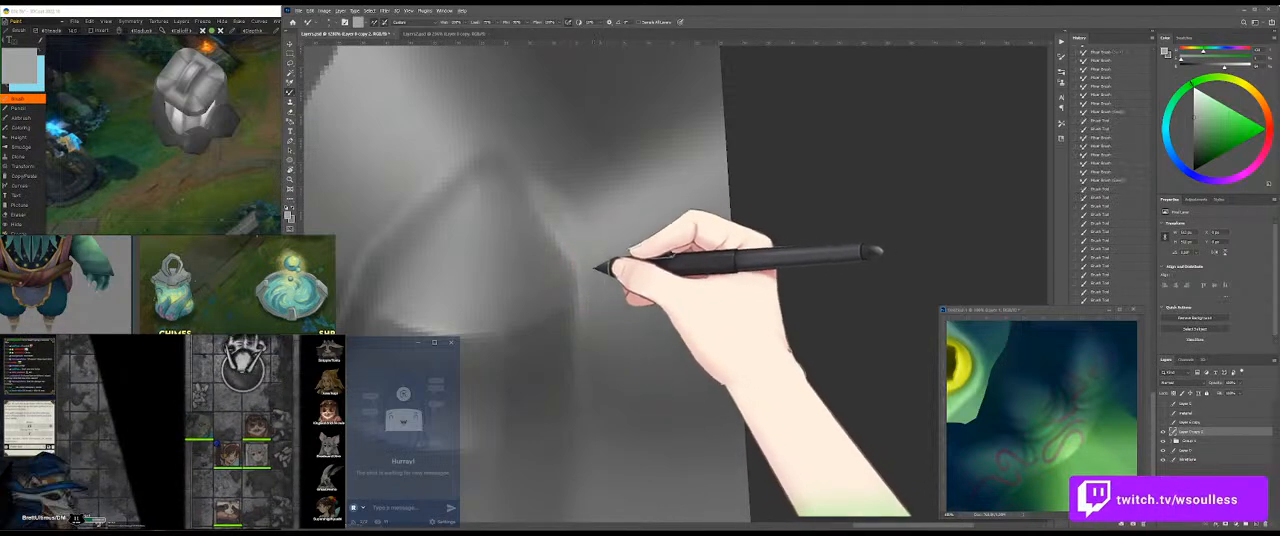
{"action": "left_click_drag", "start_coordinate": [592, 272], "coordinate": [591, 292]}
{"action": "left_click_drag", "start_coordinate": [591, 296], "coordinate": [603, 241]}
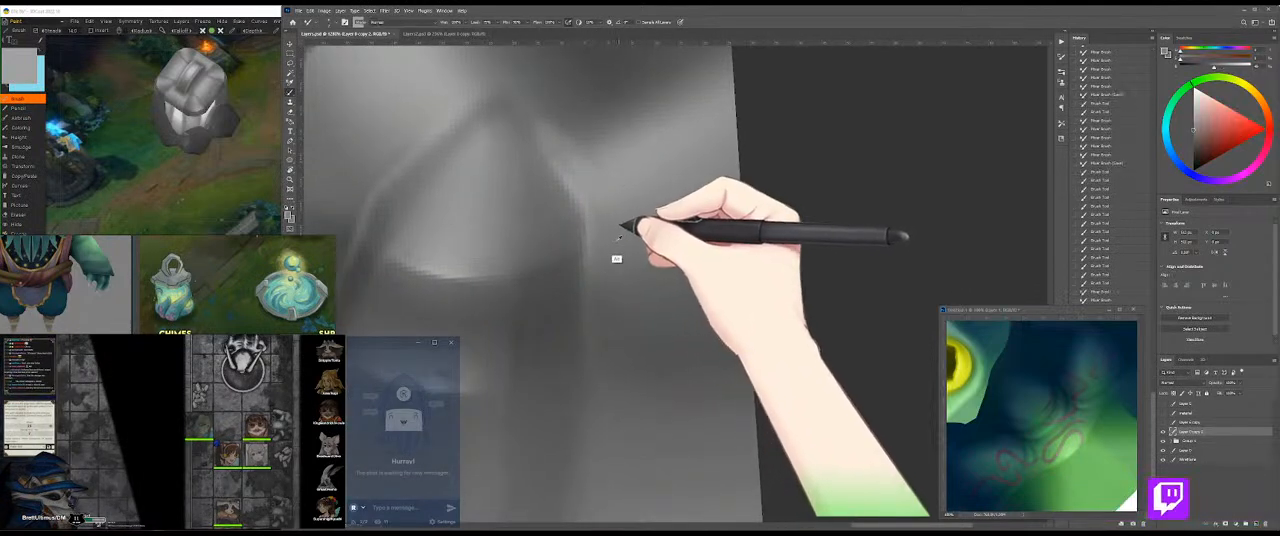
Step: Paint grey strokes down the handle's side edge and undo the last two
{"action": "left_click_drag", "start_coordinate": [590, 230], "coordinate": [590, 337]}
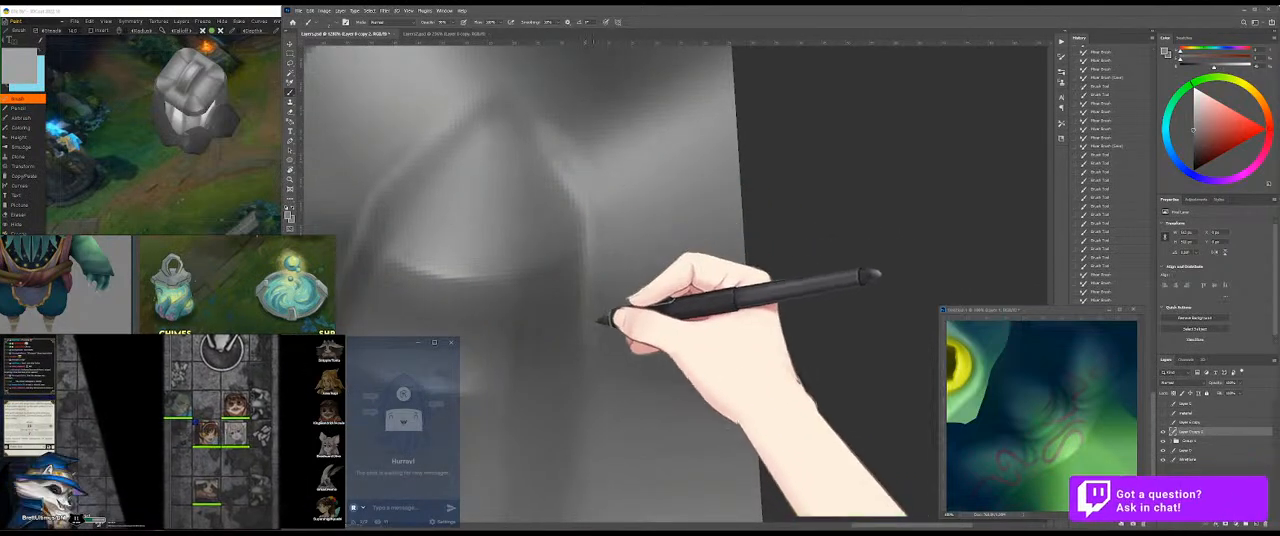
{"action": "left_click_drag", "start_coordinate": [594, 302], "coordinate": [577, 240]}
{"action": "mouse_move", "coordinate": [576, 201]}
{"action": "left_mouse_down"}
{"action": "mouse_move", "coordinate": [599, 262]}
{"action": "mouse_move", "coordinate": [580, 260]}
{"action": "mouse_move", "coordinate": [578, 244]}
{"action": "mouse_move", "coordinate": [578, 258]}
{"action": "mouse_move", "coordinate": [574, 194]}
{"action": "mouse_move", "coordinate": [571, 251]}
{"action": "left_mouse_up"}
{"action": "left_click_drag", "start_coordinate": [571, 218], "coordinate": [567, 297]}
{"action": "key", "text": "ctrl+z"}
{"action": "key", "text": "ctrl+z"}
Step: Paint and smooth the grey edge along the opposite side of the handle, from its shoulder downward
{"action": "left_click_drag", "start_coordinate": [590, 232], "coordinate": [737, 318]}
{"action": "mouse_move", "coordinate": [607, 295]}
{"action": "left_mouse_down"}
{"action": "mouse_move", "coordinate": [515, 262]}
{"action": "mouse_move", "coordinate": [510, 290]}
{"action": "mouse_move", "coordinate": [548, 262]}
{"action": "mouse_move", "coordinate": [510, 320]}
{"action": "mouse_move", "coordinate": [551, 245]}
{"action": "mouse_move", "coordinate": [503, 366]}
{"action": "left_mouse_up"}
{"action": "key", "text": "shift+b"}
{"action": "left_click_drag", "start_coordinate": [577, 200], "coordinate": [509, 366]}
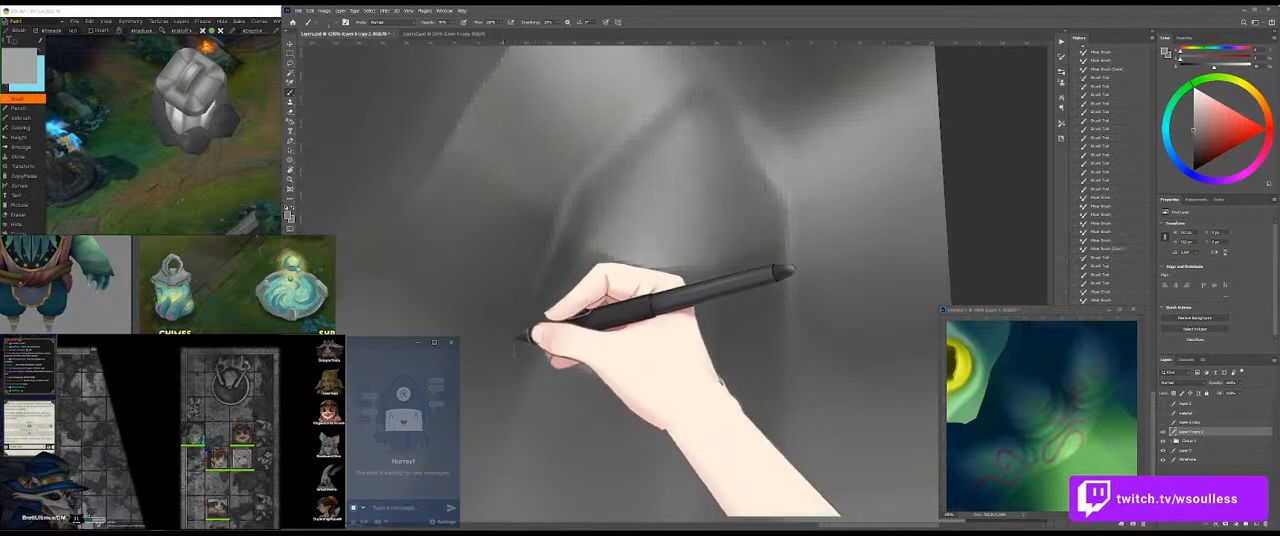
{"action": "mouse_move", "coordinate": [581, 182]}
{"action": "left_mouse_down"}
{"action": "mouse_move", "coordinate": [551, 230]}
{"action": "mouse_move", "coordinate": [512, 358]}
{"action": "left_mouse_up"}
{"action": "left_click_drag", "start_coordinate": [535, 288], "coordinate": [511, 378]}
{"action": "left_click_drag", "start_coordinate": [590, 198], "coordinate": [570, 265]}
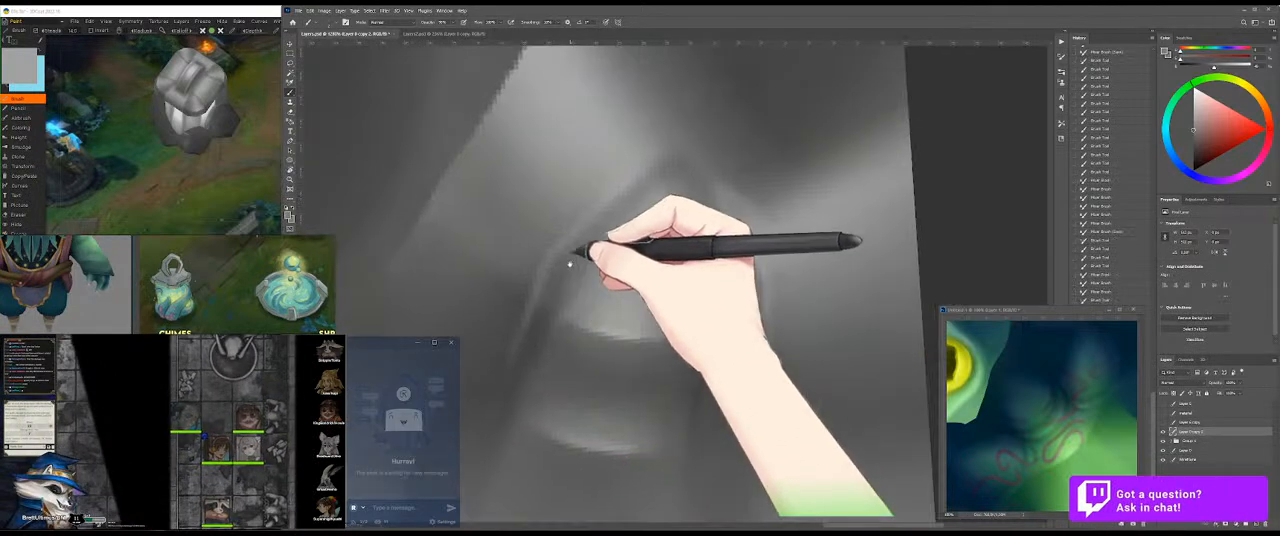
Step: Sample a lighter grey and paint a highlight along the handle's shoulder up towards the tip
{"action": "left_click", "coordinate": [600, 309], "text": "alt"}
{"action": "left_click", "coordinate": [617, 346], "text": "alt"}
{"action": "mouse_move", "coordinate": [615, 320]}
{"action": "left_mouse_down"}
{"action": "mouse_move", "coordinate": [604, 219]}
{"action": "mouse_move", "coordinate": [549, 257]}
{"action": "left_mouse_up"}
{"action": "left_click_drag", "start_coordinate": [574, 223], "coordinate": [545, 254]}
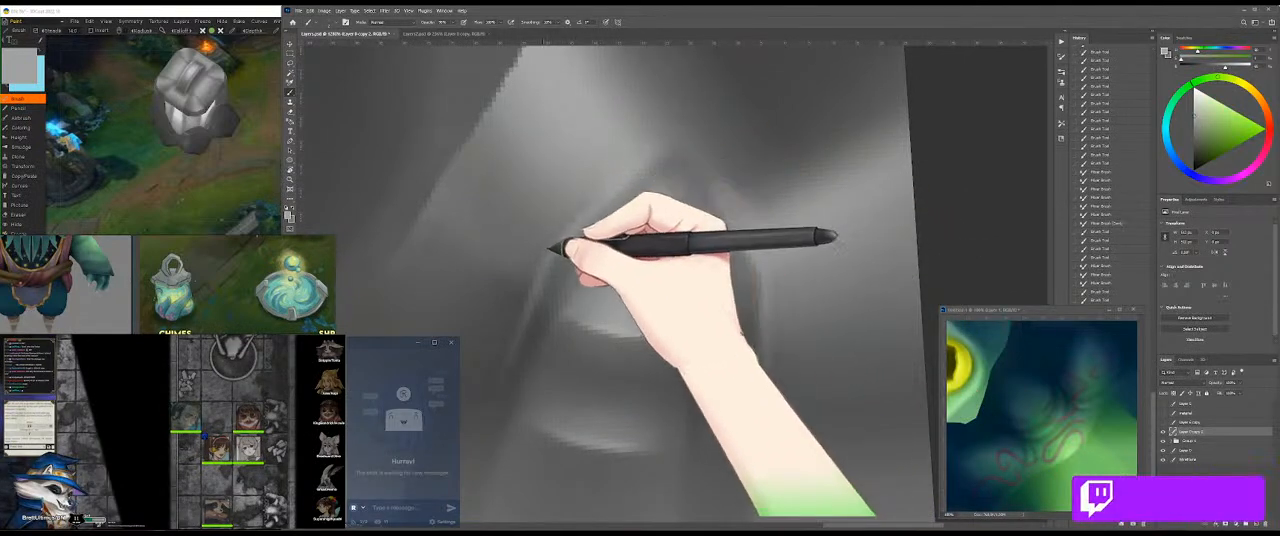
{"action": "mouse_move", "coordinate": [606, 198]}
{"action": "left_mouse_down"}
{"action": "mouse_move", "coordinate": [543, 266]}
{"action": "mouse_move", "coordinate": [623, 149]}
{"action": "left_mouse_up"}
Step: Blend the greys across the handle's surface between its two side edges with the Mixer Brush
{"action": "key", "text": "shift+b"}
{"action": "mouse_move", "coordinate": [704, 264]}
{"action": "left_mouse_down"}
{"action": "mouse_move", "coordinate": [682, 144]}
{"action": "mouse_move", "coordinate": [730, 272]}
{"action": "left_mouse_up"}
{"action": "key", "text": "shift+b"}
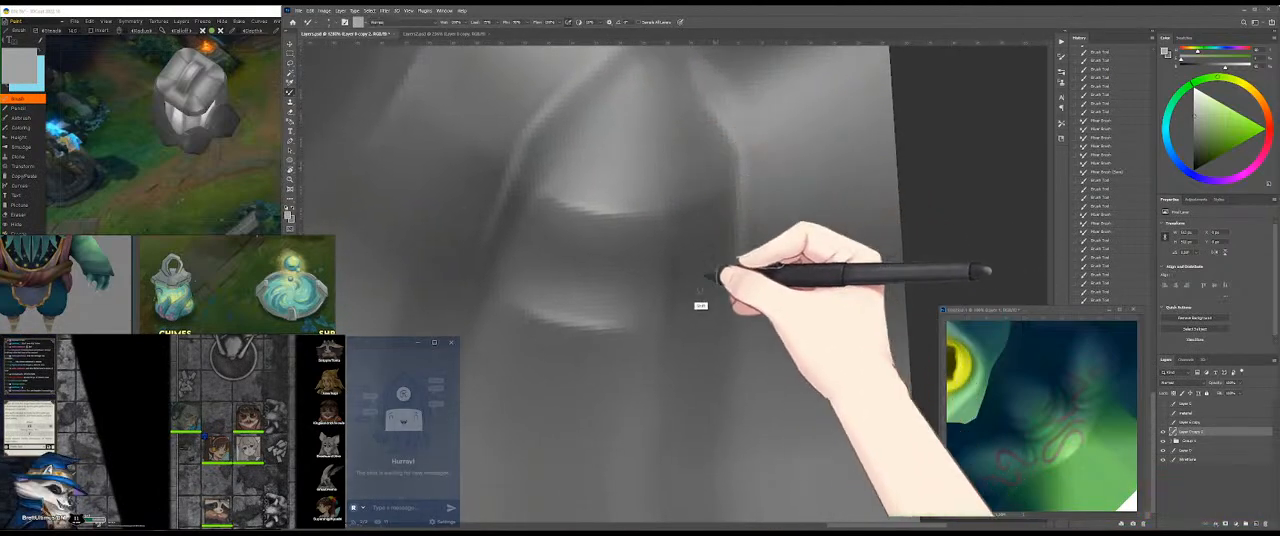
{"action": "left_click", "coordinate": [506, 224], "text": "alt"}
Step: Darken the edge running from the handle end's tip to its lower corner, undoing and repainting unsatisfactory strokes
{"action": "key", "text": "r"}
{"action": "left_click_drag", "start_coordinate": [832, 238], "coordinate": [731, 340]}
{"action": "key", "text": "b"}
{"action": "left_click_drag", "start_coordinate": [773, 266], "coordinate": [651, 360]}
{"action": "mouse_move", "coordinate": [722, 300]}
{"action": "left_mouse_down"}
{"action": "mouse_move", "coordinate": [846, 190]}
{"action": "mouse_move", "coordinate": [826, 210]}
{"action": "left_mouse_up"}
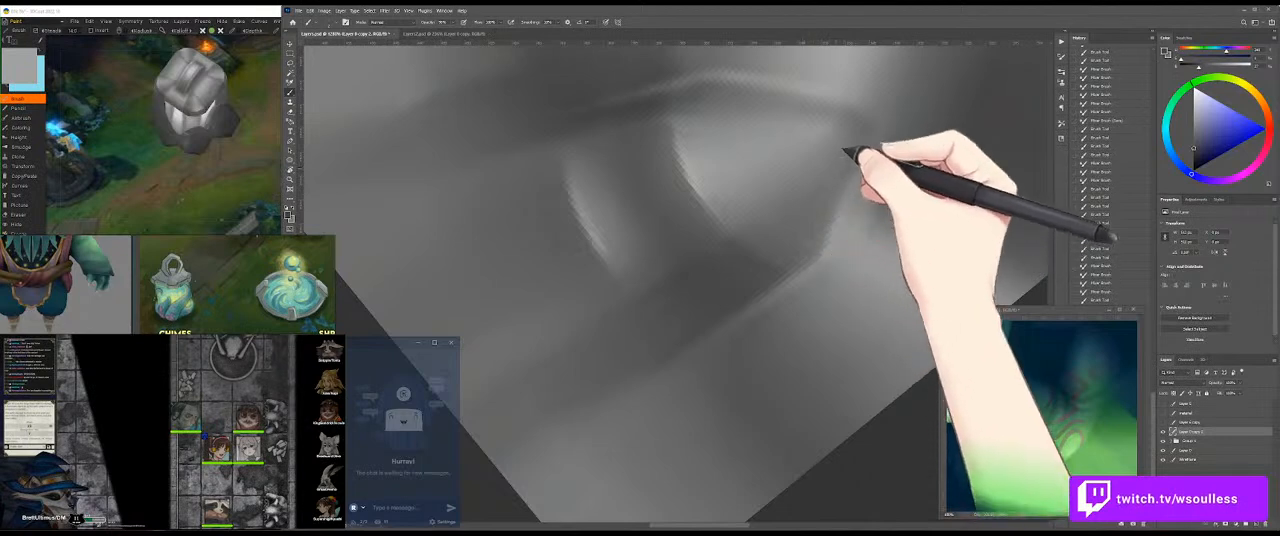
{"action": "key", "text": "ctrl+z"}
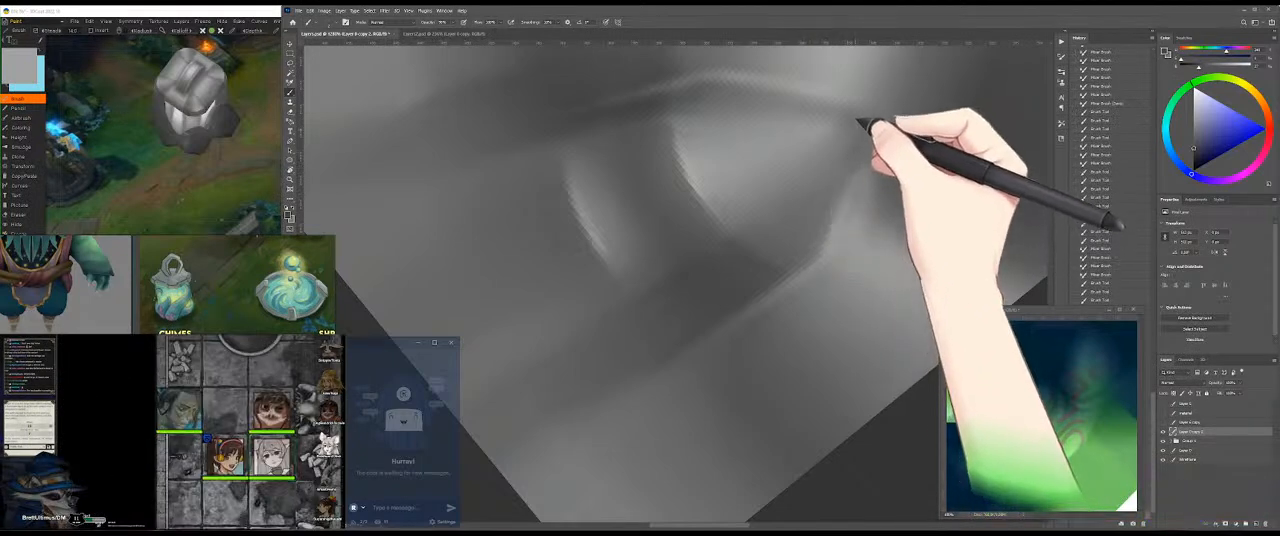
{"action": "left_click_drag", "start_coordinate": [863, 114], "coordinate": [834, 200]}
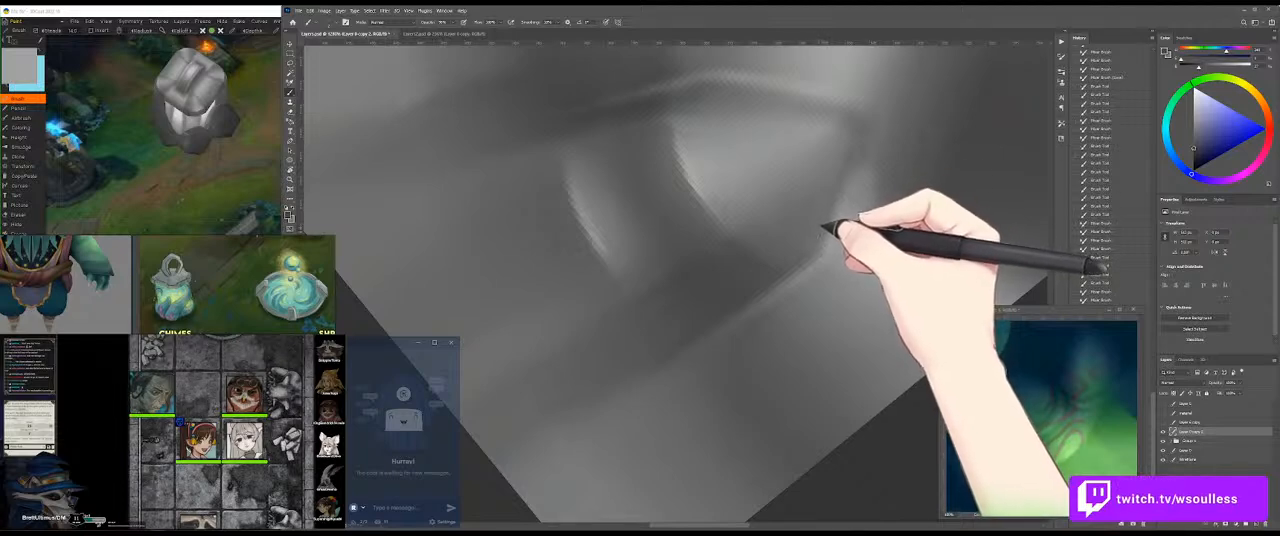
{"action": "key", "text": "ctrl+z"}
{"action": "mouse_move", "coordinate": [858, 168]}
{"action": "left_mouse_down"}
{"action": "mouse_move", "coordinate": [812, 254]}
{"action": "mouse_move", "coordinate": [778, 266]}
{"action": "mouse_move", "coordinate": [818, 240]}
{"action": "mouse_move", "coordinate": [790, 262]}
{"action": "left_mouse_up"}
{"action": "left_click", "coordinate": [784, 265], "text": "alt"}
{"action": "left_click", "coordinate": [809, 242], "text": "alt"}
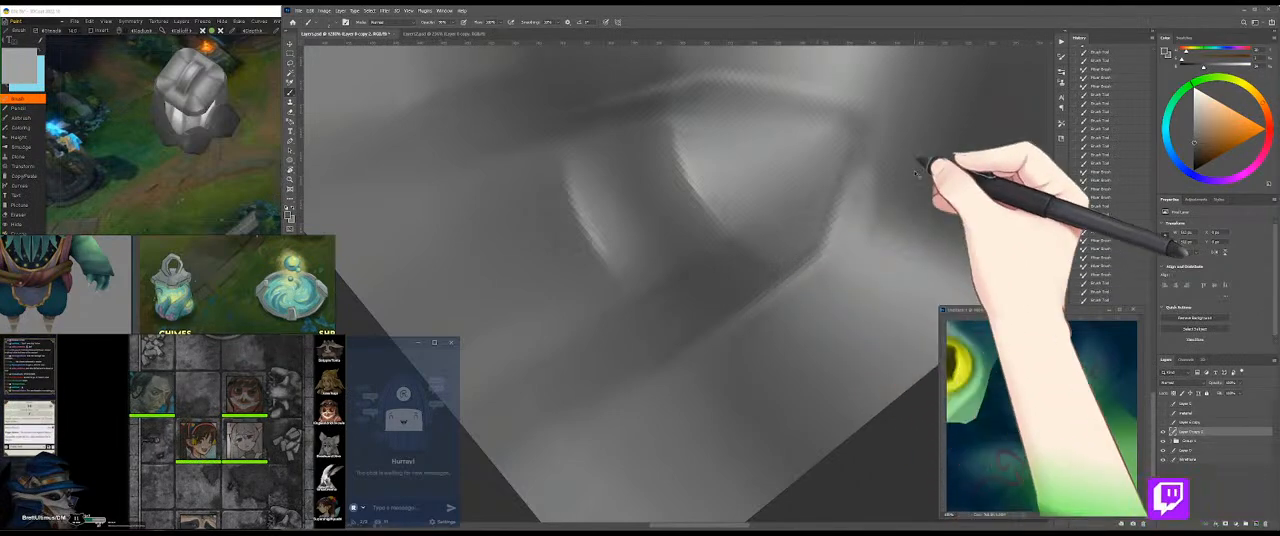
Step: Switch to the 3D painting application and orbit the model to inspect the handle end's shading
{"action": "left_click", "coordinate": [277, 183]}
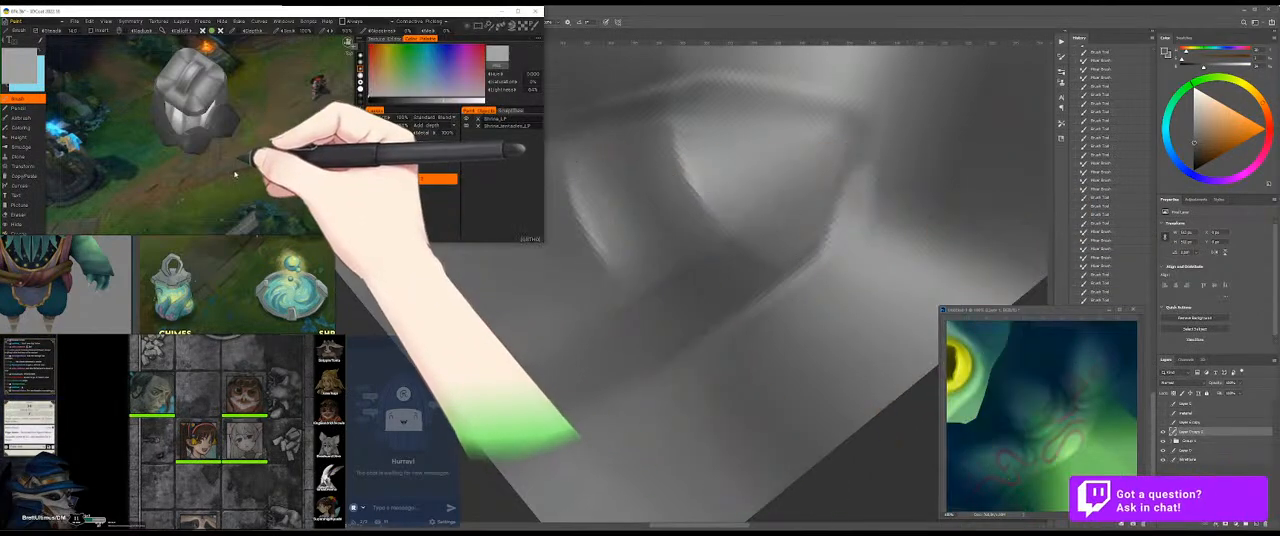
{"action": "left_click_drag", "start_coordinate": [167, 181], "coordinate": [226, 168]}
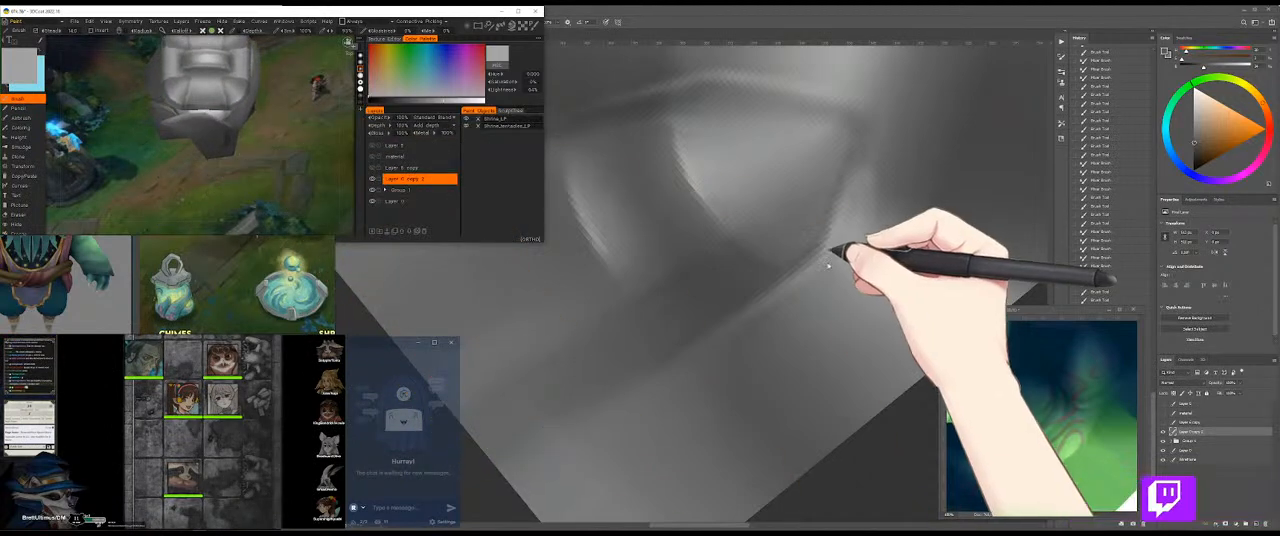
{"action": "left_click", "coordinate": [830, 250]}
Step: Repaint and blend the handle end's edge near its lower corner, alternating the Brush and Mixer Brush
{"action": "left_click_drag", "start_coordinate": [727, 195], "coordinate": [737, 264]}
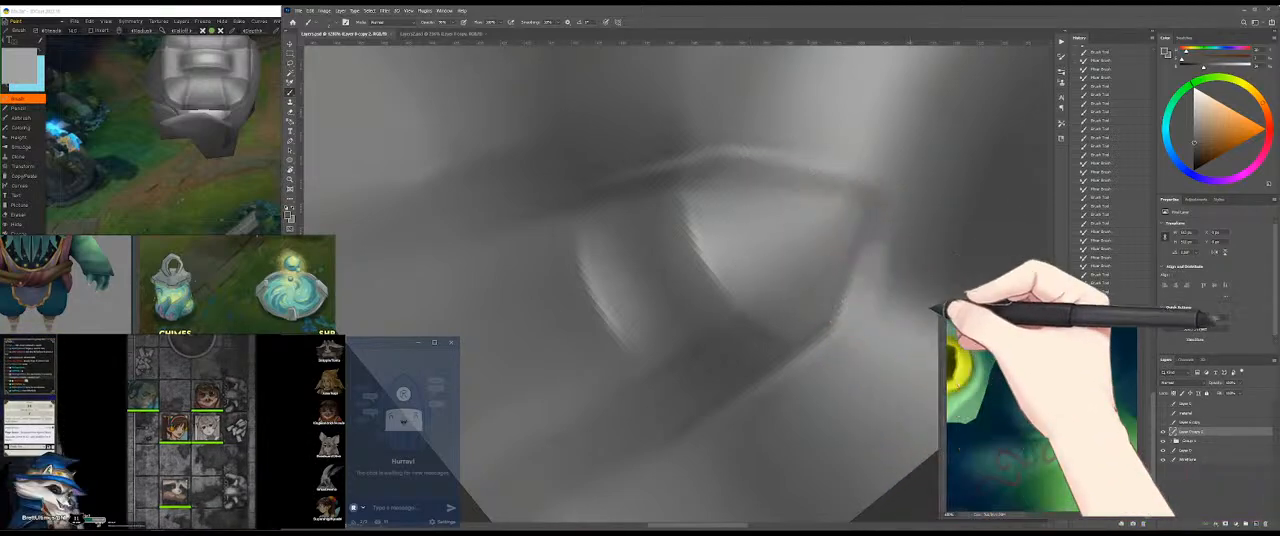
{"action": "mouse_move", "coordinate": [858, 327]}
{"action": "left_mouse_down"}
{"action": "mouse_move", "coordinate": [766, 300]}
{"action": "mouse_move", "coordinate": [738, 312]}
{"action": "left_mouse_up"}
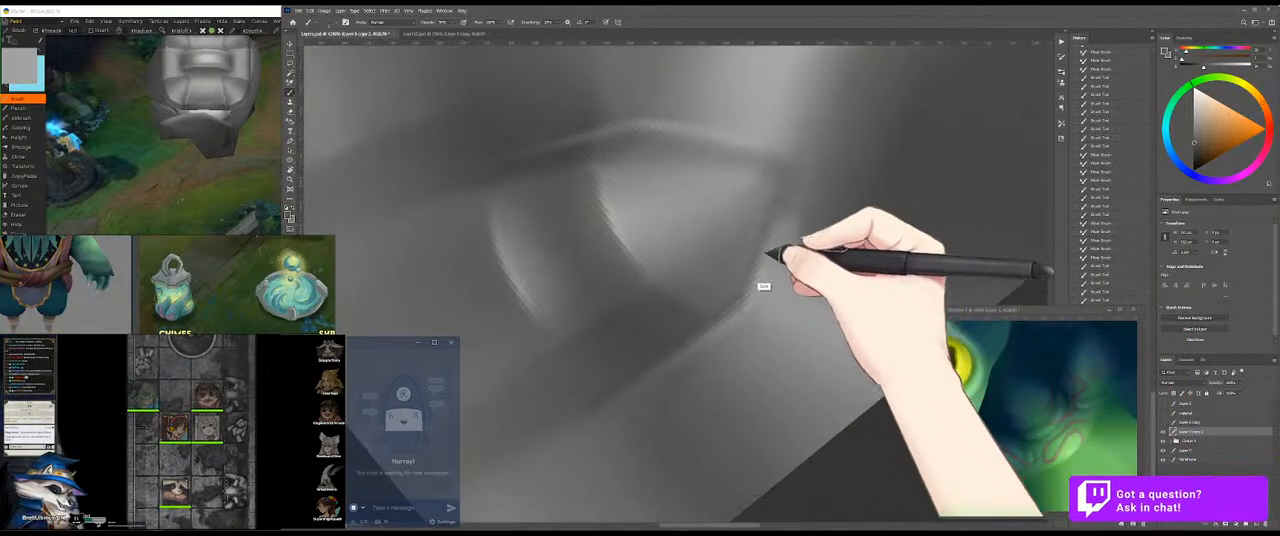
{"action": "key", "text": "shift+b"}
{"action": "key", "text": "shift+b"}
{"action": "key", "text": "shift+b"}
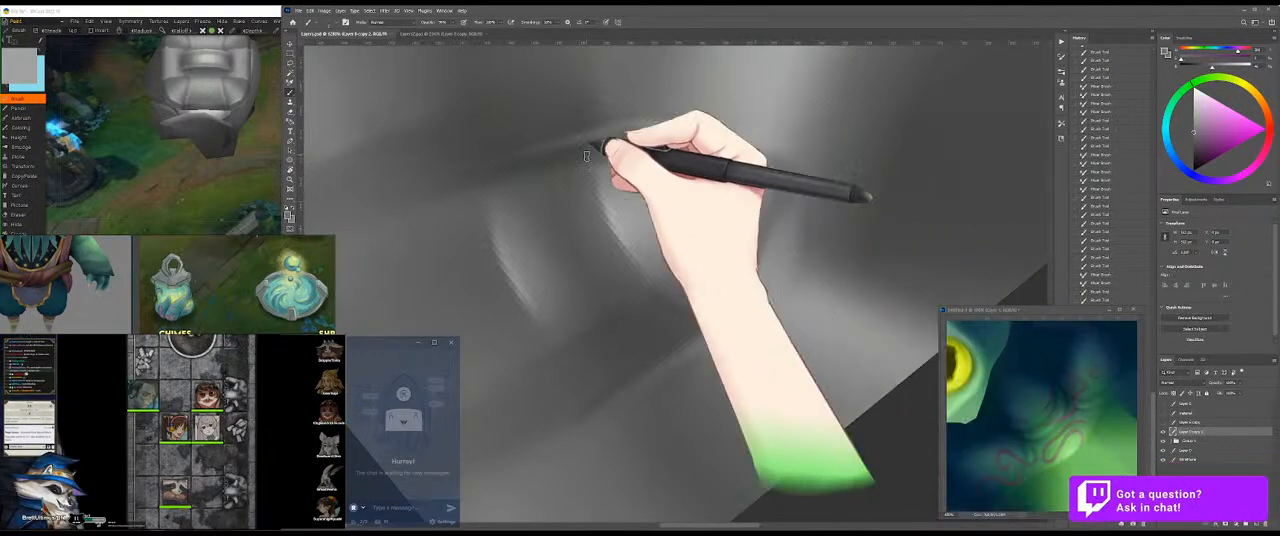
Step: Orbit the 3D model slightly to check the repainted corner of the handle end
{"action": "left_click", "coordinate": [285, 180]}
{"action": "left_click_drag", "start_coordinate": [293, 185], "coordinate": [288, 190]}
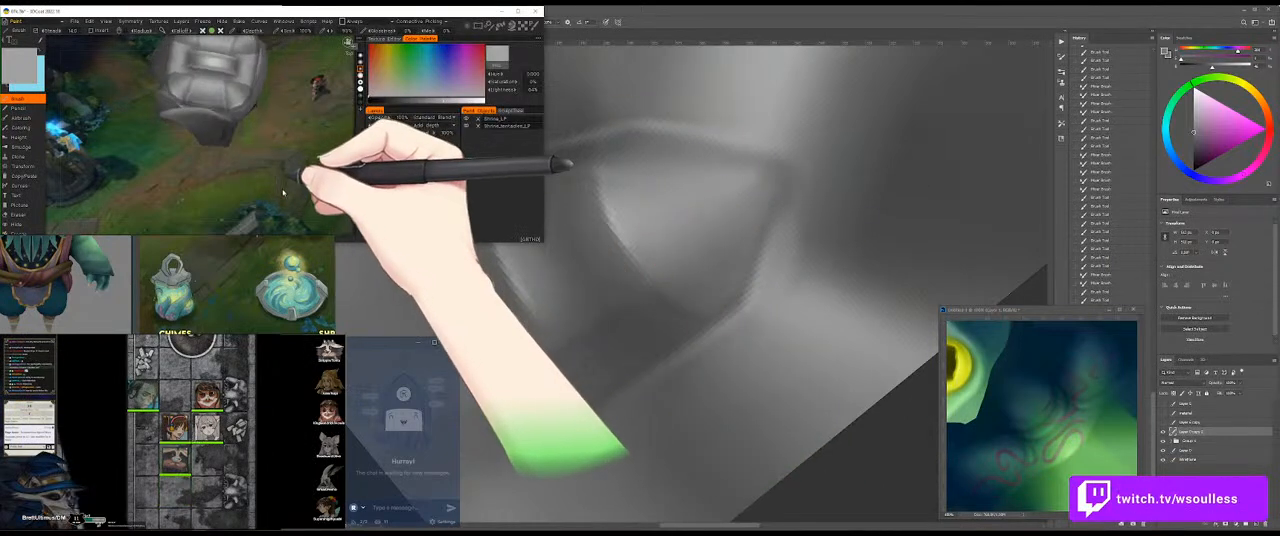
{"action": "left_click", "coordinate": [790, 261]}
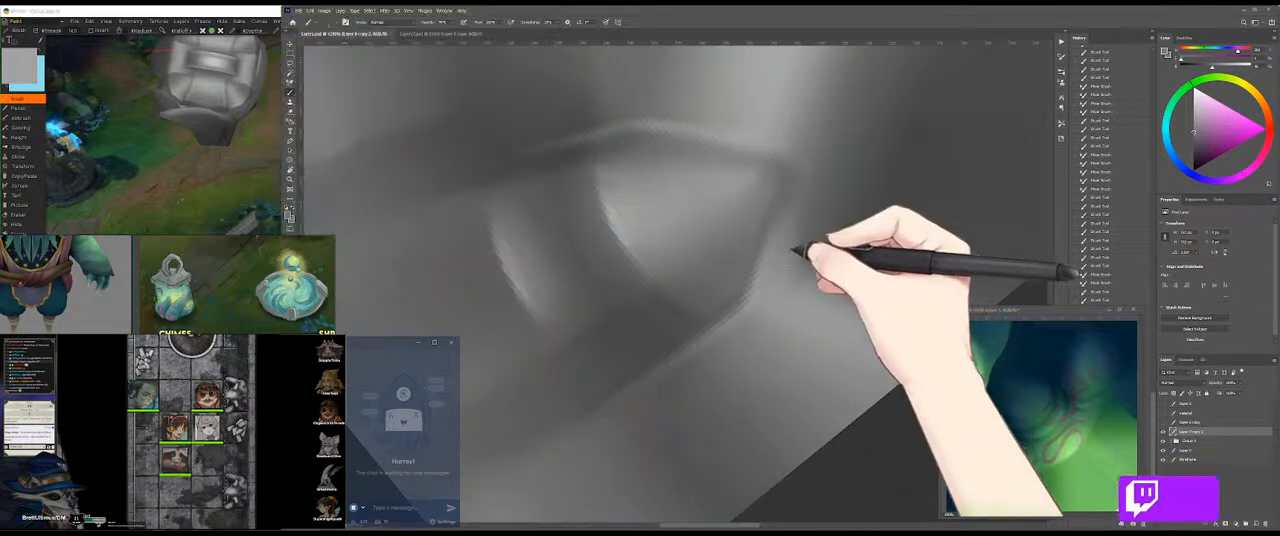
Step: Turn the handle end upright, move the wireframe layer above the others to compare its edges, and hide it
{"action": "key", "text": "r"}
{"action": "left_click_drag", "start_coordinate": [866, 190], "coordinate": [662, 136]}
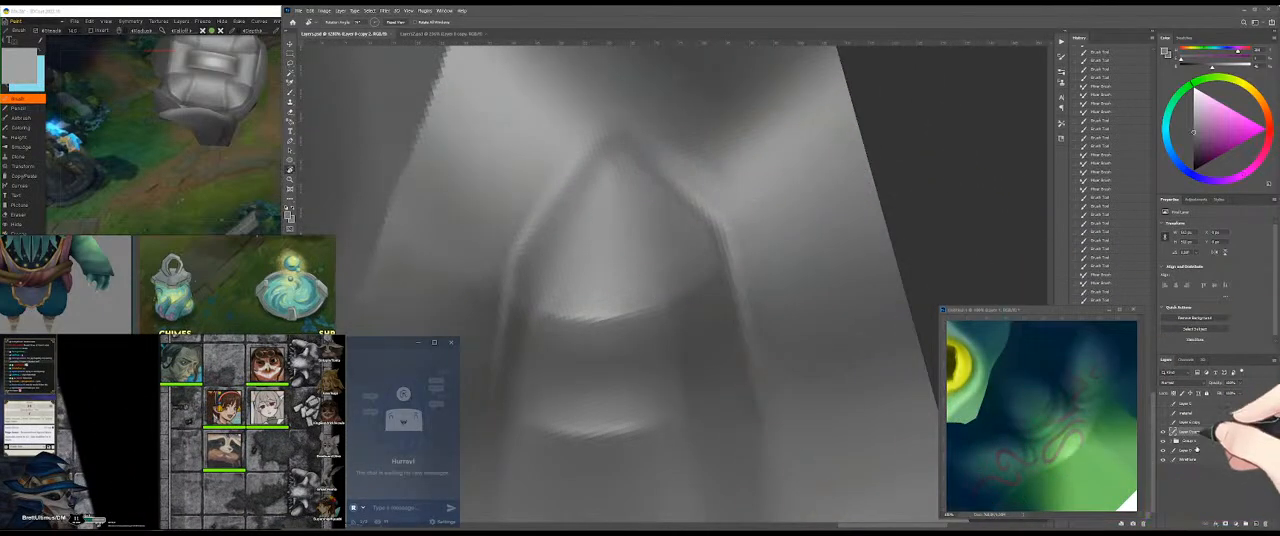
{"action": "left_click", "coordinate": [1200, 403]}
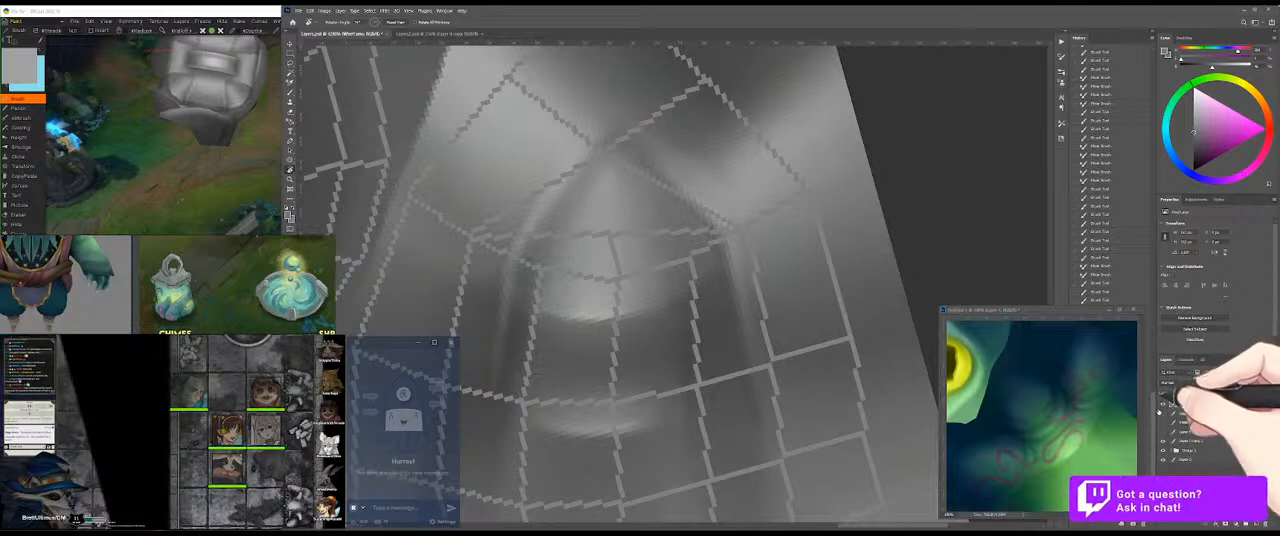
{"action": "left_click", "coordinate": [1163, 405]}
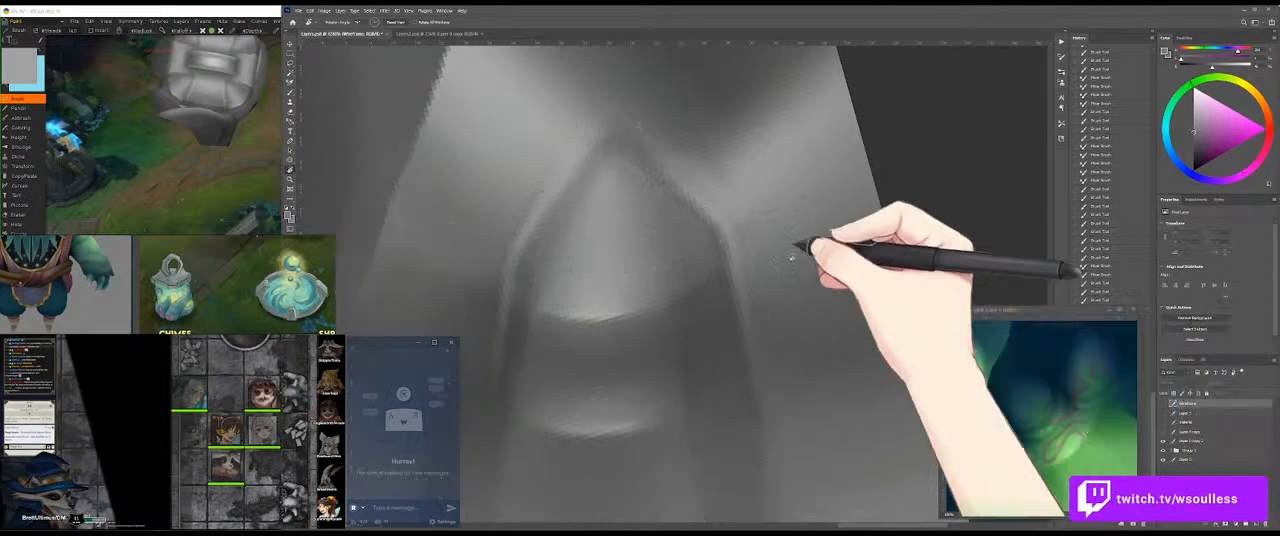
Step: View the whole texture and orbit the 3D model to judge the overall greyscale shading
{"action": "key", "text": "z"}
{"action": "left_click_drag", "start_coordinate": [727, 246], "coordinate": [701, 224]}
{"action": "left_click", "coordinate": [196, 162]}
{"action": "left_click_drag", "start_coordinate": [285, 197], "coordinate": [297, 168]}
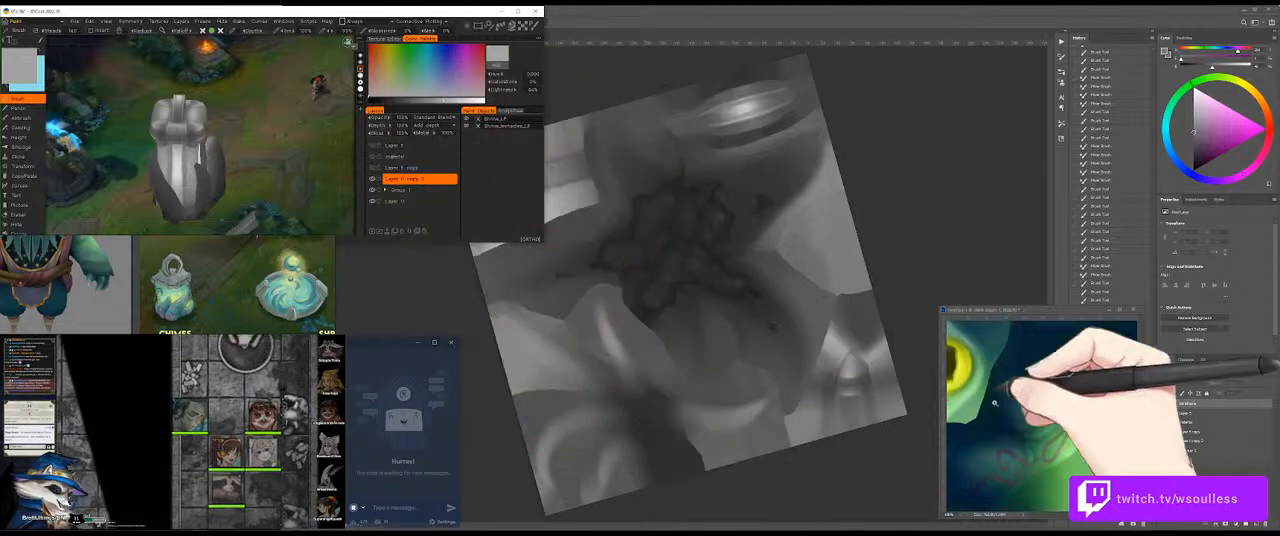
Step: Show the colour layer over the greyscale painting and compare the texture with the 3D model
{"action": "left_click", "coordinate": [1186, 410]}
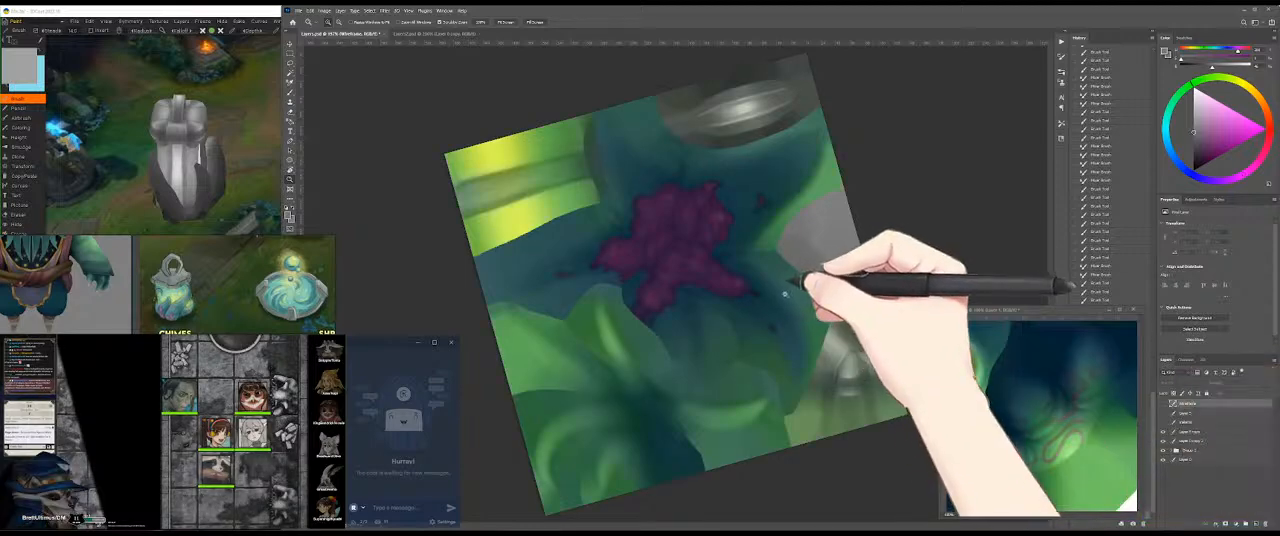
{"action": "left_click_drag", "start_coordinate": [882, 179], "coordinate": [913, 171]}
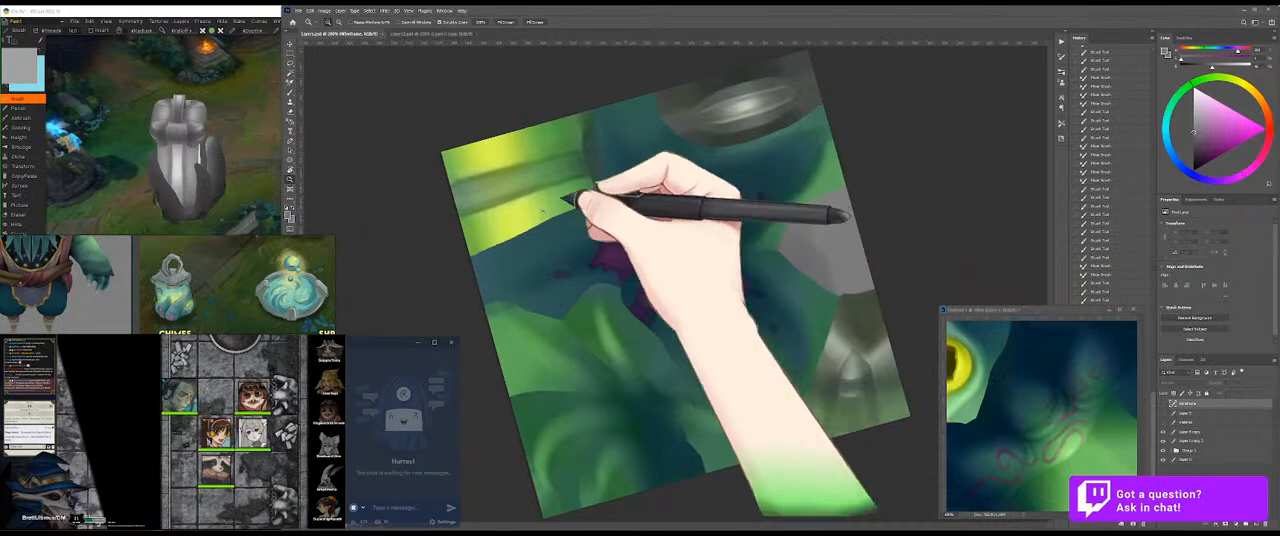
{"action": "left_click", "coordinate": [246, 103]}
{"action": "left_click_drag", "start_coordinate": [268, 119], "coordinate": [270, 140]}
{"action": "left_click", "coordinate": [962, 289]}
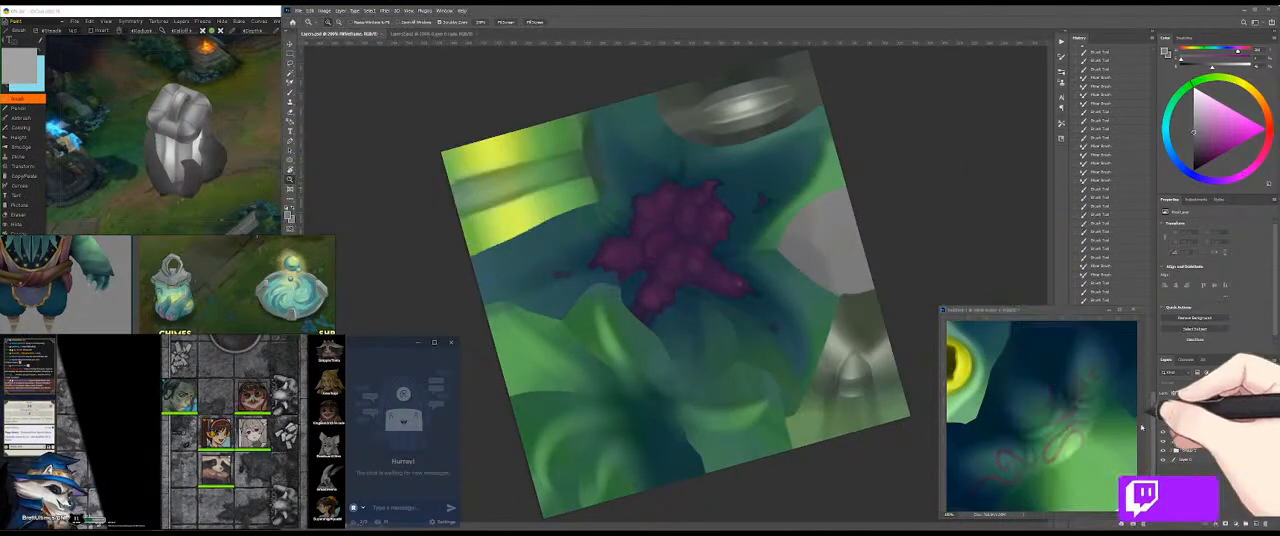
Step: Hide the colour layer, select the greyscale painting layer, and rotate the texture until the pale striped band stands upright
{"action": "left_click", "coordinate": [1193, 442]}
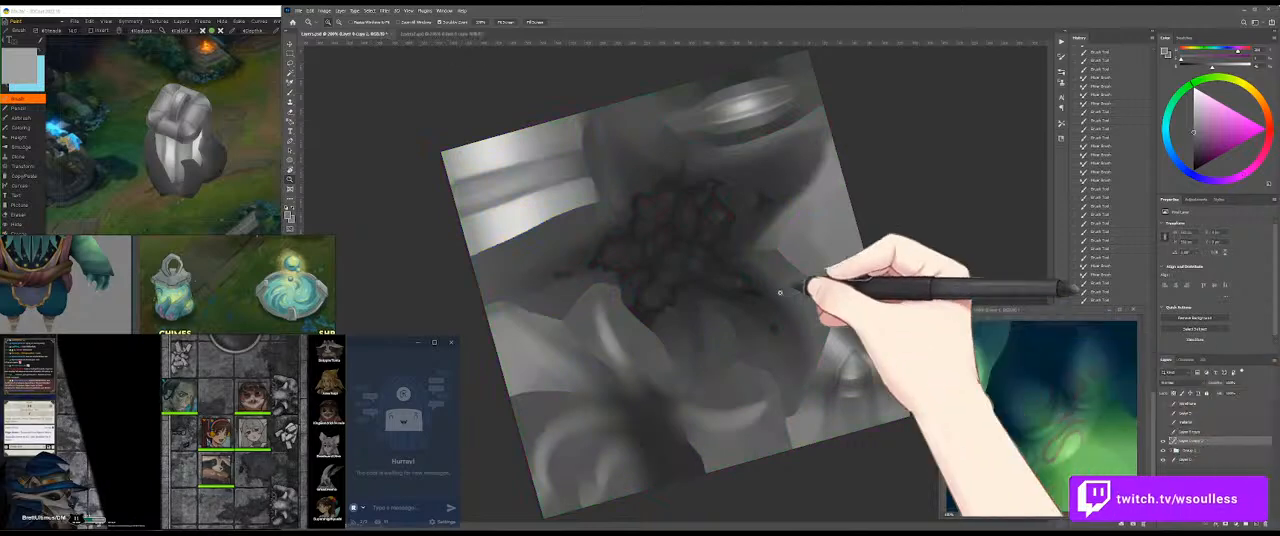
{"action": "left_click_drag", "start_coordinate": [700, 283], "coordinate": [709, 283]}
{"action": "left_click_drag", "start_coordinate": [809, 233], "coordinate": [785, 356]}
{"action": "key", "text": "r"}
{"action": "left_click_drag", "start_coordinate": [794, 208], "coordinate": [686, 462]}
{"action": "left_click_drag", "start_coordinate": [797, 229], "coordinate": [789, 345]}
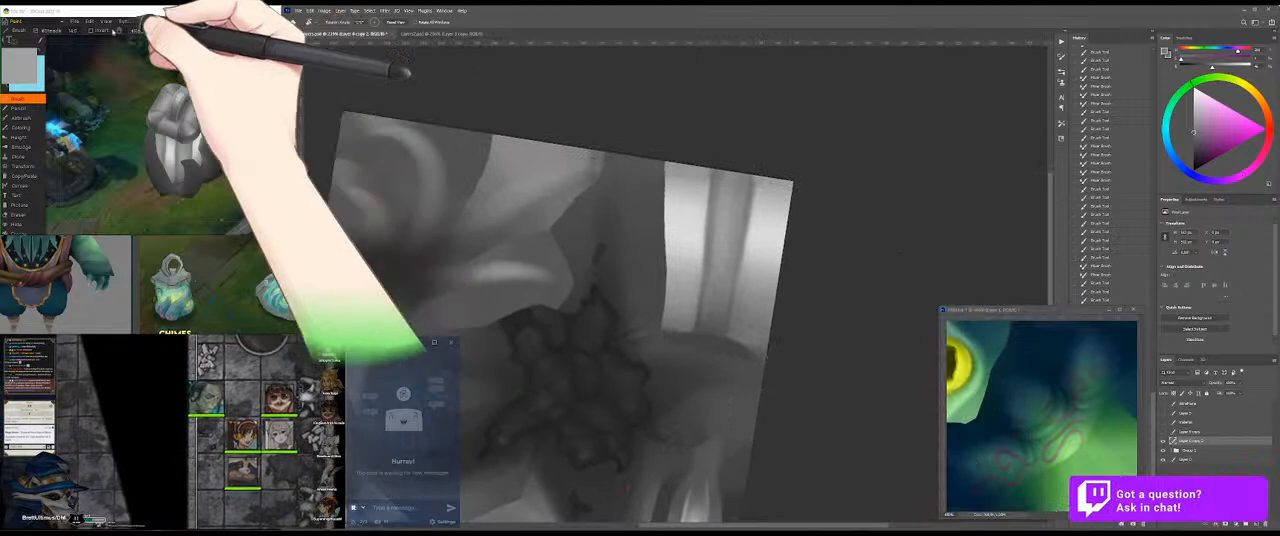
Step: Switch to the 3D painting application and save the project under a new file name
{"action": "left_click", "coordinate": [100, 16]}
{"action": "left_click", "coordinate": [75, 21]}
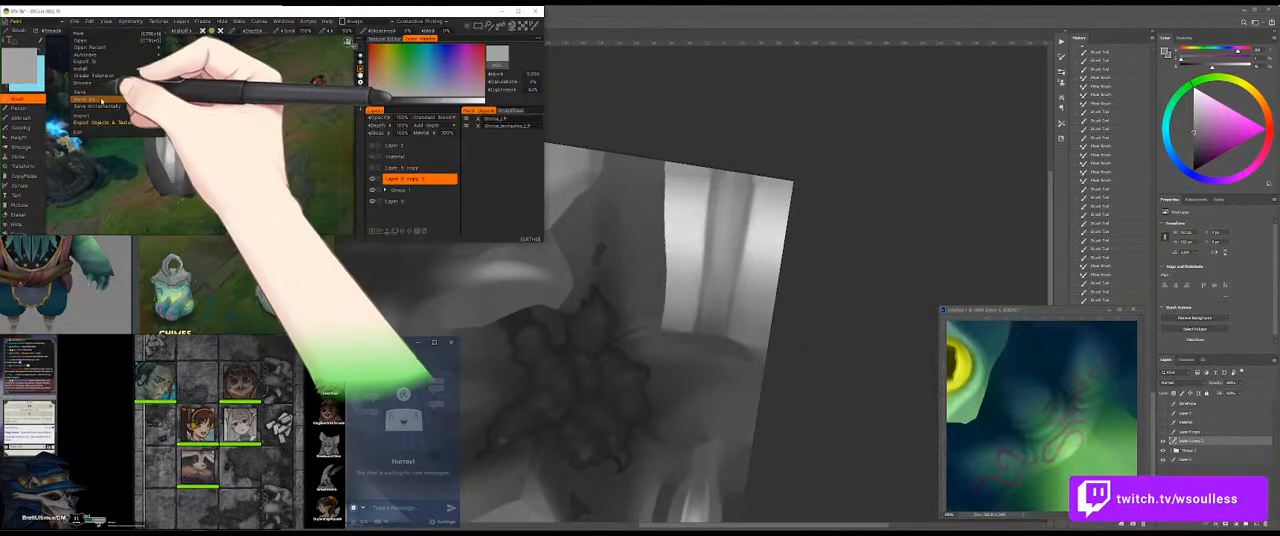
{"action": "left_click", "coordinate": [116, 98]}
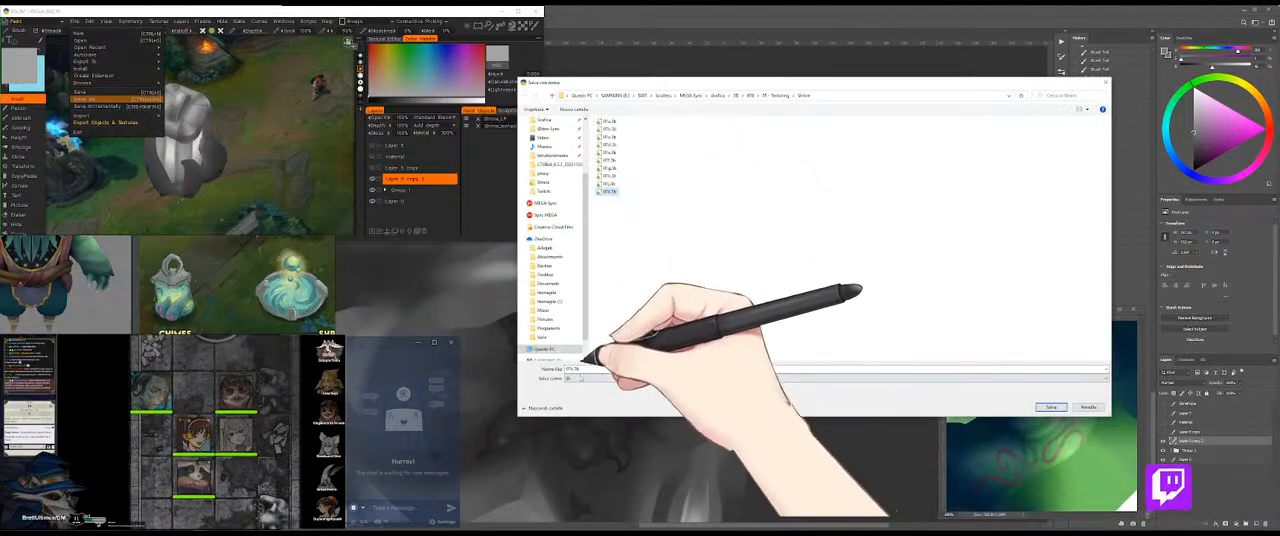
{"action": "left_click", "coordinate": [573, 369]}
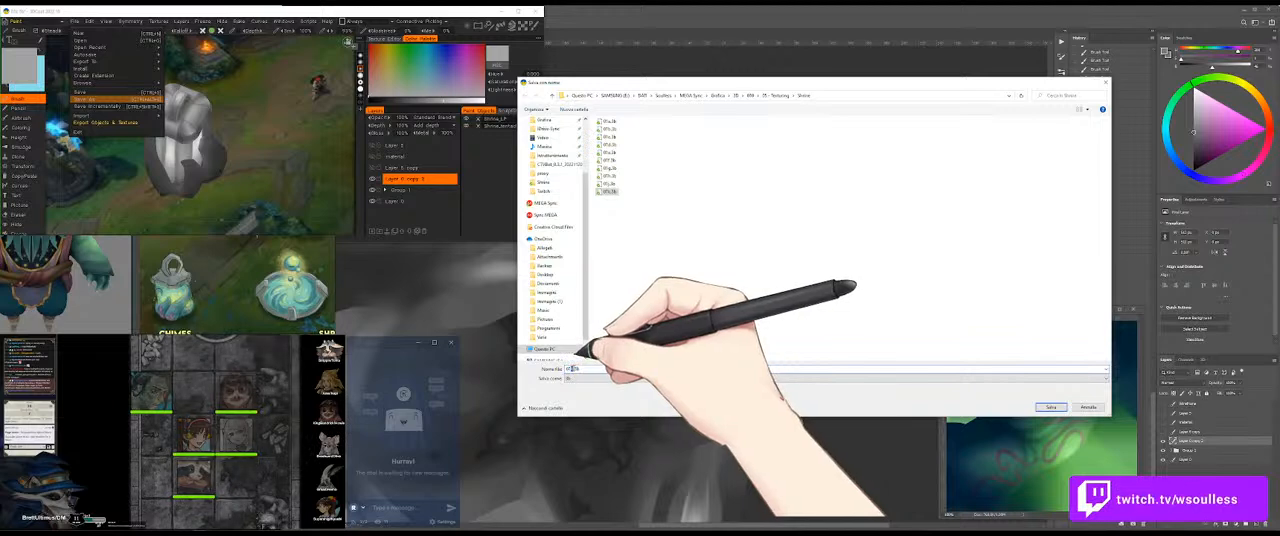
{"action": "left_click", "coordinate": [1051, 407]}
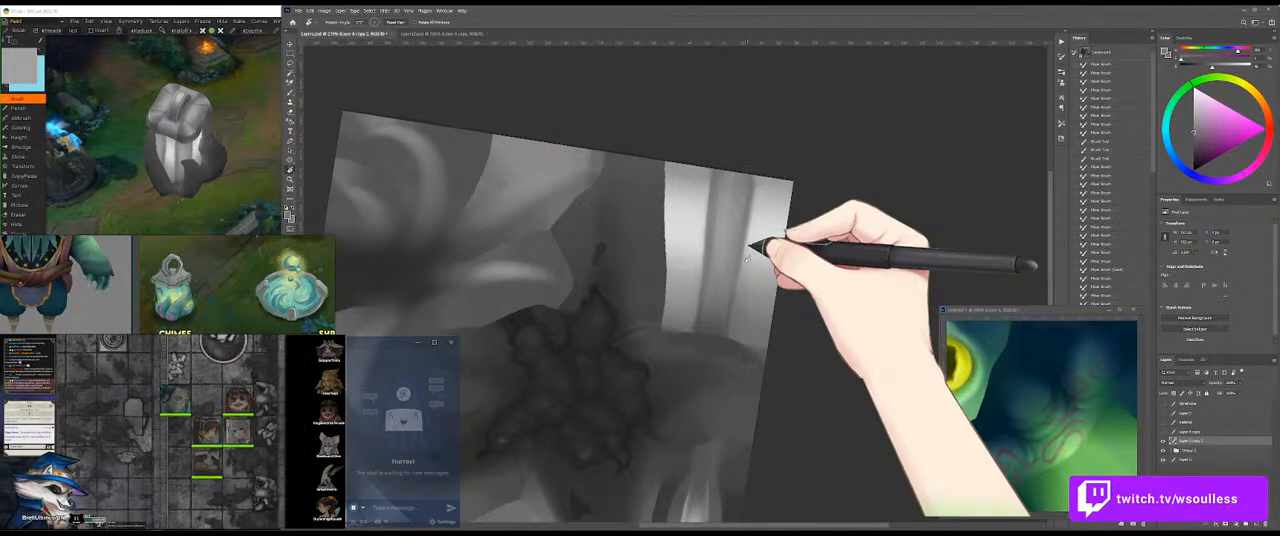
Step: Sample a near-white grey and paint highlights along the pale striped band beside its central stripe
{"action": "key", "text": "b"}
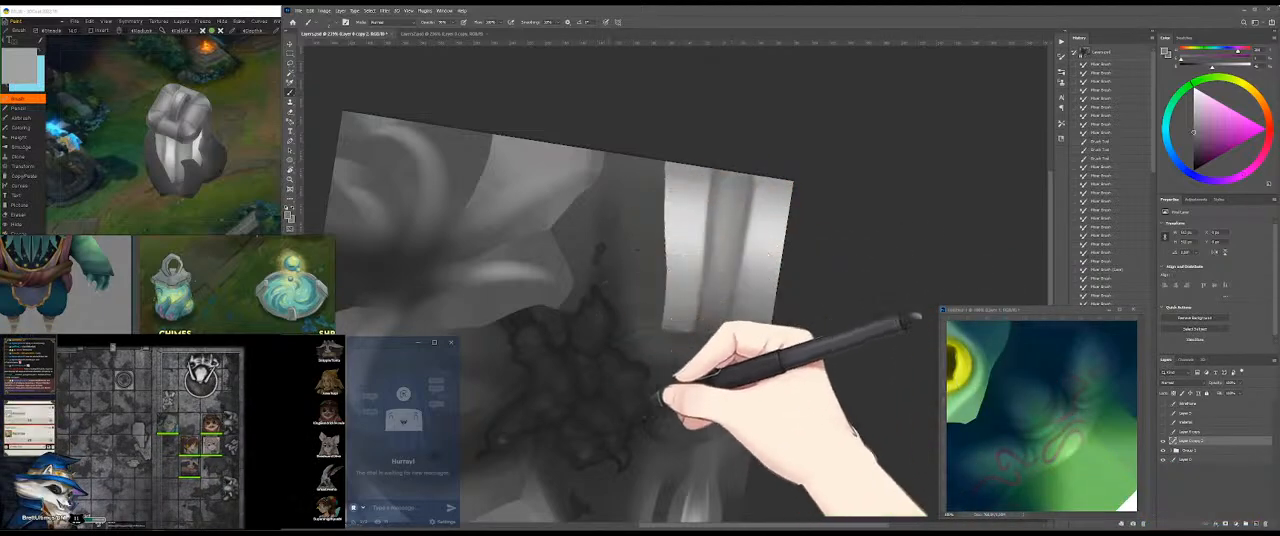
{"action": "left_click_drag", "start_coordinate": [732, 376], "coordinate": [712, 340]}
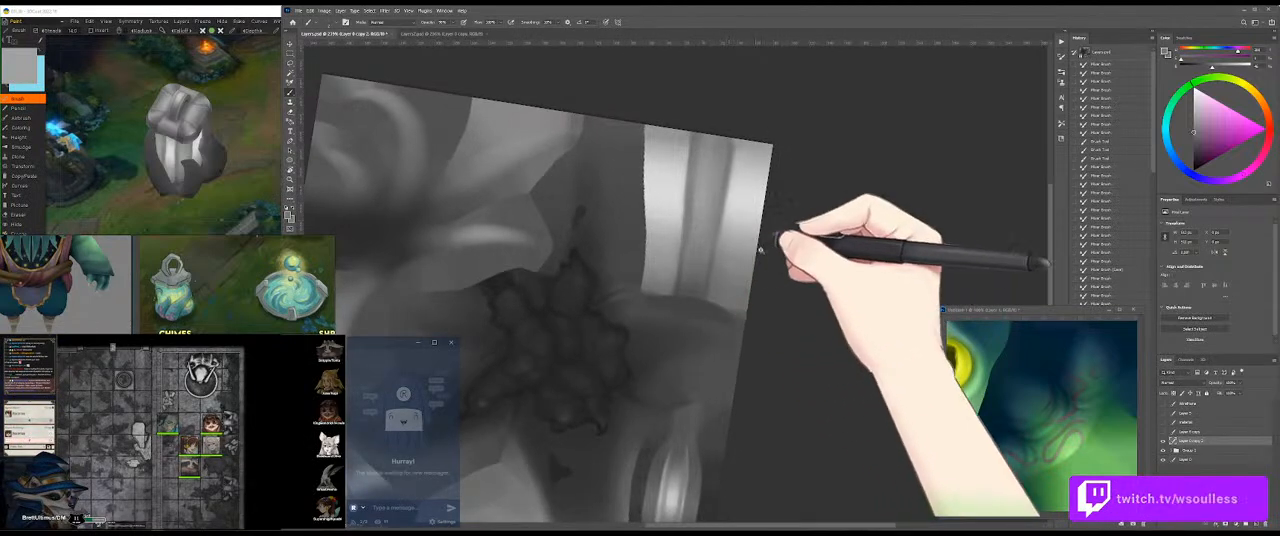
{"action": "left_click_drag", "start_coordinate": [740, 259], "coordinate": [757, 237]}
{"action": "left_click_drag", "start_coordinate": [717, 193], "coordinate": [749, 238]}
{"action": "left_click", "coordinate": [750, 211], "text": "alt"}
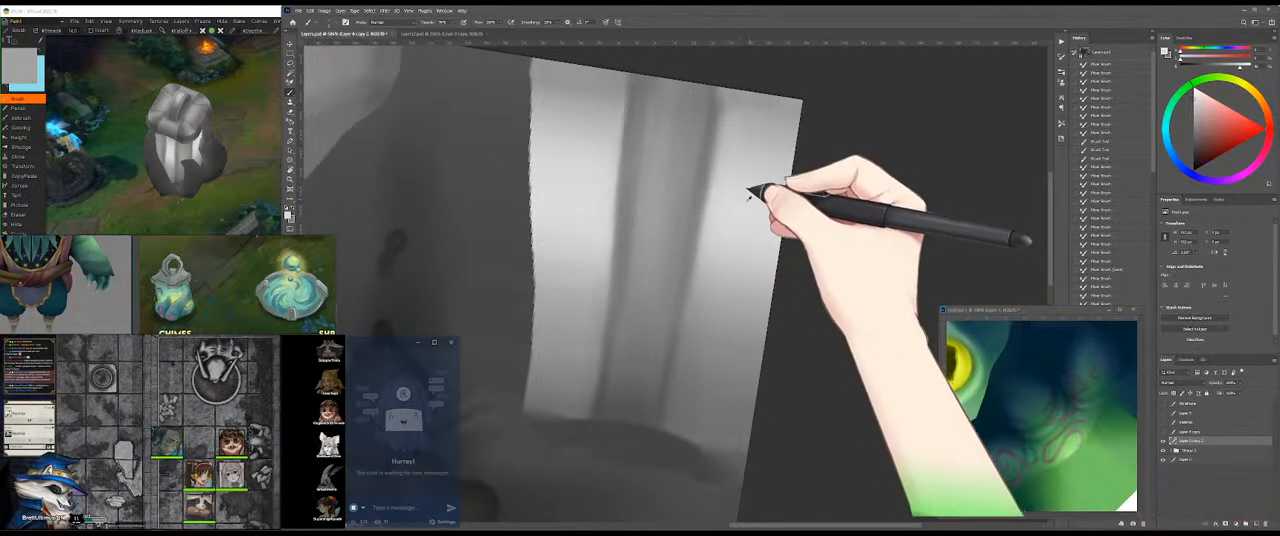
{"action": "mouse_move", "coordinate": [696, 187]}
{"action": "left_mouse_down"}
{"action": "mouse_move", "coordinate": [714, 188]}
{"action": "mouse_move", "coordinate": [725, 238]}
{"action": "left_mouse_up"}
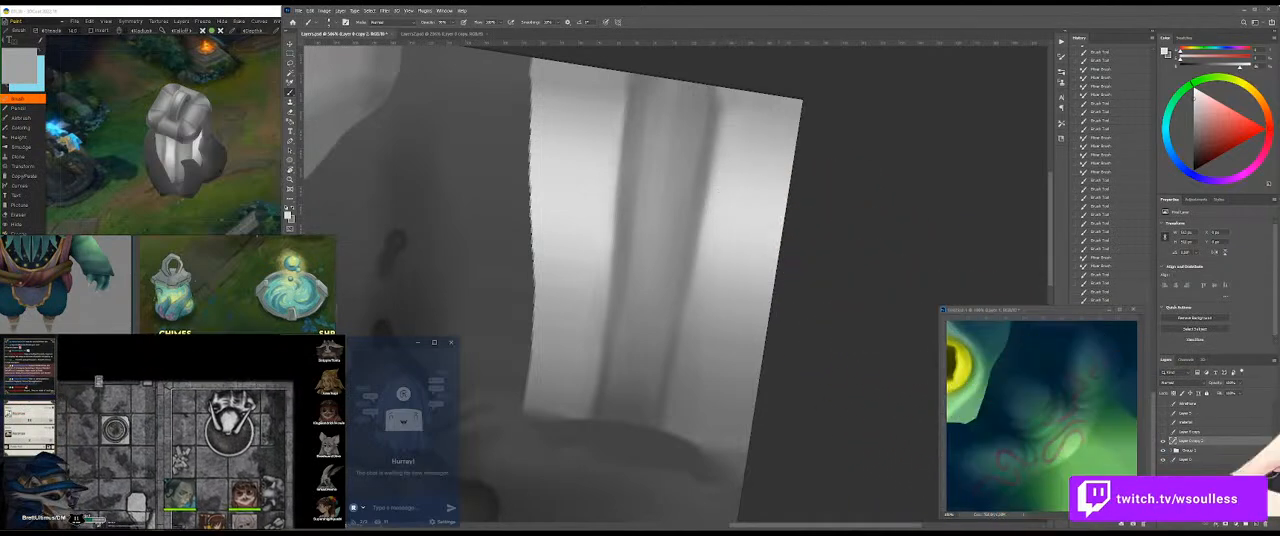
Step: Compare the band with the painting layer hidden and shown, and try another light stroke across it
{"action": "left_click", "coordinate": [1165, 441]}
{"action": "left_click", "coordinate": [1165, 441]}
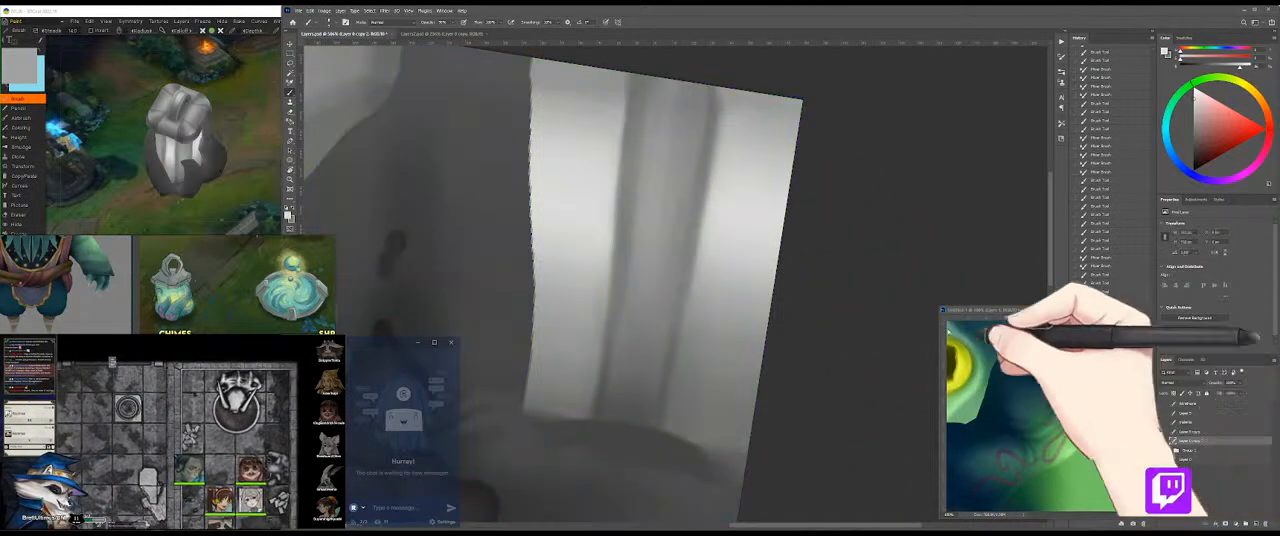
{"action": "mouse_move", "coordinate": [731, 143]}
{"action": "left_mouse_down"}
{"action": "mouse_move", "coordinate": [681, 218]}
{"action": "mouse_move", "coordinate": [706, 240]}
{"action": "mouse_move", "coordinate": [677, 228]}
{"action": "mouse_move", "coordinate": [652, 180]}
{"action": "left_mouse_up"}
{"action": "left_click_drag", "start_coordinate": [551, 183], "coordinate": [528, 206]}
{"action": "key", "text": "ctrl+z"}
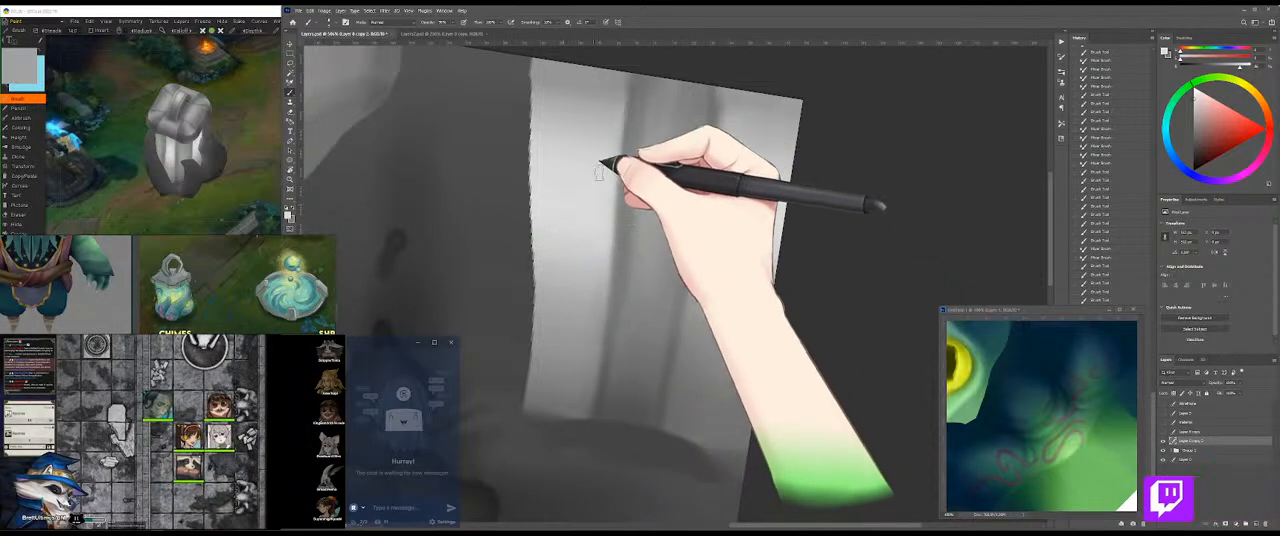
Step: Try light test strokes on the dark area beside the pale band and undo them
{"action": "key", "text": "z"}
{"action": "mouse_move", "coordinate": [657, 228]}
{"action": "left_mouse_down"}
{"action": "mouse_move", "coordinate": [619, 242]}
{"action": "mouse_move", "coordinate": [653, 234]}
{"action": "left_mouse_up"}
{"action": "left_click_drag", "start_coordinate": [727, 163], "coordinate": [728, 214]}
{"action": "key", "text": "ctrl+z"}
{"action": "key", "text": "z"}
{"action": "key", "text": "b"}
{"action": "left_click_drag", "start_coordinate": [740, 168], "coordinate": [736, 180]}
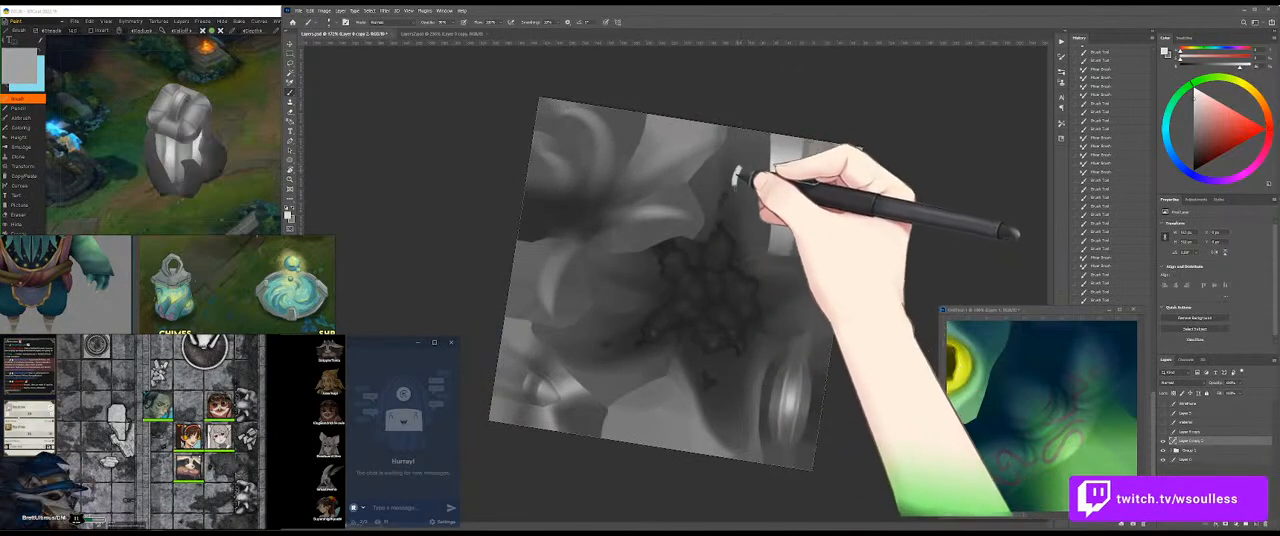
{"action": "key", "text": "ctrl+z"}
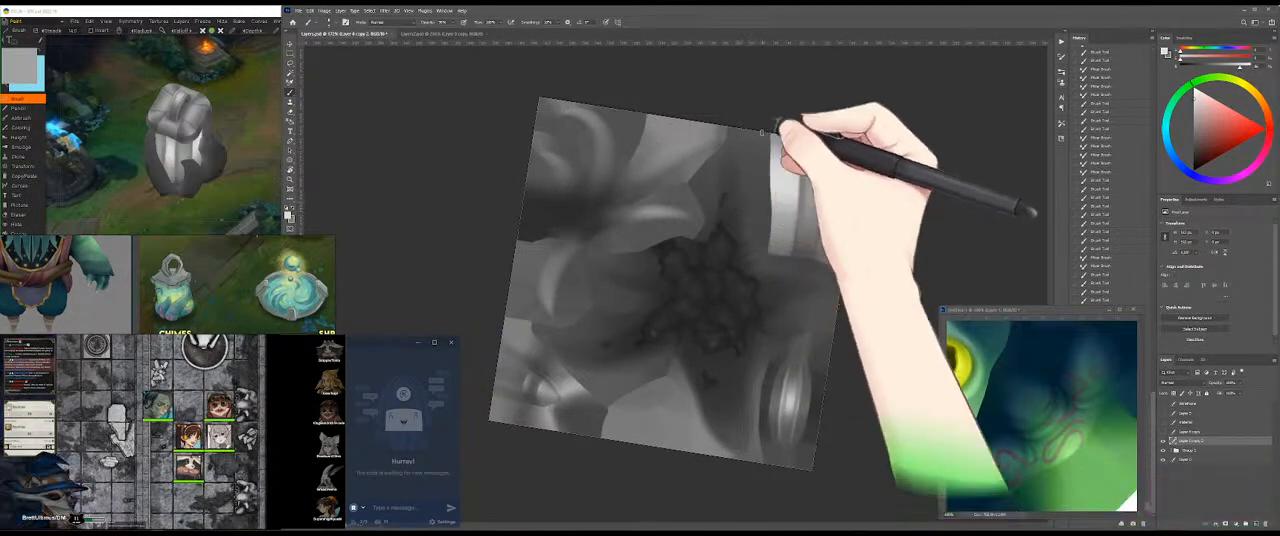
Step: Check the 3D model, return to Photoshop, and quit it without saving either open document
{"action": "left_click", "coordinate": [250, 131]}
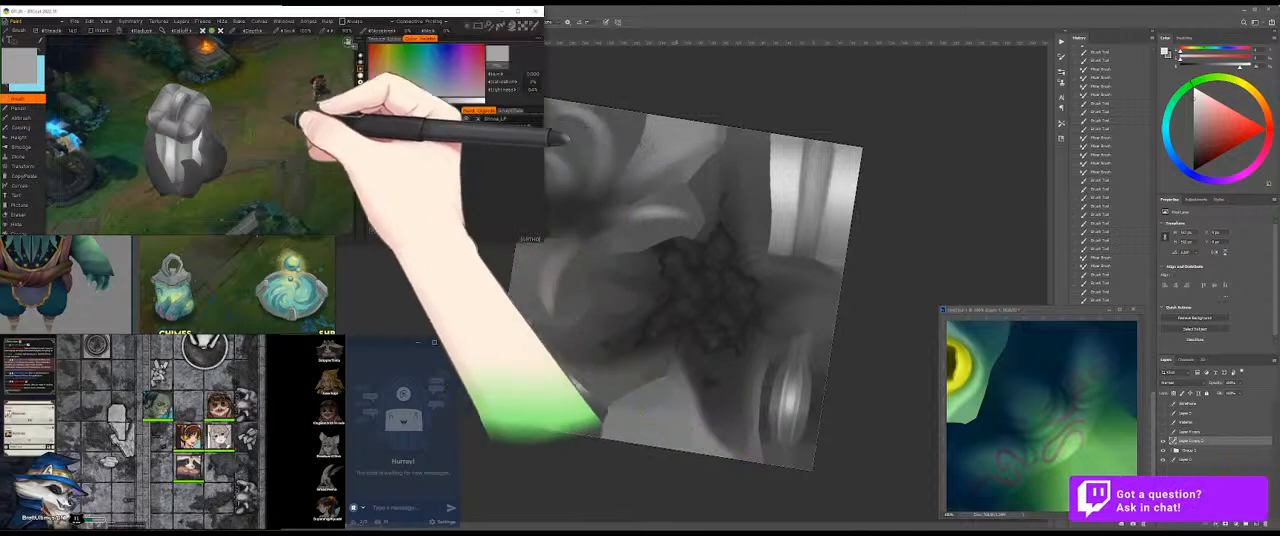
{"action": "left_click", "coordinate": [754, 81]}
{"action": "left_click", "coordinate": [1270, 10]}
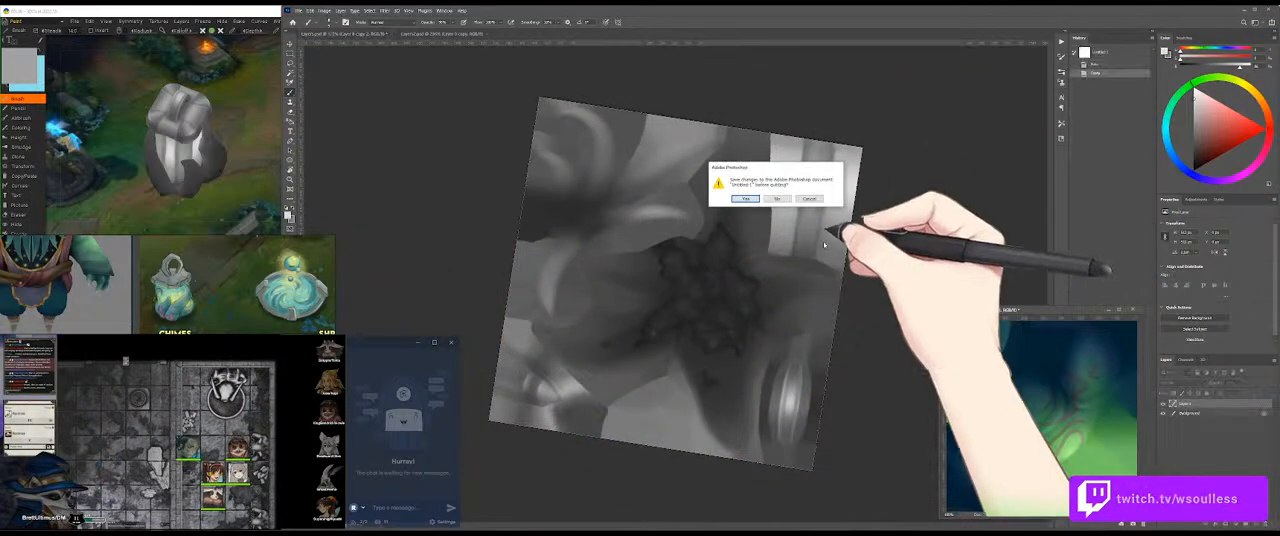
{"action": "left_click", "coordinate": [777, 198]}
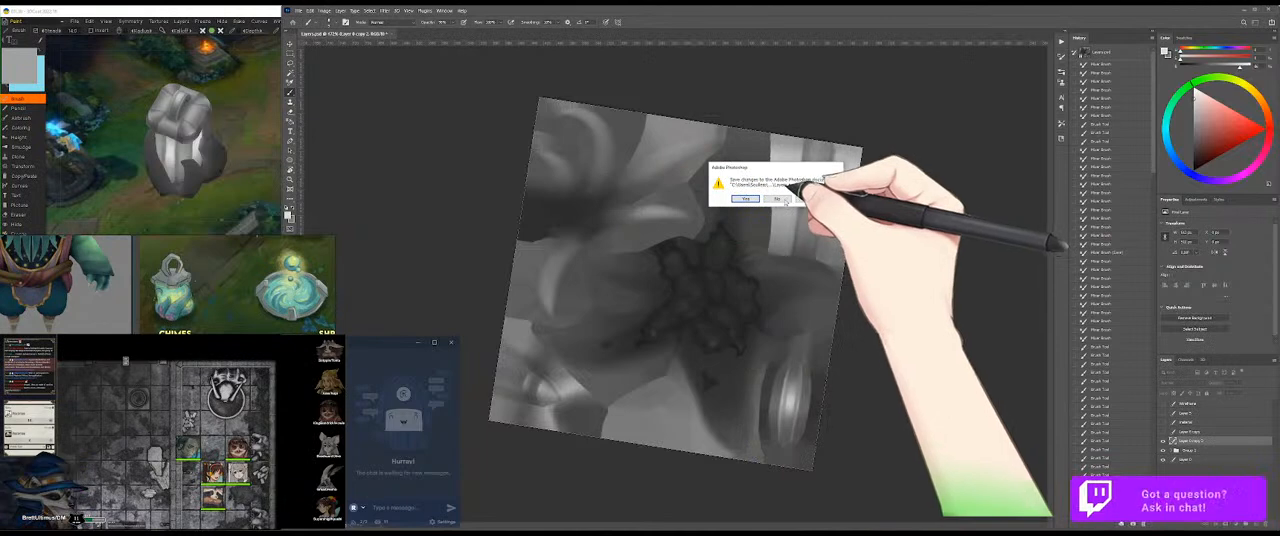
{"action": "left_click", "coordinate": [779, 199]}
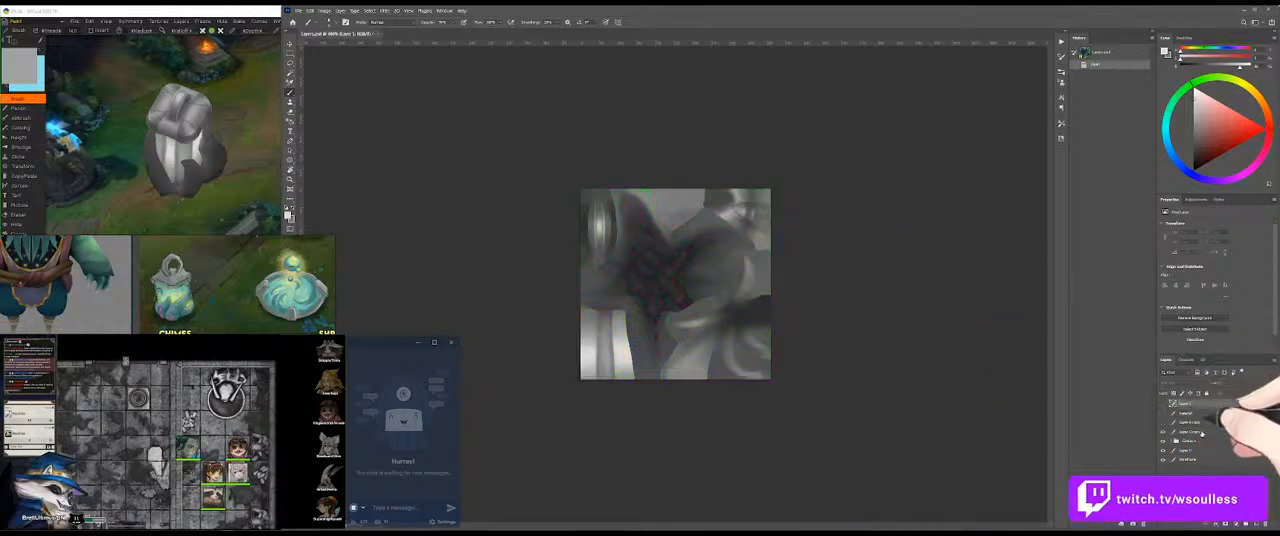
Step: Select the greyscale painting layer in the reopened texture and rotate the canvas to work on the pale band
{"action": "left_click", "coordinate": [1198, 432]}
{"action": "key", "text": "r"}
{"action": "left_click_drag", "start_coordinate": [850, 268], "coordinate": [549, 340]}
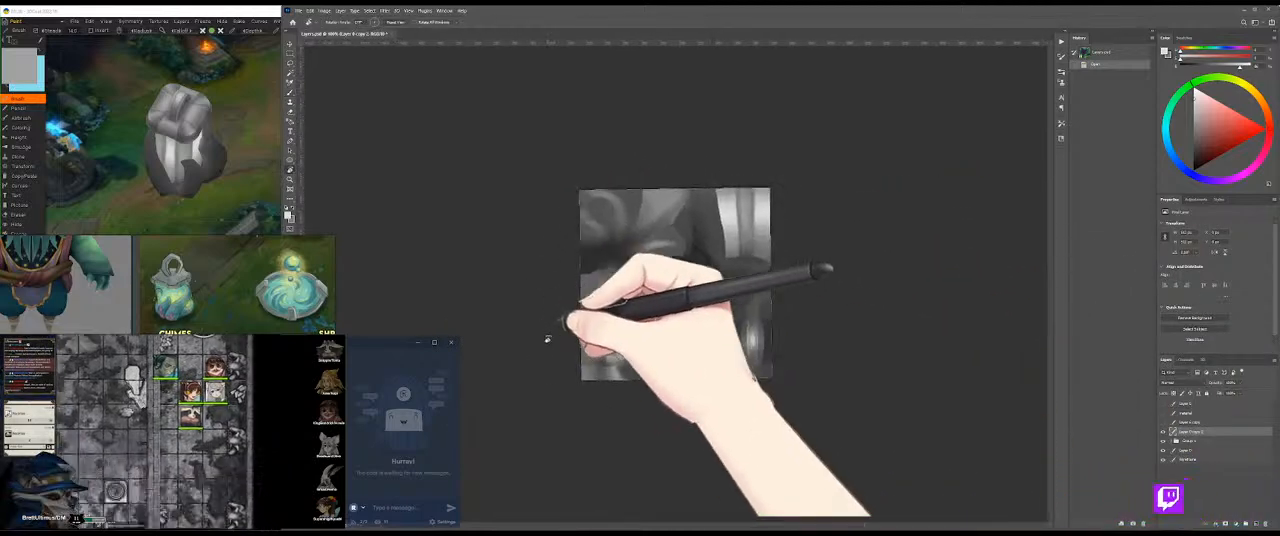
{"action": "left_click_drag", "start_coordinate": [783, 229], "coordinate": [751, 334]}
Step: Zoom in on the pale band and brush a first light mark on its right half, undoing the stray stroke
{"action": "key", "text": "z"}
{"action": "key", "text": "b"}
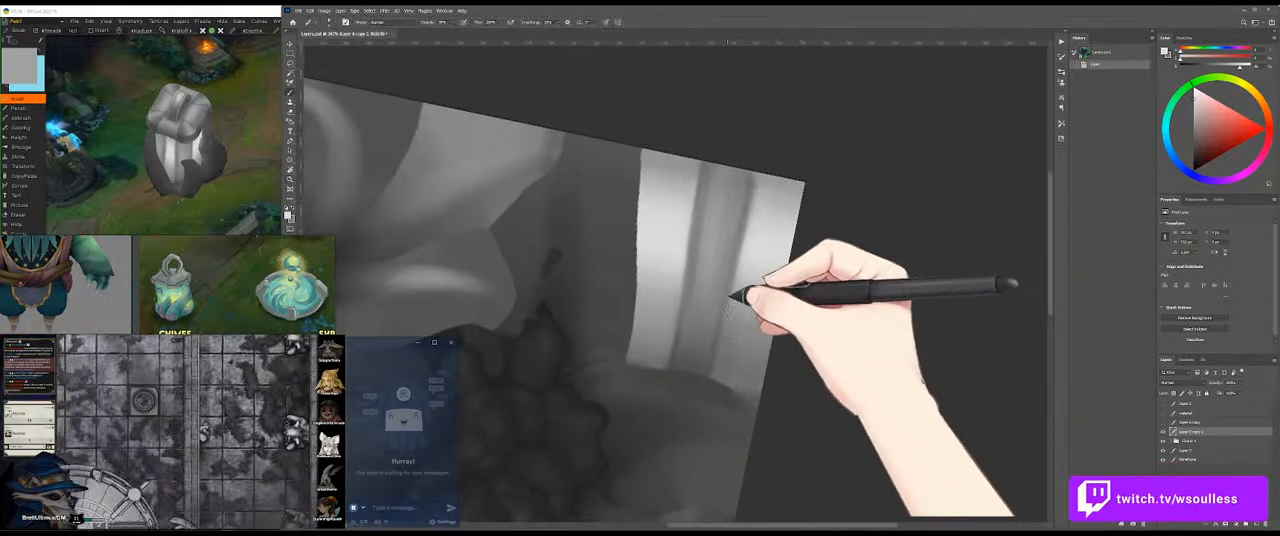
{"action": "key", "text": "z"}
{"action": "left_click_drag", "start_coordinate": [738, 238], "coordinate": [780, 242]}
{"action": "key", "text": "b"}
{"action": "key", "text": "ctrl+z"}
{"action": "left_click", "coordinate": [781, 236], "text": "alt"}
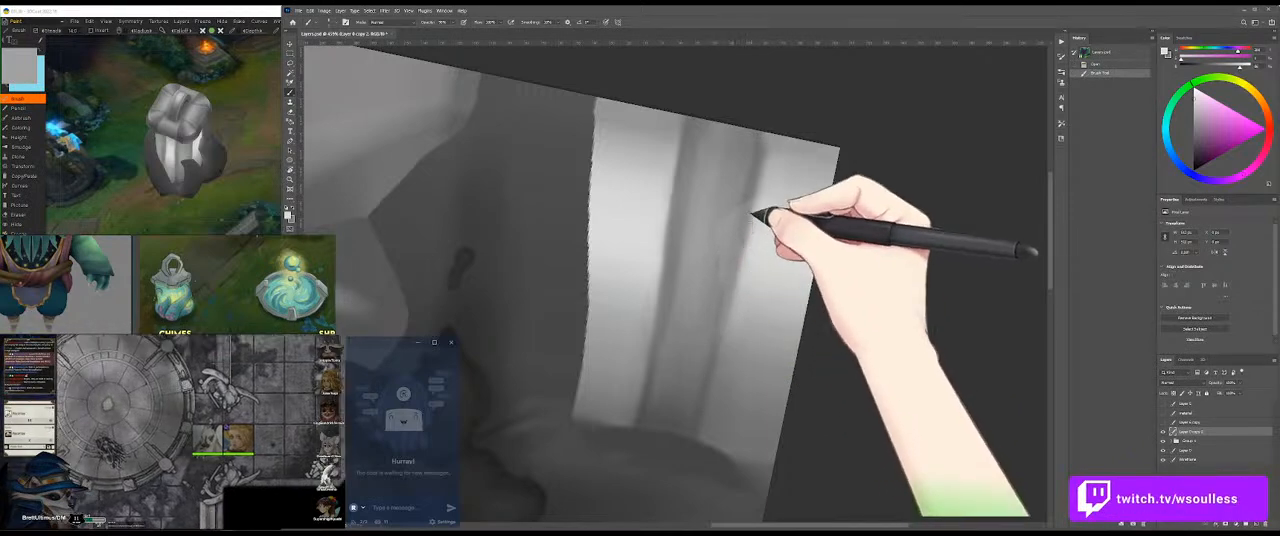
Step: Break up the right edge of the band's grey central streak with small light brush strokes around its middle
{"action": "mouse_move", "coordinate": [748, 233]}
{"action": "left_mouse_down"}
{"action": "mouse_move", "coordinate": [762, 222]}
{"action": "mouse_move", "coordinate": [742, 220]}
{"action": "left_mouse_up"}
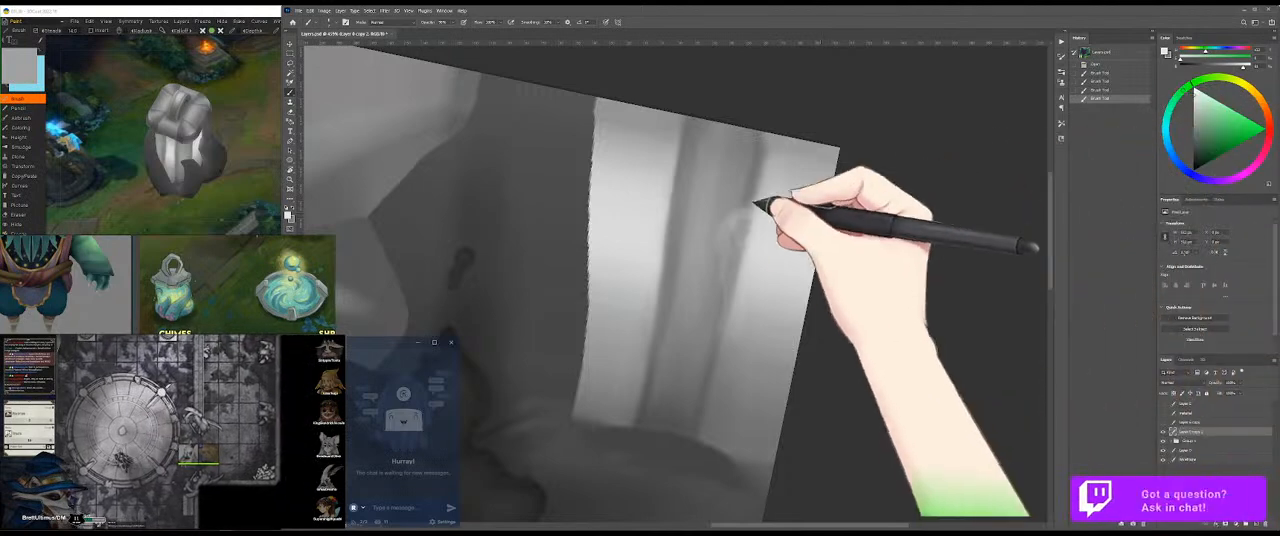
{"action": "key", "text": "ctrl+z"}
{"action": "mouse_move", "coordinate": [740, 228]}
{"action": "left_mouse_down"}
{"action": "mouse_move", "coordinate": [784, 241]}
{"action": "mouse_move", "coordinate": [768, 234]}
{"action": "left_mouse_up"}
{"action": "left_click_drag", "start_coordinate": [758, 232], "coordinate": [754, 288]}
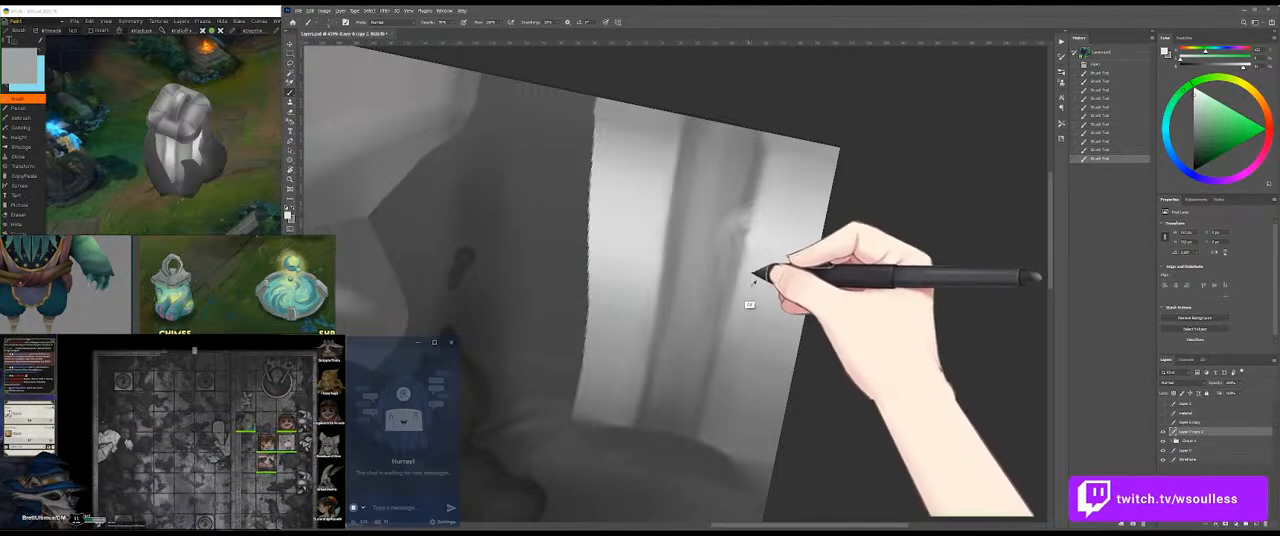
{"action": "mouse_move", "coordinate": [770, 262]}
{"action": "left_mouse_down"}
{"action": "mouse_move", "coordinate": [735, 215]}
{"action": "mouse_move", "coordinate": [762, 208]}
{"action": "left_mouse_up"}
{"action": "key", "text": "ctrl+z"}
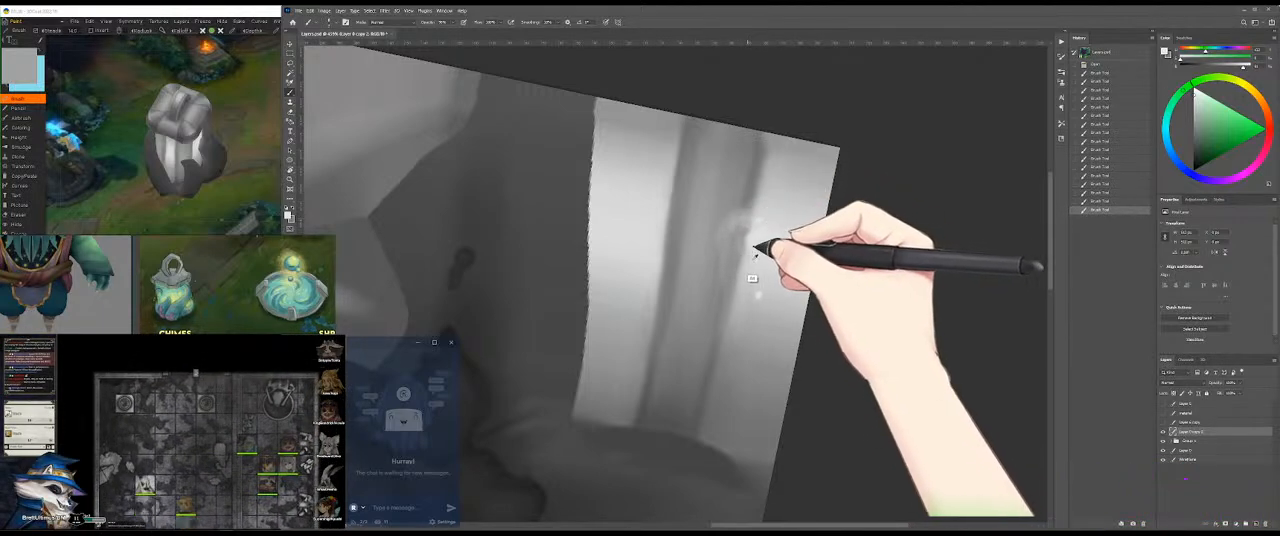
Step: Dab small highlights on the pale areas either side of the streak and soften the strokes with the Mixer Brush
{"action": "mouse_move", "coordinate": [652, 236]}
{"action": "left_mouse_down"}
{"action": "mouse_move", "coordinate": [632, 218]}
{"action": "mouse_move", "coordinate": [636, 262]}
{"action": "left_mouse_up"}
{"action": "left_click_drag", "start_coordinate": [636, 262], "coordinate": [632, 256]}
{"action": "left_click_drag", "start_coordinate": [634, 258], "coordinate": [651, 251]}
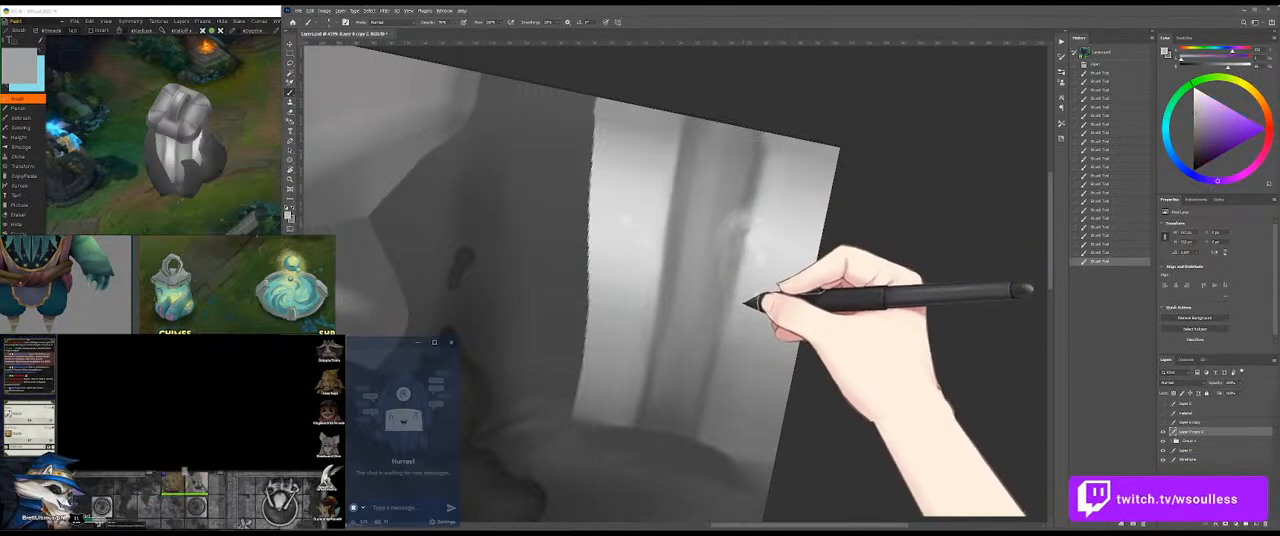
{"action": "mouse_move", "coordinate": [737, 322]}
{"action": "left_mouse_down"}
{"action": "mouse_move", "coordinate": [754, 275]}
{"action": "mouse_move", "coordinate": [760, 294]}
{"action": "left_mouse_up"}
{"action": "key", "text": "ctrl+z"}
{"action": "mouse_move", "coordinate": [760, 294]}
{"action": "left_mouse_down"}
{"action": "mouse_move", "coordinate": [751, 280]}
{"action": "mouse_move", "coordinate": [777, 257]}
{"action": "mouse_move", "coordinate": [748, 203]}
{"action": "left_mouse_up"}
{"action": "mouse_move", "coordinate": [737, 260]}
{"action": "left_mouse_down"}
{"action": "mouse_move", "coordinate": [731, 291]}
{"action": "mouse_move", "coordinate": [743, 274]}
{"action": "left_mouse_up"}
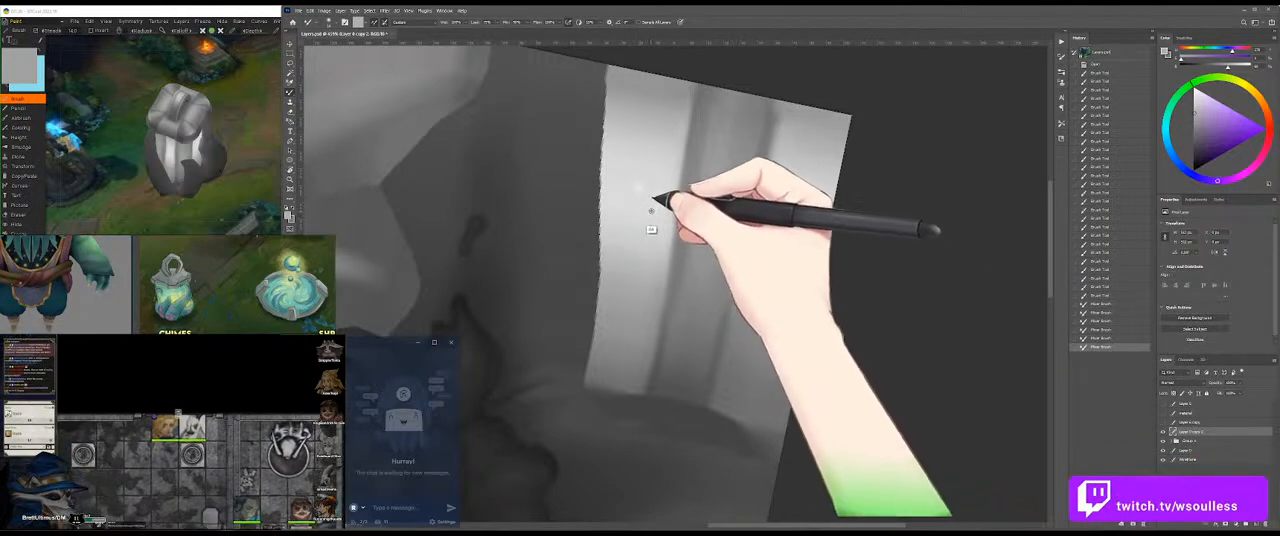
Step: Brush light irregular strokes down the streak's left edge and into the lower part of the left pale area
{"action": "left_click_drag", "start_coordinate": [686, 223], "coordinate": [686, 130]}
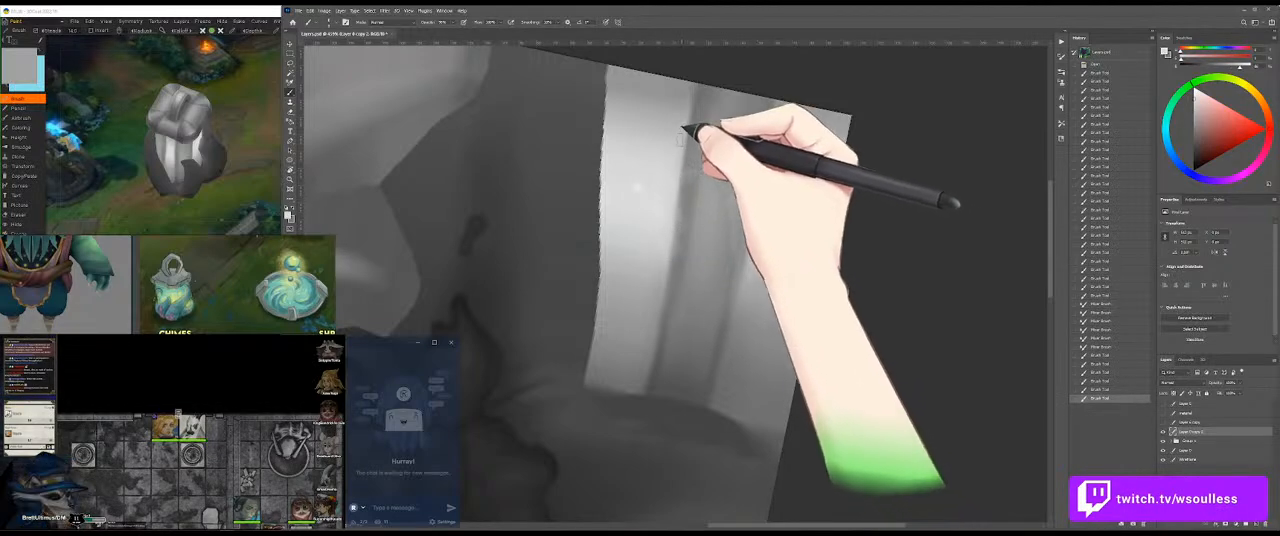
{"action": "left_click_drag", "start_coordinate": [675, 184], "coordinate": [672, 262]}
{"action": "left_click_drag", "start_coordinate": [673, 252], "coordinate": [669, 275]}
{"action": "mouse_move", "coordinate": [671, 264]}
{"action": "left_mouse_down"}
{"action": "mouse_move", "coordinate": [668, 286]}
{"action": "mouse_move", "coordinate": [642, 268]}
{"action": "left_mouse_up"}
{"action": "mouse_move", "coordinate": [635, 272]}
{"action": "left_mouse_down"}
{"action": "mouse_move", "coordinate": [624, 243]}
{"action": "mouse_move", "coordinate": [643, 327]}
{"action": "mouse_move", "coordinate": [665, 283]}
{"action": "mouse_move", "coordinate": [648, 309]}
{"action": "left_mouse_up"}
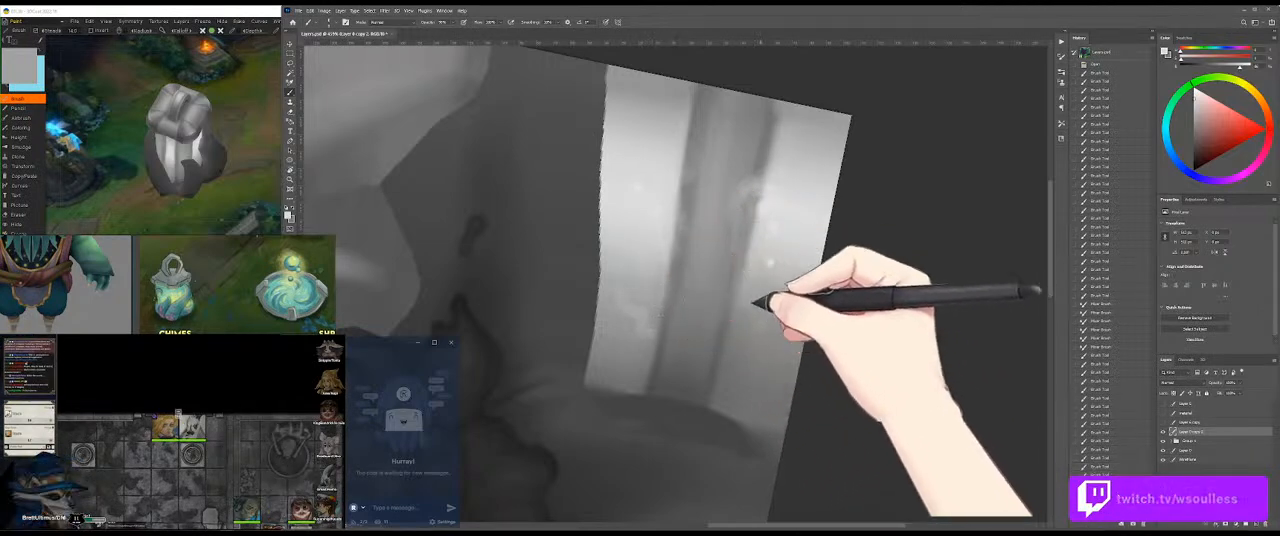
Step: Orbit the 3D model to inspect the painted band, and return to the texture in Photoshop
{"action": "left_click", "coordinate": [270, 205]}
{"action": "left_click_drag", "start_coordinate": [303, 150], "coordinate": [258, 212]}
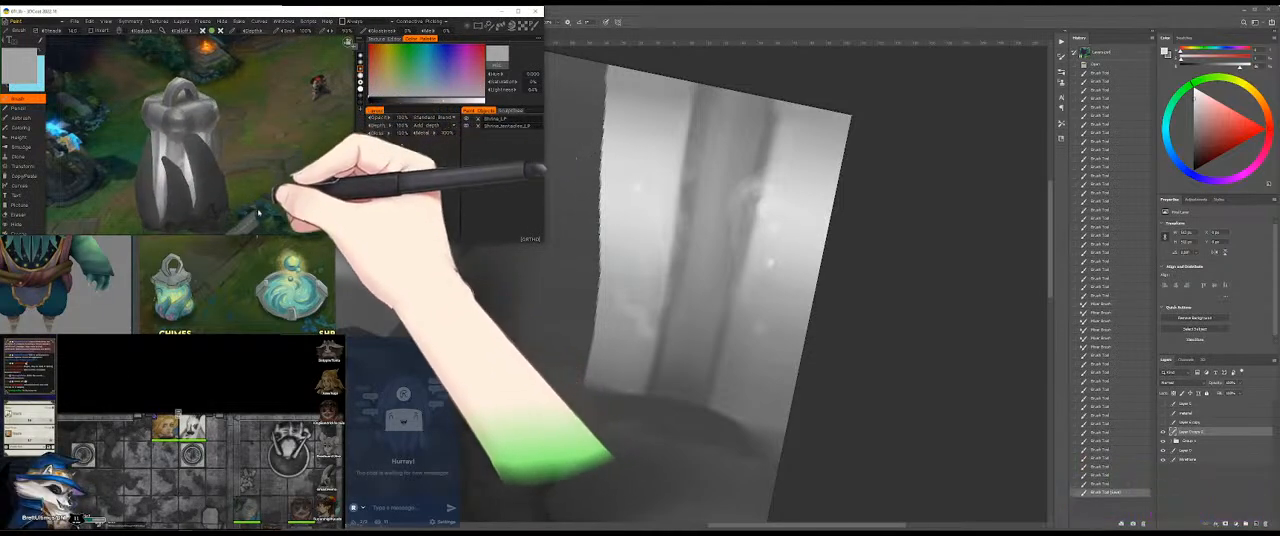
{"action": "left_click", "coordinate": [757, 286]}
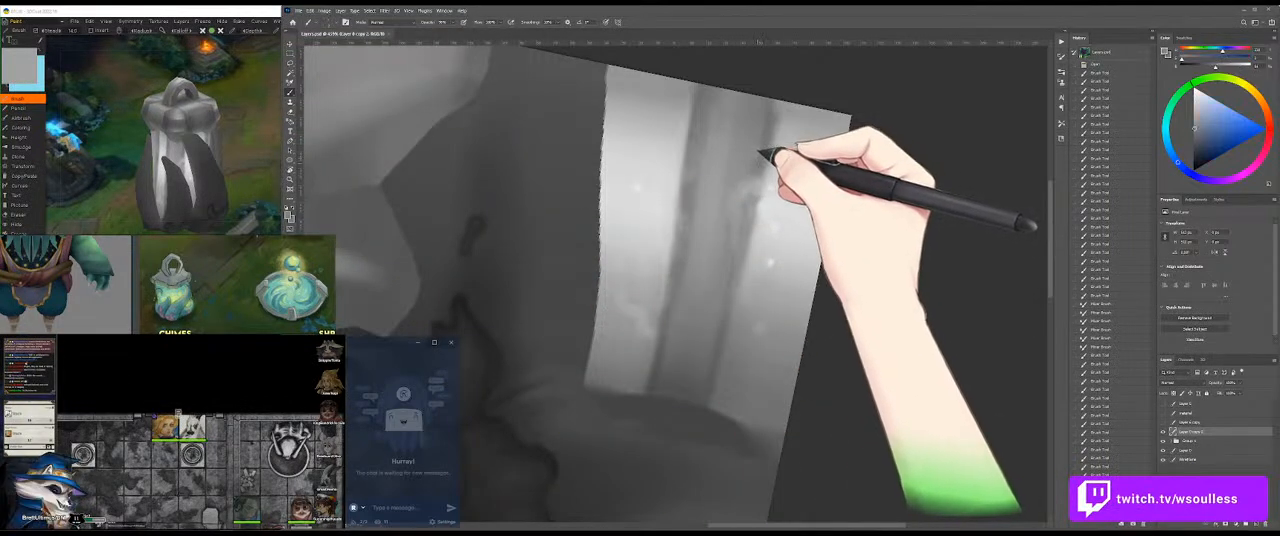
Step: Paint darker grey strokes on the streak near its right edge, undoing the last one
{"action": "key", "text": "ctrl+space"}
{"action": "mouse_move", "coordinate": [756, 162]}
{"action": "left_mouse_down"}
{"action": "mouse_move", "coordinate": [787, 165]}
{"action": "mouse_move", "coordinate": [740, 171]}
{"action": "mouse_move", "coordinate": [802, 160]}
{"action": "mouse_move", "coordinate": [726, 234]}
{"action": "left_mouse_up"}
{"action": "key", "text": "ctrl+space"}
{"action": "key", "text": "ctrl+space"}
{"action": "left_click", "coordinate": [690, 444], "text": "alt"}
{"action": "left_click", "coordinate": [689, 449], "text": "alt"}
{"action": "key", "text": "ctrl+space"}
{"action": "left_click_drag", "start_coordinate": [804, 188], "coordinate": [823, 172]}
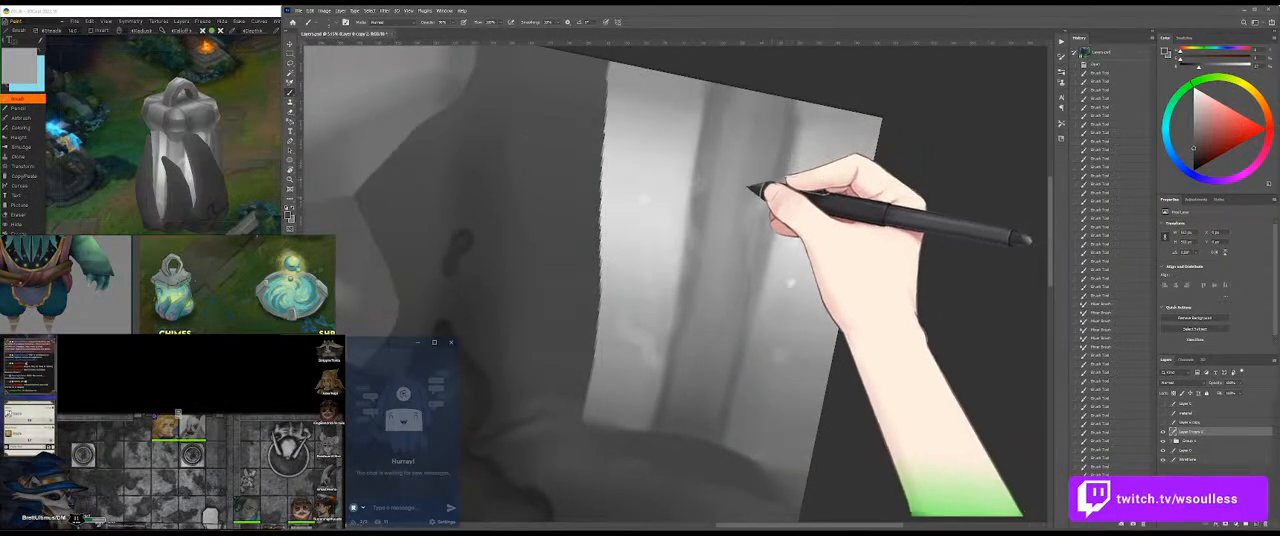
{"action": "key", "text": "ctrl+z"}
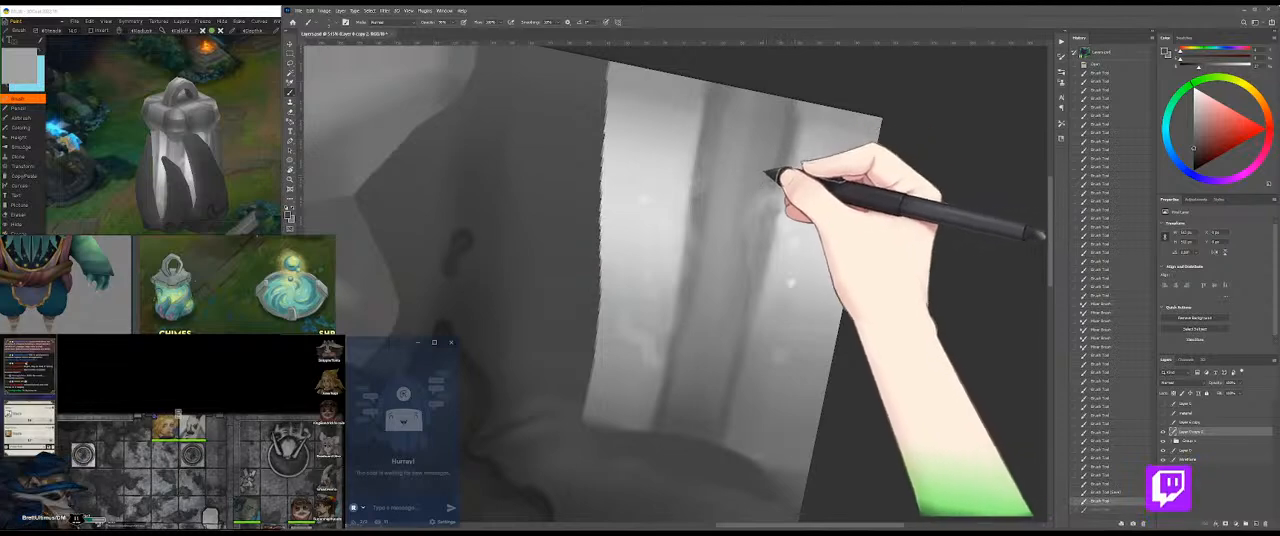
Step: Work grey strokes down the middle and lower part of the streak's right edge, undoing the last stroke
{"action": "left_click_drag", "start_coordinate": [746, 250], "coordinate": [754, 271]}
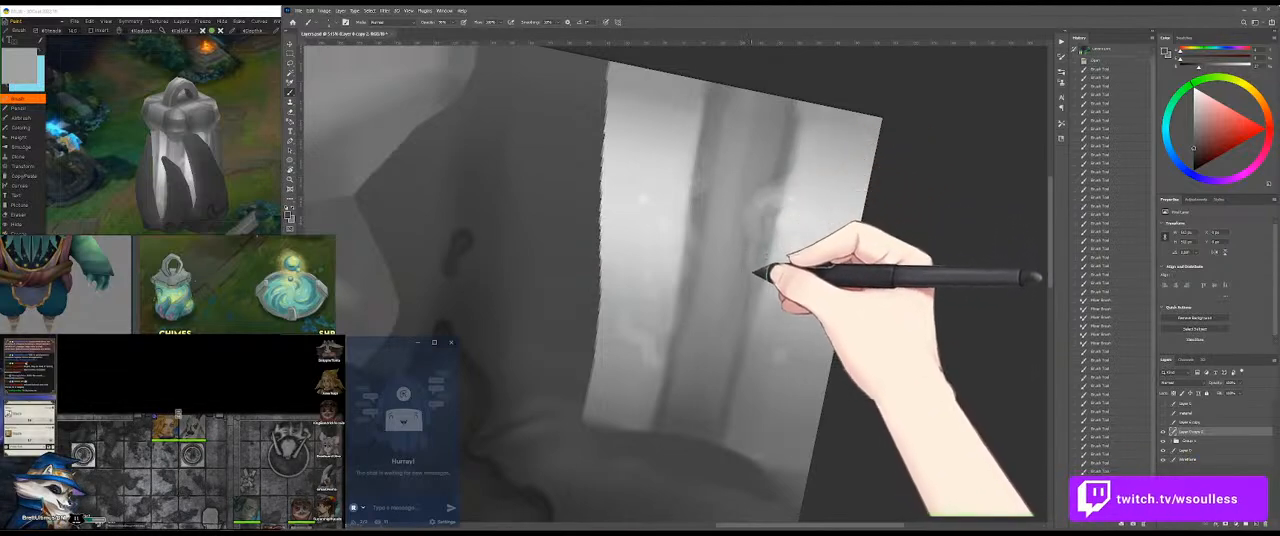
{"action": "left_click_drag", "start_coordinate": [757, 348], "coordinate": [743, 280]}
{"action": "left_click", "coordinate": [770, 350], "text": "alt"}
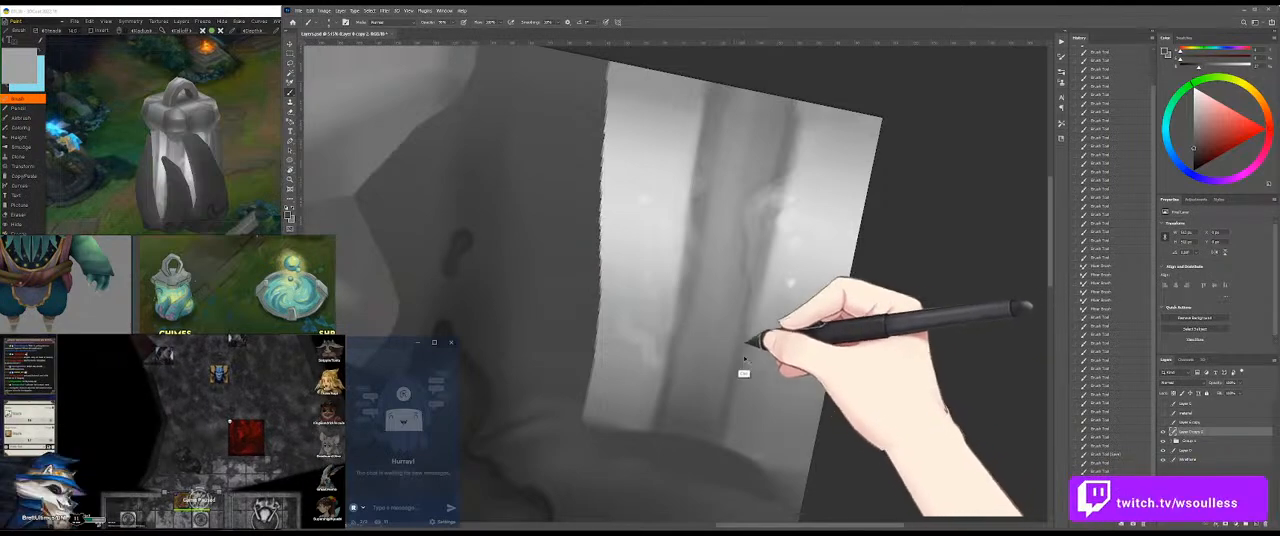
{"action": "left_click_drag", "start_coordinate": [744, 331], "coordinate": [748, 341]}
{"action": "key", "text": "ctrl+z"}
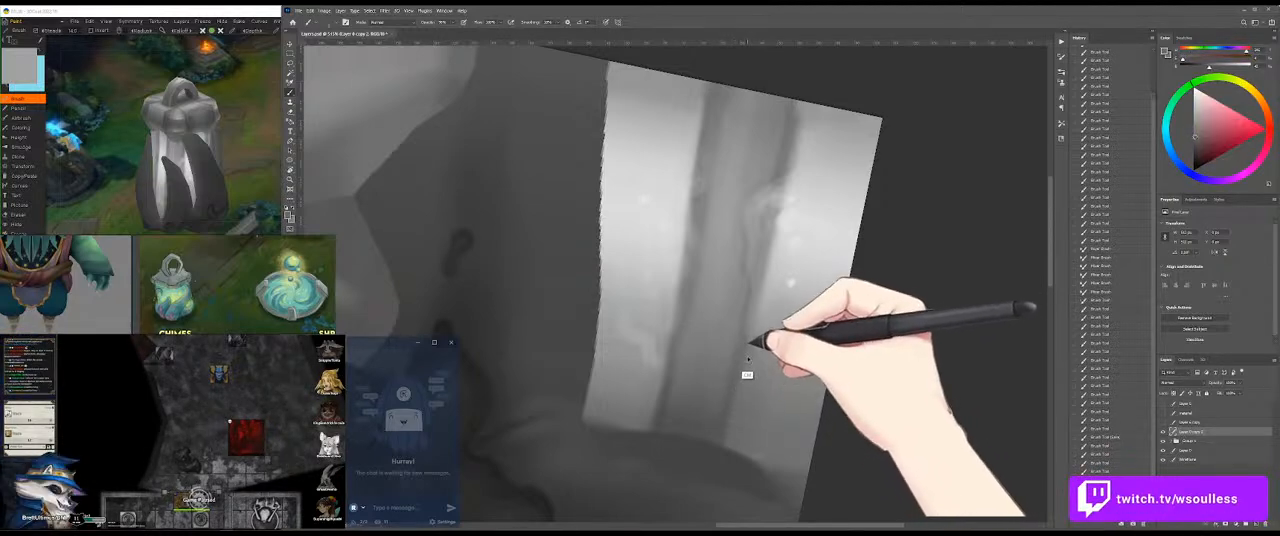
Step: Paint light patches beside the lower part of the streak's right edge with sampled greys and blend them with the Mixer Brush
{"action": "left_click", "coordinate": [742, 371], "text": "alt"}
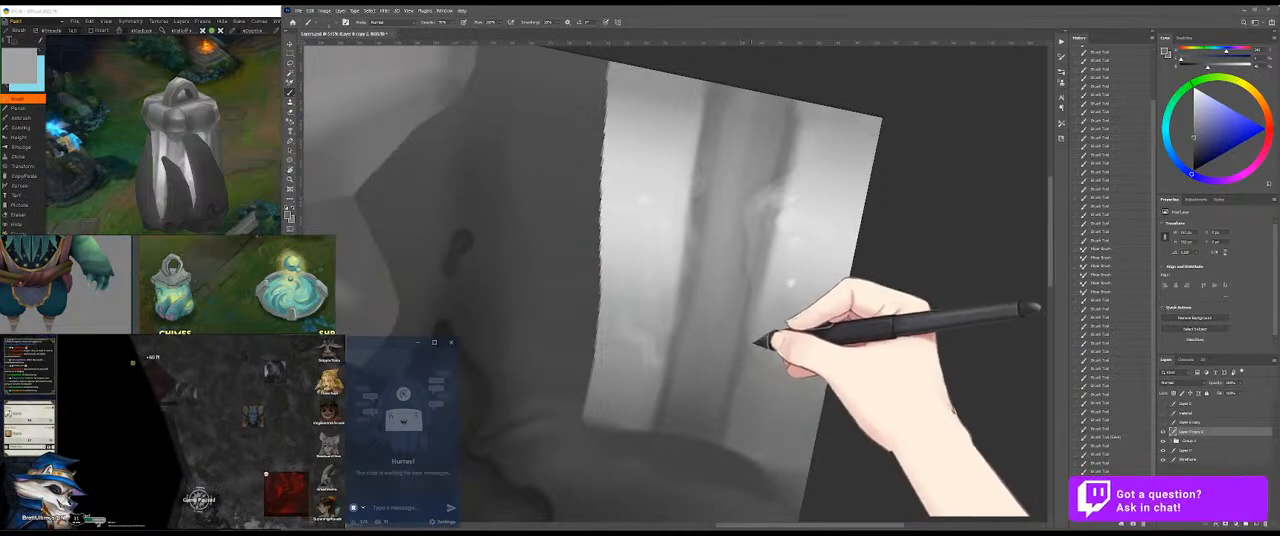
{"action": "left_click", "coordinate": [778, 318], "text": "alt"}
{"action": "left_click_drag", "start_coordinate": [777, 308], "coordinate": [741, 363]}
{"action": "key", "text": "ctrl+z"}
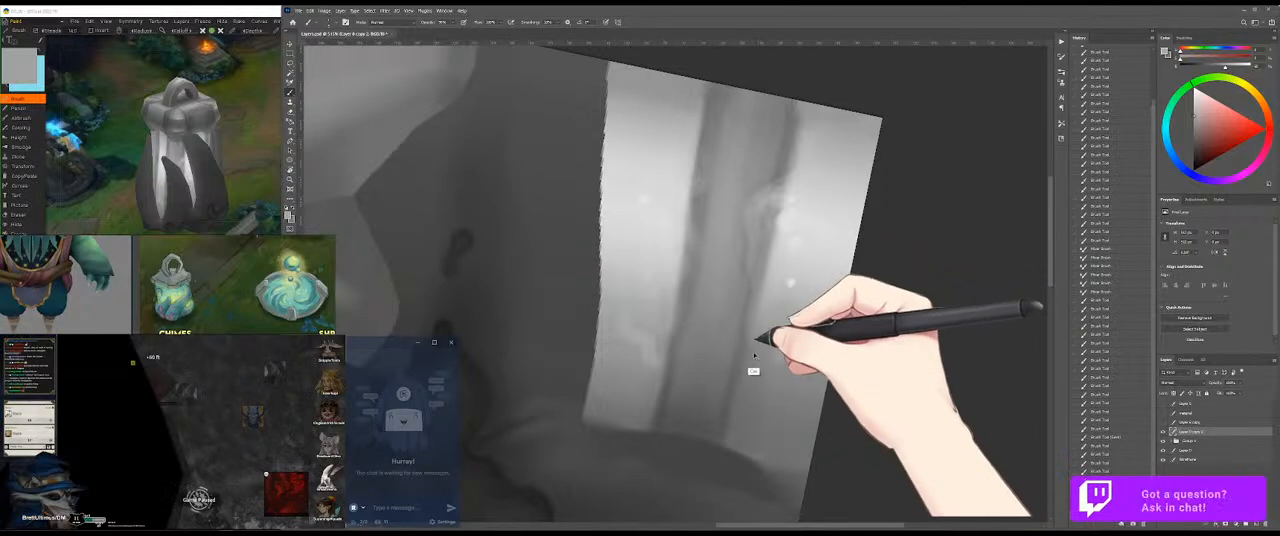
{"action": "mouse_move", "coordinate": [777, 326]}
{"action": "left_mouse_down"}
{"action": "mouse_move", "coordinate": [748, 369]}
{"action": "mouse_move", "coordinate": [781, 328]}
{"action": "mouse_move", "coordinate": [797, 259]}
{"action": "left_mouse_up"}
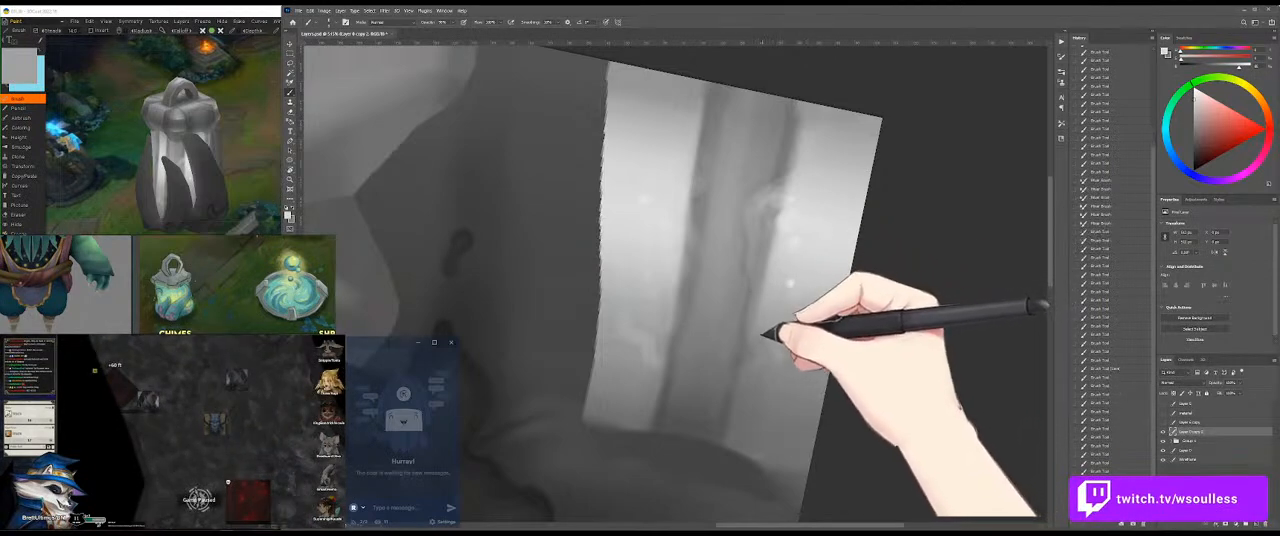
{"action": "left_click_drag", "start_coordinate": [768, 338], "coordinate": [762, 333]}
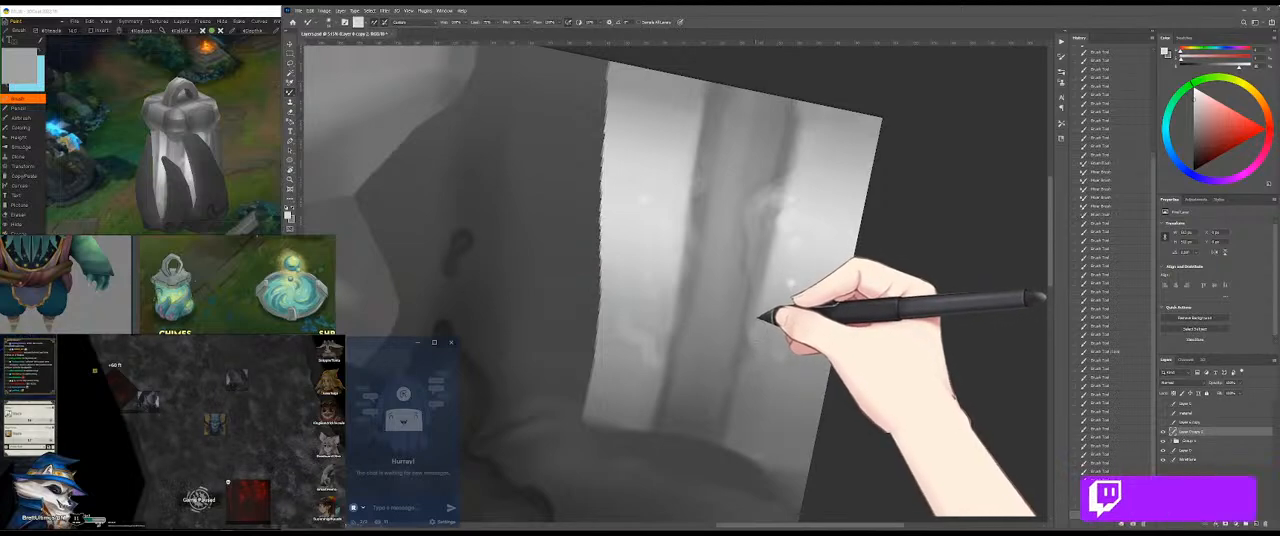
Step: Switch back to the Brush and refine the middle of the streak's right edge with sampled light greys
{"action": "key", "text": "b"}
{"action": "mouse_move", "coordinate": [766, 236]}
{"action": "left_mouse_down"}
{"action": "mouse_move", "coordinate": [760, 205]}
{"action": "mouse_move", "coordinate": [754, 243]}
{"action": "left_mouse_up"}
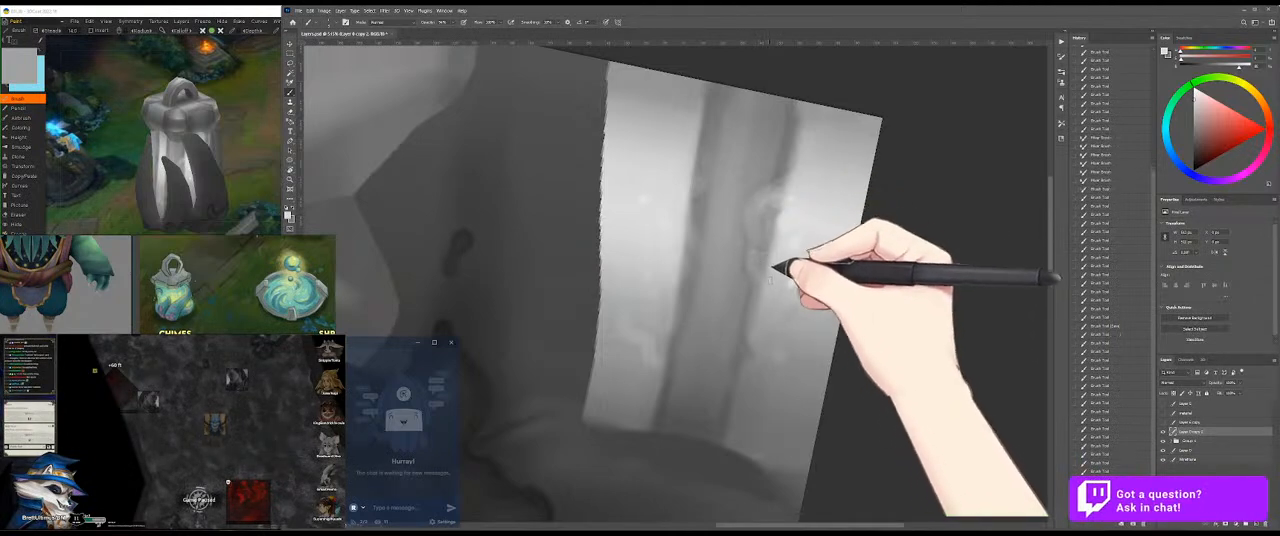
{"action": "left_click", "coordinate": [756, 256], "text": "alt"}
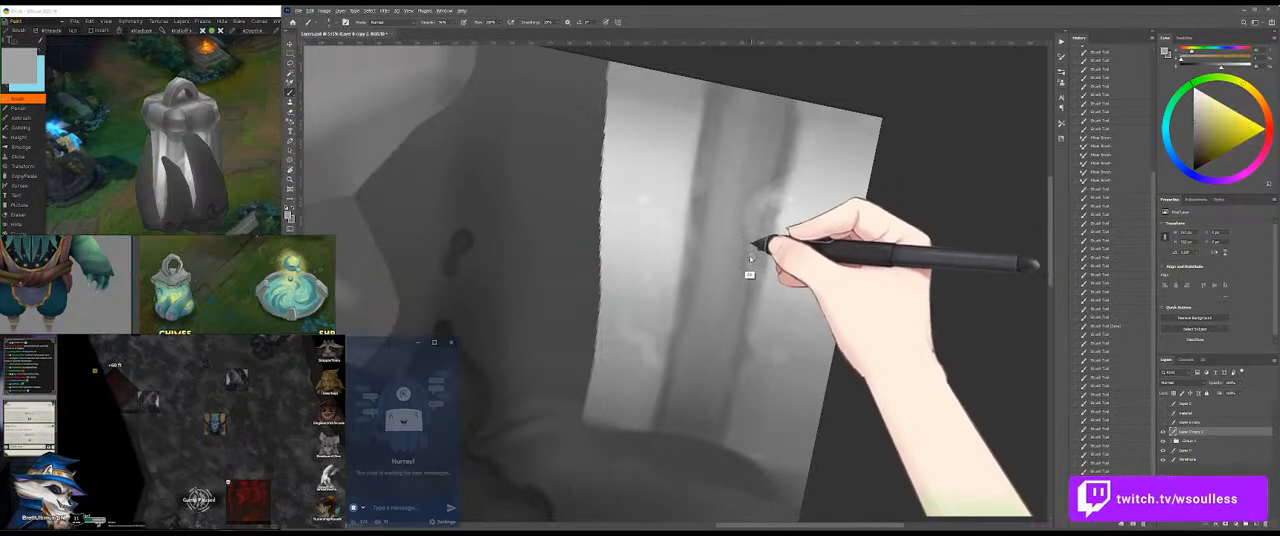
{"action": "left_click", "coordinate": [780, 267], "text": "alt"}
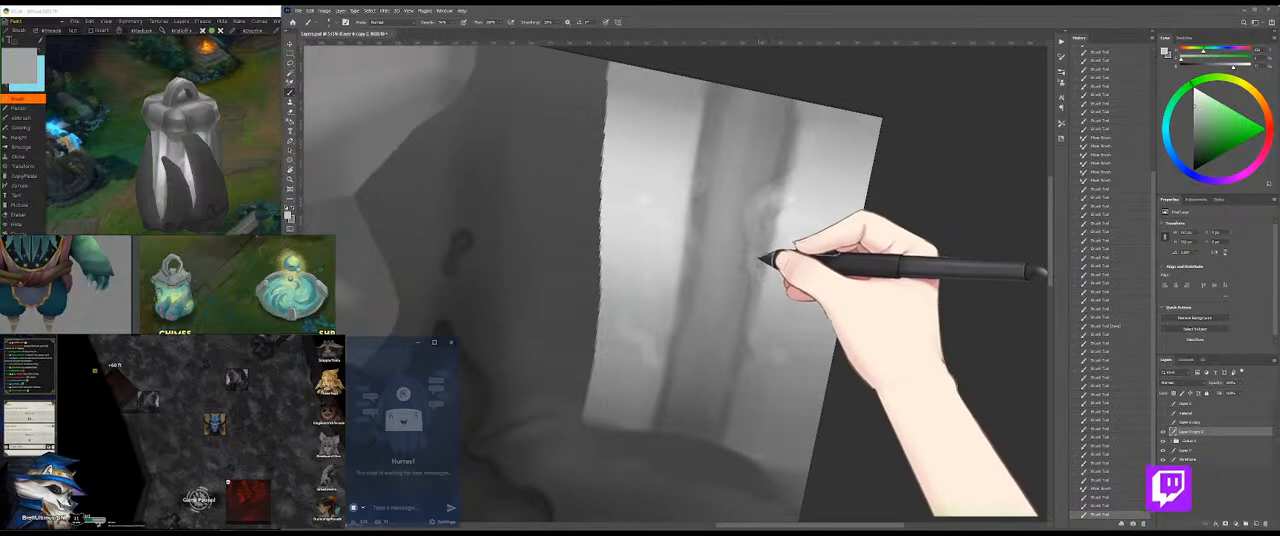
{"action": "left_click_drag", "start_coordinate": [757, 278], "coordinate": [761, 316]}
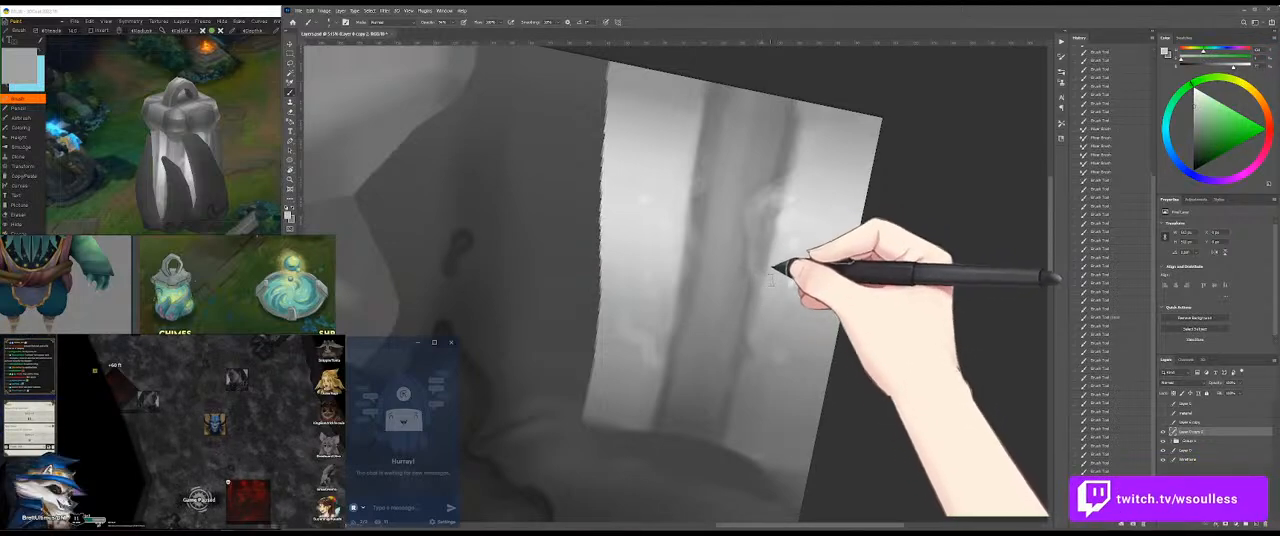
Step: Reshape the light curl on the upper part of the streak's right edge using sampled greys
{"action": "mouse_move", "coordinate": [757, 246]}
{"action": "left_mouse_down"}
{"action": "mouse_move", "coordinate": [760, 268]}
{"action": "mouse_move", "coordinate": [758, 256]}
{"action": "left_mouse_up"}
{"action": "left_click_drag", "start_coordinate": [750, 221], "coordinate": [762, 257]}
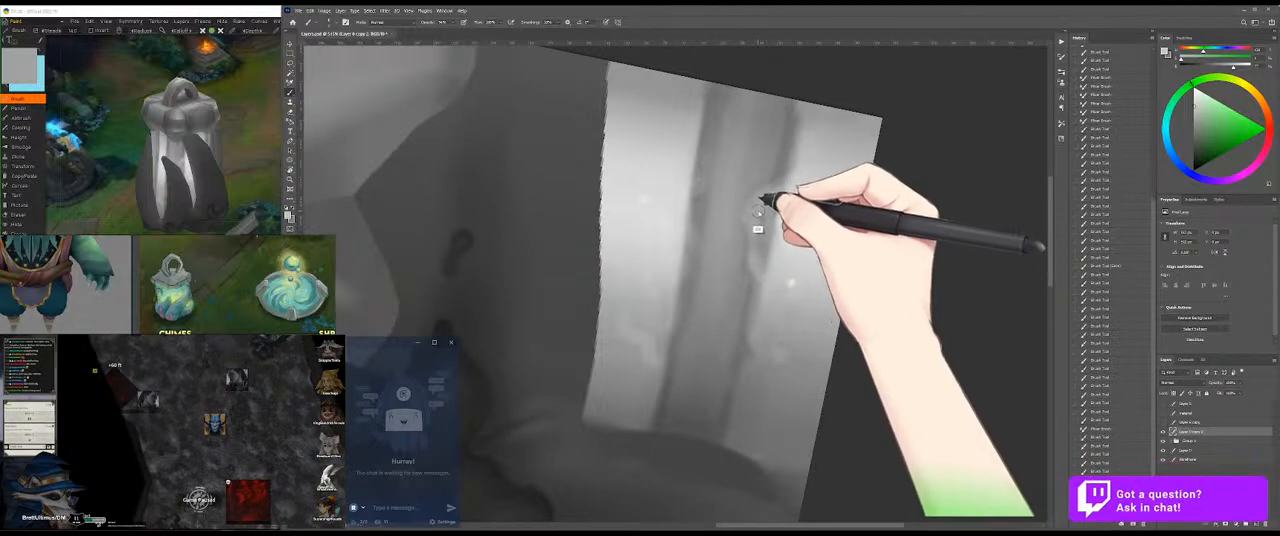
{"action": "left_click", "coordinate": [783, 172], "text": "alt"}
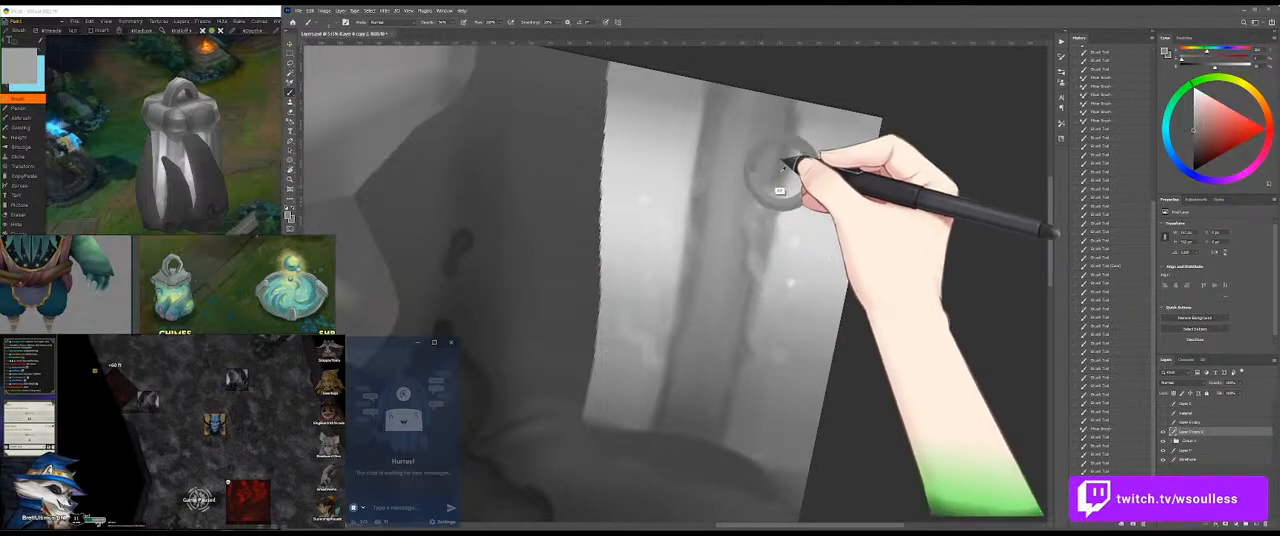
{"action": "left_click_drag", "start_coordinate": [763, 183], "coordinate": [750, 197]}
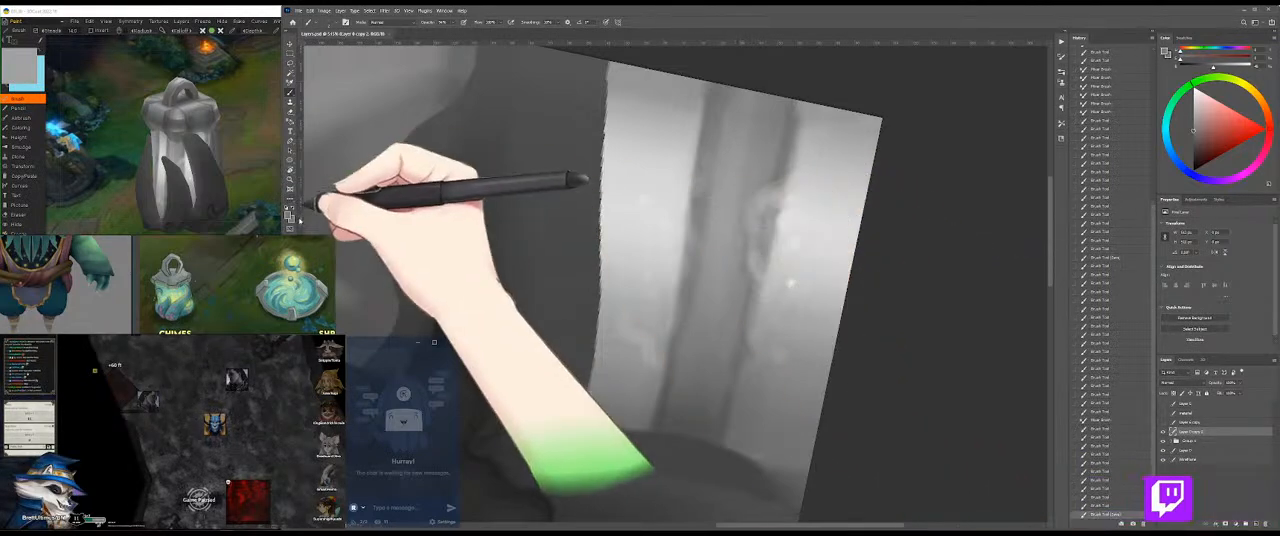
Step: View the band on the 3D model from a different angle and return to the texture painting
{"action": "left_click", "coordinate": [255, 157]}
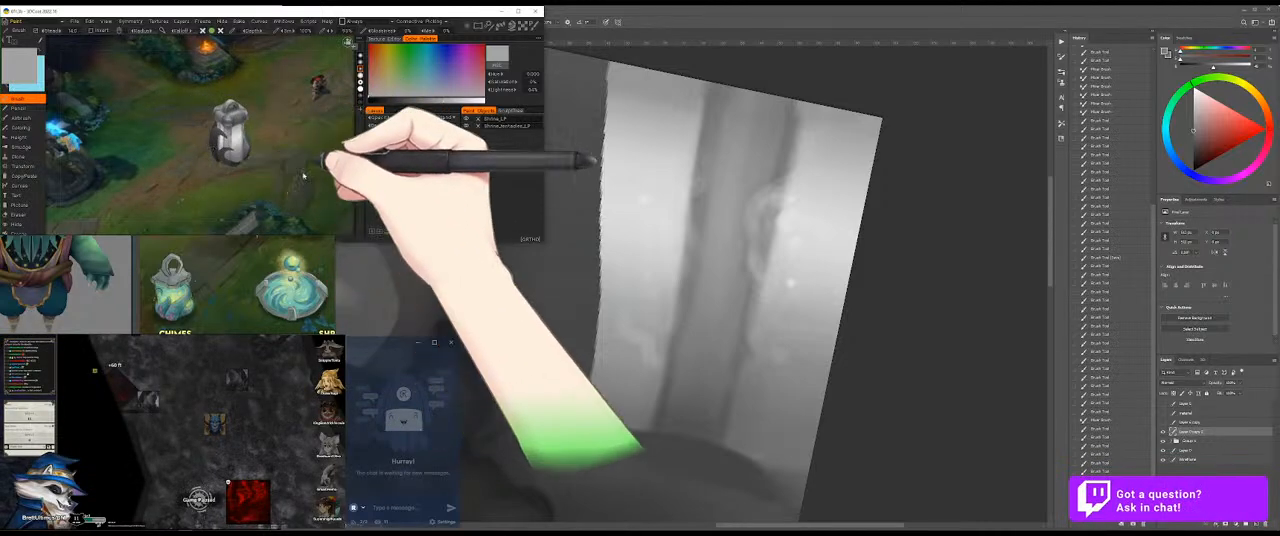
{"action": "left_click_drag", "start_coordinate": [334, 143], "coordinate": [348, 186]}
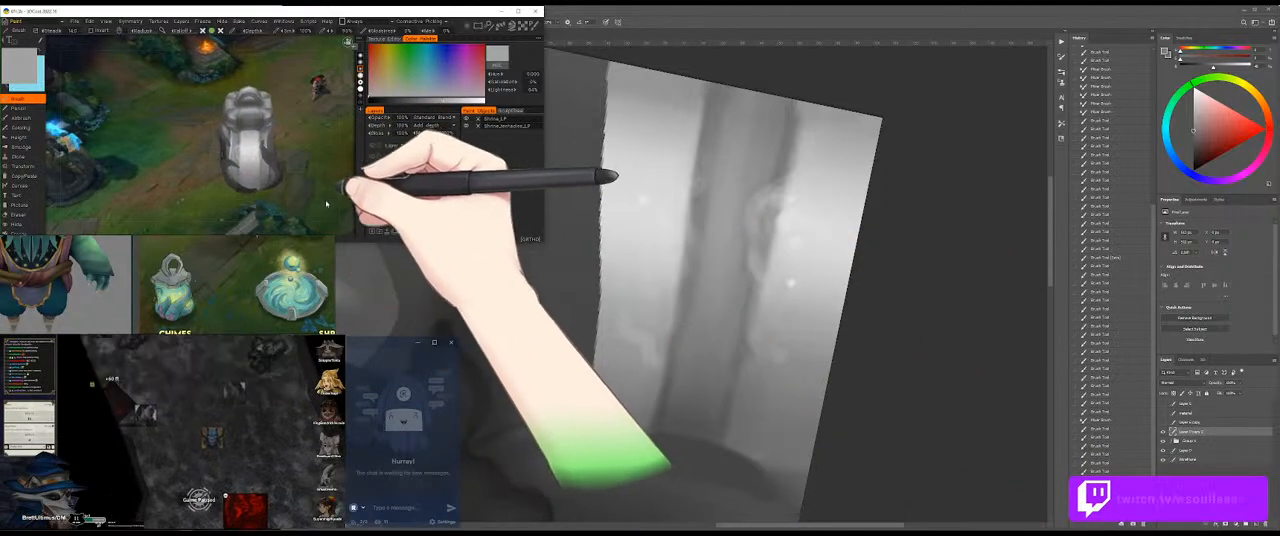
{"action": "left_click", "coordinate": [716, 184]}
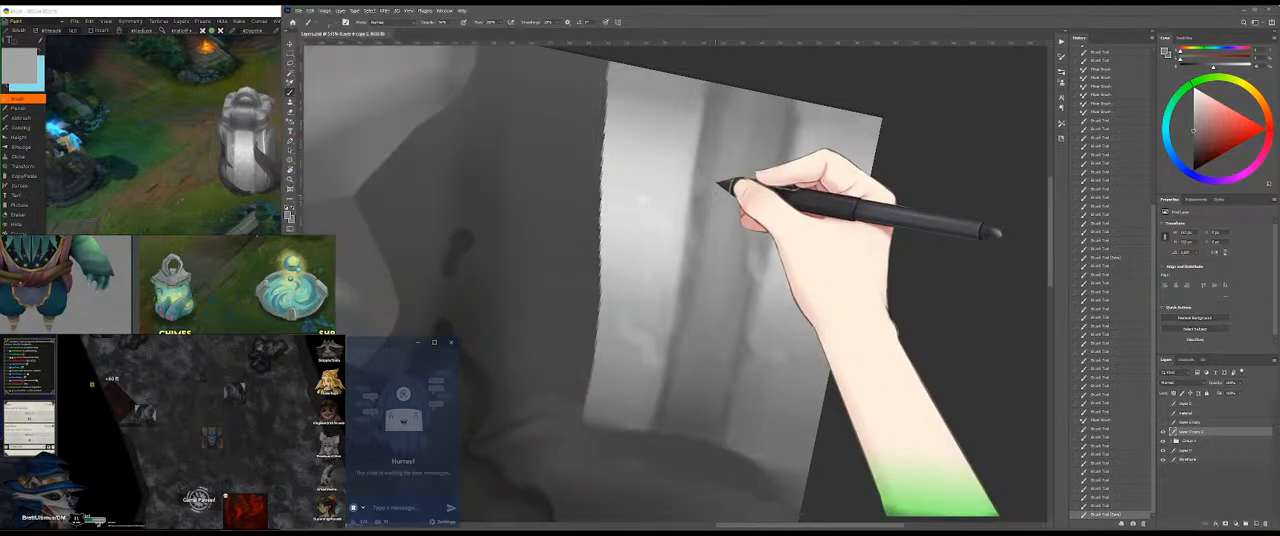
Step: Sample a light grey and lighten the upper part of the streak, working along both of its edges
{"action": "left_click", "coordinate": [811, 191], "text": "alt"}
{"action": "left_click", "coordinate": [789, 174], "text": "alt"}
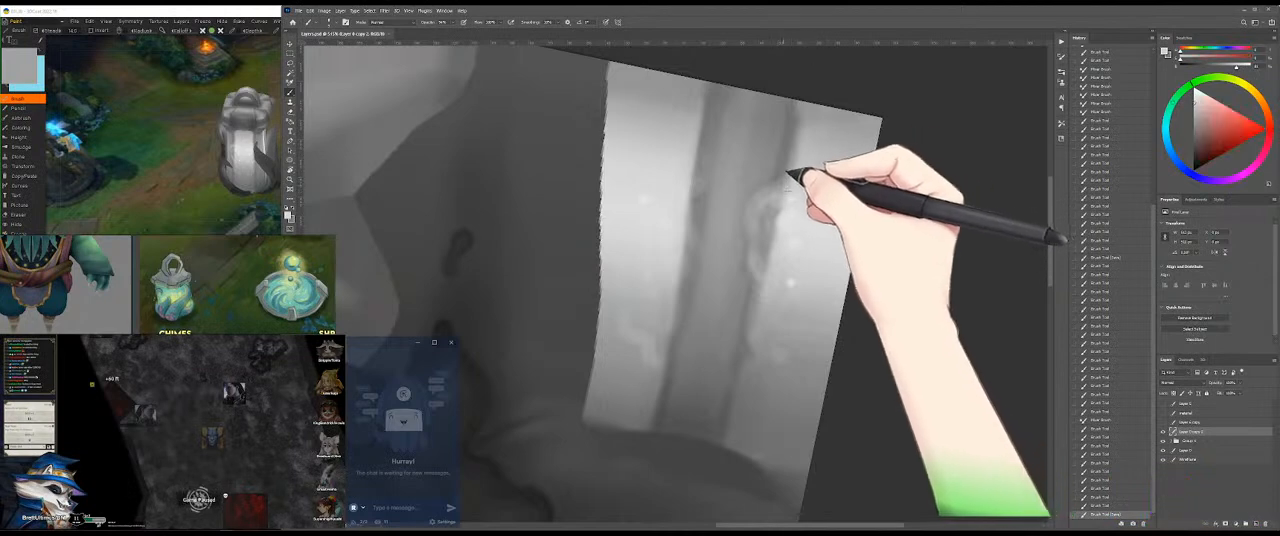
{"action": "left_click_drag", "start_coordinate": [787, 172], "coordinate": [780, 123]}
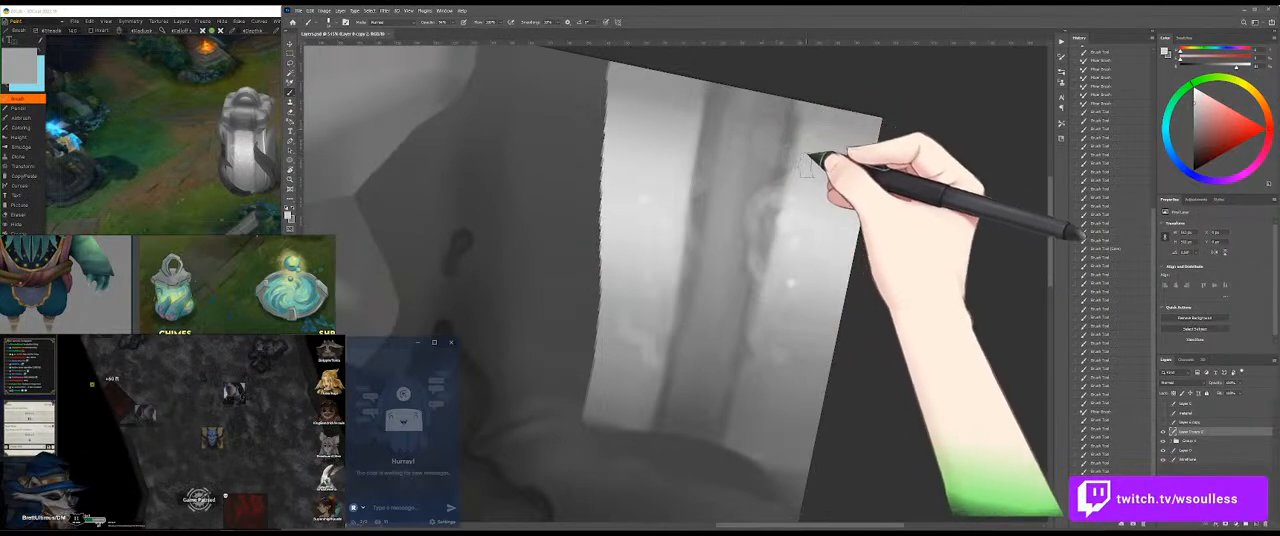
{"action": "mouse_move", "coordinate": [740, 128]}
{"action": "left_mouse_down"}
{"action": "mouse_move", "coordinate": [777, 125]}
{"action": "mouse_move", "coordinate": [735, 122]}
{"action": "left_mouse_up"}
{"action": "mouse_move", "coordinate": [735, 122]}
{"action": "left_mouse_down"}
{"action": "mouse_move", "coordinate": [703, 119]}
{"action": "mouse_move", "coordinate": [667, 142]}
{"action": "mouse_move", "coordinate": [698, 172]}
{"action": "mouse_move", "coordinate": [685, 178]}
{"action": "mouse_move", "coordinate": [687, 240]}
{"action": "mouse_move", "coordinate": [686, 225]}
{"action": "left_mouse_up"}
{"action": "left_click", "coordinate": [828, 218], "text": "alt"}
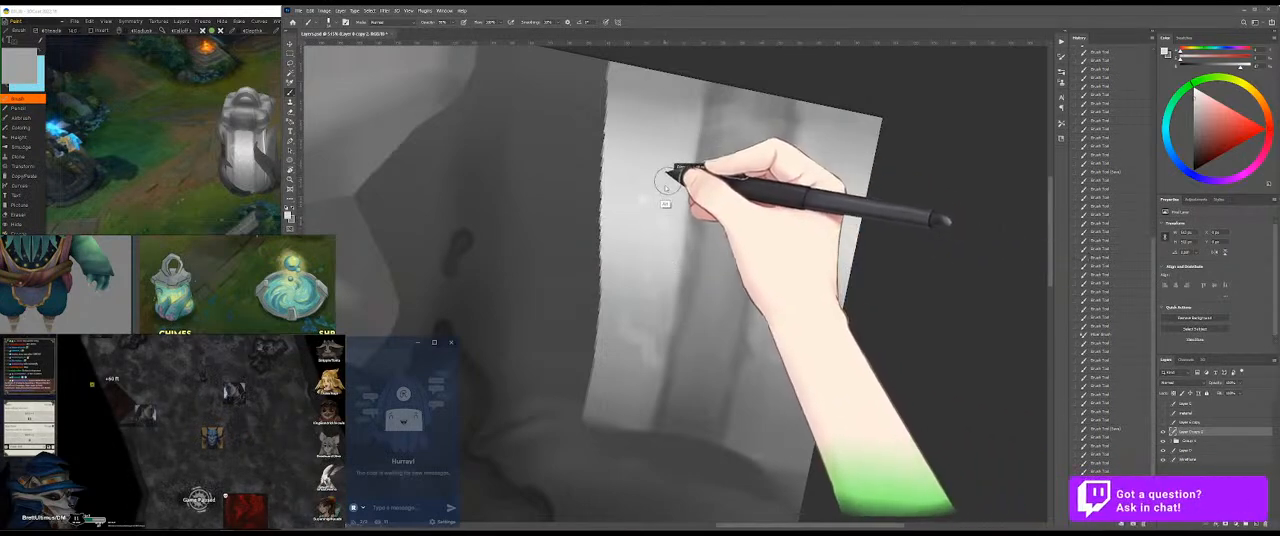
Step: Brush light strokes across the top end of the streak, undoing the last one
{"action": "mouse_move", "coordinate": [686, 164]}
{"action": "left_mouse_down"}
{"action": "mouse_move", "coordinate": [702, 112]}
{"action": "mouse_move", "coordinate": [666, 125]}
{"action": "mouse_move", "coordinate": [712, 110]}
{"action": "left_mouse_up"}
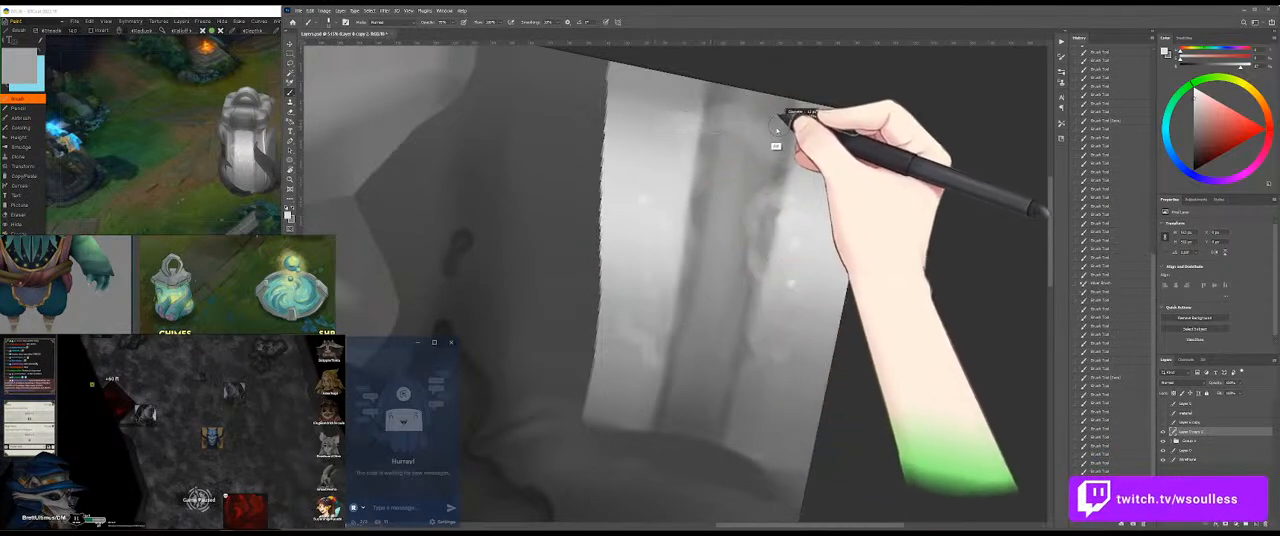
{"action": "left_click_drag", "start_coordinate": [797, 126], "coordinate": [803, 143]}
{"action": "key", "text": "ctrl+z"}
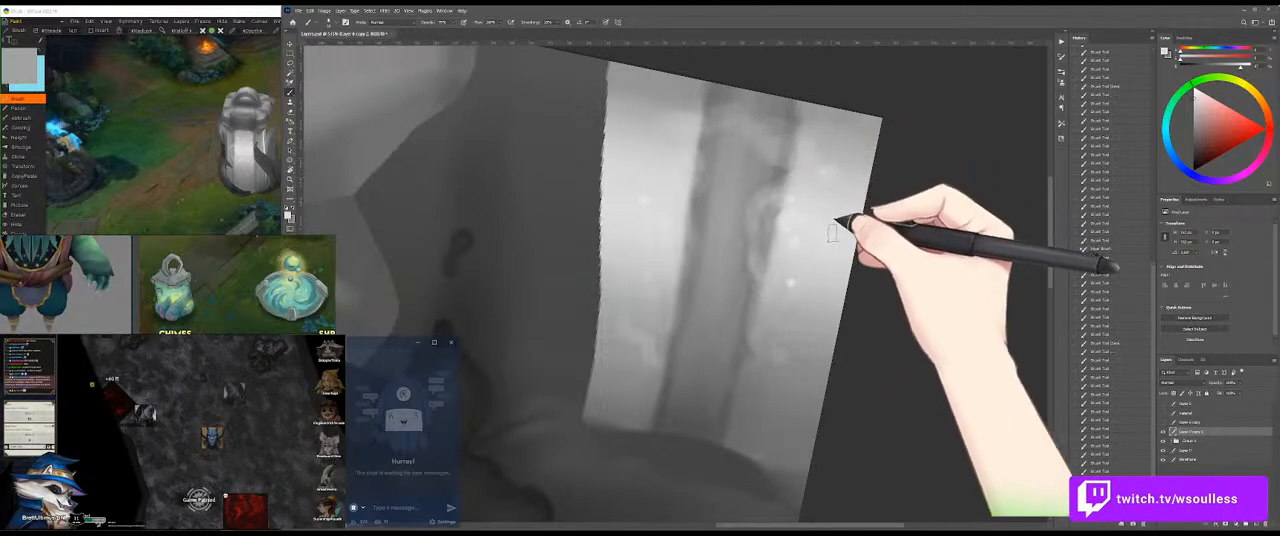
Step: Add light dabs to the pale band on both sides and brush light strokes along the streak's left edge
{"action": "left_click", "coordinate": [645, 199]}
{"action": "left_click", "coordinate": [790, 288], "text": "alt"}
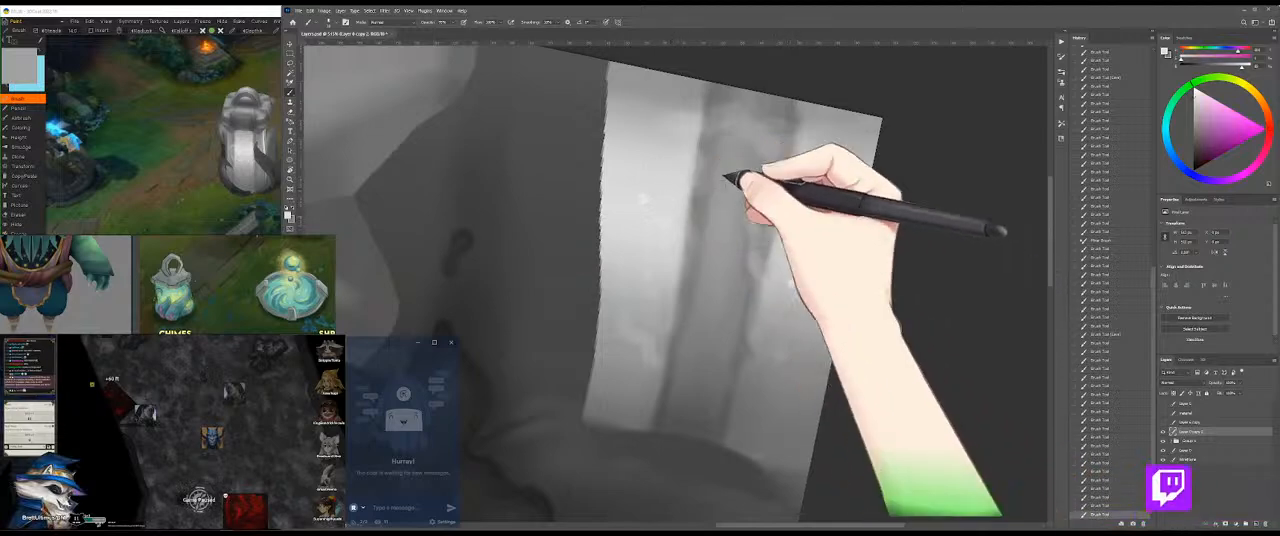
{"action": "mouse_move", "coordinate": [692, 160]}
{"action": "left_mouse_down"}
{"action": "mouse_move", "coordinate": [656, 164]}
{"action": "mouse_move", "coordinate": [676, 180]}
{"action": "mouse_move", "coordinate": [655, 169]}
{"action": "mouse_move", "coordinate": [664, 180]}
{"action": "mouse_move", "coordinate": [688, 177]}
{"action": "mouse_move", "coordinate": [644, 237]}
{"action": "mouse_move", "coordinate": [686, 257]}
{"action": "left_mouse_up"}
{"action": "left_click", "coordinate": [660, 166]}
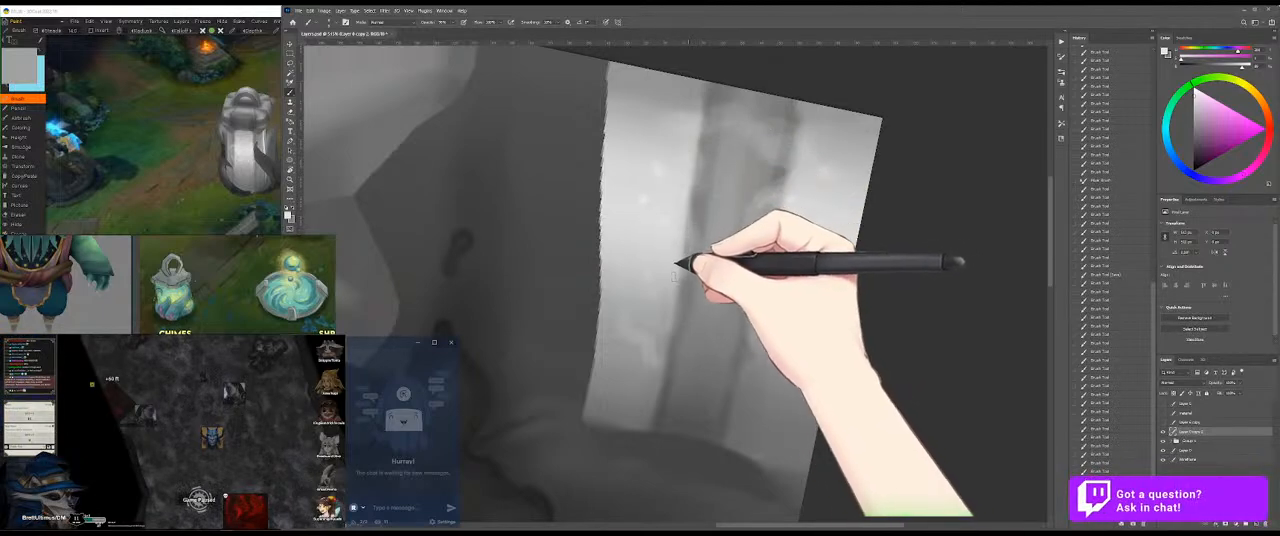
{"action": "left_click_drag", "start_coordinate": [706, 180], "coordinate": [694, 237]}
Step: Blend the upper edges of the streak into the pale band with the Mixer Brush and save the texture
{"action": "key", "text": "shift+b"}
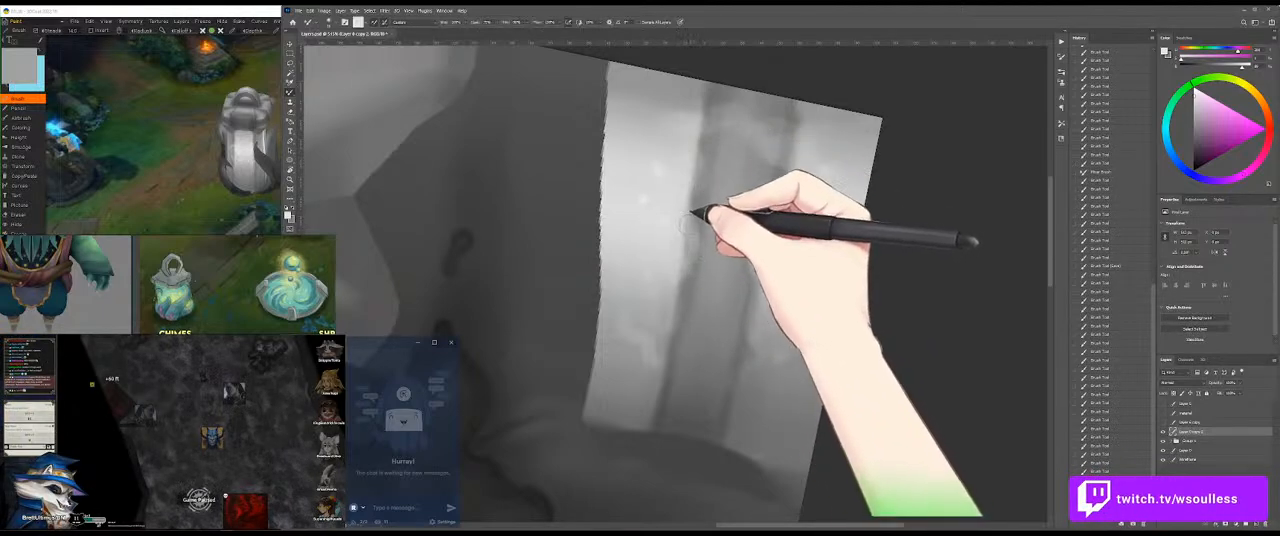
{"action": "mouse_move", "coordinate": [688, 190]}
{"action": "left_mouse_down"}
{"action": "mouse_move", "coordinate": [718, 101]}
{"action": "mouse_move", "coordinate": [697, 117]}
{"action": "mouse_move", "coordinate": [741, 107]}
{"action": "mouse_move", "coordinate": [793, 141]}
{"action": "mouse_move", "coordinate": [791, 127]}
{"action": "mouse_move", "coordinate": [845, 144]}
{"action": "mouse_move", "coordinate": [819, 177]}
{"action": "mouse_move", "coordinate": [762, 196]}
{"action": "mouse_move", "coordinate": [786, 177]}
{"action": "mouse_move", "coordinate": [786, 211]}
{"action": "left_mouse_up"}
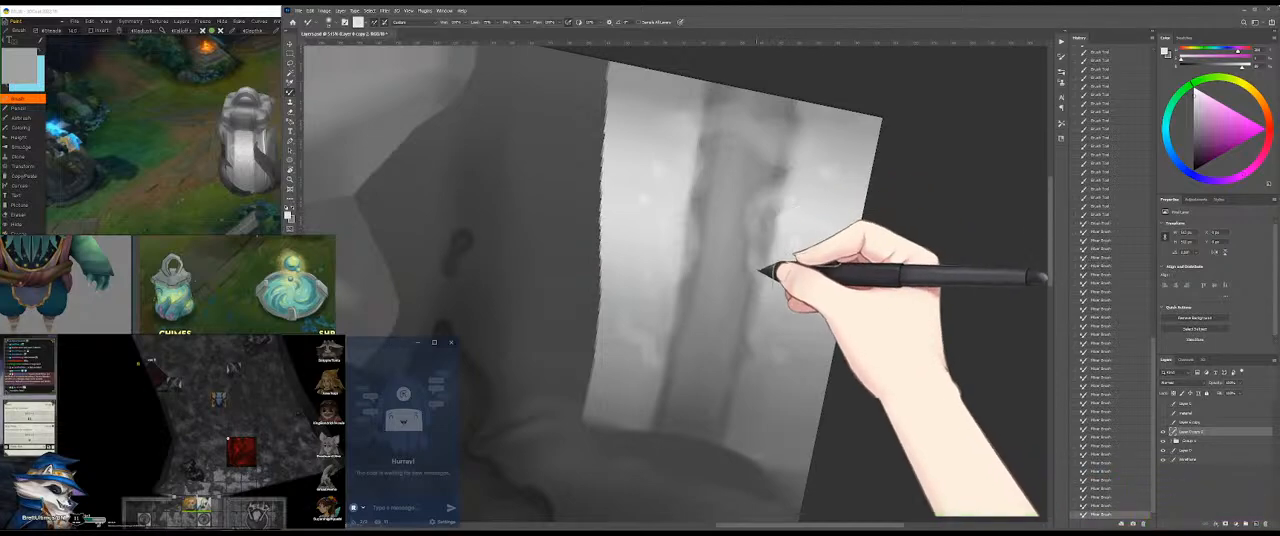
{"action": "mouse_move", "coordinate": [666, 229]}
{"action": "left_mouse_down"}
{"action": "mouse_move", "coordinate": [689, 237]}
{"action": "mouse_move", "coordinate": [686, 249]}
{"action": "mouse_move", "coordinate": [682, 207]}
{"action": "mouse_move", "coordinate": [737, 157]}
{"action": "left_mouse_up"}
{"action": "key", "text": "ctrl+s"}
Step: Examine the updated band on the 3D model from another angle and return to the texture painting
{"action": "left_click", "coordinate": [157, 157]}
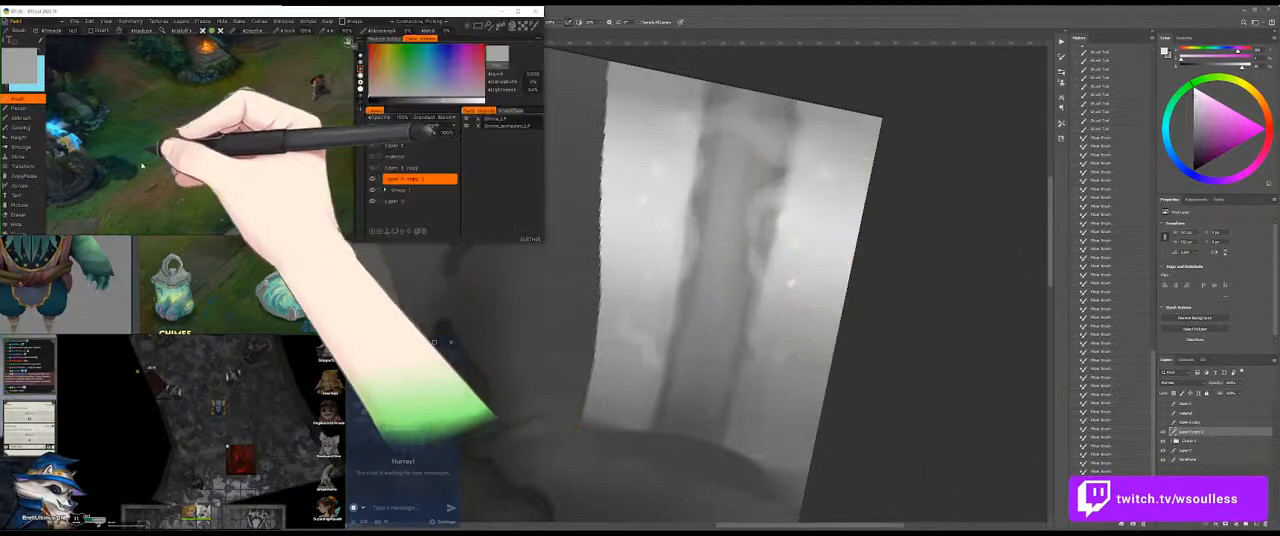
{"action": "left_click", "coordinate": [773, 188]}
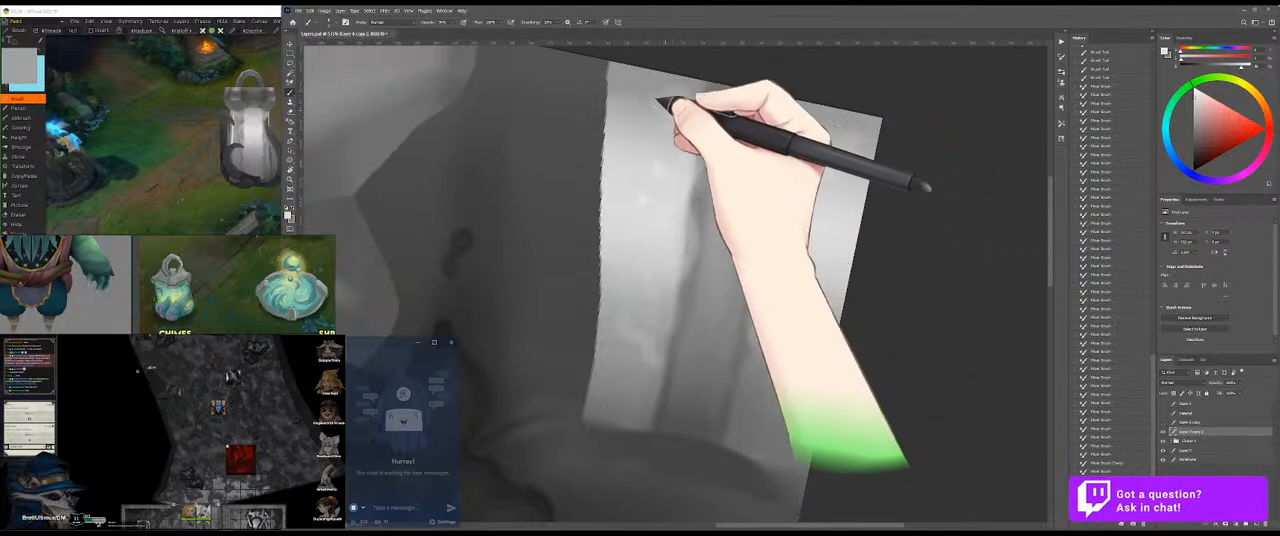
{"action": "left_click", "coordinate": [214, 200]}
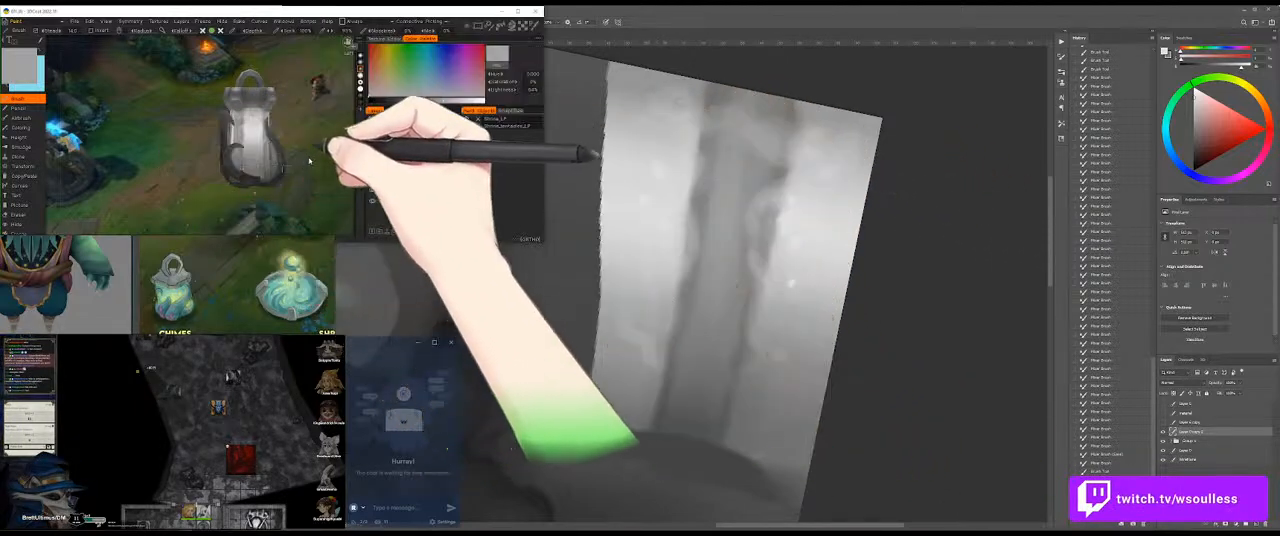
{"action": "left_click", "coordinate": [755, 142]}
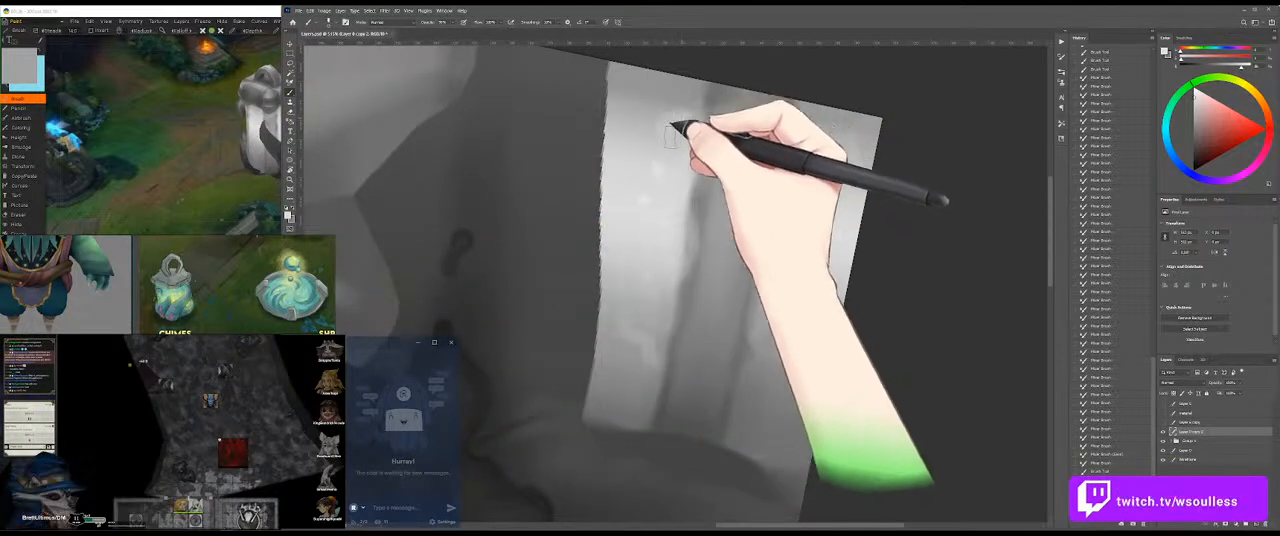
Step: Blend the greys across the band's upper end with the Mixer Brush, save, and check the result on the 3D model
{"action": "key", "text": "shift+b"}
{"action": "mouse_move", "coordinate": [664, 122]}
{"action": "left_mouse_down"}
{"action": "mouse_move", "coordinate": [660, 108]}
{"action": "mouse_move", "coordinate": [671, 134]}
{"action": "mouse_move", "coordinate": [751, 126]}
{"action": "left_mouse_up"}
{"action": "mouse_move", "coordinate": [835, 138]}
{"action": "left_mouse_down"}
{"action": "mouse_move", "coordinate": [846, 134]}
{"action": "mouse_move", "coordinate": [849, 151]}
{"action": "mouse_move", "coordinate": [806, 156]}
{"action": "left_mouse_up"}
{"action": "key", "text": "ctrl+s"}
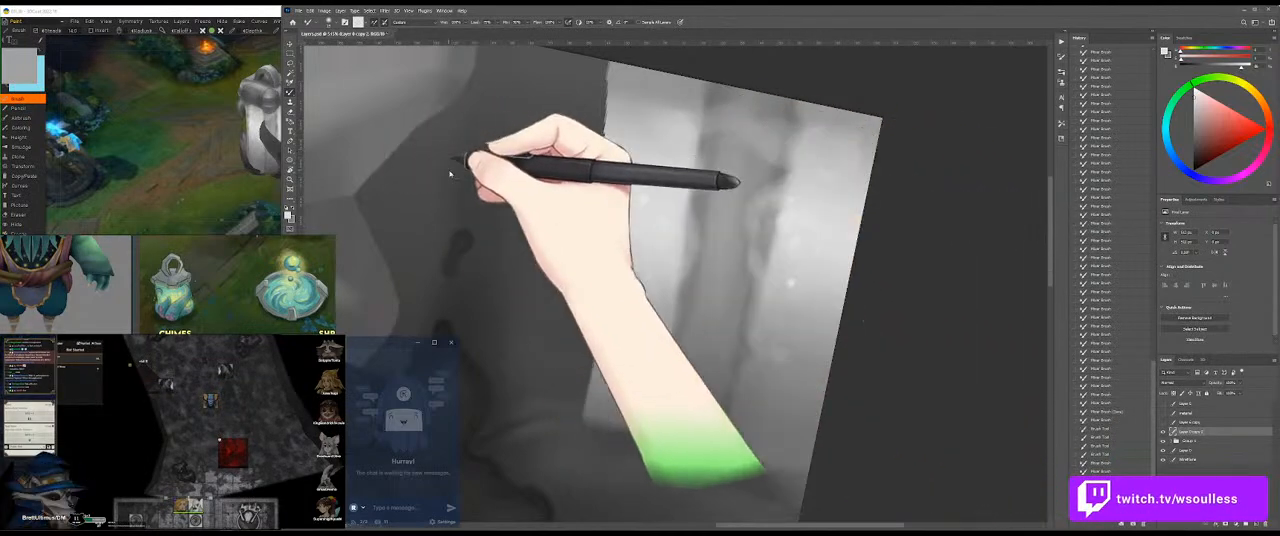
{"action": "left_click", "coordinate": [194, 205]}
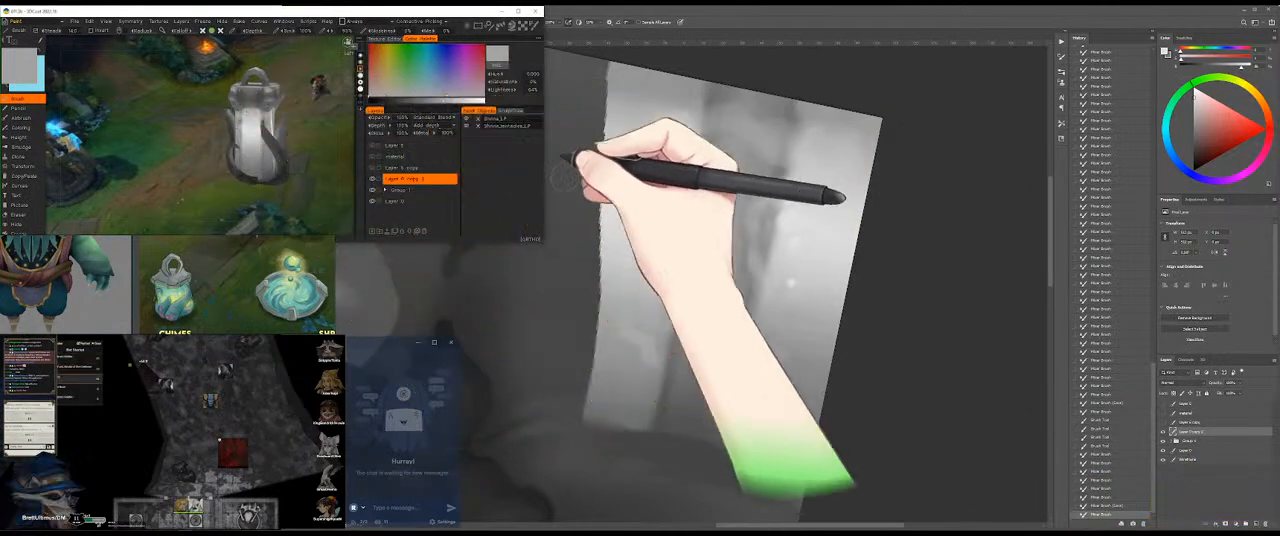
{"action": "left_click", "coordinate": [785, 197]}
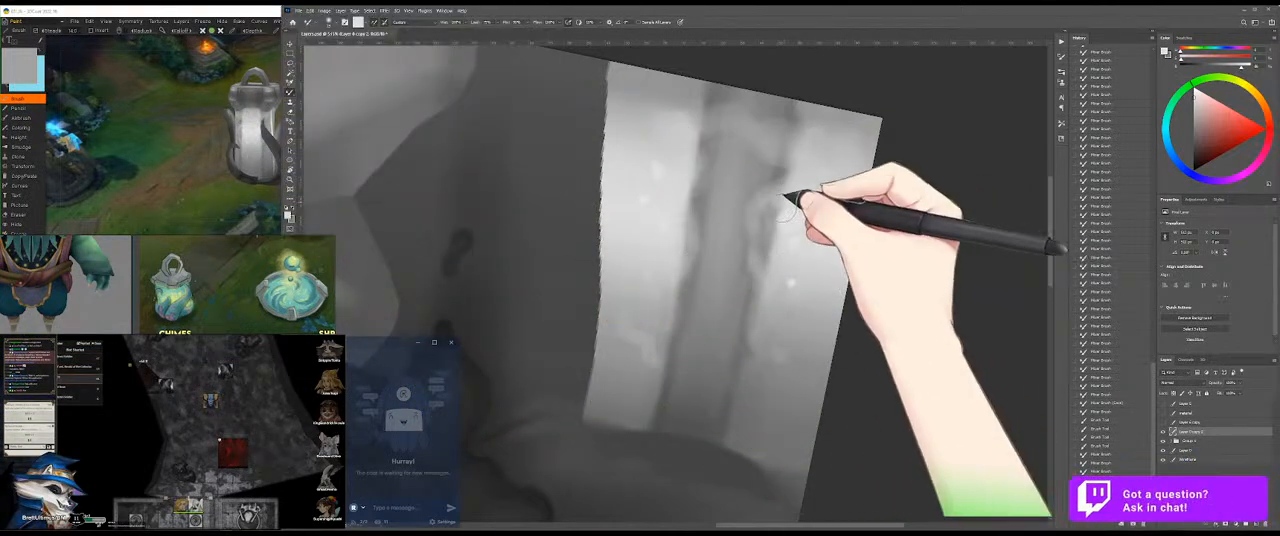
Step: Sample mid greys and brush over the band's highlights beside the lower half of the streak's right edge
{"action": "key", "text": "shift+b"}
{"action": "left_click", "coordinate": [792, 304], "text": "alt"}
{"action": "left_click_drag", "start_coordinate": [789, 318], "coordinate": [768, 348]}
{"action": "left_click", "coordinate": [772, 387], "text": "alt"}
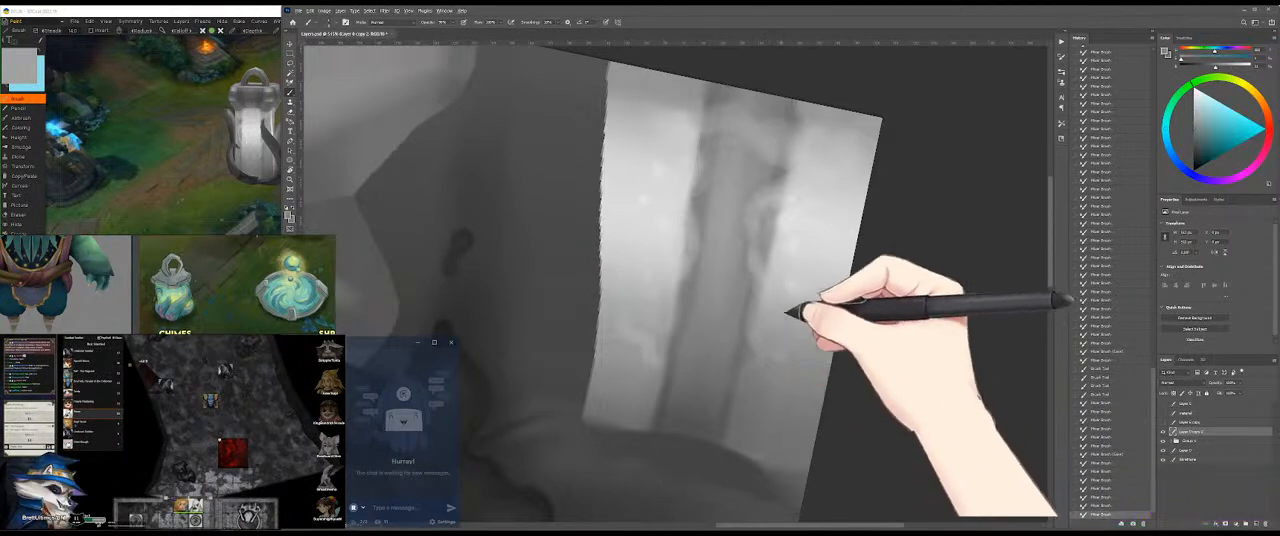
{"action": "left_click_drag", "start_coordinate": [786, 271], "coordinate": [801, 256]}
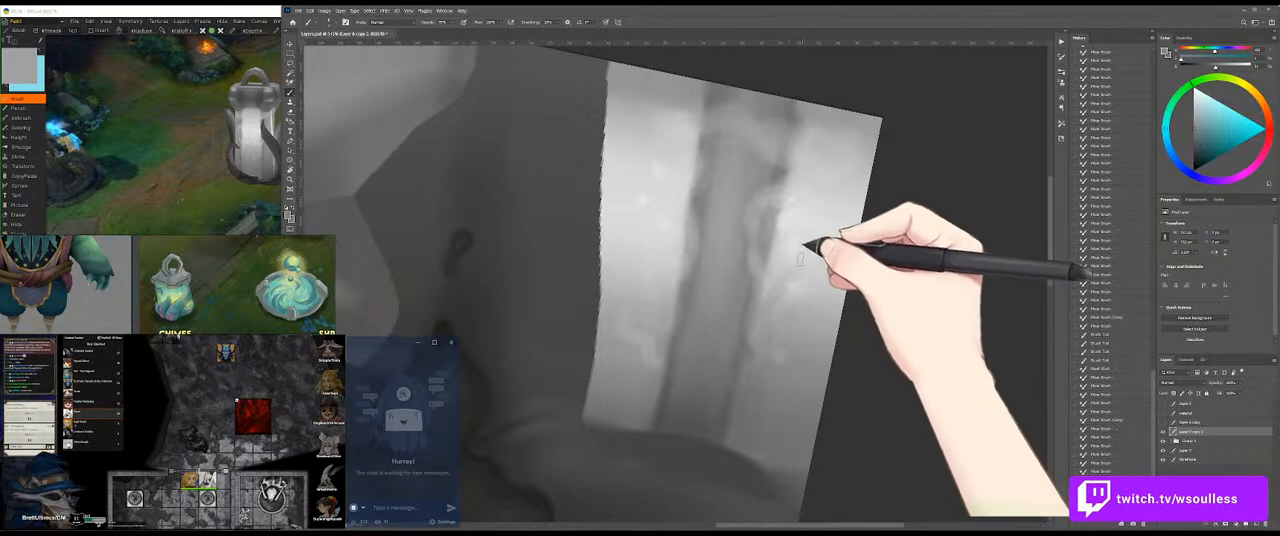
{"action": "left_click", "coordinate": [787, 280], "text": "alt"}
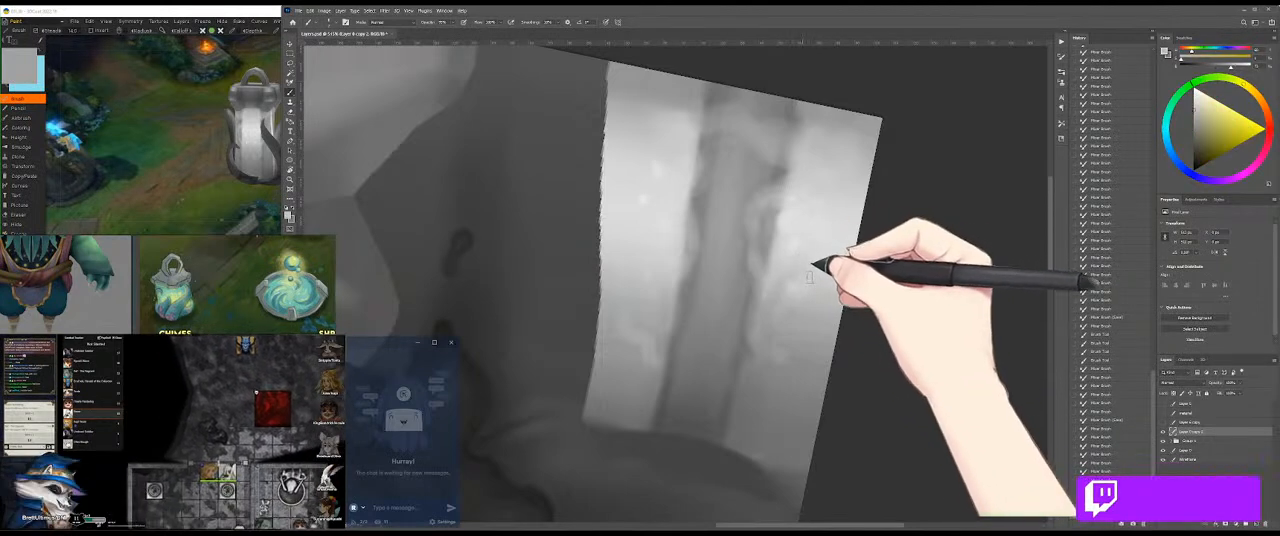
Step: Brush sampled light greys along the upper half of the streak's right edge and soften them with the Mixer Brush
{"action": "left_click_drag", "start_coordinate": [807, 244], "coordinate": [786, 251]}
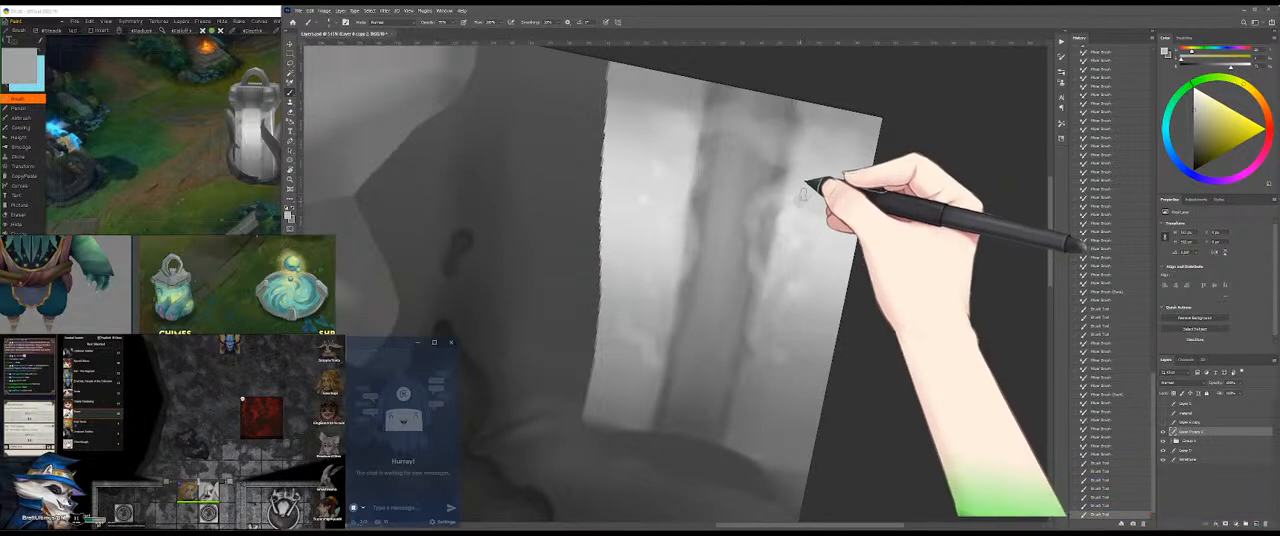
{"action": "mouse_move", "coordinate": [793, 203]}
{"action": "left_mouse_down"}
{"action": "mouse_move", "coordinate": [803, 190]}
{"action": "mouse_move", "coordinate": [829, 219]}
{"action": "mouse_move", "coordinate": [804, 209]}
{"action": "left_mouse_up"}
{"action": "key", "text": "shift+b"}
{"action": "left_click", "coordinate": [805, 202], "text": "alt"}
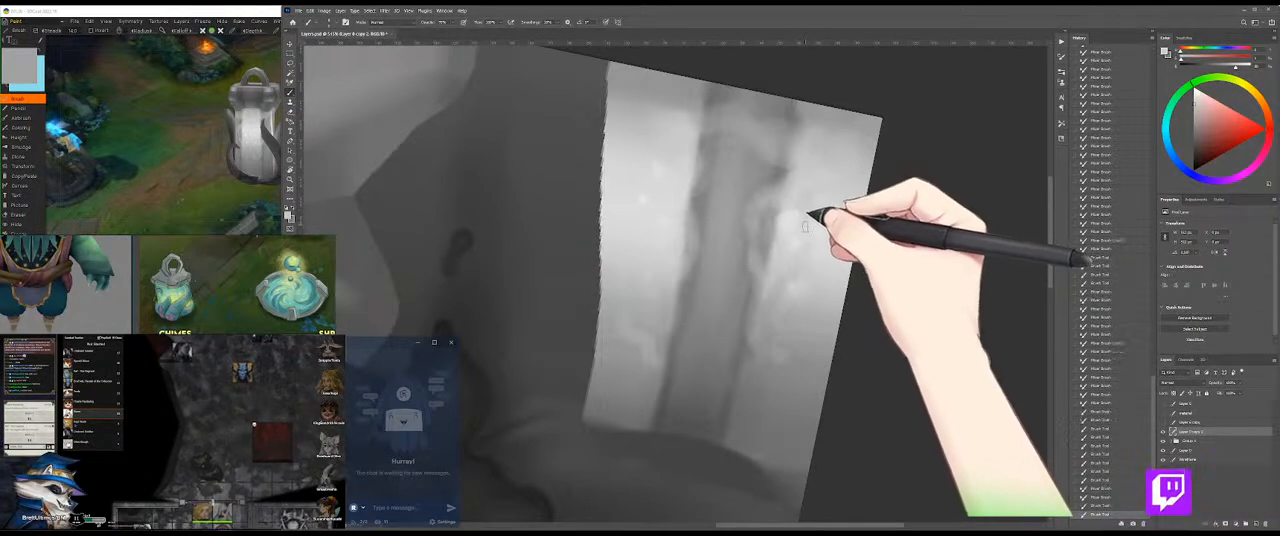
{"action": "key", "text": "shift+b"}
{"action": "left_click", "coordinate": [806, 196], "text": "alt"}
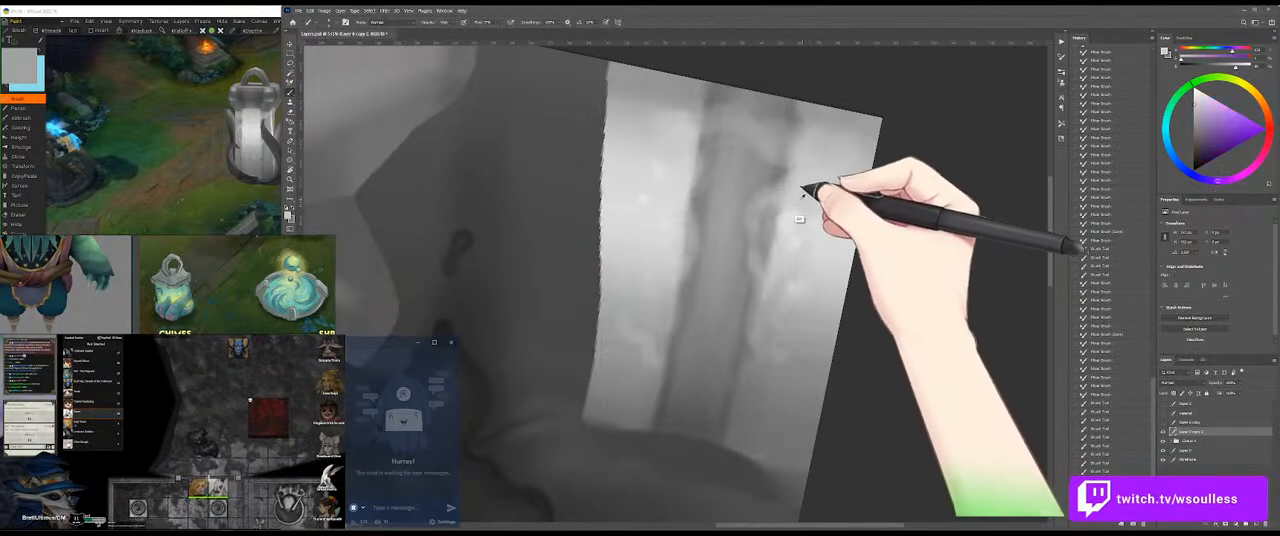
{"action": "left_click", "coordinate": [800, 184], "text": "alt"}
{"action": "left_click_drag", "start_coordinate": [796, 174], "coordinate": [776, 186]}
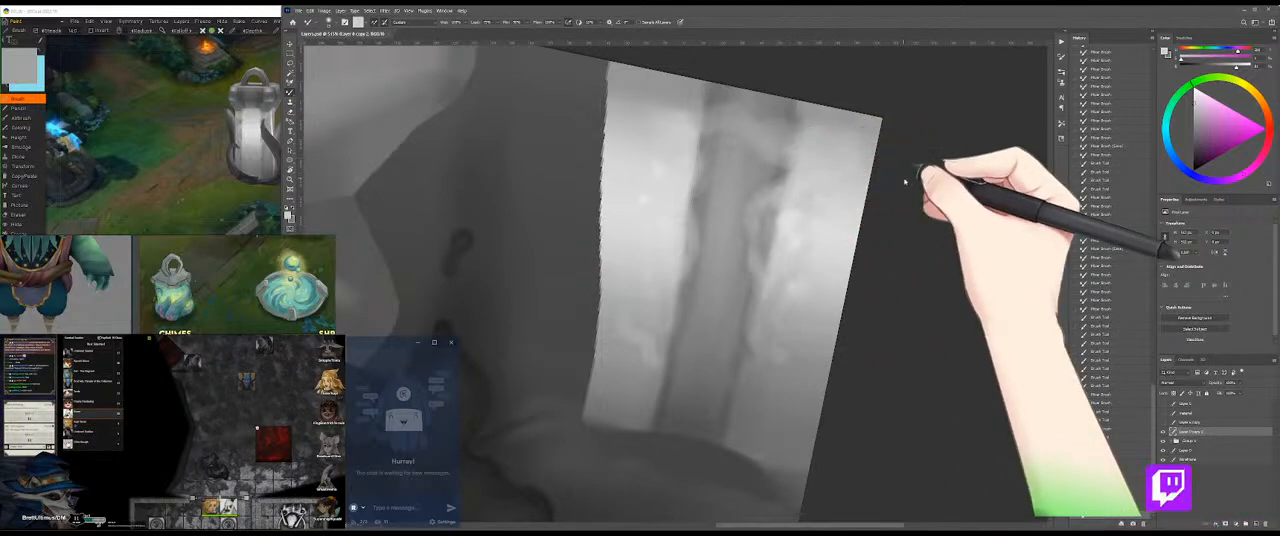
Step: Examine the band on the 3D model from near and far and return to the texture painting
{"action": "left_click", "coordinate": [178, 147]}
{"action": "mouse_move", "coordinate": [322, 123]}
{"action": "left_mouse_down"}
{"action": "mouse_move", "coordinate": [297, 164]}
{"action": "mouse_move", "coordinate": [314, 151]}
{"action": "left_mouse_up"}
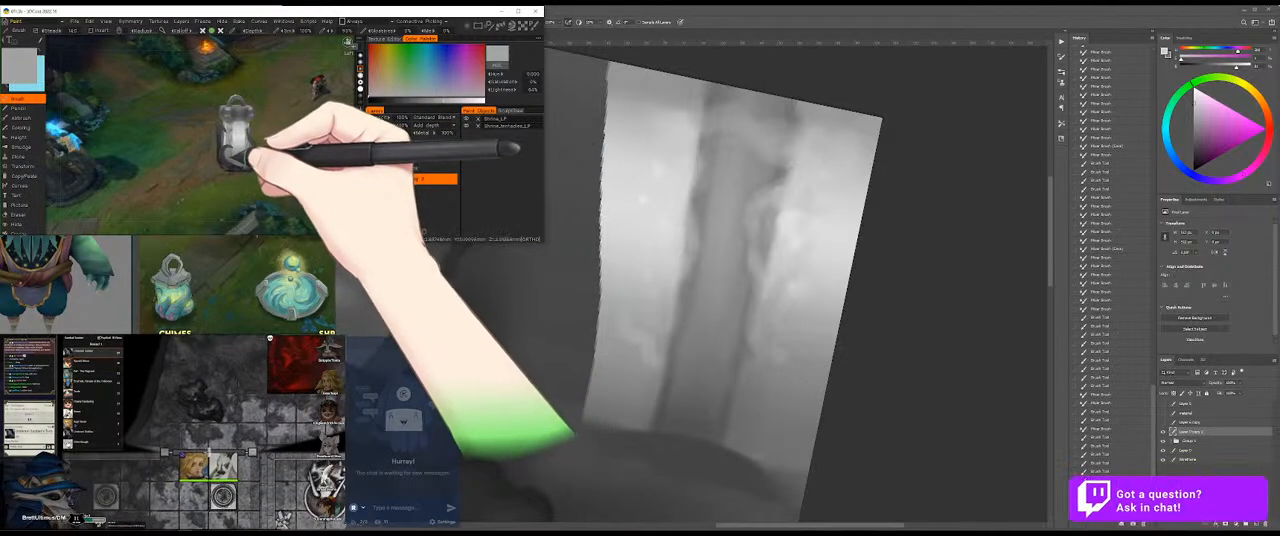
{"action": "left_click_drag", "start_coordinate": [220, 169], "coordinate": [288, 187]}
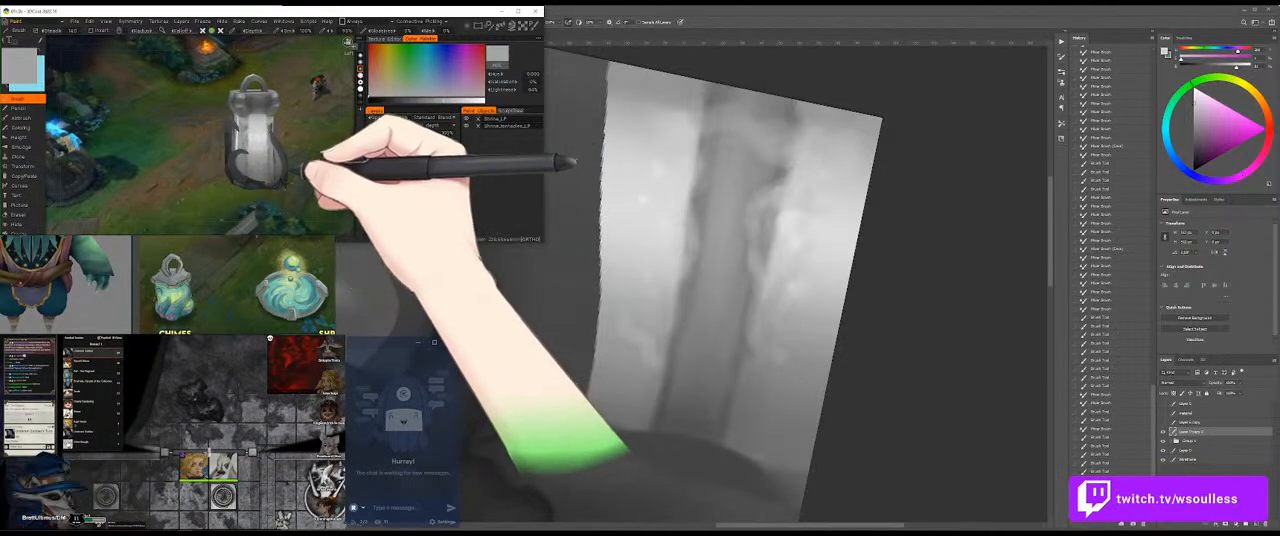
{"action": "left_click", "coordinate": [935, 378]}
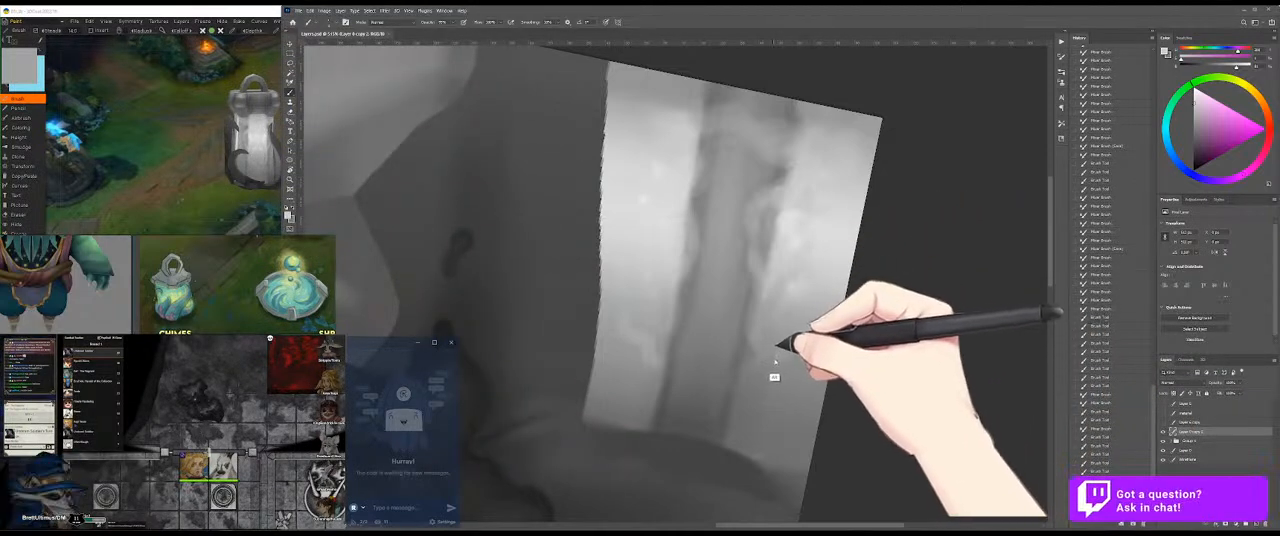
Step: Sample a mid grey, brush it over the band's lower area beside the streak's right edge, and blend it smooth
{"action": "left_click", "coordinate": [776, 337], "text": "alt"}
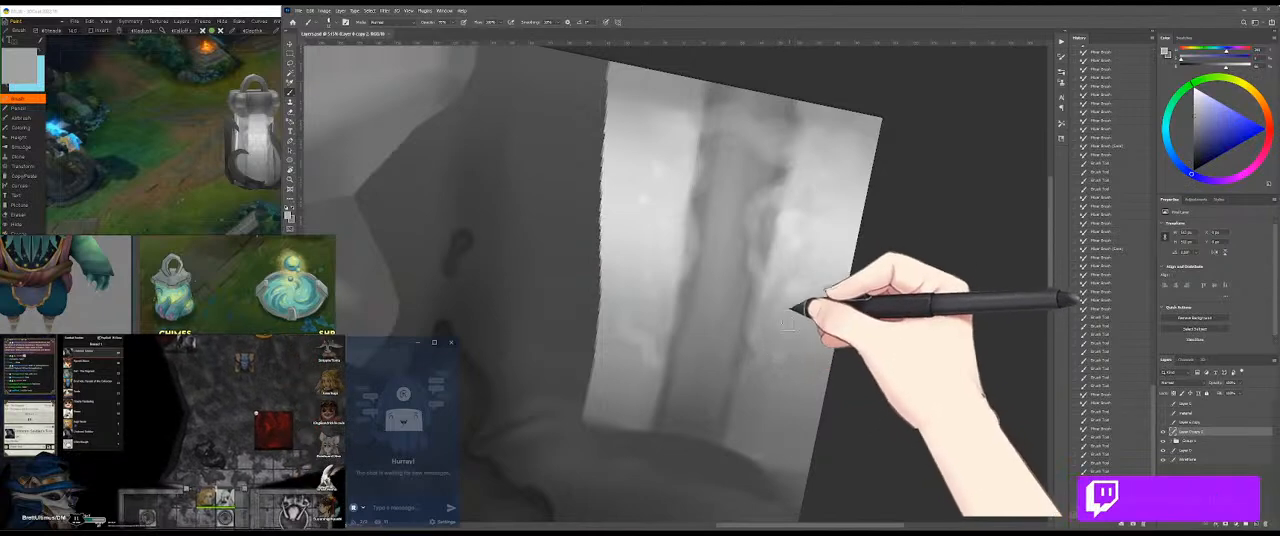
{"action": "mouse_move", "coordinate": [792, 318]}
{"action": "left_mouse_down"}
{"action": "mouse_move", "coordinate": [794, 354]}
{"action": "mouse_move", "coordinate": [749, 402]}
{"action": "mouse_move", "coordinate": [750, 428]}
{"action": "mouse_move", "coordinate": [744, 386]}
{"action": "left_mouse_up"}
{"action": "key", "text": "shift+b"}
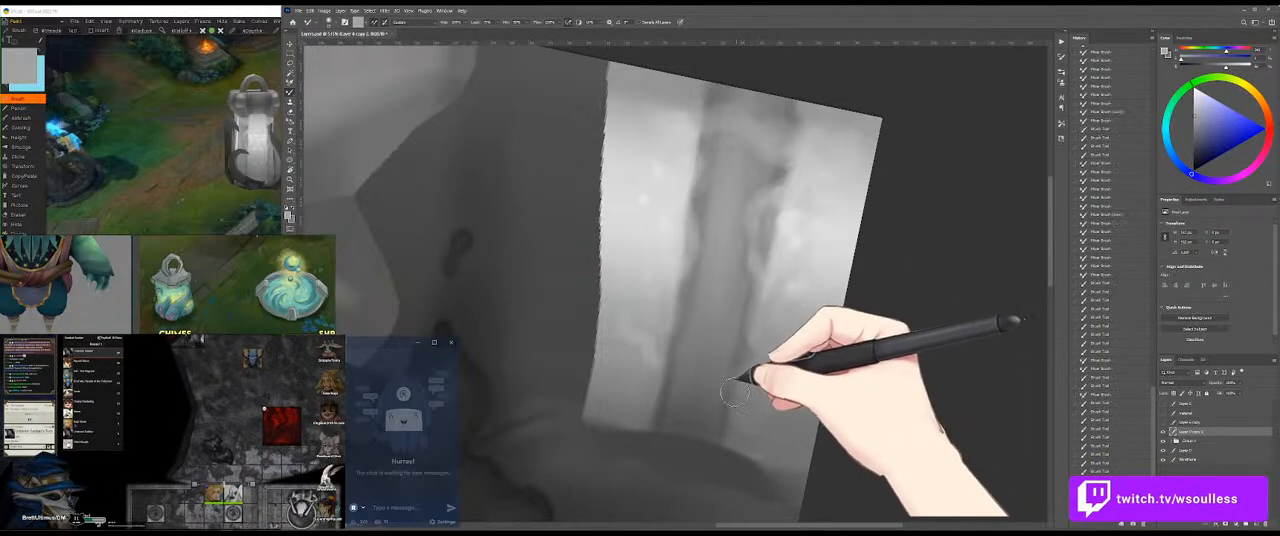
{"action": "left_click", "coordinate": [760, 408], "text": "alt"}
{"action": "mouse_move", "coordinate": [762, 427]}
{"action": "left_mouse_down"}
{"action": "mouse_move", "coordinate": [784, 387]}
{"action": "mouse_move", "coordinate": [746, 431]}
{"action": "left_mouse_up"}
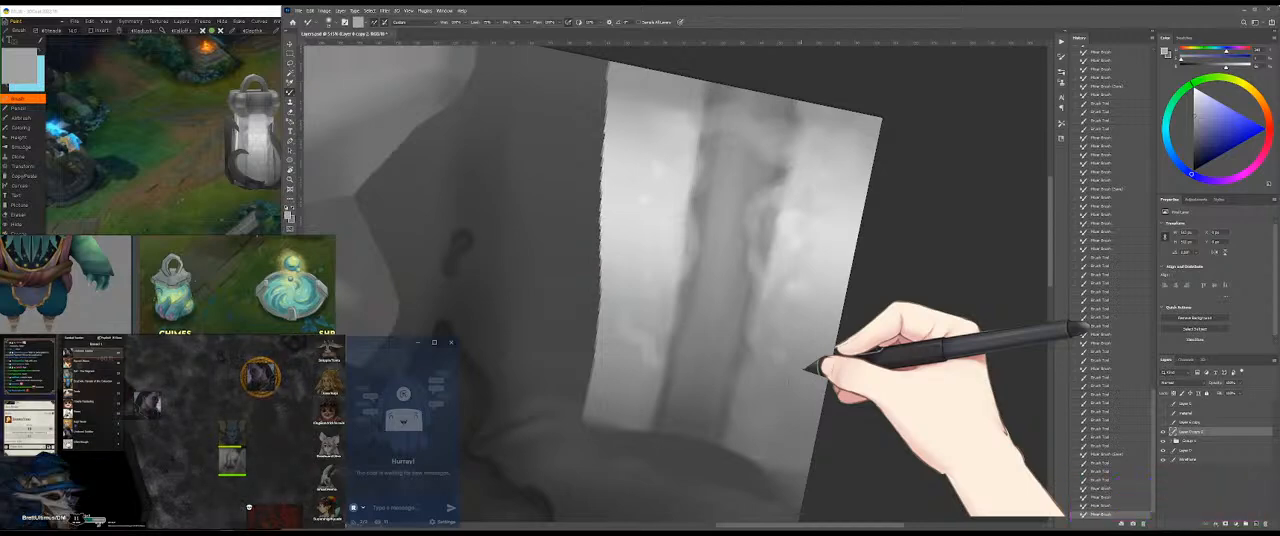
Step: Blend the upper part of the streak and redefine its left edge with a sampled light grey
{"action": "left_click_drag", "start_coordinate": [722, 188], "coordinate": [766, 189]}
{"action": "mouse_move", "coordinate": [654, 217]}
{"action": "left_mouse_down"}
{"action": "mouse_move", "coordinate": [685, 257]}
{"action": "mouse_move", "coordinate": [686, 212]}
{"action": "left_mouse_up"}
{"action": "key", "text": "b"}
{"action": "left_click", "coordinate": [664, 221], "text": "alt"}
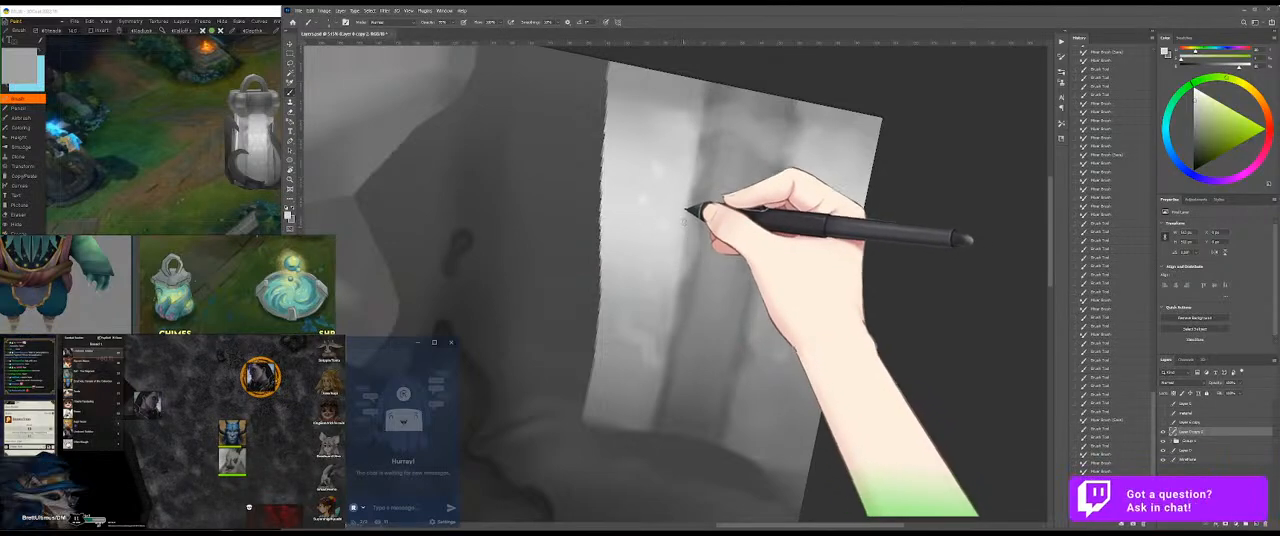
{"action": "mouse_move", "coordinate": [690, 233]}
{"action": "left_mouse_down"}
{"action": "mouse_move", "coordinate": [684, 249]}
{"action": "mouse_move", "coordinate": [690, 180]}
{"action": "left_mouse_up"}
{"action": "mouse_move", "coordinate": [691, 182]}
{"action": "left_mouse_down"}
{"action": "mouse_move", "coordinate": [712, 110]}
{"action": "mouse_move", "coordinate": [696, 117]}
{"action": "mouse_move", "coordinate": [712, 118]}
{"action": "left_mouse_up"}
Step: Brush a light grey across the streak's upper right edge, save the texture, and check it on the 3D model
{"action": "left_click", "coordinate": [800, 144], "text": "alt"}
{"action": "mouse_move", "coordinate": [798, 141]}
{"action": "left_mouse_down"}
{"action": "mouse_move", "coordinate": [777, 127]}
{"action": "mouse_move", "coordinate": [760, 142]}
{"action": "left_mouse_up"}
{"action": "key", "text": "shift+b"}
{"action": "key", "text": "ctrl+s"}
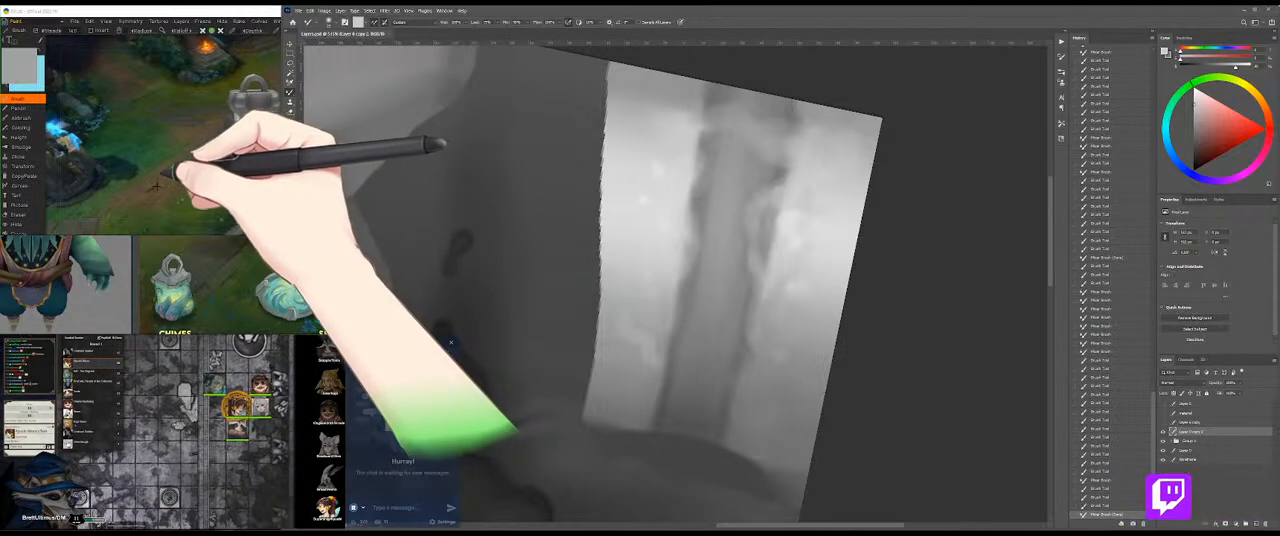
{"action": "left_click", "coordinate": [162, 170]}
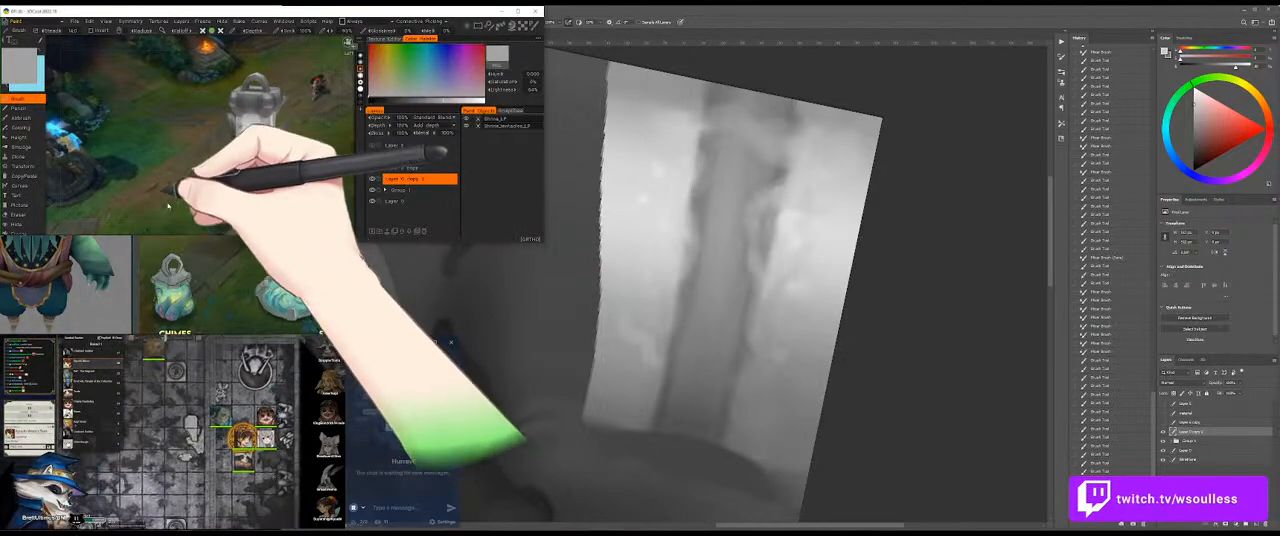
{"action": "left_click", "coordinate": [859, 380]}
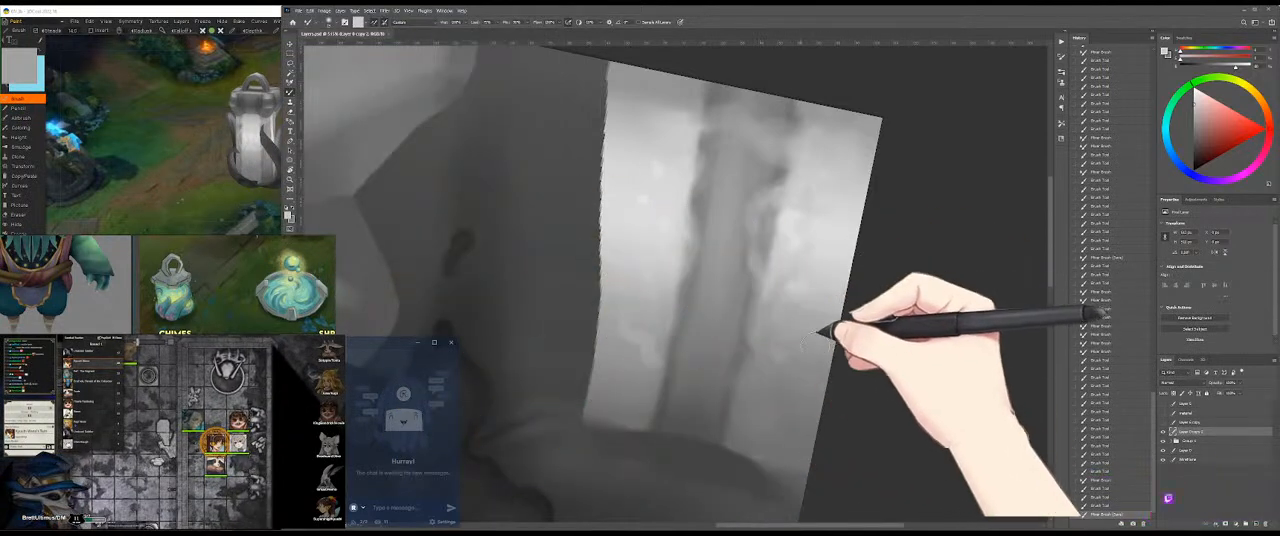
Step: Sample a dark grey from below the band and shade beside the lower part of the streak's right edge
{"action": "left_click", "coordinate": [737, 453], "text": "alt"}
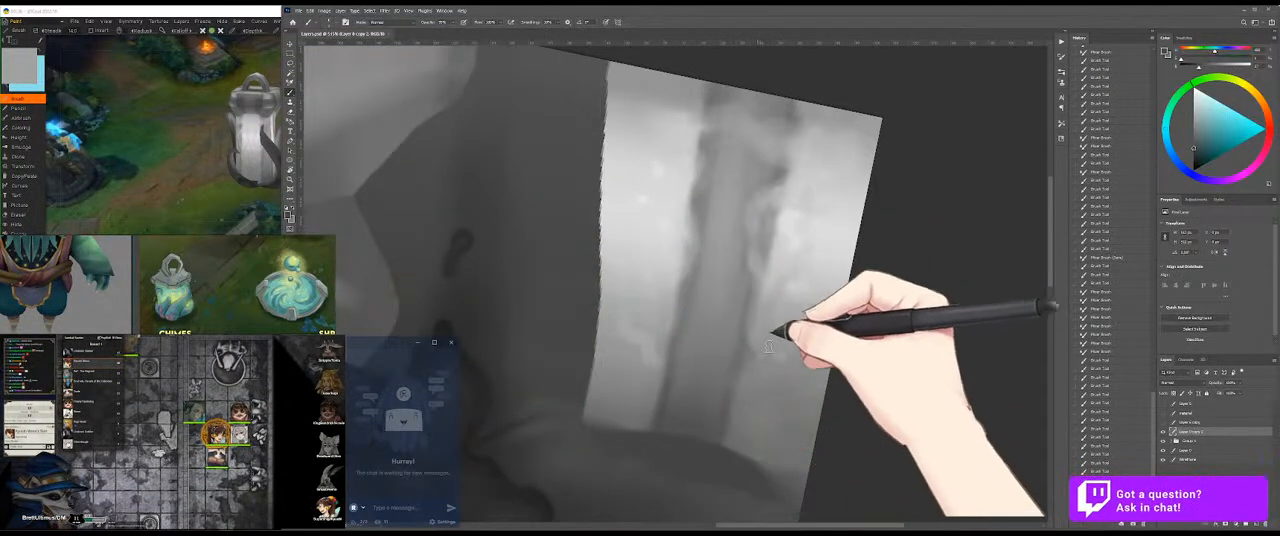
{"action": "mouse_move", "coordinate": [778, 345]}
{"action": "left_mouse_down"}
{"action": "mouse_move", "coordinate": [797, 423]}
{"action": "mouse_move", "coordinate": [780, 434]}
{"action": "mouse_move", "coordinate": [753, 411]}
{"action": "mouse_move", "coordinate": [776, 420]}
{"action": "mouse_move", "coordinate": [772, 396]}
{"action": "mouse_move", "coordinate": [759, 422]}
{"action": "mouse_move", "coordinate": [775, 426]}
{"action": "mouse_move", "coordinate": [775, 408]}
{"action": "mouse_move", "coordinate": [773, 424]}
{"action": "mouse_move", "coordinate": [799, 394]}
{"action": "mouse_move", "coordinate": [790, 370]}
{"action": "left_mouse_up"}
{"action": "key", "text": "shift+b"}
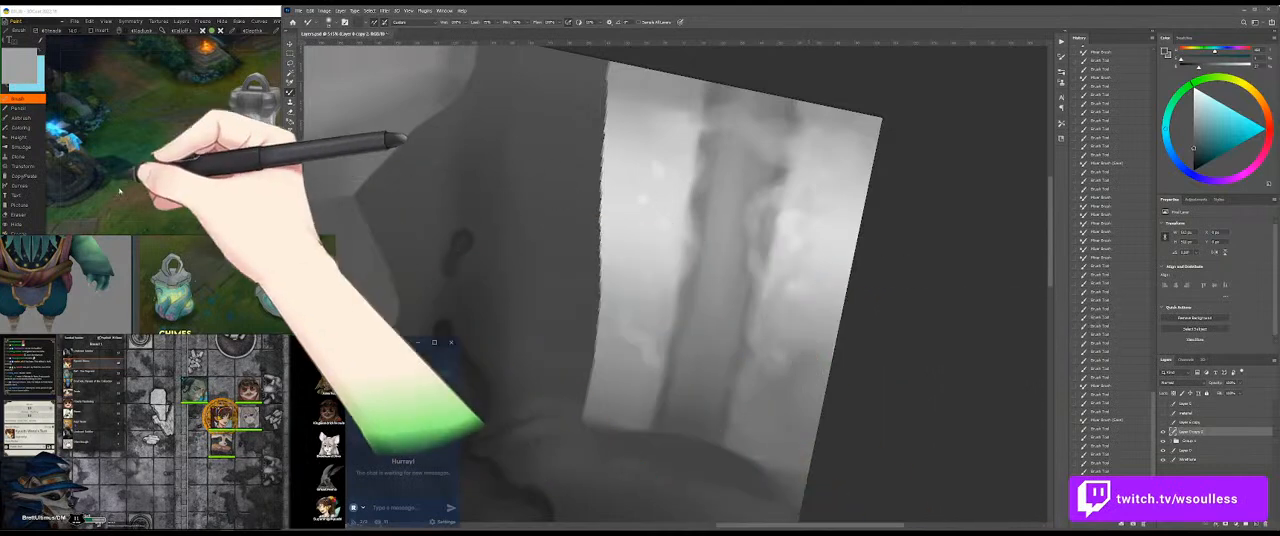
Step: Switch to the 3D painting program, rotate the model, and reopen the project from the recent files
{"action": "left_click", "coordinate": [180, 167]}
{"action": "left_click_drag", "start_coordinate": [180, 167], "coordinate": [253, 203]}
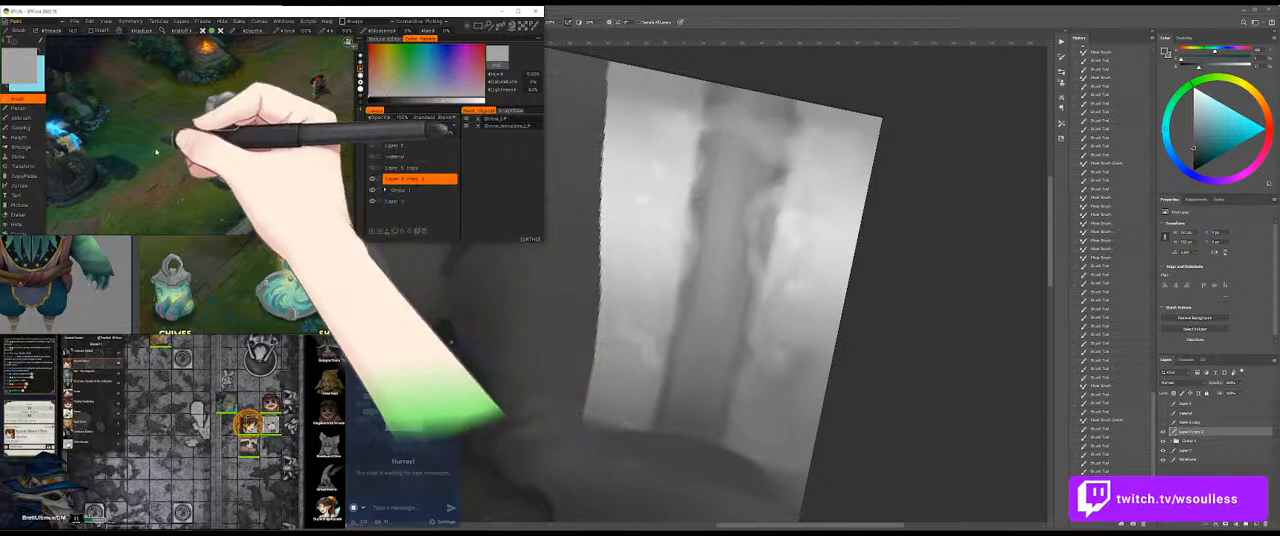
{"action": "left_click", "coordinate": [76, 20]}
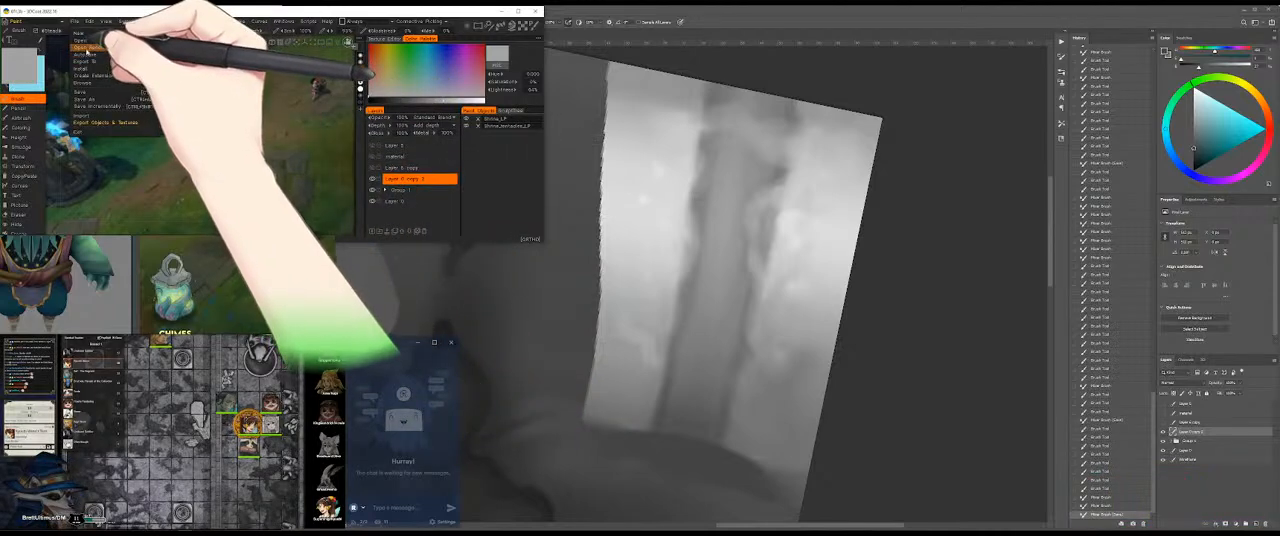
{"action": "mouse_move", "coordinate": [128, 48]}
{"action": "left_click", "coordinate": [176, 51]}
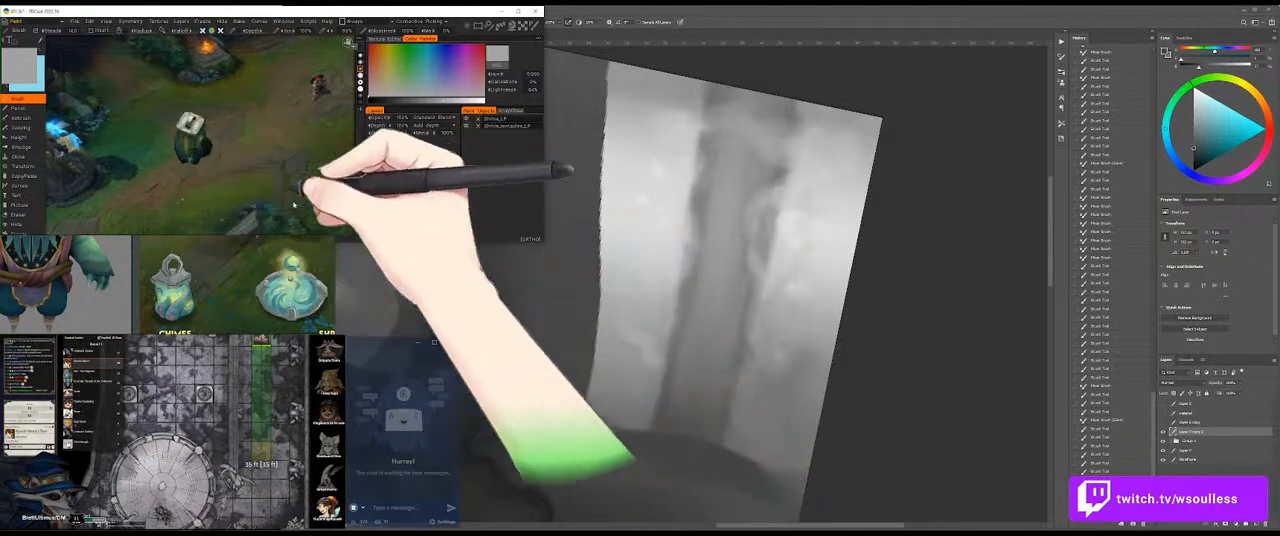
Step: Toggle the painted copy layer's visibility, hide the tentacles object, and rotate the model to inspect the body
{"action": "left_click", "coordinate": [373, 179]}
{"action": "left_click_drag", "start_coordinate": [215, 187], "coordinate": [313, 202]}
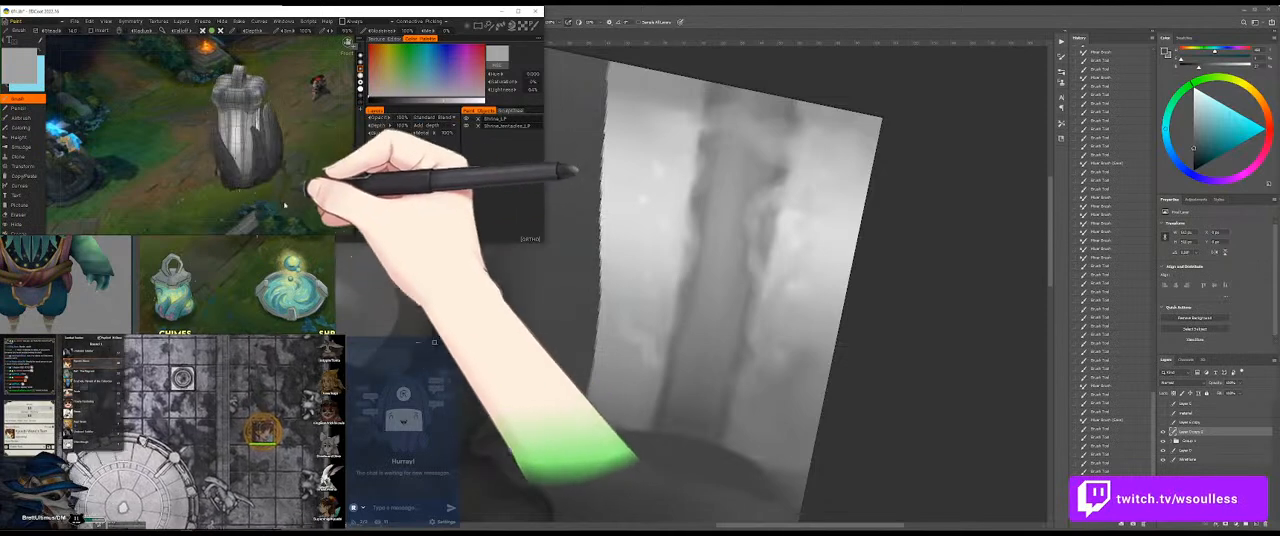
{"action": "left_click", "coordinate": [467, 126]}
{"action": "left_click_drag", "start_coordinate": [183, 163], "coordinate": [224, 158]}
{"action": "left_click_drag", "start_coordinate": [304, 155], "coordinate": [288, 178]}
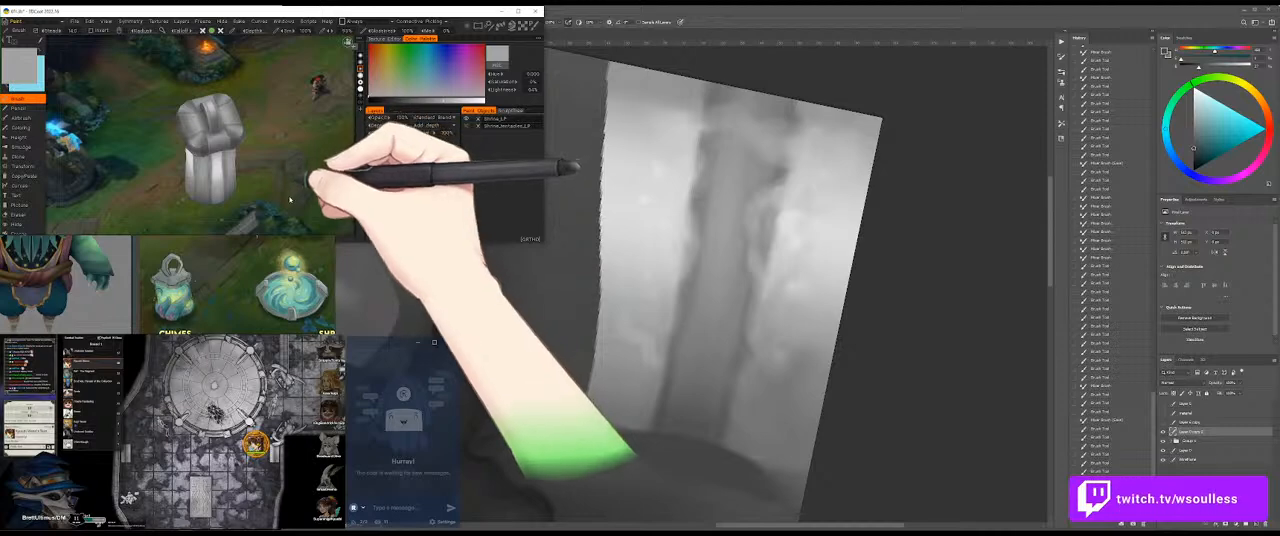
Step: Rotate the 3D model to inspect the painted body from several sides, and return to the image editor
{"action": "left_click_drag", "start_coordinate": [319, 179], "coordinate": [311, 183]}
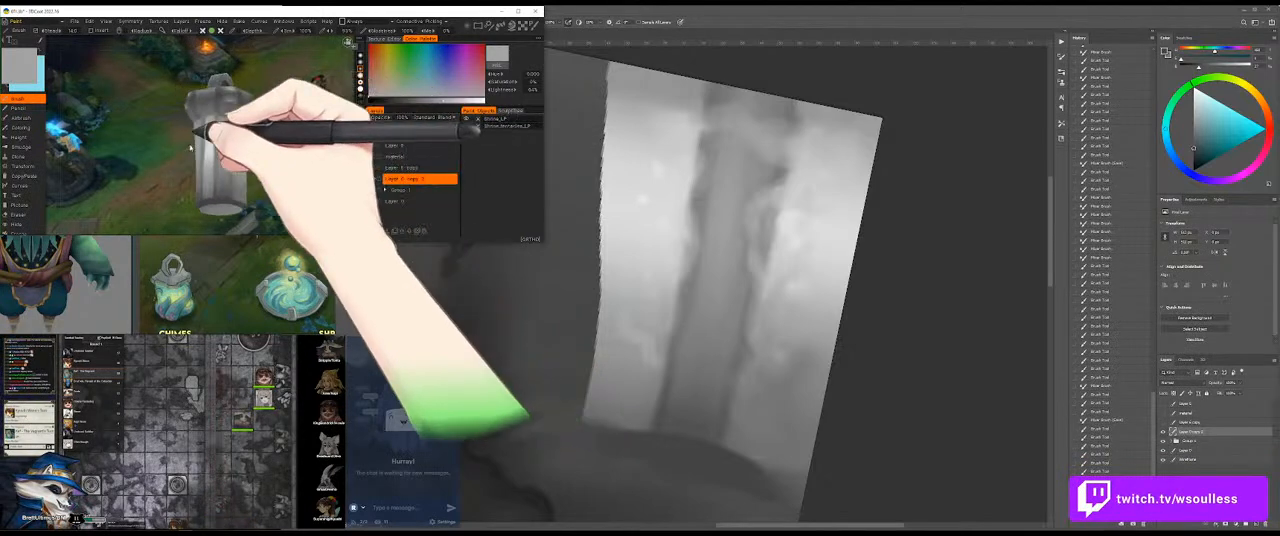
{"action": "left_click_drag", "start_coordinate": [178, 170], "coordinate": [289, 167]}
{"action": "left_click", "coordinate": [751, 221]}
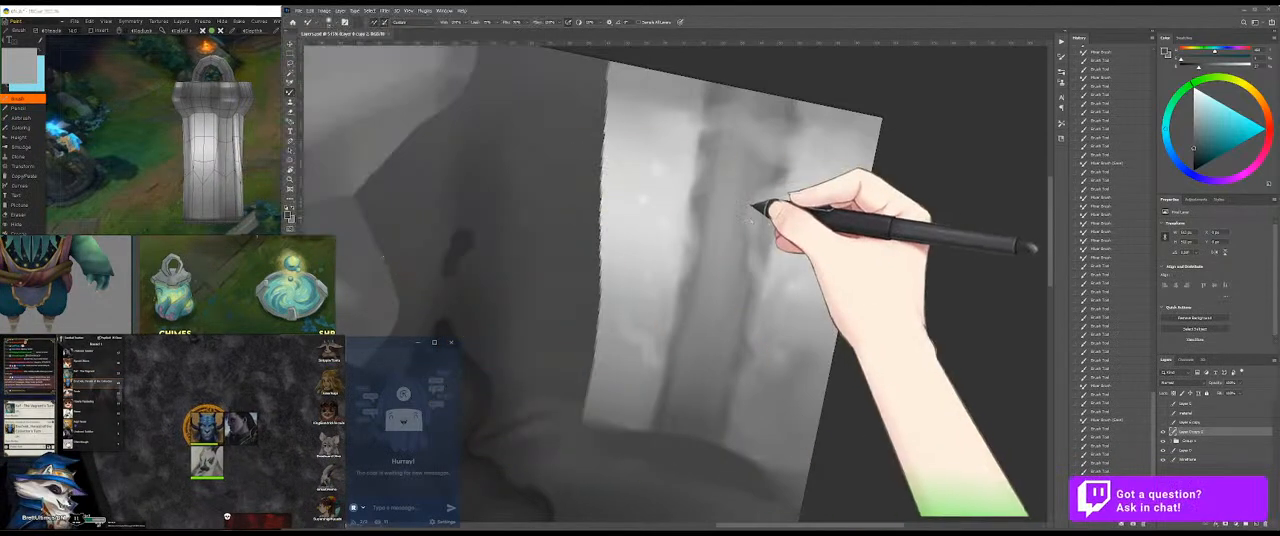
Step: Resend the texture from the 3D painting program, update the open file, and fade the wireframe layer to 20% opacity before selecting the painted copy layer
{"action": "left_click", "coordinate": [227, 140]}
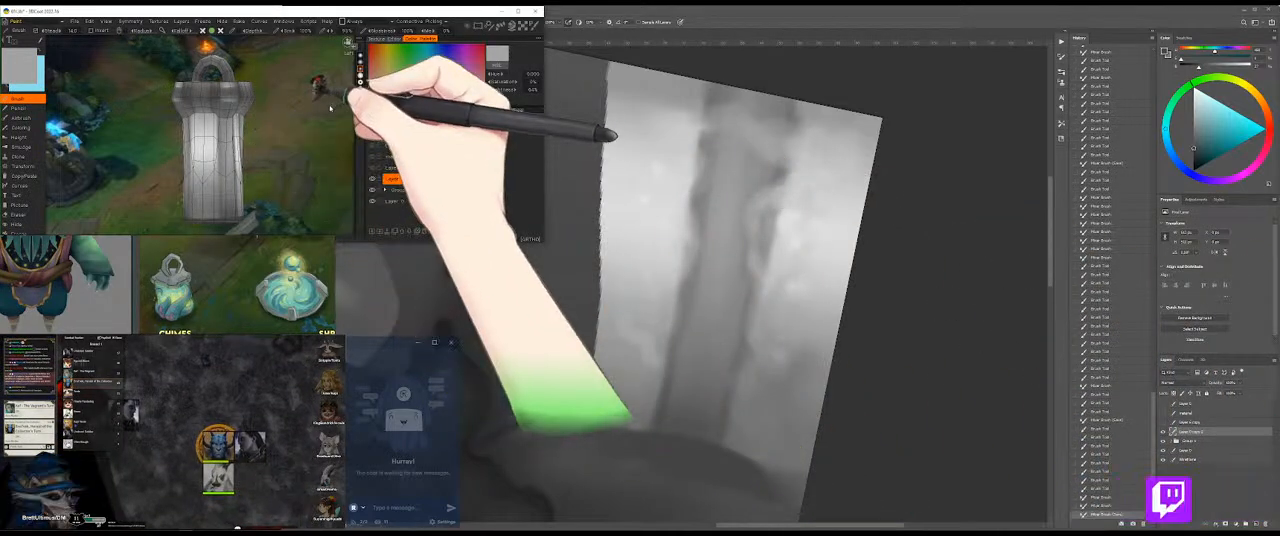
{"action": "key", "text": "ctrl+p"}
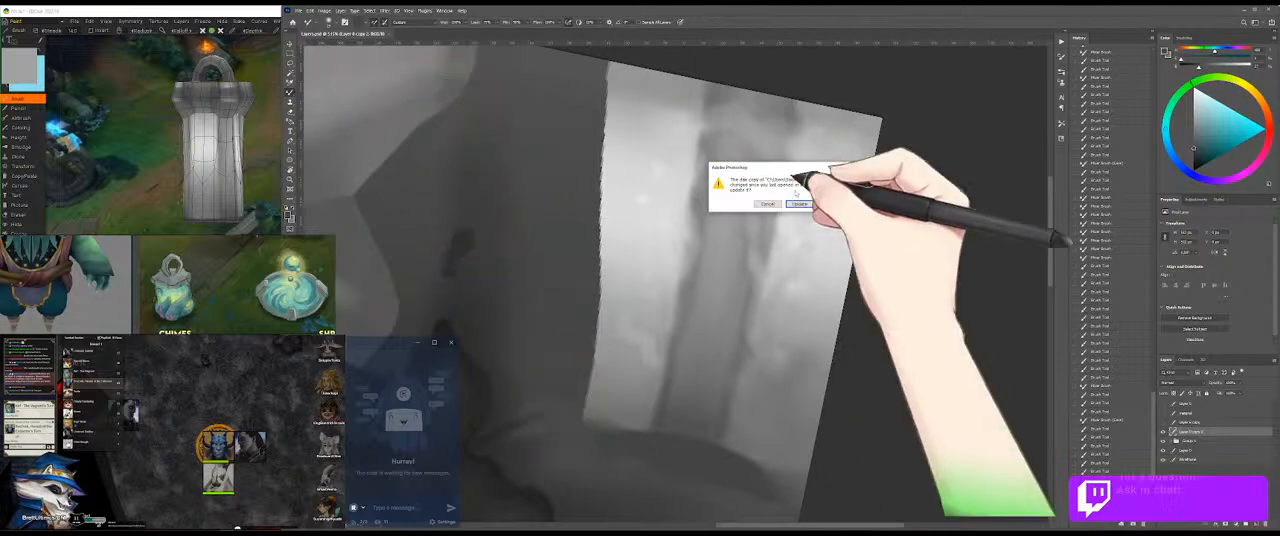
{"action": "left_click", "coordinate": [800, 203]}
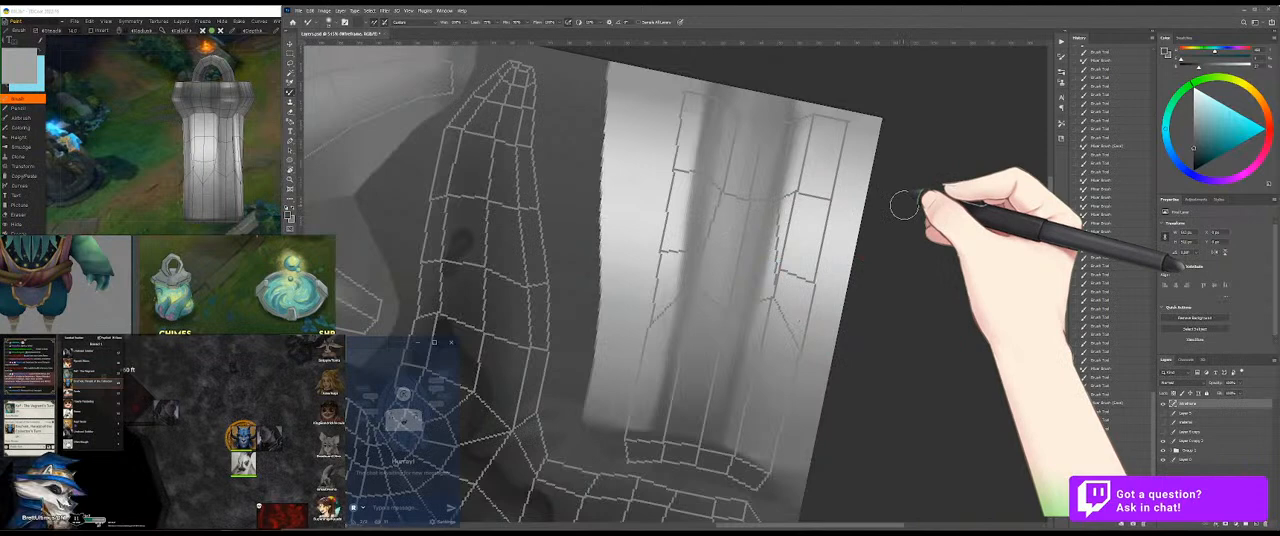
{"action": "key", "text": "2"}
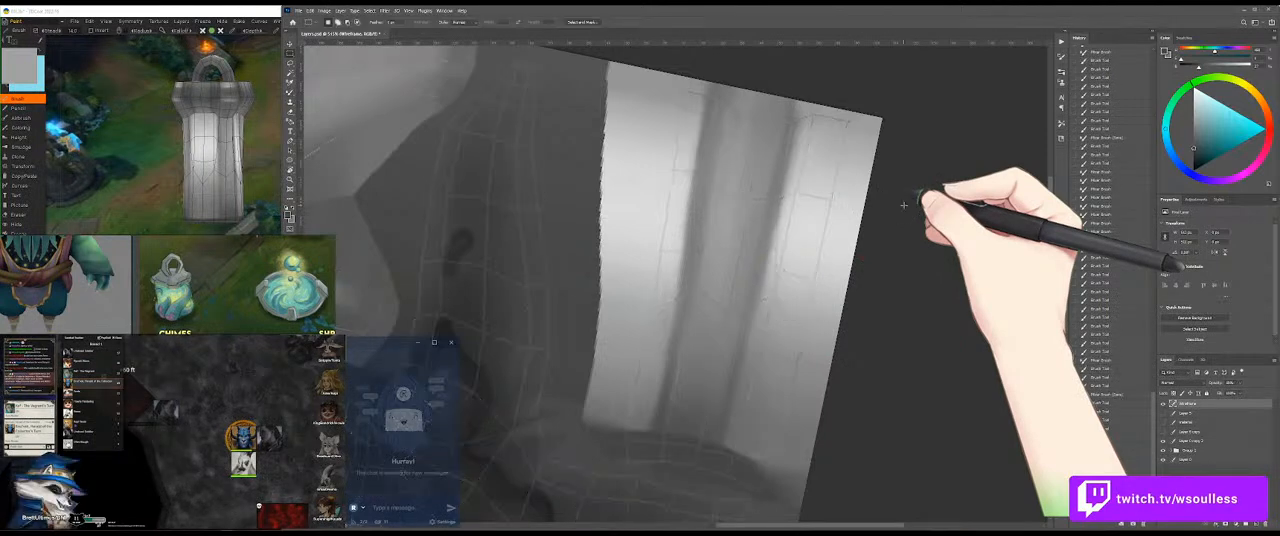
{"action": "left_click", "coordinate": [1202, 444]}
Step: Sample a mid grey from the streak and try widening its upper right edge with repeated brush strokes
{"action": "key", "text": "b"}
{"action": "left_click", "coordinate": [779, 178], "text": "alt"}
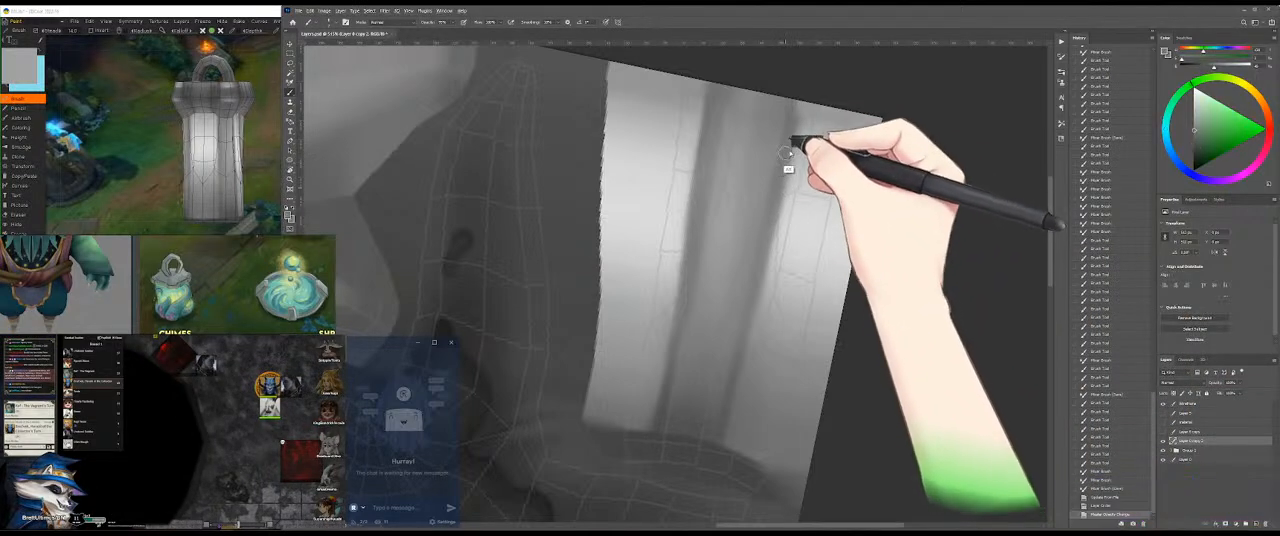
{"action": "left_click", "coordinate": [800, 143], "text": "alt"}
{"action": "left_click_drag", "start_coordinate": [802, 122], "coordinate": [783, 197]}
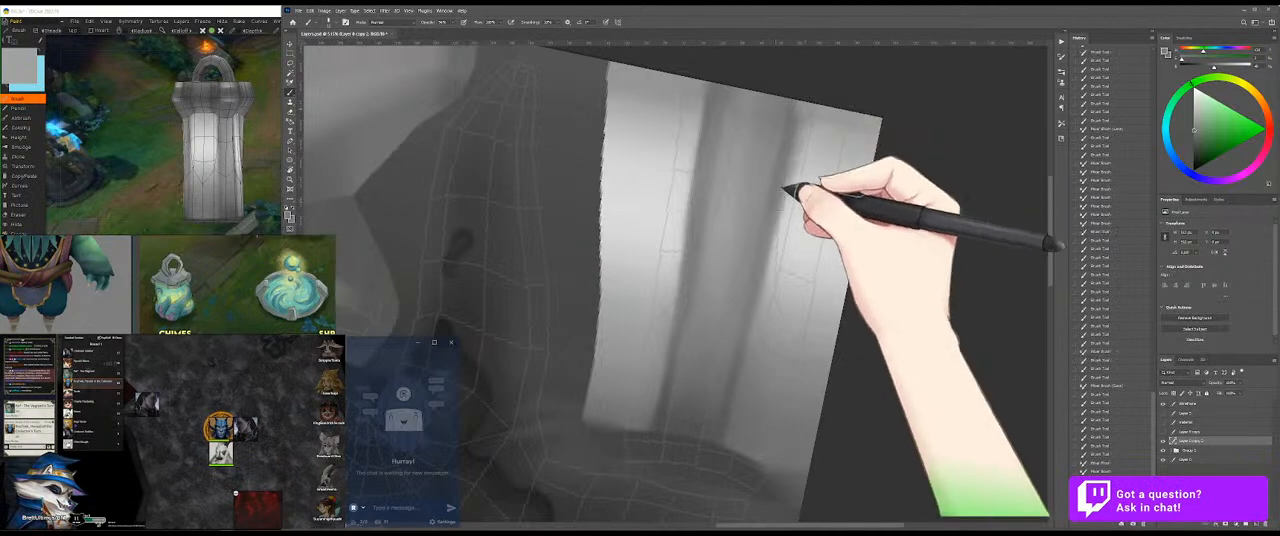
{"action": "left_click_drag", "start_coordinate": [799, 150], "coordinate": [770, 217]}
{"action": "left_click_drag", "start_coordinate": [806, 124], "coordinate": [771, 218]}
{"action": "left_click_drag", "start_coordinate": [799, 146], "coordinate": [764, 264]}
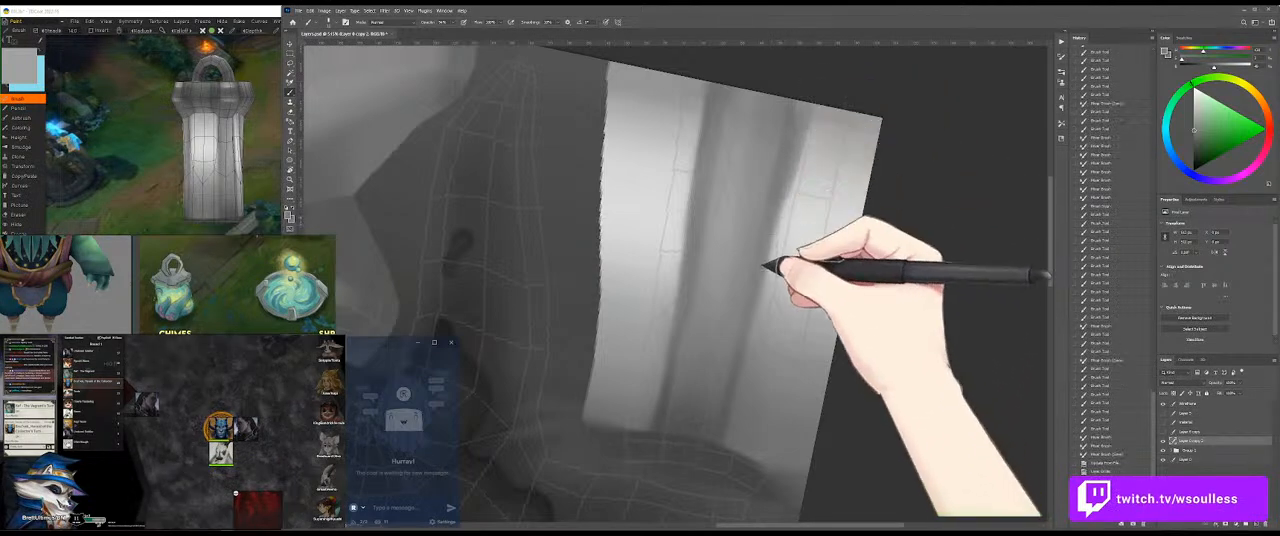
{"action": "left_click_drag", "start_coordinate": [791, 168], "coordinate": [765, 257]}
{"action": "left_click_drag", "start_coordinate": [808, 118], "coordinate": [758, 246]}
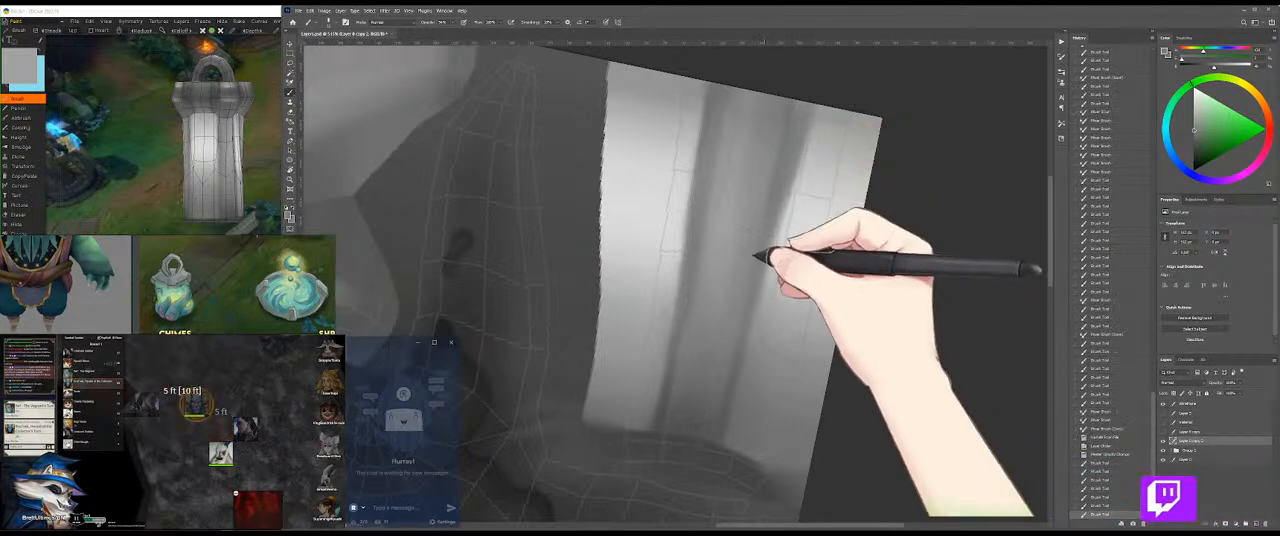
Step: Rotate the canvas and try extending the grey shading down the streak's right edge, following the wireframe lines
{"action": "key", "text": "r"}
{"action": "left_click_drag", "start_coordinate": [846, 174], "coordinate": [848, 234]}
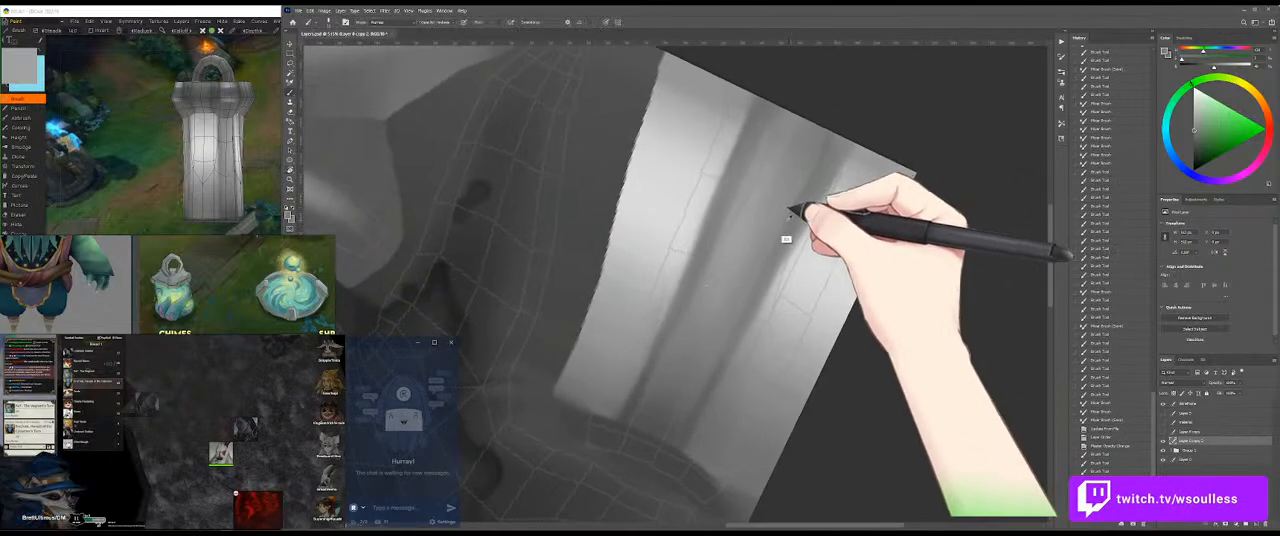
{"action": "left_click_drag", "start_coordinate": [829, 186], "coordinate": [757, 297]}
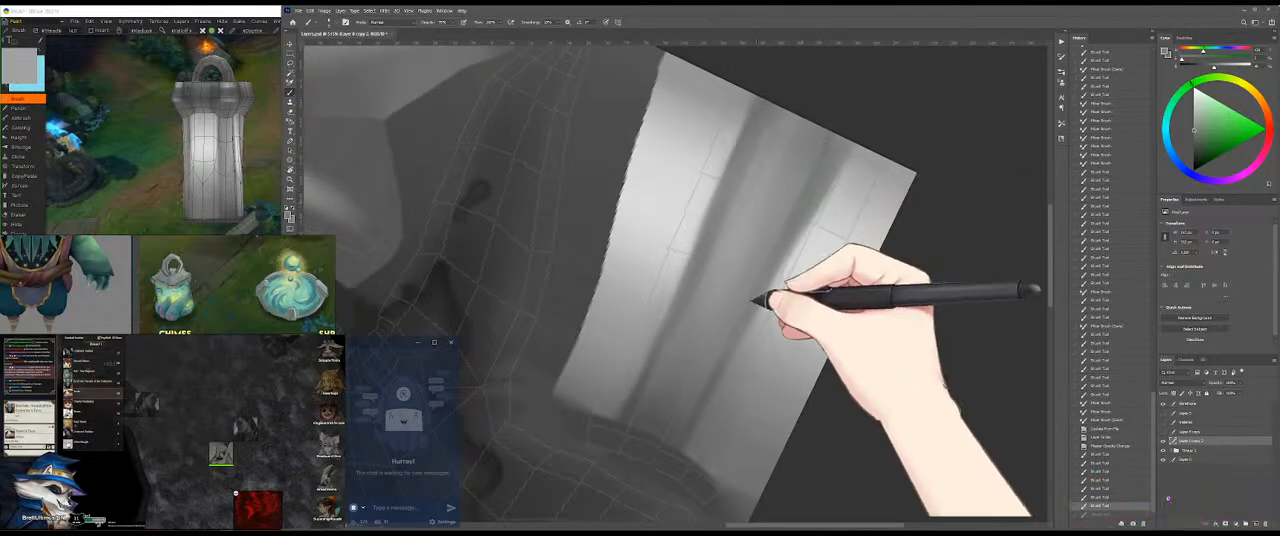
{"action": "left_click_drag", "start_coordinate": [812, 206], "coordinate": [750, 305]}
{"action": "left_click_drag", "start_coordinate": [788, 246], "coordinate": [766, 286]}
{"action": "left_click_drag", "start_coordinate": [803, 223], "coordinate": [734, 329]}
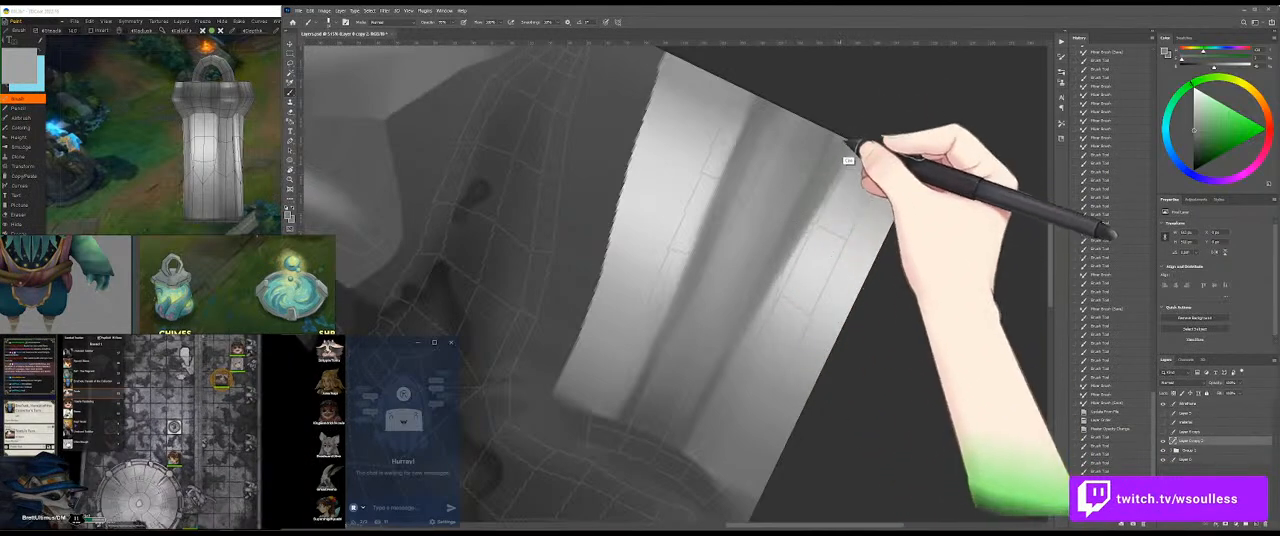
{"action": "left_click_drag", "start_coordinate": [845, 160], "coordinate": [804, 216]}
{"action": "left_click_drag", "start_coordinate": [833, 165], "coordinate": [799, 216]}
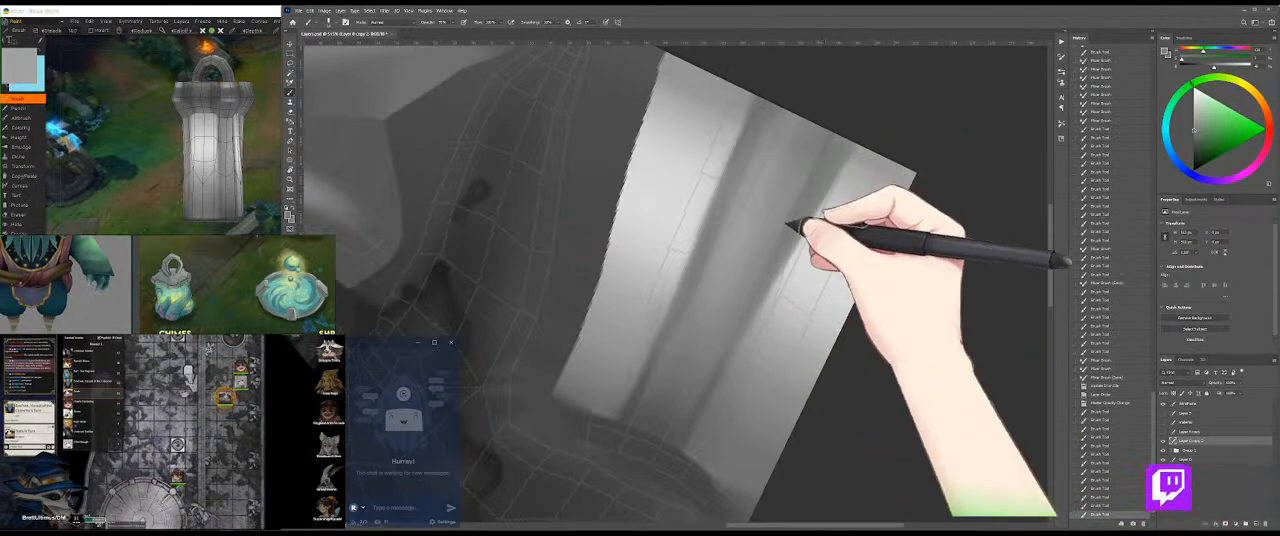
{"action": "mouse_move", "coordinate": [842, 160]}
{"action": "left_mouse_down"}
{"action": "mouse_move", "coordinate": [795, 213]}
{"action": "mouse_move", "coordinate": [785, 266]}
{"action": "left_mouse_up"}
{"action": "left_click_drag", "start_coordinate": [803, 228], "coordinate": [777, 277]}
{"action": "left_click_drag", "start_coordinate": [812, 208], "coordinate": [783, 262]}
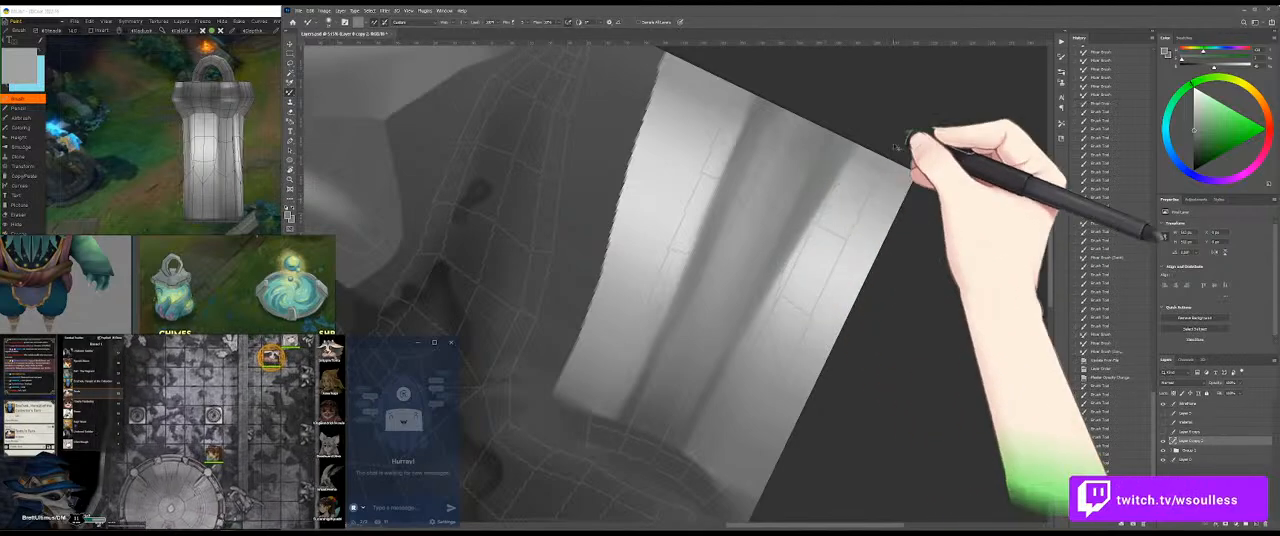
Step: Save the texture and rotate the 3D model to check the widened streak
{"action": "key", "text": "shift+b"}
{"action": "key", "text": "ctrl+s"}
{"action": "left_click", "coordinate": [147, 172]}
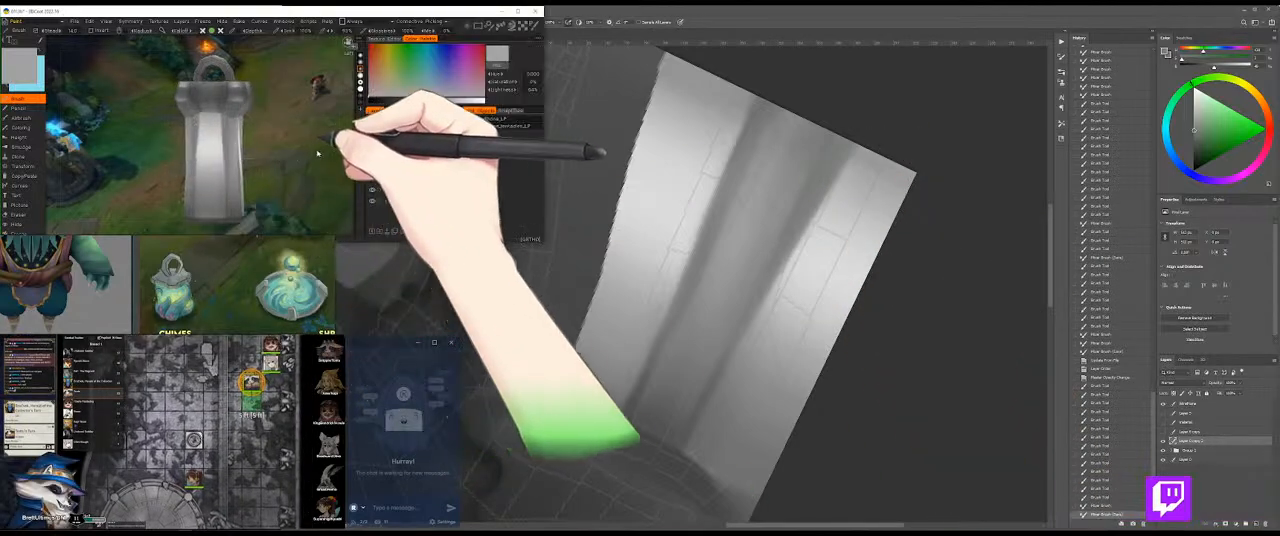
{"action": "left_click_drag", "start_coordinate": [316, 152], "coordinate": [332, 175]}
{"action": "left_click", "coordinate": [923, 247]}
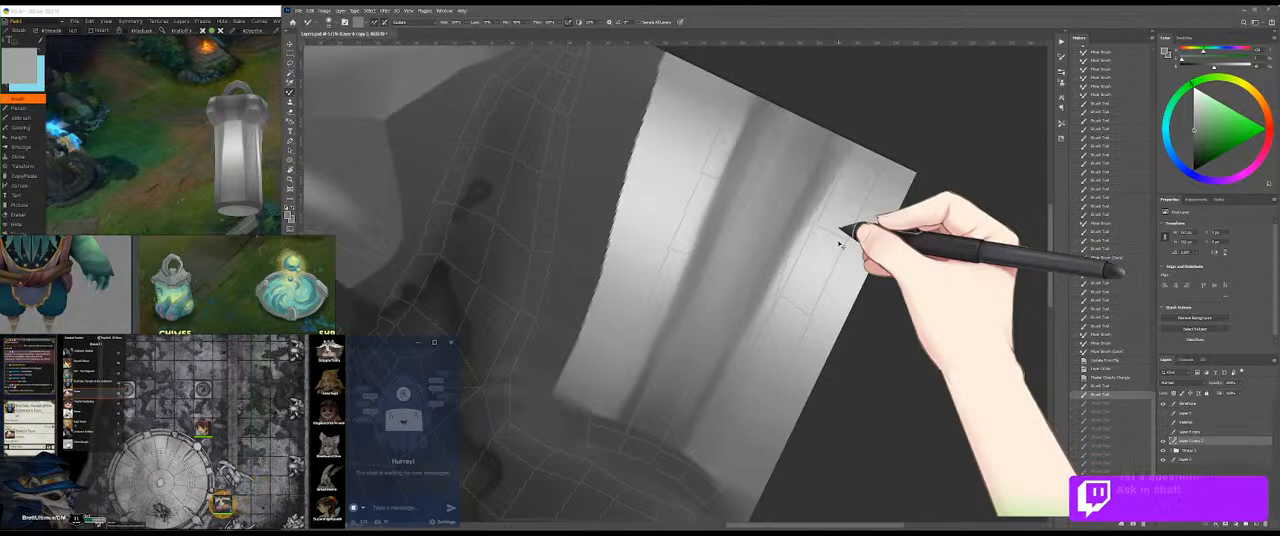
Step: Undo the brush strokes that widened the streak's right edge and return to the Brush
{"action": "key", "text": "ctrl+z"}
{"action": "key", "text": "ctrl+shift+z"}
{"action": "key", "text": "b"}
{"action": "mouse_move", "coordinate": [857, 126]}
{"action": "left_mouse_down"}
{"action": "mouse_move", "coordinate": [824, 182]}
{"action": "mouse_move", "coordinate": [863, 208]}
{"action": "left_mouse_up"}
{"action": "key", "text": "b"}
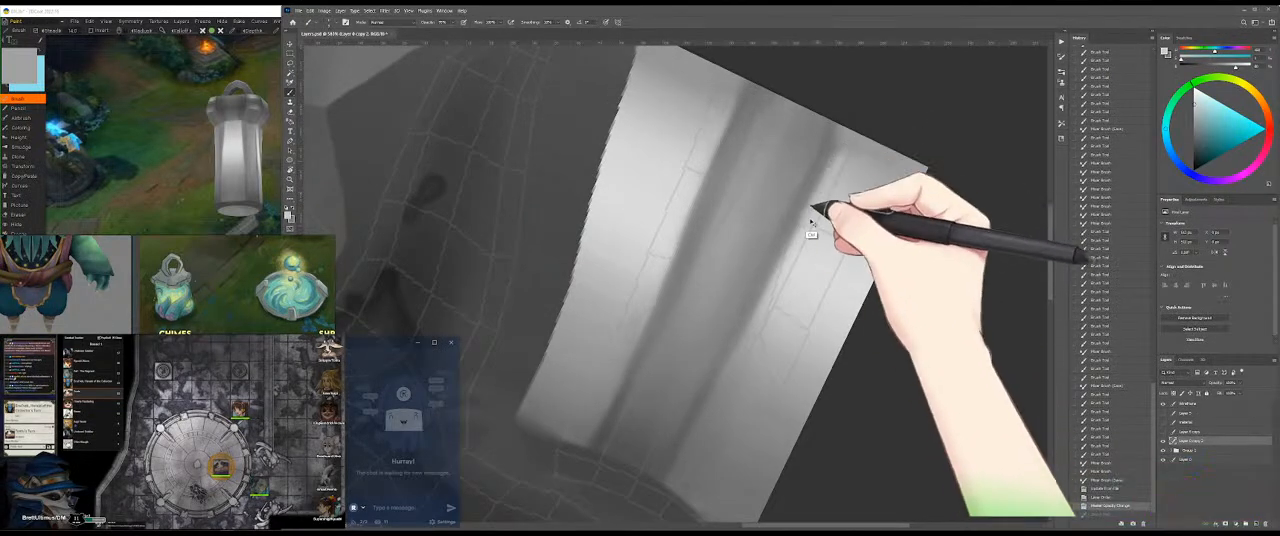
Step: Rotate the canvas so the band lies diagonally and hide the wireframe layer
{"action": "key", "text": "r"}
{"action": "left_click_drag", "start_coordinate": [879, 185], "coordinate": [860, 268]}
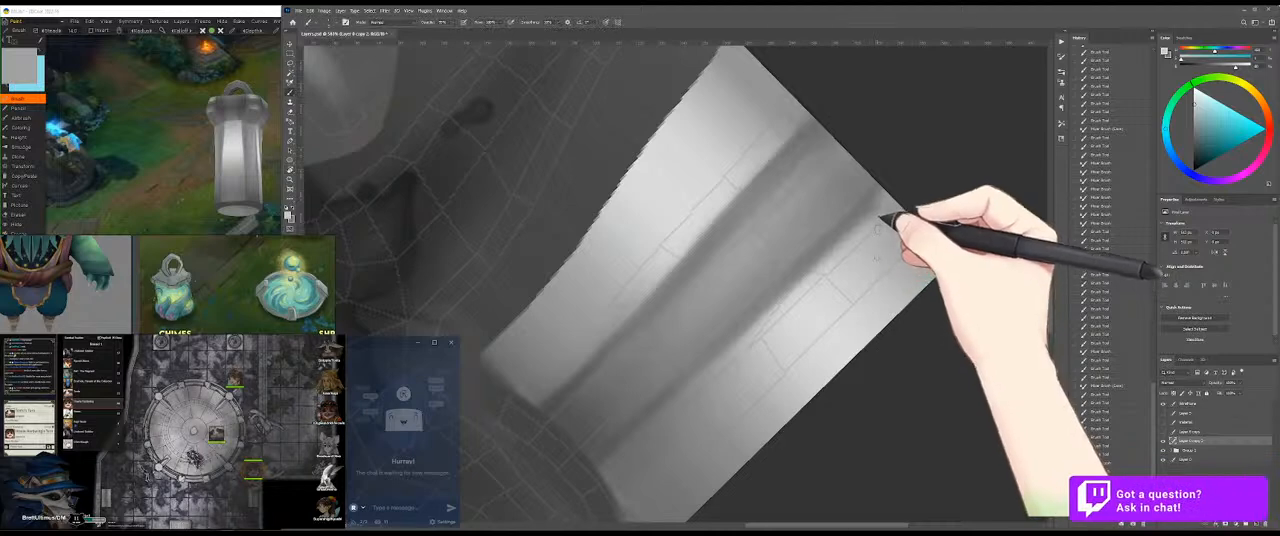
{"action": "left_click", "coordinate": [1163, 403]}
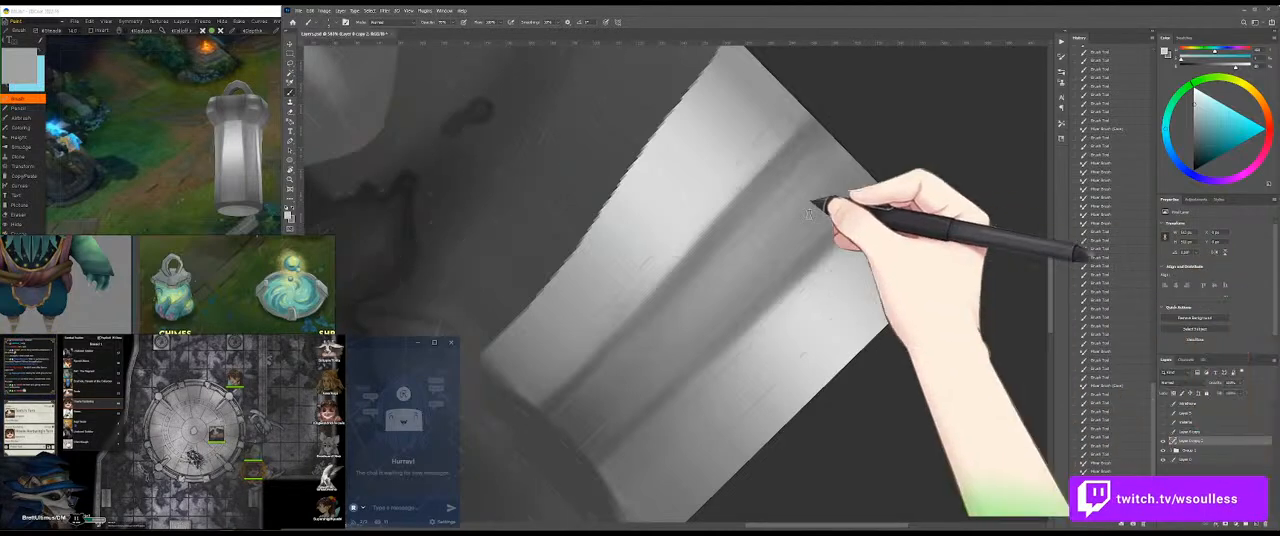
Step: Try brushing a lighter grey along the streak's upper right edge, and undo the strokes
{"action": "left_click_drag", "start_coordinate": [871, 232], "coordinate": [799, 288]}
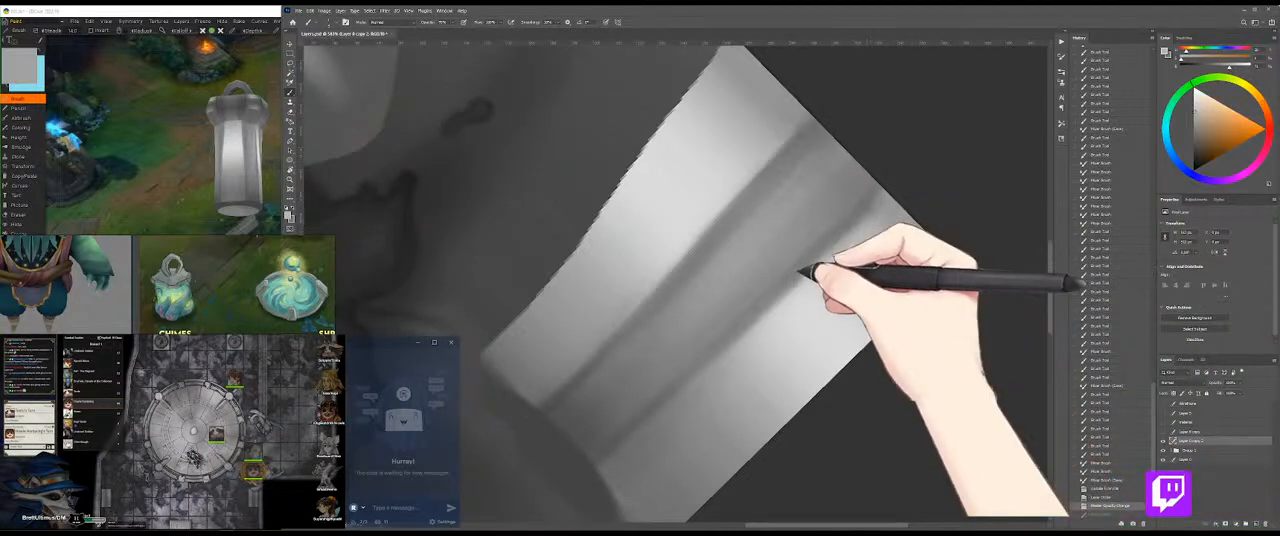
{"action": "left_click_drag", "start_coordinate": [872, 225], "coordinate": [811, 273]}
{"action": "key", "text": "ctrl+z"}
{"action": "key", "text": "ctrl+z"}
{"action": "key", "text": "ctrl+z"}
Step: Sample greys around the streak and rework its right edge from the upper end downward with the Brush and Mixer Brush
{"action": "left_click", "coordinate": [828, 274], "text": "alt"}
{"action": "mouse_move", "coordinate": [838, 237]}
{"action": "left_mouse_down"}
{"action": "mouse_move", "coordinate": [783, 299]}
{"action": "mouse_move", "coordinate": [893, 204]}
{"action": "mouse_move", "coordinate": [812, 268]}
{"action": "mouse_move", "coordinate": [874, 198]}
{"action": "mouse_move", "coordinate": [808, 263]}
{"action": "mouse_move", "coordinate": [829, 231]}
{"action": "mouse_move", "coordinate": [743, 329]}
{"action": "left_mouse_up"}
{"action": "left_click", "coordinate": [866, 232], "text": "alt"}
{"action": "key", "text": "b"}
{"action": "left_click", "coordinate": [857, 233], "text": "alt"}
{"action": "left_click", "coordinate": [828, 252], "text": "alt"}
{"action": "left_click", "coordinate": [853, 226], "text": "alt"}
{"action": "left_click", "coordinate": [857, 216], "text": "alt"}
{"action": "key", "text": "shift+b"}
{"action": "key", "text": "shift+b"}
{"action": "left_click", "coordinate": [814, 254], "text": "alt"}
{"action": "left_click_drag", "start_coordinate": [825, 196], "coordinate": [811, 256]}
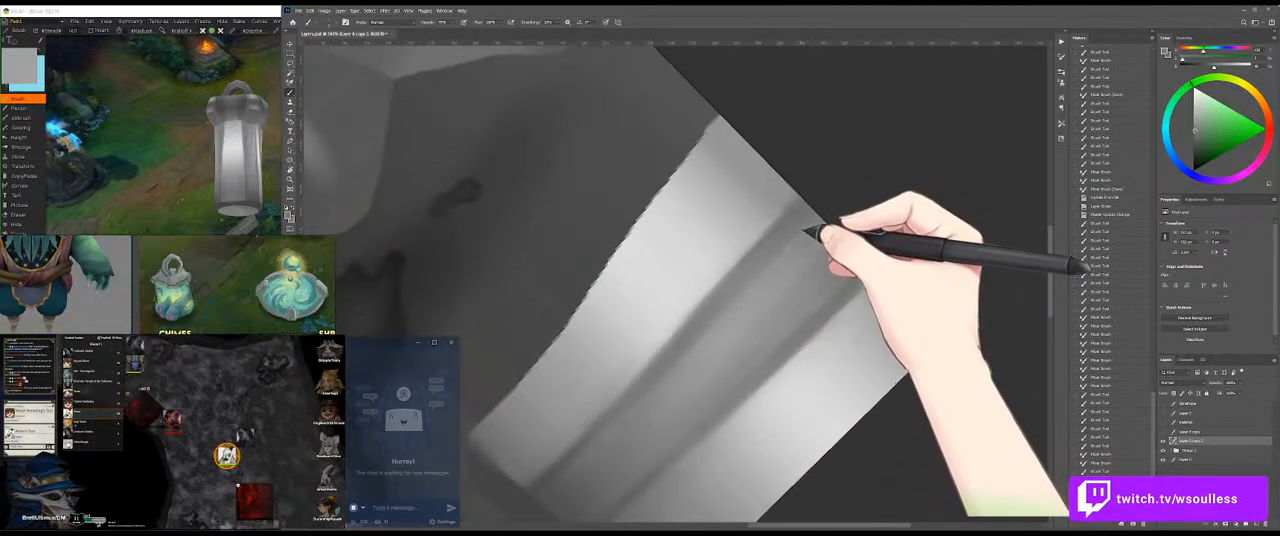
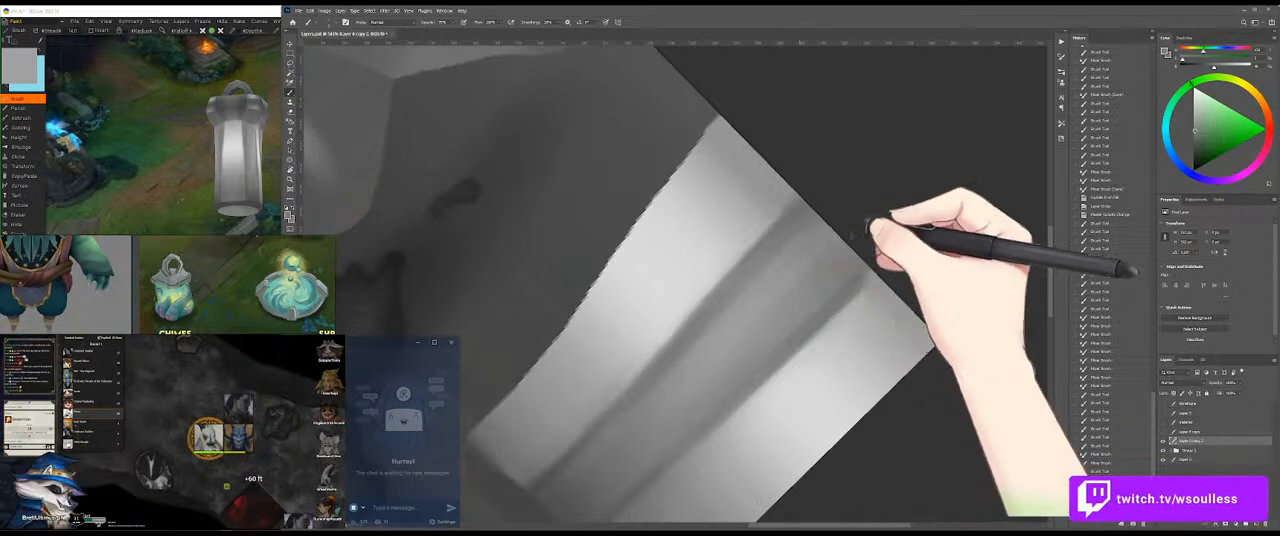
Step: Sample a light grey from the band and brush it along the upper left edge of the dark streak
{"action": "left_click_drag", "start_coordinate": [783, 203], "coordinate": [777, 209]}
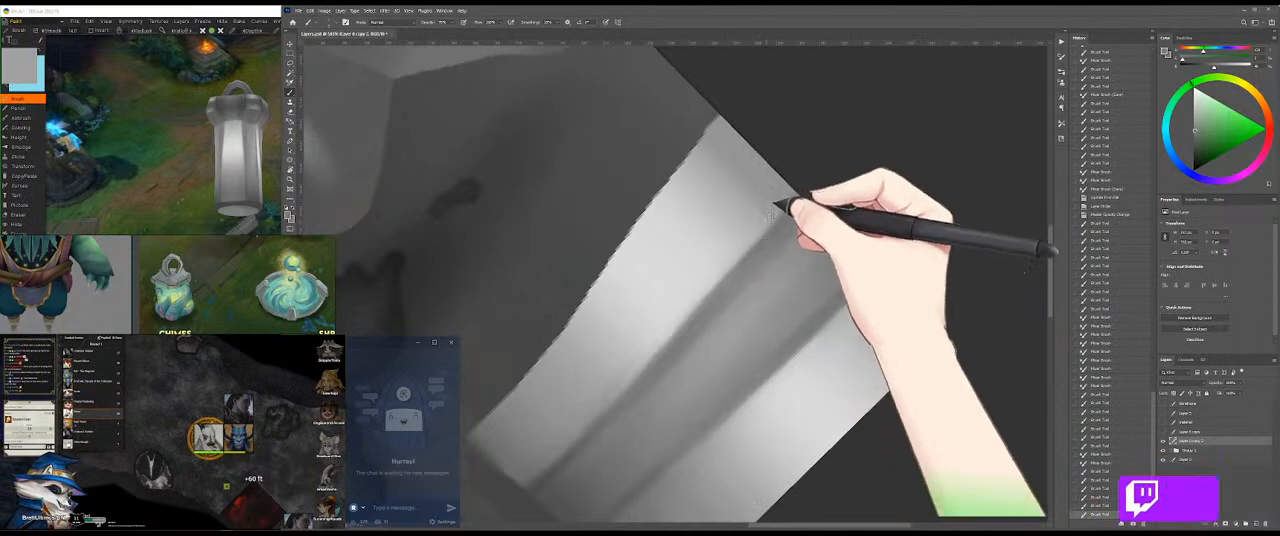
{"action": "left_click", "coordinate": [722, 257], "text": "alt"}
{"action": "left_click", "coordinate": [735, 255], "text": "alt"}
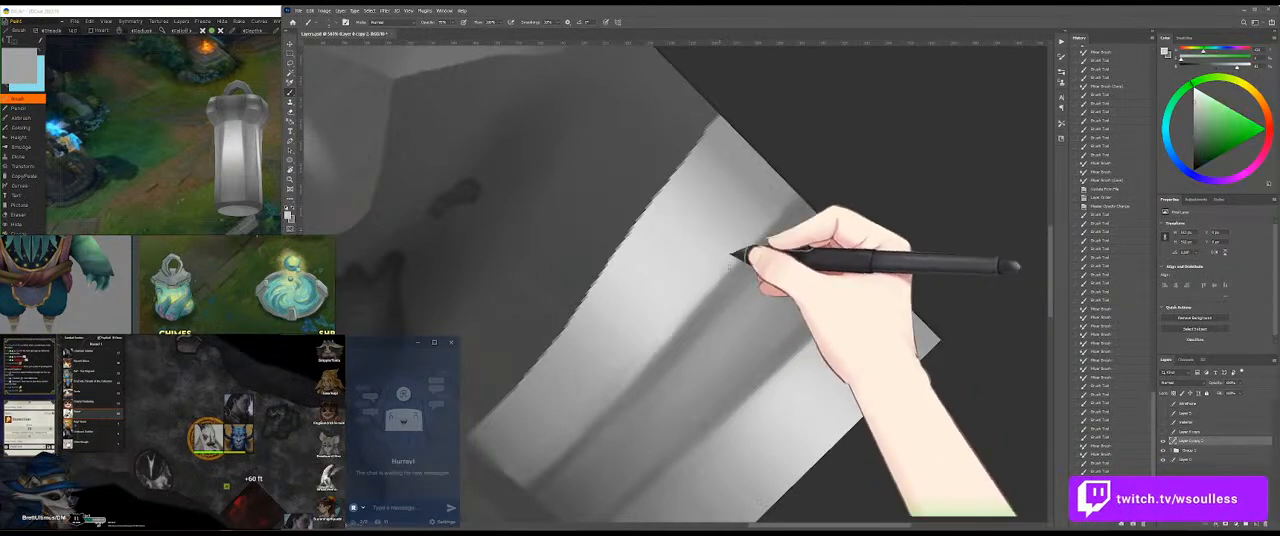
{"action": "left_click_drag", "start_coordinate": [750, 235], "coordinate": [704, 297]}
{"action": "left_click_drag", "start_coordinate": [748, 235], "coordinate": [706, 290]}
{"action": "left_click_drag", "start_coordinate": [766, 217], "coordinate": [700, 290]}
{"action": "left_click_drag", "start_coordinate": [746, 240], "coordinate": [712, 276]}
{"action": "mouse_move", "coordinate": [762, 225]}
{"action": "left_mouse_down"}
{"action": "mouse_move", "coordinate": [709, 288]}
{"action": "mouse_move", "coordinate": [726, 285]}
{"action": "left_mouse_up"}
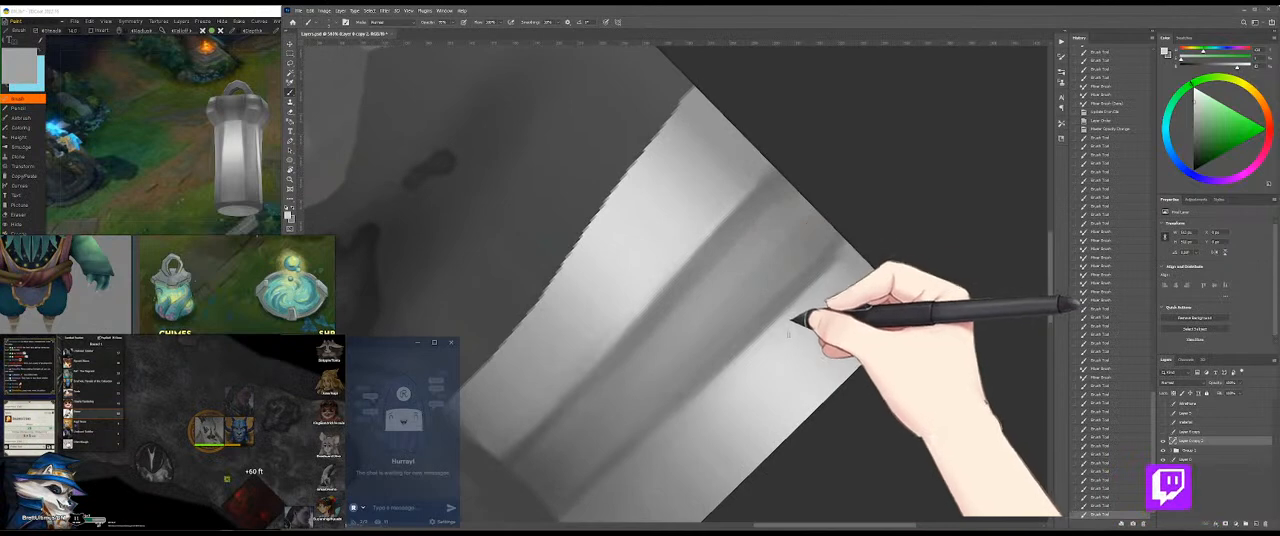
Step: Brush light grey along the streak's right edge, soften it with the Mixer Brush, and check the result on the 3D model
{"action": "left_click_drag", "start_coordinate": [842, 260], "coordinate": [790, 312]}
{"action": "left_click_drag", "start_coordinate": [822, 279], "coordinate": [733, 364]}
{"action": "left_click_drag", "start_coordinate": [822, 293], "coordinate": [783, 331]}
{"action": "key", "text": "shift+b"}
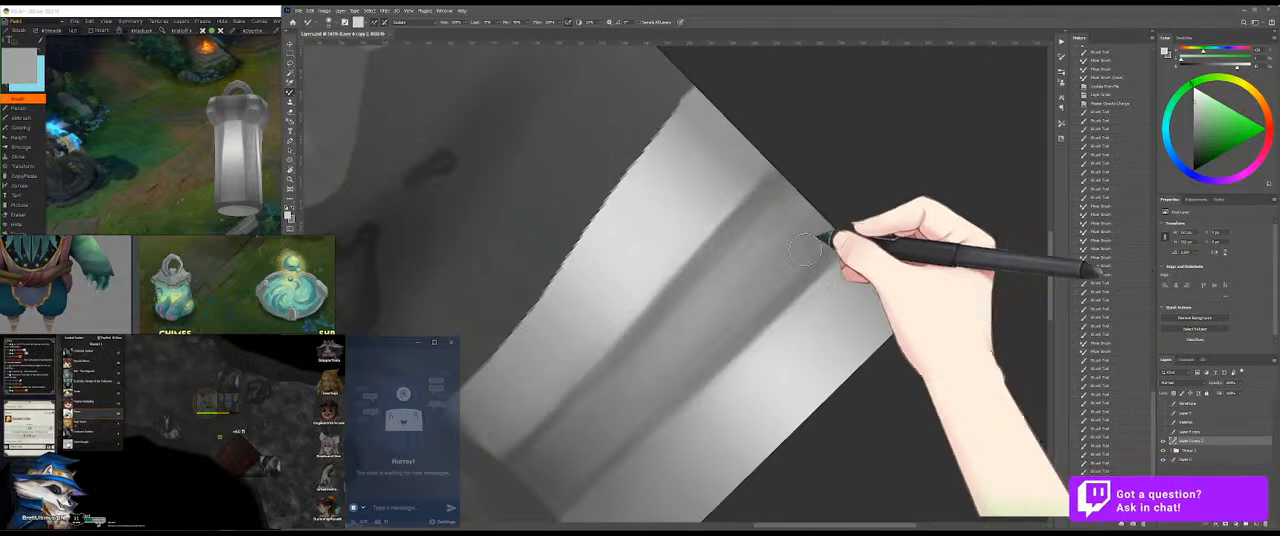
{"action": "left_click", "coordinate": [184, 163]}
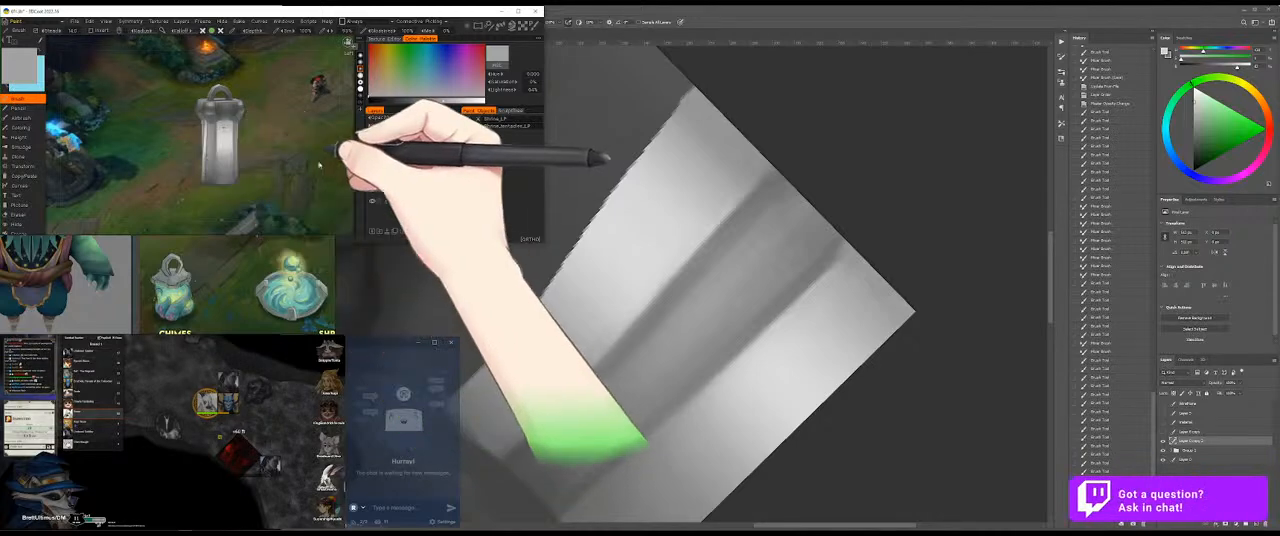
{"action": "left_click", "coordinate": [692, 287]}
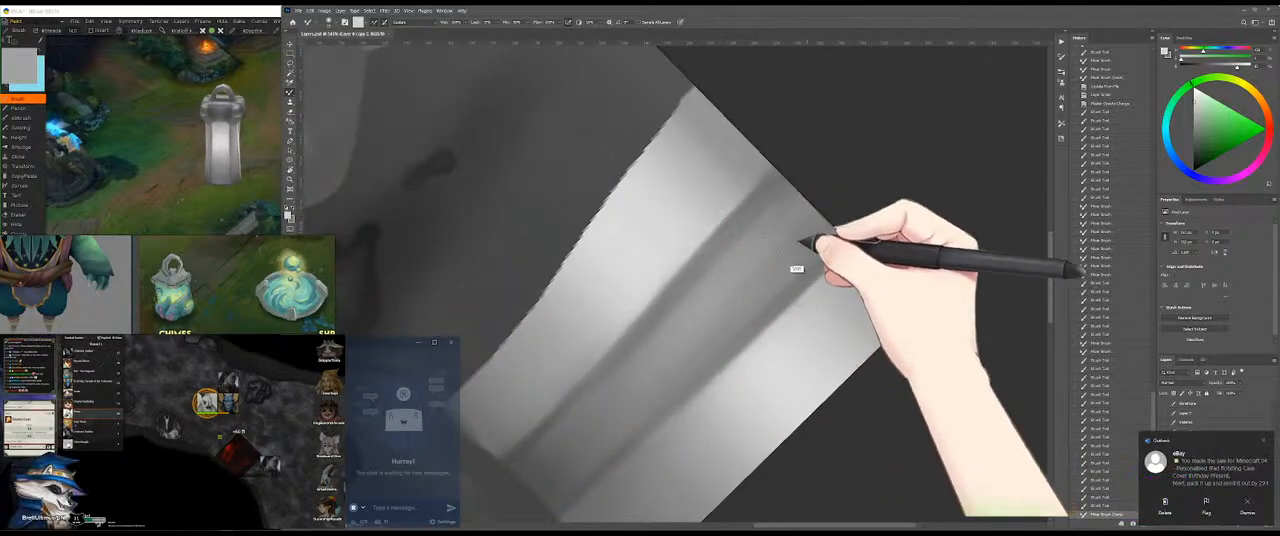
Step: Try brushing a sampled mid grey across the band's upper end, and undo the stroke
{"action": "left_click", "coordinate": [767, 190], "text": "alt"}
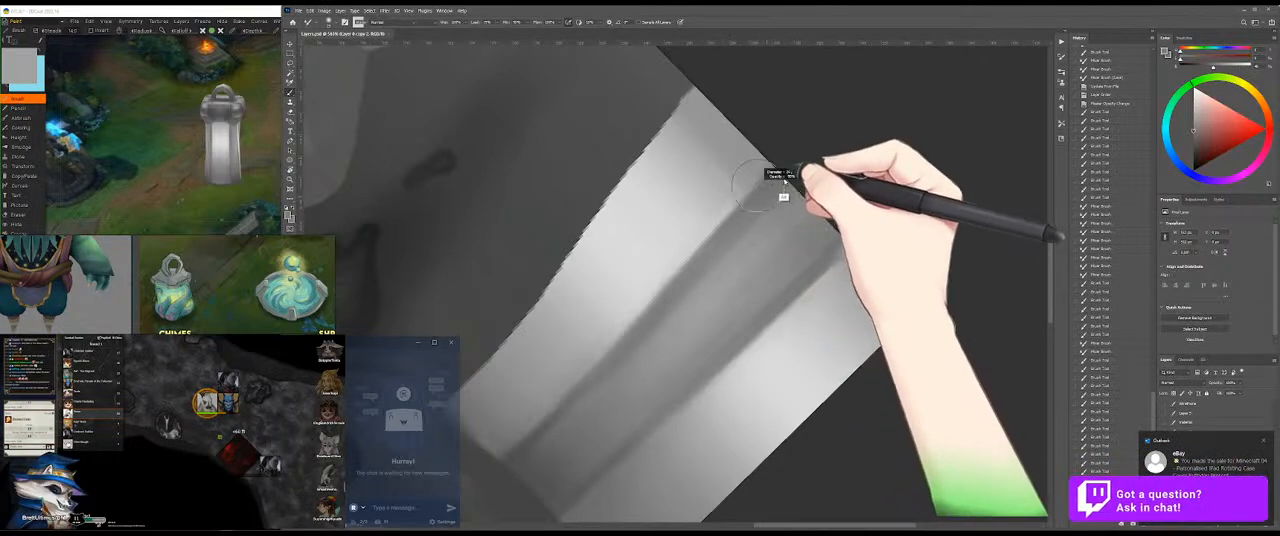
{"action": "key", "text": "shift+b"}
{"action": "left_click_drag", "start_coordinate": [750, 148], "coordinate": [843, 200]}
{"action": "key", "text": "ctrl+z"}
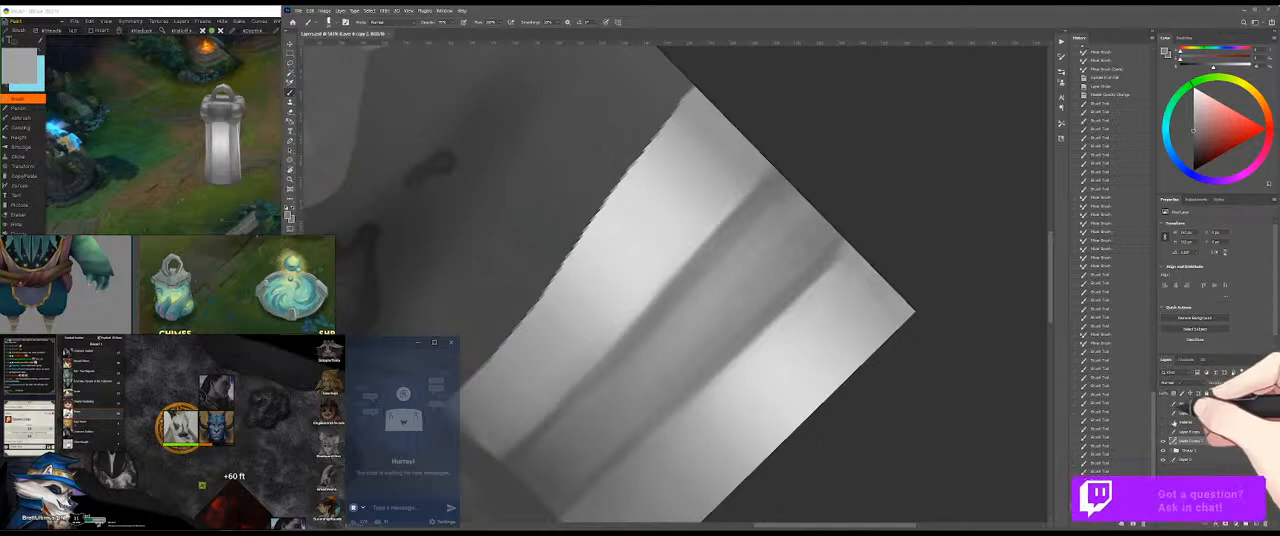
Step: Select the green band area on the material layer with the Magic Wand, hide that layer, and return to the painting layer with the Brush
{"action": "left_click", "coordinate": [1163, 422]}
{"action": "left_click", "coordinate": [1186, 422]}
{"action": "key", "text": "w"}
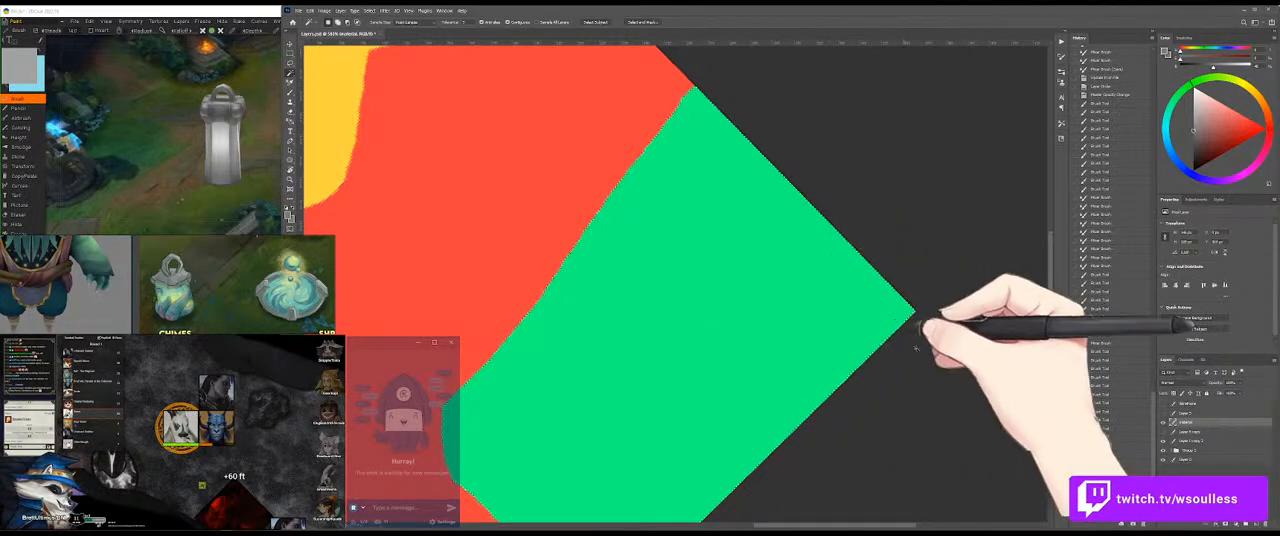
{"action": "left_click", "coordinate": [1163, 422]}
{"action": "left_click", "coordinate": [1193, 443]}
{"action": "key", "text": "b"}
Step: Brush mid grey along the band's upper end inside the selection, checking the shading on the 3D model
{"action": "mouse_move", "coordinate": [694, 99]}
{"action": "left_mouse_down"}
{"action": "mouse_move", "coordinate": [766, 116]}
{"action": "mouse_move", "coordinate": [702, 96]}
{"action": "mouse_move", "coordinate": [787, 143]}
{"action": "mouse_move", "coordinate": [886, 258]}
{"action": "mouse_move", "coordinate": [909, 306]}
{"action": "mouse_move", "coordinate": [859, 272]}
{"action": "mouse_move", "coordinate": [932, 316]}
{"action": "mouse_move", "coordinate": [902, 266]}
{"action": "mouse_move", "coordinate": [884, 262]}
{"action": "mouse_move", "coordinate": [919, 296]}
{"action": "left_mouse_up"}
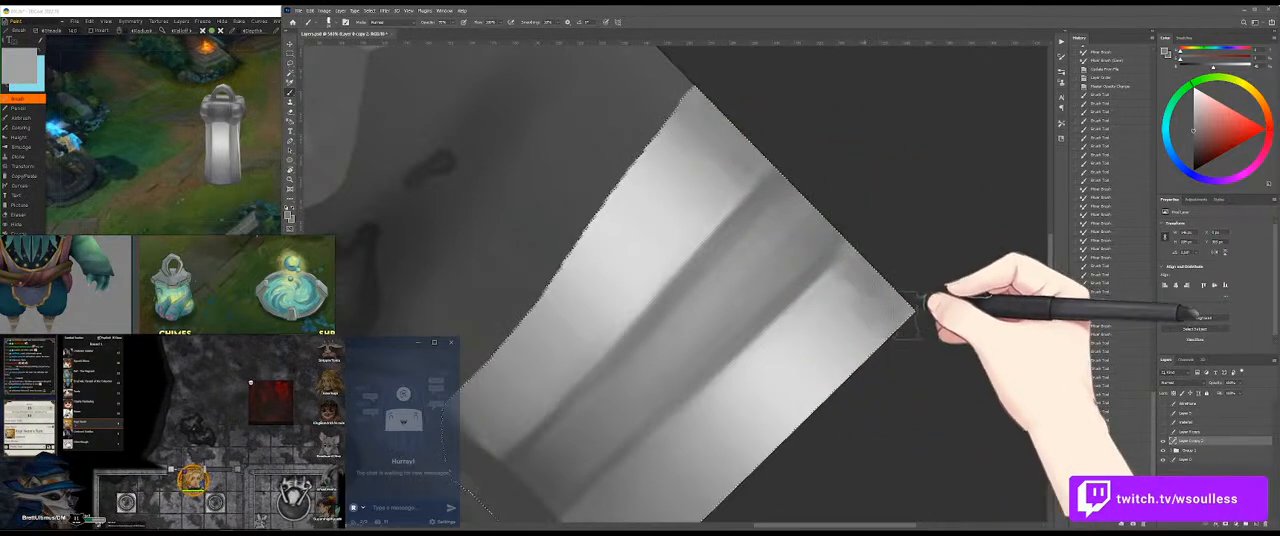
{"action": "left_click_drag", "start_coordinate": [142, 129], "coordinate": [326, 133]}
{"action": "left_click", "coordinate": [808, 250]}
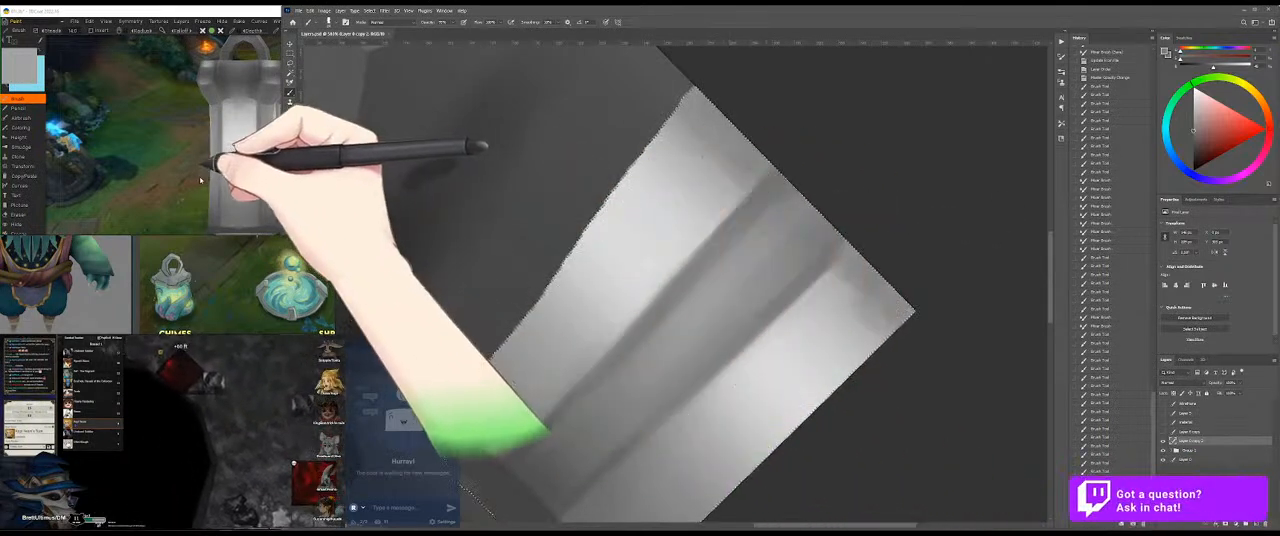
{"action": "left_click_drag", "start_coordinate": [912, 290], "coordinate": [891, 270]}
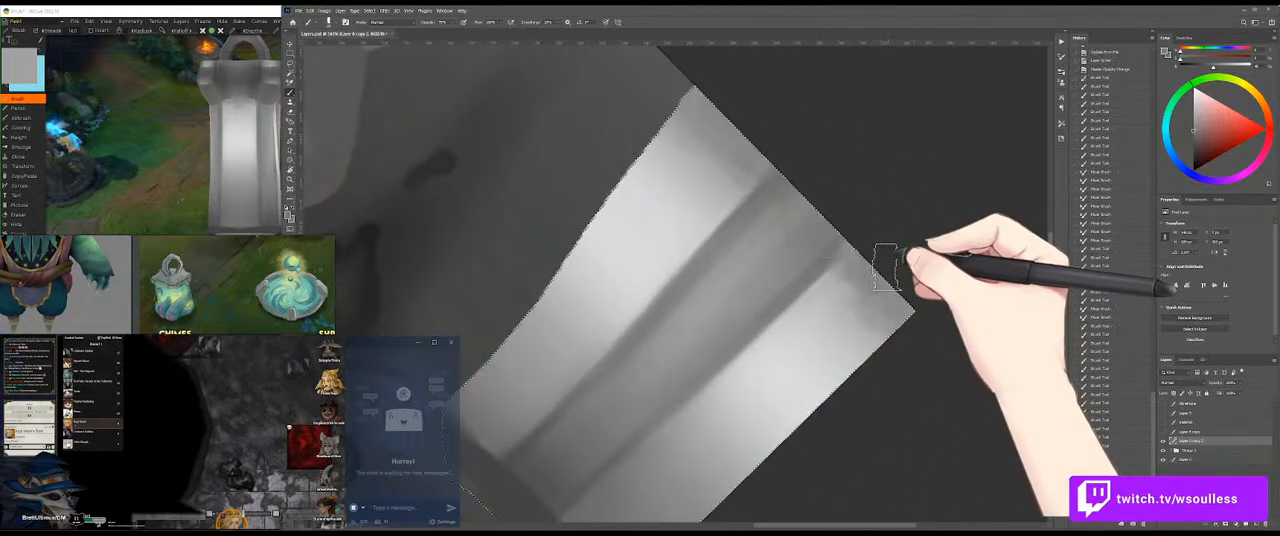
Step: Blend the grey along the band's upper end into the lighter area with the Mixer Brush
{"action": "key", "text": "shift+b"}
{"action": "mouse_move", "coordinate": [897, 290]}
{"action": "left_mouse_down"}
{"action": "mouse_move", "coordinate": [730, 165]}
{"action": "mouse_move", "coordinate": [718, 132]}
{"action": "mouse_move", "coordinate": [740, 172]}
{"action": "mouse_move", "coordinate": [708, 191]}
{"action": "left_mouse_up"}
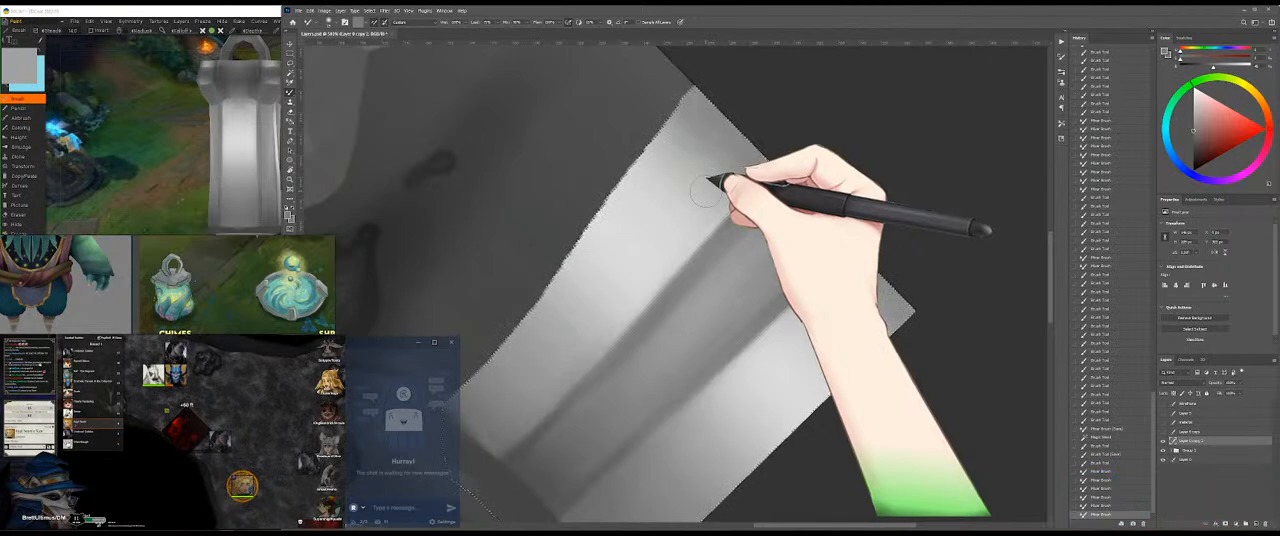
{"action": "mouse_move", "coordinate": [707, 191]}
{"action": "left_mouse_down"}
{"action": "mouse_move", "coordinate": [778, 150]}
{"action": "mouse_move", "coordinate": [728, 156]}
{"action": "mouse_move", "coordinate": [736, 168]}
{"action": "mouse_move", "coordinate": [706, 161]}
{"action": "left_mouse_up"}
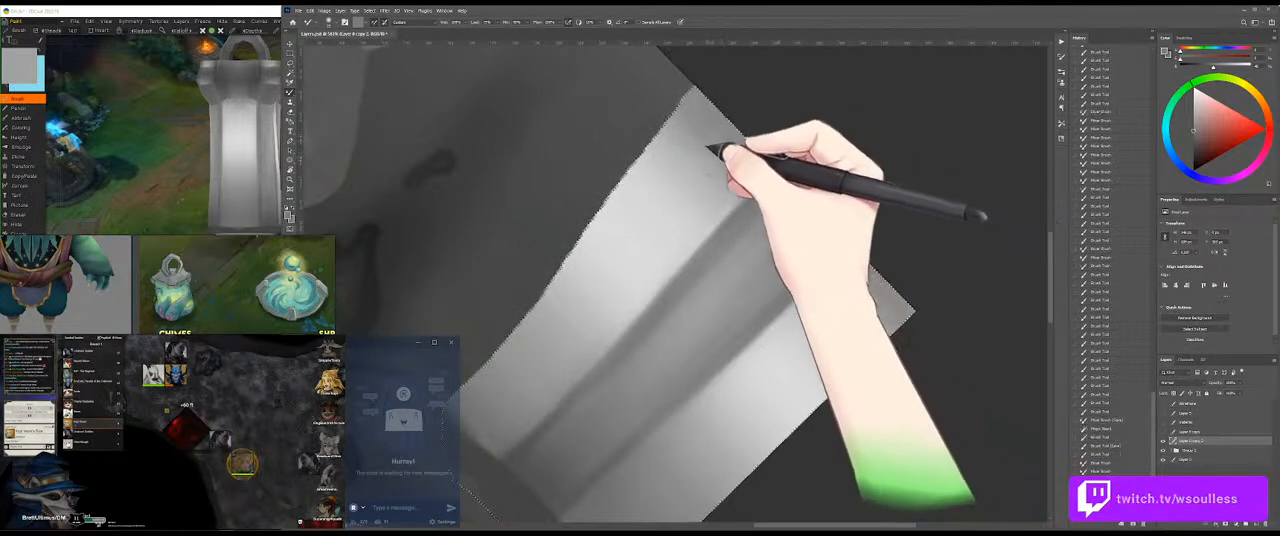
Step: Brush a sampled light grey beside the streak's upper left edge, blend it, save the texture, and check the 3D model
{"action": "key", "text": "shift+b"}
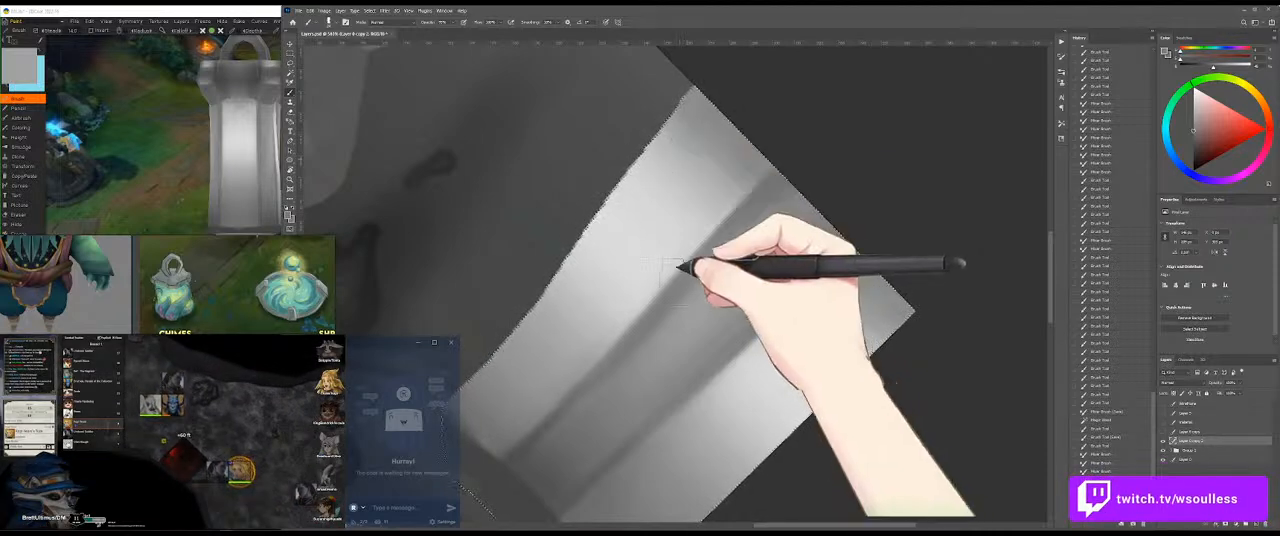
{"action": "left_click", "coordinate": [685, 203], "text": "alt"}
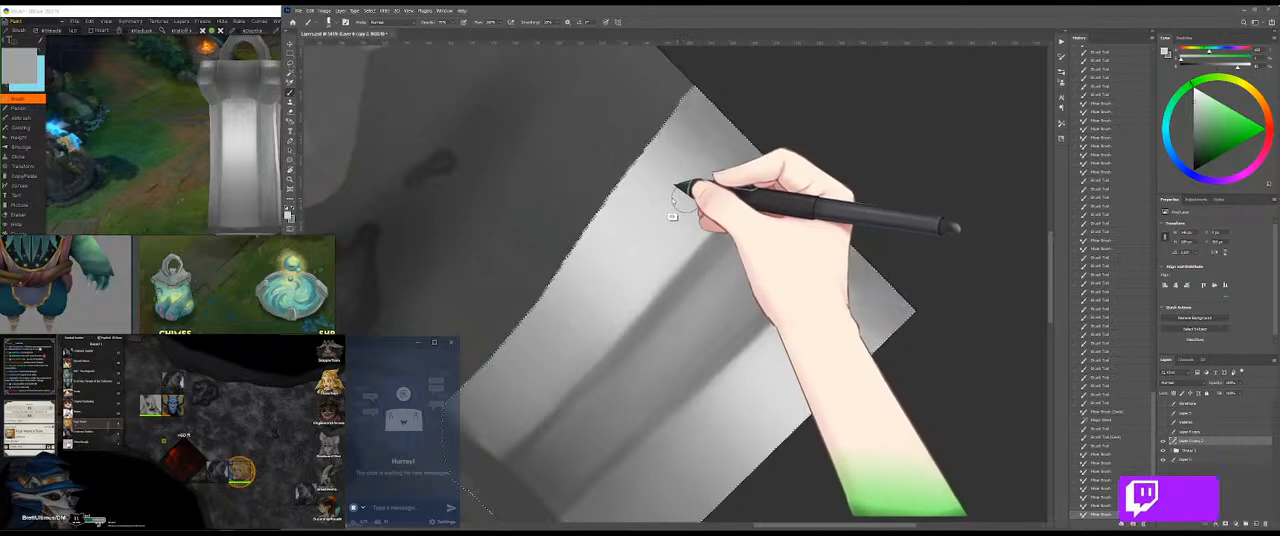
{"action": "left_click_drag", "start_coordinate": [720, 208], "coordinate": [706, 210]}
{"action": "key", "text": "shift+b"}
{"action": "key", "text": "ctrl+s"}
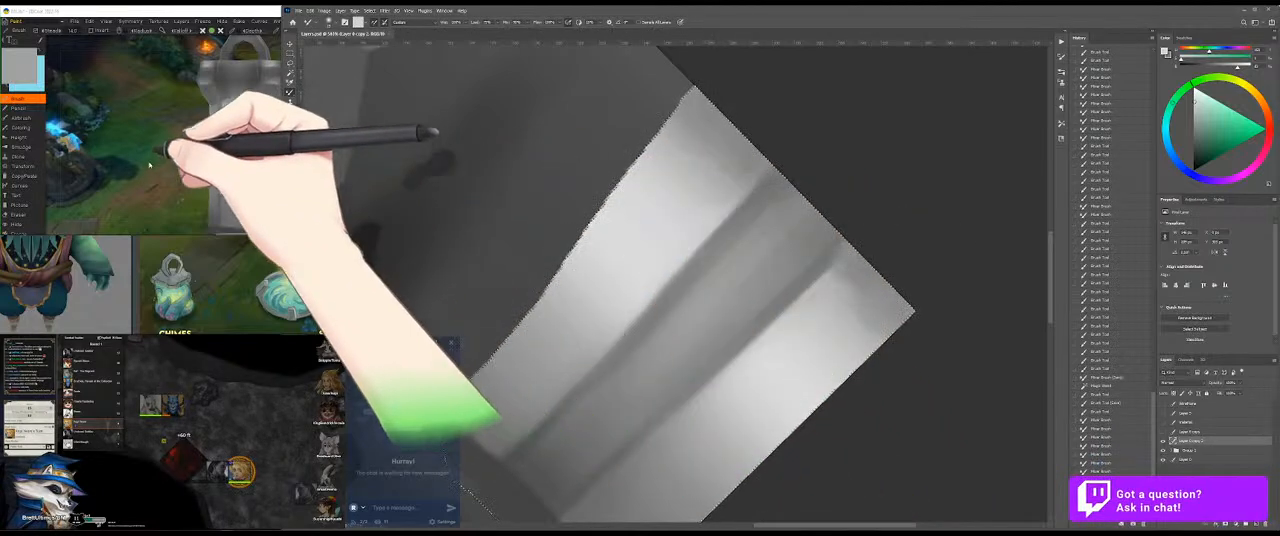
{"action": "left_click", "coordinate": [205, 175]}
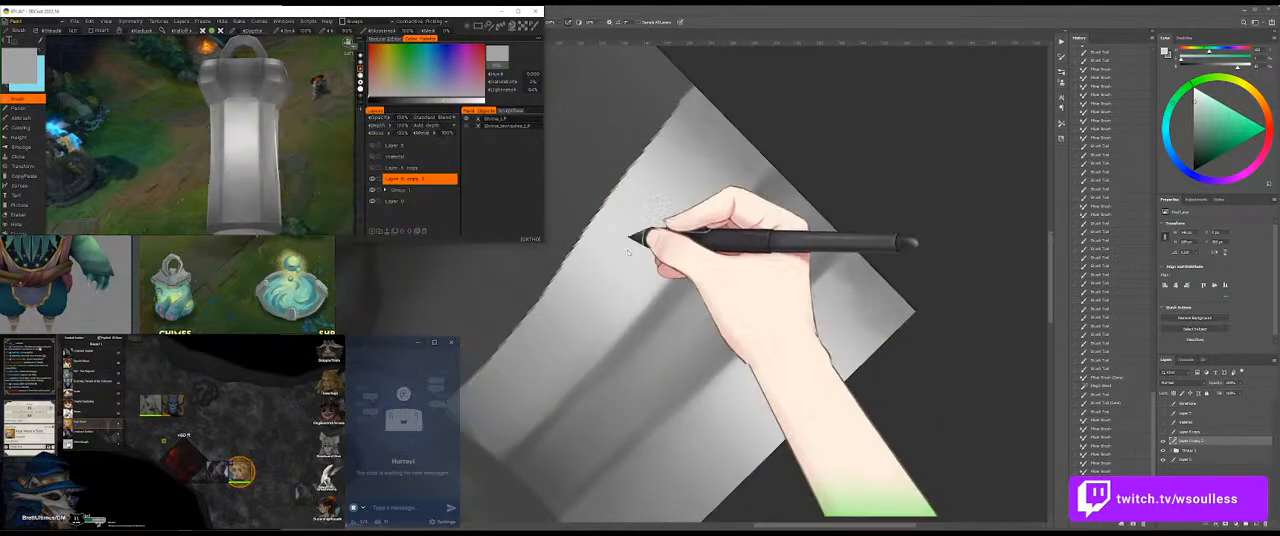
{"action": "left_click", "coordinate": [846, 184]}
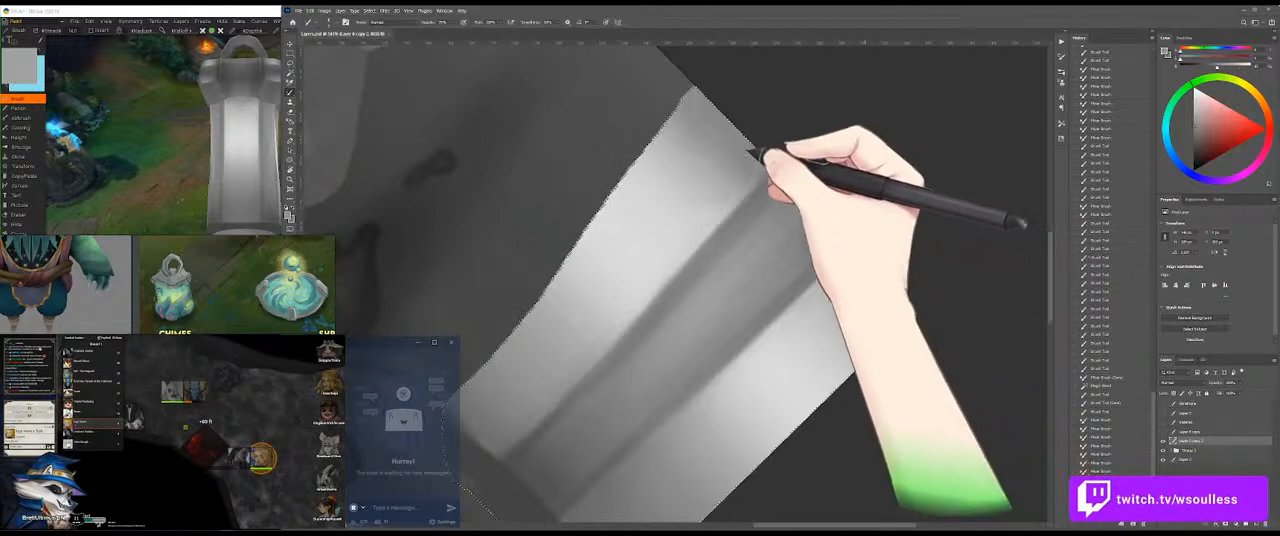
Step: Darken the band's upper end with a sampled grey, blend it with the Mixer Brush against the shown wireframe, and check the model
{"action": "left_click", "coordinate": [765, 180], "text": "alt"}
{"action": "mouse_move", "coordinate": [768, 177]}
{"action": "left_mouse_down"}
{"action": "mouse_move", "coordinate": [758, 140]}
{"action": "mouse_move", "coordinate": [701, 121]}
{"action": "mouse_move", "coordinate": [705, 108]}
{"action": "mouse_move", "coordinate": [729, 122]}
{"action": "mouse_move", "coordinate": [693, 98]}
{"action": "mouse_move", "coordinate": [734, 125]}
{"action": "left_mouse_up"}
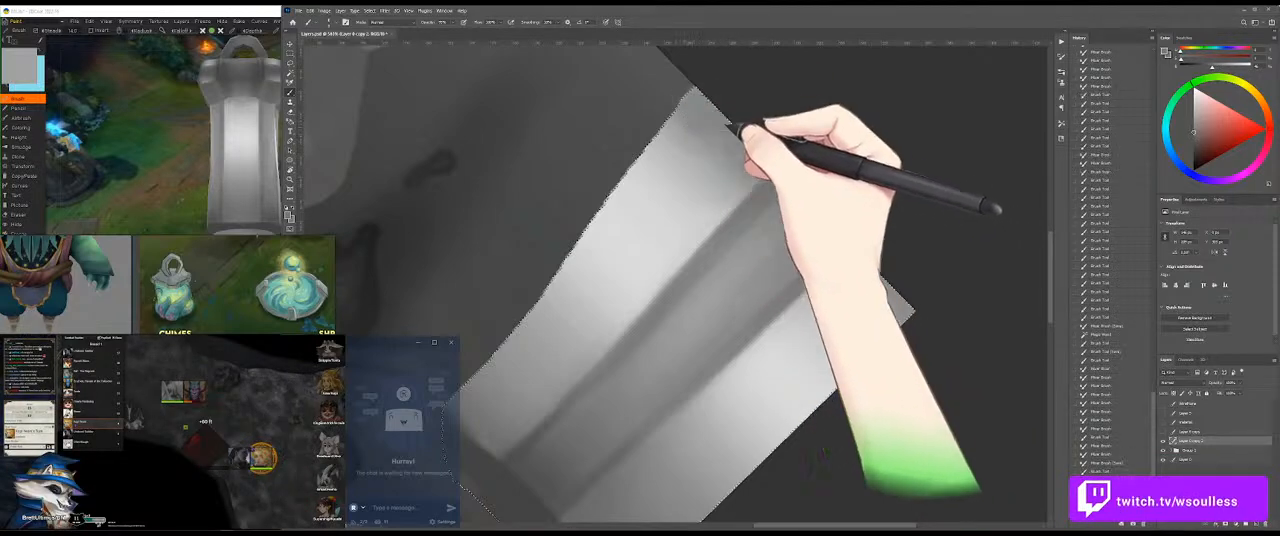
{"action": "left_click", "coordinate": [1163, 404]}
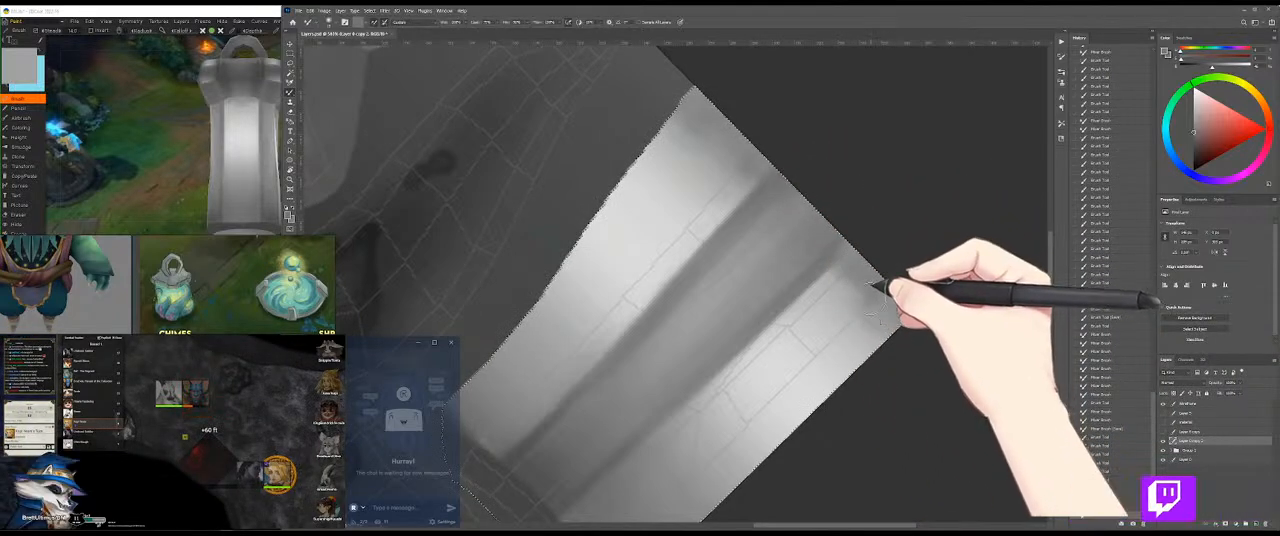
{"action": "mouse_move", "coordinate": [859, 270]}
{"action": "left_mouse_down"}
{"action": "mouse_move", "coordinate": [842, 254]}
{"action": "mouse_move", "coordinate": [866, 302]}
{"action": "mouse_move", "coordinate": [876, 298]}
{"action": "mouse_move", "coordinate": [866, 288]}
{"action": "left_mouse_up"}
{"action": "left_click_drag", "start_coordinate": [783, 178], "coordinate": [753, 164]}
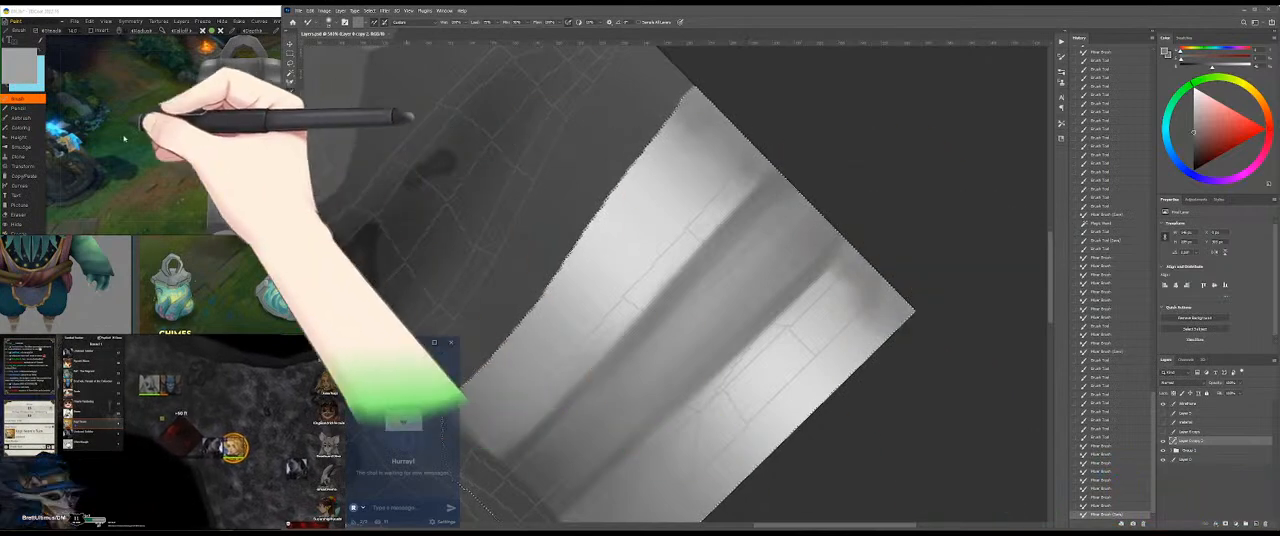
{"action": "left_click", "coordinate": [124, 138]}
{"action": "mouse_move", "coordinate": [334, 131]}
{"action": "left_mouse_down"}
{"action": "mouse_move", "coordinate": [328, 176]}
{"action": "mouse_move", "coordinate": [303, 168]}
{"action": "mouse_move", "coordinate": [326, 166]}
{"action": "mouse_move", "coordinate": [311, 153]}
{"action": "mouse_move", "coordinate": [324, 136]}
{"action": "left_mouse_up"}
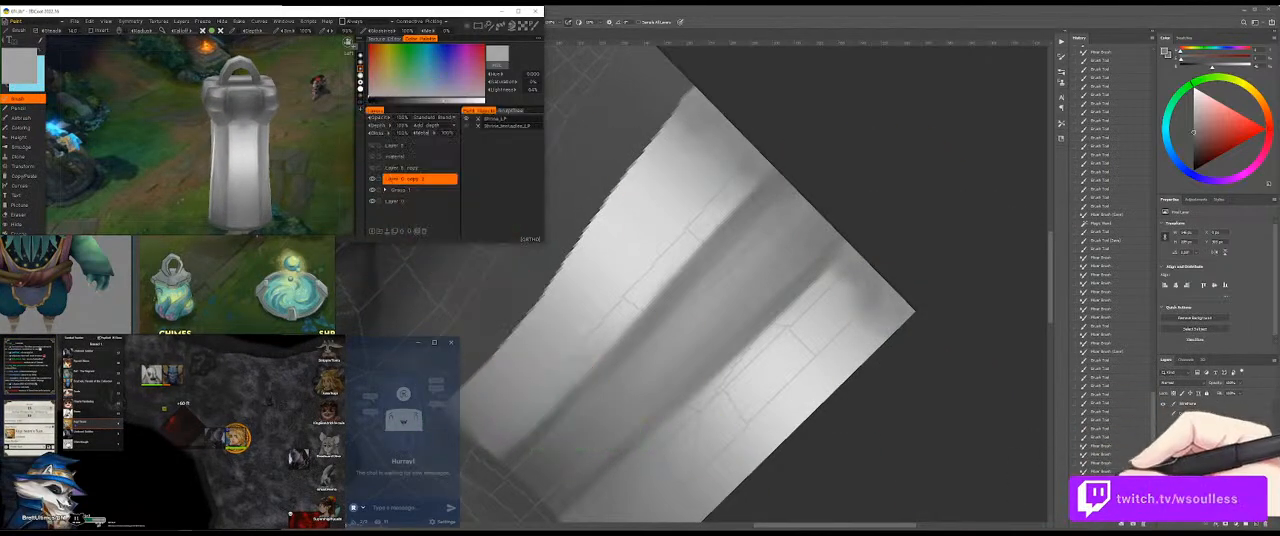
Step: Try brushing a light grey near the band's upper end, and undo the stroke
{"action": "left_click", "coordinate": [875, 240]}
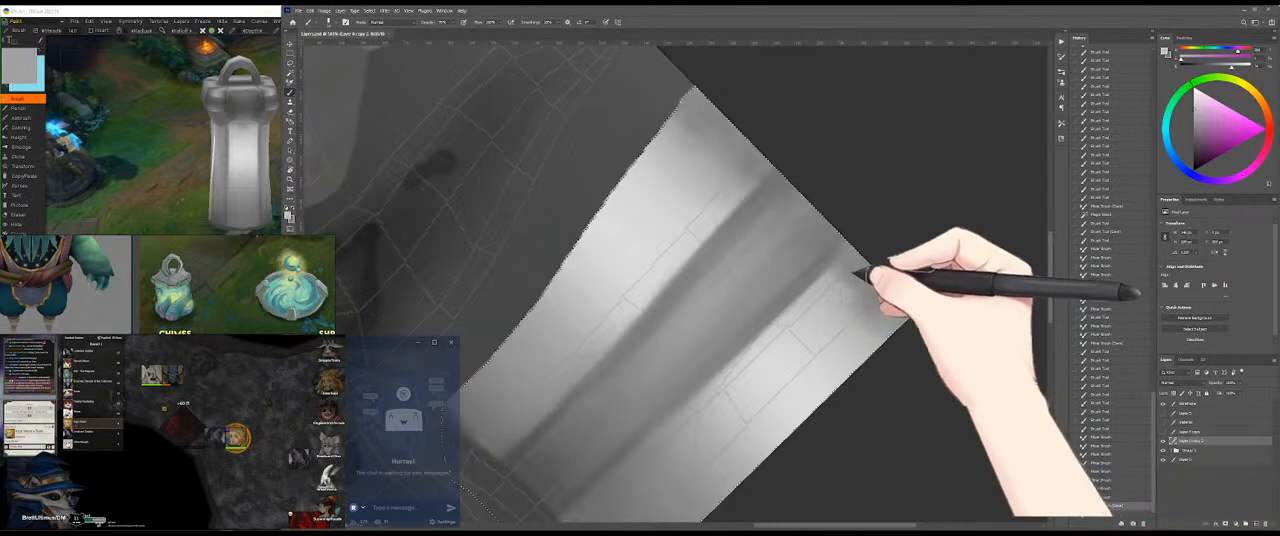
{"action": "mouse_move", "coordinate": [684, 200]}
{"action": "left_mouse_down"}
{"action": "mouse_move", "coordinate": [755, 170]}
{"action": "mouse_move", "coordinate": [703, 196]}
{"action": "mouse_move", "coordinate": [754, 180]}
{"action": "mouse_move", "coordinate": [791, 194]}
{"action": "left_mouse_up"}
{"action": "key", "text": "ctrl+z"}
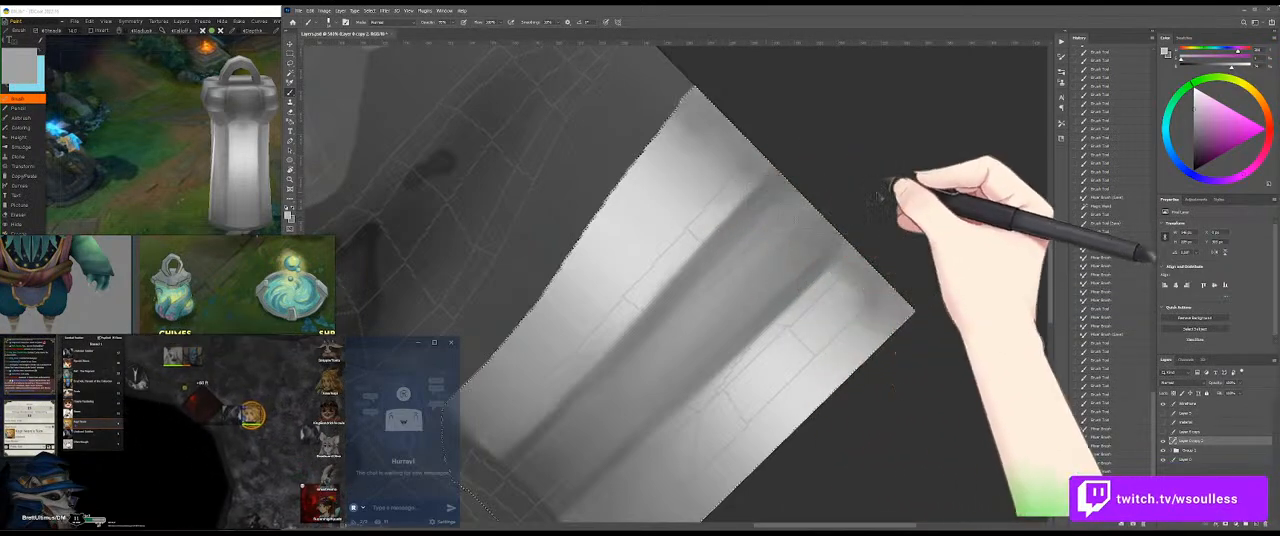
Step: Save the texture and inspect the band's upper end on the 3D model
{"action": "key", "text": "ctrl+s"}
{"action": "left_click", "coordinate": [205, 212]}
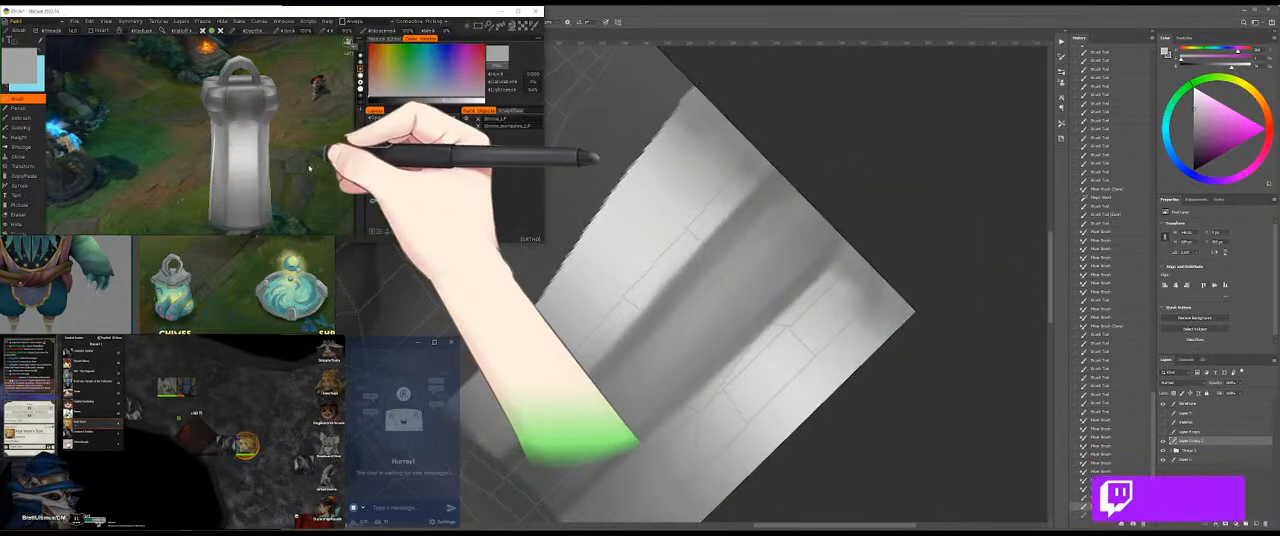
{"action": "left_click", "coordinate": [880, 320]}
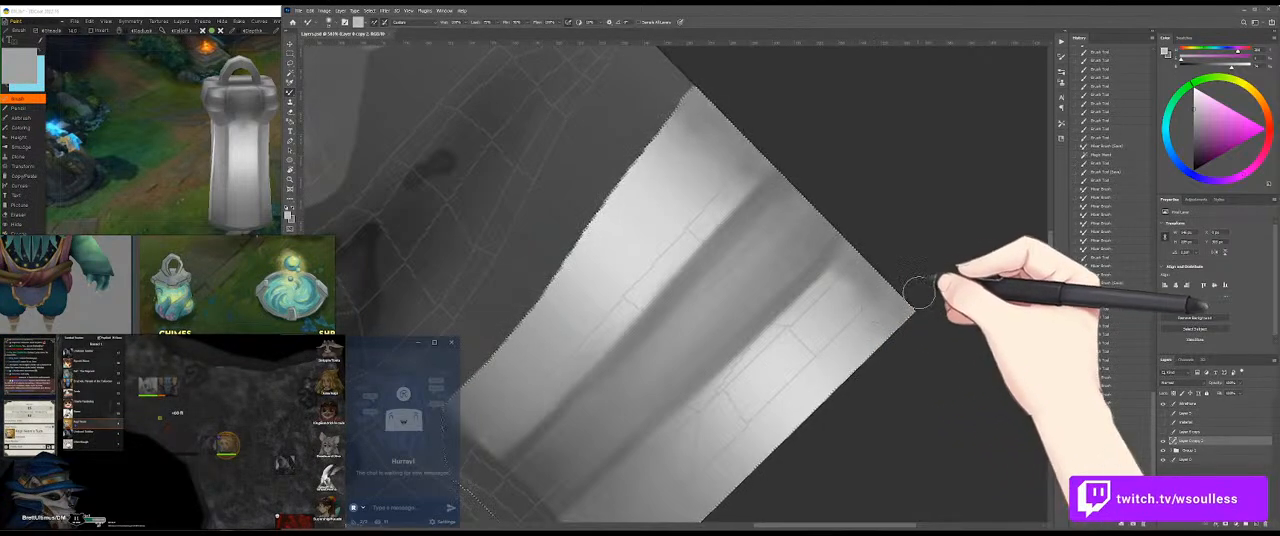
{"action": "left_click", "coordinate": [110, 105]}
{"action": "left_click_drag", "start_coordinate": [277, 94], "coordinate": [316, 128]}
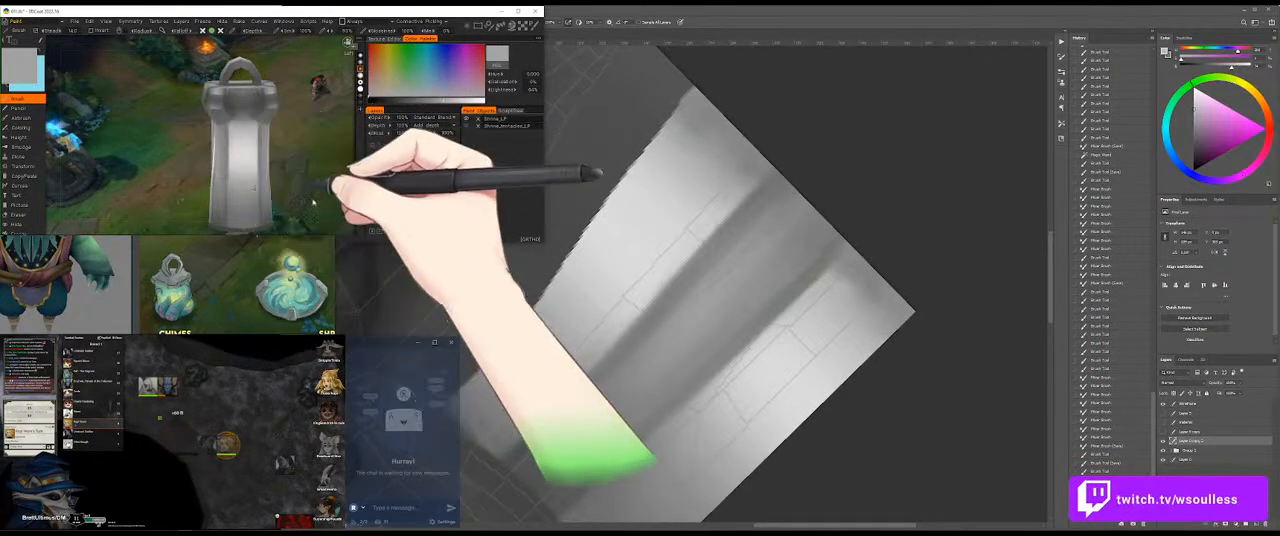
Step: Rotate the canvas so the band stands nearly upright and brush sampled mid grey along its upper end
{"action": "left_click", "coordinate": [922, 207]}
{"action": "left_click_drag", "start_coordinate": [922, 268], "coordinate": [943, 267]}
{"action": "left_click_drag", "start_coordinate": [956, 215], "coordinate": [870, 130]}
{"action": "left_click_drag", "start_coordinate": [897, 186], "coordinate": [857, 185]}
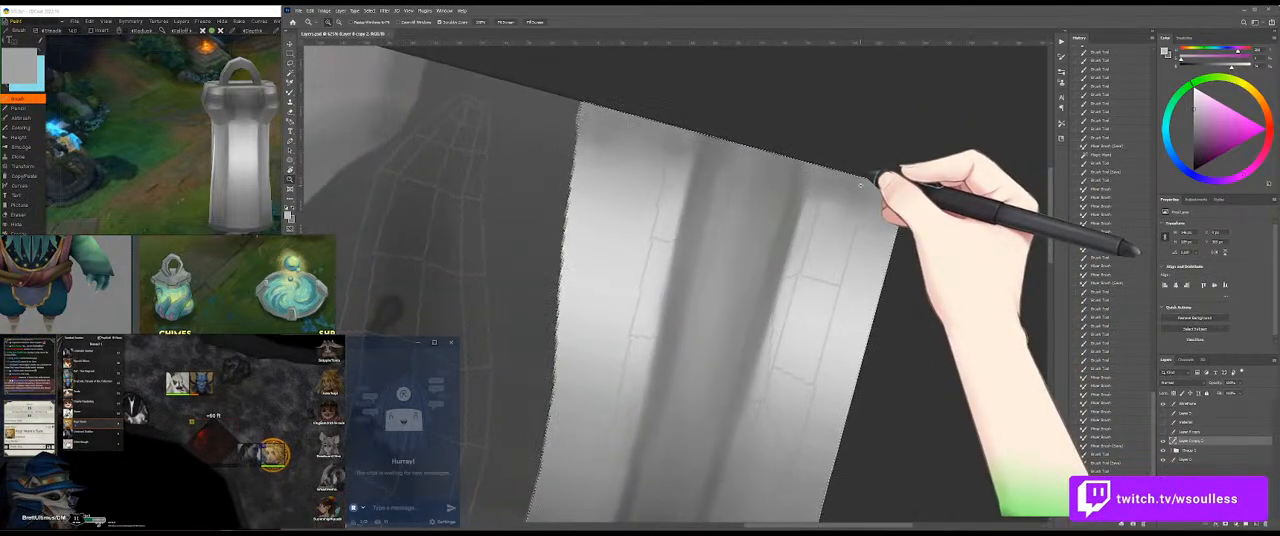
{"action": "left_click_drag", "start_coordinate": [814, 217], "coordinate": [818, 216]}
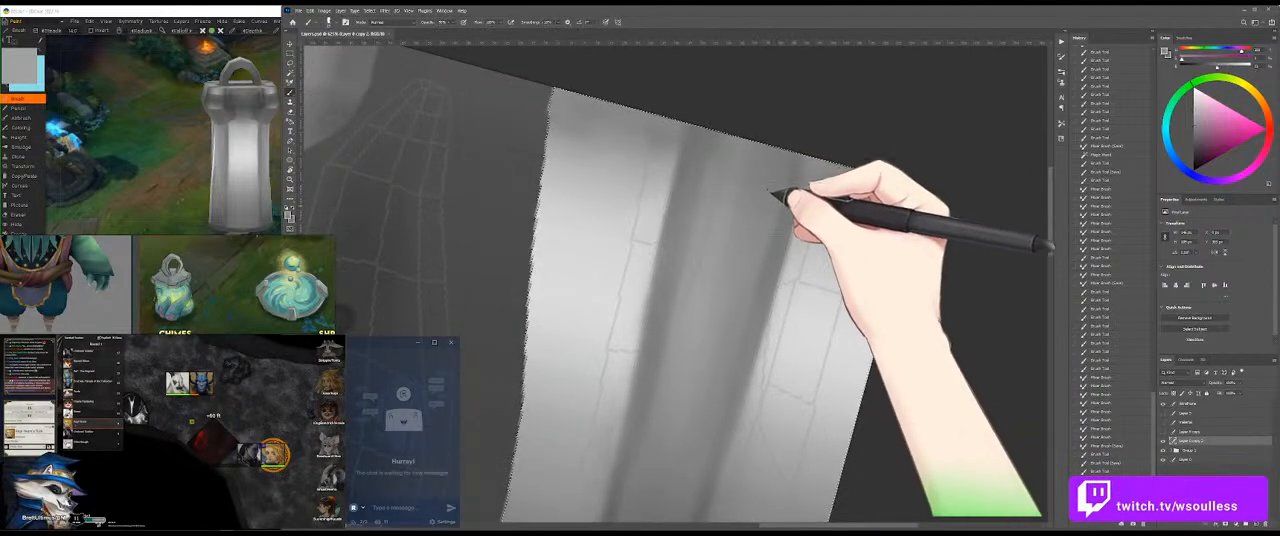
{"action": "left_click_drag", "start_coordinate": [792, 203], "coordinate": [831, 178]}
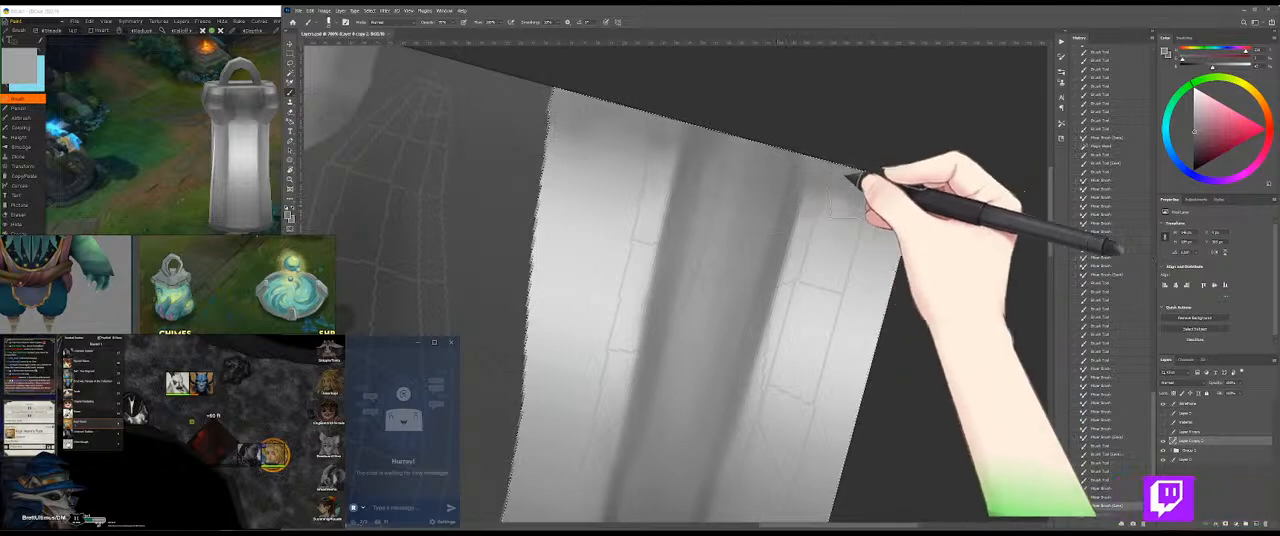
{"action": "left_click", "coordinate": [880, 200], "text": "alt"}
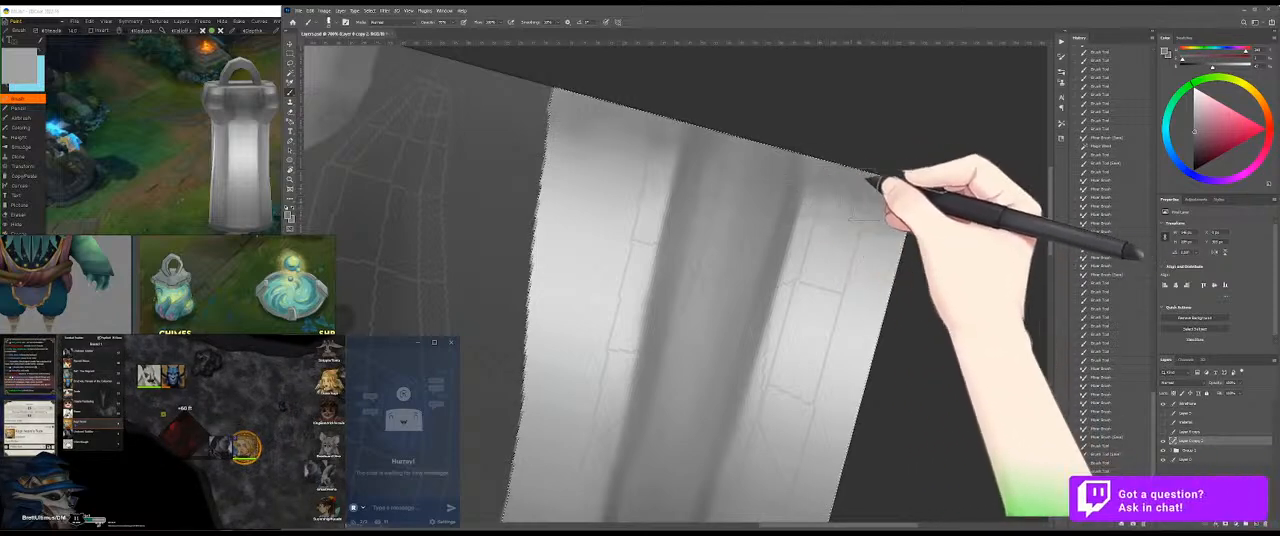
{"action": "left_click_drag", "start_coordinate": [856, 164], "coordinate": [826, 157]}
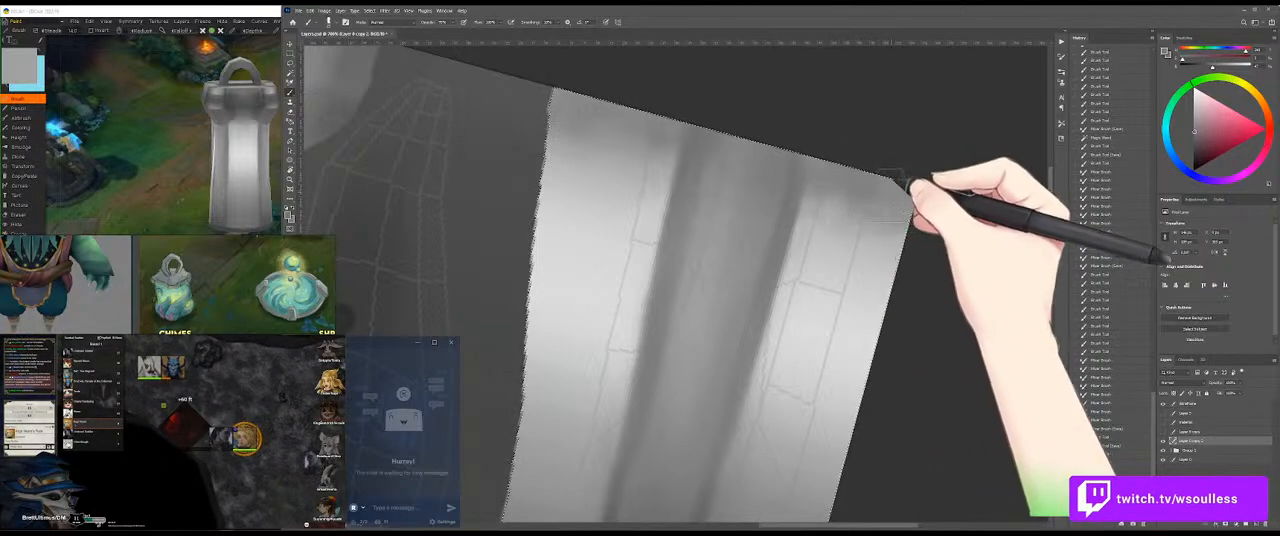
{"action": "mouse_move", "coordinate": [671, 131]}
{"action": "left_mouse_down"}
{"action": "mouse_move", "coordinate": [630, 136]}
{"action": "mouse_move", "coordinate": [686, 133]}
{"action": "mouse_move", "coordinate": [672, 130]}
{"action": "left_mouse_up"}
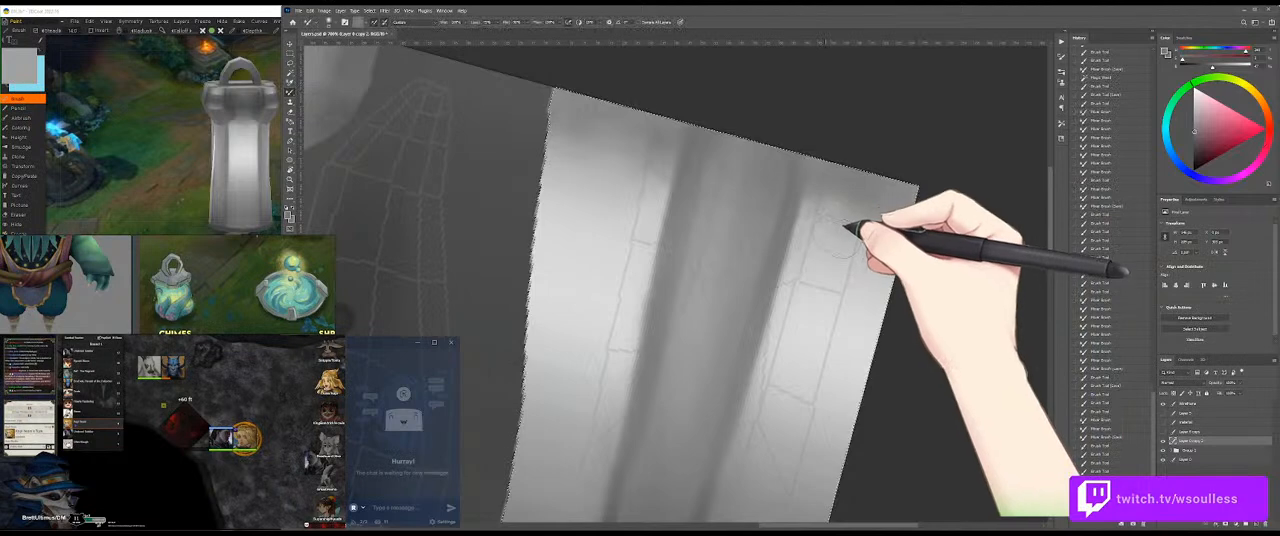
Step: Blend the band's upper end with the Mixer Brush and paint a sampled light grey over it with the normal brush
{"action": "left_click_drag", "start_coordinate": [845, 238], "coordinate": [833, 236]}
{"action": "key", "text": "shift+b"}
{"action": "left_click", "coordinate": [817, 302], "text": "alt"}
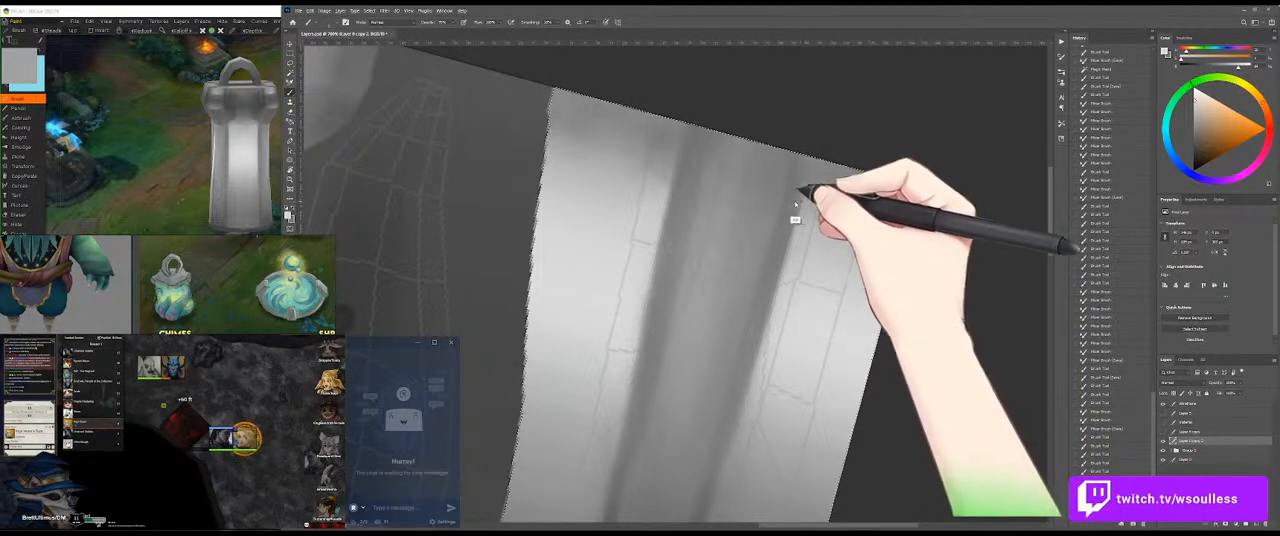
{"action": "left_click_drag", "start_coordinate": [847, 251], "coordinate": [826, 242]}
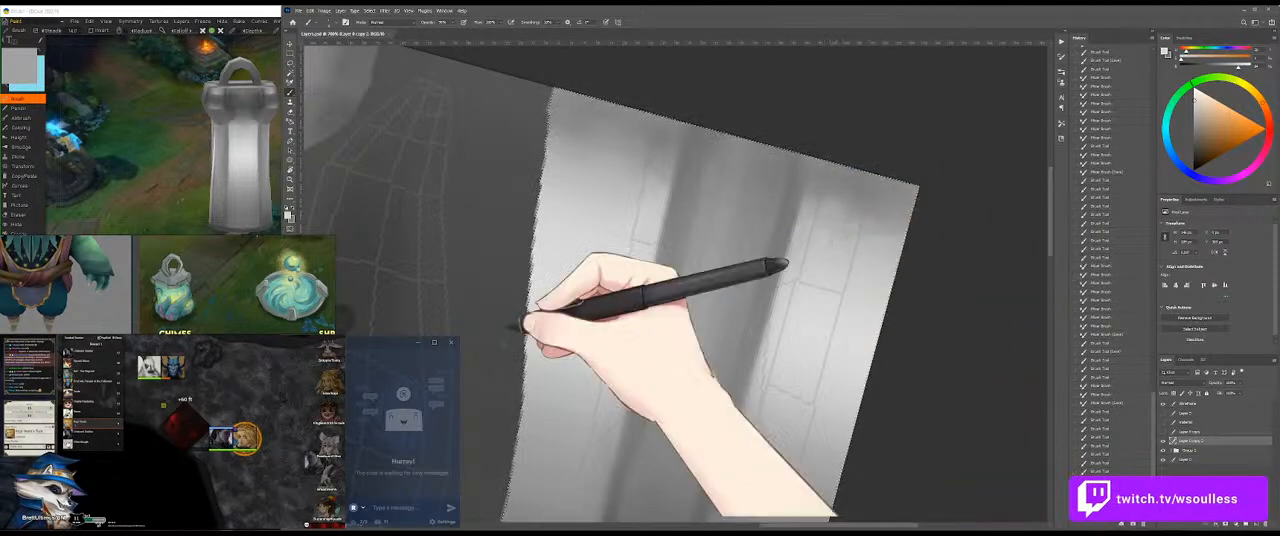
Step: Switch to 3DCoat and brush near-white highlights onto the model's shaft just below the collar
{"action": "left_click", "coordinate": [232, 143]}
{"action": "left_click_drag", "start_coordinate": [185, 133], "coordinate": [219, 166]}
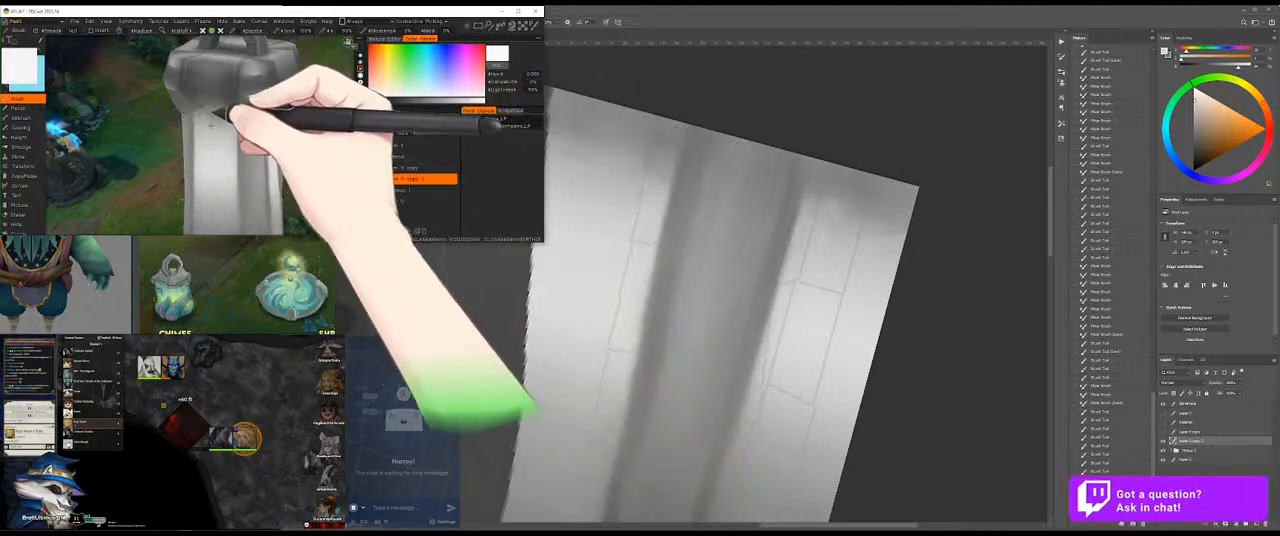
{"action": "left_click_drag", "start_coordinate": [137, 160], "coordinate": [253, 124]}
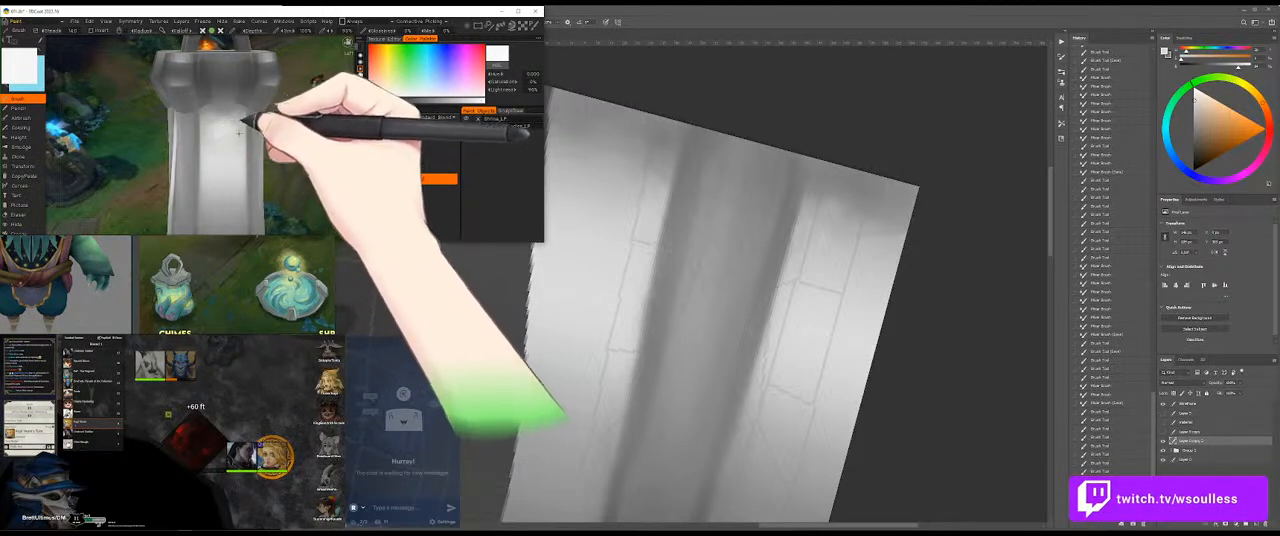
{"action": "left_click_drag", "start_coordinate": [317, 146], "coordinate": [228, 145]}
{"action": "key", "text": "v"}
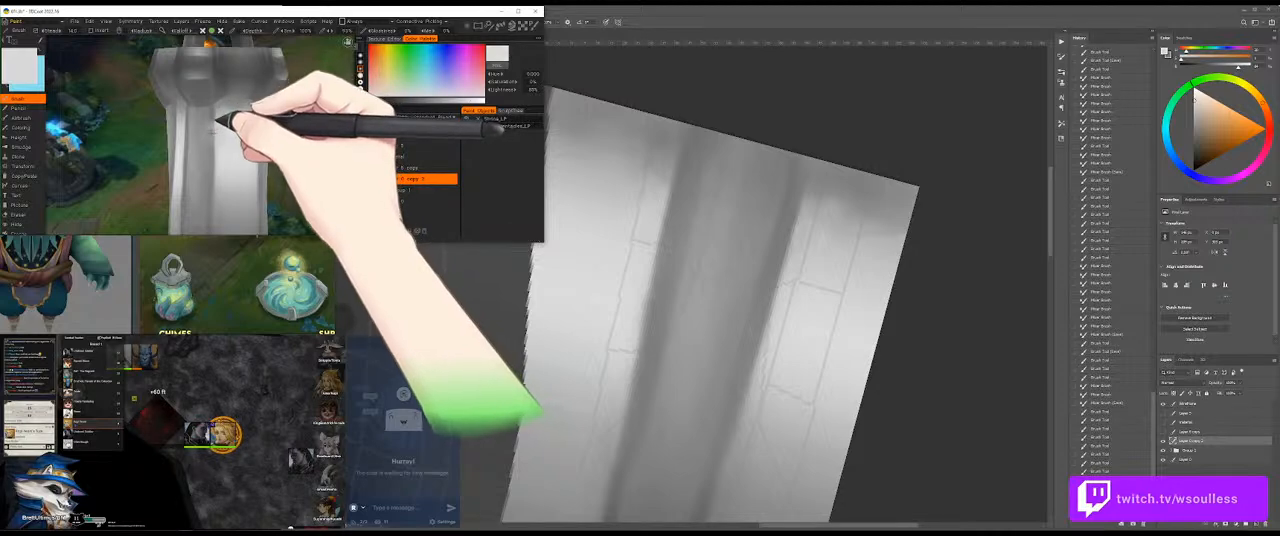
Step: Brush sampled light grey along the neighbouring facets of the upper shaft, working around the model
{"action": "mouse_move", "coordinate": [216, 131]}
{"action": "left_mouse_down"}
{"action": "mouse_move", "coordinate": [293, 144]}
{"action": "mouse_move", "coordinate": [260, 137]}
{"action": "mouse_move", "coordinate": [263, 149]}
{"action": "mouse_move", "coordinate": [240, 130]}
{"action": "mouse_move", "coordinate": [206, 161]}
{"action": "mouse_move", "coordinate": [226, 121]}
{"action": "mouse_move", "coordinate": [218, 168]}
{"action": "mouse_move", "coordinate": [252, 124]}
{"action": "left_mouse_up"}
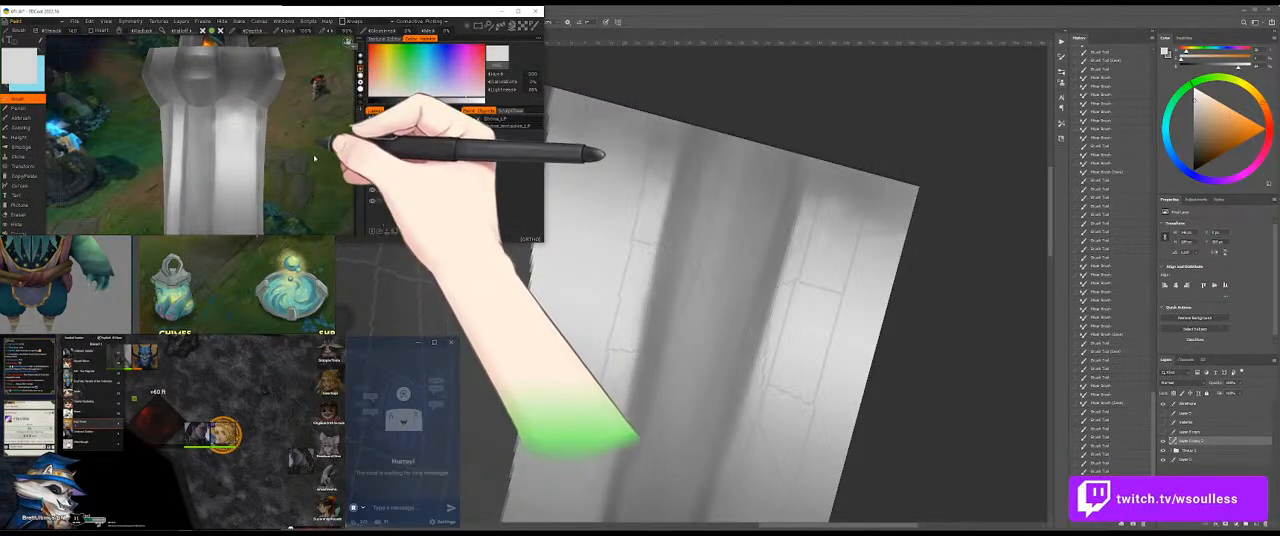
{"action": "left_click_drag", "start_coordinate": [313, 134], "coordinate": [267, 124]}
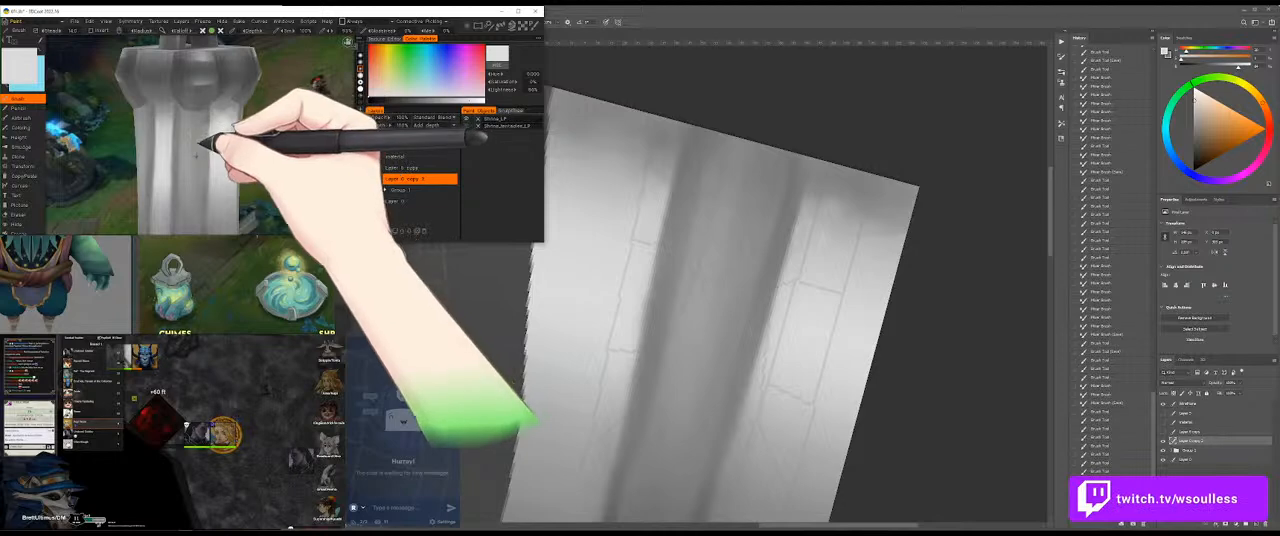
{"action": "left_click_drag", "start_coordinate": [188, 130], "coordinate": [300, 153]}
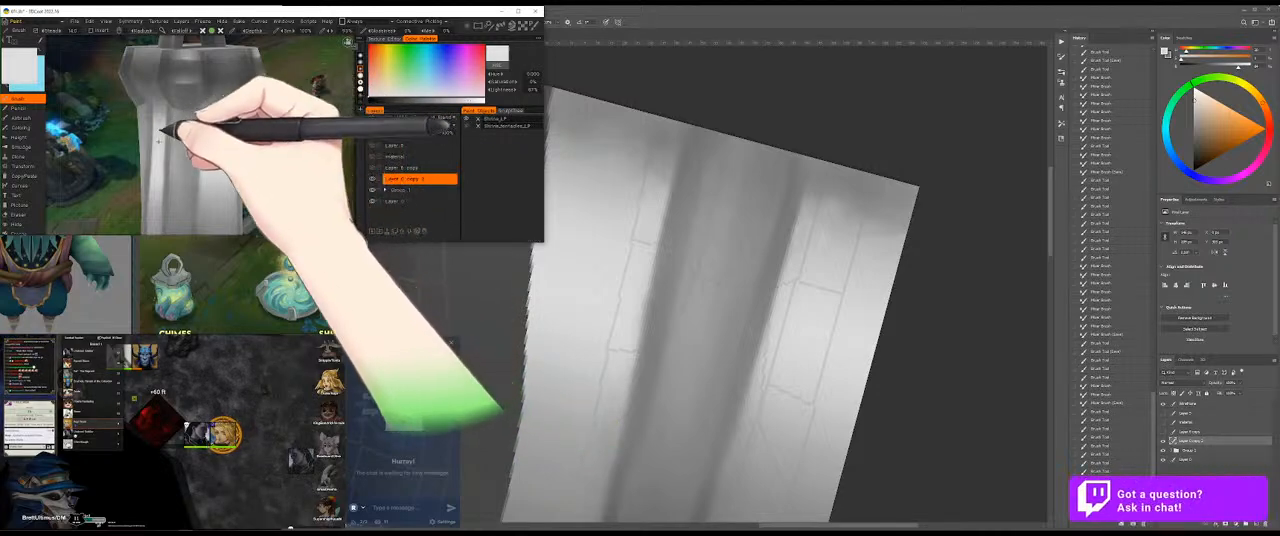
{"action": "left_click_drag", "start_coordinate": [306, 135], "coordinate": [324, 139]}
{"action": "key", "text": "v"}
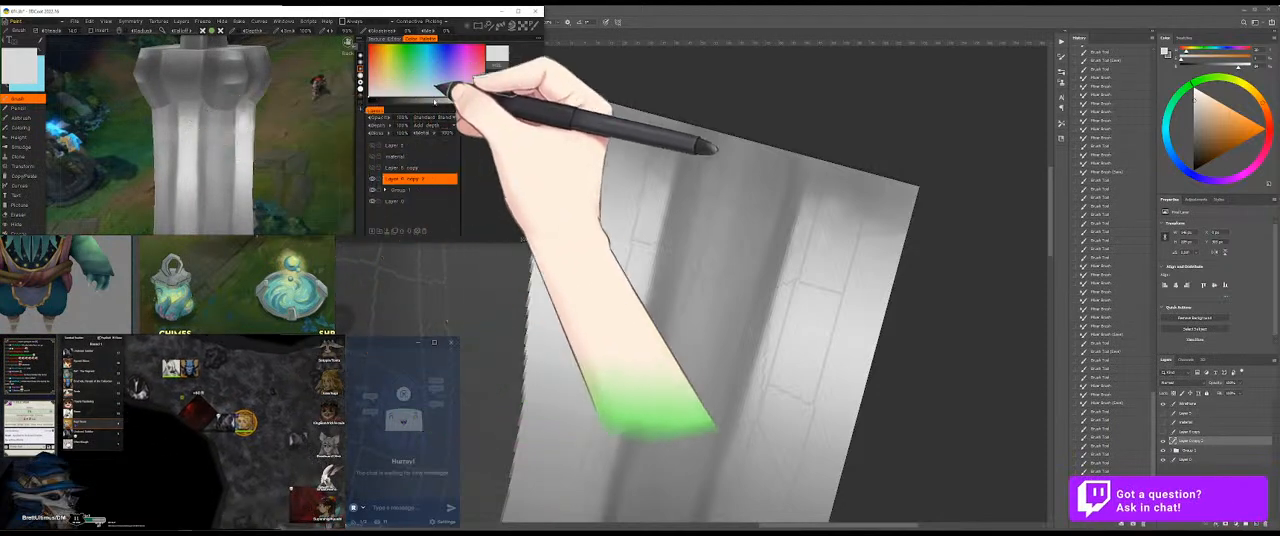
Step: Choose a brighter near-white and extend the highlight down the shaft's central facet below the collar
{"action": "left_click", "coordinate": [477, 100]}
{"action": "left_click_drag", "start_coordinate": [265, 168], "coordinate": [311, 157]}
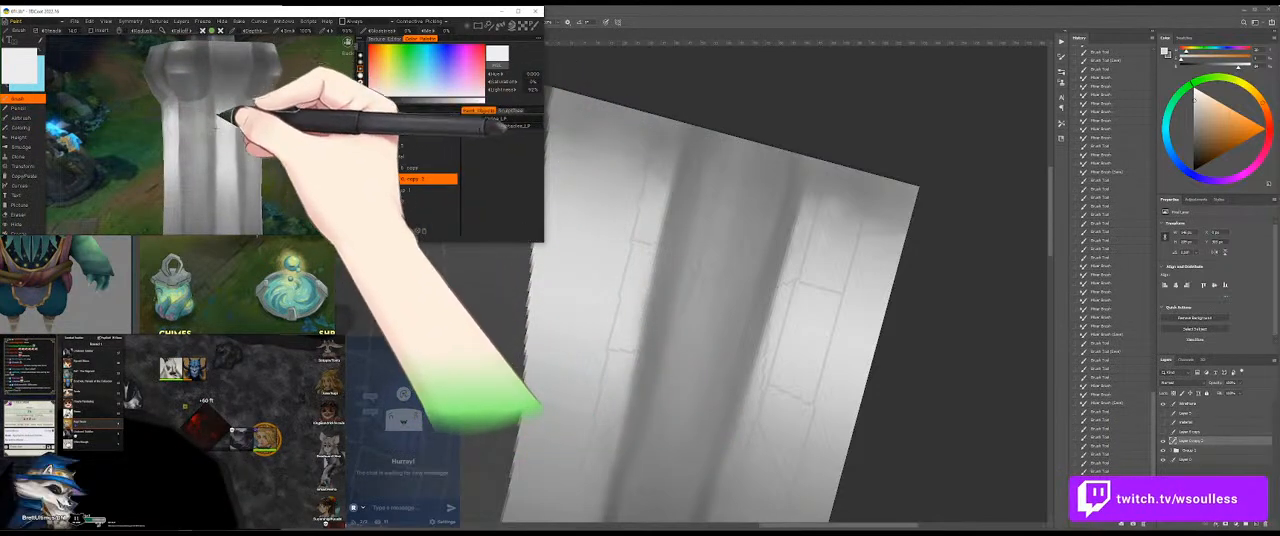
{"action": "mouse_move", "coordinate": [219, 120]}
{"action": "left_mouse_down"}
{"action": "mouse_move", "coordinate": [228, 146]}
{"action": "mouse_move", "coordinate": [213, 146]}
{"action": "mouse_move", "coordinate": [207, 184]}
{"action": "left_mouse_up"}
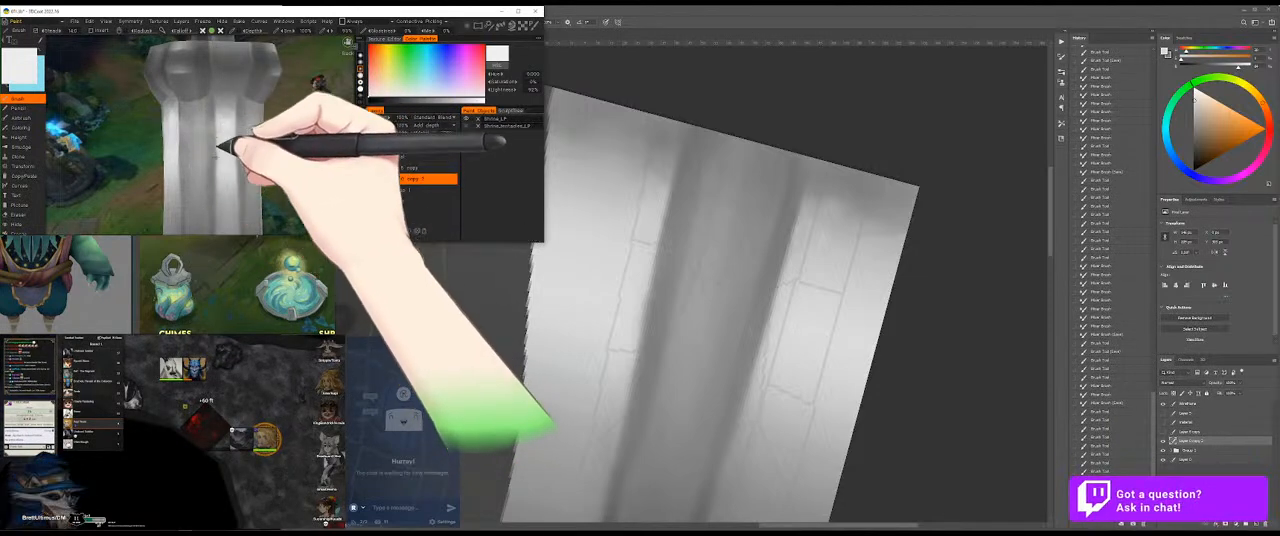
{"action": "left_click_drag", "start_coordinate": [253, 150], "coordinate": [287, 152]}
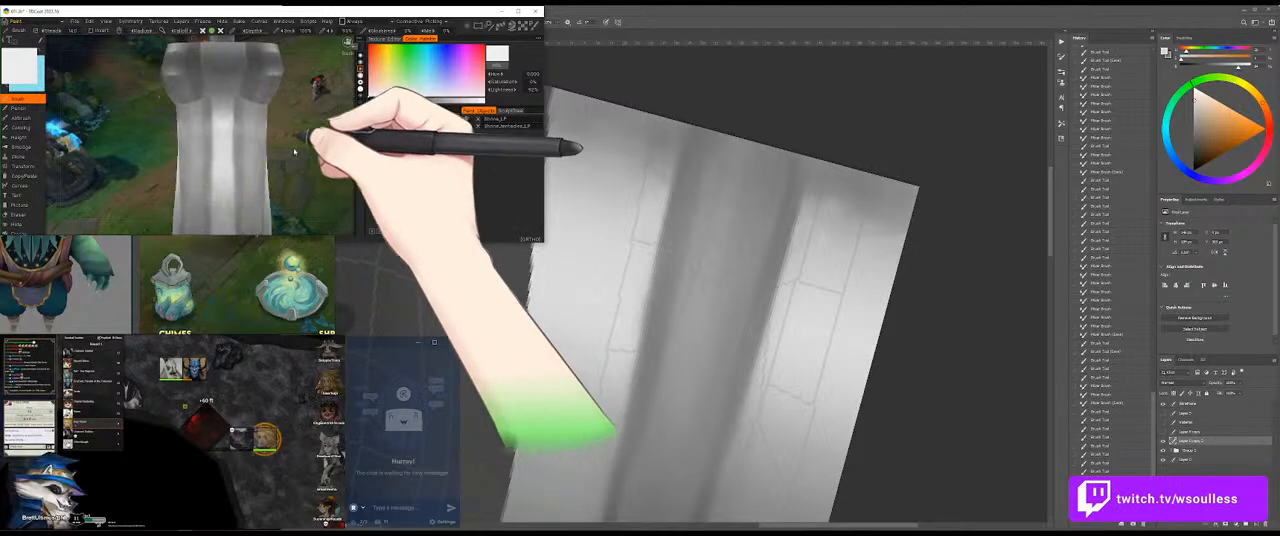
{"action": "left_click_drag", "start_coordinate": [197, 167], "coordinate": [337, 153]}
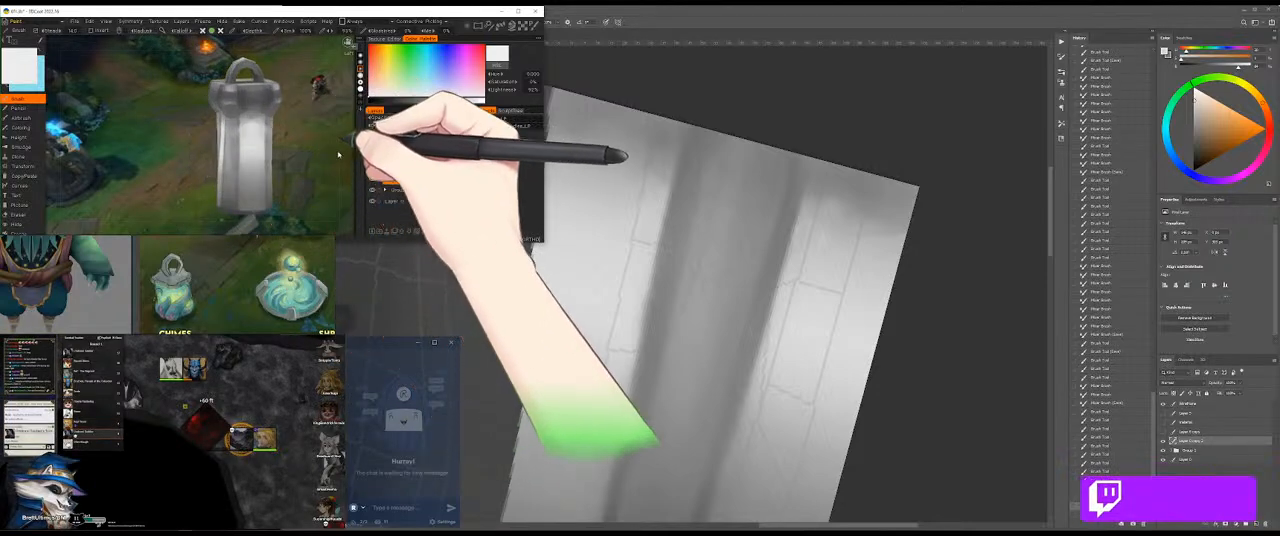
Step: Brush near-white over the upper shaft's facets from a turned view and check the prop at small size
{"action": "left_click_drag", "start_coordinate": [227, 112], "coordinate": [297, 189]}
{"action": "left_click_drag", "start_coordinate": [279, 157], "coordinate": [290, 137]}
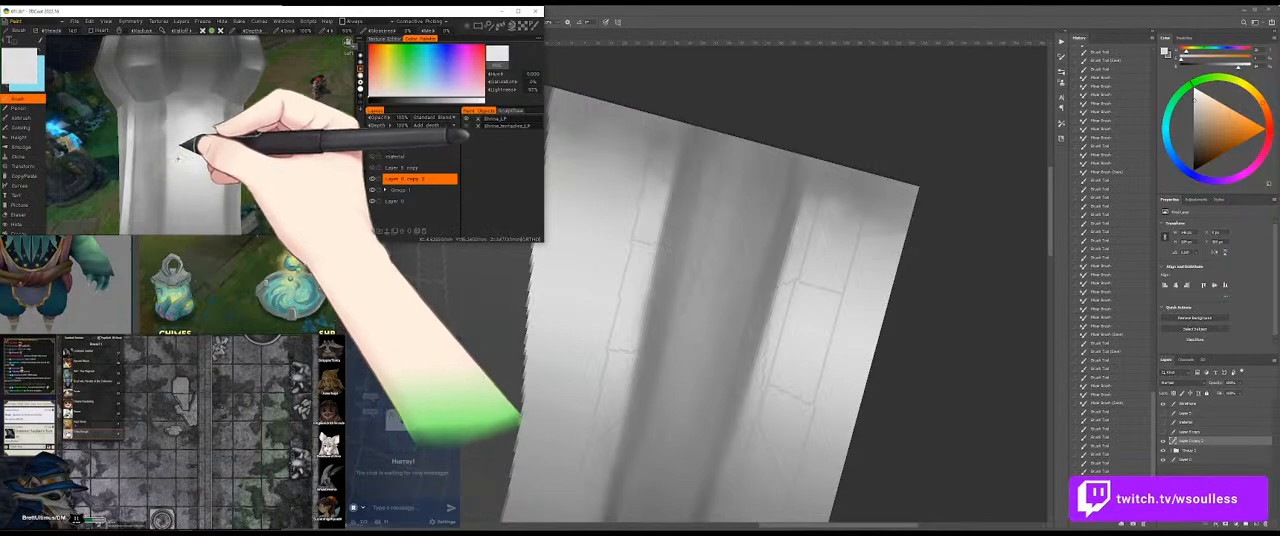
{"action": "left_click_drag", "start_coordinate": [297, 146], "coordinate": [270, 149]}
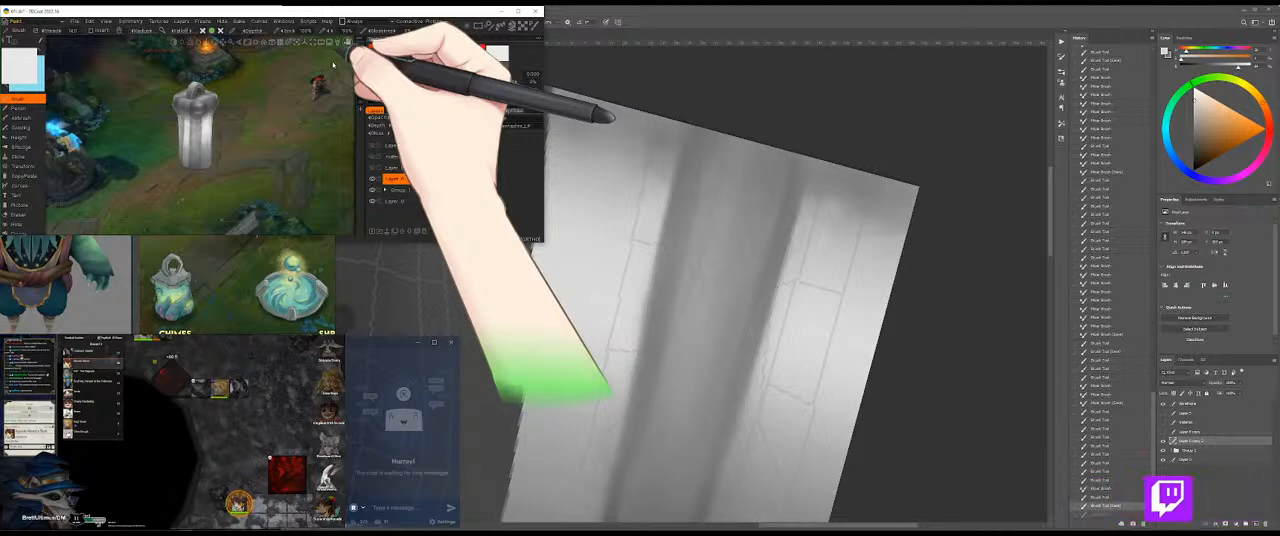
Step: Refine the upper shaft's bright highlights with near-white at 94% lightness and check the whole prop from several angles
{"action": "left_click_drag", "start_coordinate": [267, 163], "coordinate": [293, 152]}
{"action": "mouse_move", "coordinate": [328, 123]}
{"action": "left_mouse_down"}
{"action": "mouse_move", "coordinate": [268, 148]}
{"action": "mouse_move", "coordinate": [285, 122]}
{"action": "mouse_move", "coordinate": [361, 106]}
{"action": "mouse_move", "coordinate": [212, 114]}
{"action": "mouse_move", "coordinate": [335, 131]}
{"action": "left_mouse_up"}
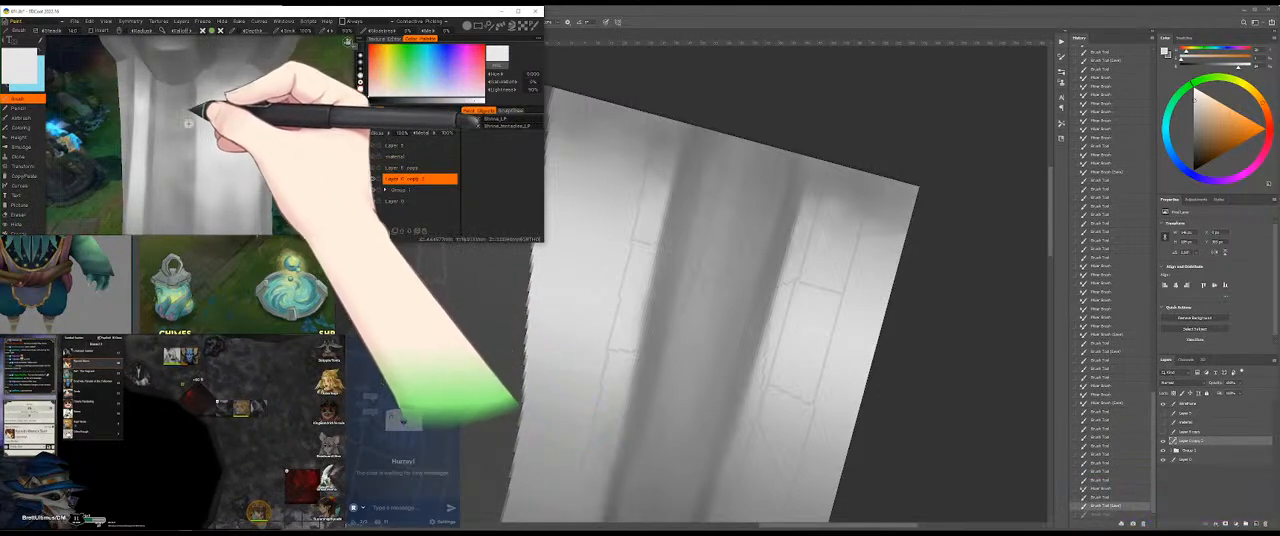
{"action": "mouse_move", "coordinate": [312, 137]}
{"action": "left_mouse_down"}
{"action": "mouse_move", "coordinate": [341, 154]}
{"action": "mouse_move", "coordinate": [318, 140]}
{"action": "left_mouse_up"}
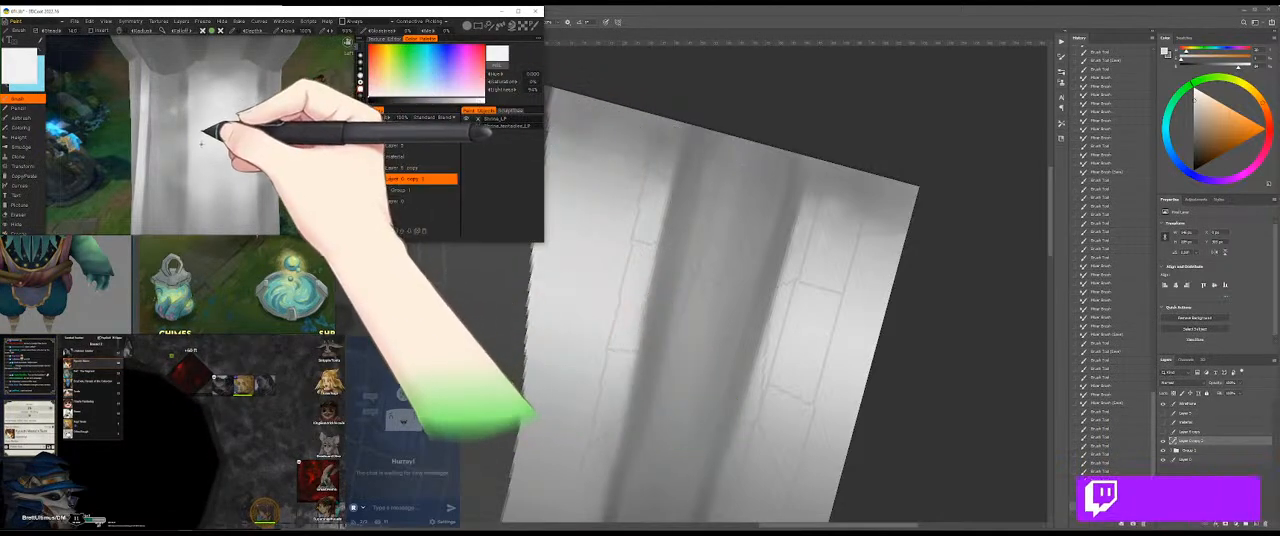
{"action": "mouse_move", "coordinate": [221, 141]}
{"action": "left_mouse_down"}
{"action": "mouse_move", "coordinate": [316, 151]}
{"action": "mouse_move", "coordinate": [202, 129]}
{"action": "left_mouse_up"}
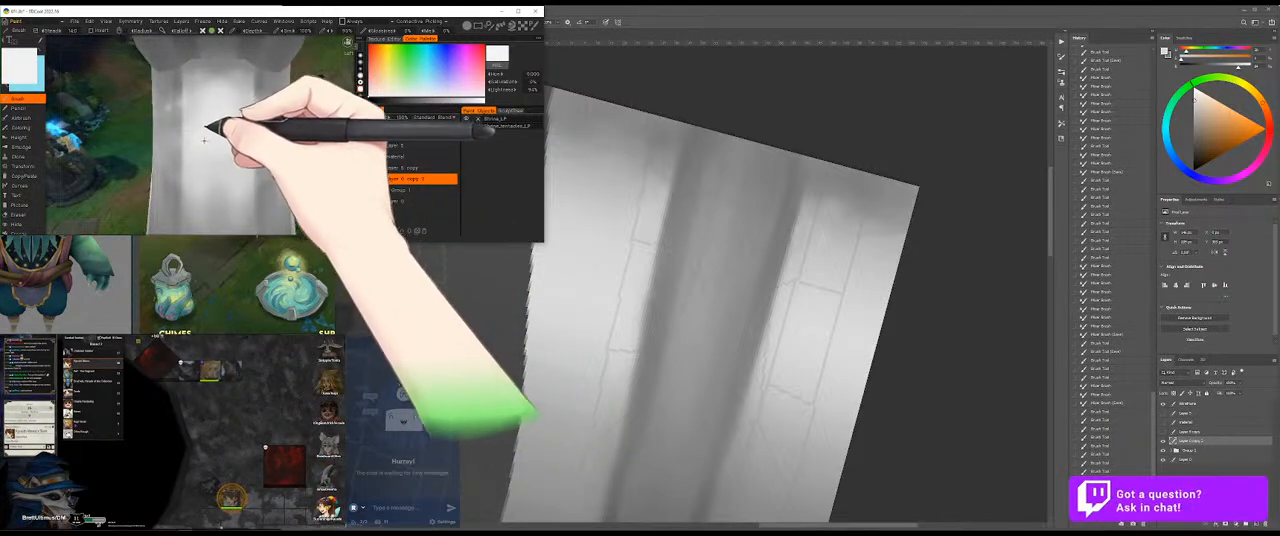
{"action": "mouse_move", "coordinate": [194, 134]}
{"action": "left_mouse_down"}
{"action": "mouse_move", "coordinate": [354, 145]}
{"action": "mouse_move", "coordinate": [189, 145]}
{"action": "left_mouse_up"}
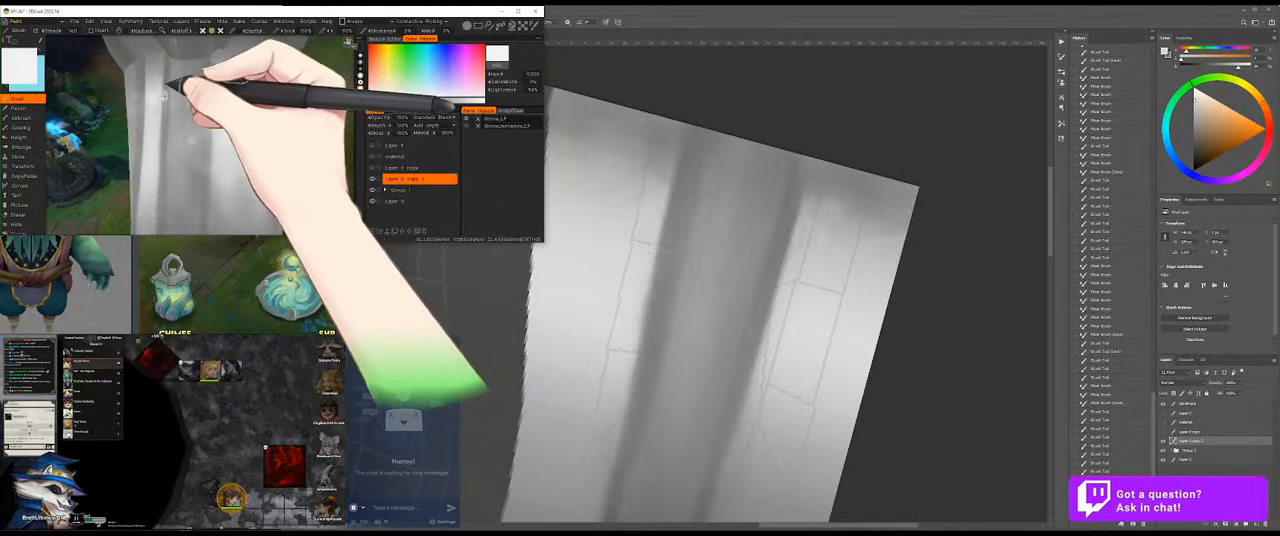
{"action": "left_click_drag", "start_coordinate": [306, 128], "coordinate": [84, 140]}
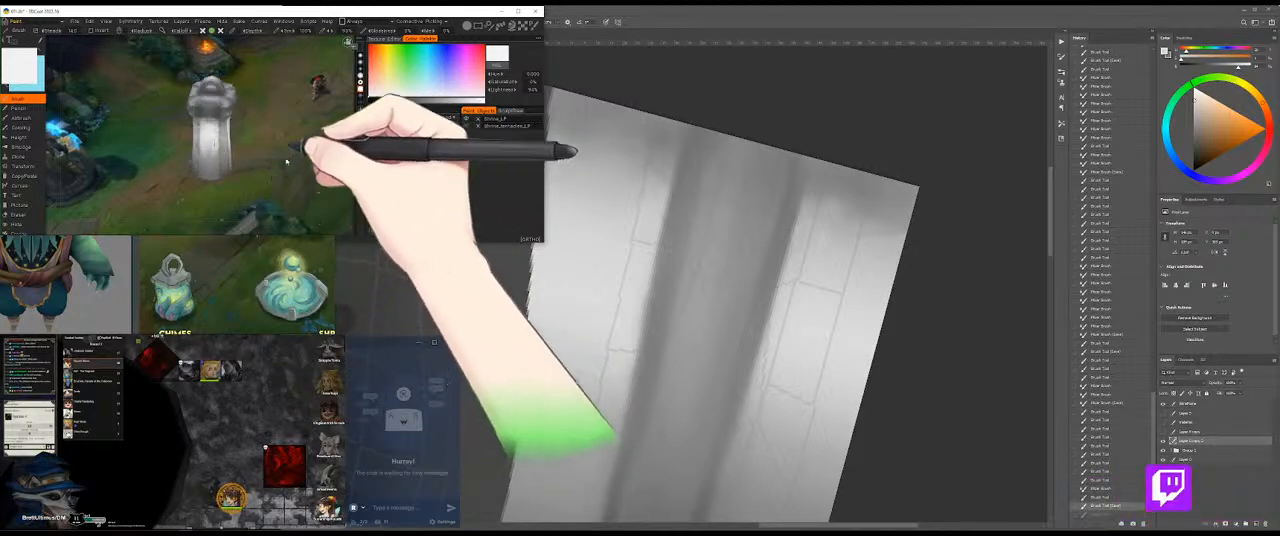
{"action": "mouse_move", "coordinate": [285, 161]}
{"action": "left_mouse_down"}
{"action": "mouse_move", "coordinate": [264, 169]}
{"action": "mouse_move", "coordinate": [277, 167]}
{"action": "left_mouse_up"}
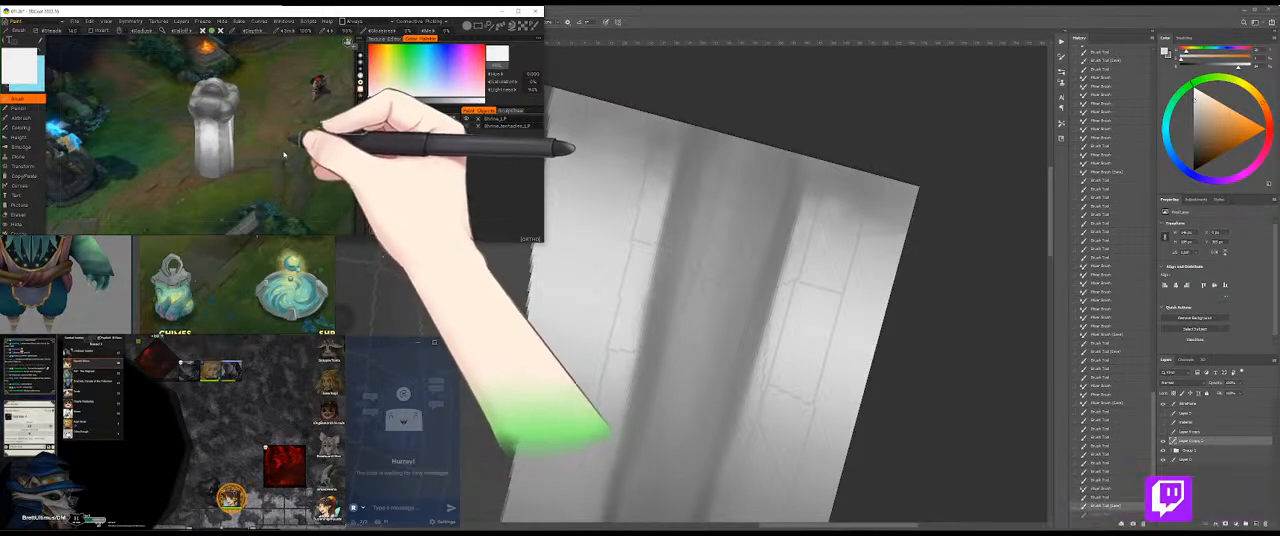
{"action": "left_click_drag", "start_coordinate": [284, 166], "coordinate": [279, 152]}
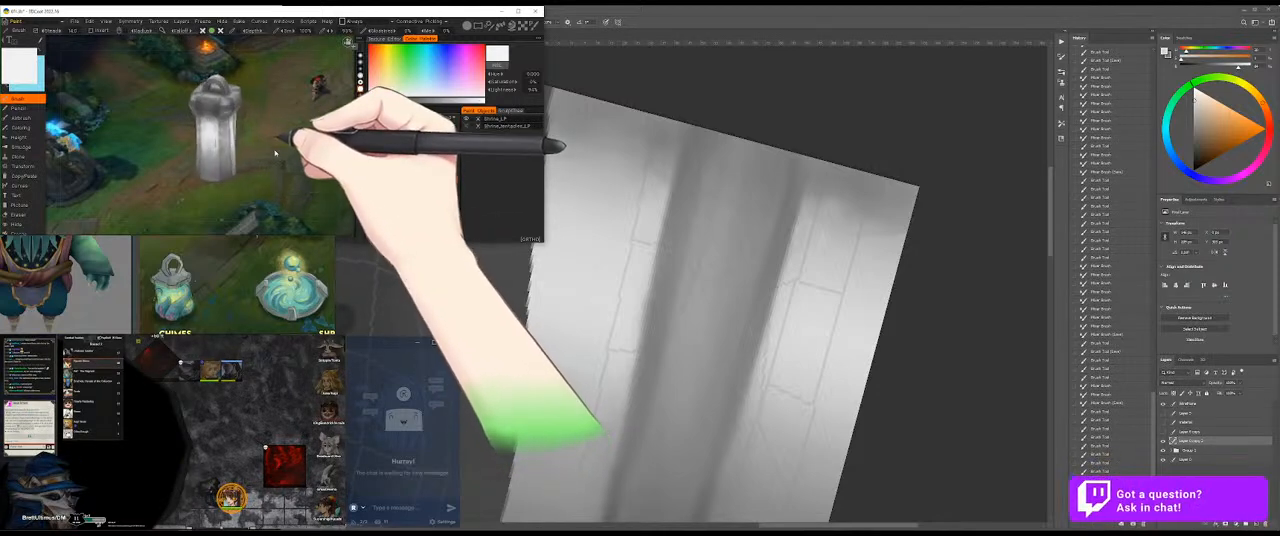
Step: Soften the transition where the shaft meets the collar's underside using sampled light and mid greys
{"action": "mouse_move", "coordinate": [275, 108]}
{"action": "left_mouse_down"}
{"action": "mouse_move", "coordinate": [323, 150]}
{"action": "mouse_move", "coordinate": [249, 134]}
{"action": "mouse_move", "coordinate": [308, 139]}
{"action": "mouse_move", "coordinate": [277, 114]}
{"action": "left_mouse_up"}
{"action": "left_click_drag", "start_coordinate": [193, 67], "coordinate": [243, 131]}
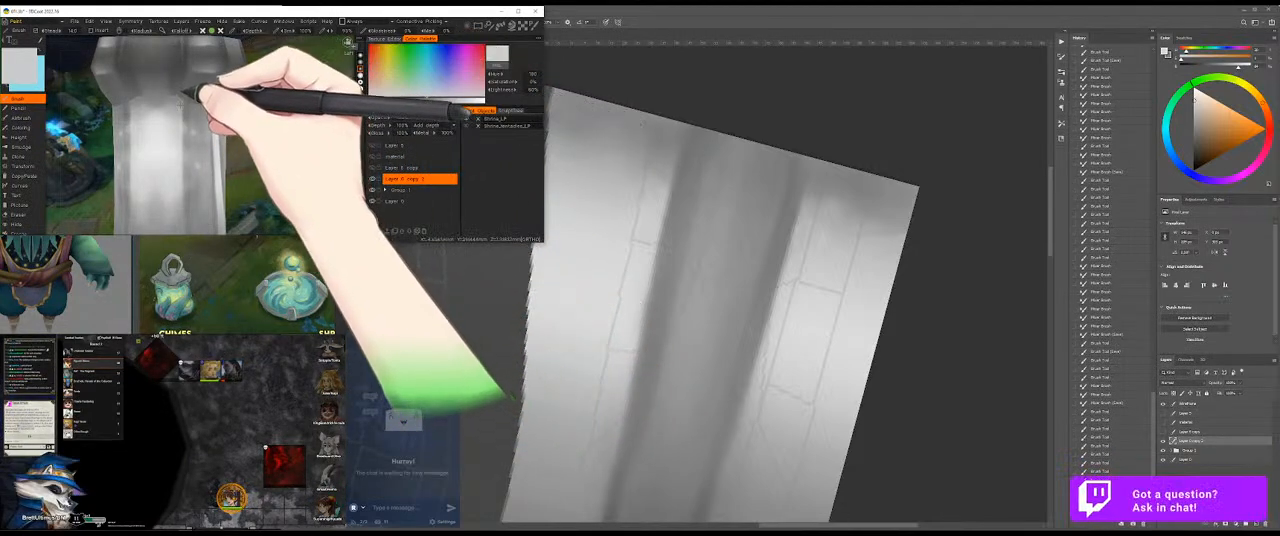
{"action": "key", "text": "v"}
{"action": "mouse_move", "coordinate": [303, 131]}
{"action": "left_mouse_down"}
{"action": "mouse_move", "coordinate": [284, 126]}
{"action": "mouse_move", "coordinate": [322, 160]}
{"action": "left_mouse_up"}
{"action": "mouse_move", "coordinate": [156, 106]}
{"action": "left_mouse_down"}
{"action": "mouse_move", "coordinate": [204, 83]}
{"action": "mouse_move", "coordinate": [149, 108]}
{"action": "left_mouse_up"}
{"action": "mouse_move", "coordinate": [290, 106]}
{"action": "left_mouse_down"}
{"action": "mouse_move", "coordinate": [223, 90]}
{"action": "mouse_move", "coordinate": [199, 93]}
{"action": "mouse_move", "coordinate": [215, 101]}
{"action": "mouse_move", "coordinate": [198, 92]}
{"action": "mouse_move", "coordinate": [197, 112]}
{"action": "left_mouse_up"}
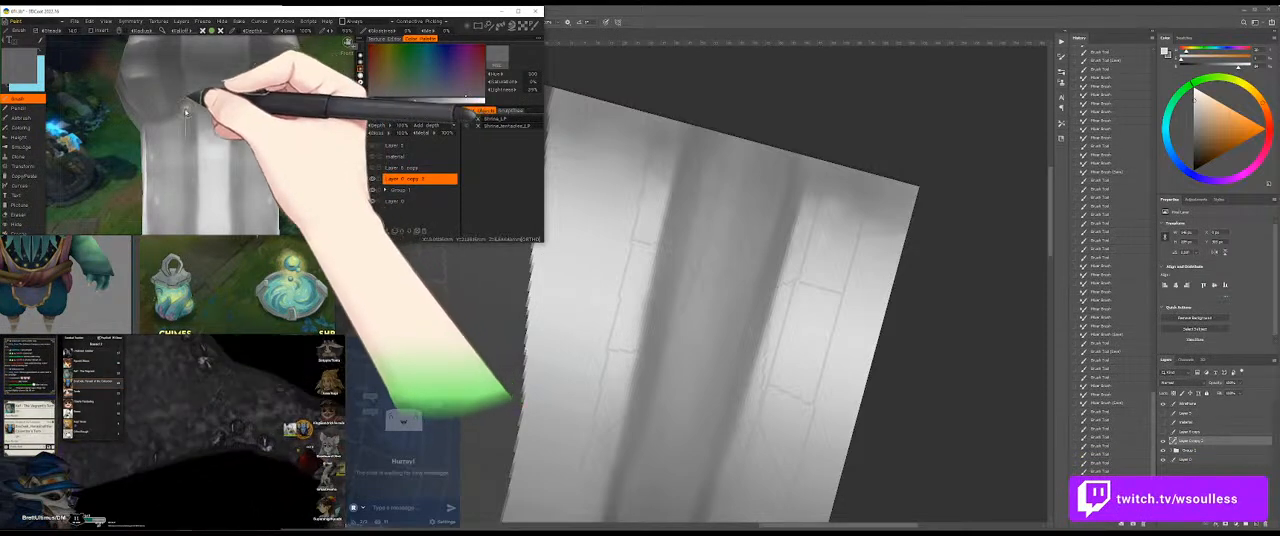
{"action": "mouse_move", "coordinate": [190, 112]}
{"action": "left_mouse_down"}
{"action": "mouse_move", "coordinate": [234, 113]}
{"action": "mouse_move", "coordinate": [199, 108]}
{"action": "left_mouse_up"}
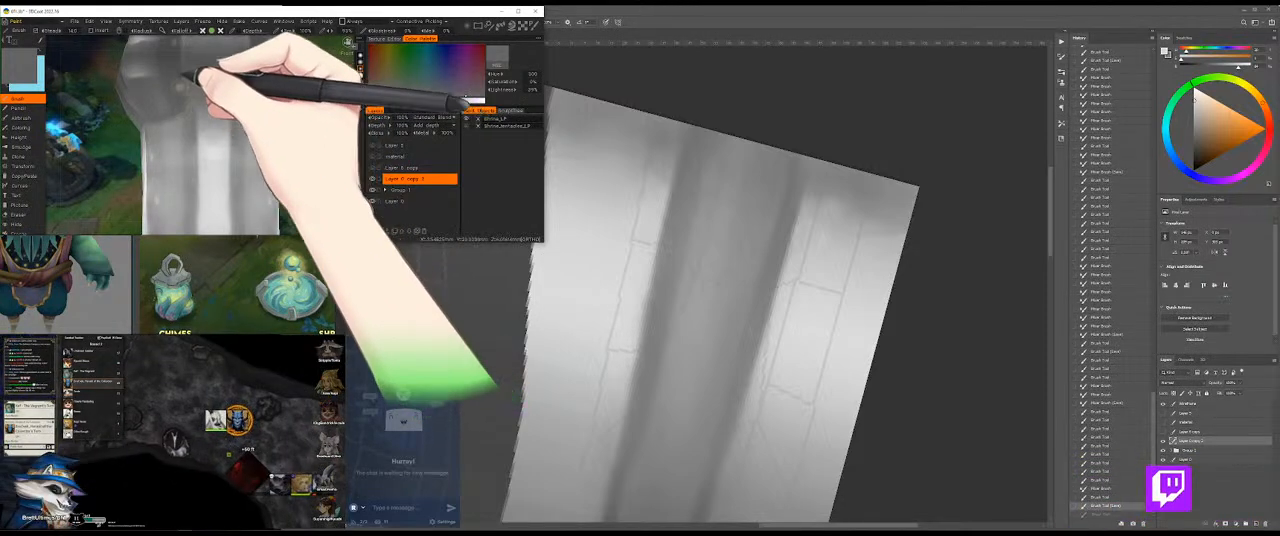
Step: Choose a darker grey and paint a shadow across the shaft's top directly beneath the collar
{"action": "left_click_drag", "start_coordinate": [318, 75], "coordinate": [262, 160]}
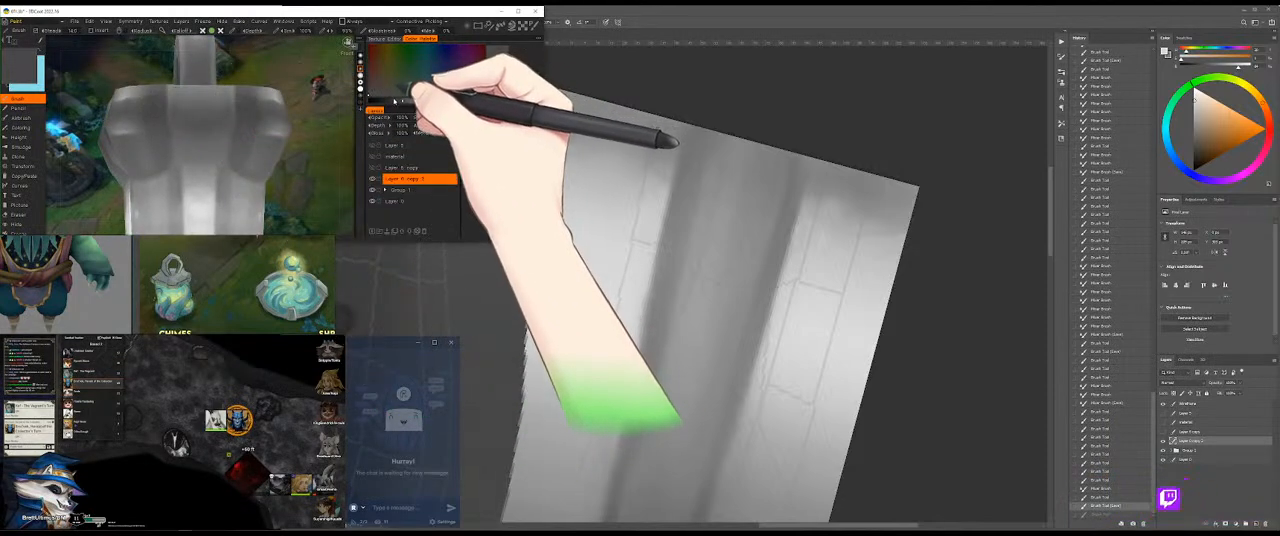
{"action": "left_click", "coordinate": [396, 100]}
{"action": "mouse_move", "coordinate": [228, 153]}
{"action": "left_mouse_down"}
{"action": "mouse_move", "coordinate": [180, 151]}
{"action": "mouse_move", "coordinate": [209, 154]}
{"action": "left_mouse_up"}
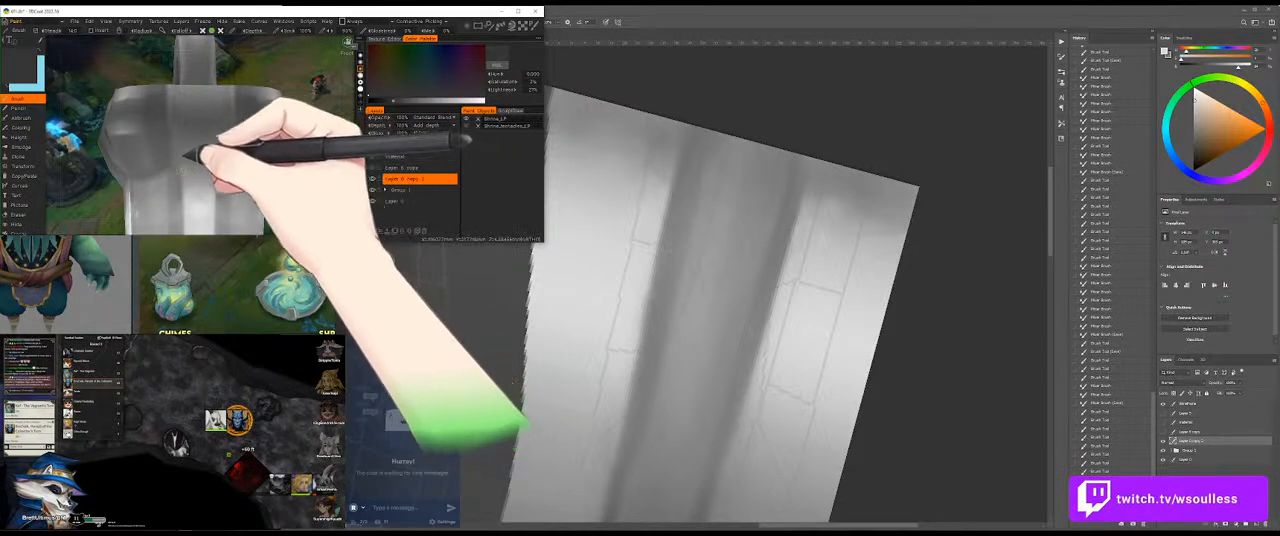
{"action": "left_click_drag", "start_coordinate": [207, 152], "coordinate": [268, 160]}
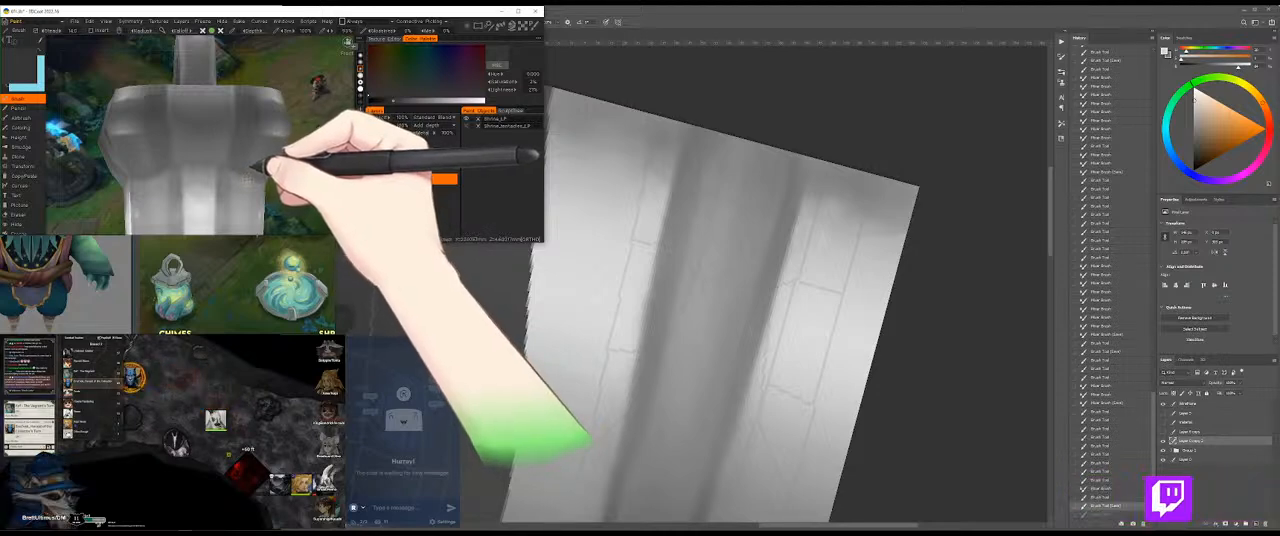
{"action": "mouse_move", "coordinate": [308, 197]}
{"action": "left_mouse_down"}
{"action": "mouse_move", "coordinate": [323, 203]}
{"action": "mouse_move", "coordinate": [290, 188]}
{"action": "left_mouse_up"}
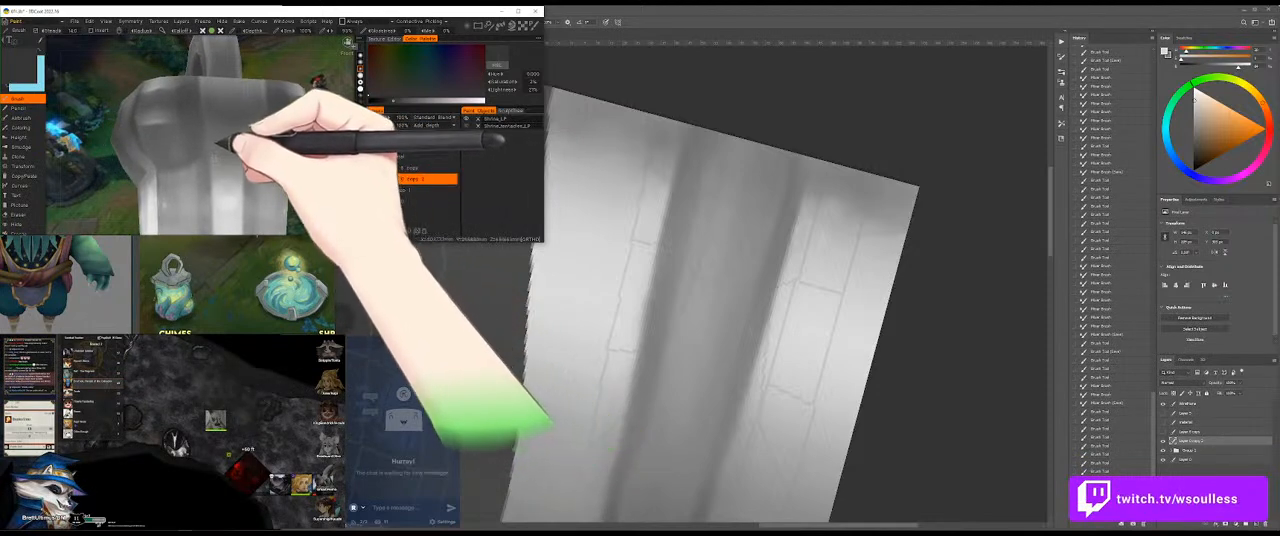
{"action": "left_click_drag", "start_coordinate": [205, 138], "coordinate": [202, 155]}
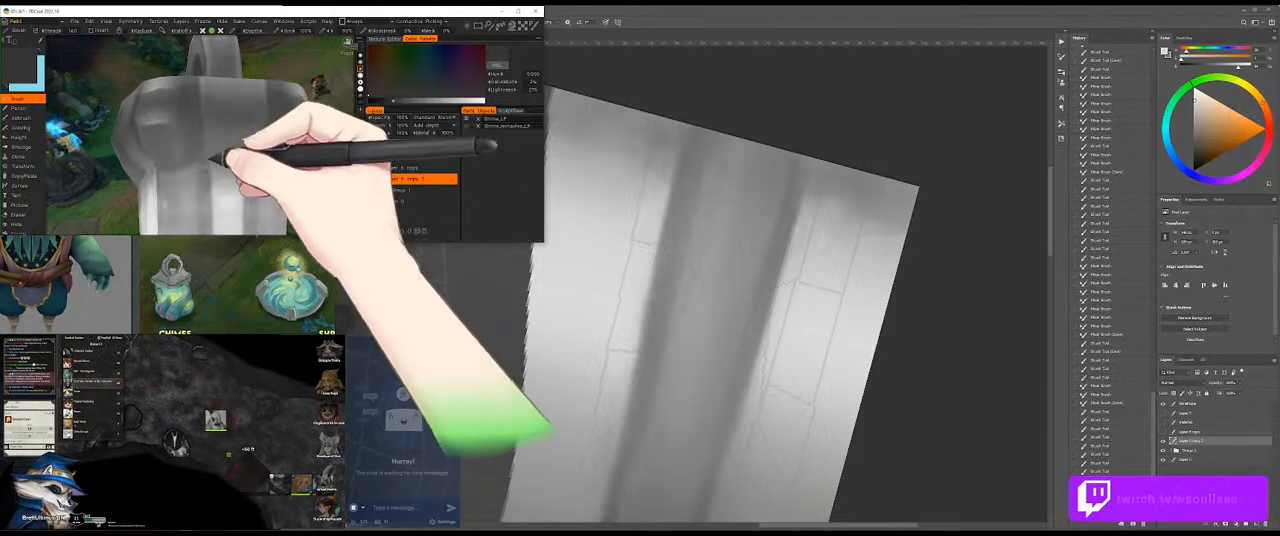
{"action": "mouse_move", "coordinate": [205, 126]}
{"action": "left_mouse_down"}
{"action": "mouse_move", "coordinate": [326, 134]}
{"action": "mouse_move", "coordinate": [336, 148]}
{"action": "mouse_move", "coordinate": [200, 140]}
{"action": "mouse_move", "coordinate": [196, 181]}
{"action": "mouse_move", "coordinate": [209, 138]}
{"action": "mouse_move", "coordinate": [197, 175]}
{"action": "mouse_move", "coordinate": [206, 161]}
{"action": "mouse_move", "coordinate": [197, 174]}
{"action": "mouse_move", "coordinate": [218, 188]}
{"action": "mouse_move", "coordinate": [255, 190]}
{"action": "mouse_move", "coordinate": [260, 144]}
{"action": "left_mouse_up"}
Step: Brush over the front of the shadow beneath the collar and sample a grey from the model
{"action": "scroll", "coordinate": [295, 176], "scroll_direction": "down", "scroll_amount": 8}
{"action": "scroll", "coordinate": [304, 171], "scroll_direction": "up", "scroll_amount": 7}
{"action": "left_click_drag", "start_coordinate": [304, 171], "coordinate": [286, 184]}
{"action": "mouse_move", "coordinate": [212, 155]}
{"action": "left_mouse_down"}
{"action": "mouse_move", "coordinate": [204, 164]}
{"action": "mouse_move", "coordinate": [223, 154]}
{"action": "left_mouse_up"}
{"action": "key", "text": "v"}
Step: Shade the side of the collar's lower edge into the shaft with repeatedly sampled mid and dark greys
{"action": "mouse_move", "coordinate": [312, 144]}
{"action": "left_mouse_down"}
{"action": "mouse_move", "coordinate": [260, 157]}
{"action": "mouse_move", "coordinate": [264, 168]}
{"action": "left_mouse_up"}
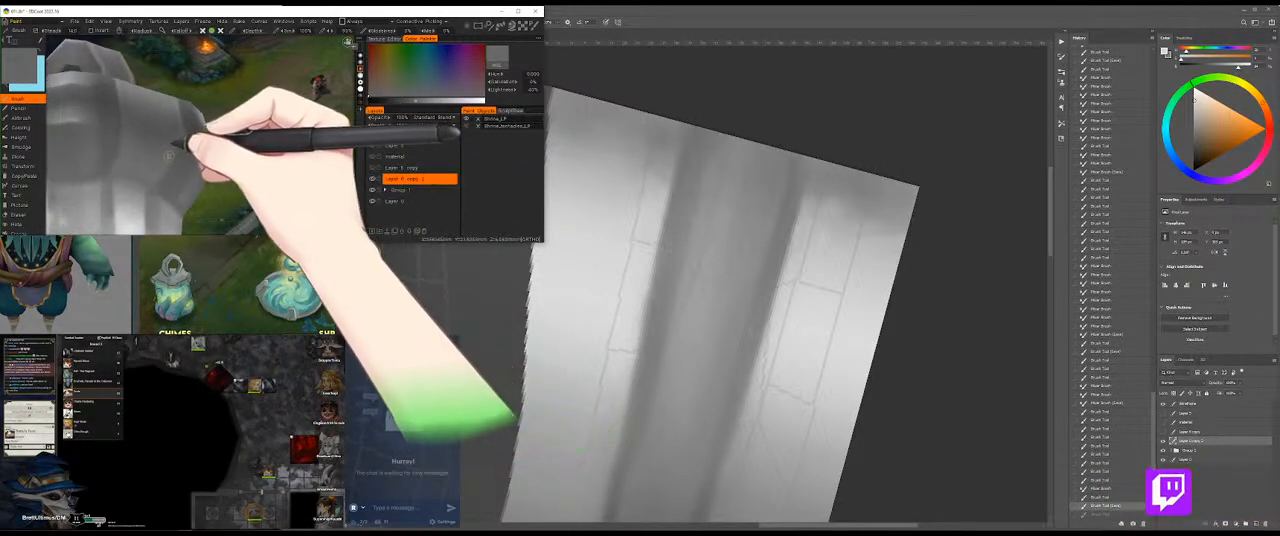
{"action": "mouse_move", "coordinate": [173, 149]}
{"action": "left_mouse_down"}
{"action": "mouse_move", "coordinate": [160, 184]}
{"action": "mouse_move", "coordinate": [167, 172]}
{"action": "left_mouse_up"}
{"action": "key", "text": "v"}
{"action": "mouse_move", "coordinate": [201, 142]}
{"action": "left_mouse_down"}
{"action": "mouse_move", "coordinate": [199, 130]}
{"action": "mouse_move", "coordinate": [163, 171]}
{"action": "mouse_move", "coordinate": [208, 112]}
{"action": "mouse_move", "coordinate": [165, 186]}
{"action": "left_mouse_up"}
{"action": "key", "text": "v"}
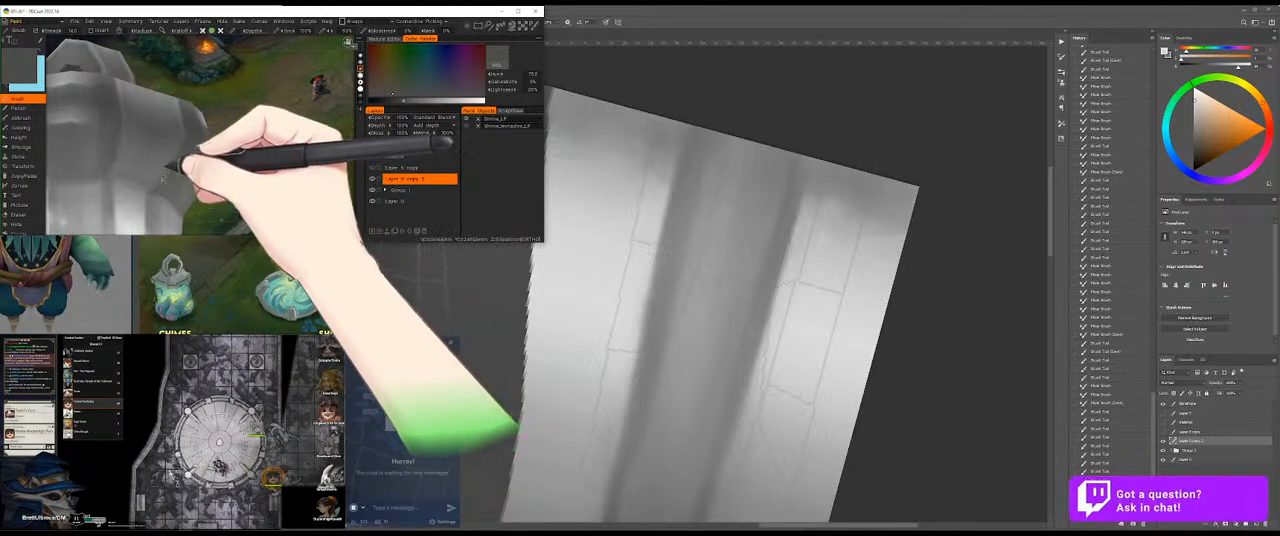
Step: Inspect the collar from other angles and brush a sampled mid grey over its upper edge and front
{"action": "left_click_drag", "start_coordinate": [270, 167], "coordinate": [226, 154]}
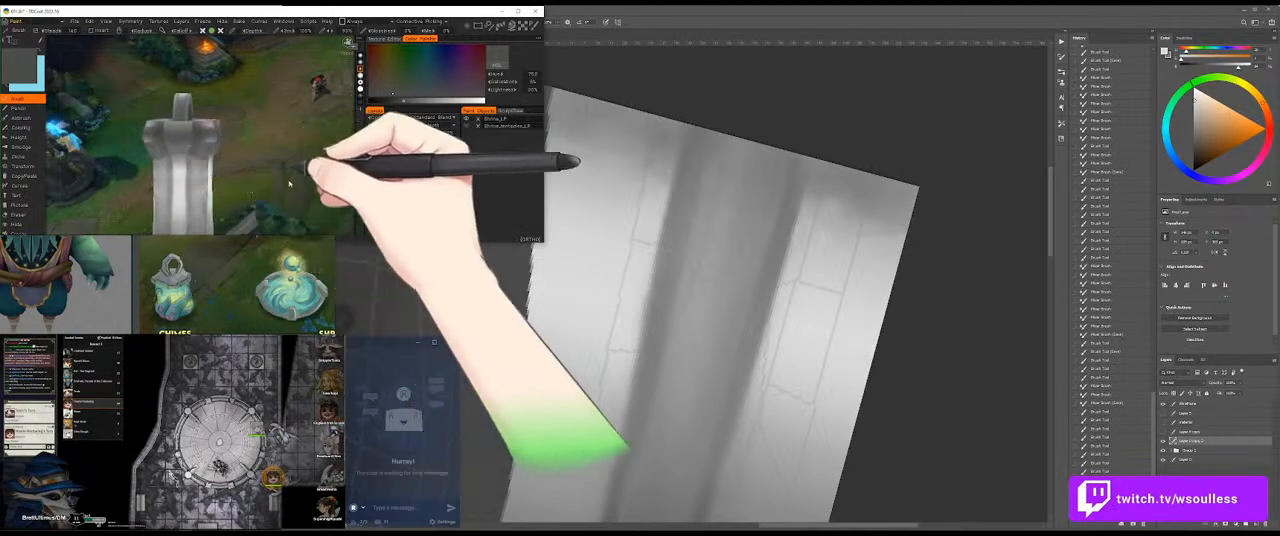
{"action": "left_click_drag", "start_coordinate": [235, 187], "coordinate": [322, 193]}
{"action": "left_click_drag", "start_coordinate": [98, 104], "coordinate": [188, 112]}
{"action": "key", "text": "v"}
{"action": "left_click_drag", "start_coordinate": [168, 80], "coordinate": [186, 57]}
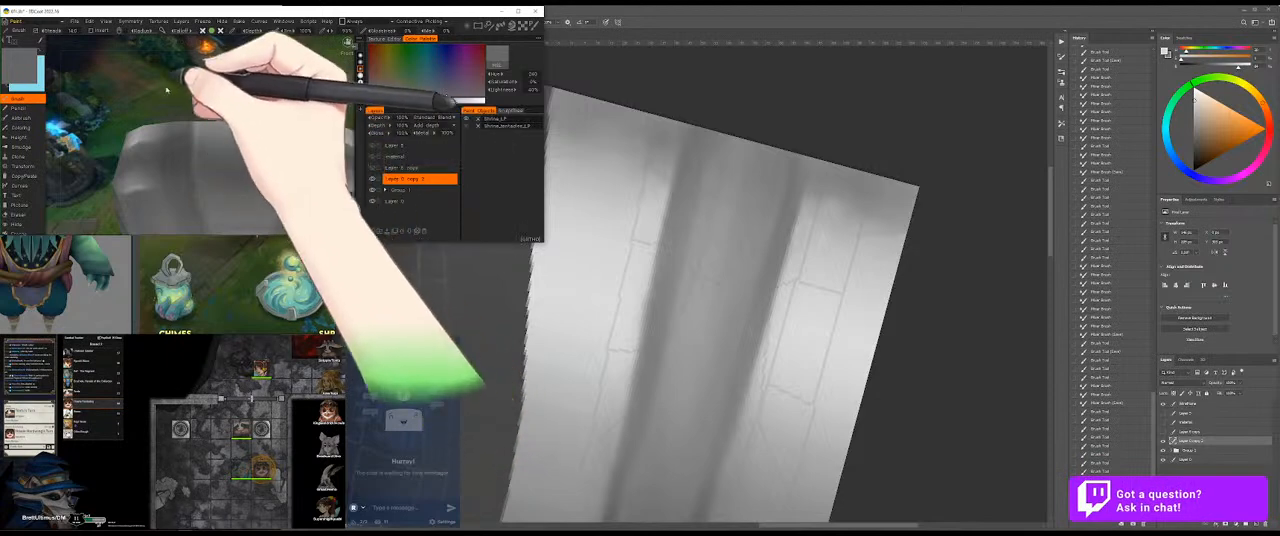
{"action": "left_click_drag", "start_coordinate": [297, 112], "coordinate": [216, 112]}
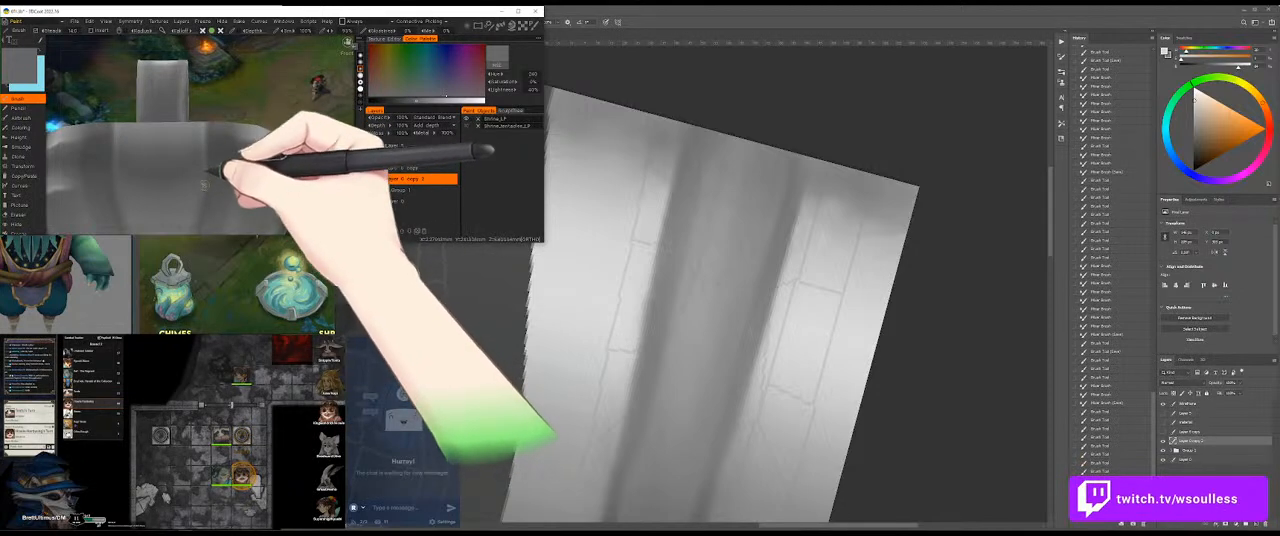
Step: Sample a darker grey from the model and brush it over the collar's side and lower edge above the shaft
{"action": "left_click_drag", "start_coordinate": [296, 94], "coordinate": [289, 132]}
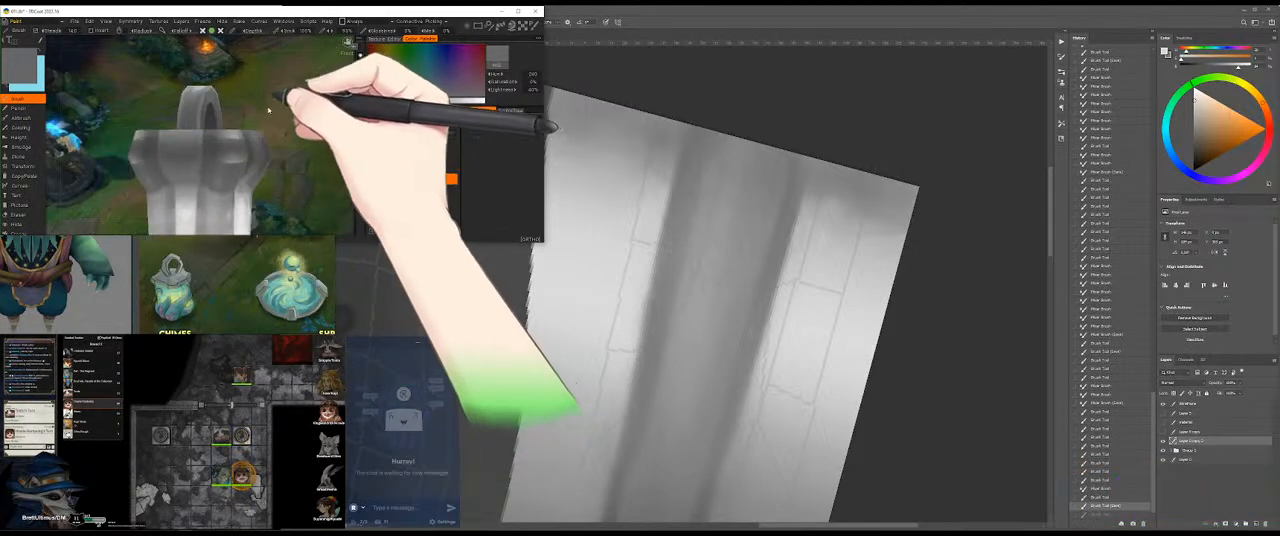
{"action": "mouse_move", "coordinate": [229, 111]}
{"action": "left_mouse_down"}
{"action": "mouse_move", "coordinate": [138, 110]}
{"action": "mouse_move", "coordinate": [183, 107]}
{"action": "mouse_move", "coordinate": [162, 118]}
{"action": "mouse_move", "coordinate": [154, 97]}
{"action": "mouse_move", "coordinate": [186, 103]}
{"action": "mouse_move", "coordinate": [87, 100]}
{"action": "mouse_move", "coordinate": [168, 84]}
{"action": "mouse_move", "coordinate": [267, 118]}
{"action": "mouse_move", "coordinate": [232, 115]}
{"action": "left_mouse_up"}
{"action": "mouse_move", "coordinate": [274, 142]}
{"action": "left_mouse_down"}
{"action": "mouse_move", "coordinate": [257, 183]}
{"action": "mouse_move", "coordinate": [240, 155]}
{"action": "left_mouse_up"}
{"action": "key", "text": "v"}
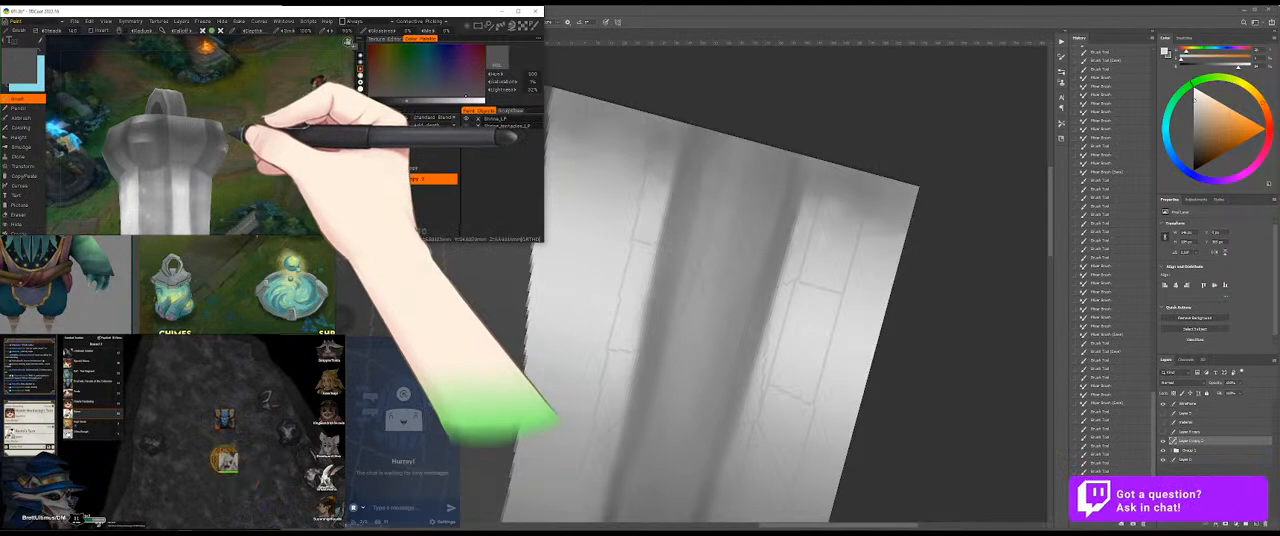
{"action": "left_click_drag", "start_coordinate": [271, 144], "coordinate": [284, 157]}
{"action": "left_click_drag", "start_coordinate": [212, 131], "coordinate": [251, 139]}
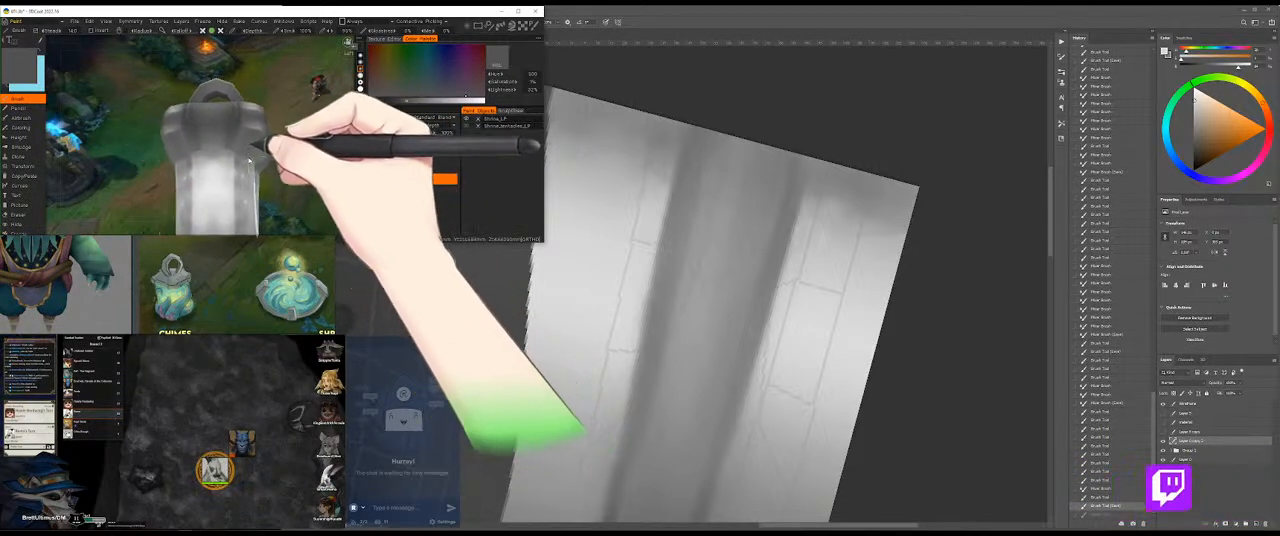
{"action": "left_click_drag", "start_coordinate": [131, 131], "coordinate": [235, 148]}
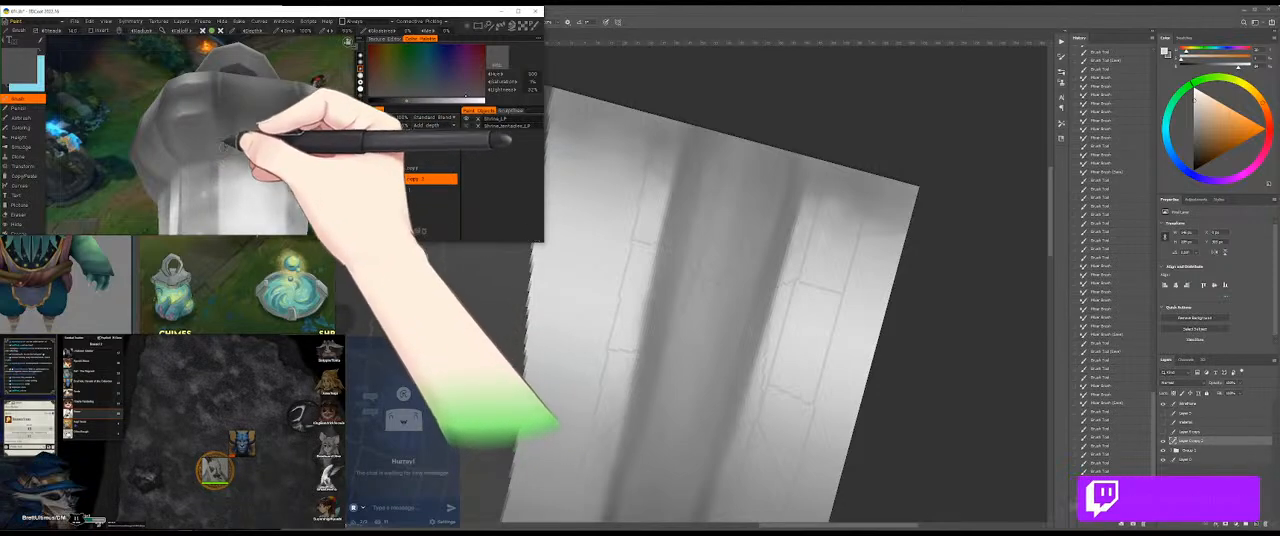
Step: Check the collar from several angles and blend its lower front into the shaft with repeatedly sampled mid greys
{"action": "left_click_drag", "start_coordinate": [224, 148], "coordinate": [328, 150]}
{"action": "left_click_drag", "start_coordinate": [322, 78], "coordinate": [245, 133]}
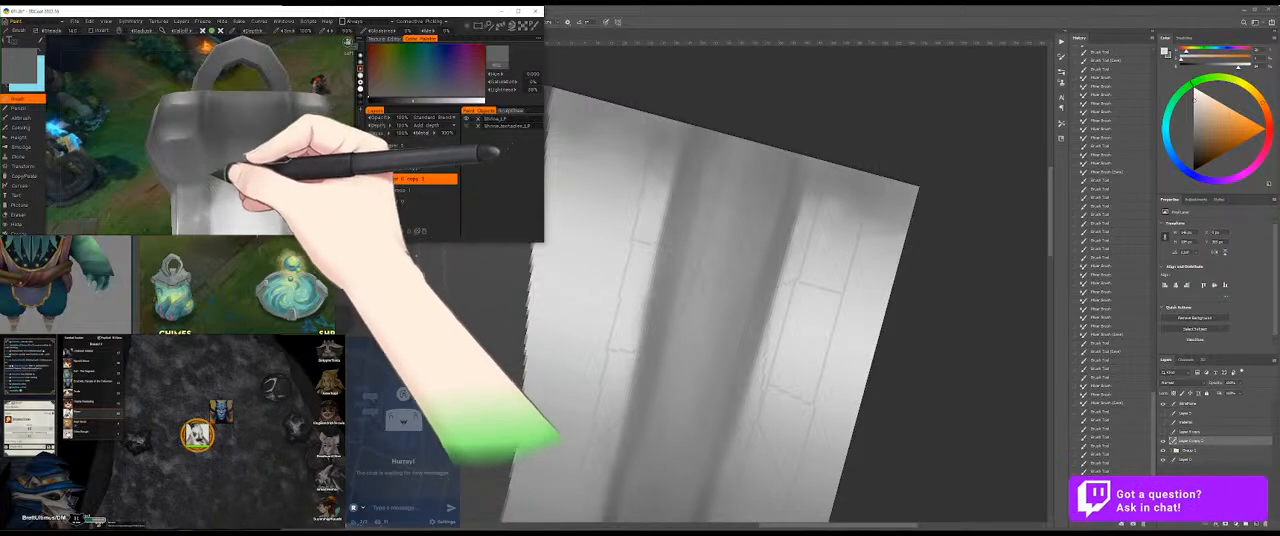
{"action": "left_click_drag", "start_coordinate": [150, 176], "coordinate": [125, 158]}
{"action": "mouse_move", "coordinate": [258, 171]}
{"action": "left_mouse_down"}
{"action": "mouse_move", "coordinate": [246, 155]}
{"action": "mouse_move", "coordinate": [185, 164]}
{"action": "left_mouse_up"}
{"action": "left_click_drag", "start_coordinate": [277, 157], "coordinate": [169, 163]}
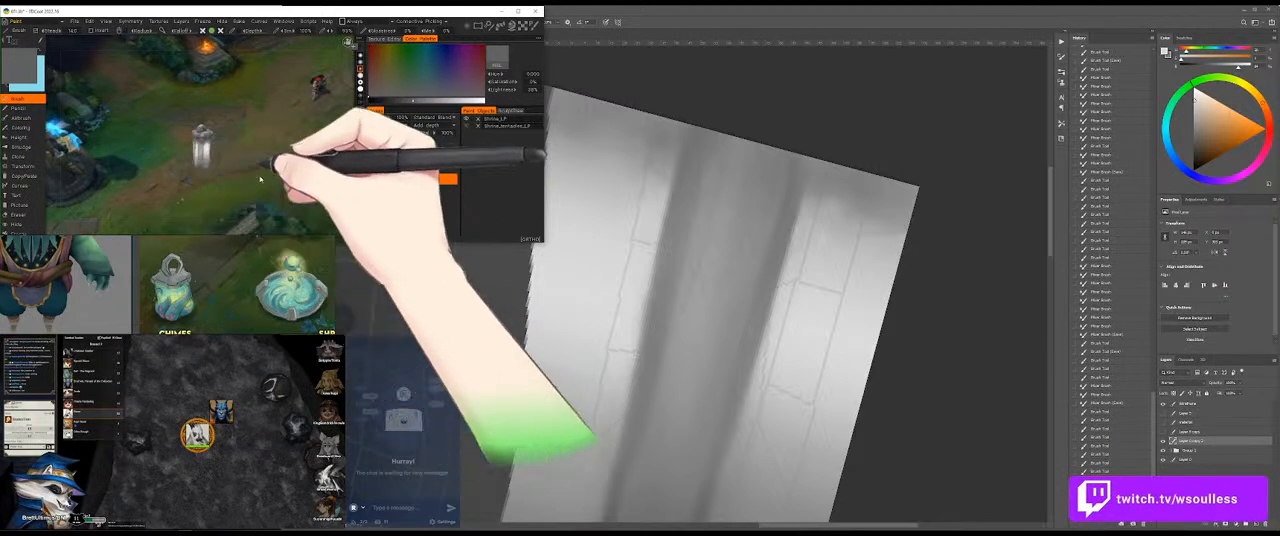
{"action": "mouse_move", "coordinate": [268, 163]}
{"action": "left_mouse_down"}
{"action": "mouse_move", "coordinate": [257, 169]}
{"action": "mouse_move", "coordinate": [345, 181]}
{"action": "mouse_move", "coordinate": [264, 170]}
{"action": "mouse_move", "coordinate": [113, 181]}
{"action": "mouse_move", "coordinate": [204, 146]}
{"action": "mouse_move", "coordinate": [141, 170]}
{"action": "left_mouse_up"}
{"action": "key", "text": "v"}
{"action": "mouse_move", "coordinate": [248, 153]}
{"action": "left_mouse_down"}
{"action": "mouse_move", "coordinate": [237, 184]}
{"action": "mouse_move", "coordinate": [235, 146]}
{"action": "mouse_move", "coordinate": [258, 128]}
{"action": "mouse_move", "coordinate": [236, 134]}
{"action": "mouse_move", "coordinate": [243, 126]}
{"action": "mouse_move", "coordinate": [236, 178]}
{"action": "mouse_move", "coordinate": [258, 128]}
{"action": "mouse_move", "coordinate": [265, 140]}
{"action": "mouse_move", "coordinate": [237, 129]}
{"action": "left_mouse_up"}
{"action": "key", "text": "v"}
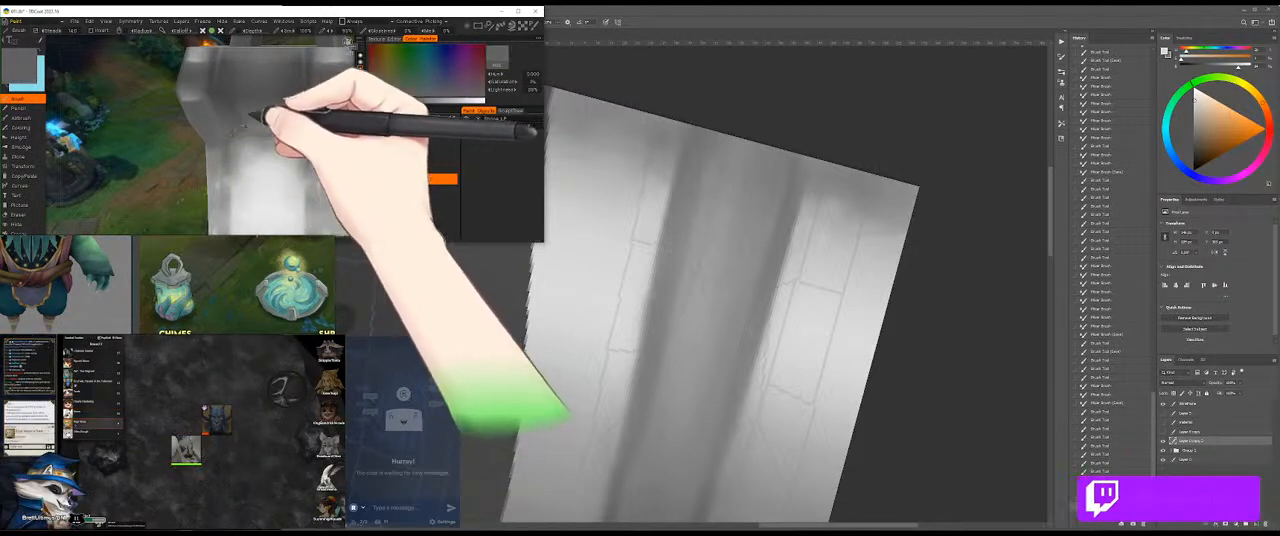
{"action": "left_click_drag", "start_coordinate": [231, 140], "coordinate": [250, 131]}
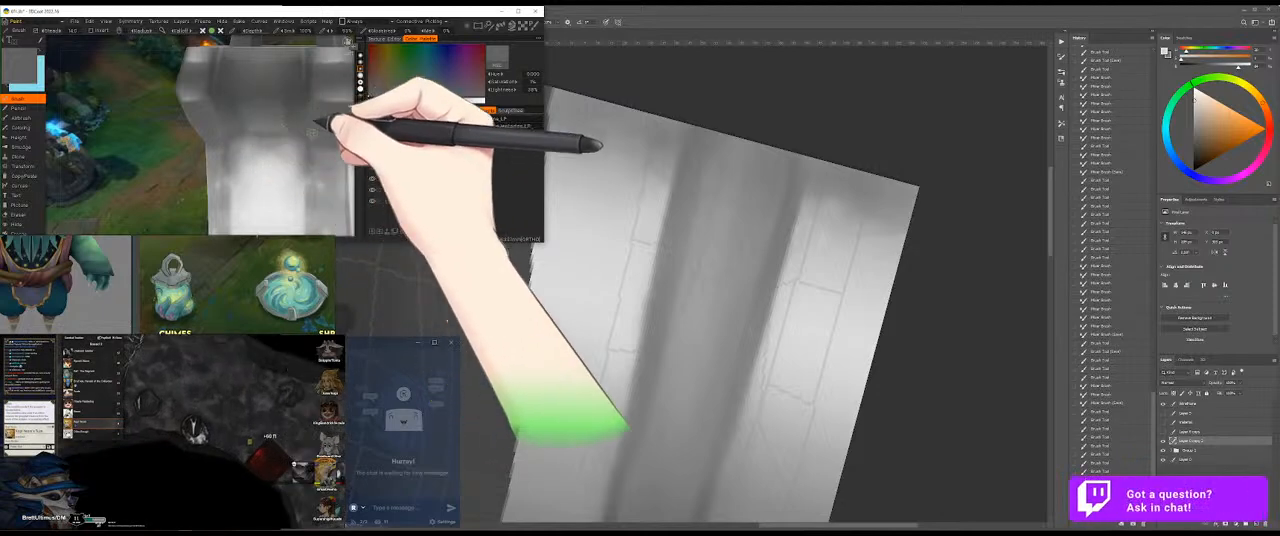
Step: Sample a light grey from the shaft and brush soft highlights along the collar's lower facets
{"action": "key", "text": "v"}
{"action": "left_click_drag", "start_coordinate": [248, 128], "coordinate": [262, 130]}
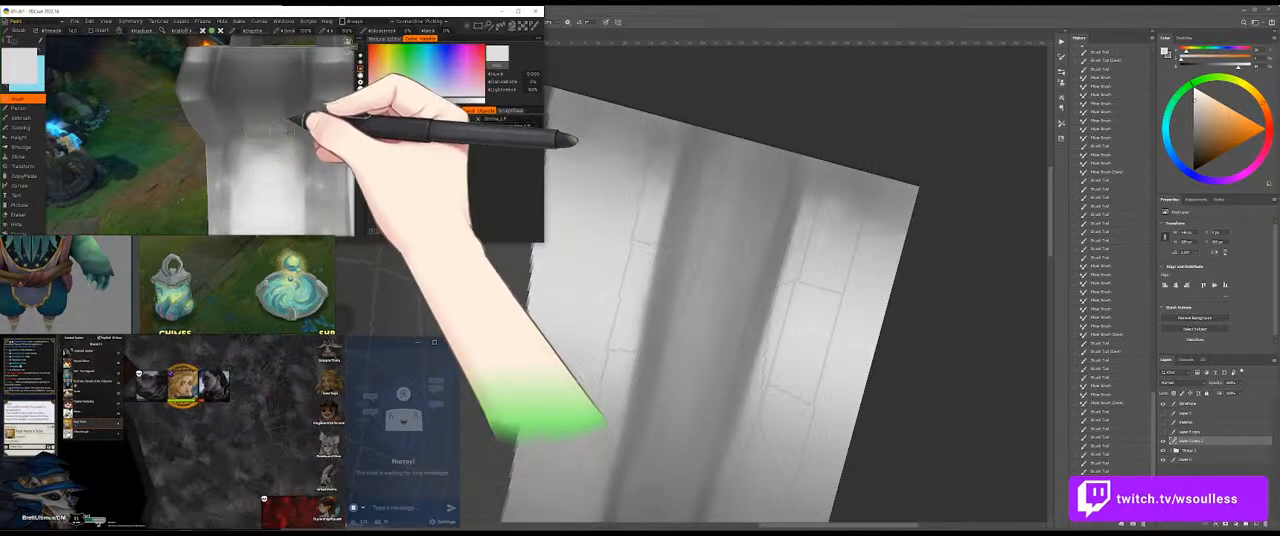
{"action": "left_click_drag", "start_coordinate": [102, 174], "coordinate": [134, 178]}
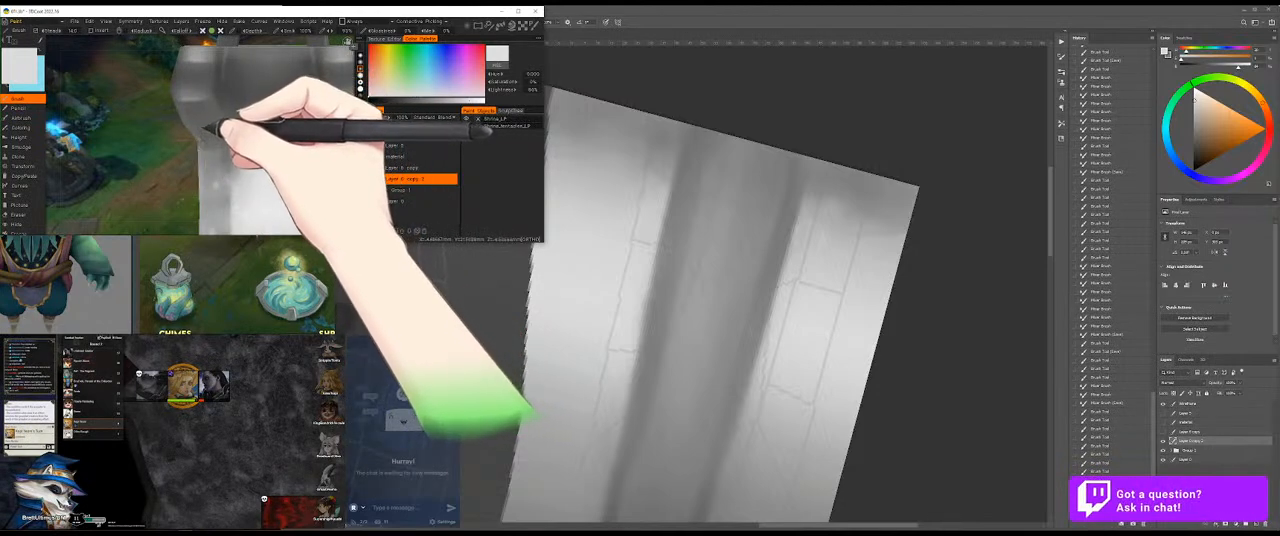
{"action": "left_click_drag", "start_coordinate": [167, 148], "coordinate": [220, 140]}
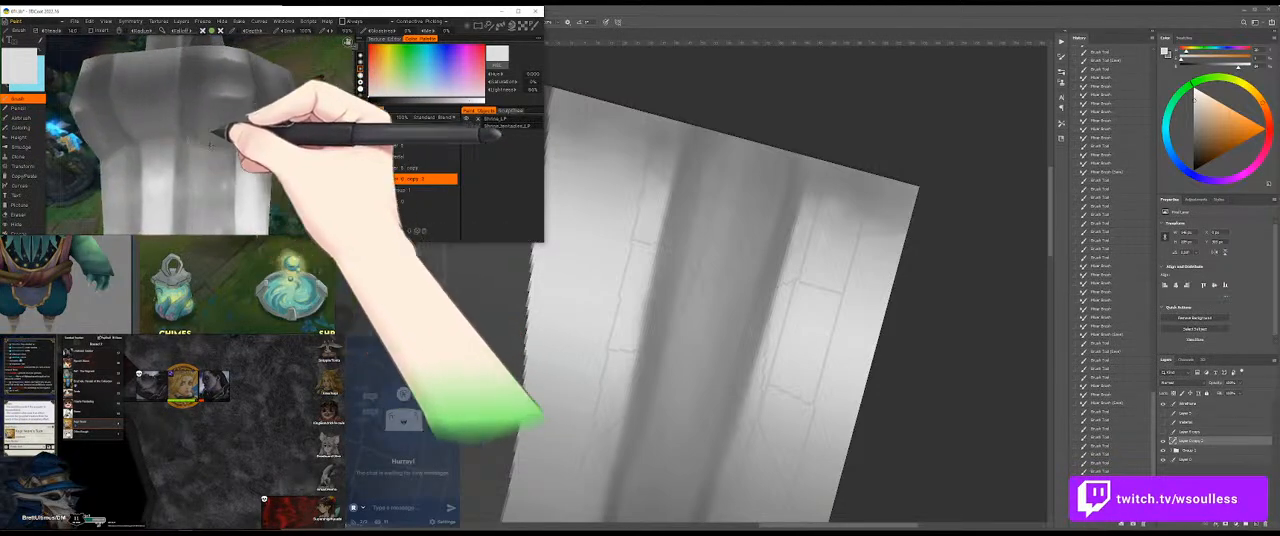
{"action": "left_click_drag", "start_coordinate": [300, 195], "coordinate": [316, 190]}
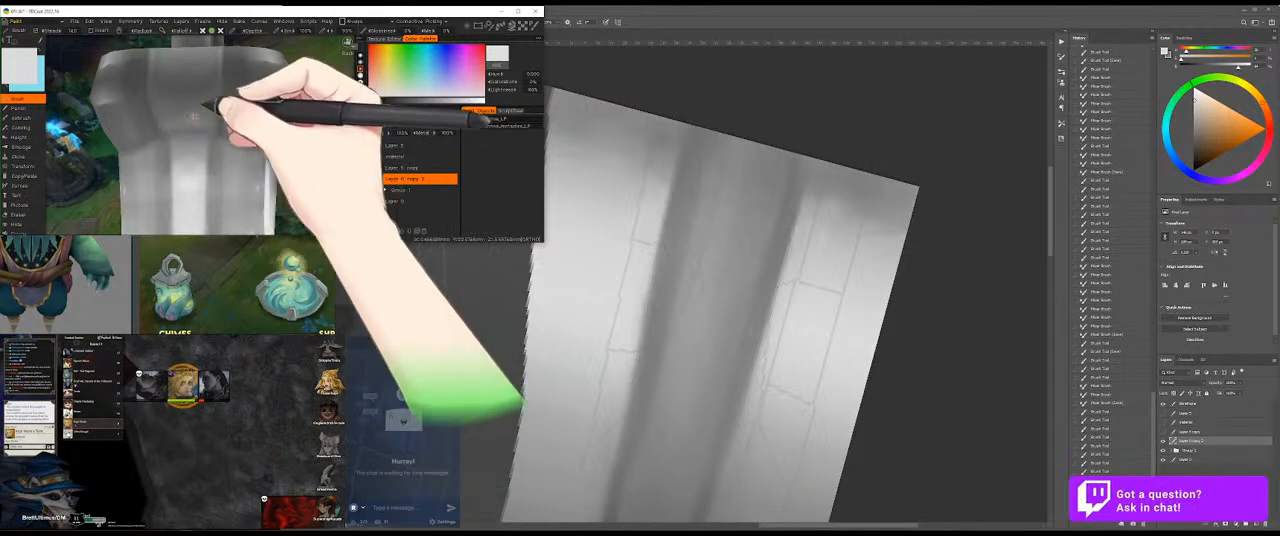
Step: Build up light grey highlights on the collar's rounded bulges and check the whole prop from a distance
{"action": "left_click_drag", "start_coordinate": [193, 105], "coordinate": [203, 94]}
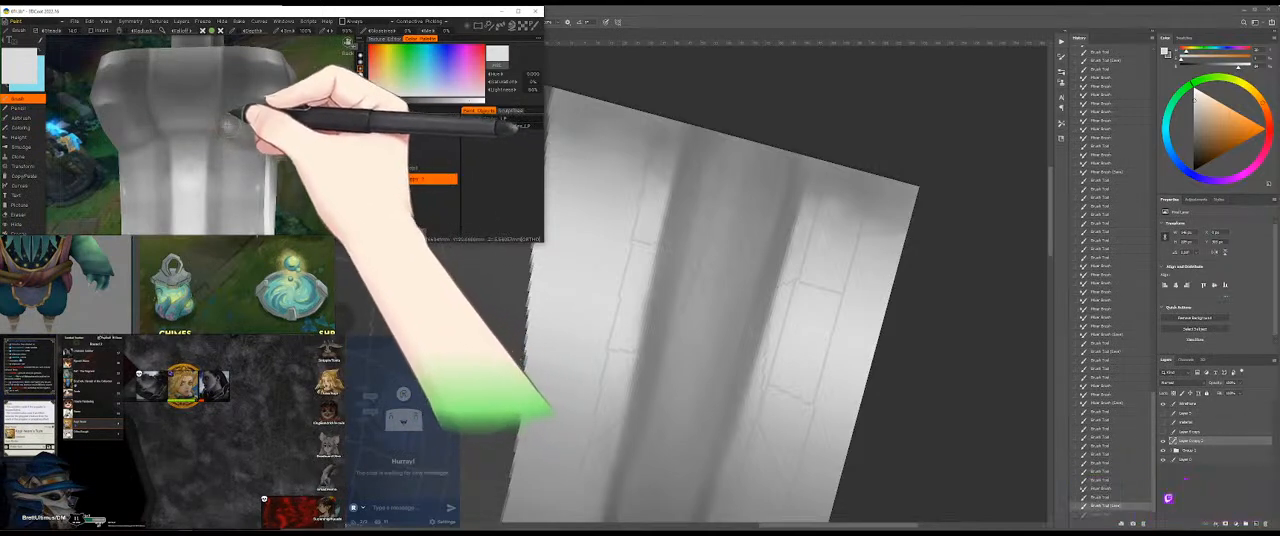
{"action": "left_click_drag", "start_coordinate": [247, 132], "coordinate": [288, 176]}
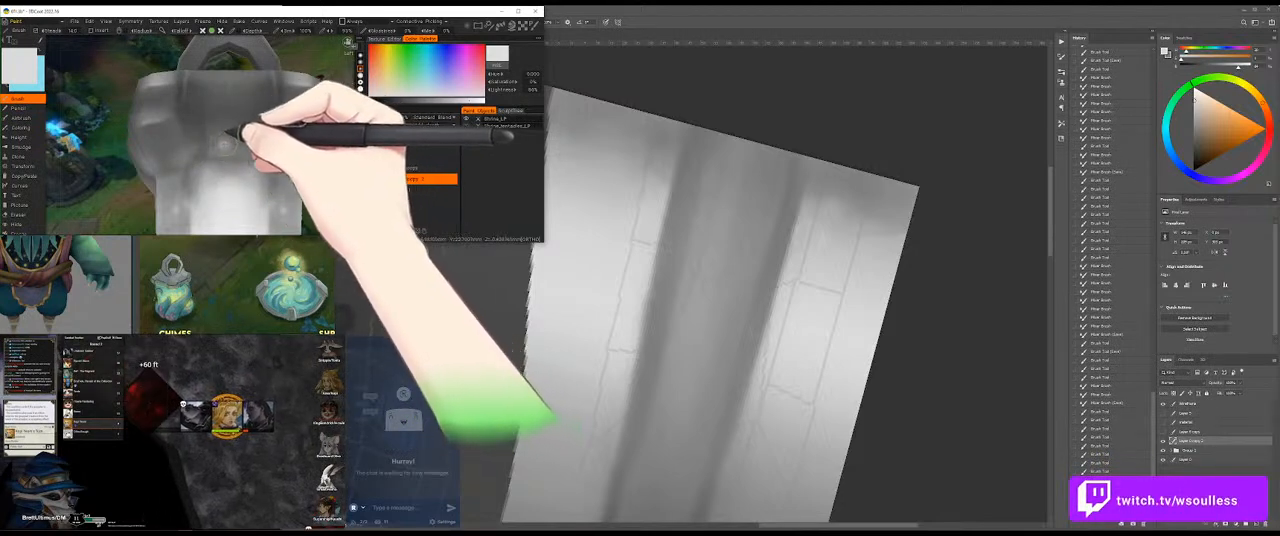
{"action": "left_click_drag", "start_coordinate": [326, 150], "coordinate": [253, 143]}
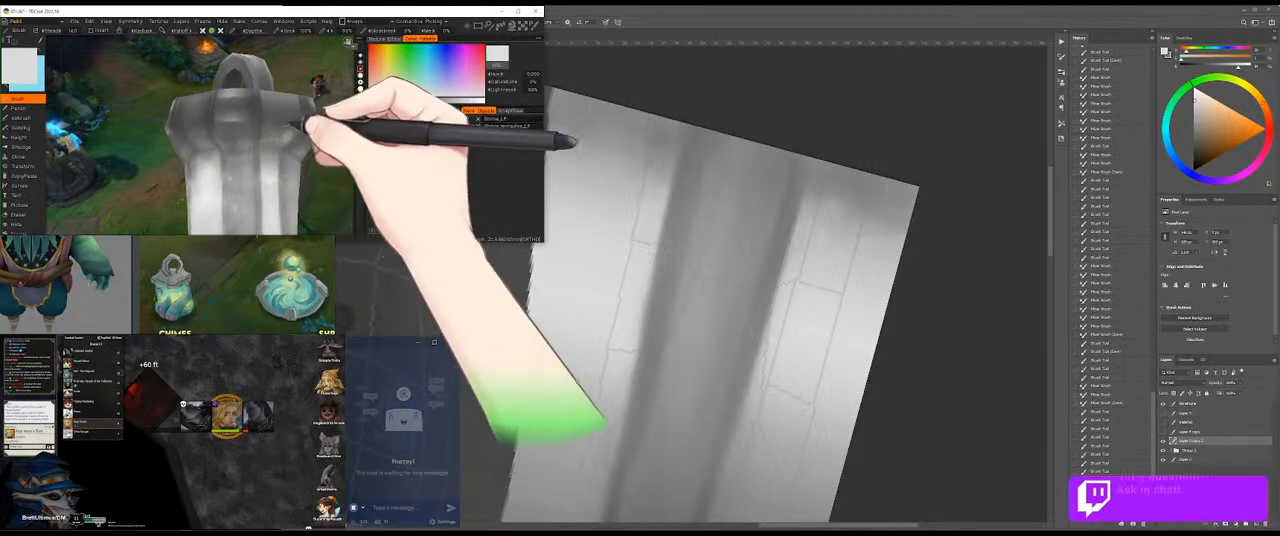
{"action": "left_click_drag", "start_coordinate": [323, 186], "coordinate": [103, 160]}
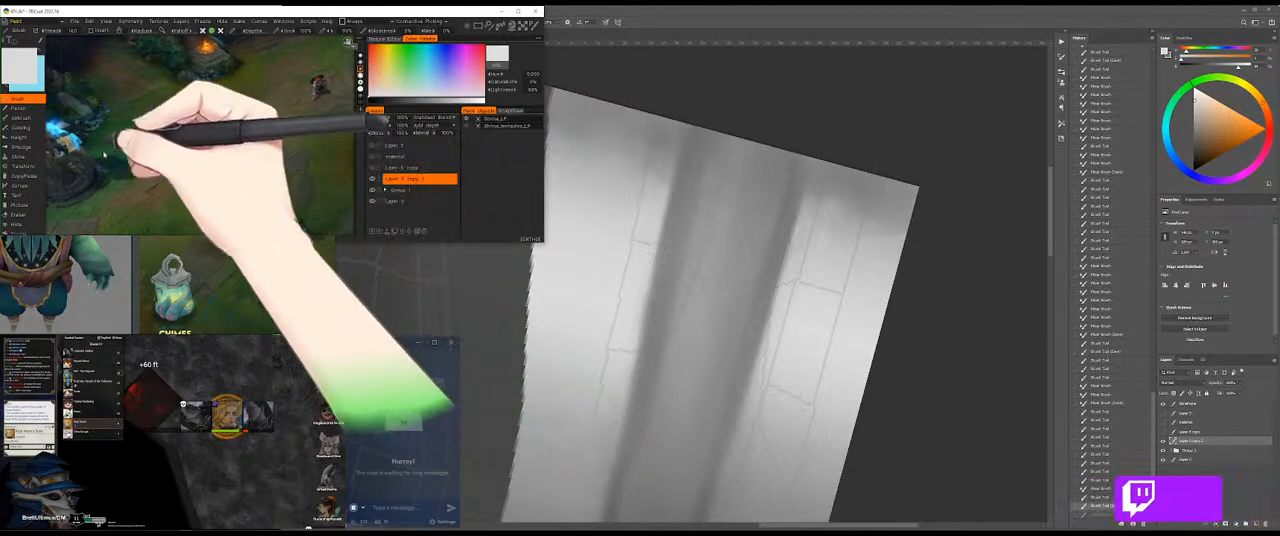
{"action": "left_click_drag", "start_coordinate": [287, 197], "coordinate": [300, 168]}
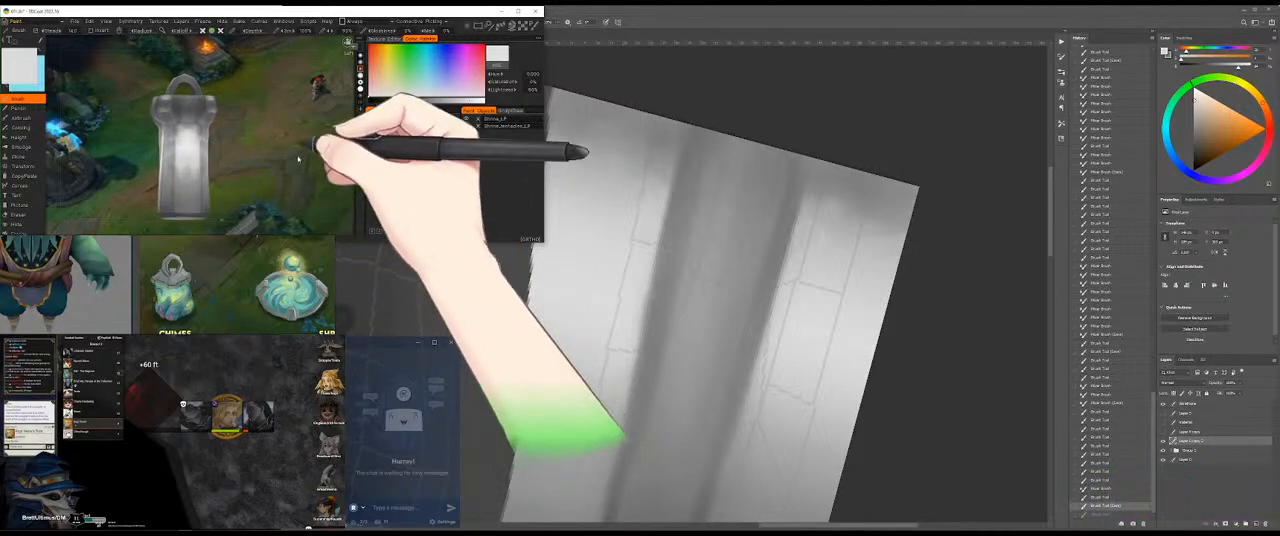